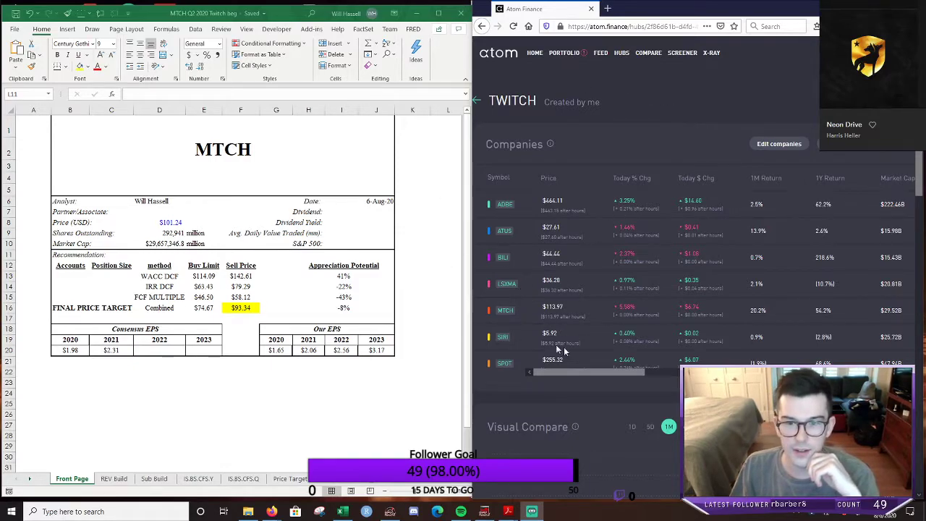
- Open the MTCH quote page from the TWITCH hub's company list to get the current share price
{"action": "left_click", "coordinate": [529, 312]}
{"action": "left_click", "coordinate": [199, 224]}
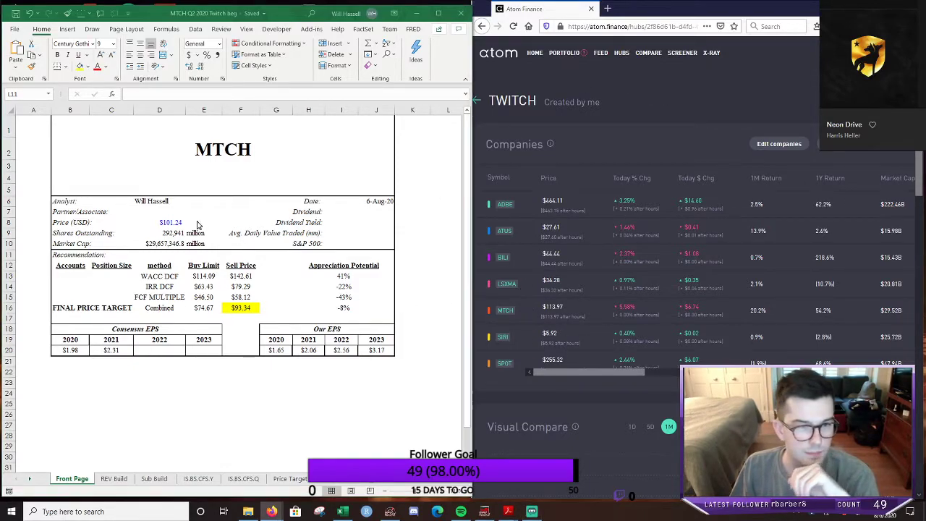
{"action": "left_click", "coordinate": [181, 223]}
{"action": "left_click", "coordinate": [672, 13]}
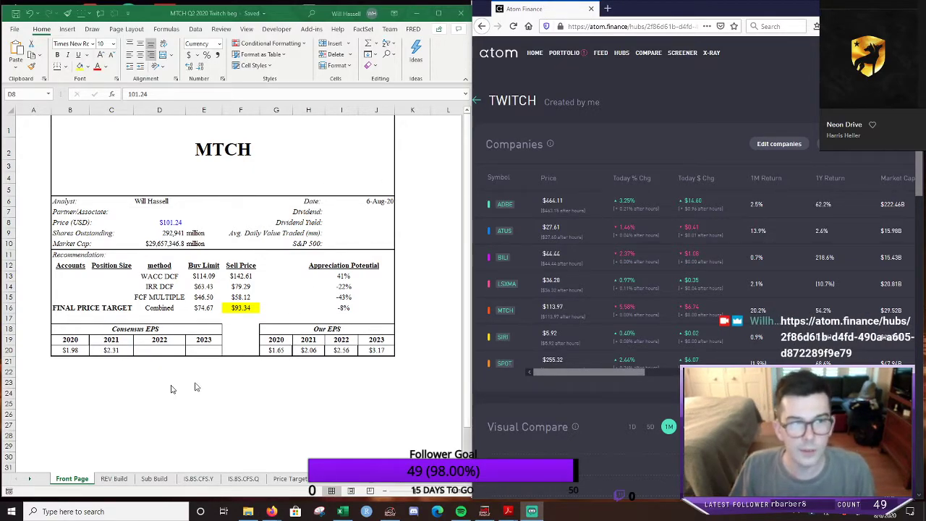
{"action": "left_click", "coordinate": [505, 310]}
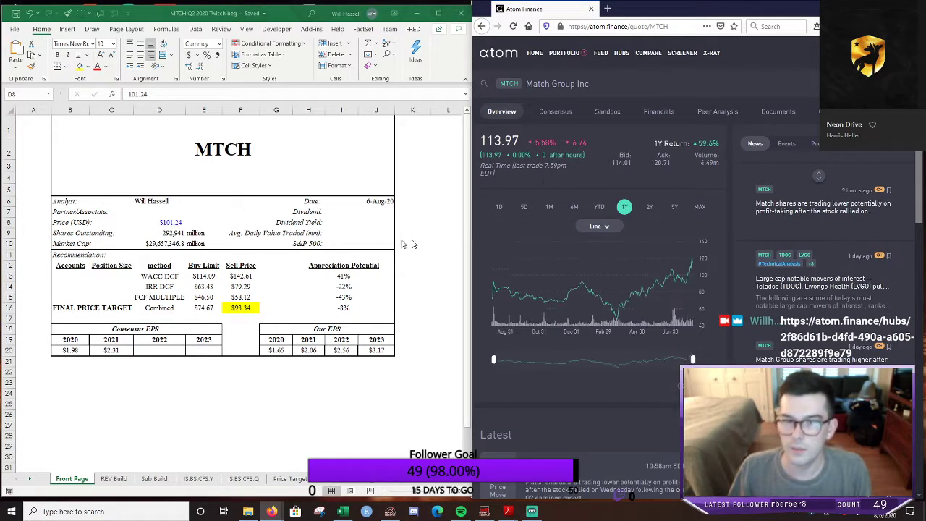
- Set the Price (USD) on the Front Page sheet to 113.97 and save the workbook
{"action": "left_click", "coordinate": [114, 172]}
{"action": "type", "text": "113"}
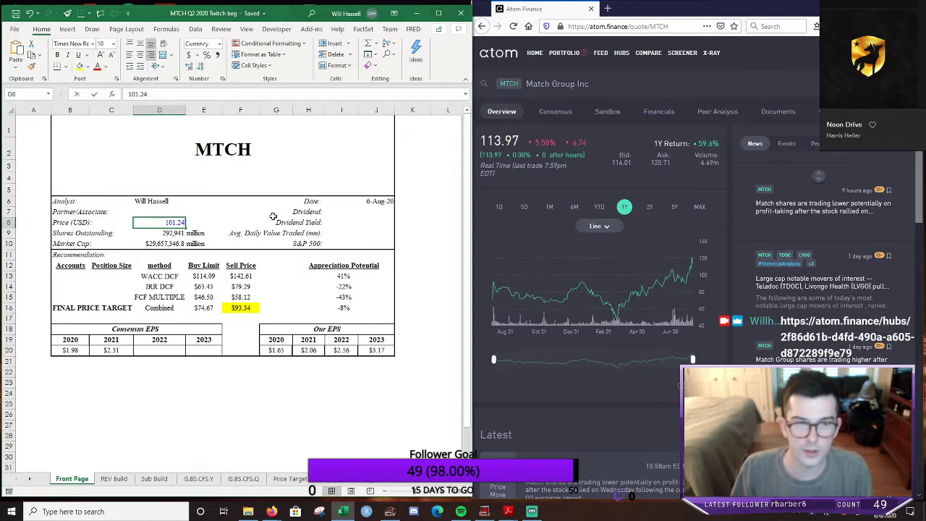
{"action": "type", "text": "."}
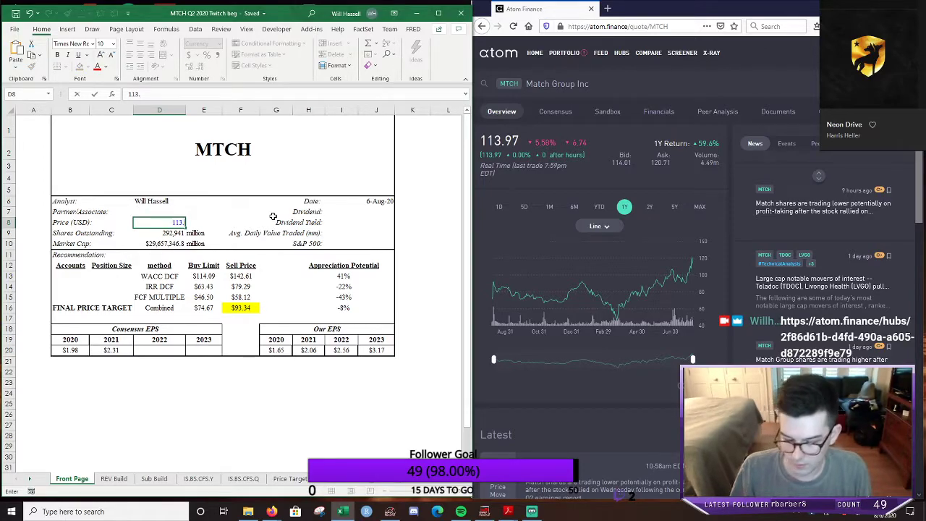
{"action": "left_click", "coordinate": [342, 176]}
{"action": "left_click", "coordinate": [18, 14]}
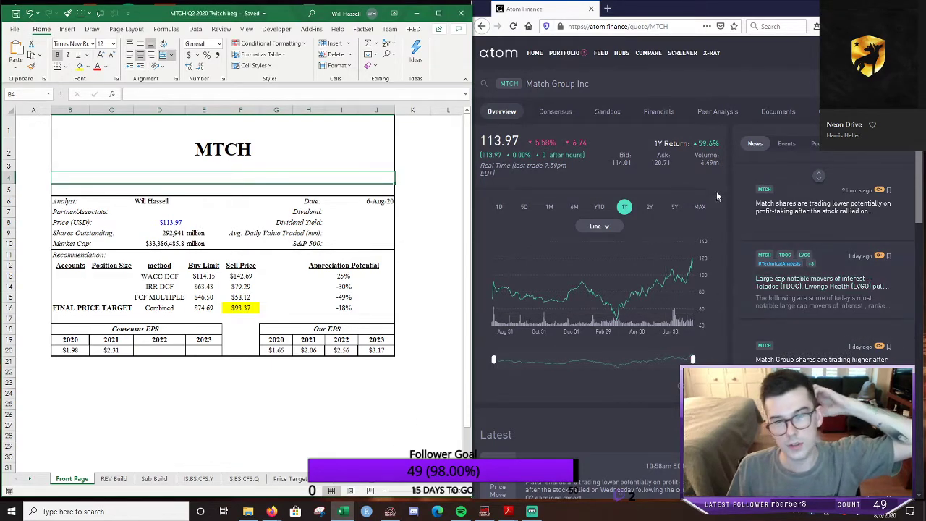
- Switch to Acrobat Reader and bring up the revenue and average subscriber tables in the Q2 2020 earnings release
{"action": "left_click", "coordinate": [498, 55]}
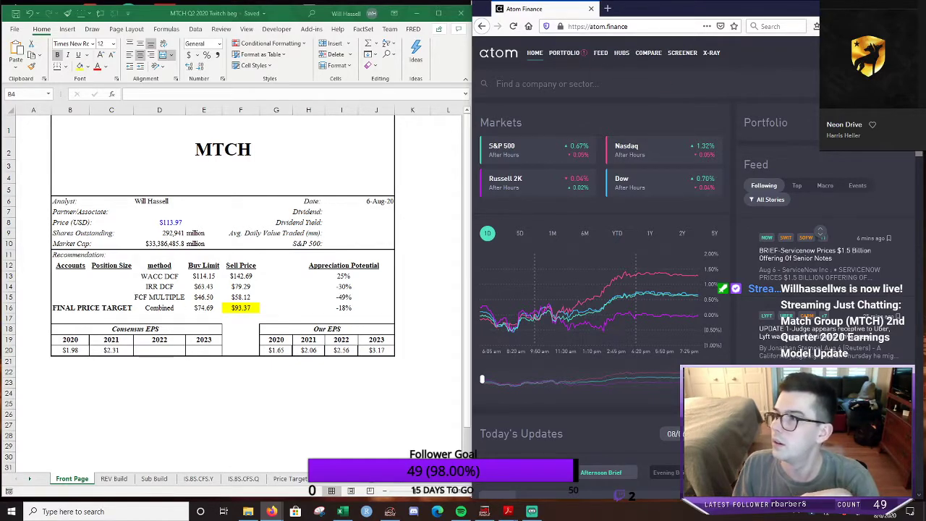
{"action": "key", "text": "alt+Tab"}
{"action": "scroll", "coordinate": [772, 204], "scroll_direction": "up", "scroll_amount": 2}
{"action": "scroll", "coordinate": [609, 276], "scroll_direction": "down", "scroll_amount": 3}
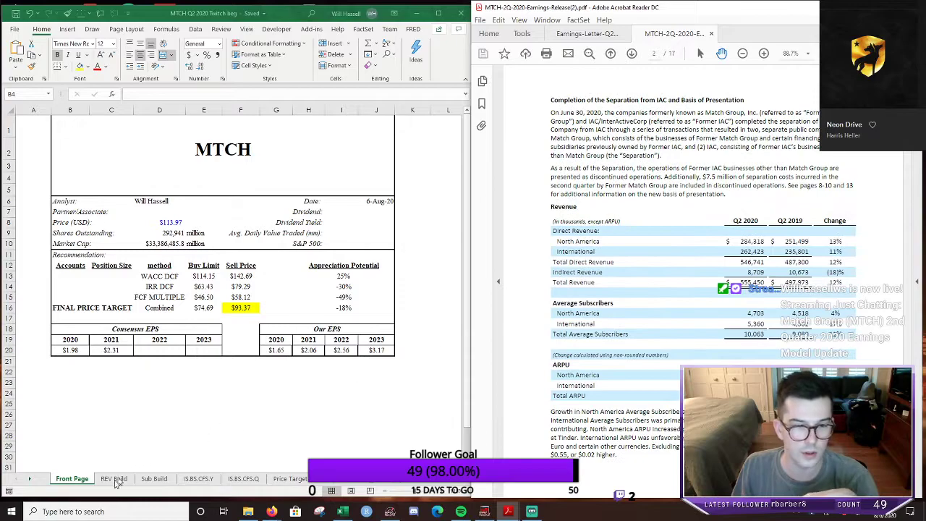
- Look over the REV Build sheet and the quarterly financial statements sheet
{"action": "left_click", "coordinate": [114, 478]}
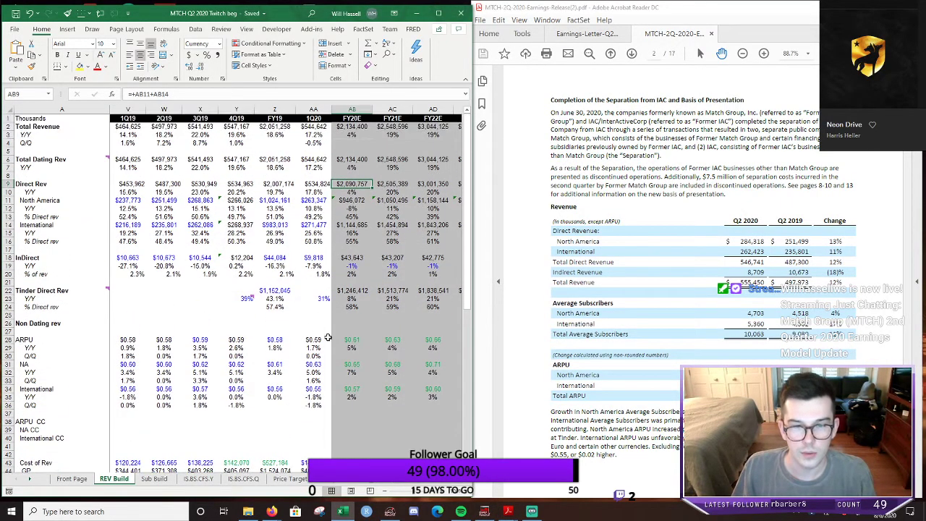
{"action": "scroll", "coordinate": [328, 329], "scroll_direction": "down", "scroll_amount": 10}
{"action": "scroll", "coordinate": [328, 328], "scroll_direction": "up", "scroll_amount": 6}
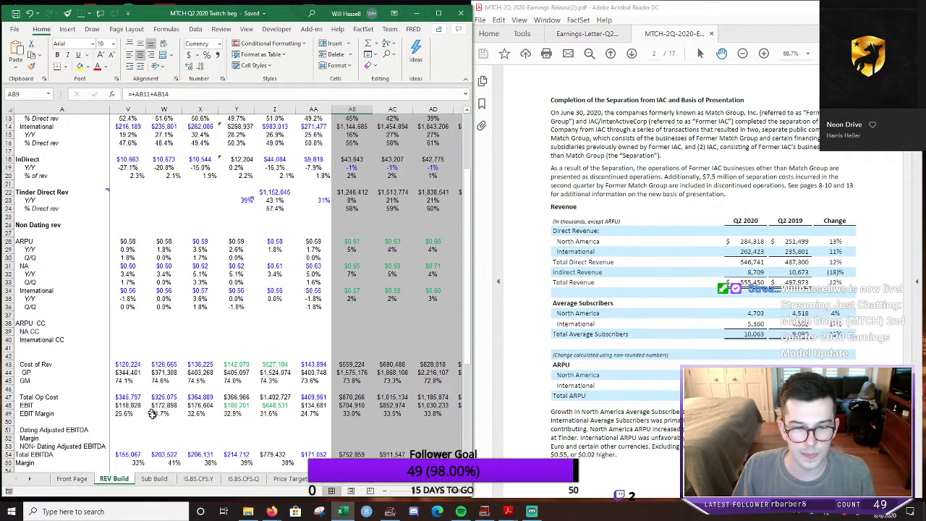
{"action": "left_click", "coordinate": [243, 478]}
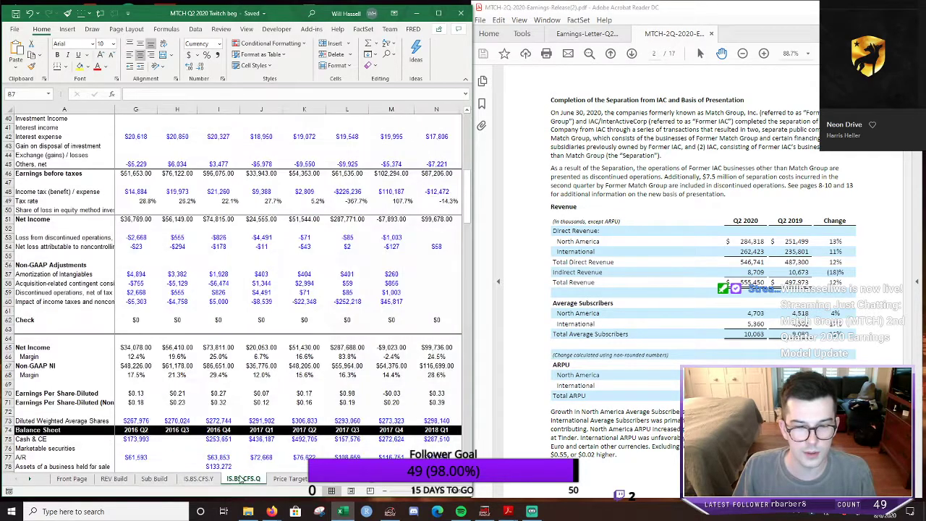
- Insert a new sheet column before FY20E on the Sub Build sheet
{"action": "left_click", "coordinate": [148, 479]}
{"action": "left_click", "coordinate": [348, 196]}
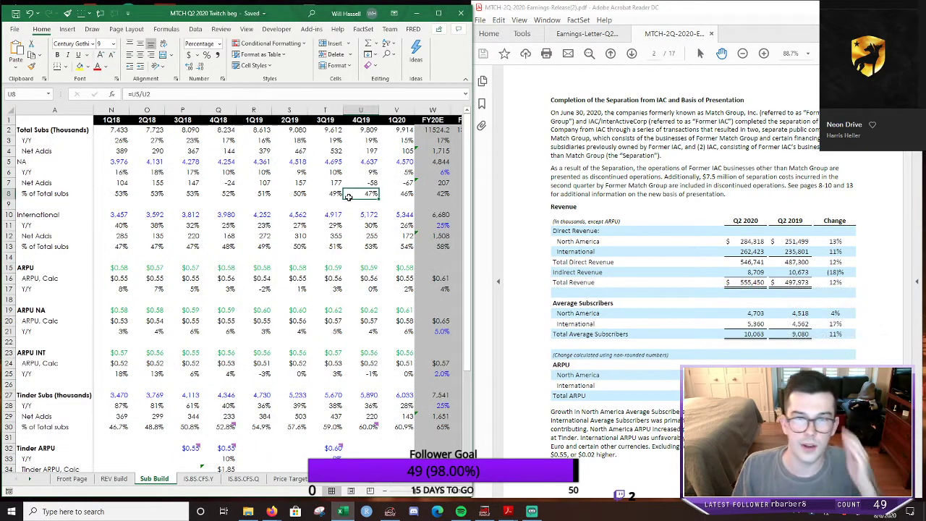
{"action": "key", "text": "Right"}
{"action": "key", "text": "Right"}
{"action": "key", "text": "Right"}
{"action": "key", "text": "Right"}
{"action": "key", "text": "Right"}
{"action": "key", "text": "Left"}
{"action": "key", "text": "Left"}
{"action": "key", "text": "Up"}
{"action": "key", "text": "Left"}
{"action": "key", "text": "Up"}
{"action": "key", "text": "Up"}
{"action": "key", "text": "Up"}
{"action": "key", "text": "Up"}
{"action": "key", "text": "Up"}
{"action": "key", "text": "Up"}
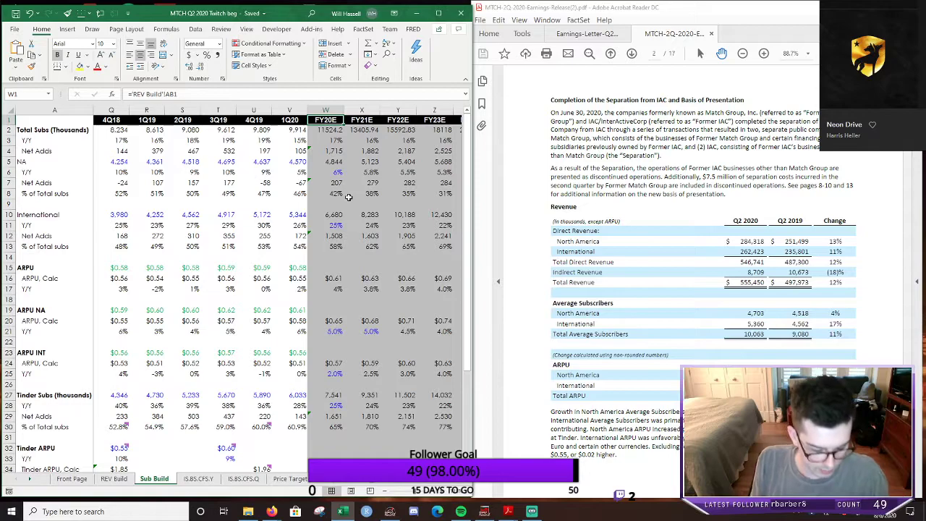
{"action": "key", "text": "alt+h"}
{"action": "key", "text": "i"}
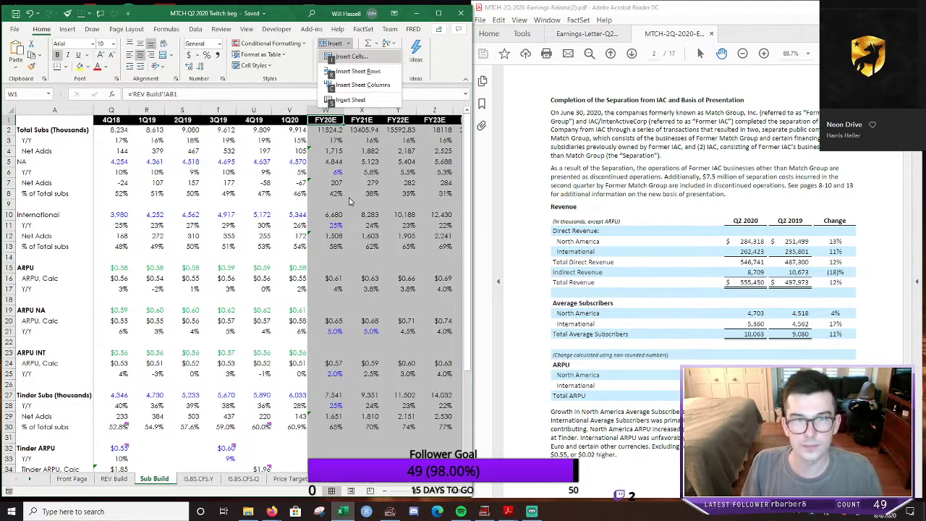
{"action": "key", "text": "c"}
- Copy the 1Q20 header into the new column and change it to 2Q20
{"action": "key", "text": "Left"}
{"action": "key", "text": "shift+Right"}
{"action": "key", "text": "ctrl+r"}
{"action": "key", "text": "Right"}
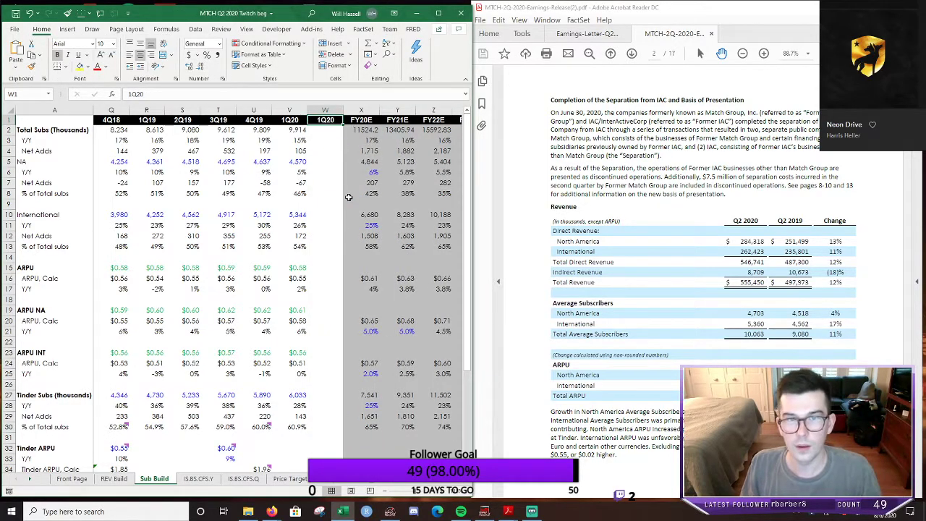
{"action": "key", "text": "F2"}
{"action": "key", "text": "BackSpace"}
{"action": "type", "text": "2"}
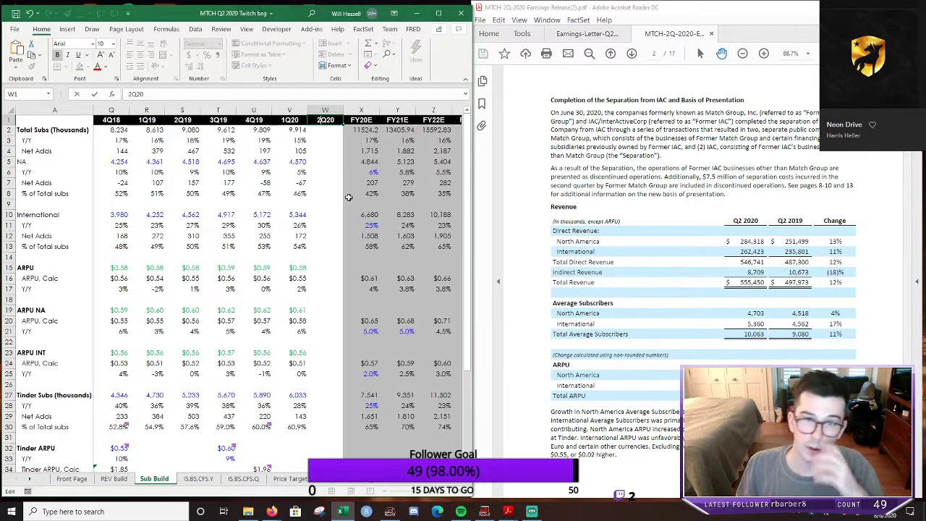
{"action": "key", "text": "Return"}
{"action": "type", "text": "."}
{"action": "key", "text": "Escape"}
- Fill the 1Q20 Total Subs, Y/Y and Net Adds formulas across into the 2Q20 column
{"action": "key", "text": "Left"}
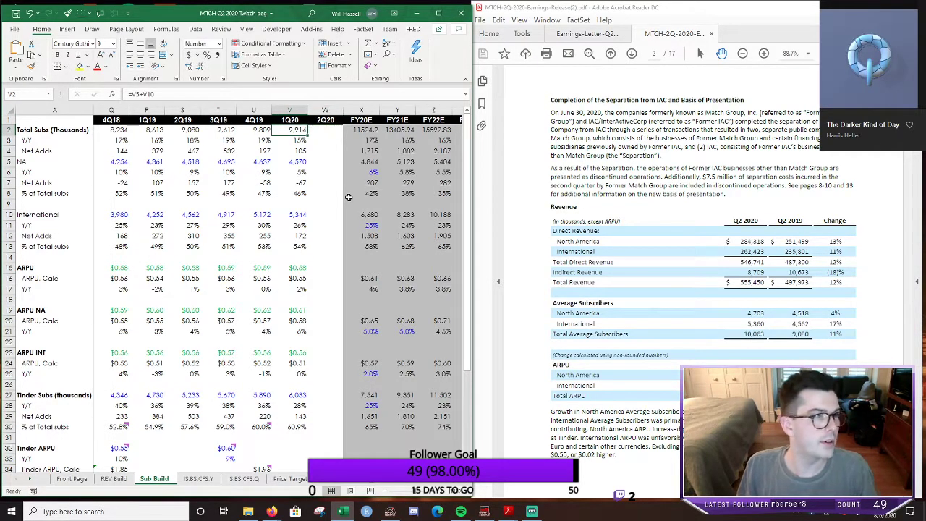
{"action": "key", "text": "Down"}
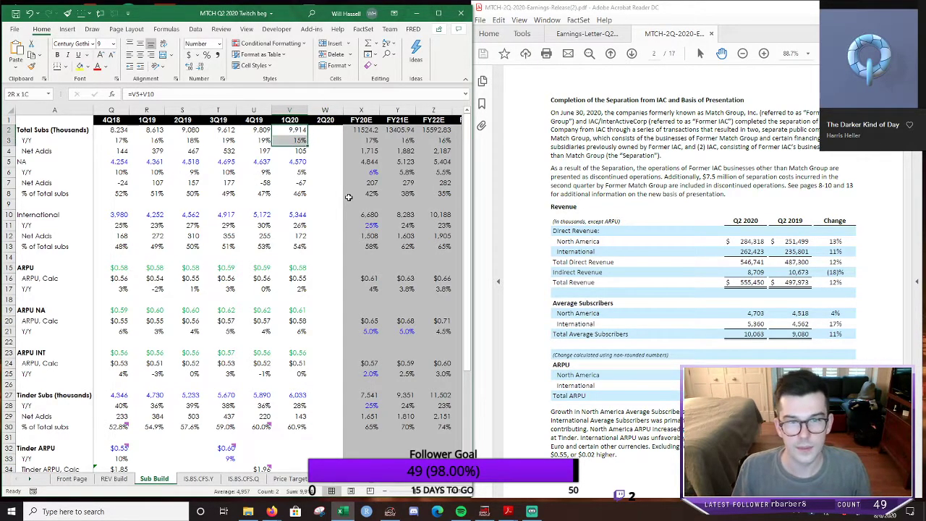
{"action": "key", "text": "shift+Down"}
{"action": "key", "text": "shift+Right"}
{"action": "key", "text": "ctrl+r"}
{"action": "key", "text": "Right"}
{"action": "key", "text": "Left"}
- Fill the NA Y/Y, Net Adds and % of Total subs formulas from 1Q20 into 2Q20
{"action": "key", "text": "Down"}
{"action": "key", "text": "Down"}
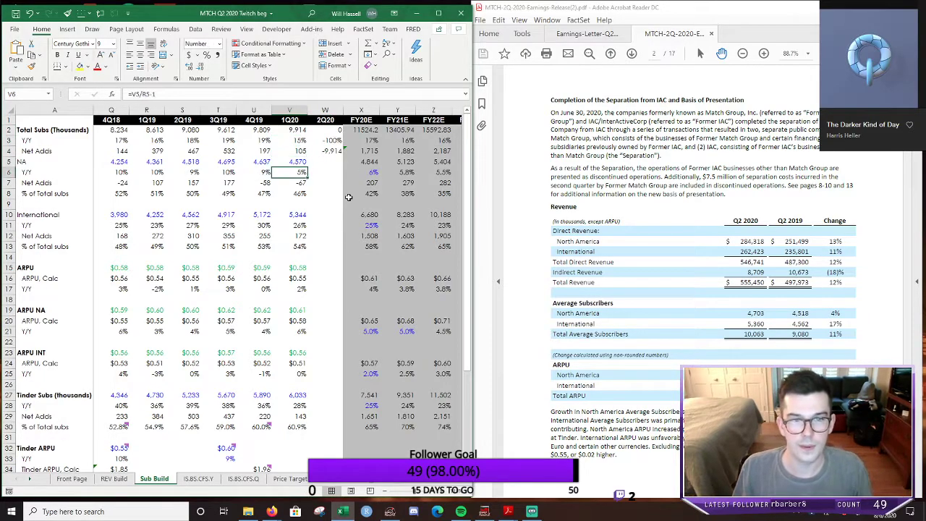
{"action": "key", "text": "Down"}
{"action": "key", "text": "shift+Down"}
{"action": "key", "text": "shift+Down"}
{"action": "key", "text": "shift+Right"}
{"action": "key", "text": "ctrl+r"}
- Fill the International Y/Y, Net Adds and % of Total subs formulas from 1Q20 into 2Q20
{"action": "key", "text": "Down"}
{"action": "key", "text": "Down"}
{"action": "key", "text": "Down"}
{"action": "key", "text": "Down"}
{"action": "key", "text": "Down"}
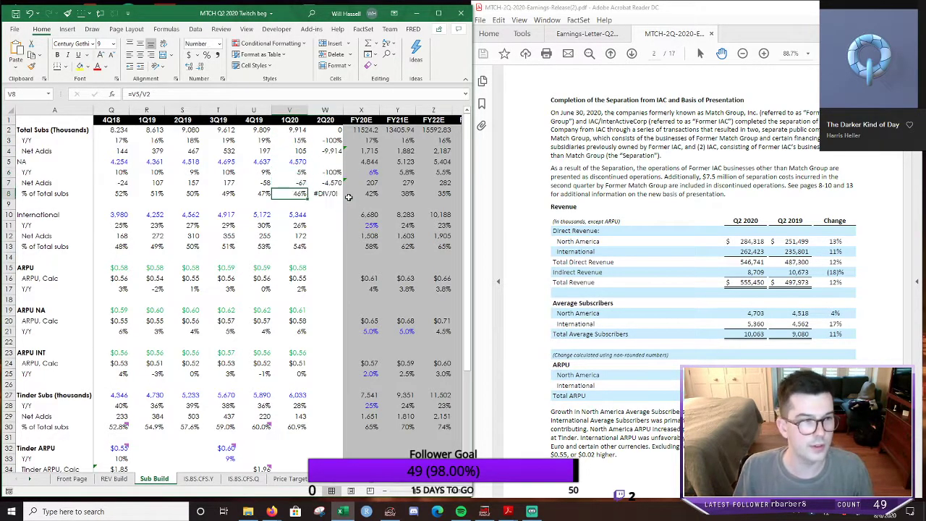
{"action": "key", "text": "shift+Down"}
{"action": "key", "text": "shift+Down"}
{"action": "key", "text": "shift+Right"}
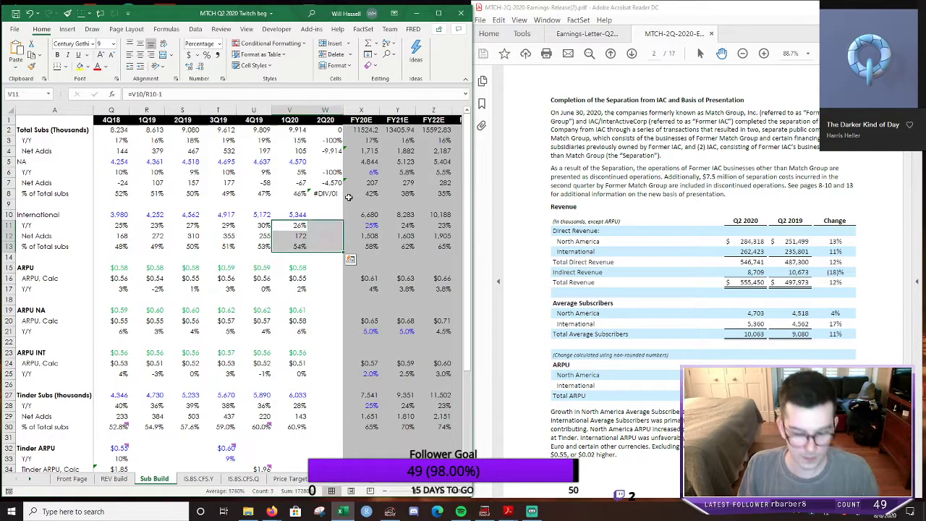
{"action": "key", "text": "ctrl+r"}
{"action": "key", "text": "Down"}
{"action": "key", "text": "Down"}
{"action": "key", "text": "Down"}
{"action": "key", "text": "Down"}
{"action": "key", "text": "Down"}
{"action": "key", "text": "Down"}
{"action": "key", "text": "Down"}
{"action": "key", "text": "Down"}
{"action": "key", "text": "Up"}
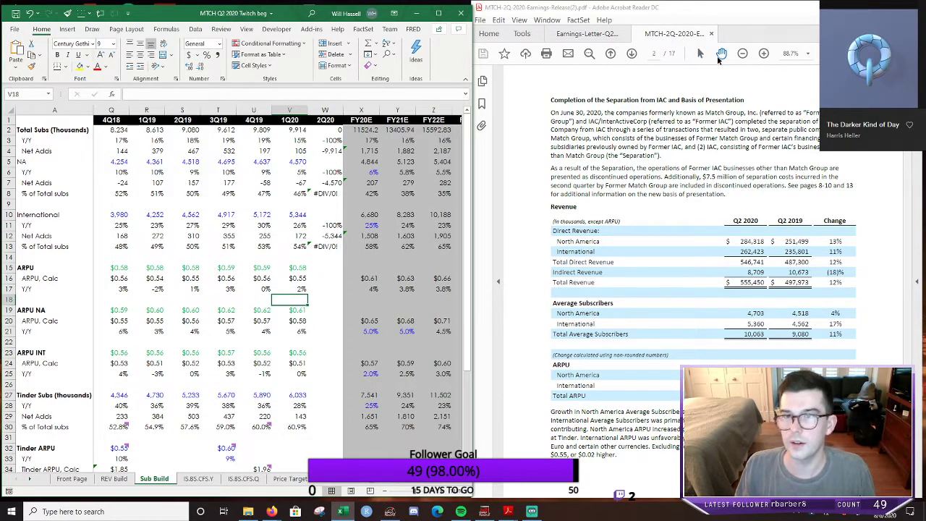
- Enlarge the earnings release to 100% with the Q2 2020 tables fully in view
{"action": "left_click", "coordinate": [762, 52]}
{"action": "mouse_move", "coordinate": [909, 107]}
{"action": "left_mouse_down"}
{"action": "mouse_move", "coordinate": [909, 85]}
{"action": "mouse_move", "coordinate": [908, 110]}
{"action": "left_mouse_up"}
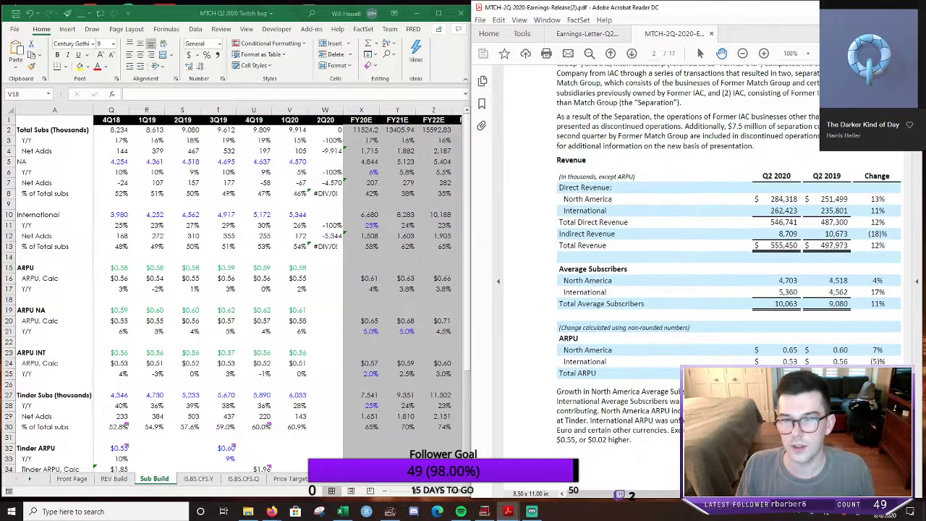
{"action": "left_click_drag", "start_coordinate": [724, 493], "coordinate": [746, 493]}
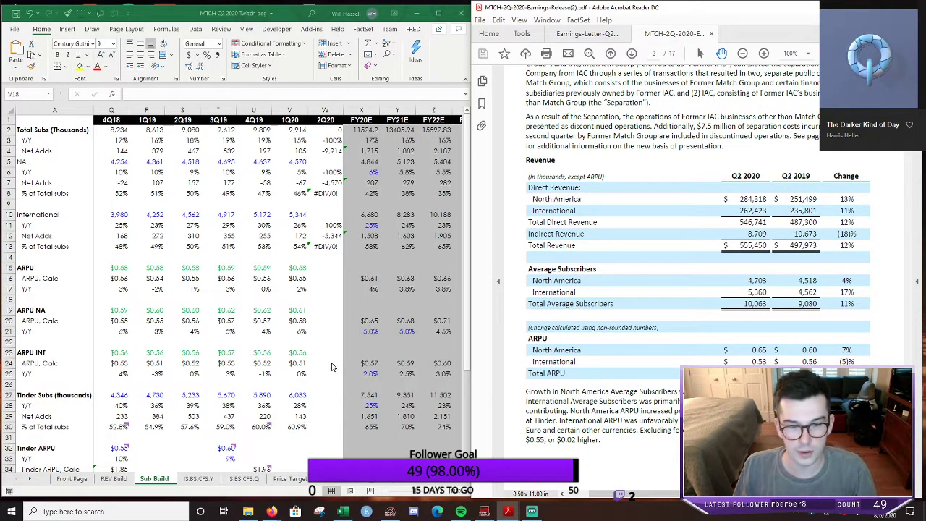
- Look over the Tinder, Hinge and Downloads rows in the lower part of the Sub Build sheet
{"action": "scroll", "coordinate": [331, 367], "scroll_direction": "down", "scroll_amount": 4}
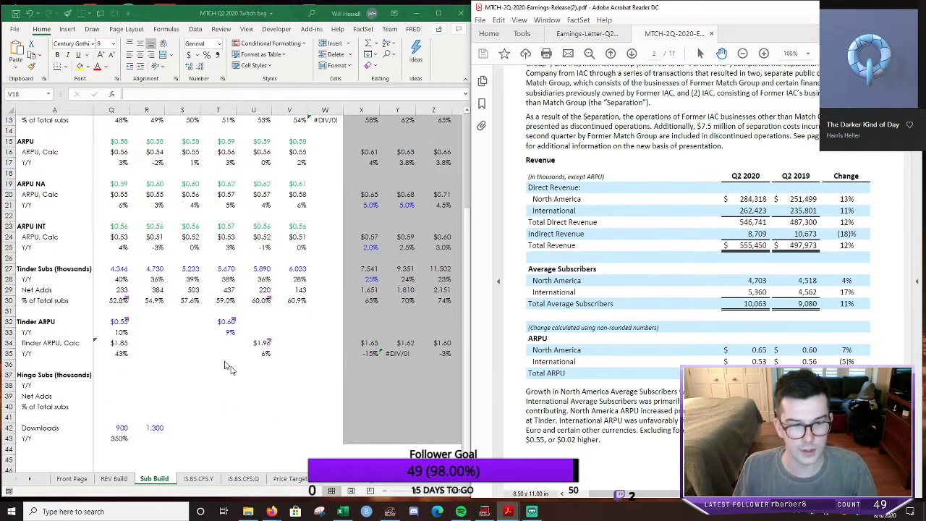
{"action": "left_click", "coordinate": [290, 428]}
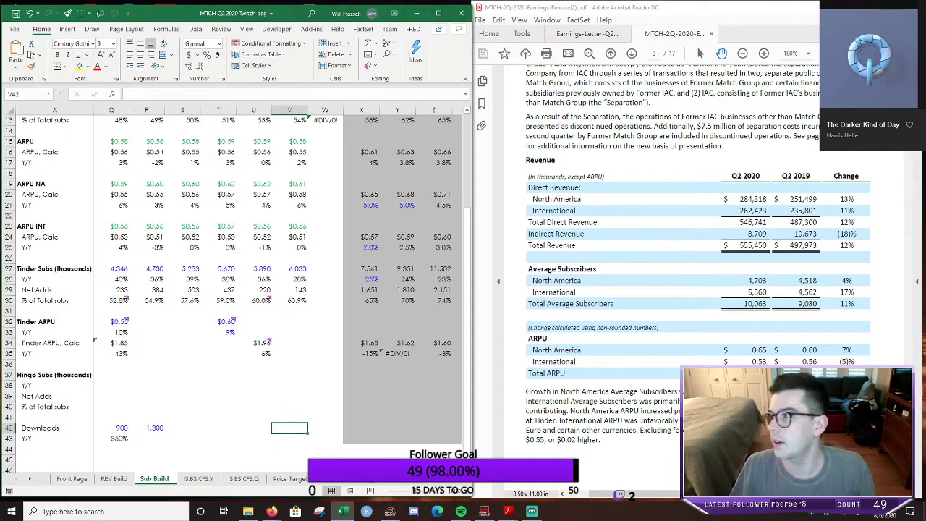
{"action": "key", "text": "alt+Tab"}
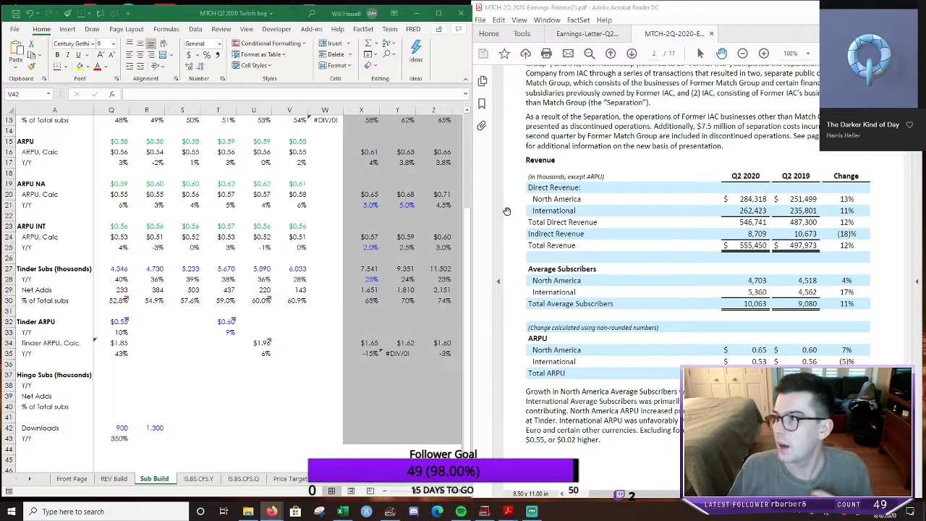
{"action": "key", "text": "alt+Tab"}
{"action": "scroll", "coordinate": [292, 304], "scroll_direction": "up", "scroll_amount": 1}
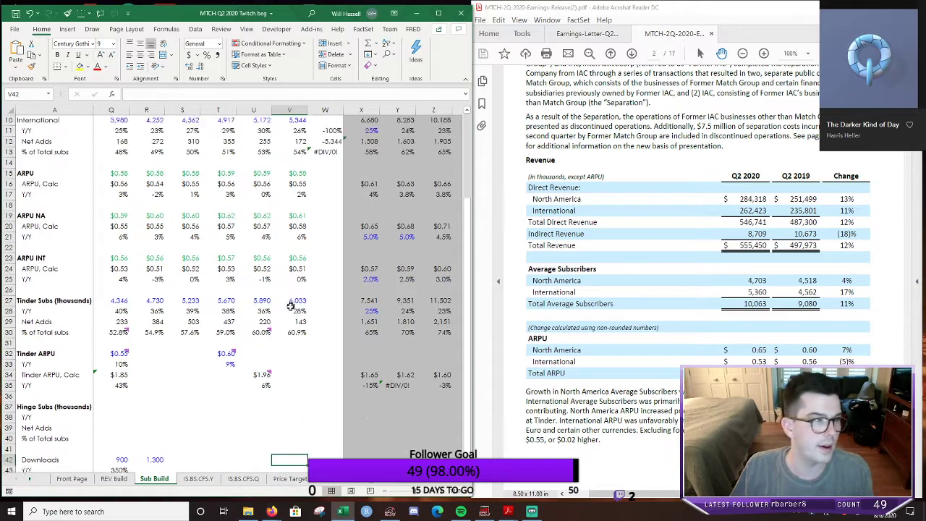
{"action": "scroll", "coordinate": [291, 304], "scroll_direction": "up", "scroll_amount": 3}
- Enter 4703 as the 2Q20 NA subscribers and compare it with the preceding quarters
{"action": "left_click", "coordinate": [325, 267]}
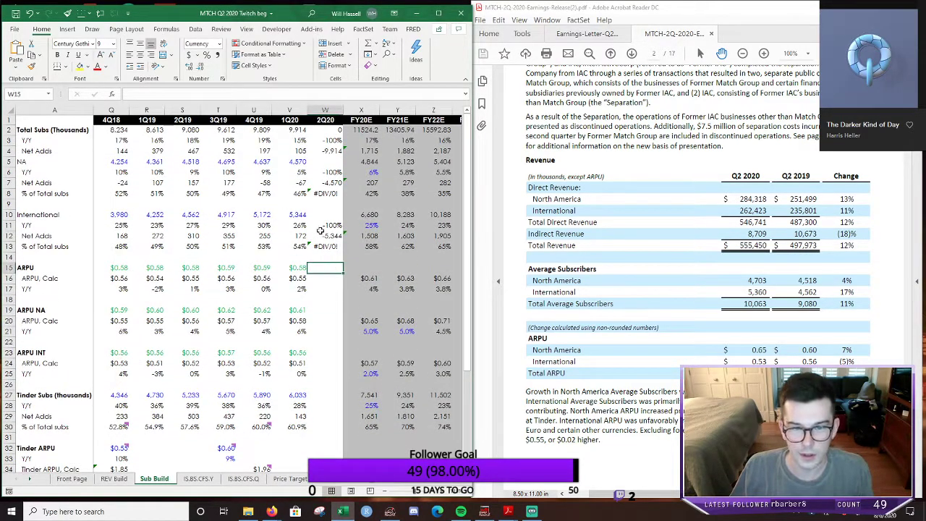
{"action": "left_click", "coordinate": [323, 215]}
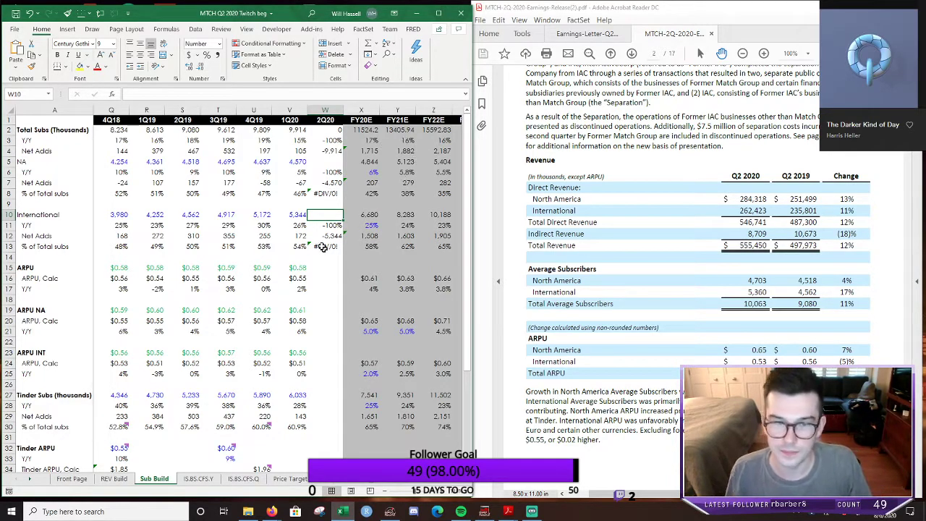
{"action": "key", "text": "Up"}
{"action": "key", "text": "Up"}
{"action": "key", "text": "Up"}
{"action": "key", "text": "Up"}
{"action": "key", "text": "Up"}
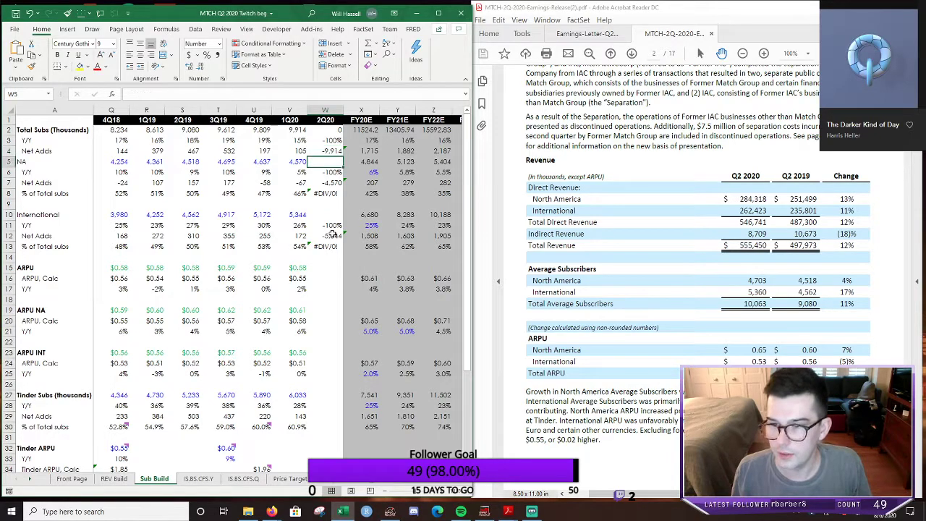
{"action": "type", "text": "4703"}
{"action": "key", "text": "ctrl+Return"}
{"action": "key", "text": "Left"}
{"action": "key", "text": "Left"}
{"action": "key", "text": "Left"}
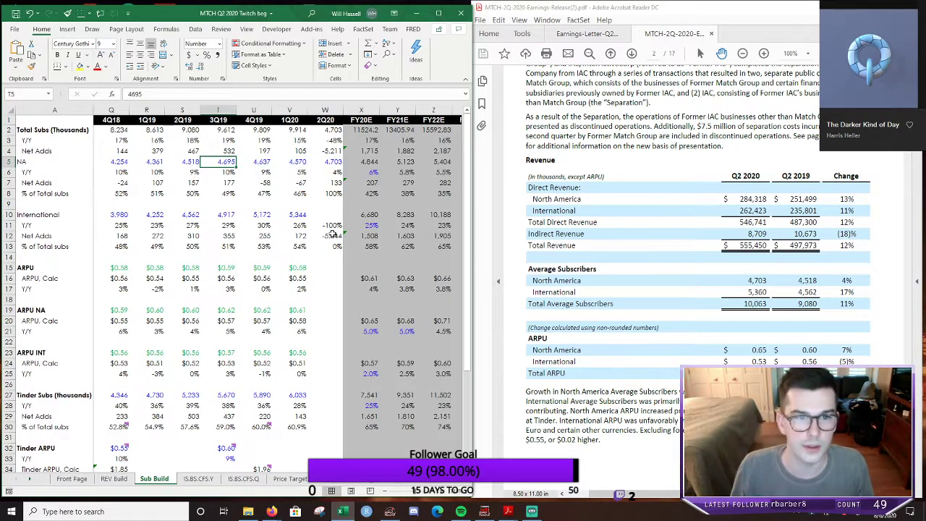
- Enter 5360 as the 2Q20 International subscribers and check the 2Q20 figures above it
{"action": "key", "text": "Right"}
{"action": "key", "text": "Right"}
{"action": "key", "text": "Right"}
{"action": "key", "text": "Down"}
{"action": "key", "text": "Down"}
{"action": "key", "text": "Down"}
{"action": "key", "text": "Down"}
{"action": "key", "text": "Down"}
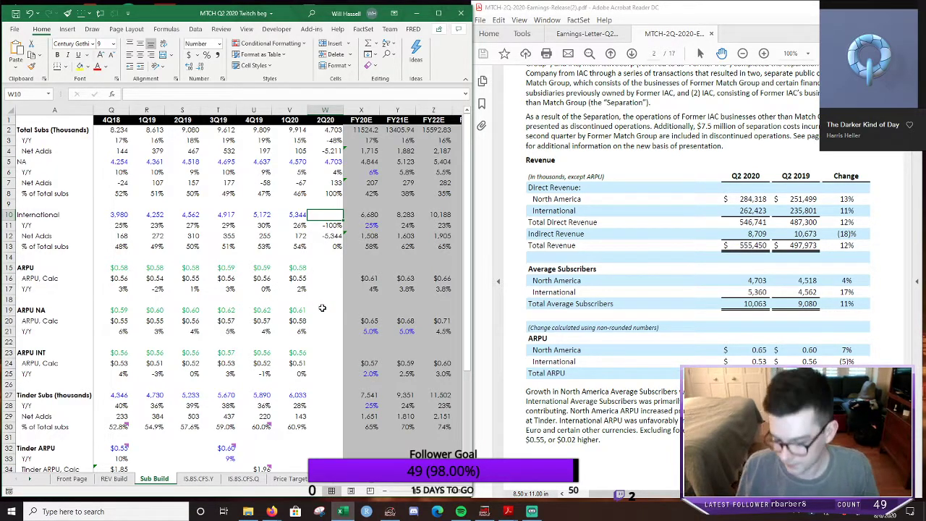
{"action": "type", "text": "5,"}
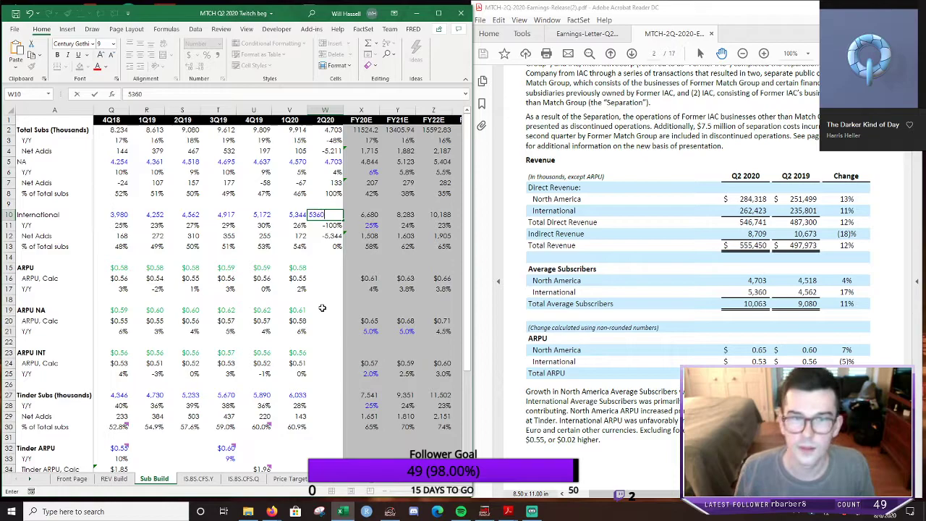
{"action": "type", "text": "360"}
{"action": "key", "text": "Return"}
{"action": "key", "text": "Up"}
{"action": "key", "text": "Up"}
{"action": "key", "text": "Up"}
{"action": "key", "text": "Up"}
{"action": "key", "text": "Up"}
{"action": "key", "text": "Up"}
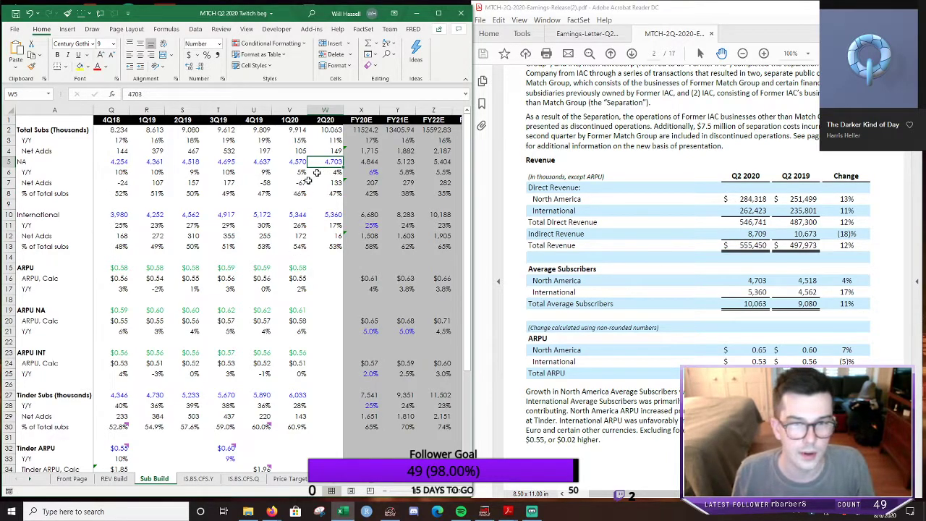
- Inspect the 2Q20 NA Y/Y growth formula and look down the 1Q20 and 2Q20 rows toward ARPU
{"action": "key", "text": "Down"}
{"action": "key", "text": "Down"}
{"action": "key", "text": "Down"}
{"action": "key", "text": "Down"}
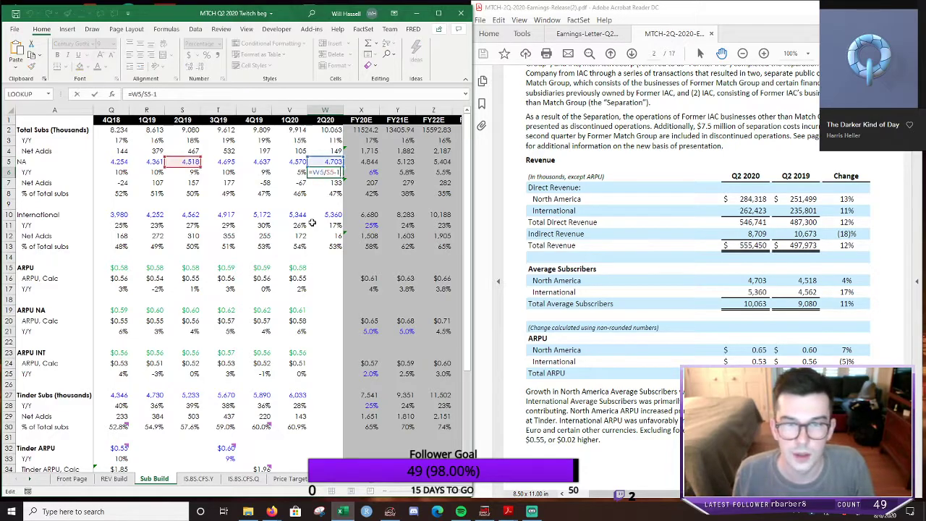
{"action": "key", "text": "Down"}
{"action": "key", "text": "Down"}
{"action": "key", "text": "F2"}
{"action": "key", "text": "Escape"}
{"action": "key", "text": "Left"}
{"action": "key", "text": "Right"}
{"action": "key", "text": "Left"}
{"action": "key", "text": "Down"}
{"action": "key", "text": "Down"}
{"action": "key", "text": "Down"}
{"action": "key", "text": "Down"}
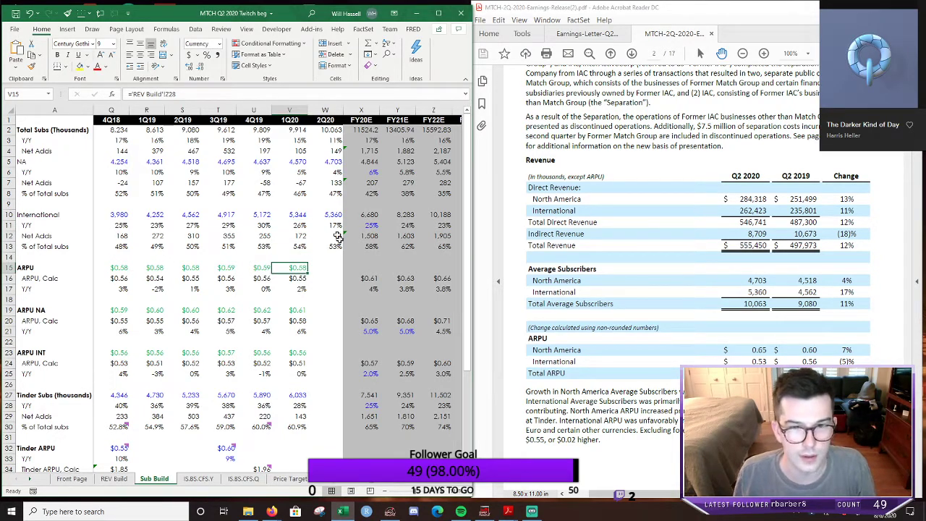
- Check the 2Q20 International formulas for Net Adds, Y/Y and % of Total subs
{"action": "left_click", "coordinate": [338, 235]}
{"action": "key", "text": "F2"}
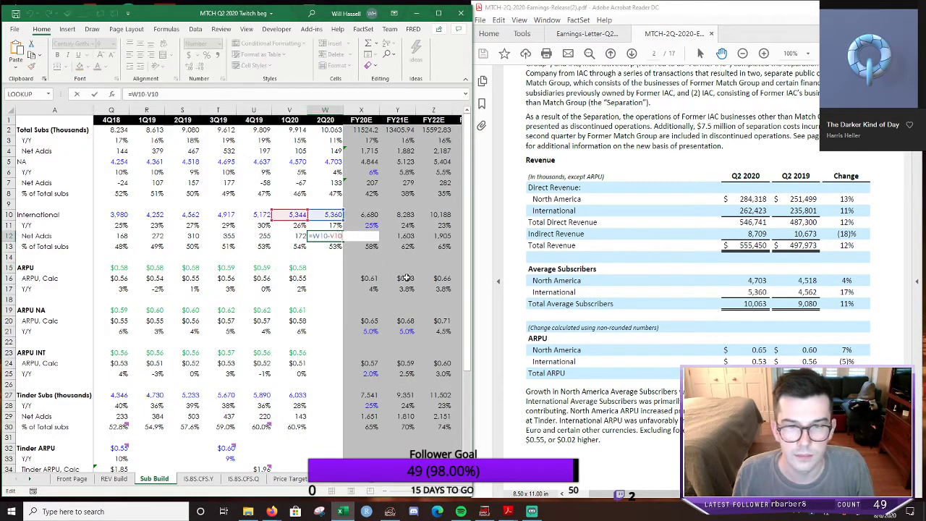
{"action": "key", "text": "Escape"}
{"action": "key", "text": "Up"}
{"action": "key", "text": "Up"}
{"action": "key", "text": "Return"}
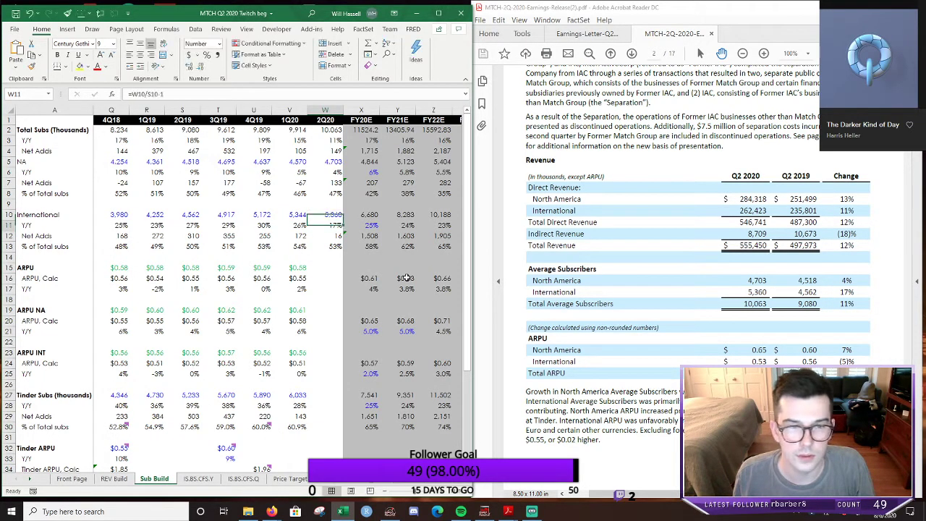
{"action": "key", "text": "Down"}
{"action": "key", "text": "Down"}
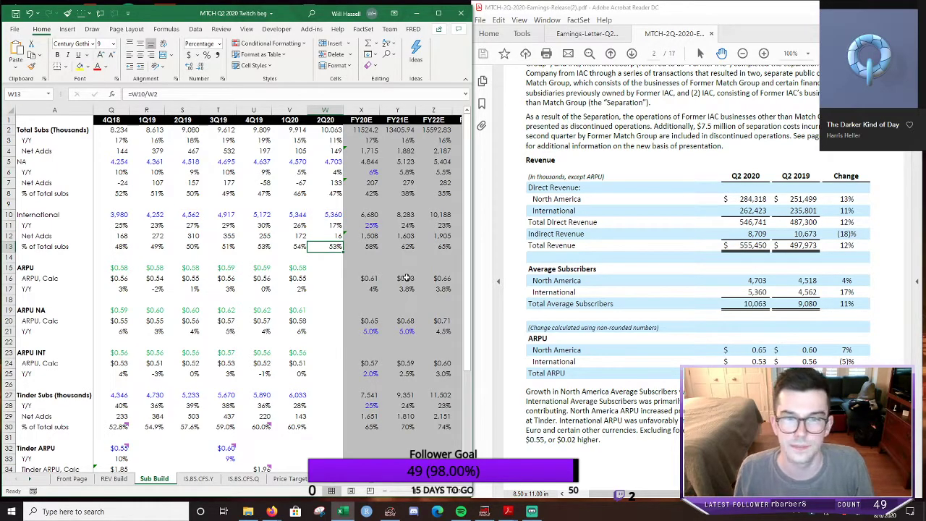
- Compare International's % of Total subs across the quarters from 1Q19 to 2Q20
{"action": "key", "text": "Left"}
{"action": "key", "text": "Left"}
{"action": "key", "text": "Left"}
{"action": "key", "text": "Left"}
{"action": "key", "text": "Left"}
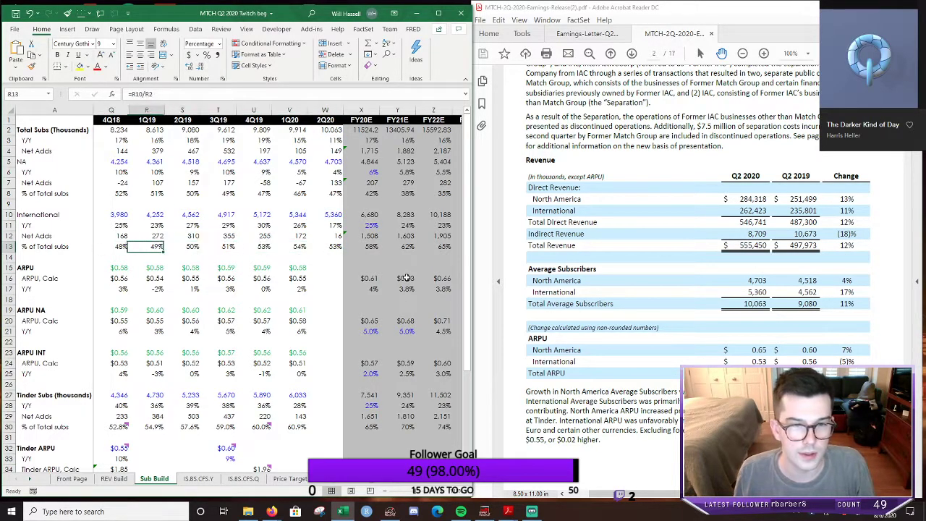
{"action": "key", "text": "Right"}
{"action": "key", "text": "Right"}
{"action": "key", "text": "Right"}
{"action": "key", "text": "Right"}
{"action": "key", "text": "Left"}
{"action": "key", "text": "Right"}
{"action": "key", "text": "Right"}
{"action": "key", "text": "Right"}
{"action": "key", "text": "Right"}
{"action": "key", "text": "Right"}
{"action": "key", "text": "Up"}
{"action": "key", "text": "Up"}
{"action": "key", "text": "Up"}
{"action": "key", "text": "Up"}
{"action": "key", "text": "Up"}
{"action": "key", "text": "Up"}
{"action": "key", "text": "Up"}
{"action": "key", "text": "Up"}
{"action": "key", "text": "Up"}
{"action": "key", "text": "Left"}
{"action": "key", "text": "ctrl+Down"}
{"action": "key", "text": "ctrl+Down"}
{"action": "key", "text": "ctrl+Down"}
{"action": "key", "text": "ctrl+Down"}
{"action": "key", "text": "ctrl+Down"}
{"action": "key", "text": "Left"}
{"action": "key", "text": "Up"}
{"action": "key", "text": "Up"}
{"action": "key", "text": "Left"}
{"action": "key", "text": "Up"}
{"action": "key", "text": "Up"}
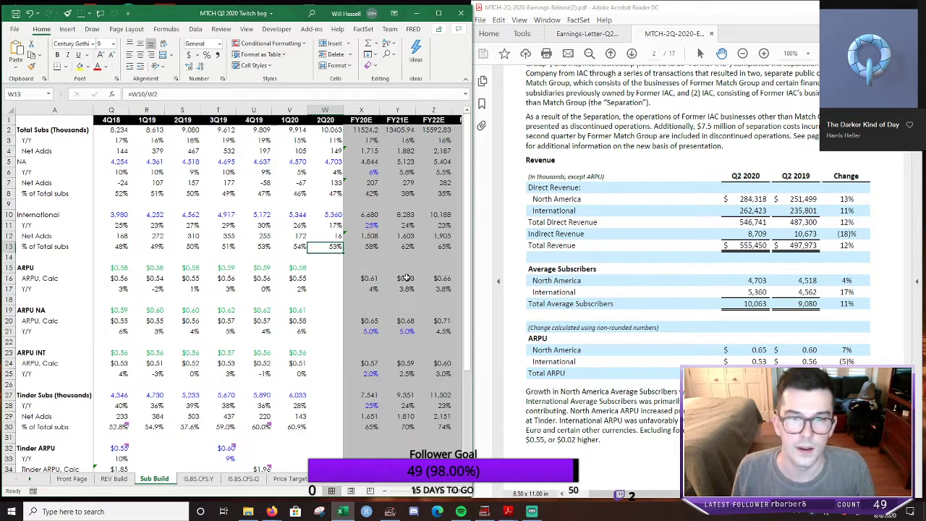
- Review the FY20E subscriber estimates from the International rows up to the Total Subs Y/Y growth
{"action": "key", "text": "Right"}
{"action": "key", "text": "Up"}
{"action": "key", "text": "Up"}
{"action": "key", "text": "Up"}
{"action": "key", "text": "Up"}
{"action": "key", "text": "Up"}
{"action": "key", "text": "Up"}
{"action": "key", "text": "Up"}
{"action": "key", "text": "Up"}
{"action": "key", "text": "Up"}
{"action": "key", "text": "Up"}
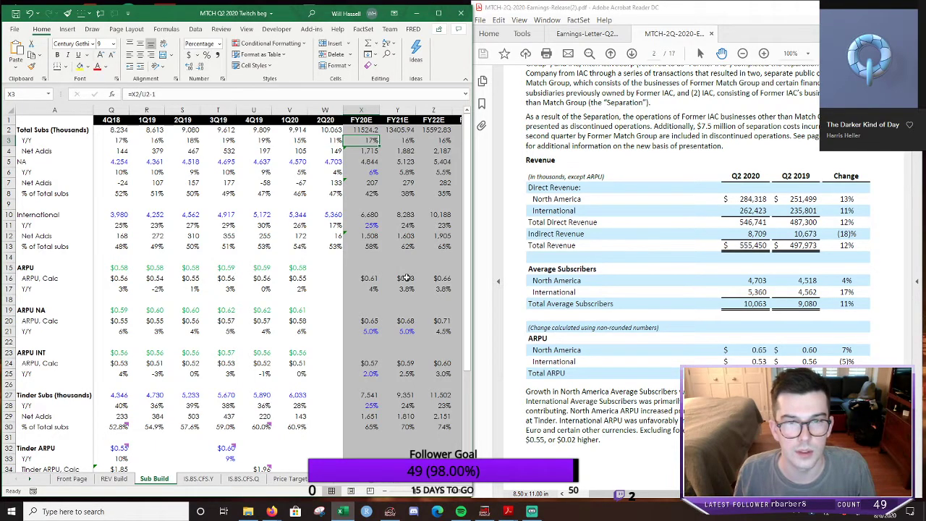
- Compare the 2Q20 and FY20E Total Subs figures and inspect the FY20E Y/Y growth formula
{"action": "key", "text": "Left"}
{"action": "key", "text": "Down"}
{"action": "key", "text": "Up"}
{"action": "key", "text": "Up"}
{"action": "key", "text": "Right"}
{"action": "key", "text": "Down"}
{"action": "key", "text": "Down"}
{"action": "key", "text": "Down"}
{"action": "key", "text": "Down"}
{"action": "key", "text": "Down"}
{"action": "key", "text": "Left"}
{"action": "key", "text": "Up"}
{"action": "key", "text": "Up"}
{"action": "key", "text": "Up"}
{"action": "key", "text": "Right"}
{"action": "key", "text": "Up"}
{"action": "key", "text": "F2"}
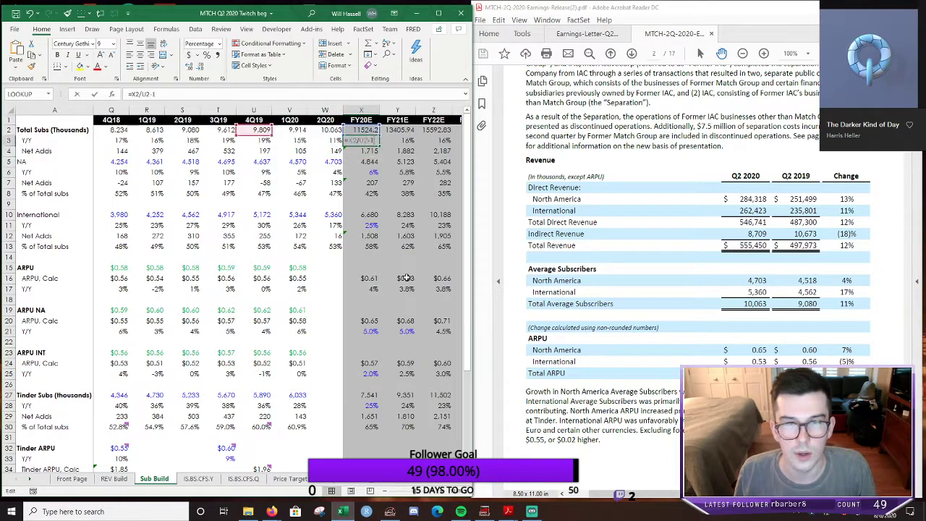
{"action": "key", "text": "Escape"}
- Check the FY20E Total Subs rows against 2Q20 and view the FY20E NA subscriber formula
{"action": "key", "text": "Left"}
{"action": "key", "text": "Up"}
{"action": "key", "text": "Right"}
{"action": "key", "text": "Down"}
{"action": "key", "text": "Down"}
{"action": "key", "text": "Down"}
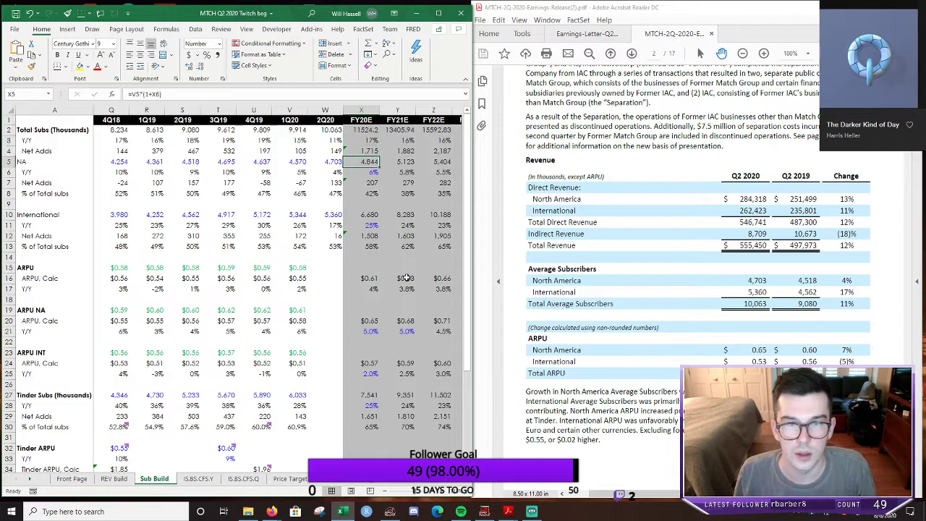
- Check the 2Q20 NA formulas for Y/Y, Net Adds (=W5-V5) and % of Total subs
{"action": "key", "text": "Left"}
{"action": "key", "text": "Down"}
{"action": "key", "text": "Down"}
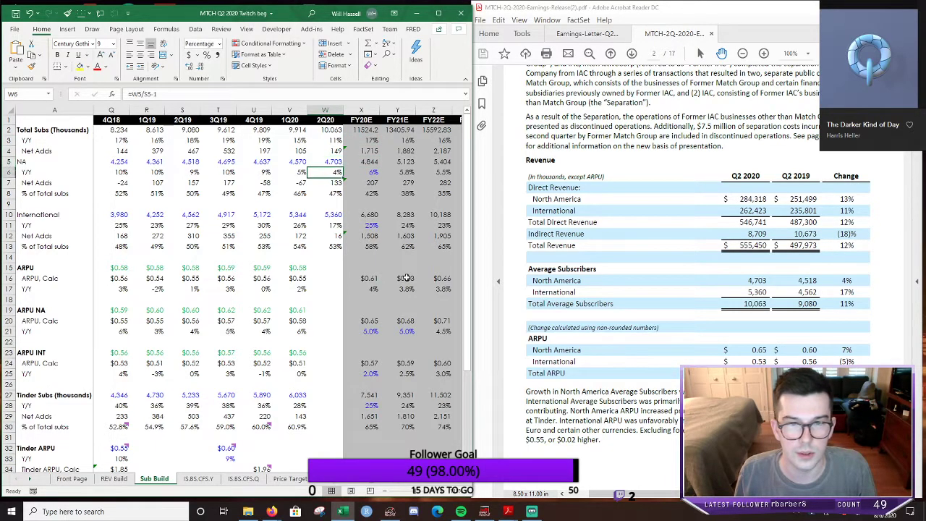
{"action": "type", "text": "=W5-V5"}
{"action": "key", "text": "ctrl+Return"}
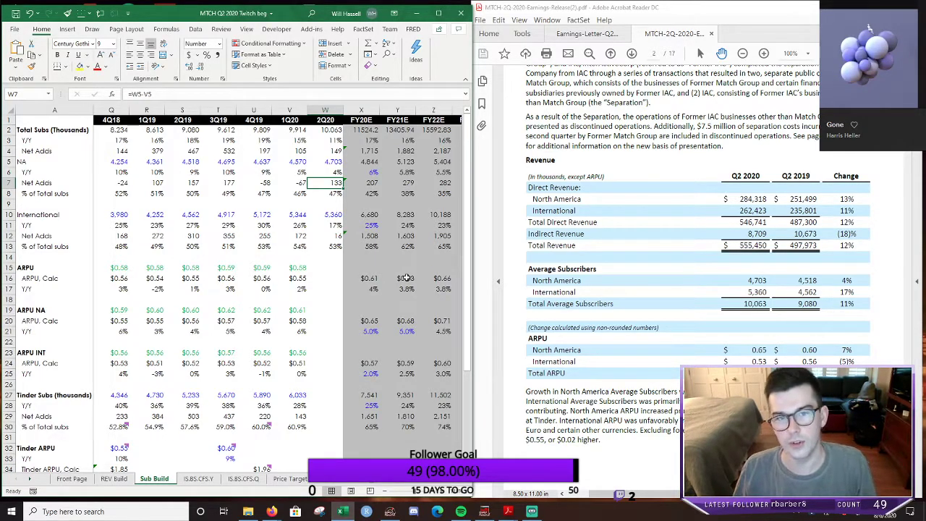
{"action": "key", "text": "F2"}
{"action": "key", "text": "ctrl+Return"}
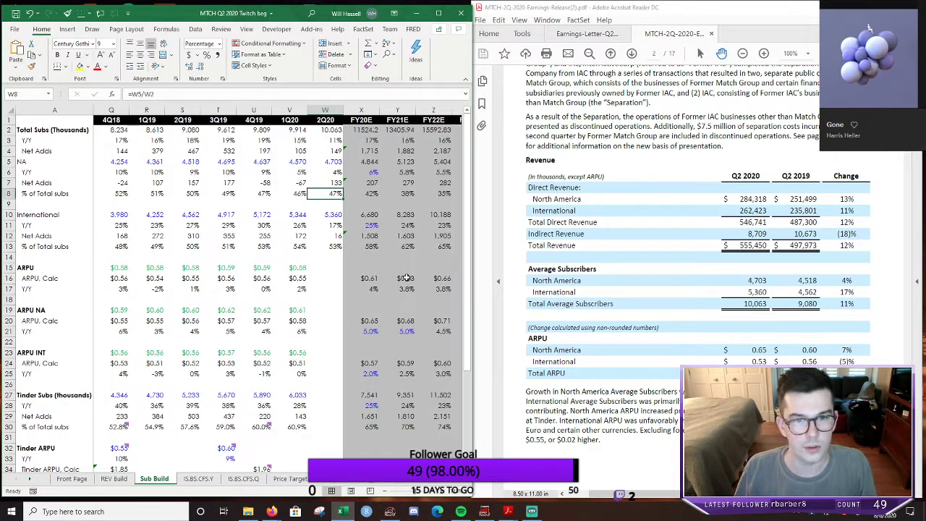
- Look over the unfilled 2Q20 ARPU, Tinder and Hinge rows and return to the 2Q20 Tinder Subs cell
{"action": "key", "text": "Down"}
{"action": "key", "text": "Down"}
{"action": "key", "text": "Down"}
{"action": "key", "text": "Down"}
{"action": "key", "text": "Down"}
{"action": "key", "text": "Down"}
{"action": "key", "text": "Down"}
{"action": "key", "text": "Down"}
{"action": "key", "text": "Down"}
{"action": "key", "text": "Down"}
{"action": "key", "text": "Down"}
{"action": "key", "text": "Down"}
{"action": "key", "text": "Down"}
{"action": "key", "text": "Down"}
{"action": "key", "text": "Down"}
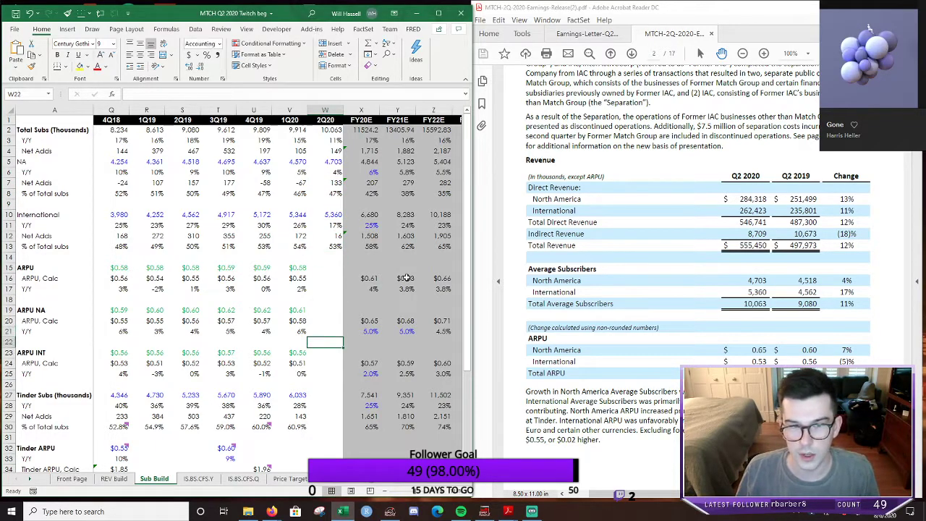
{"action": "key", "text": "Down"}
{"action": "key", "text": "Down"}
{"action": "key", "text": "Down"}
{"action": "key", "text": "Down"}
{"action": "key", "text": "Down"}
{"action": "key", "text": "Down"}
{"action": "key", "text": "Down"}
{"action": "key", "text": "Down"}
{"action": "key", "text": "Down"}
{"action": "key", "text": "Down"}
{"action": "key", "text": "Down"}
{"action": "key", "text": "Down"}
{"action": "key", "text": "Down"}
{"action": "key", "text": "Down"}
{"action": "key", "text": "Down"}
{"action": "key", "text": "Down"}
{"action": "key", "text": "Down"}
{"action": "key", "text": "Up"}
{"action": "key", "text": "Up"}
{"action": "key", "text": "Up"}
{"action": "key", "text": "Up"}
{"action": "key", "text": "Up"}
{"action": "key", "text": "Up"}
{"action": "key", "text": "Up"}
{"action": "key", "text": "Up"}
{"action": "key", "text": "Up"}
{"action": "key", "text": "Up"}
{"action": "key", "text": "Up"}
{"action": "key", "text": "Up"}
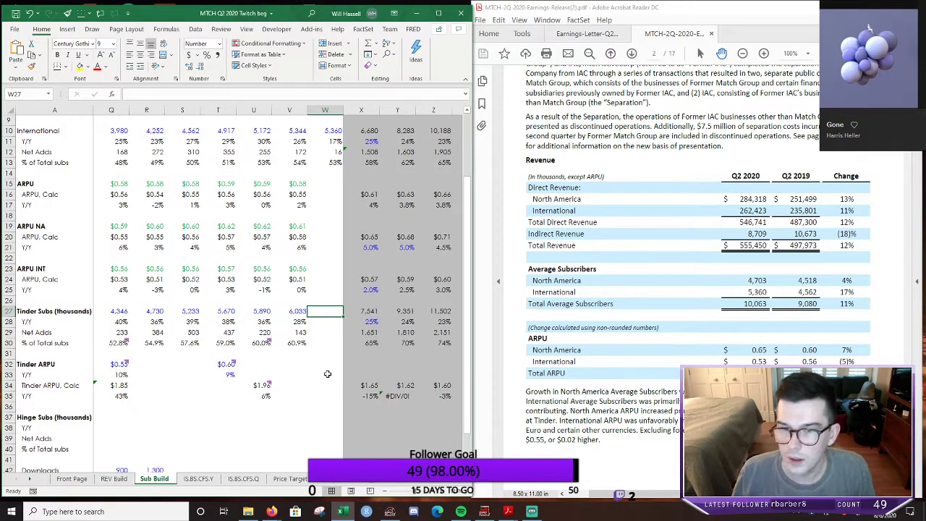
- Find the Tinder Average Subscriber figure in the earnings release's Q2 2020 Highlights and highlight it
{"action": "left_click", "coordinate": [670, 368]}
{"action": "scroll", "coordinate": [667, 367], "scroll_direction": "up", "scroll_amount": 1}
{"action": "scroll", "coordinate": [668, 367], "scroll_direction": "down", "scroll_amount": 2}
{"action": "left_click_drag", "start_coordinate": [909, 106], "coordinate": [910, 75]}
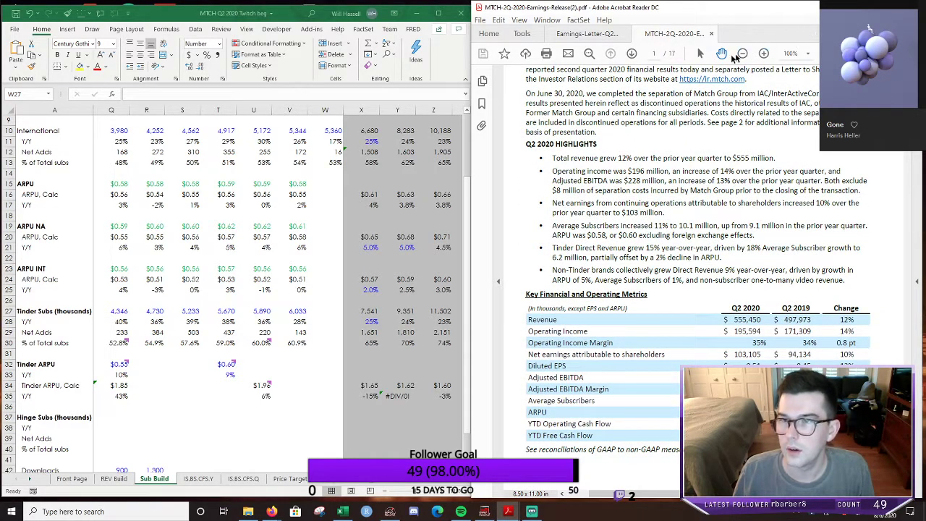
{"action": "left_click_drag", "start_coordinate": [553, 257], "coordinate": [618, 257]}
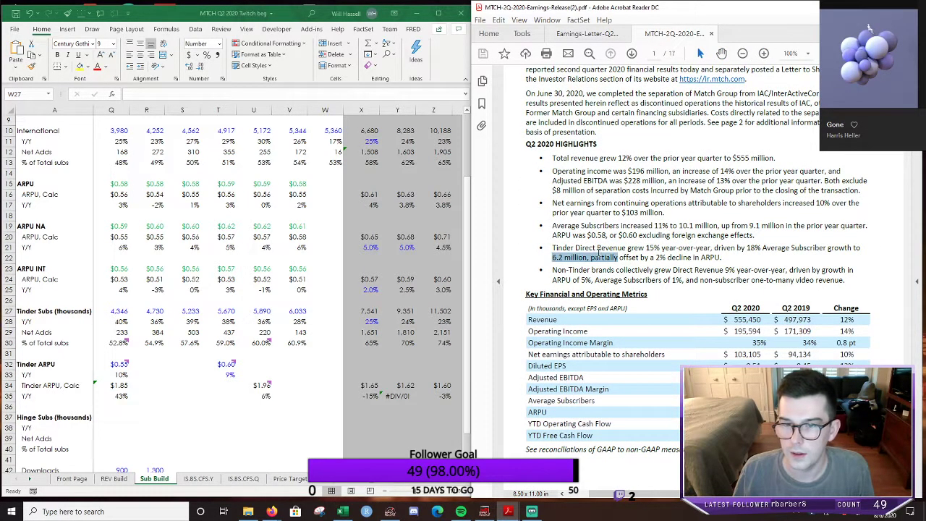
- Enter 6200 as the 2Q20 Tinder Subs in the Sub Build sheet
{"action": "left_click", "coordinate": [319, 313]}
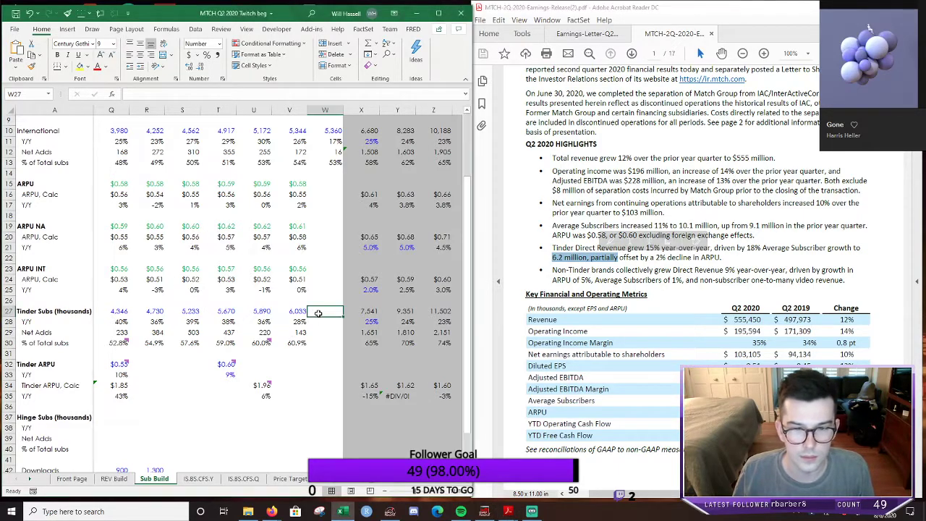
{"action": "type", "text": "6,2"}
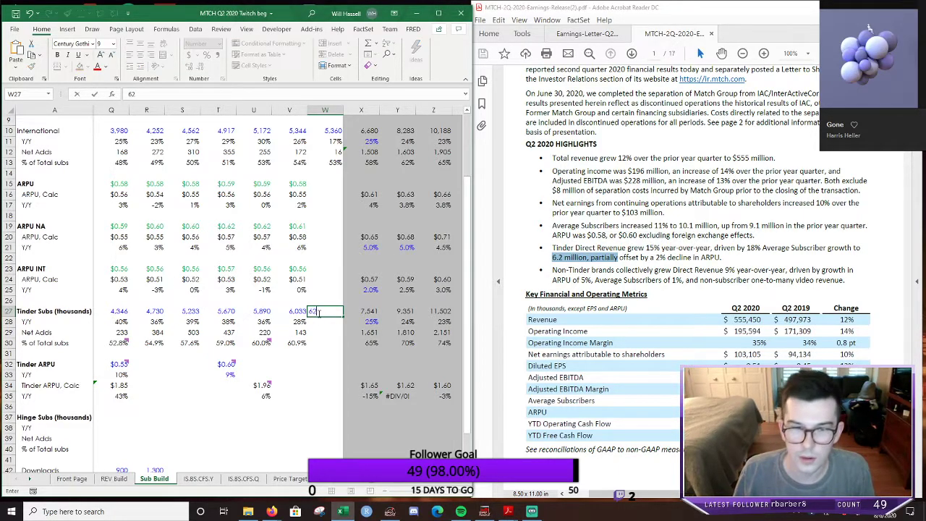
{"action": "type", "text": "00"}
{"action": "key", "text": "Return"}
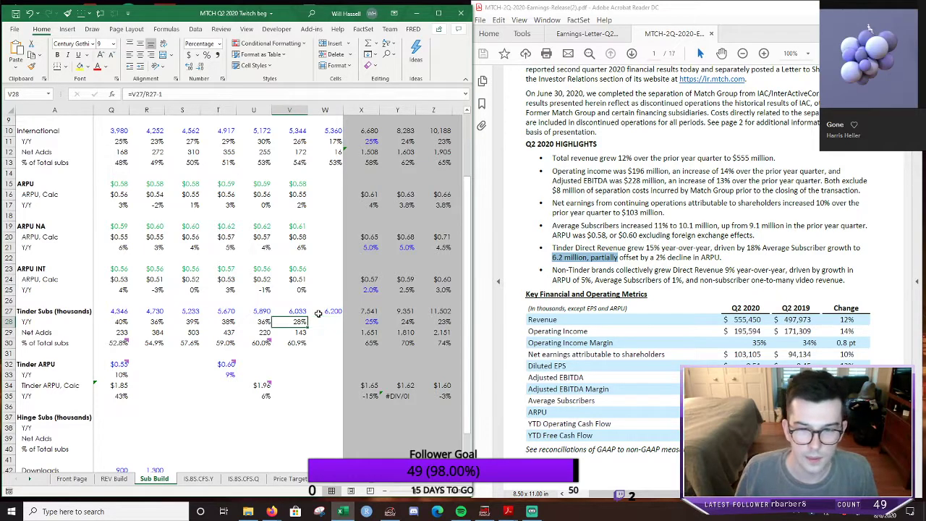
- Fill the 1Q20 Tinder Y/Y, Net Adds and % of Total subs formulas across into the 2Q20 column
{"action": "key", "text": "Left"}
{"action": "key", "text": "shift+Down"}
{"action": "key", "text": "shift+Down"}
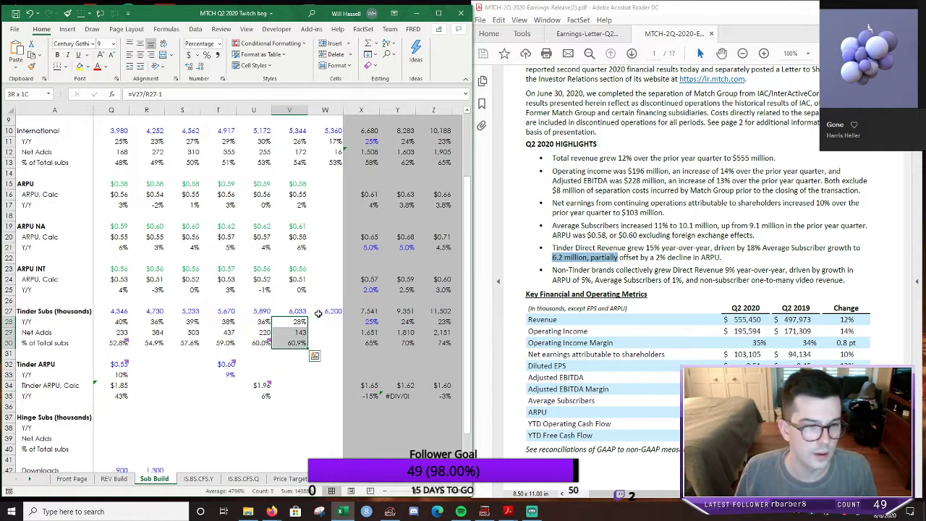
{"action": "key", "text": "shift+Right"}
{"action": "key", "text": "ctrl+r"}
{"action": "key", "text": "Down"}
{"action": "key", "text": "Down"}
{"action": "key", "text": "Down"}
{"action": "key", "text": "Down"}
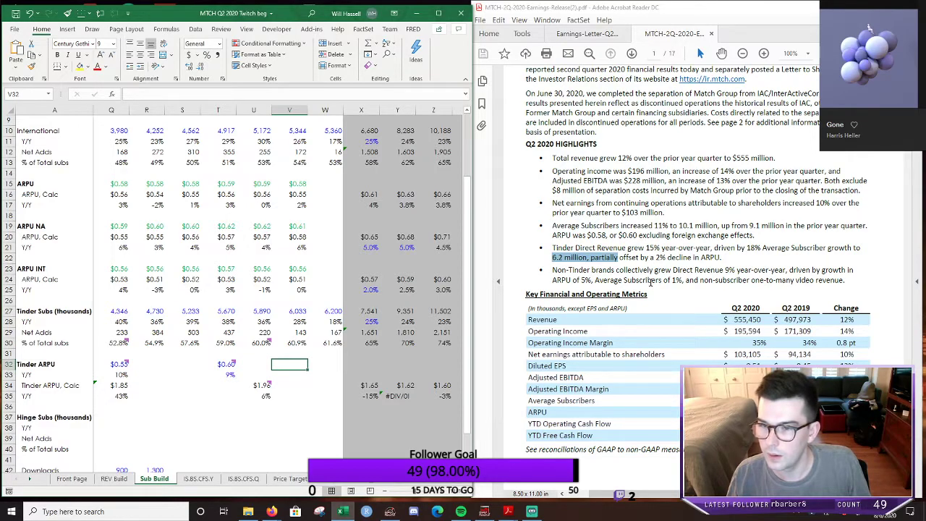
- Look through the earnings release for Tinder ARPU data and inspect the 4Q19 Tinder ARPU, Calc formula in the sheet
{"action": "scroll", "coordinate": [651, 283], "scroll_direction": "down", "scroll_amount": 9}
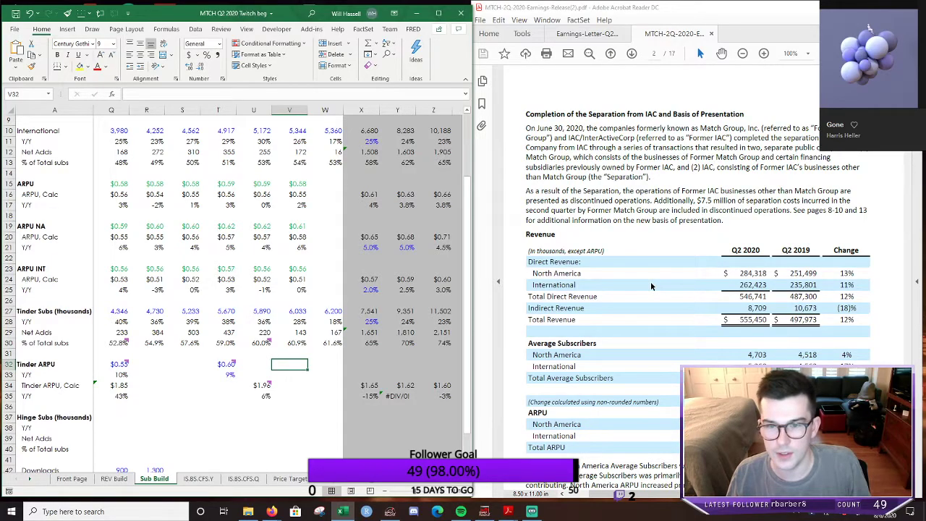
{"action": "scroll", "coordinate": [650, 283], "scroll_direction": "up", "scroll_amount": 9}
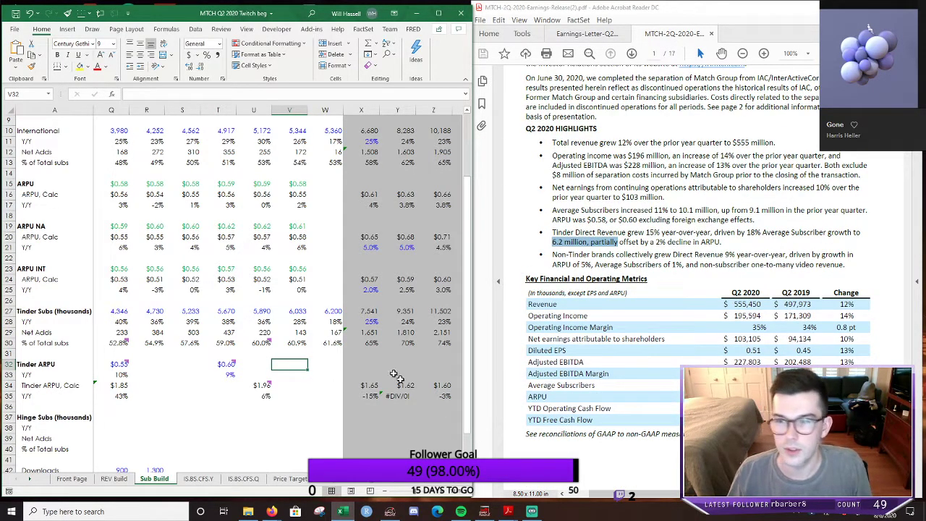
{"action": "scroll", "coordinate": [327, 350], "scroll_direction": "up", "scroll_amount": 1}
{"action": "scroll", "coordinate": [327, 350], "scroll_direction": "up", "scroll_amount": 2}
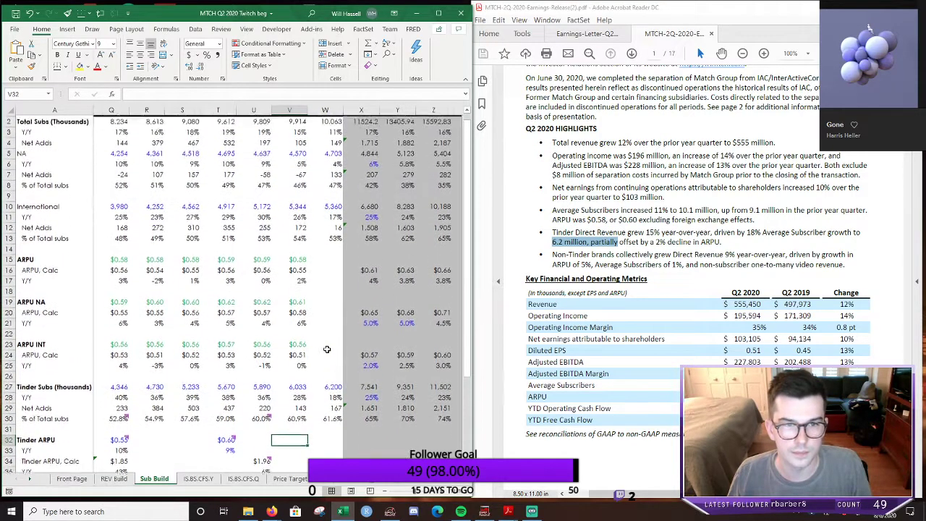
{"action": "scroll", "coordinate": [330, 361], "scroll_direction": "down", "scroll_amount": 3}
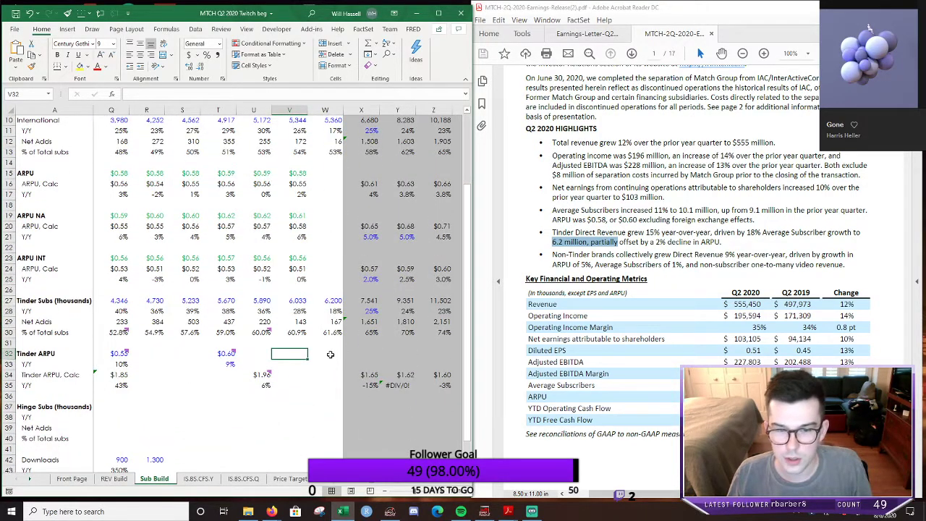
{"action": "double_click", "coordinate": [267, 375]}
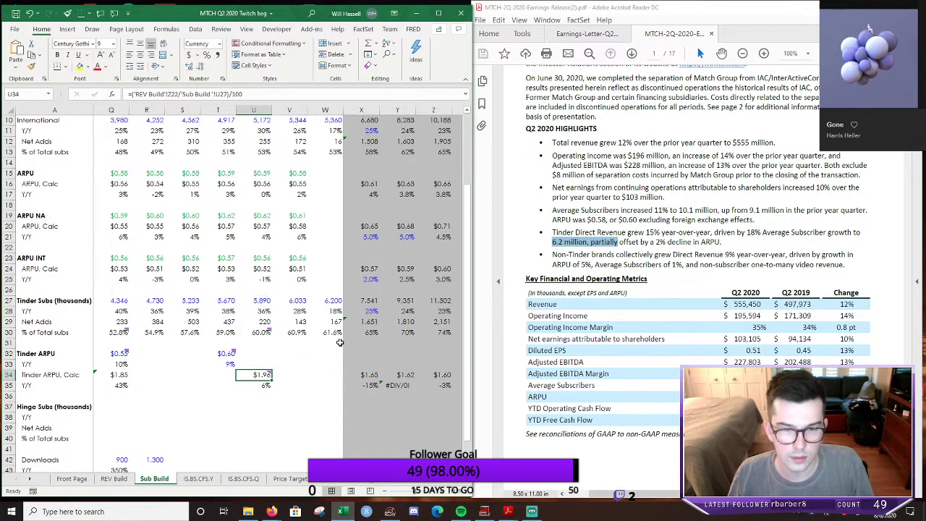
{"action": "key", "text": "Escape"}
{"action": "scroll", "coordinate": [329, 348], "scroll_direction": "down", "scroll_amount": 2}
{"action": "left_click", "coordinate": [318, 314]}
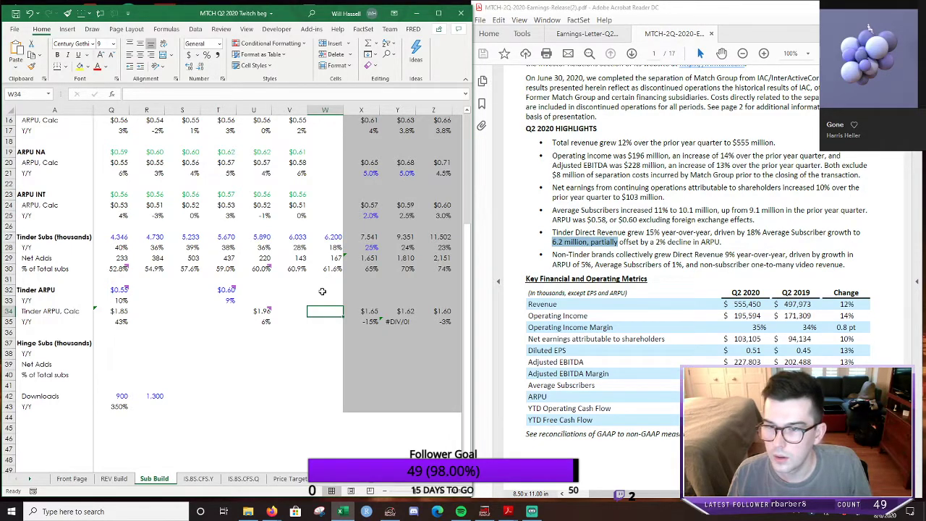
- Enter -2% as the 2Q20 Y/Y change under Tinder ARPU
{"action": "scroll", "coordinate": [322, 292], "scroll_direction": "up", "scroll_amount": 2}
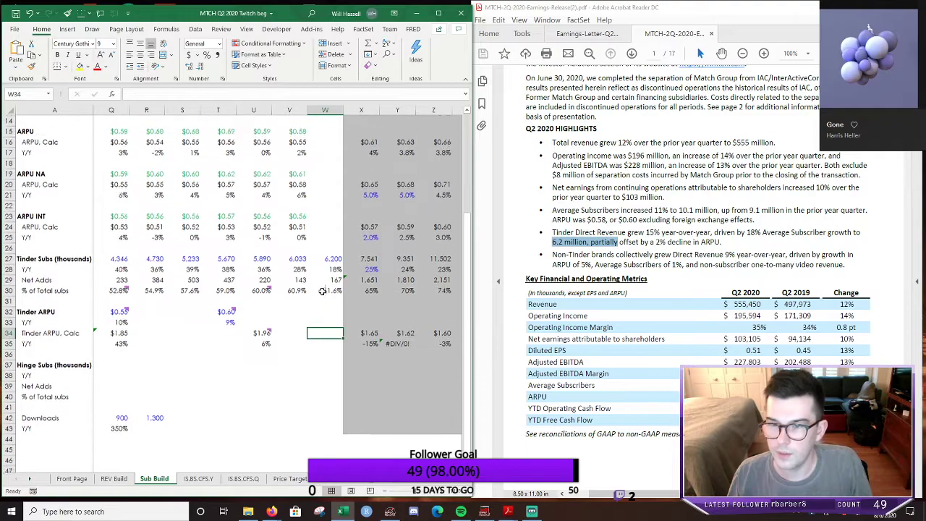
{"action": "scroll", "coordinate": [322, 292], "scroll_direction": "down", "scroll_amount": 2}
{"action": "scroll", "coordinate": [322, 292], "scroll_direction": "down", "scroll_amount": 1}
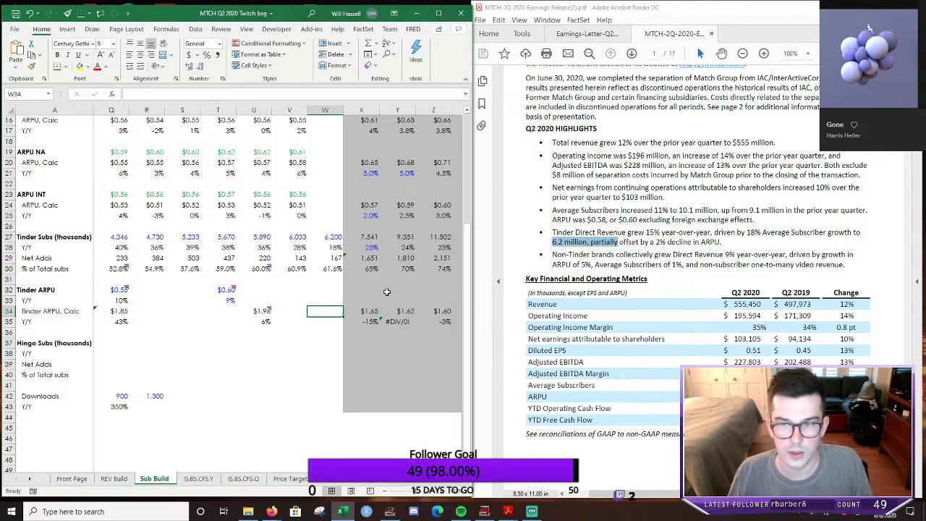
{"action": "scroll", "coordinate": [386, 292], "scroll_direction": "up", "scroll_amount": 1}
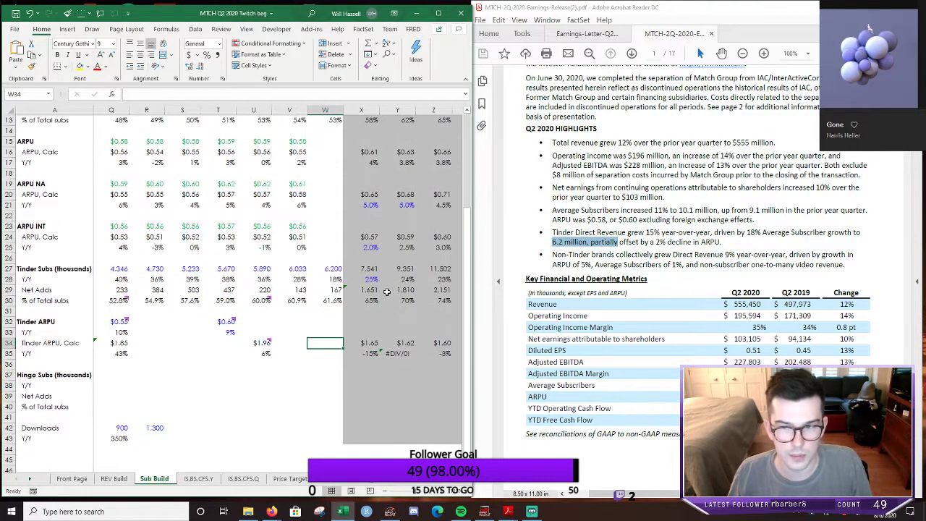
{"action": "left_click", "coordinate": [316, 331]}
{"action": "type", "text": "-2"}
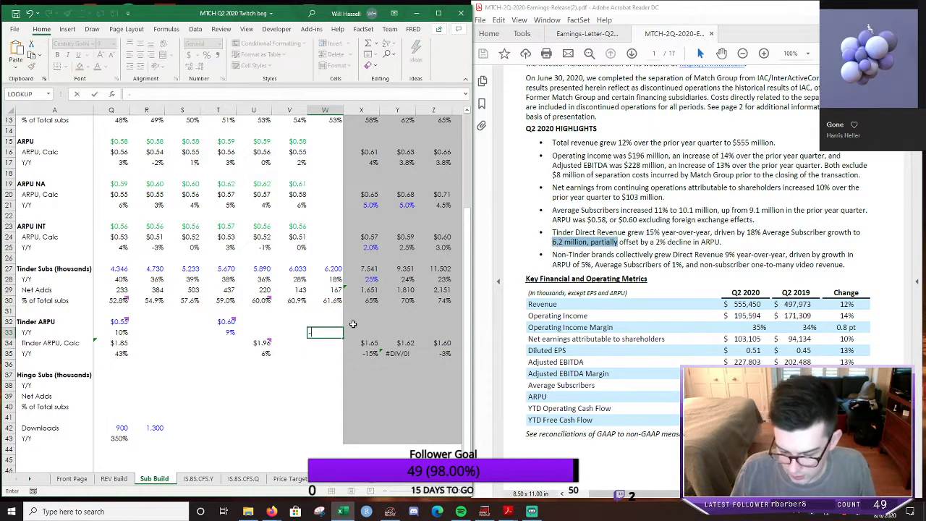
{"action": "key", "text": "Return"}
- Copy the blue input formatting of the 3Q19 Tinder ARPU Y/Y cell onto the 2Q20 Y/Y cell
{"action": "key", "text": "Up"}
{"action": "key", "text": "Left"}
{"action": "key", "text": "Left"}
{"action": "key", "text": "Left"}
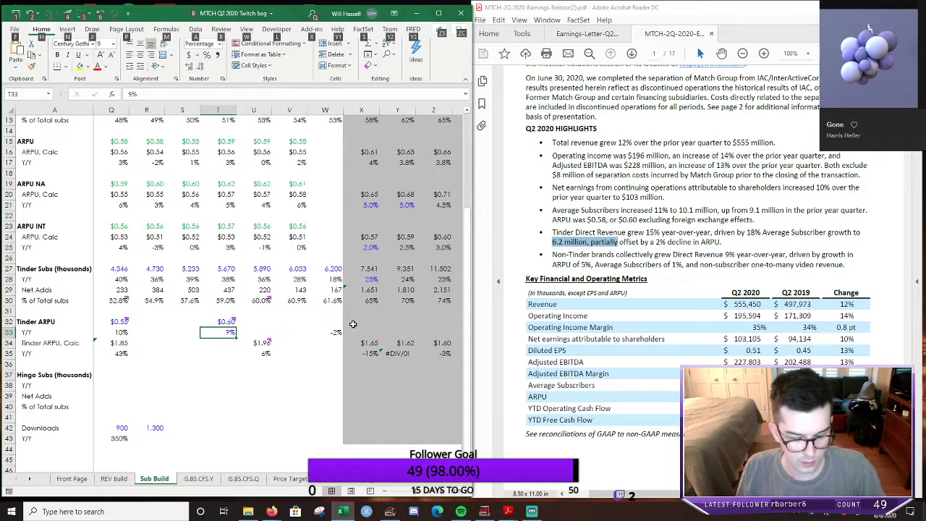
{"action": "key", "text": "h"}
{"action": "key", "text": "f"}
{"action": "key", "text": "p"}
{"action": "left_click", "coordinate": [335, 333]}
{"action": "left_click", "coordinate": [336, 315]}
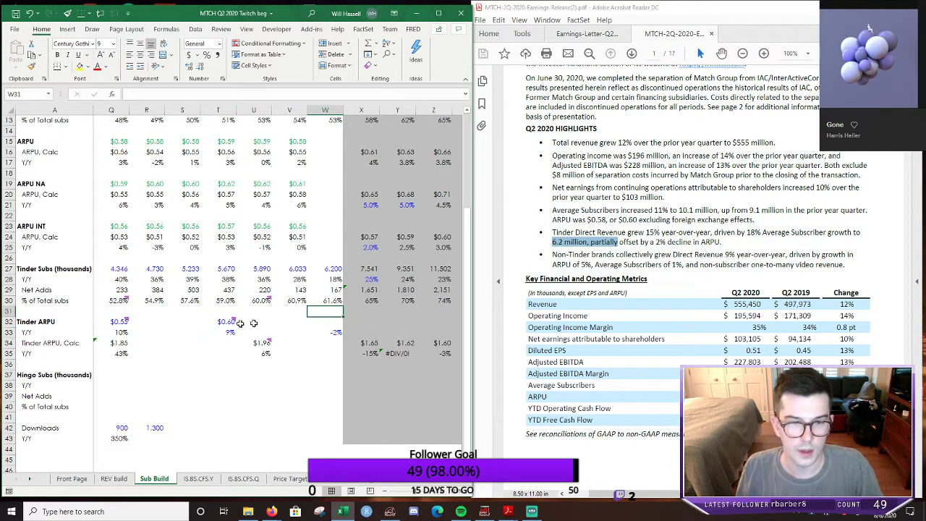
{"action": "left_click", "coordinate": [221, 322]}
{"action": "scroll", "coordinate": [216, 320], "scroll_direction": "up", "scroll_amount": 4}
{"action": "scroll", "coordinate": [212, 319], "scroll_direction": "down", "scroll_amount": 6}
{"action": "left_click", "coordinate": [332, 261]}
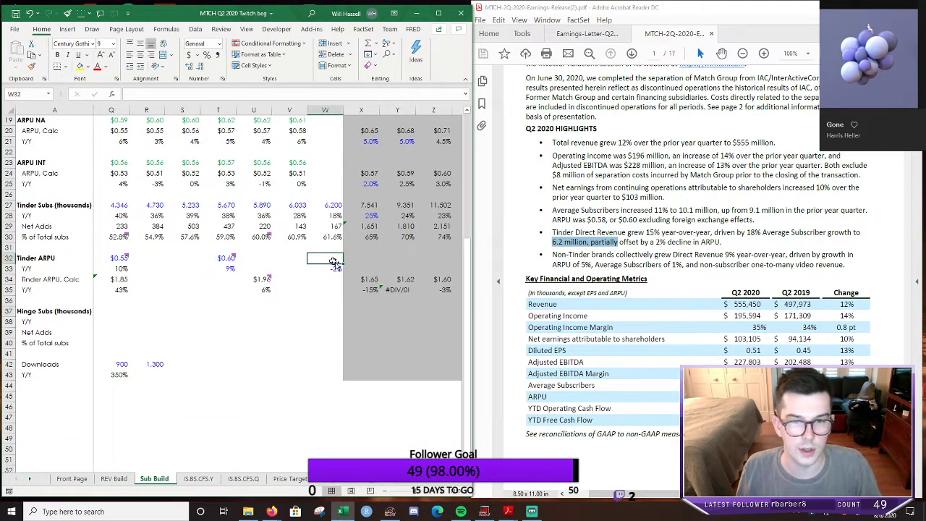
{"action": "type", "text": "="}
{"action": "key", "text": "Down"}
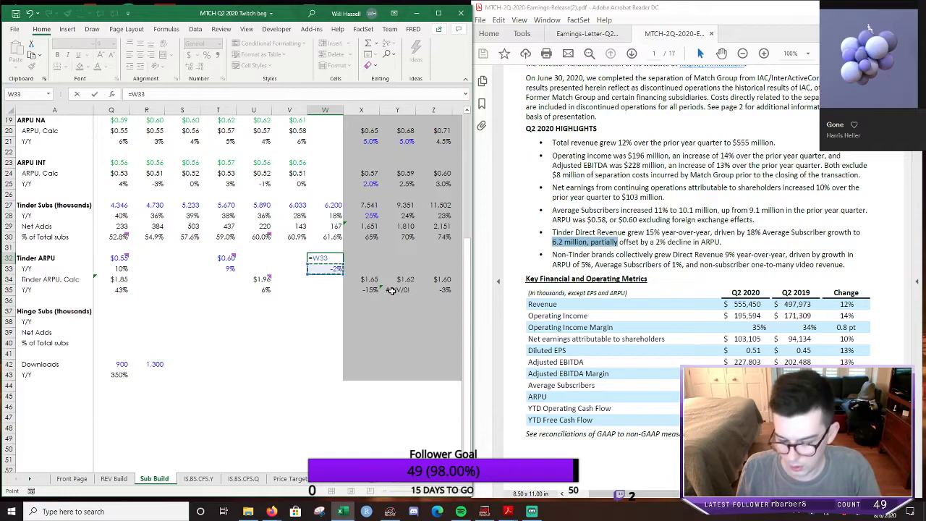
{"action": "type", "text": "*"}
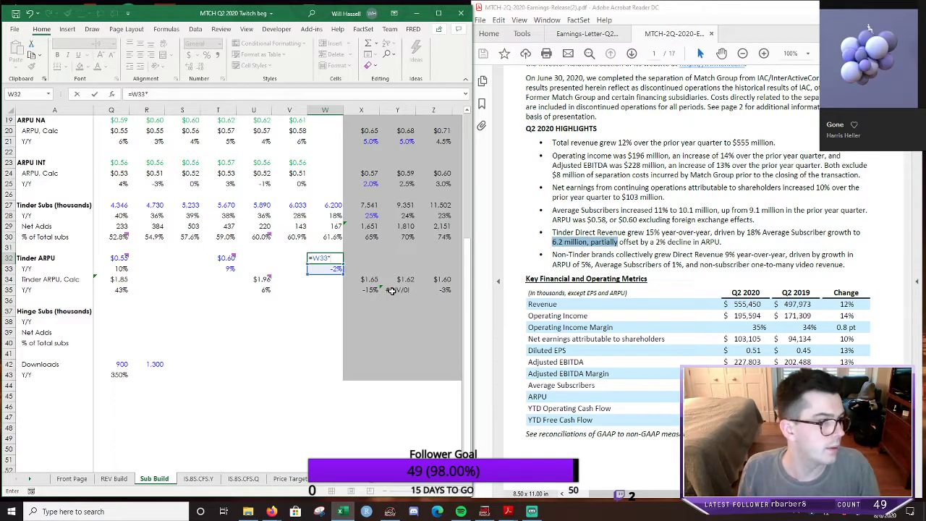
{"action": "key", "text": "Escape"}
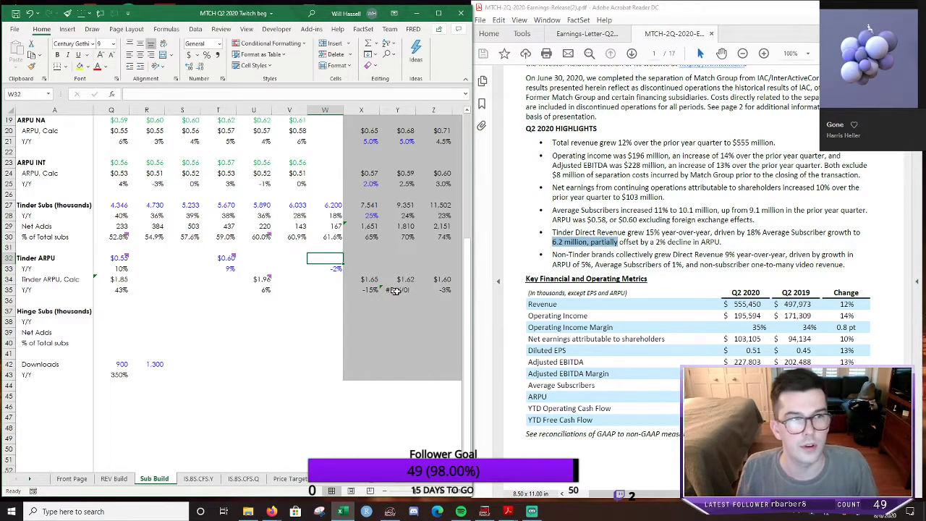
- Switch to the Q2 2020 earnings letter and find its Hinge Global Downloads chart for the Downloads row
{"action": "left_click", "coordinate": [325, 364]}
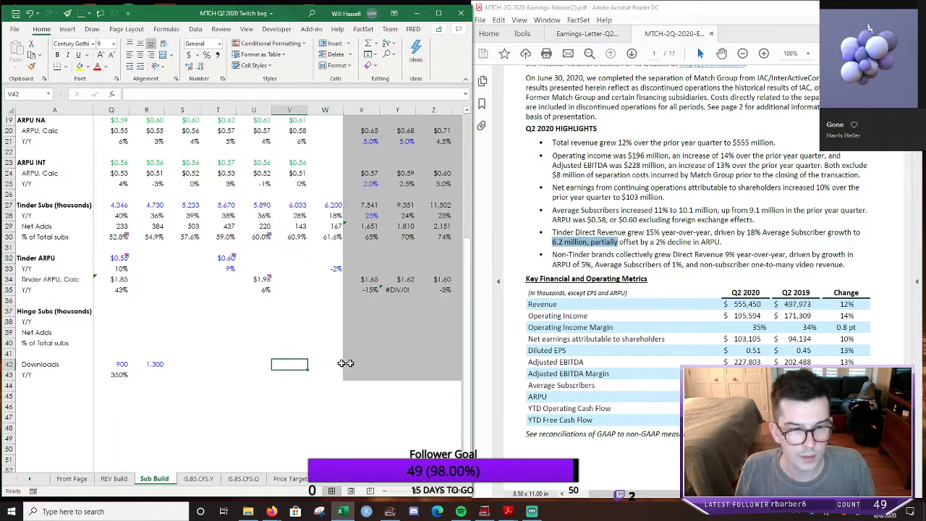
{"action": "scroll", "coordinate": [338, 269], "scroll_direction": "up", "scroll_amount": 3}
{"action": "scroll", "coordinate": [337, 269], "scroll_direction": "up", "scroll_amount": 3}
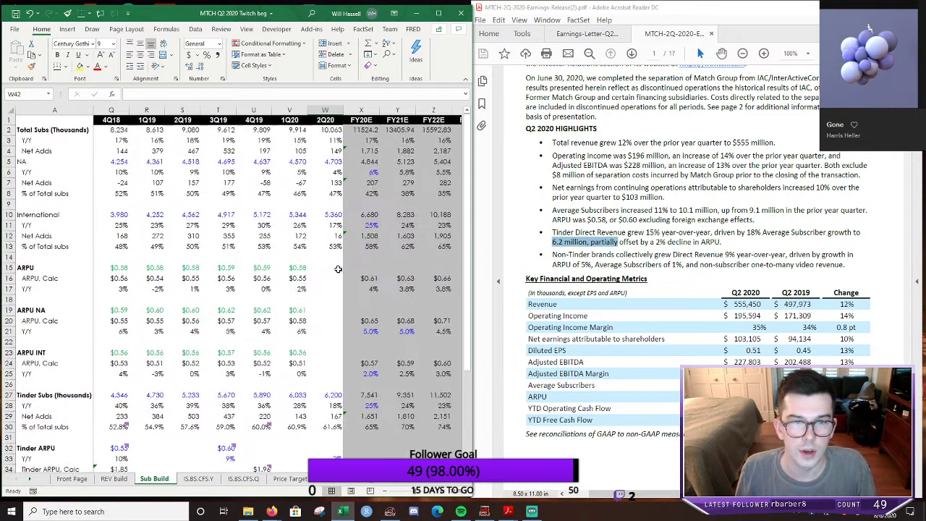
{"action": "scroll", "coordinate": [338, 269], "scroll_direction": "down", "scroll_amount": 8}
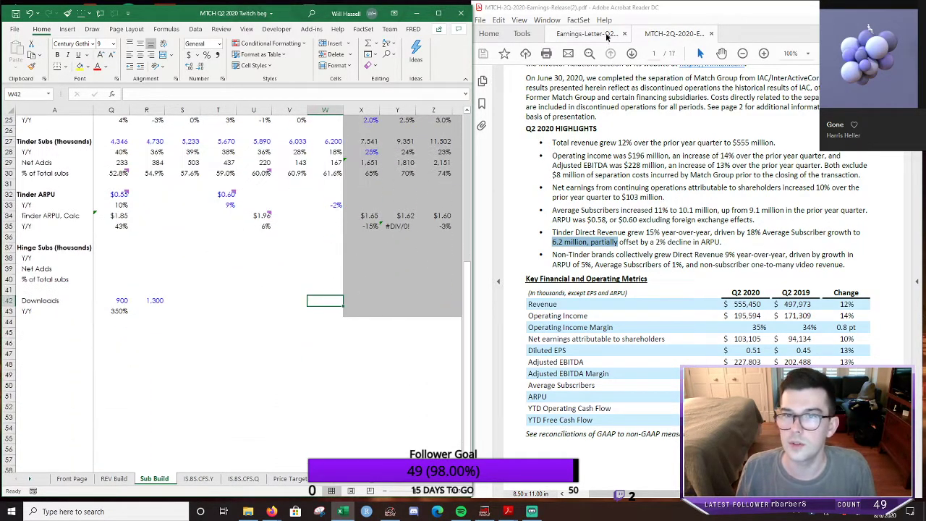
{"action": "left_click", "coordinate": [586, 34]}
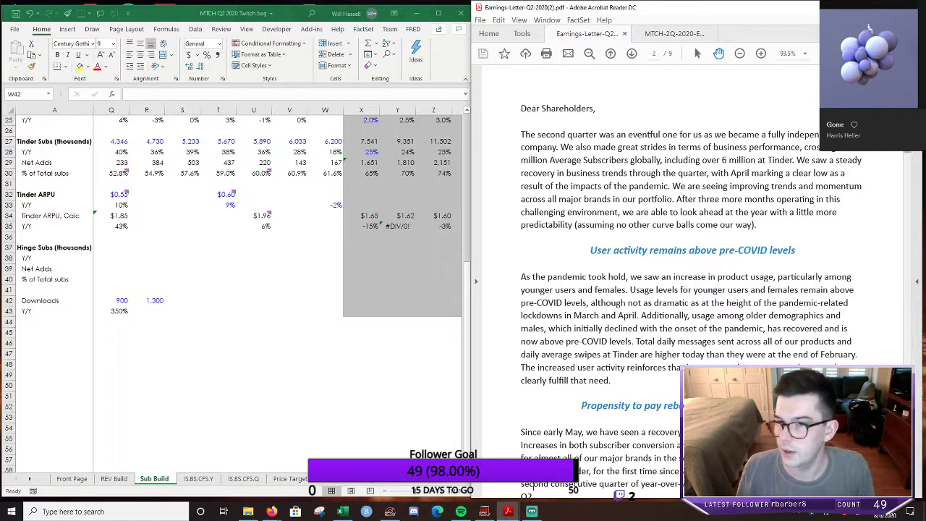
{"action": "left_click_drag", "start_coordinate": [912, 155], "coordinate": [908, 201]}
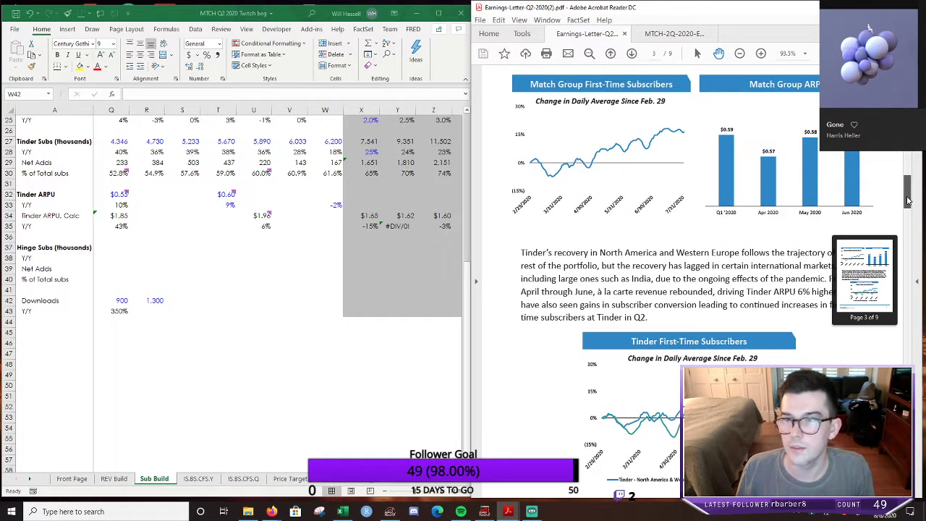
{"action": "scroll", "coordinate": [319, 238], "scroll_direction": "up", "scroll_amount": 6}
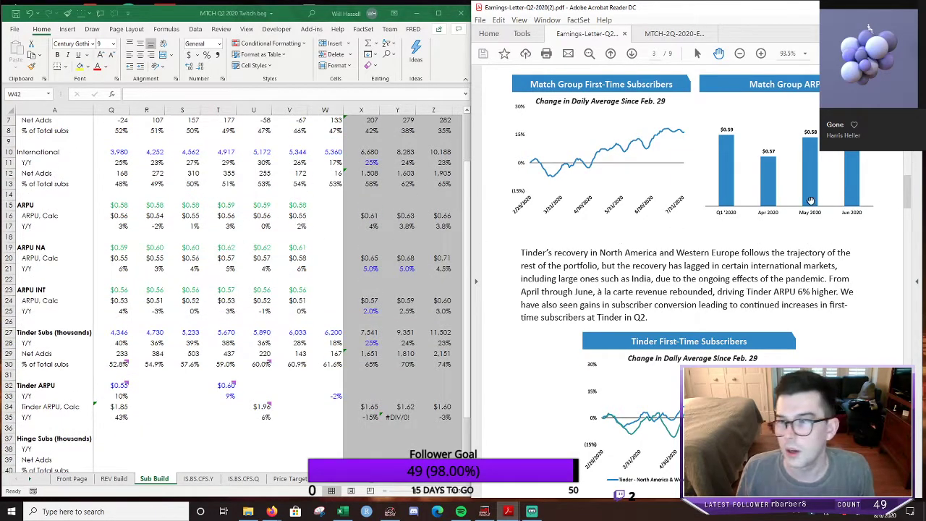
{"action": "left_click_drag", "start_coordinate": [911, 201], "coordinate": [908, 322]}
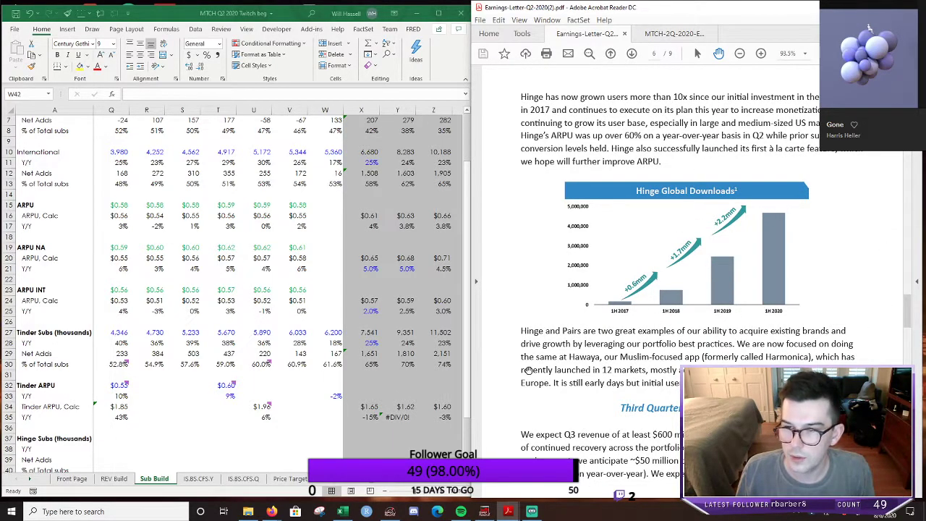
- Enter 2300 as the 2Q19 Hinge Downloads figure in the Sub Build sheet
{"action": "scroll", "coordinate": [223, 424], "scroll_direction": "down", "scroll_amount": 3}
{"action": "scroll", "coordinate": [214, 400], "scroll_direction": "up", "scroll_amount": 2}
{"action": "scroll", "coordinate": [216, 401], "scroll_direction": "up", "scroll_amount": 3}
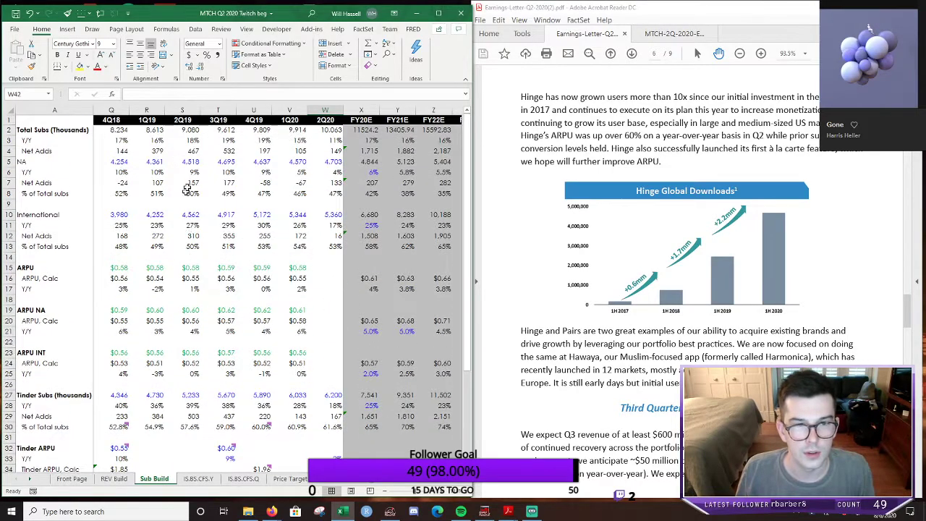
{"action": "scroll", "coordinate": [200, 174], "scroll_direction": "down", "scroll_amount": 1}
{"action": "scroll", "coordinate": [201, 173], "scroll_direction": "down", "scroll_amount": 7}
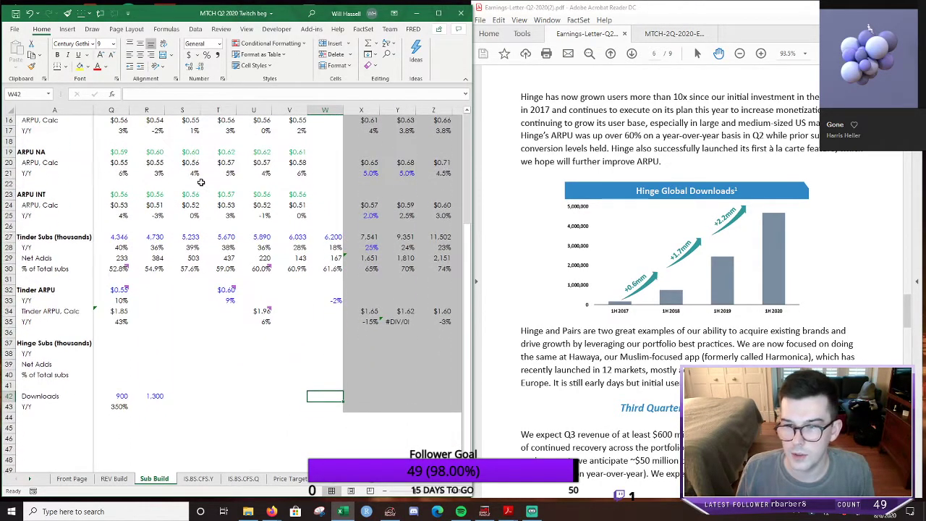
{"action": "left_click", "coordinate": [189, 332]}
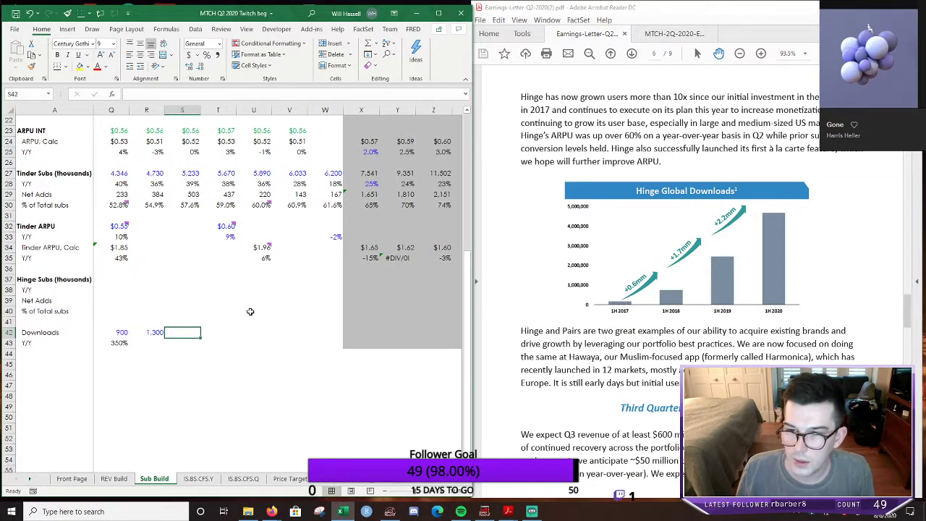
{"action": "type", "text": "2"}
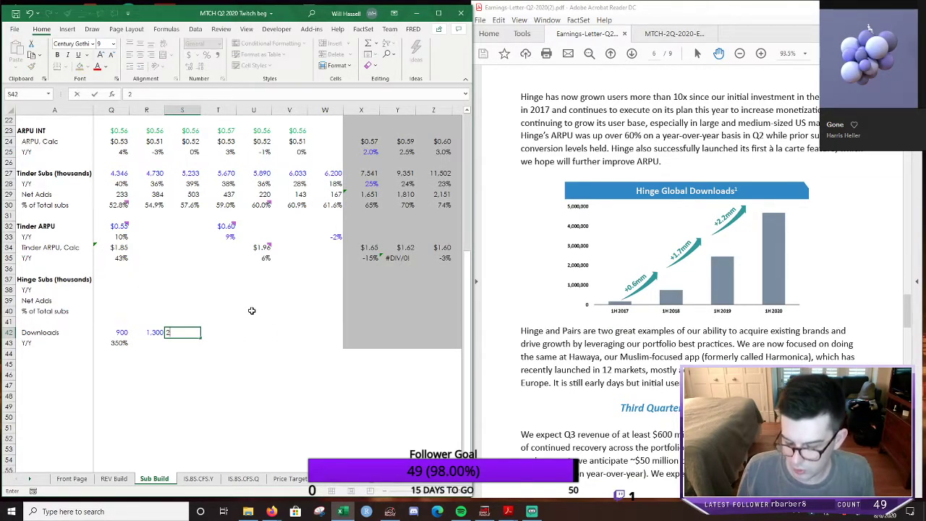
{"action": "type", "text": ".300"}
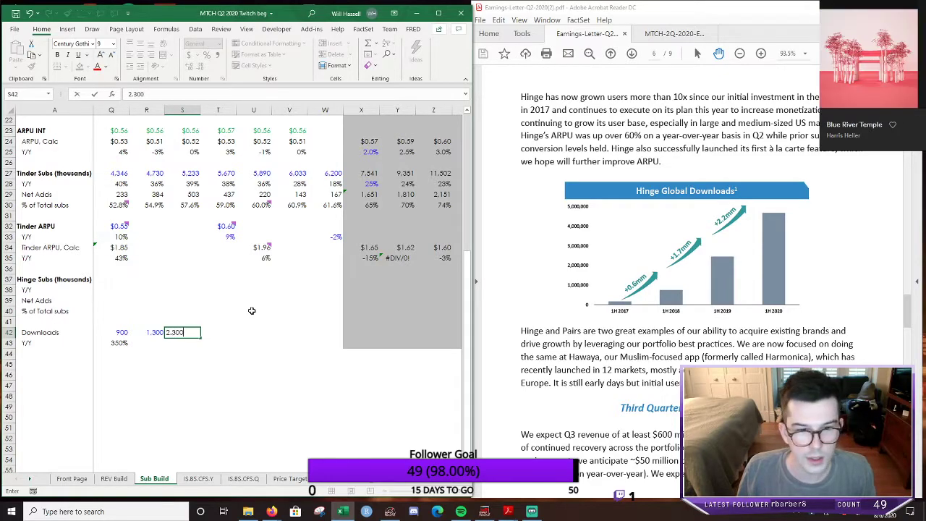
{"action": "key", "text": "Left"}
{"action": "key", "text": "Left"}
{"action": "key", "text": "Right"}
{"action": "key", "text": "Right"}
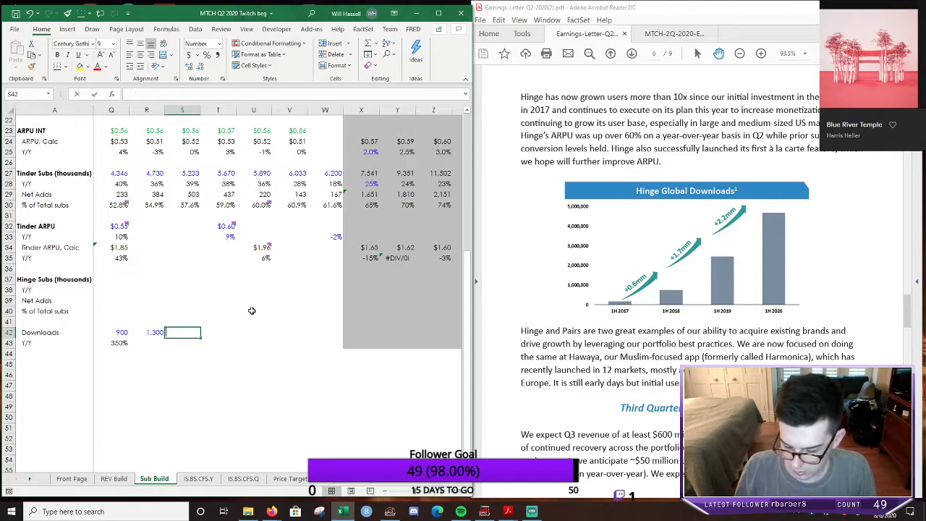
{"action": "type", "text": "230"}
{"action": "key", "text": "Right"}
- Review the earlier quarterly Hinge Downloads entries back to 2Q18 and return to the 2Q19 cell
{"action": "key", "text": "Left"}
{"action": "key", "text": "Left"}
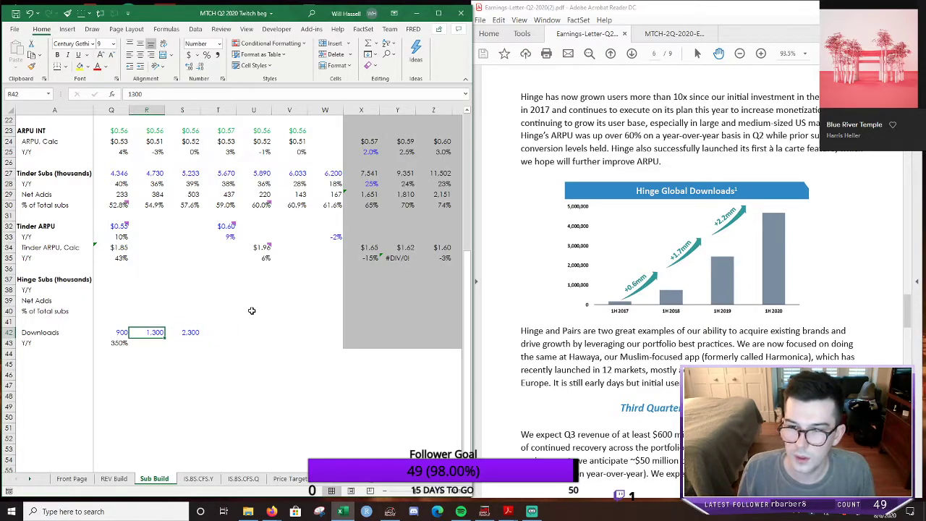
{"action": "key", "text": "Left"}
{"action": "key", "text": "Left"}
{"action": "key", "text": "Left"}
{"action": "scroll", "coordinate": [252, 310], "scroll_direction": "up", "scroll_amount": 6}
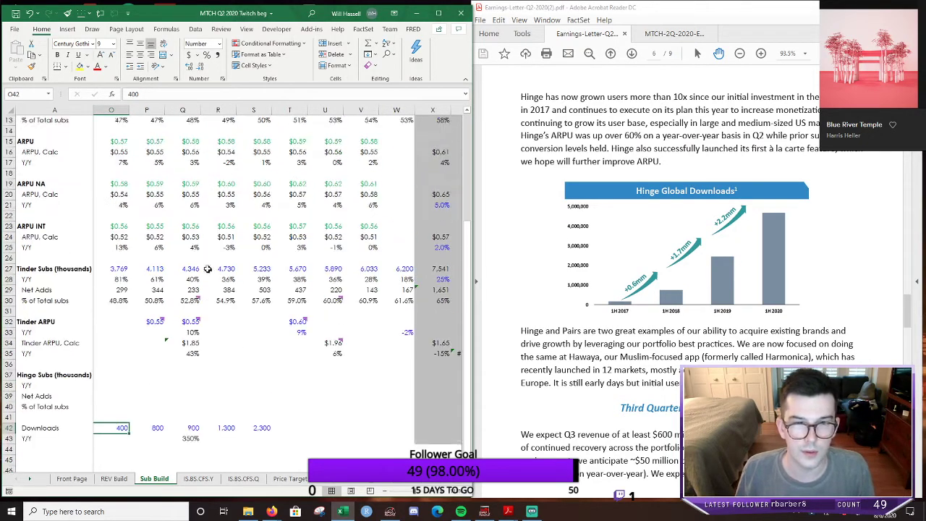
{"action": "scroll", "coordinate": [208, 273], "scroll_direction": "up", "scroll_amount": 1}
{"action": "scroll", "coordinate": [150, 177], "scroll_direction": "down", "scroll_amount": 5}
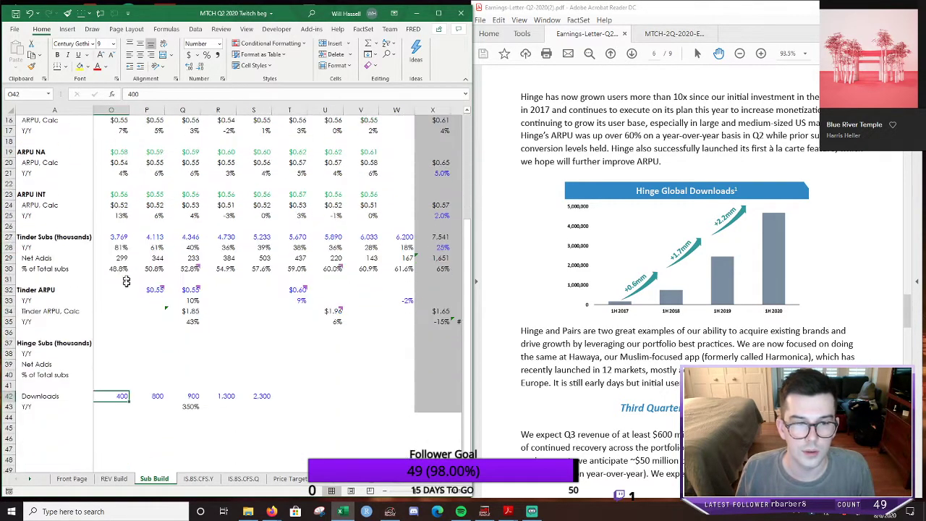
{"action": "left_click", "coordinate": [265, 397]}
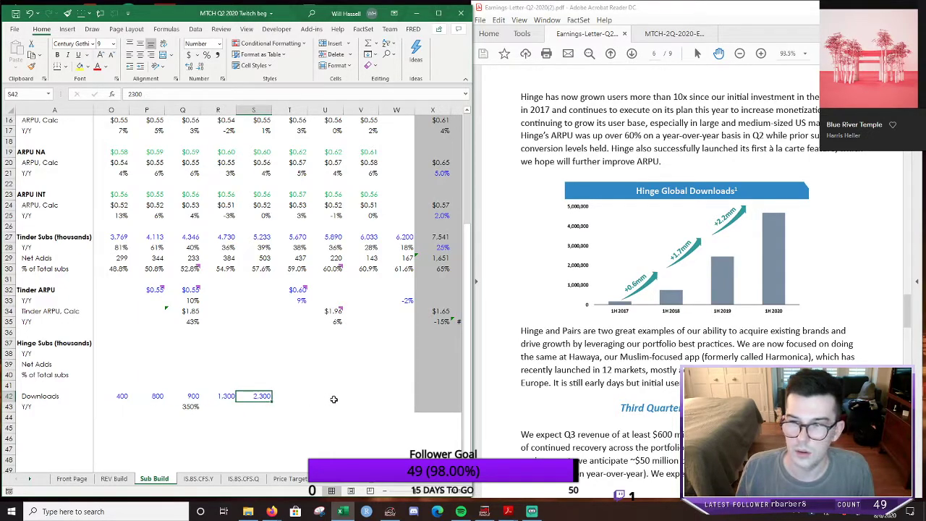
- Replace the 2Q19 Hinge Downloads entry with the formula =O42+1700 and set its font color to Automatic
{"action": "key", "text": "Delete"}
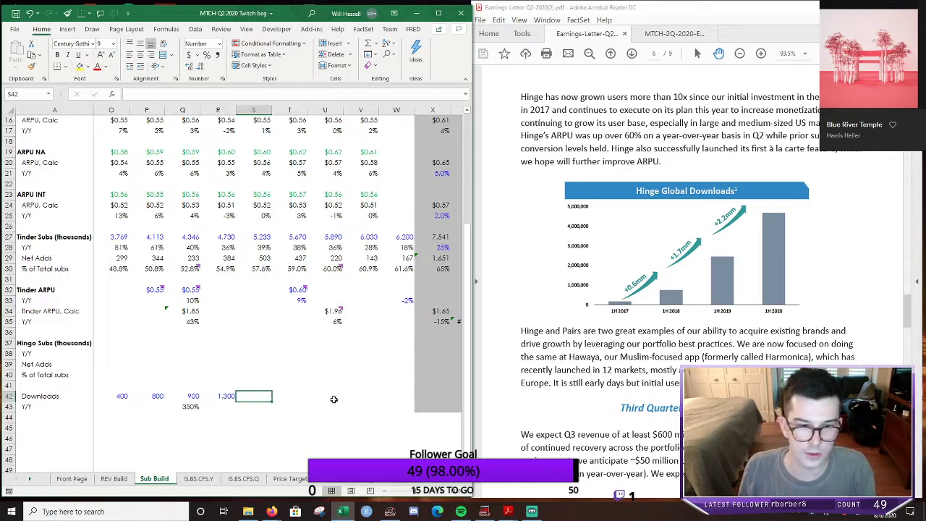
{"action": "type", "text": "="}
{"action": "key", "text": "Left"}
{"action": "key", "text": "Left"}
{"action": "key", "text": "Left"}
{"action": "key", "text": "Left"}
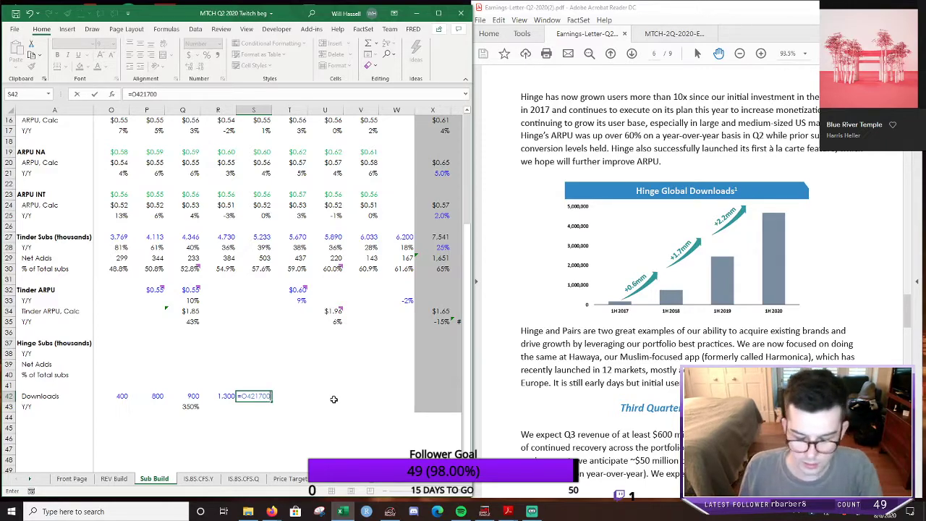
{"action": "key", "text": "BackSpace"}
{"action": "key", "text": "BackSpace"}
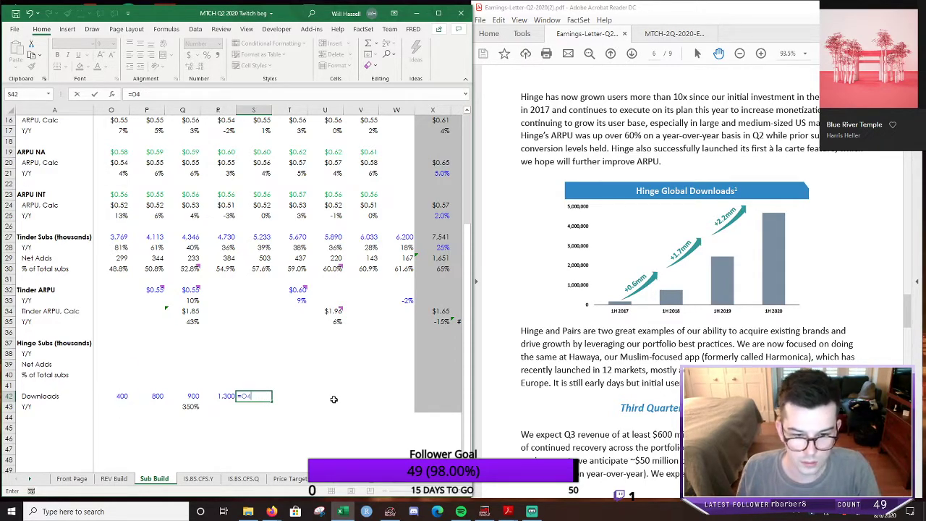
{"action": "type", "text": "2"}
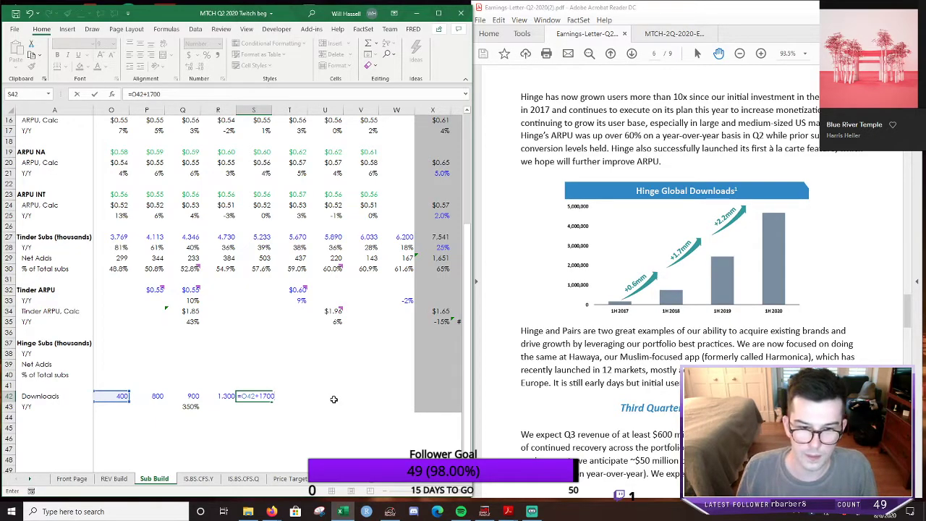
{"action": "type", "text": "+1700"}
{"action": "key", "text": "Return"}
{"action": "key", "text": "alt+h"}
{"action": "key", "text": "f"}
{"action": "key", "text": "c"}
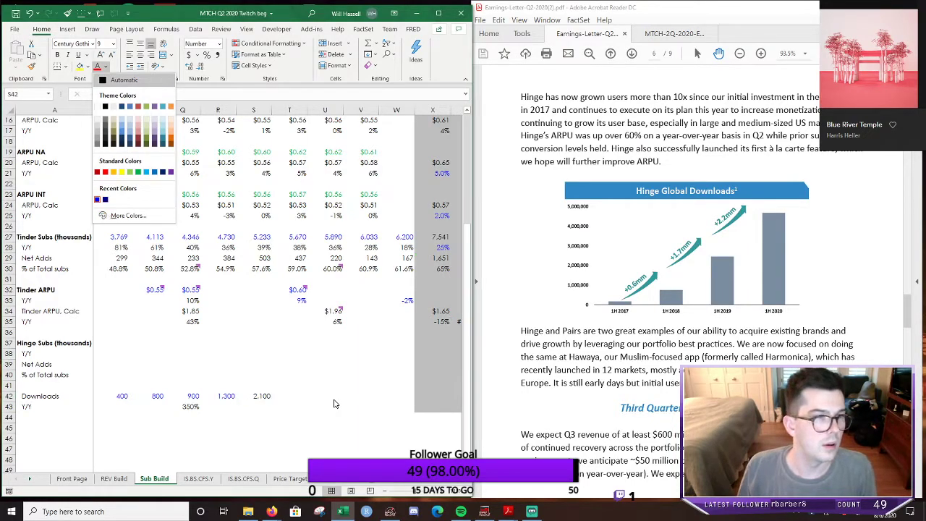
{"action": "key", "text": "Escape"}
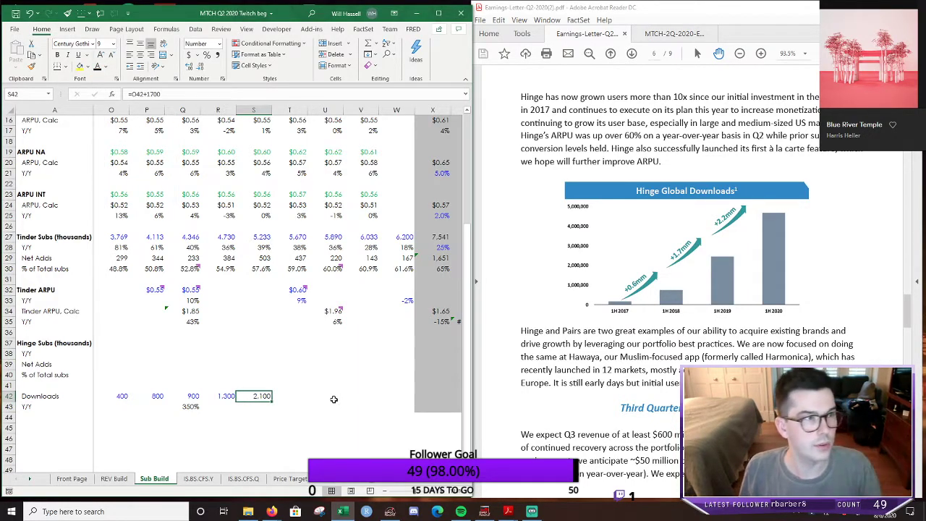
- Extend the Hinge Downloads Y/Y formula from 4Q18 across 1Q19 and 2Q19 and check the copied formulas
{"action": "key", "text": "Down"}
{"action": "key", "text": "Left"}
{"action": "key", "text": "Left"}
{"action": "key", "text": "shift+Right"}
{"action": "key", "text": "shift+Right"}
{"action": "key", "text": "ctrl+r"}
{"action": "key", "text": "Right"}
{"action": "key", "text": "Right"}
{"action": "key", "text": "F2"}
{"action": "key", "text": "Escape"}
- Calculate the 2Q20 Hinge Downloads as the 2Q19 figure plus 2200 with =S42+2200
{"action": "key", "text": "Right"}
{"action": "key", "text": "Right"}
{"action": "key", "text": "Up"}
{"action": "key", "text": "Left"}
{"action": "key", "text": "Right"}
{"action": "key", "text": "Right"}
{"action": "scroll", "coordinate": [319, 394], "scroll_direction": "up", "scroll_amount": 5}
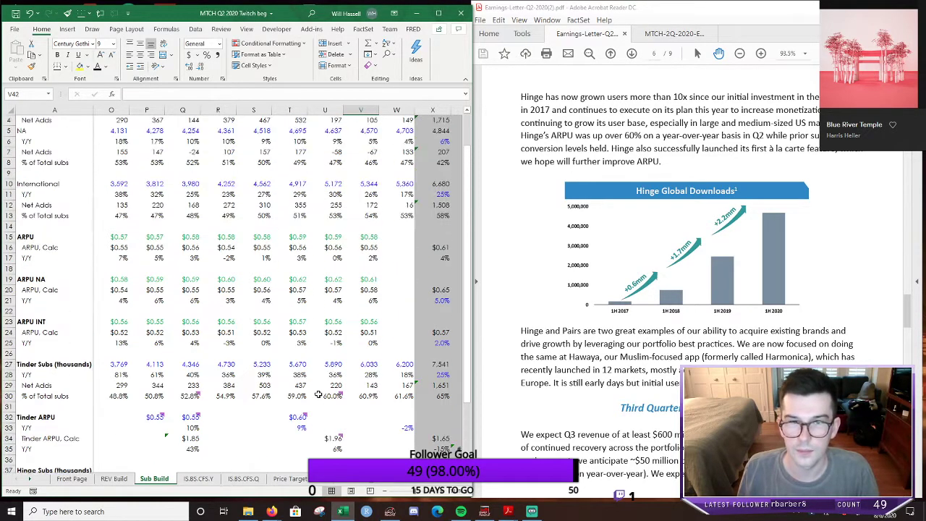
{"action": "scroll", "coordinate": [326, 393], "scroll_direction": "down", "scroll_amount": 4}
{"action": "left_click", "coordinate": [399, 428]}
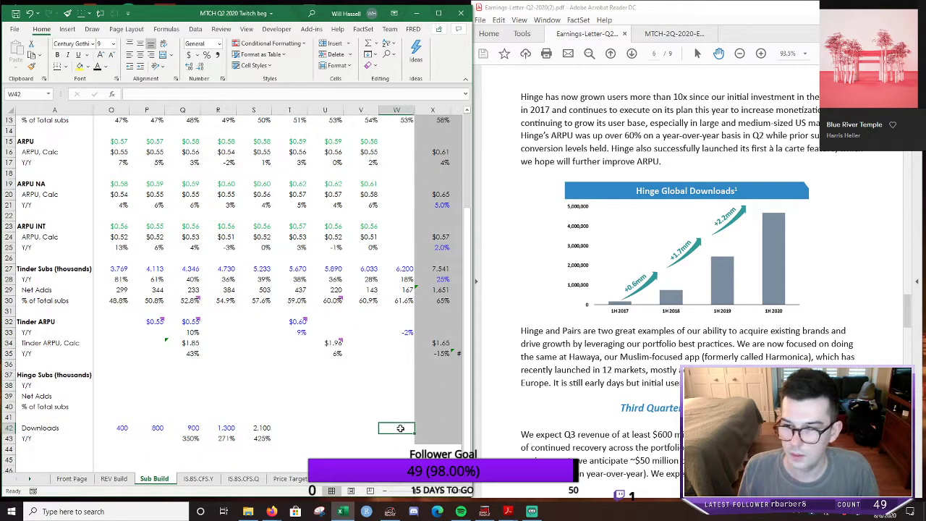
{"action": "type", "text": "="}
{"action": "key", "text": "Left"}
{"action": "key", "text": "Left"}
{"action": "key", "text": "Left"}
{"action": "key", "text": "Left"}
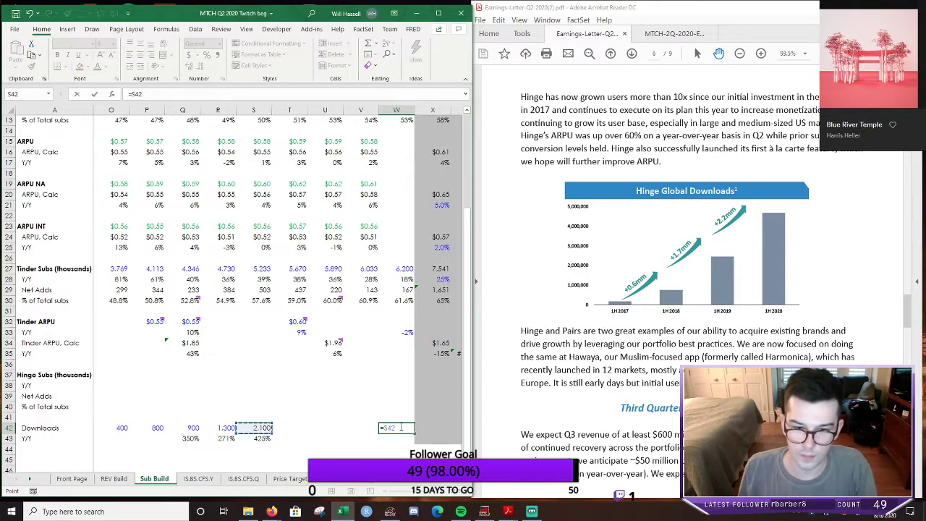
{"action": "type", "text": "+220"}
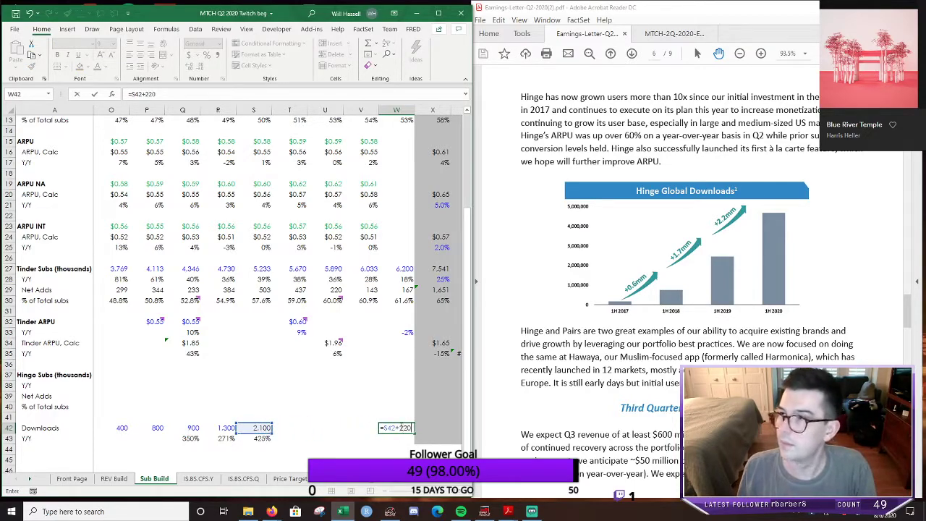
{"action": "type", "text": "0"}
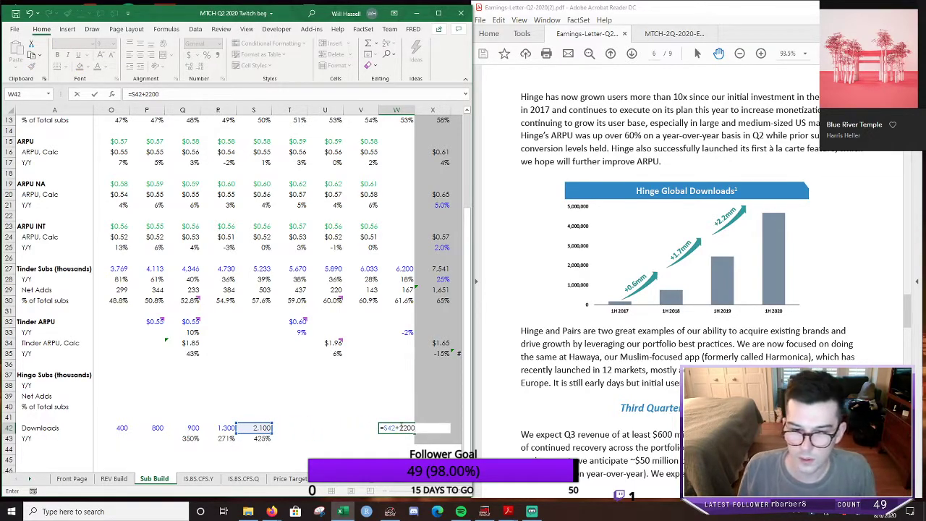
{"action": "key", "text": "ctrl+Return"}
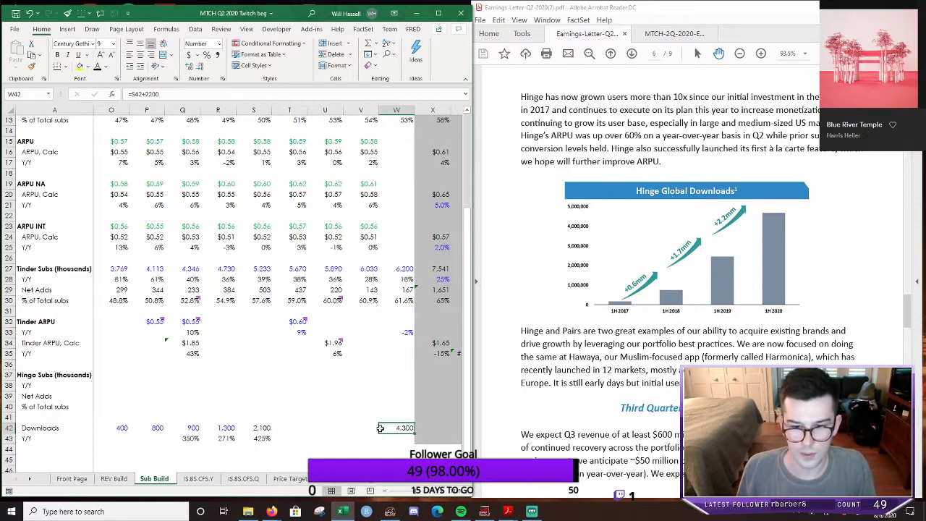
- Copy the 2Q19 Hinge Downloads Y/Y formula into the 2Q20 column
{"action": "key", "text": "Left"}
{"action": "key", "text": "Left"}
{"action": "key", "text": "Left"}
{"action": "key", "text": "Left"}
{"action": "key", "text": "Down"}
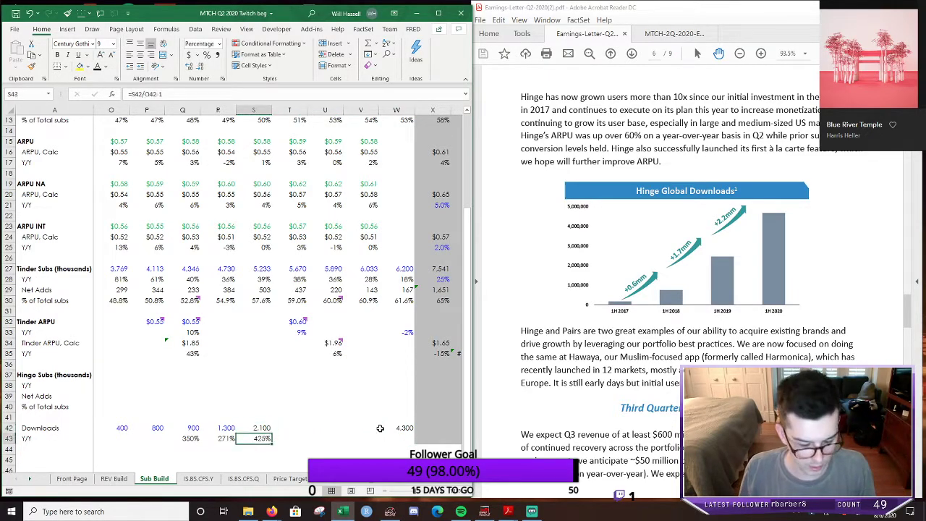
{"action": "key", "text": "ctrl+c"}
{"action": "key", "text": "Right"}
{"action": "key", "text": "Right"}
{"action": "key", "text": "Right"}
{"action": "key", "text": "Right"}
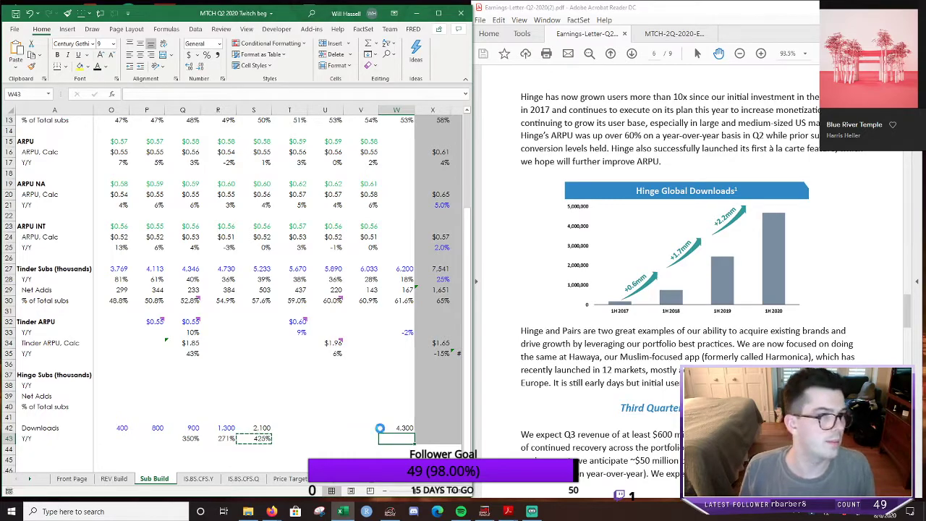
{"action": "key", "text": "Return"}
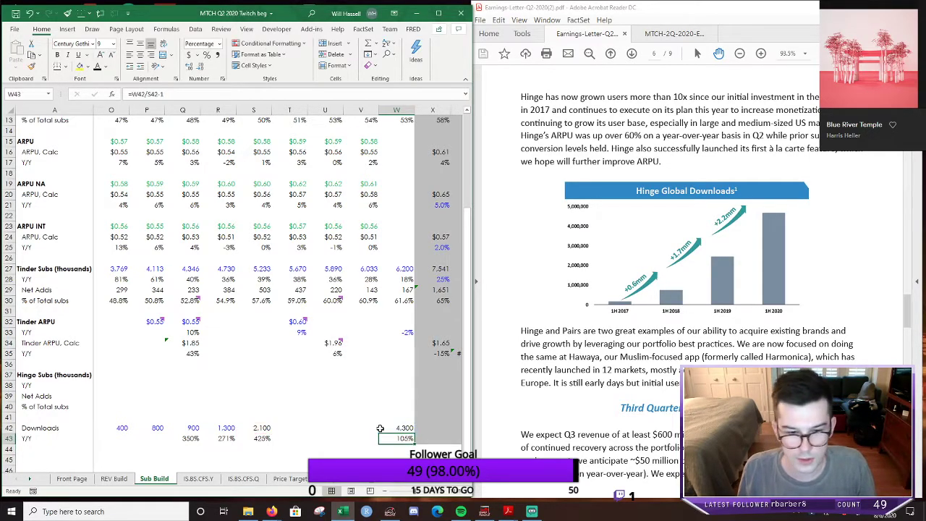
- Review the Hinge Downloads and Y/Y entries across the quarters against the letter's Hinge Global Downloads chart
{"action": "key", "text": "Left"}
{"action": "key", "text": "Left"}
{"action": "key", "text": "Left"}
{"action": "key", "text": "Left"}
{"action": "key", "text": "Left"}
{"action": "key", "text": "Left"}
{"action": "key", "text": "Left"}
{"action": "key", "text": "Left"}
{"action": "key", "text": "Left"}
{"action": "key", "text": "Right"}
{"action": "key", "text": "Right"}
{"action": "key", "text": "Right"}
{"action": "key", "text": "Right"}
{"action": "key", "text": "Right"}
{"action": "key", "text": "Right"}
{"action": "key", "text": "Right"}
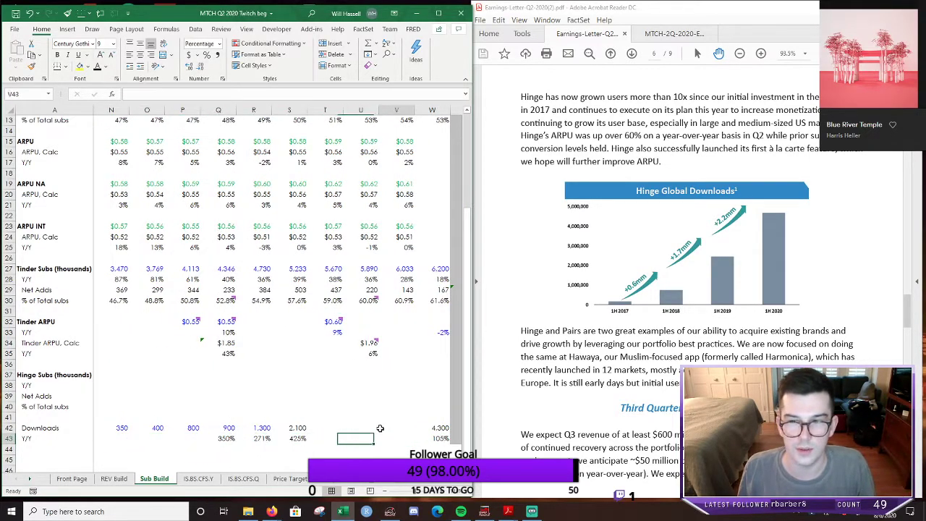
{"action": "key", "text": "Right"}
{"action": "key", "text": "Right"}
{"action": "key", "text": "Right"}
{"action": "key", "text": "Right"}
{"action": "key", "text": "Left"}
{"action": "key", "text": "Left"}
{"action": "key", "text": "Left"}
{"action": "key", "text": "Left"}
{"action": "key", "text": "Left"}
{"action": "key", "text": "Up"}
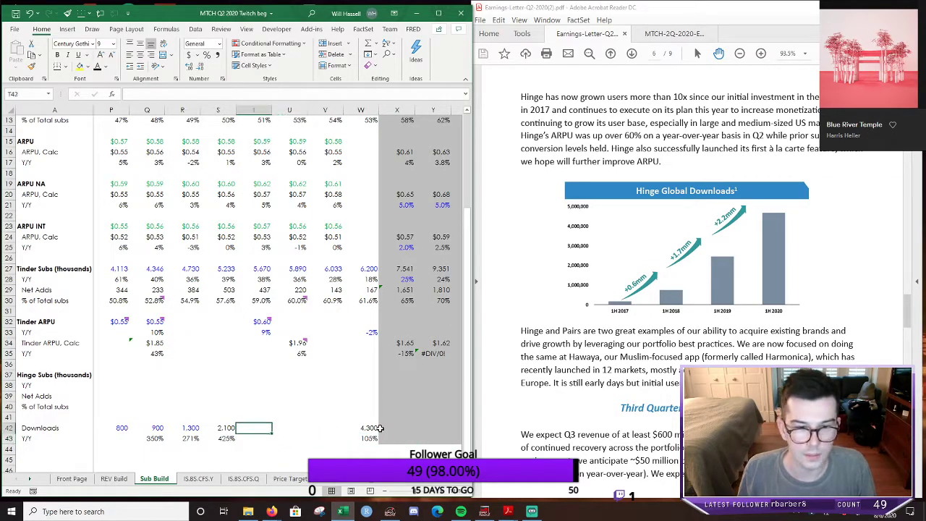
{"action": "scroll", "coordinate": [329, 400], "scroll_direction": "up", "scroll_amount": 3}
{"action": "scroll", "coordinate": [328, 400], "scroll_direction": "down", "scroll_amount": 6}
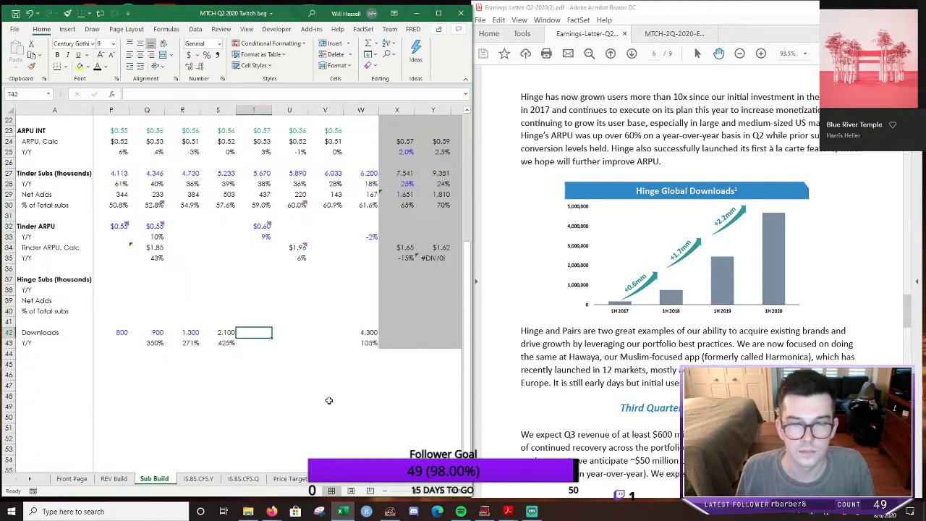
{"action": "scroll", "coordinate": [329, 400], "scroll_direction": "down", "scroll_amount": 1}
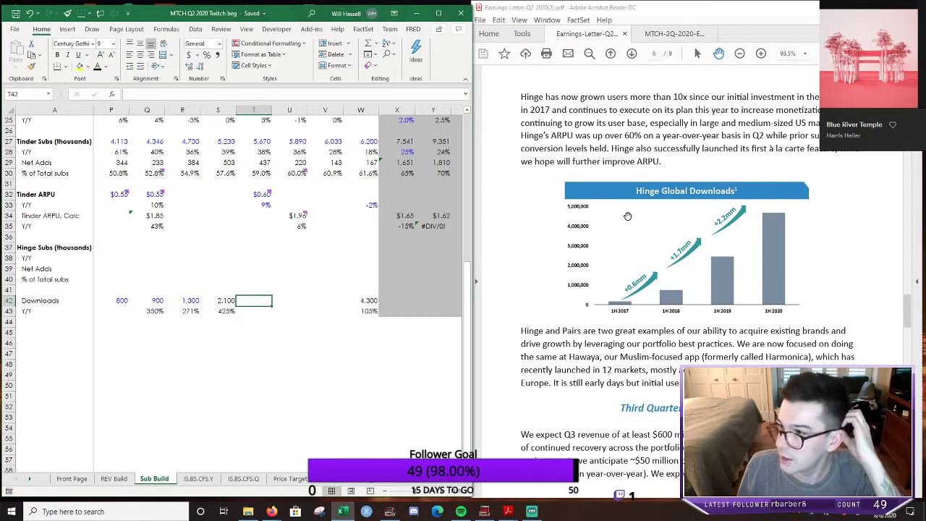
{"action": "scroll", "coordinate": [323, 351], "scroll_direction": "up", "scroll_amount": 2}
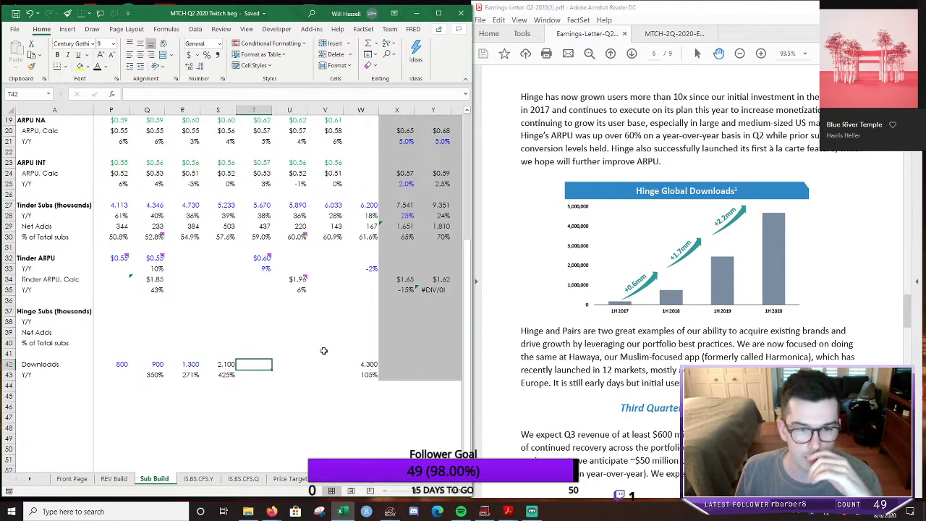
- Extend the ARPU NA block, including its calculated ARPU and Y/Y rows, from 1Q20 into 2Q20
{"action": "scroll", "coordinate": [324, 351], "scroll_direction": "up", "scroll_amount": 6}
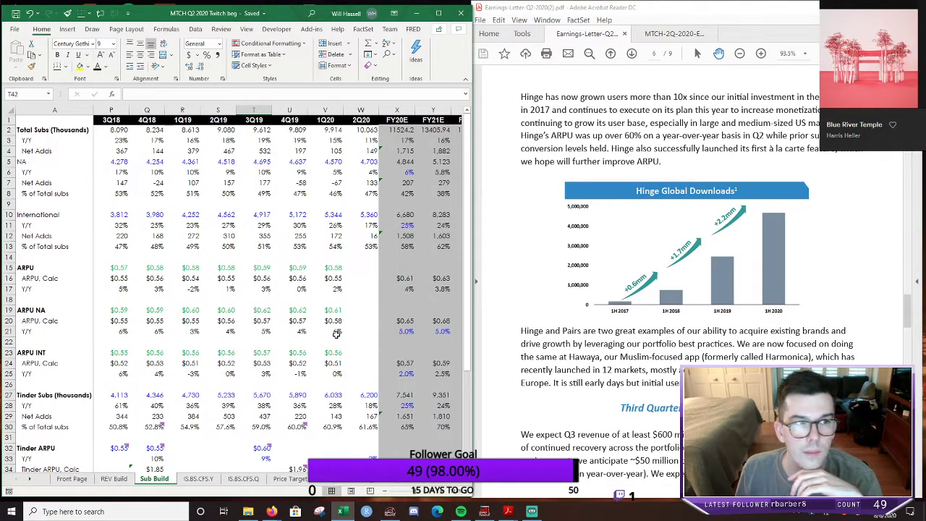
{"action": "scroll", "coordinate": [341, 351], "scroll_direction": "down", "scroll_amount": 1}
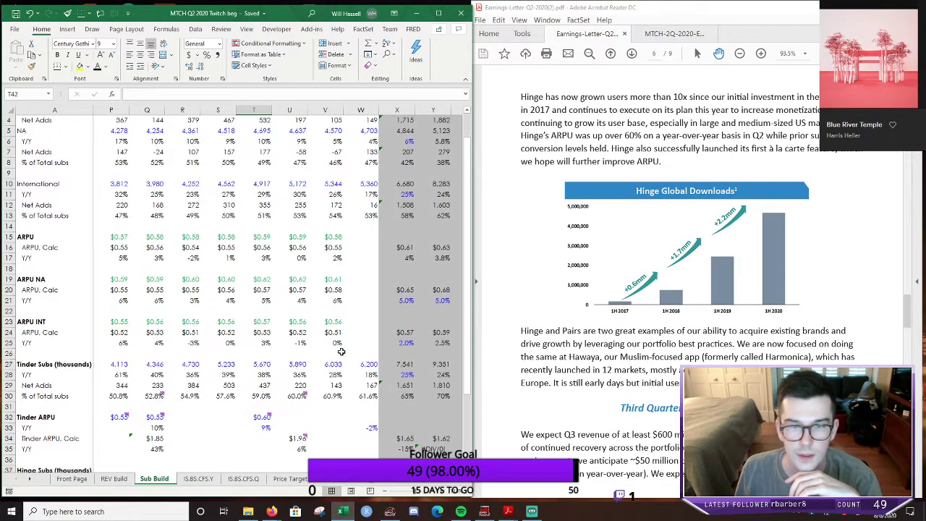
{"action": "left_click", "coordinate": [371, 288]}
{"action": "key", "text": "Left"}
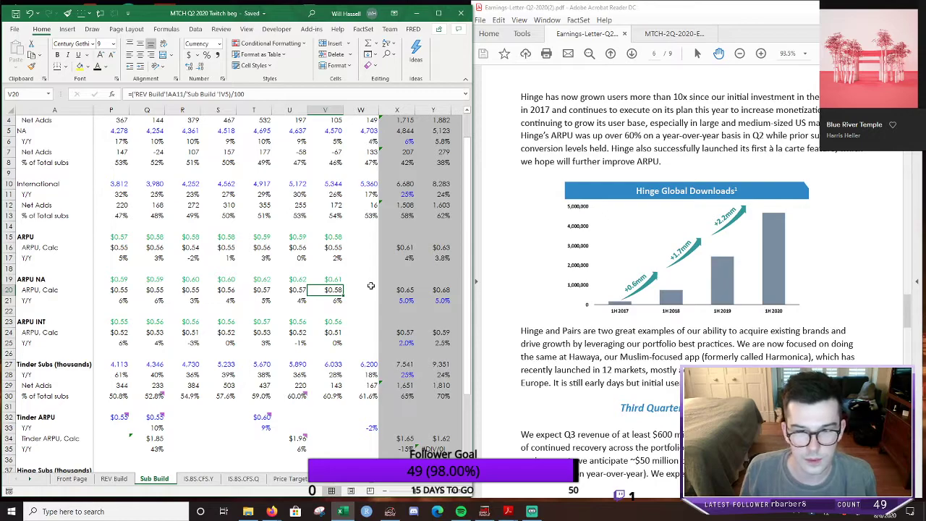
{"action": "key", "text": "Up"}
{"action": "key", "text": "shift+Down"}
{"action": "key", "text": "shift+Down"}
{"action": "key", "text": "shift+Right"}
- Extend the ARPU INT block, including its calculated ARPU and Y/Y rows, from 1Q20 into 2Q20
{"action": "key", "text": "Down"}
{"action": "key", "text": "Down"}
{"action": "key", "text": "Down"}
{"action": "key", "text": "Down"}
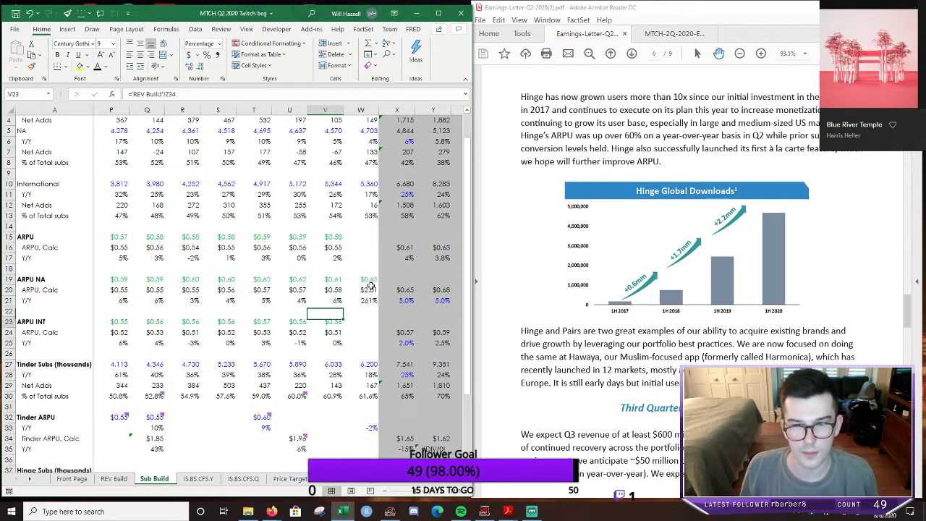
{"action": "key", "text": "shift+Down"}
{"action": "key", "text": "shift+Down"}
{"action": "key", "text": "shift+Right"}
{"action": "key", "text": "ctrl+v"}
{"action": "key", "text": "ctrl+r"}
{"action": "key", "text": "Right"}
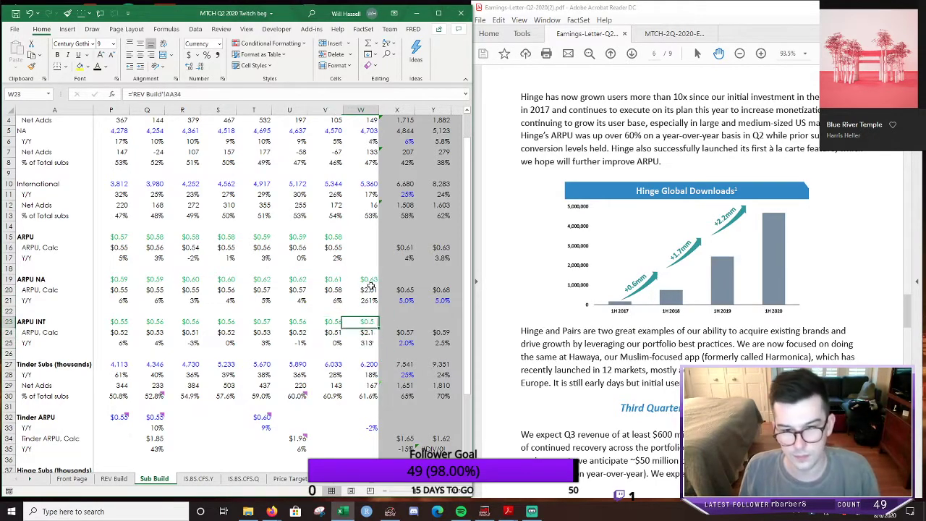
- Check the 2Q20 ARPU INT formula and try to extend the total ARPU block from 1Q20 into 2Q20
{"action": "key", "text": "F2"}
{"action": "key", "text": "Escape"}
{"action": "left_click", "coordinate": [329, 238]}
{"action": "key", "text": "shift+Down"}
{"action": "key", "text": "shift+Down"}
{"action": "key", "text": "shift+Right"}
{"action": "key", "text": "ctrl+v"}
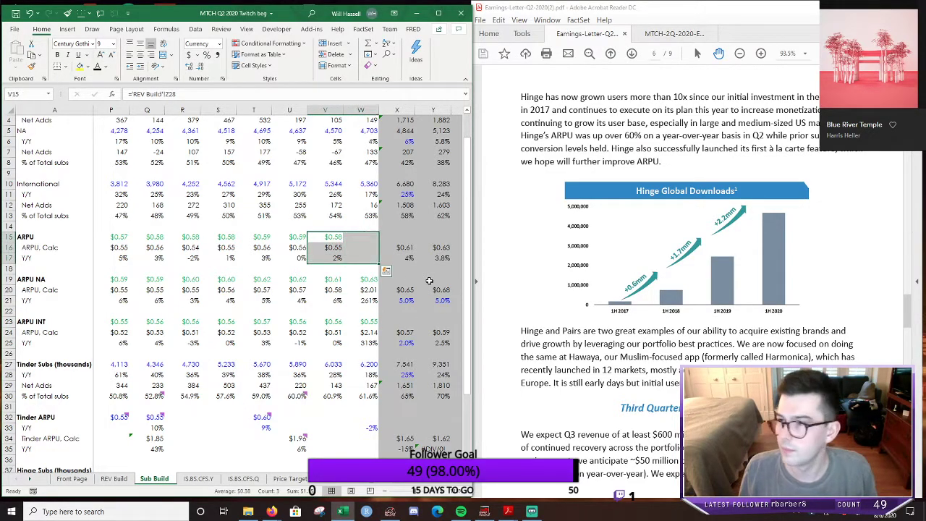
{"action": "key", "text": "ctrl+q"}
{"action": "key", "text": "Escape"}
{"action": "key", "text": "Right"}
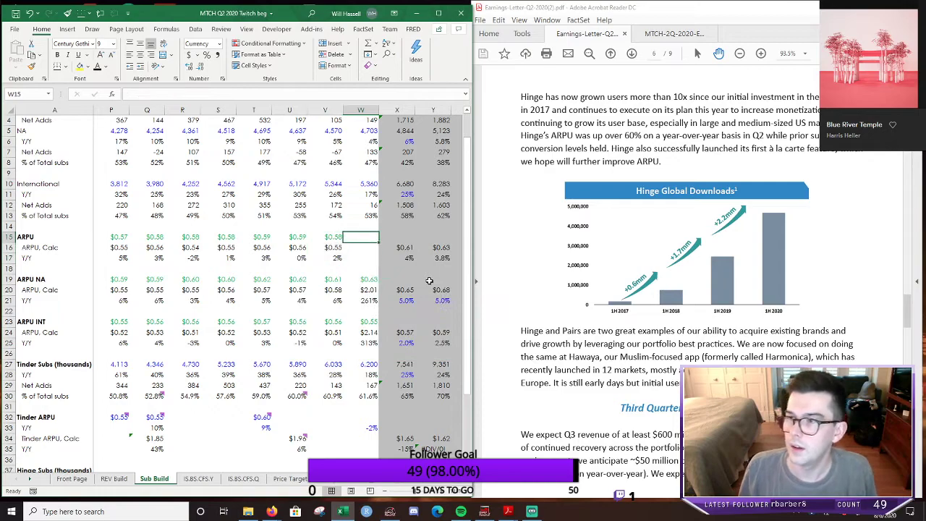
- Clear the 2Q20 cells of the ARPU NA and ARPU INT blocks, W19 to W25
{"action": "key", "text": "Down"}
{"action": "key", "text": "Down"}
{"action": "key", "text": "Down"}
{"action": "key", "text": "Down"}
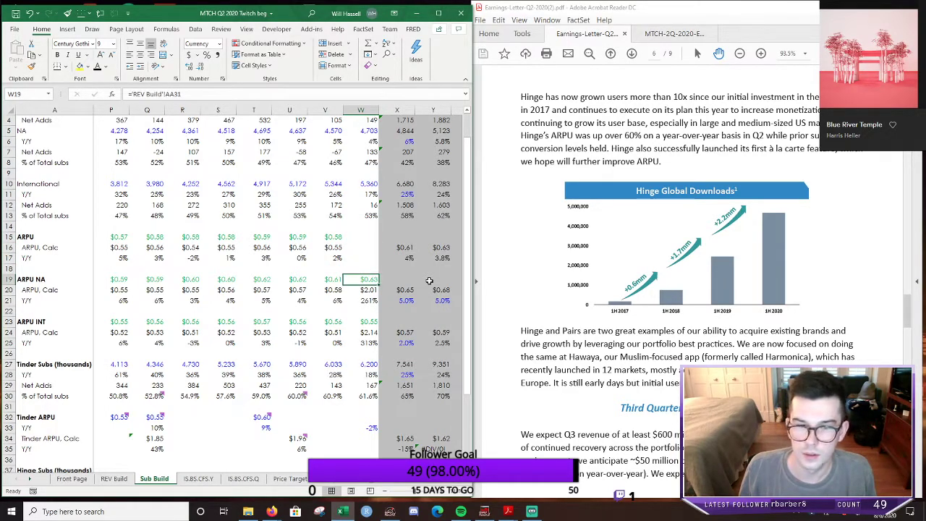
{"action": "key", "text": "shift+Down"}
{"action": "key", "text": "shift+Down"}
{"action": "key", "text": "shift+Down"}
{"action": "key", "text": "shift+Down"}
{"action": "key", "text": "shift+Down"}
{"action": "key", "text": "shift+Down"}
{"action": "key", "text": "Delete"}
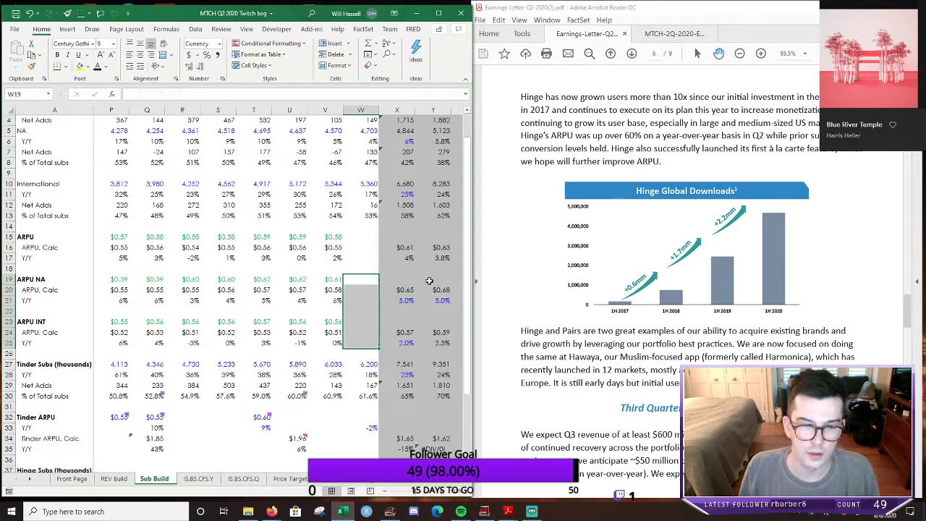
- Bring up the Q2 2020 earnings release beside the workbook and switch the workbook to the REV Build sheet
{"action": "key", "text": "Left"}
{"action": "left_click", "coordinate": [673, 33]}
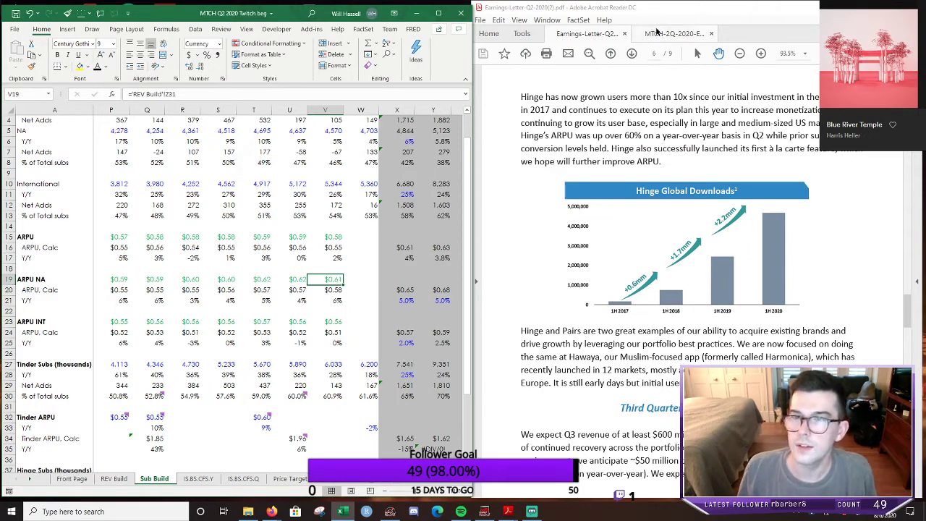
{"action": "key", "text": "alt+Tab"}
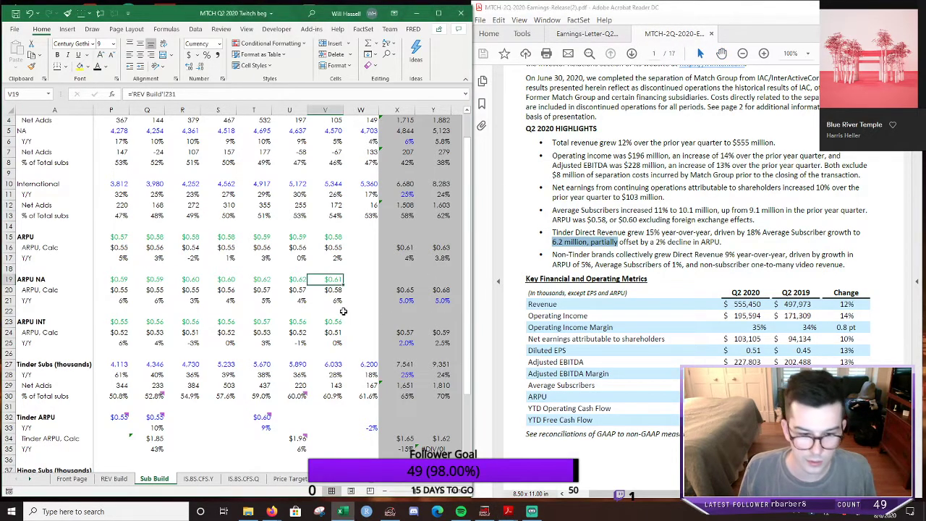
{"action": "key", "text": "ctrl+Page_Up"}
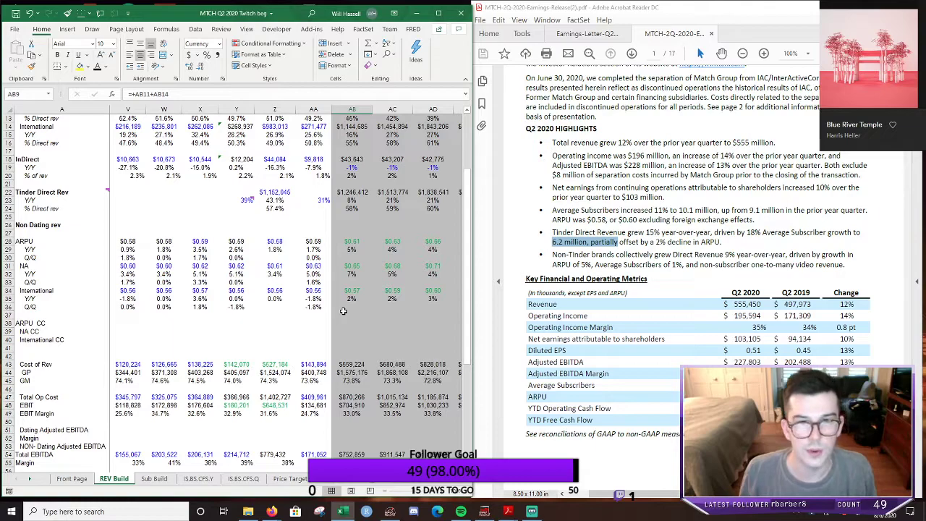
- Insert a blank column between FY19 and 1Q20 in the REV Build sheet
{"action": "scroll", "coordinate": [334, 308], "scroll_direction": "up", "scroll_amount": 4}
{"action": "left_click", "coordinate": [323, 311]}
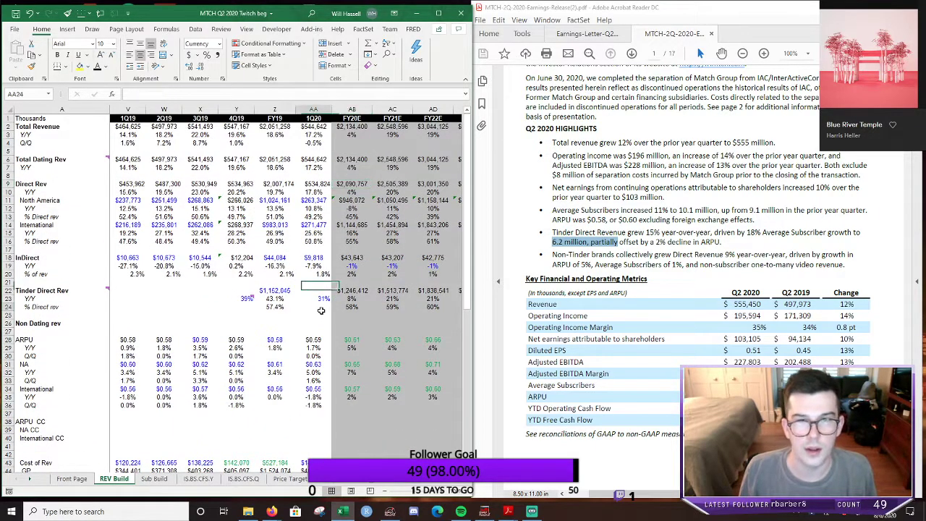
{"action": "key", "text": "Up"}
{"action": "key", "text": "Up"}
{"action": "key", "text": "Up"}
{"action": "key", "text": "Up"}
{"action": "key", "text": "Up"}
{"action": "key", "text": "Up"}
{"action": "key", "text": "Up"}
{"action": "key", "text": "Up"}
{"action": "key", "text": "Up"}
{"action": "key", "text": "Up"}
{"action": "key", "text": "Up"}
{"action": "key", "text": "Up"}
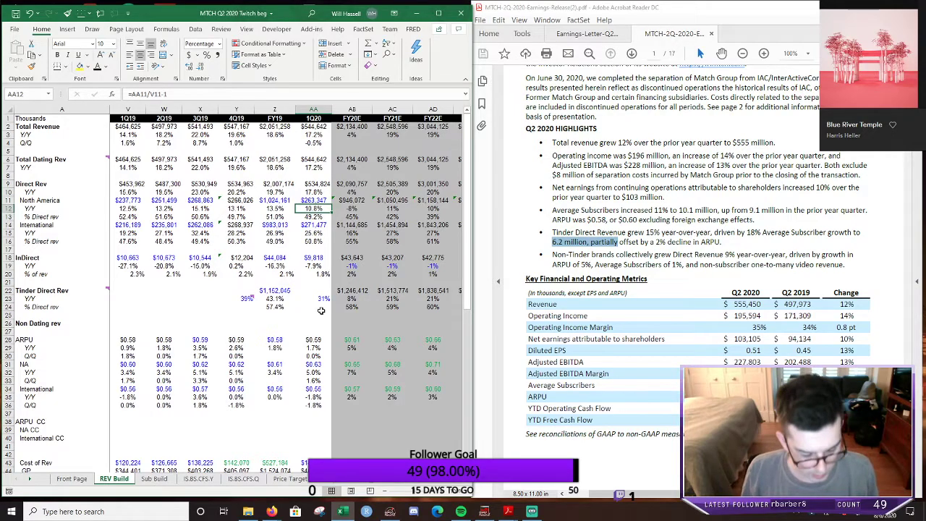
{"action": "key", "text": "alt+h"}
{"action": "key", "text": "i"}
{"action": "key", "text": "c"}
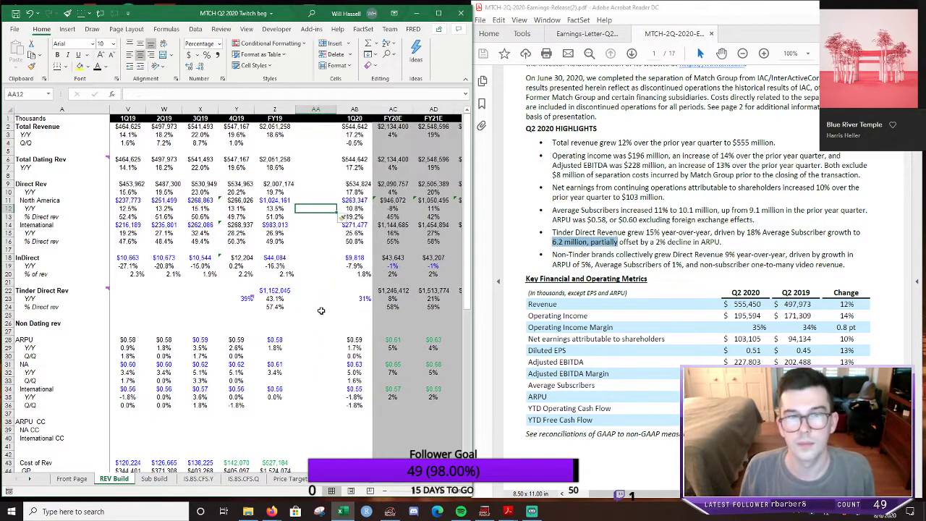
- Undo the column insertion before 1Q20 and insert a blank column between 1Q20 and FY20E in the REV Build sheet
{"action": "key", "text": "ctrl+z"}
{"action": "key", "text": "Right"}
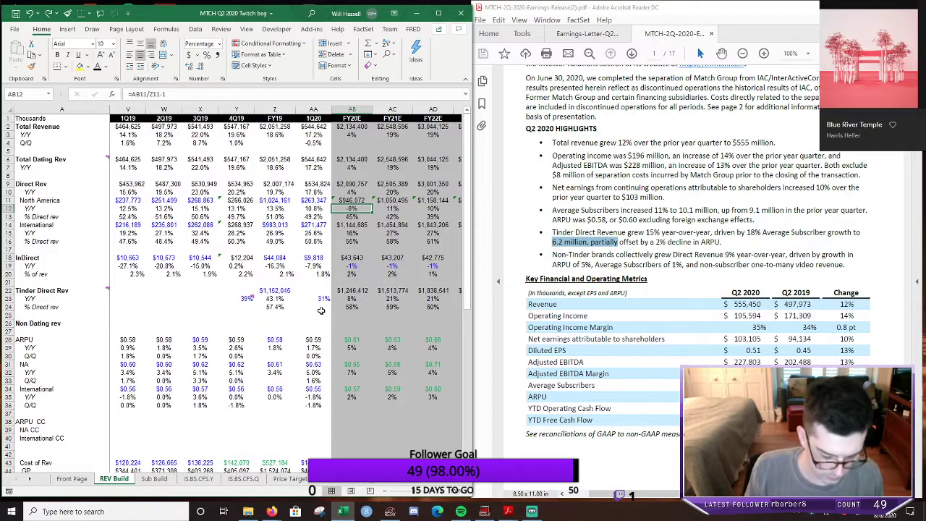
{"action": "key", "text": "alt+h"}
{"action": "key", "text": "i"}
{"action": "key", "text": "c"}
- Label the header of the new blank column 2Q20
{"action": "key", "text": "Left"}
{"action": "key", "text": "Up"}
{"action": "key", "text": "Up"}
{"action": "key", "text": "Up"}
{"action": "key", "text": "Up"}
{"action": "key", "text": "Up"}
{"action": "key", "text": "Up"}
{"action": "key", "text": "Up"}
{"action": "key", "text": "Up"}
{"action": "key", "text": "Up"}
{"action": "key", "text": "Up"}
{"action": "key", "text": "Up"}
{"action": "key", "text": "Right"}
{"action": "type", "text": "1Q20"}
{"action": "key", "text": "BackSpace"}
{"action": "key", "text": "BackSpace"}
{"action": "key", "text": "BackSpace"}
{"action": "key", "text": "BackSpace"}
{"action": "type", "text": "2Q20"}
{"action": "key", "text": "Return"}
{"action": "key", "text": "Down"}
- In the Sub Build sheet, fill the ARPU, ARPU NA and ARPU INT blocks, rows 15 to 25, from 1Q20 into 2Q20
{"action": "key", "text": "ctrl+Page_Down"}
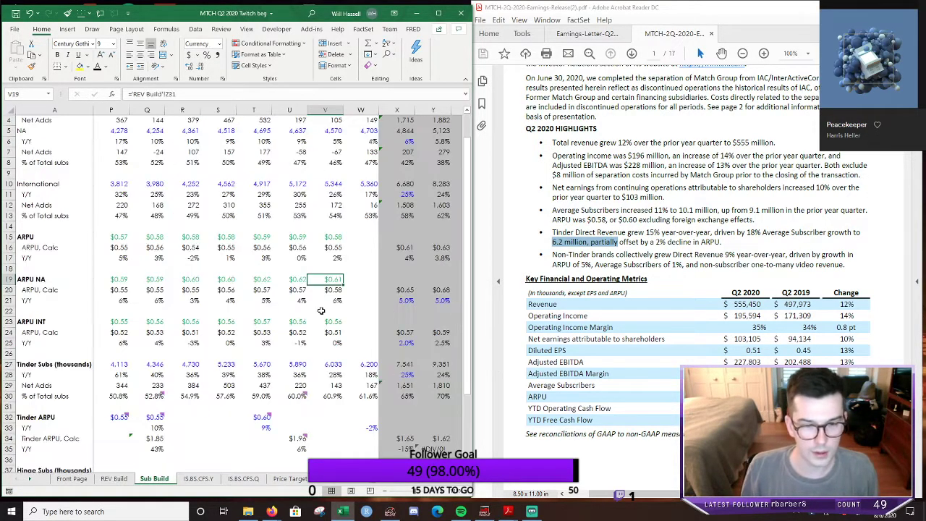
{"action": "key", "text": "Down"}
{"action": "key", "text": "Down"}
{"action": "key", "text": "Down"}
{"action": "key", "text": "Down"}
{"action": "key", "text": "Down"}
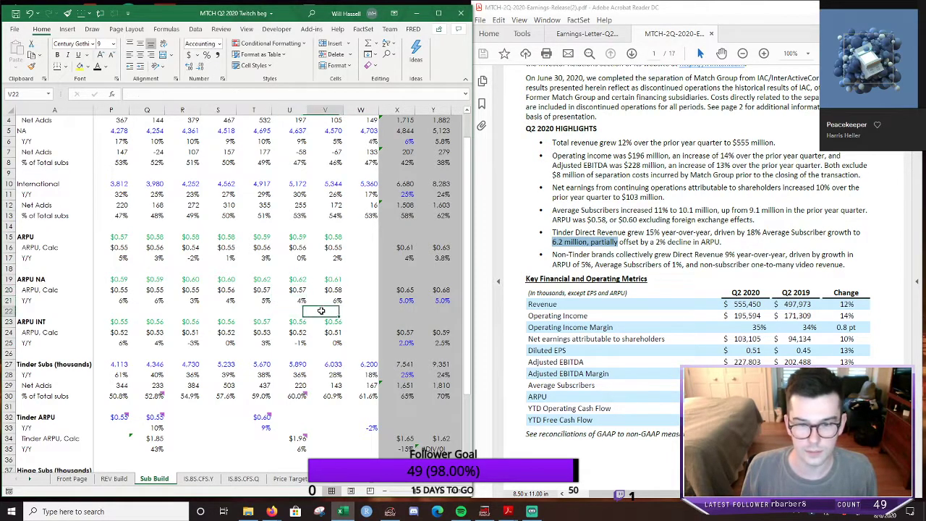
{"action": "key", "text": "Down"}
{"action": "key", "text": "ctrl+shift+Up"}
{"action": "key", "text": "ctrl+shift+Up"}
{"action": "key", "text": "ctrl+shift+Up"}
{"action": "key", "text": "ctrl+shift+Up"}
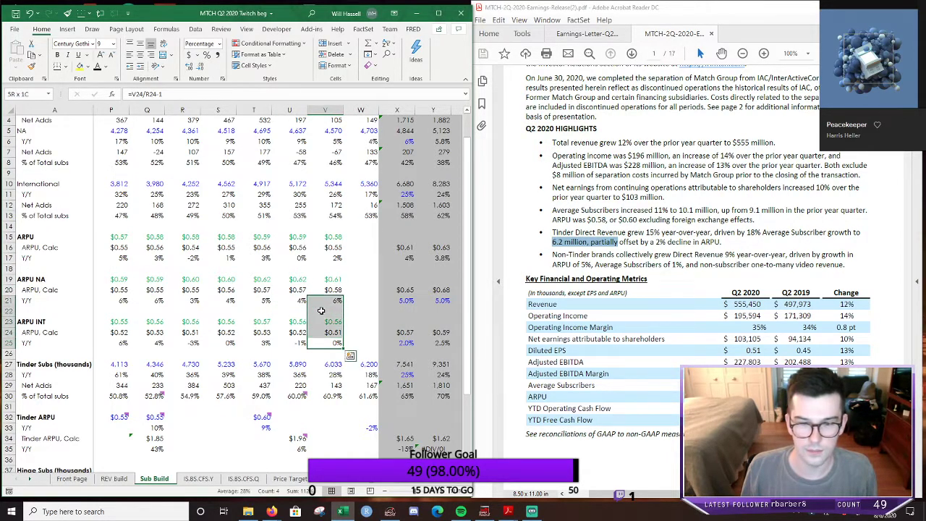
{"action": "key", "text": "Down"}
{"action": "key", "text": "Down"}
{"action": "key", "text": "Right"}
{"action": "key", "text": "Down"}
{"action": "key", "text": "Right"}
{"action": "key", "text": "Up"}
{"action": "key", "text": "Left"}
{"action": "key", "text": "Left"}
{"action": "key", "text": "Left"}
{"action": "key", "text": "Right"}
{"action": "key", "text": "Up"}
{"action": "key", "text": "Up"}
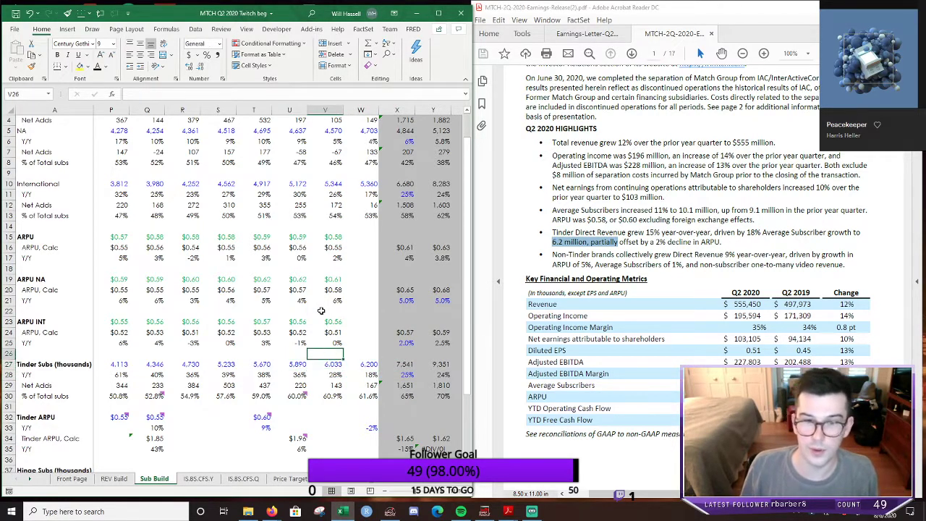
{"action": "key", "text": "shift+Up"}
{"action": "key", "text": "shift+Up"}
{"action": "key", "text": "shift+Up"}
{"action": "key", "text": "shift+Up"}
{"action": "key", "text": "shift+Up"}
{"action": "key", "text": "shift+Up"}
{"action": "key", "text": "shift+Up"}
{"action": "key", "text": "shift+Up"}
{"action": "key", "text": "shift+Up"}
{"action": "key", "text": "shift+Up"}
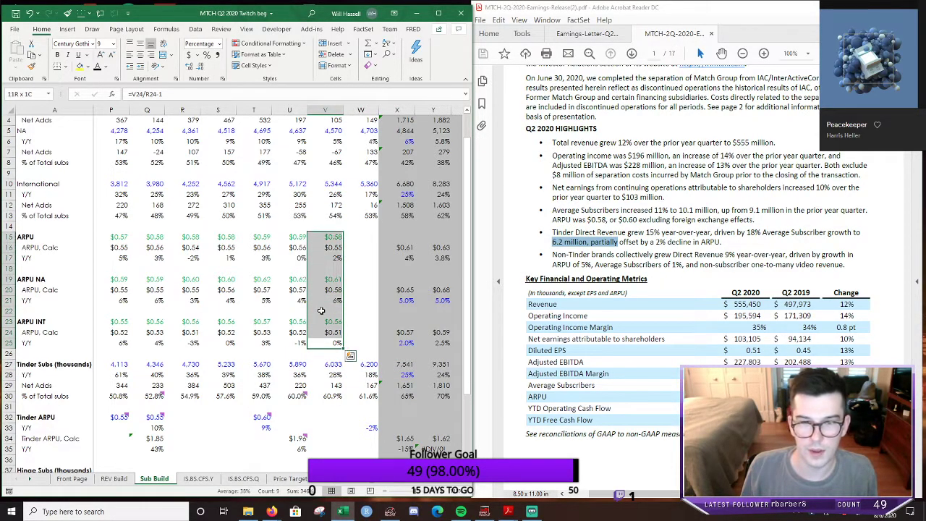
{"action": "key", "text": "shift+Right"}
{"action": "key", "text": "ctrl+r"}
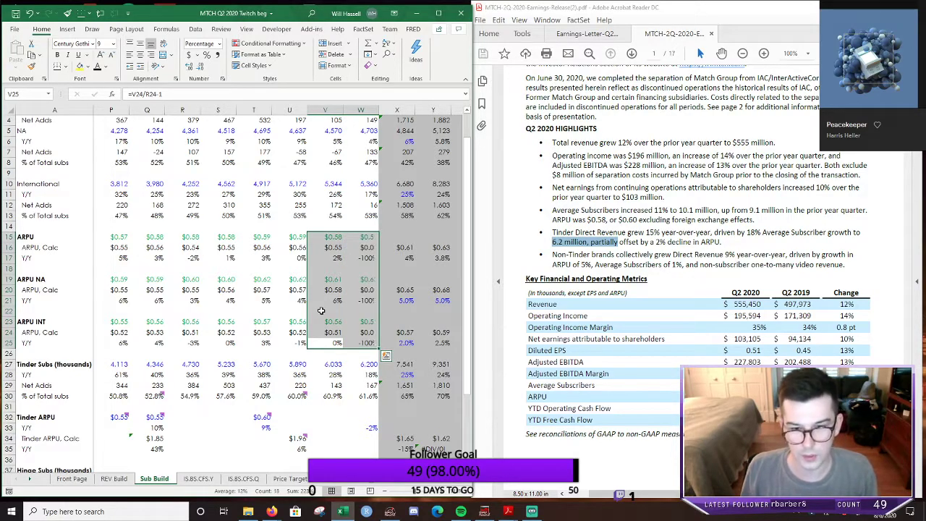
- Change the FY20E Tinder Subs formula to grow from the 4Q19 figure: =U27*(1+X28)
{"action": "key", "text": "Right"}
{"action": "key", "text": "Down"}
{"action": "key", "text": "Down"}
{"action": "key", "text": "Right"}
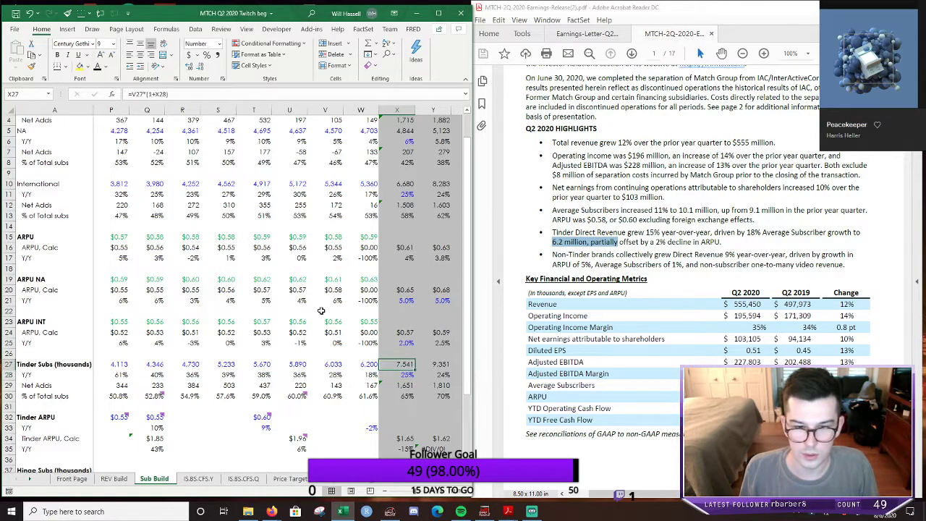
{"action": "key", "text": "F2"}
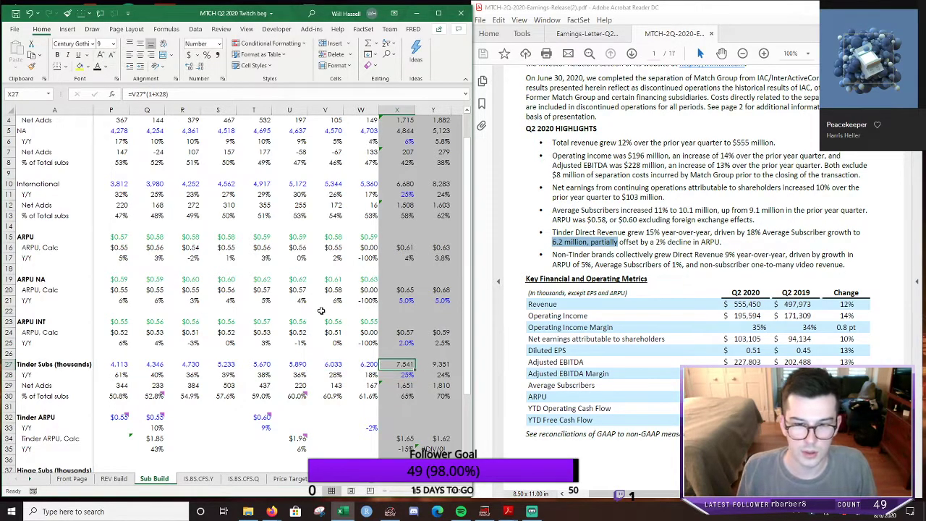
{"action": "scroll", "coordinate": [320, 310], "scroll_direction": "up", "scroll_amount": 1}
{"action": "scroll", "coordinate": [320, 308], "scroll_direction": "down", "scroll_amount": 1}
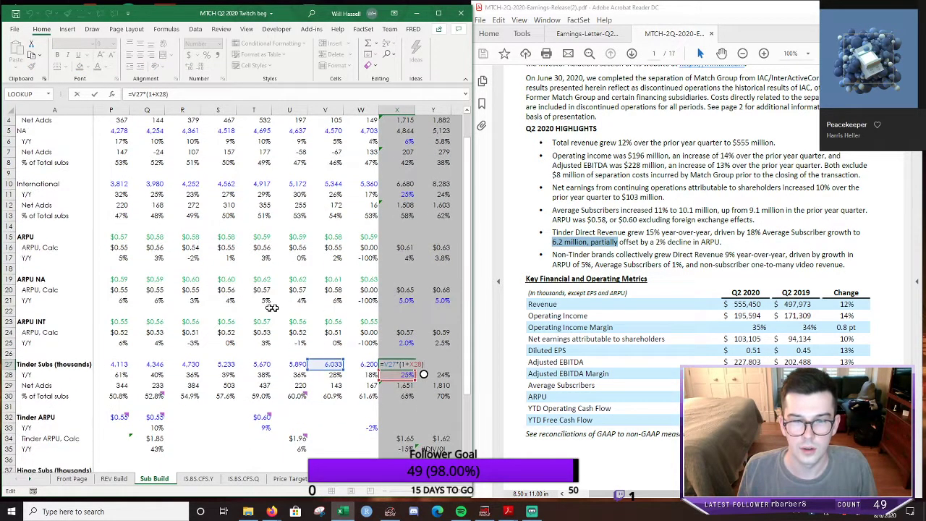
{"action": "left_click_drag", "start_coordinate": [309, 369], "coordinate": [294, 366]}
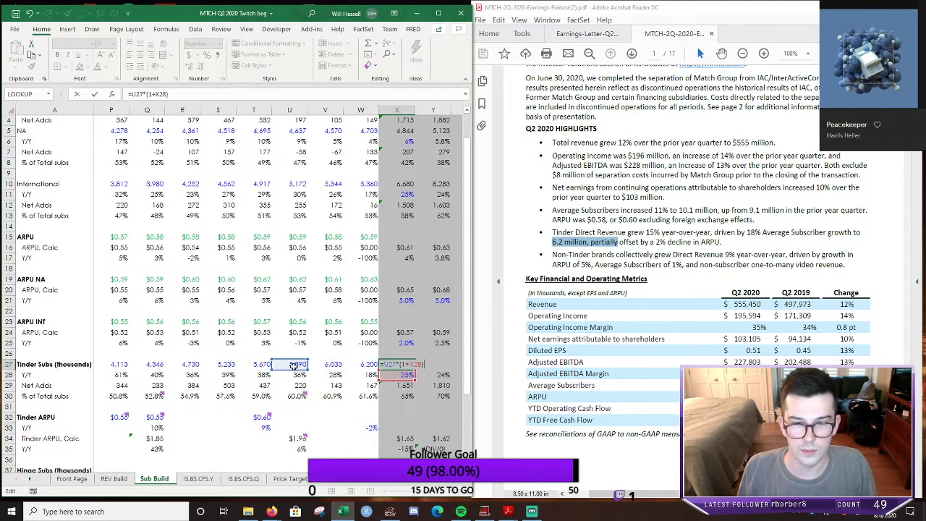
{"action": "key", "text": "Return"}
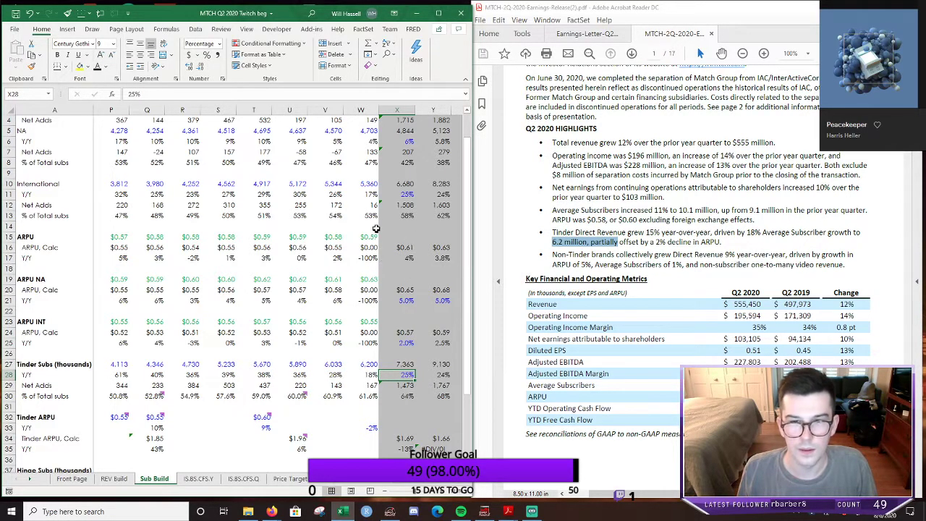
- Change the FY20E International subscribers formula to grow from the 4Q19 figure: =U10*(1+X11)
{"action": "double_click", "coordinate": [403, 181]}
{"action": "scroll", "coordinate": [407, 246], "scroll_direction": "up", "scroll_amount": 1}
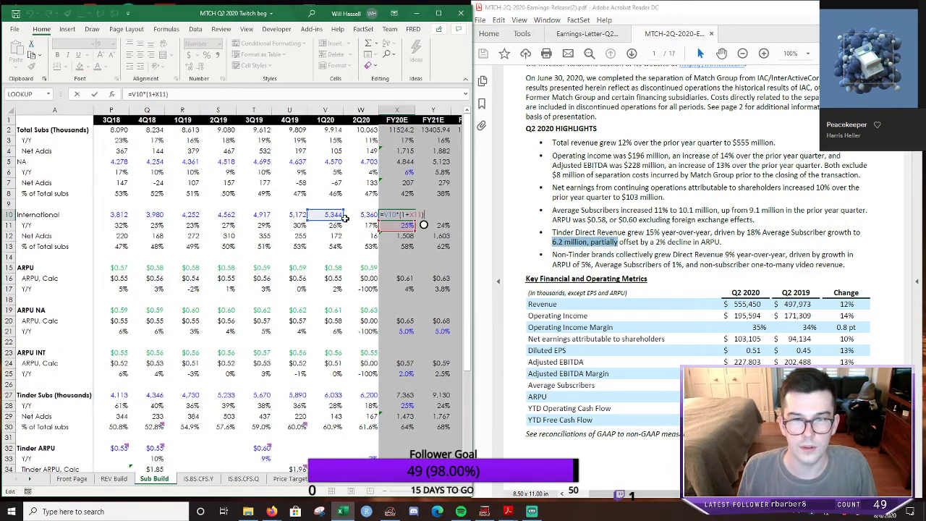
{"action": "left_click_drag", "start_coordinate": [335, 220], "coordinate": [304, 221]}
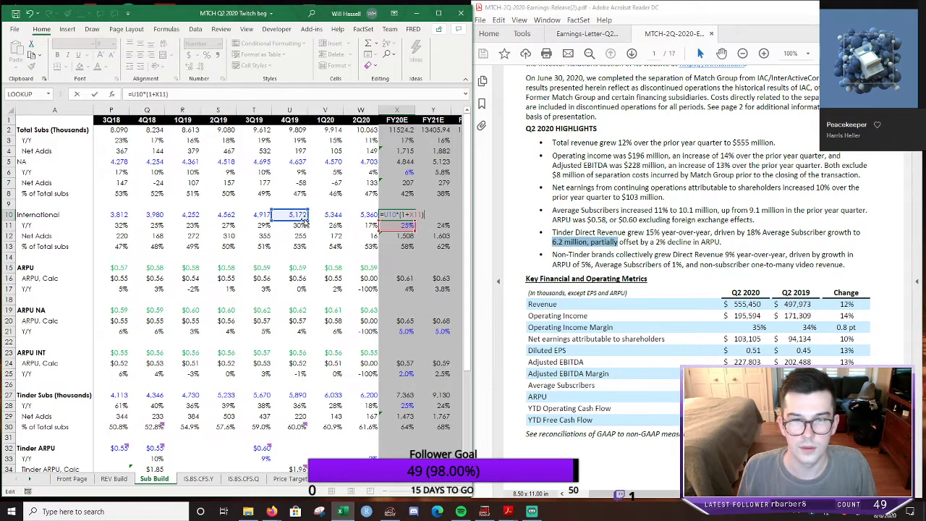
{"action": "key", "text": "Return"}
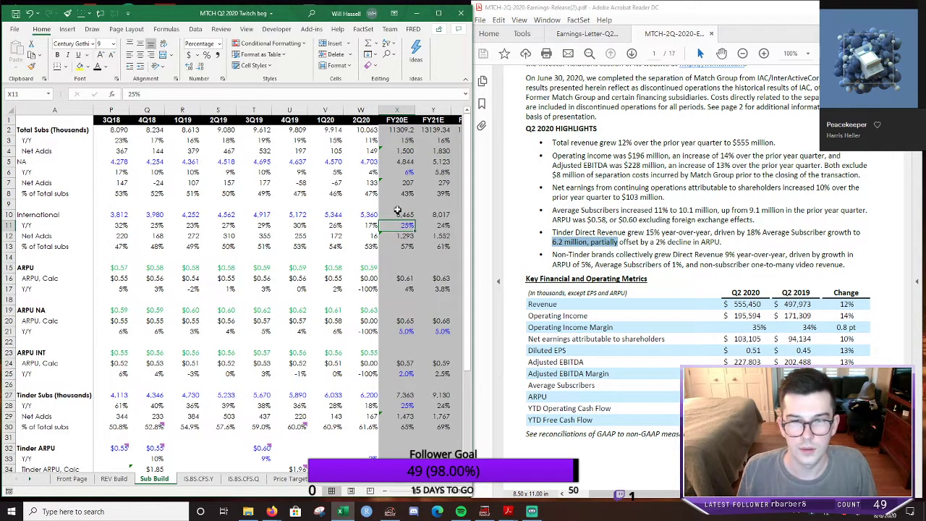
- Change the FY20E NA subscribers formula to grow from the 4Q19 figure, =U5*(1+X6), and recheck its references
{"action": "double_click", "coordinate": [405, 161]}
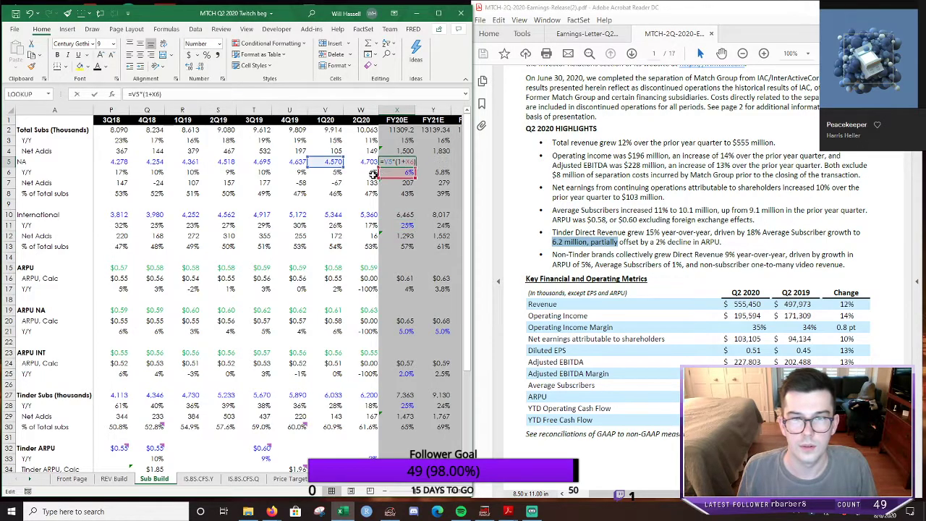
{"action": "left_click_drag", "start_coordinate": [323, 162], "coordinate": [308, 166]}
{"action": "key", "text": "ctrl+Return"}
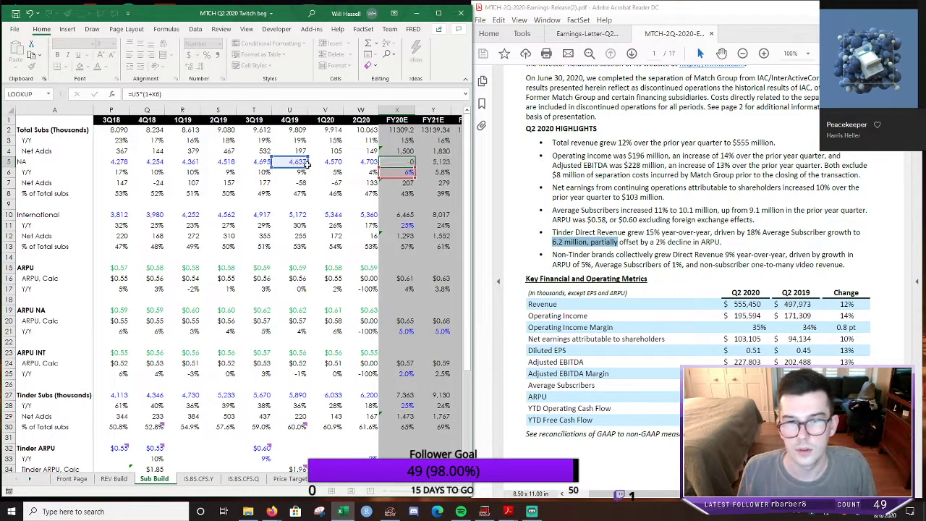
{"action": "key", "text": "F2"}
{"action": "key", "text": "Escape"}
- Review the remaining FY20E formulas from the NA subscriber rows down through the ARPU and Tinder rows
{"action": "key", "text": "Down"}
{"action": "key", "text": "Down"}
{"action": "key", "text": "Down"}
{"action": "key", "text": "Down"}
{"action": "key", "text": "Down"}
{"action": "key", "text": "Down"}
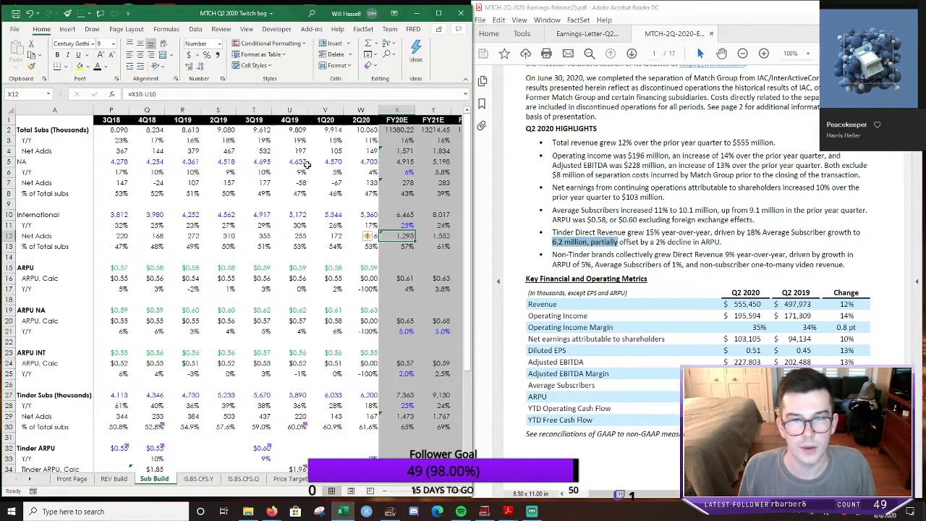
{"action": "key", "text": "Down"}
{"action": "key", "text": "Down"}
{"action": "key", "text": "Down"}
{"action": "key", "text": "Down"}
{"action": "key", "text": "Down"}
{"action": "key", "text": "Down"}
{"action": "key", "text": "Down"}
{"action": "key", "text": "Down"}
{"action": "key", "text": "Down"}
{"action": "key", "text": "Down"}
{"action": "key", "text": "Down"}
{"action": "key", "text": "Down"}
{"action": "key", "text": "Down"}
{"action": "key", "text": "Down"}
{"action": "key", "text": "Down"}
{"action": "key", "text": "Down"}
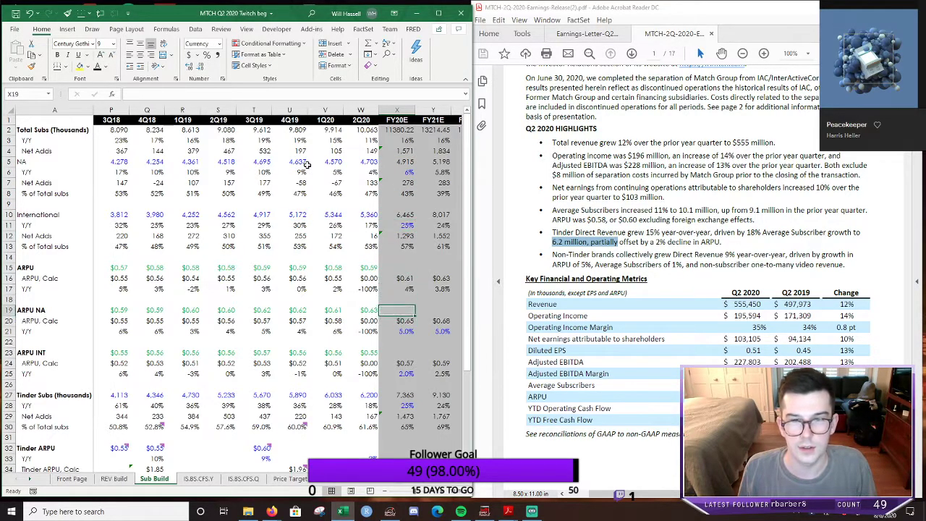
{"action": "key", "text": "Down"}
{"action": "key", "text": "Down"}
{"action": "key", "text": "Down"}
{"action": "key", "text": "Down"}
{"action": "key", "text": "Down"}
{"action": "key", "text": "Down"}
{"action": "key", "text": "Down"}
{"action": "key", "text": "Down"}
{"action": "key", "text": "Down"}
{"action": "key", "text": "Down"}
{"action": "key", "text": "Up"}
{"action": "key", "text": "Up"}
{"action": "key", "text": "Up"}
{"action": "key", "text": "Up"}
{"action": "key", "text": "Up"}
{"action": "key", "text": "Up"}
{"action": "key", "text": "Up"}
{"action": "key", "text": "Up"}
{"action": "key", "text": "Up"}
{"action": "key", "text": "Up"}
{"action": "key", "text": "Up"}
{"action": "key", "text": "Up"}
{"action": "key", "text": "Up"}
{"action": "key", "text": "Up"}
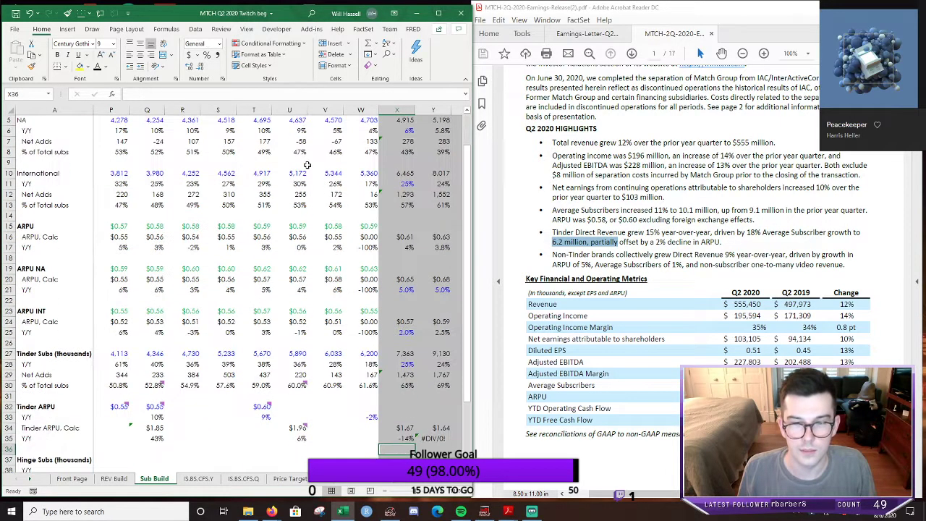
- Check the 2Q20 ARPU INT link and the 1Q20 and 2Q20 ARPU NA links against the REV Build columns
{"action": "key", "text": "Left"}
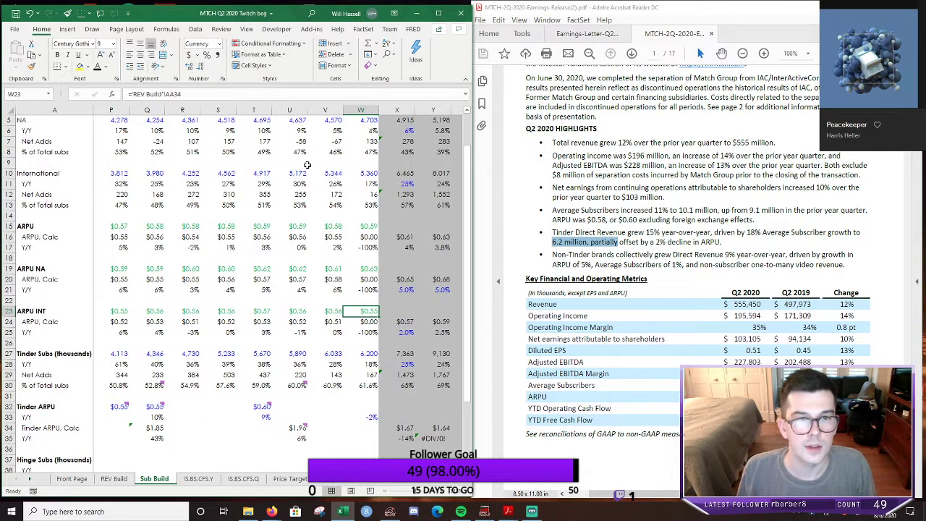
{"action": "left_click", "coordinate": [114, 478]}
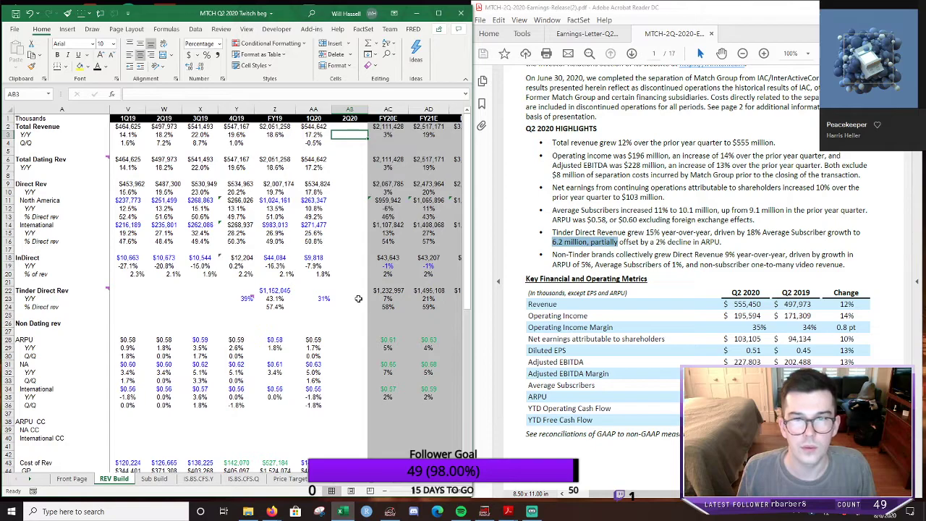
{"action": "left_click", "coordinate": [155, 478]}
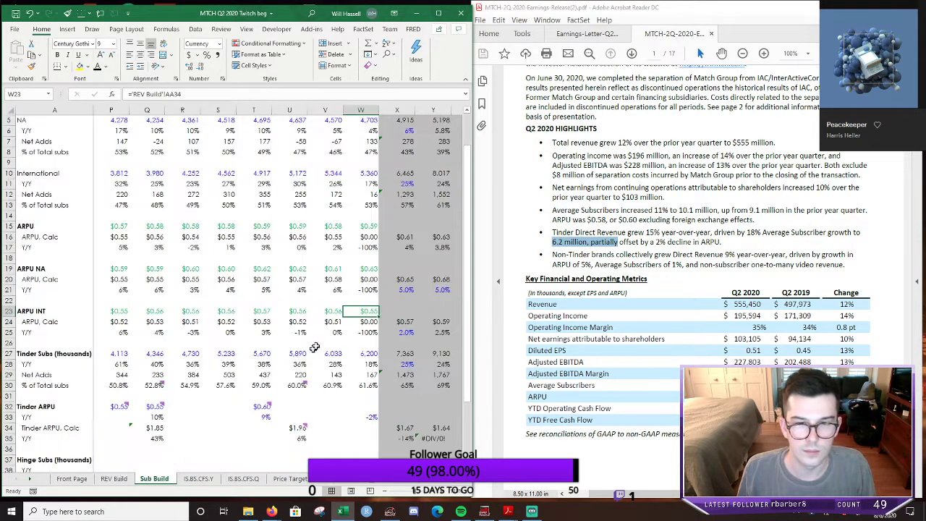
{"action": "left_click", "coordinate": [332, 269]}
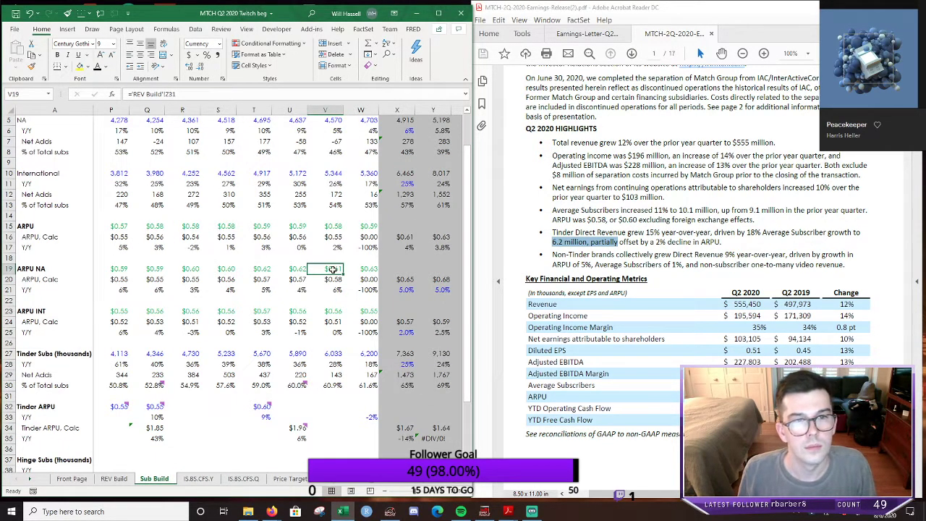
{"action": "scroll", "coordinate": [332, 269], "scroll_direction": "up", "scroll_amount": 2}
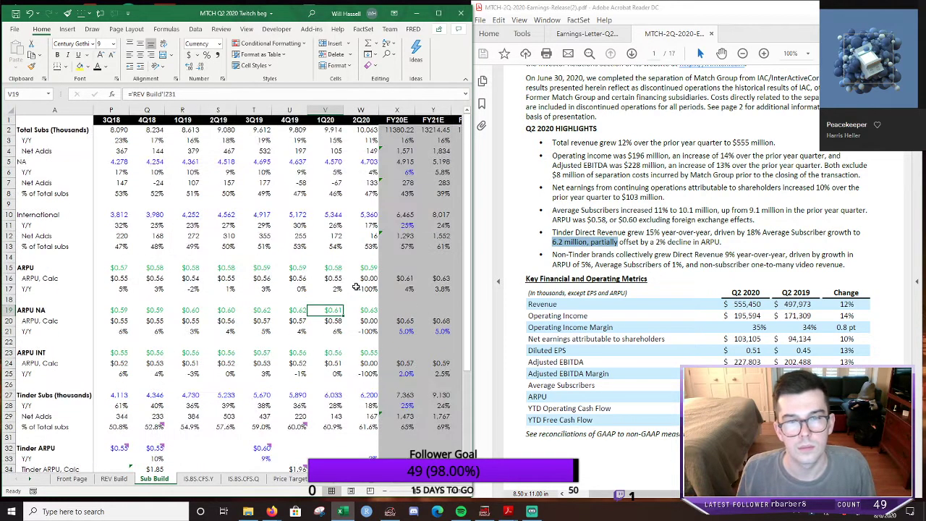
{"action": "double_click", "coordinate": [373, 311]}
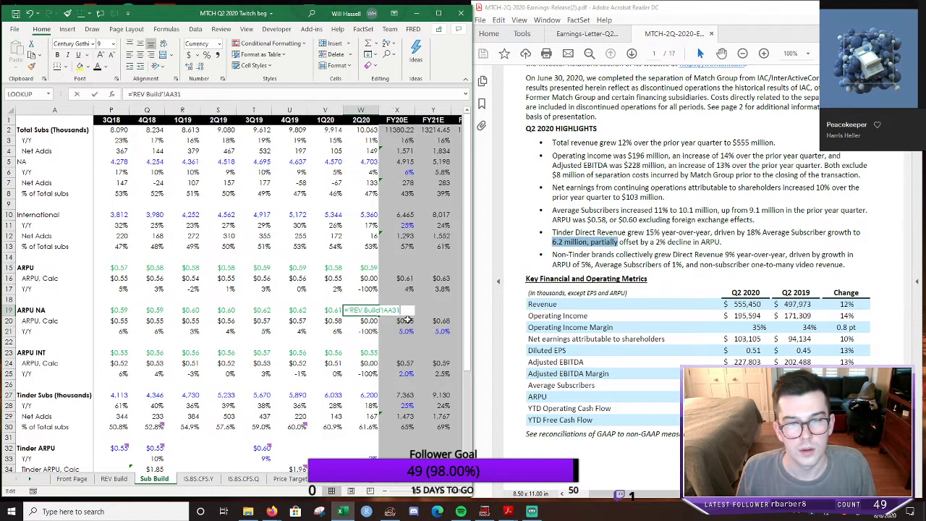
{"action": "key", "text": "Escape"}
{"action": "left_click", "coordinate": [331, 311]}
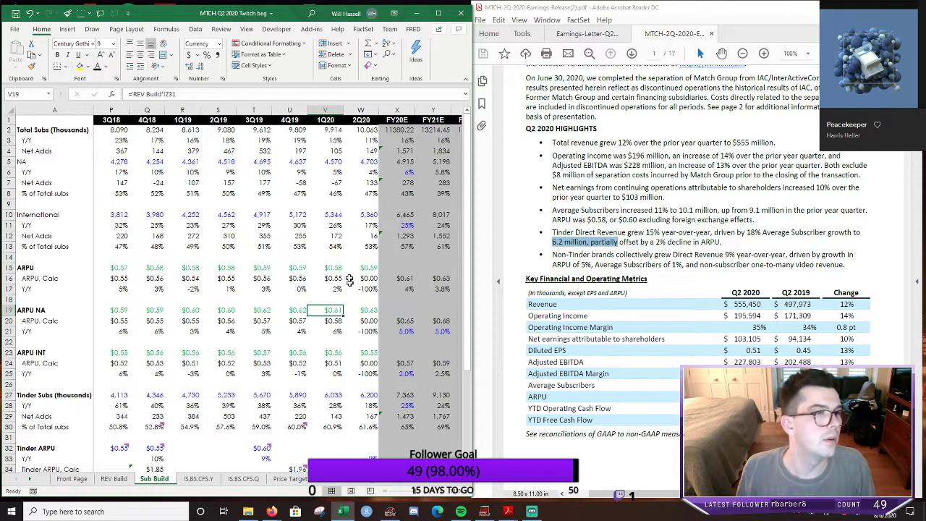
- Compare the 4Q19, 1Q20 and 2Q20 total ARPU links in row 15 with the matching columns of REV Build
{"action": "left_click", "coordinate": [371, 266]}
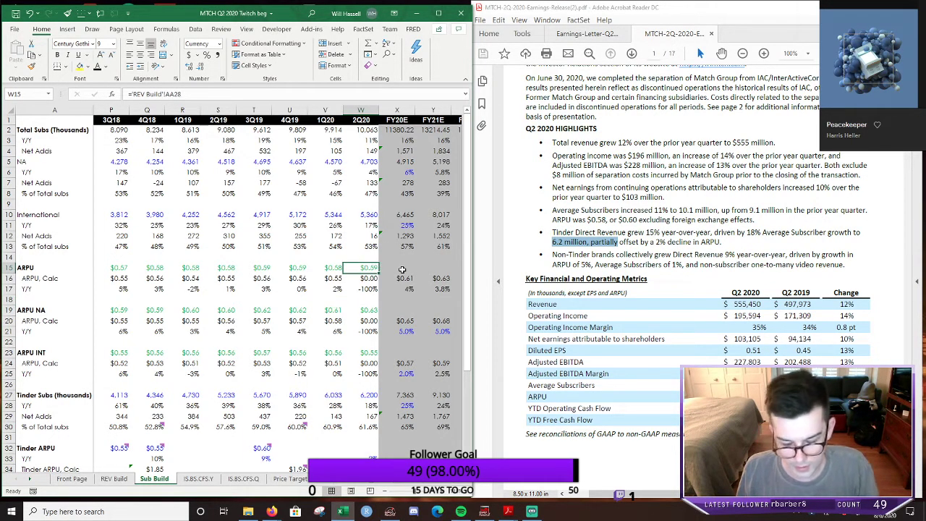
{"action": "left_click", "coordinate": [334, 268]}
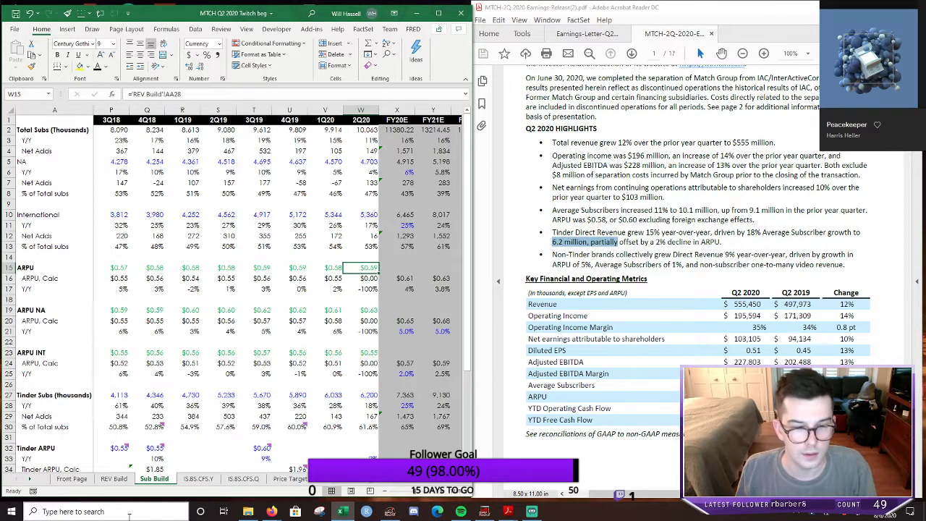
{"action": "left_click", "coordinate": [125, 479]}
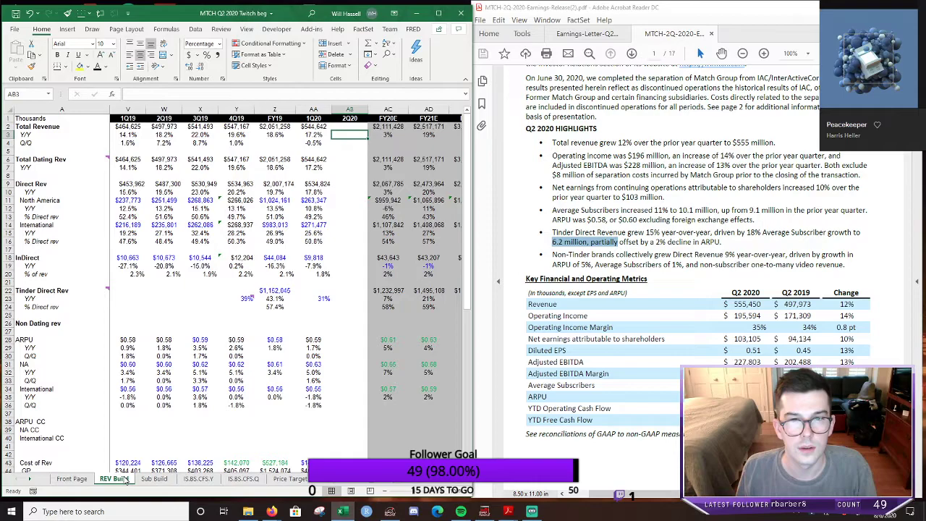
{"action": "left_click", "coordinate": [154, 479]}
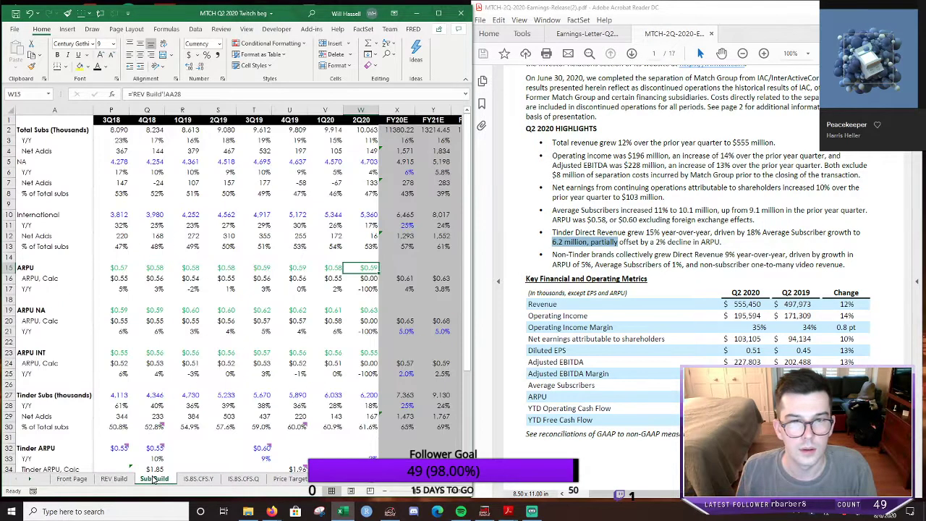
{"action": "left_click", "coordinate": [339, 268]}
{"action": "left_click", "coordinate": [294, 267]}
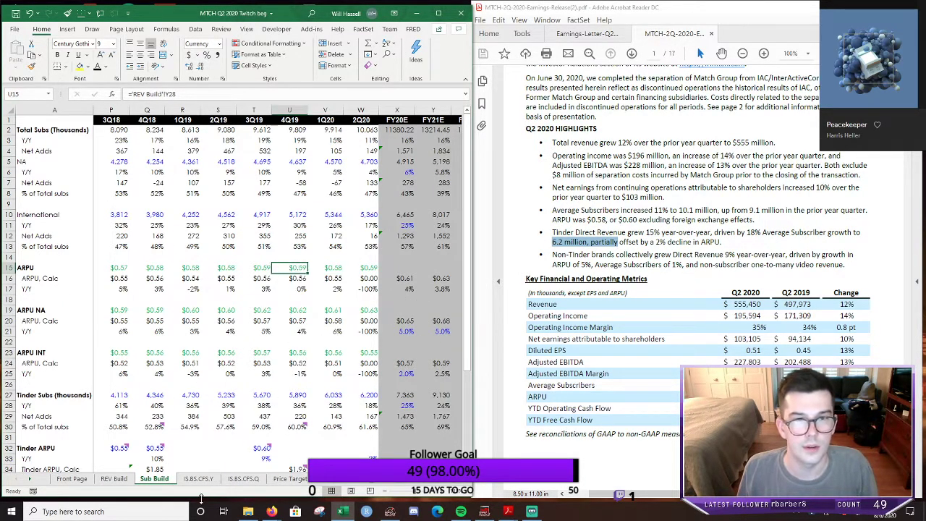
{"action": "left_click", "coordinate": [318, 269]}
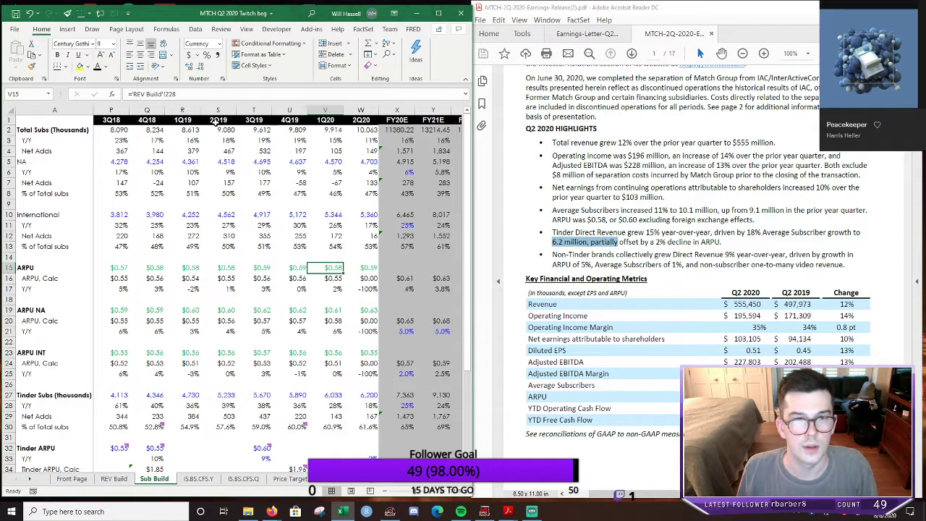
{"action": "left_click", "coordinate": [115, 479]}
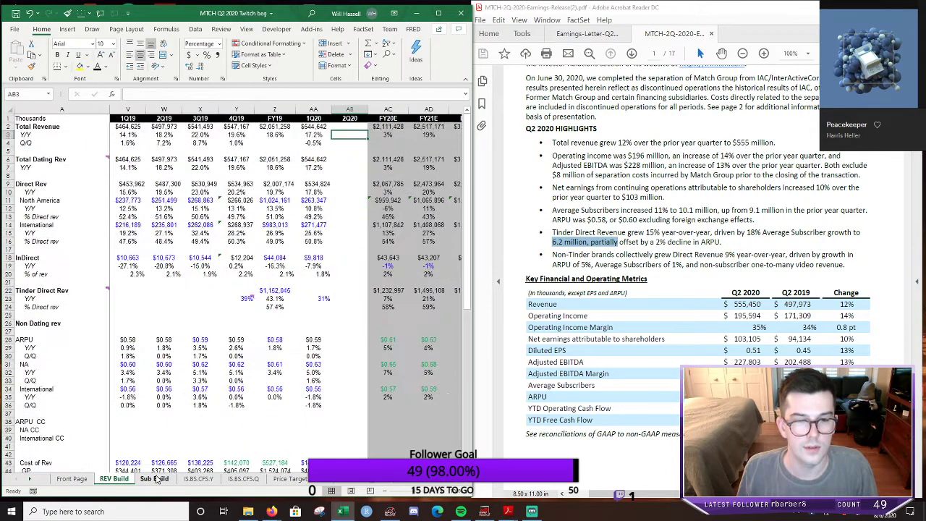
{"action": "left_click", "coordinate": [156, 478]}
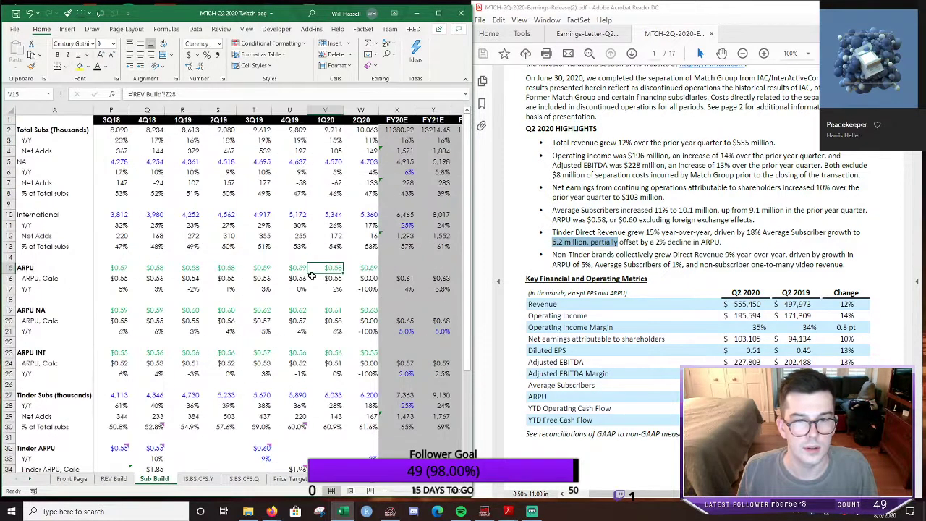
- Relink the 1Q20 total ARPU in V15 of Sub Build to ='REV Build'!AA28
{"action": "left_click", "coordinate": [178, 94]}
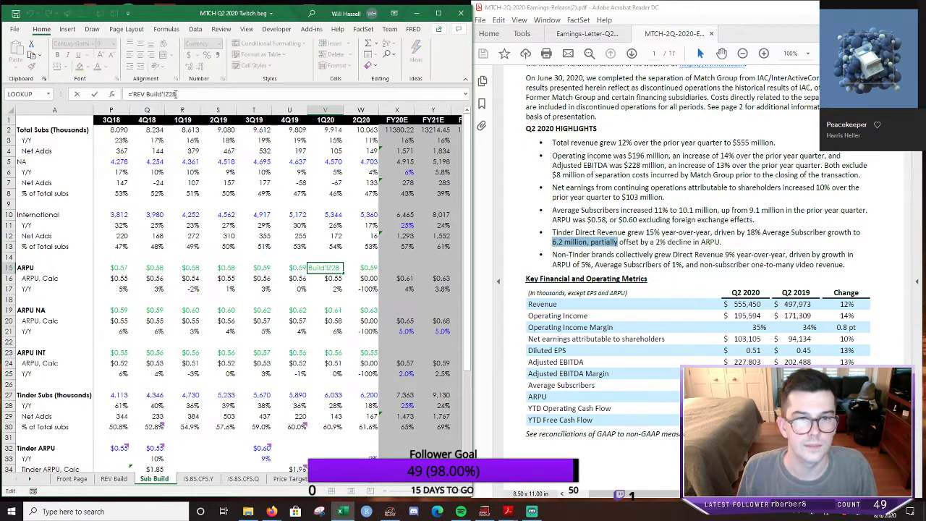
{"action": "type", "text": "A"}
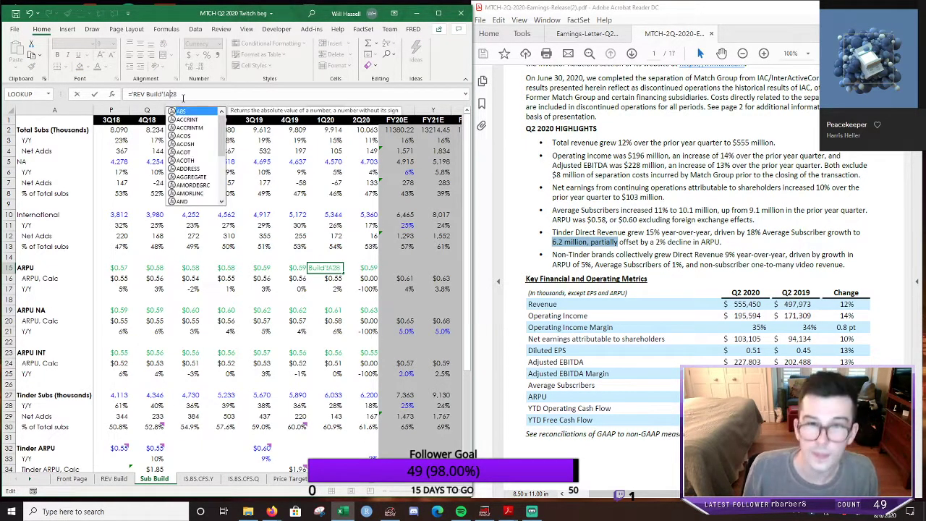
{"action": "type", "text": "A"}
{"action": "key", "text": "Return"}
{"action": "key", "text": "Up"}
- Relink the 1Q20 ARPU NA in V19 to ='REV Build'!AA31
{"action": "key", "text": "Down"}
{"action": "key", "text": "Down"}
{"action": "key", "text": "Down"}
{"action": "key", "text": "Down"}
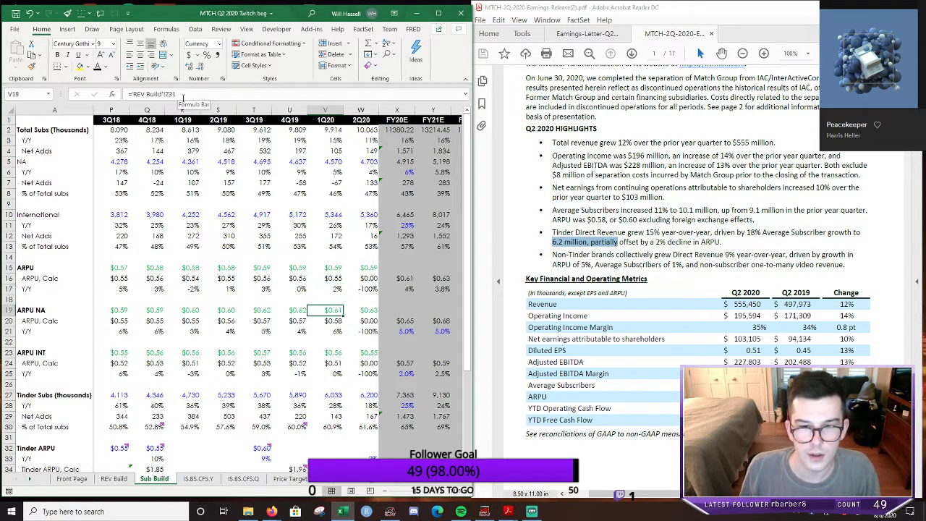
{"action": "key", "text": "F2"}
{"action": "type", "text": "AA"}
{"action": "key", "text": "Return"}
- Relink the 1Q20 ARPU INT in V23 to ='REV Build'!AA34
{"action": "key", "text": "Down"}
{"action": "key", "text": "Down"}
{"action": "key", "text": "Down"}
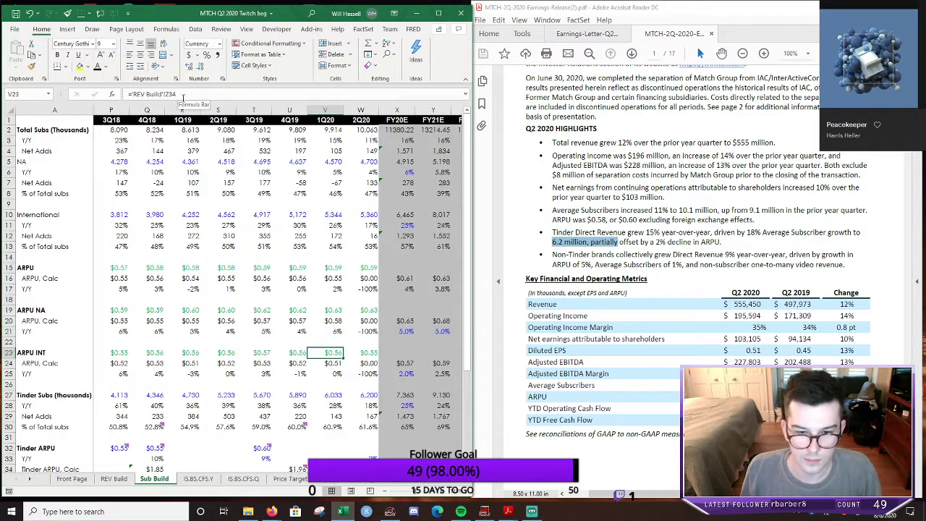
{"action": "key", "text": "F2"}
{"action": "key", "text": "Left"}
{"action": "key", "text": "Left"}
{"action": "key", "text": "BackSpace"}
{"action": "type", "text": "aa"}
{"action": "key", "text": "Return"}
- Copy the 1Q20 ARPU INT formulas in rows 23 to 25 across into the 2Q20 column
{"action": "key", "text": "Up"}
{"action": "key", "text": "Up"}
{"action": "key", "text": "Down"}
{"action": "key", "text": "shift+Down"}
{"action": "key", "text": "shift+Down"}
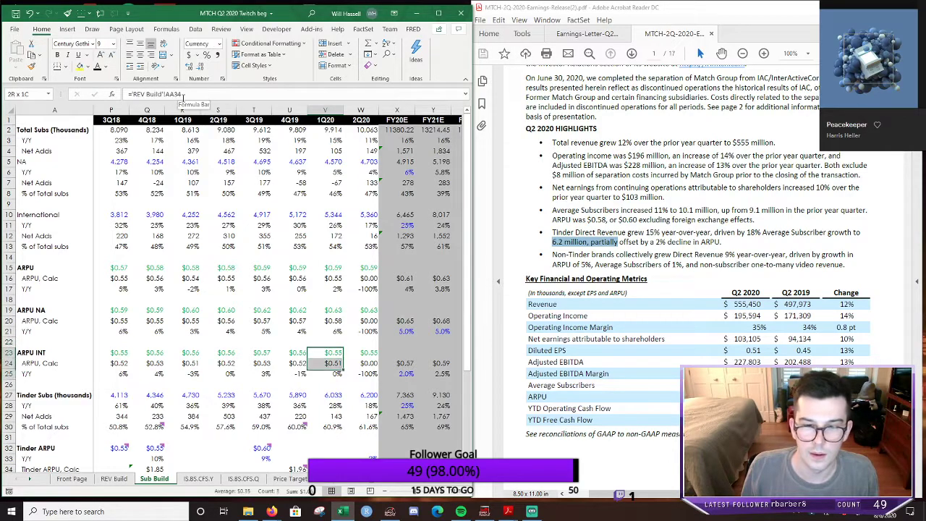
{"action": "key", "text": "shift+Right"}
{"action": "key", "text": "ctrl+r"}
- Copy the 1Q20 ARPU NA formulas in rows 19 to 21 across into the 2Q20 column
{"action": "key", "text": "Up"}
{"action": "key", "text": "Up"}
{"action": "key", "text": "Up"}
{"action": "key", "text": "Up"}
{"action": "key", "text": "shift+Down"}
{"action": "key", "text": "shift+Down"}
{"action": "key", "text": "shift+Right"}
{"action": "key", "text": "ctrl+r"}
- Copy the 1Q20 total ARPU formulas in rows 15 to 17 across into 2Q20 and check the calculated ARPU formula
{"action": "key", "text": "Up"}
{"action": "key", "text": "Up"}
{"action": "key", "text": "Up"}
{"action": "key", "text": "Up"}
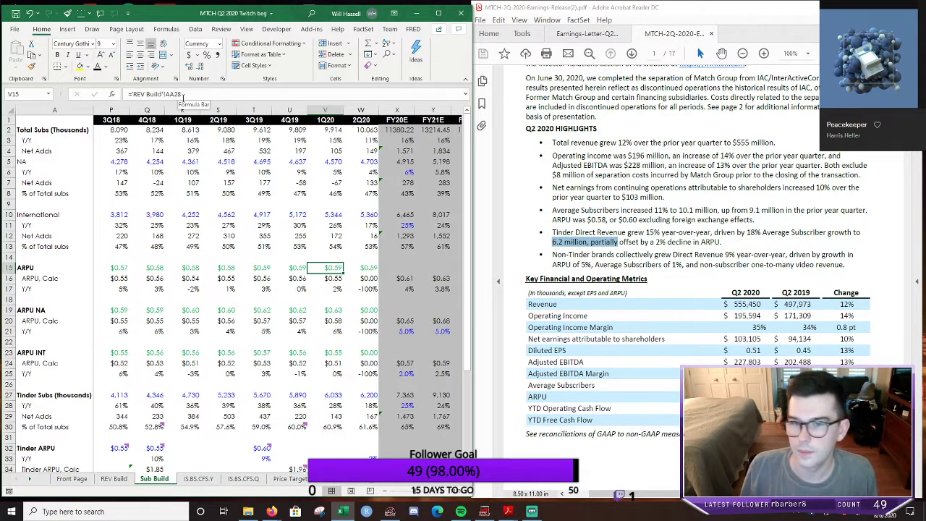
{"action": "key", "text": "shift+Down"}
{"action": "key", "text": "shift+Down"}
{"action": "key", "text": "shift+Right"}
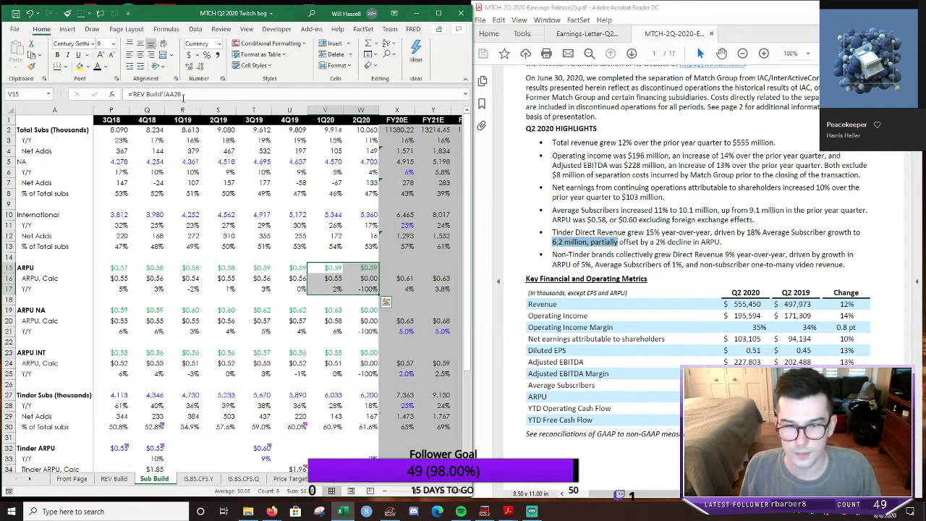
{"action": "key", "text": "Down"}
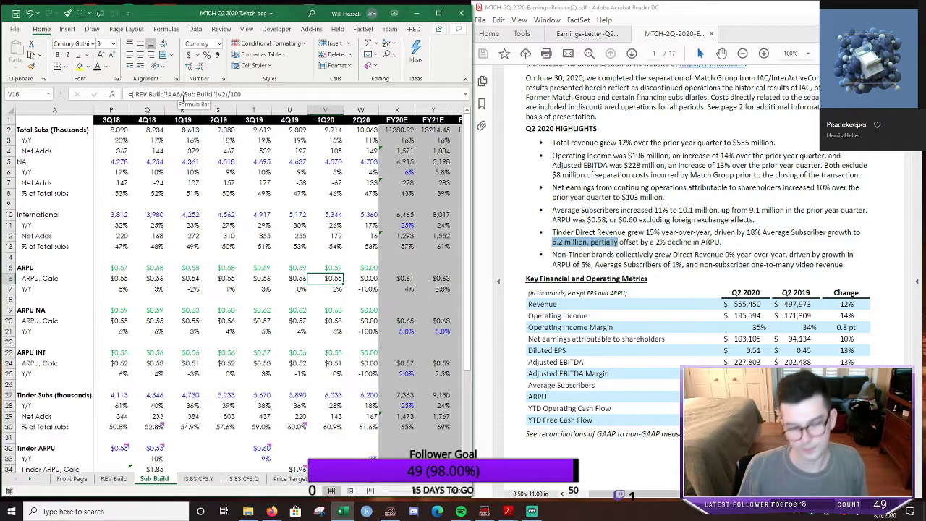
- On the REV Build sheet, copy the 1Q20 Total Revenue, Y/Y and Q/Q formulas across into 2Q20
{"action": "key", "text": "ctrl+Page_Up"}
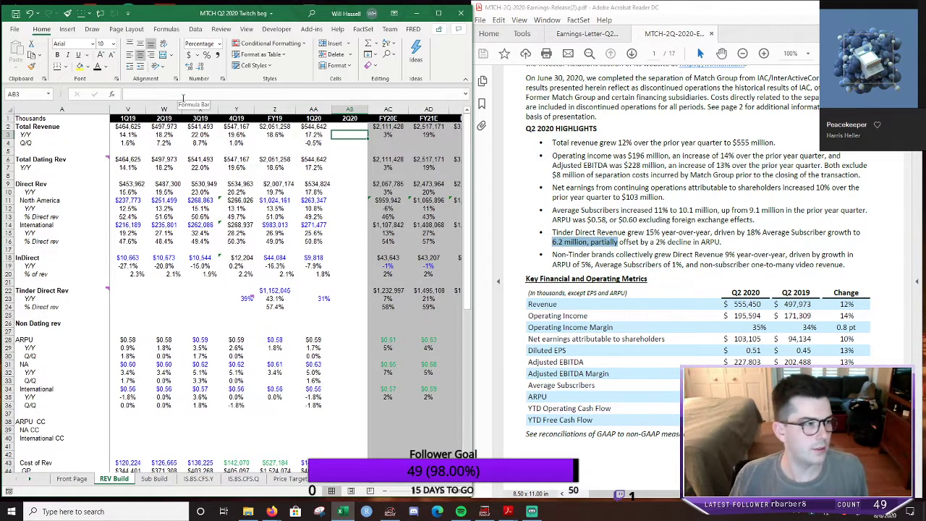
{"action": "key", "text": "Down"}
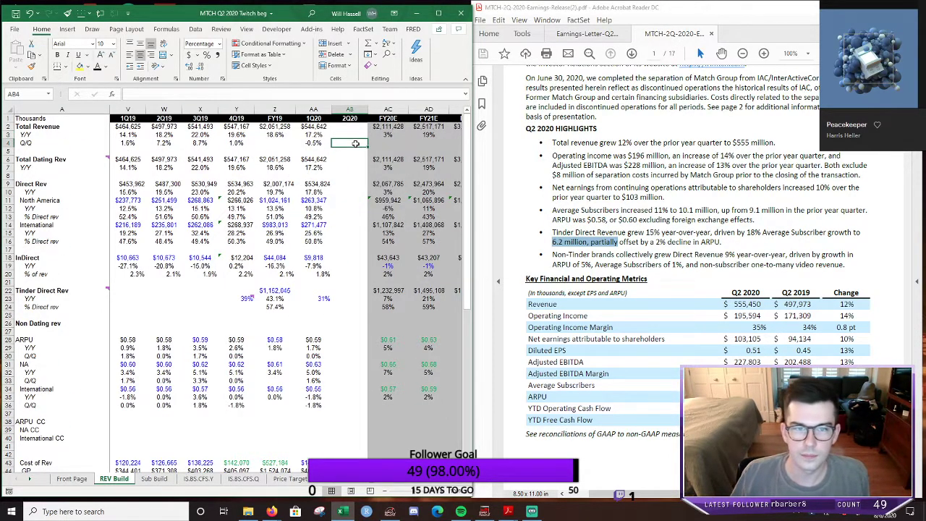
{"action": "key", "text": "Left"}
{"action": "key", "text": "Up"}
{"action": "key", "text": "Up"}
{"action": "key", "text": "shift+Down"}
{"action": "key", "text": "shift+Down"}
{"action": "key", "text": "shift+Right"}
{"action": "key", "text": "ctrl+r"}
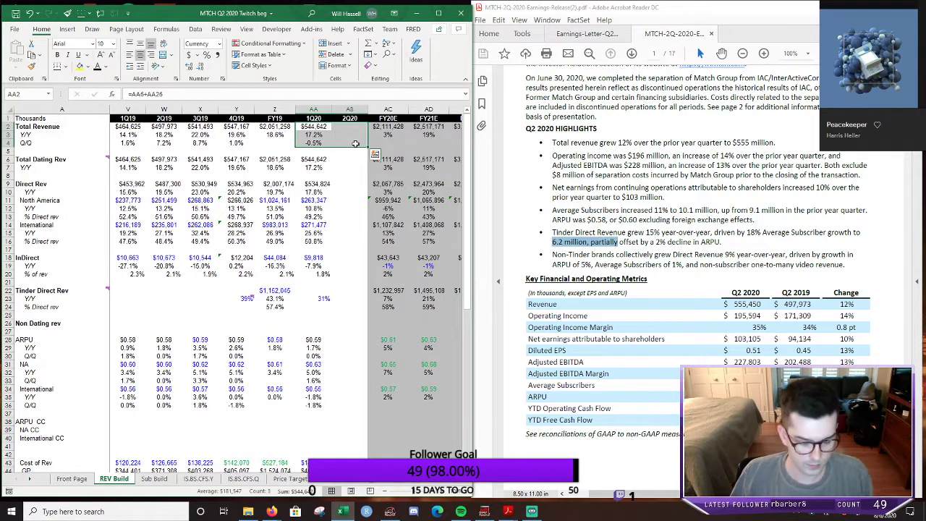
- Copy the 1Q20 Total Dating Rev and Y/Y formulas across into the 2Q20 column
{"action": "key", "text": "Right"}
{"action": "key", "text": "Down"}
{"action": "key", "text": "Down"}
{"action": "key", "text": "Down"}
{"action": "key", "text": "Left"}
{"action": "key", "text": "Down"}
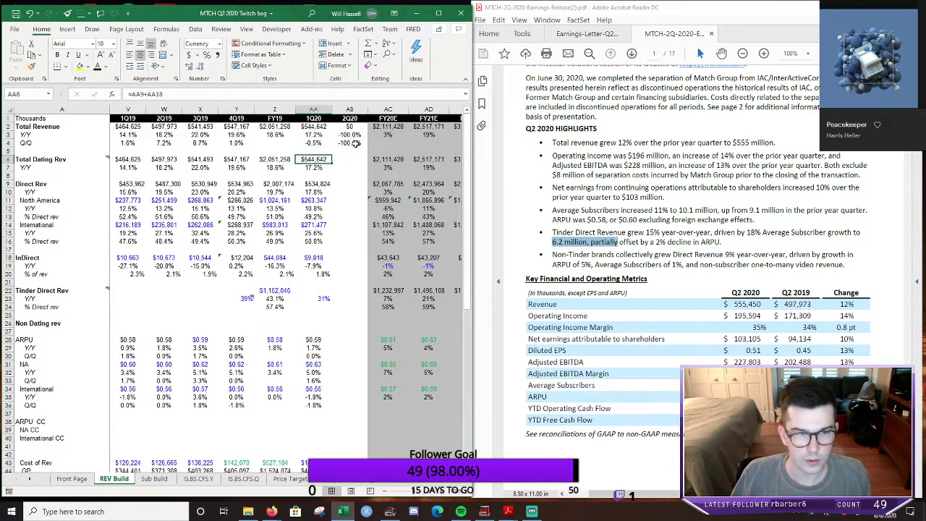
{"action": "key", "text": "shift+Down"}
{"action": "key", "text": "shift+Right"}
{"action": "key", "text": "ctrl+r"}
- Copy the 1Q20 Direct Rev and Y/Y formulas across into the 2Q20 column
{"action": "key", "text": "Down"}
{"action": "key", "text": "Down"}
{"action": "key", "text": "Down"}
{"action": "key", "text": "shift+Down"}
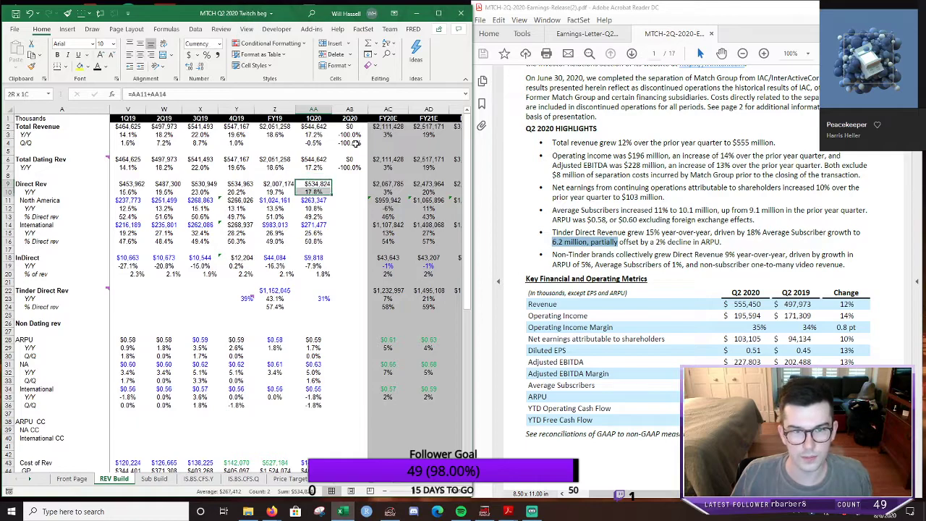
{"action": "key", "text": "shift+Right"}
{"action": "key", "text": "ctrl+r"}
- Find the revenue table on page 2 of the earnings release and enter 284318 as the 2Q20 North America direct revenue
{"action": "key", "text": "Down"}
{"action": "key", "text": "Down"}
{"action": "key", "text": "Down"}
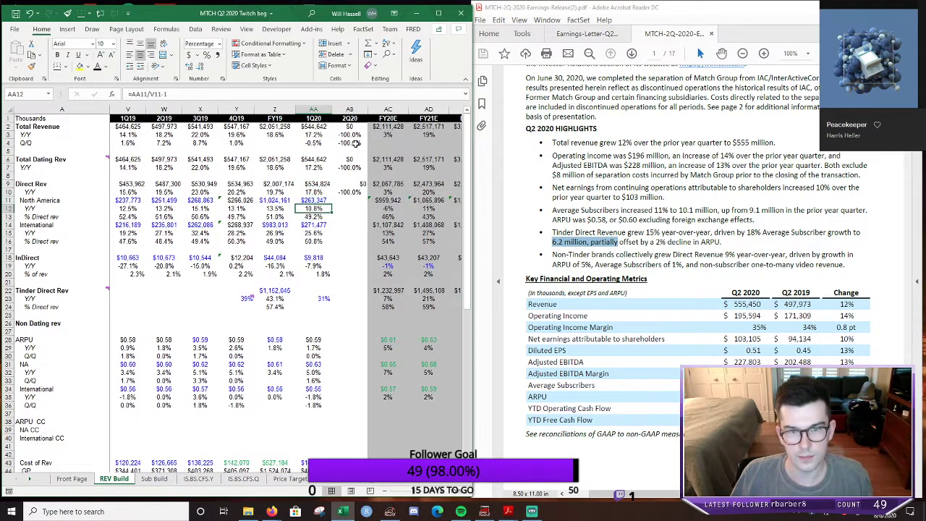
{"action": "key", "text": "Right"}
{"action": "left_click", "coordinate": [346, 201]}
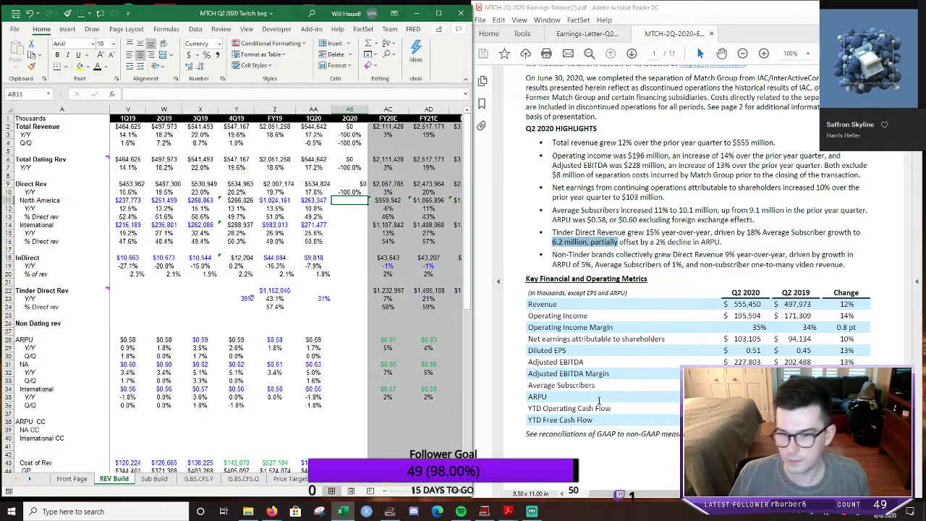
{"action": "scroll", "coordinate": [631, 373], "scroll_direction": "up", "scroll_amount": 4}
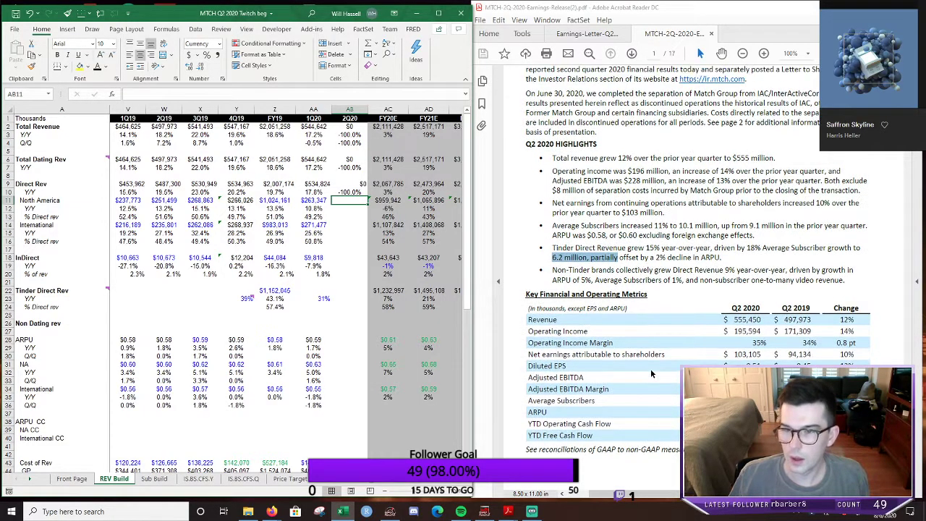
{"action": "scroll", "coordinate": [738, 259], "scroll_direction": "up", "scroll_amount": 2}
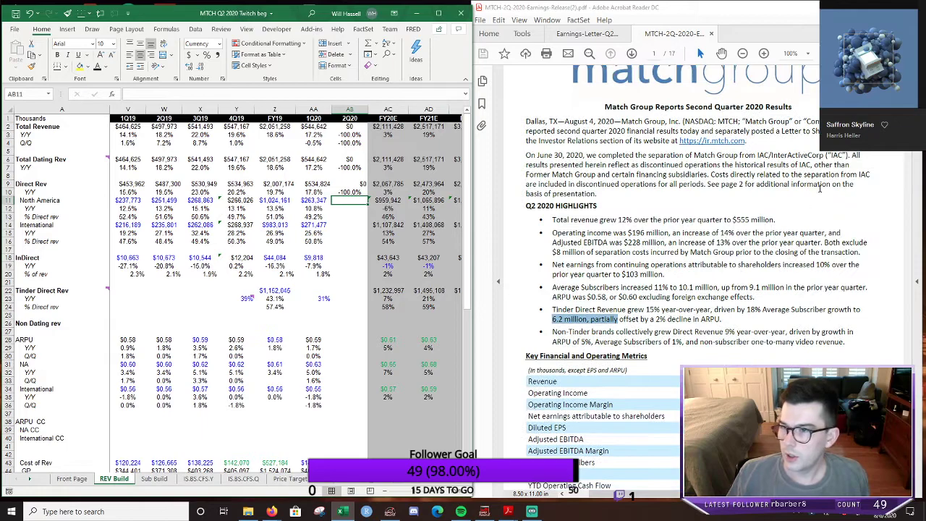
{"action": "left_click", "coordinate": [632, 54]}
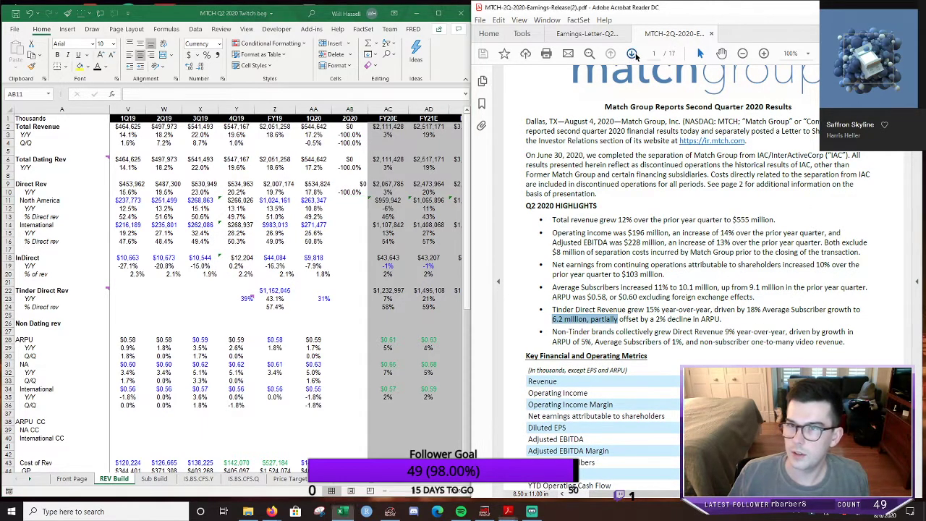
{"action": "scroll", "coordinate": [637, 253], "scroll_direction": "down", "scroll_amount": 2}
{"action": "left_click_drag", "start_coordinate": [738, 250], "coordinate": [818, 250]}
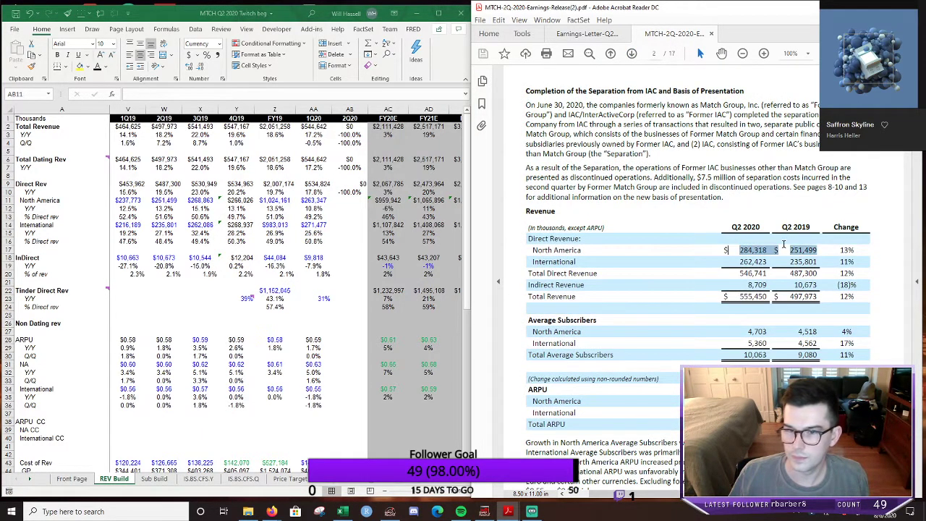
{"action": "left_click", "coordinate": [685, 293]}
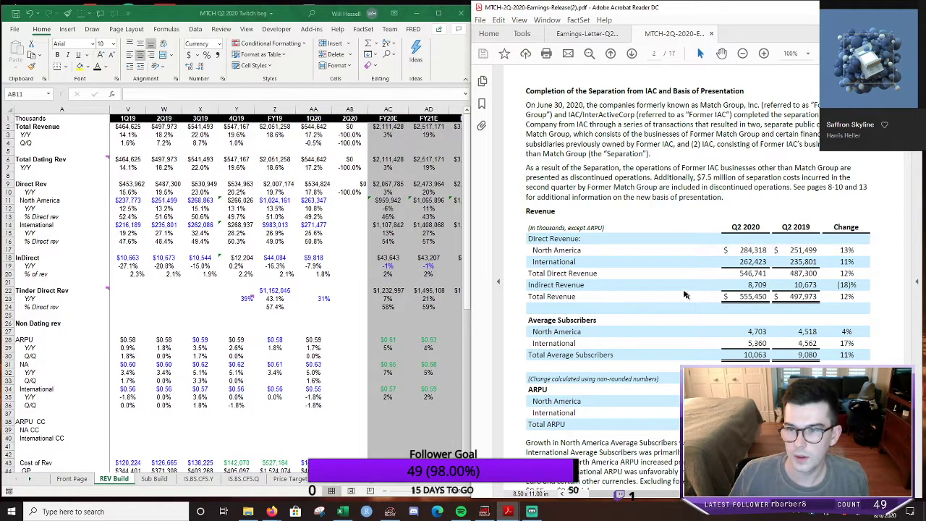
{"action": "left_click", "coordinate": [342, 204]}
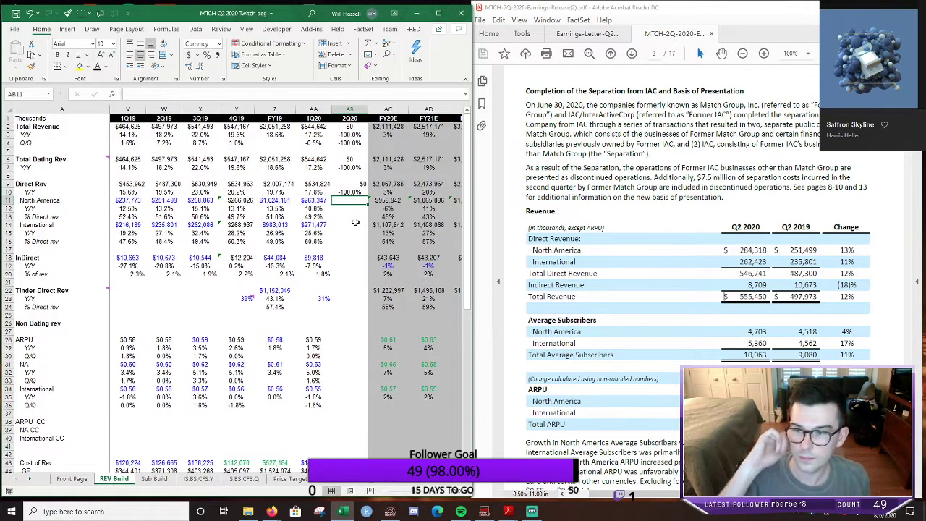
{"action": "type", "text": "284"}
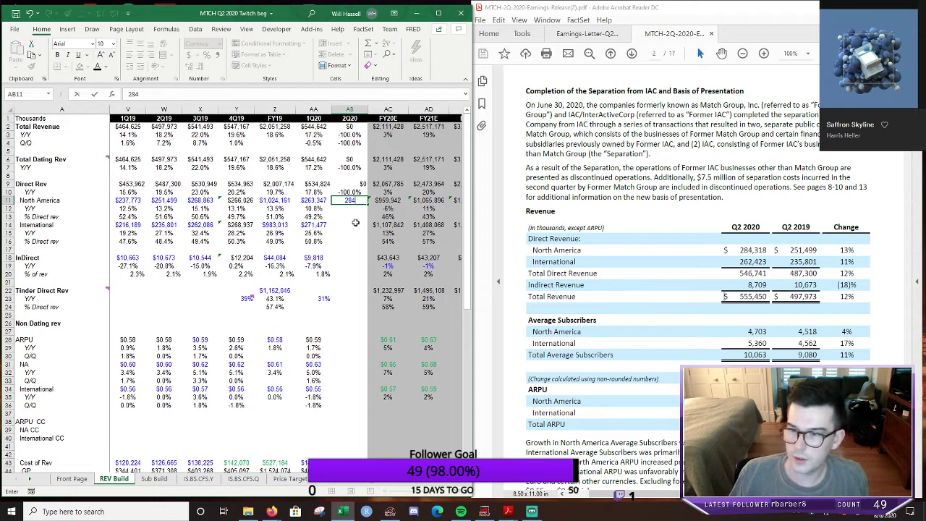
{"action": "type", "text": ",318"}
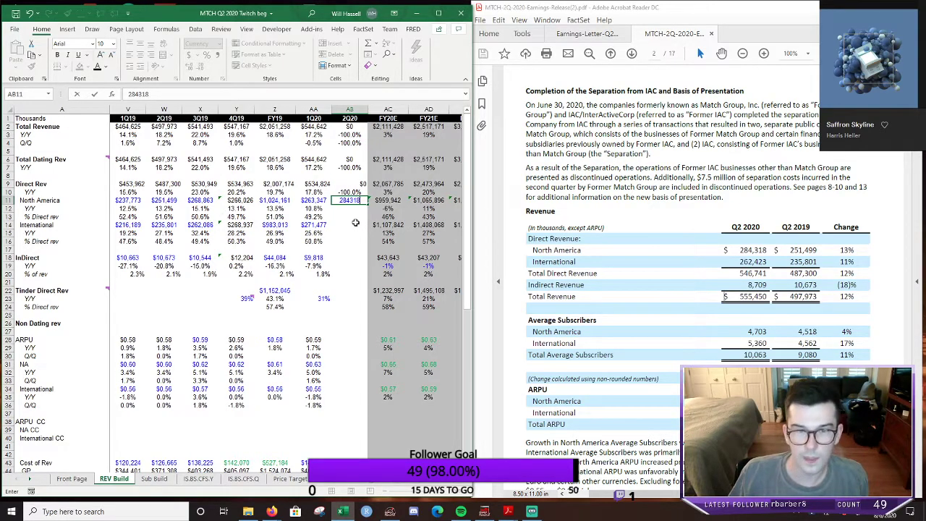
{"action": "key", "text": "Return"}
- Copy the North America Y/Y and % Direct rev formulas from 1Q20 into 2Q20
{"action": "key", "text": "Left"}
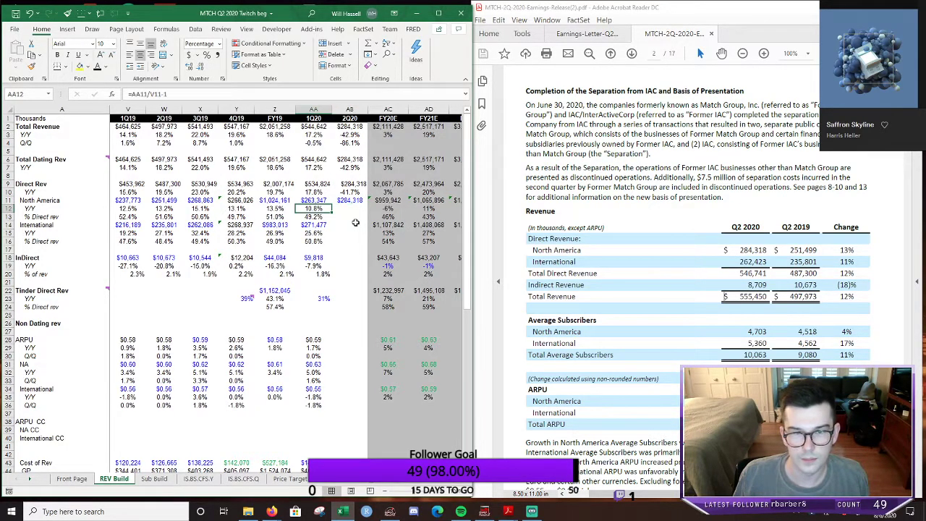
{"action": "key", "text": "shift+Down"}
{"action": "key", "text": "shift+Right"}
{"action": "key", "text": "ctrl+r"}
{"action": "key", "text": "Right"}
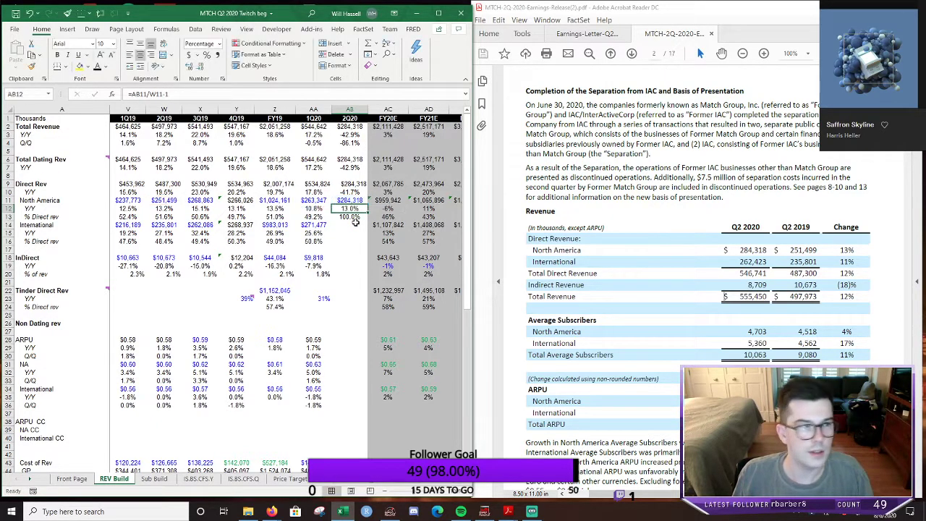
- Enter 262423 as the 2Q20 International direct revenue
{"action": "key", "text": "Down"}
{"action": "key", "text": "Down"}
{"action": "key", "text": "Down"}
{"action": "key", "text": "Down"}
{"action": "key", "text": "Down"}
{"action": "key", "text": "Up"}
{"action": "key", "text": "Up"}
{"action": "key", "text": "Up"}
{"action": "type", "text": "26"}
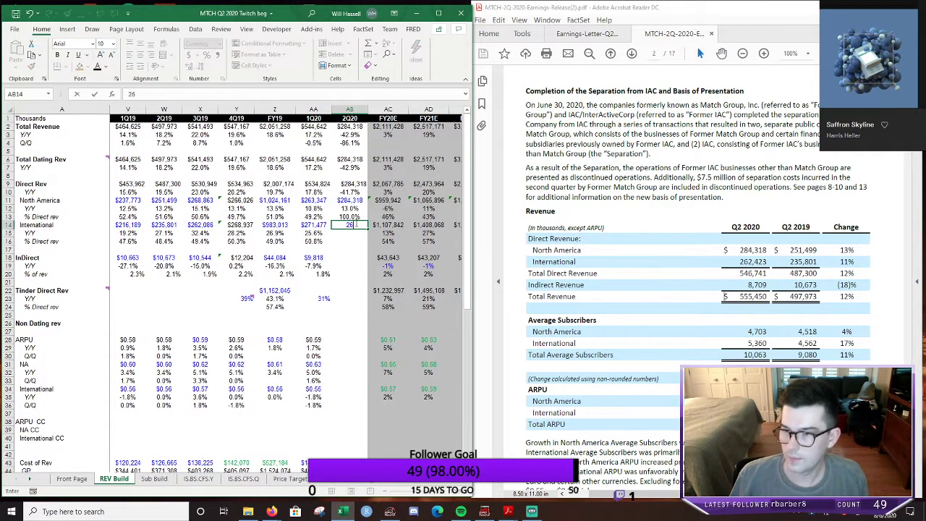
{"action": "type", "text": "2423"}
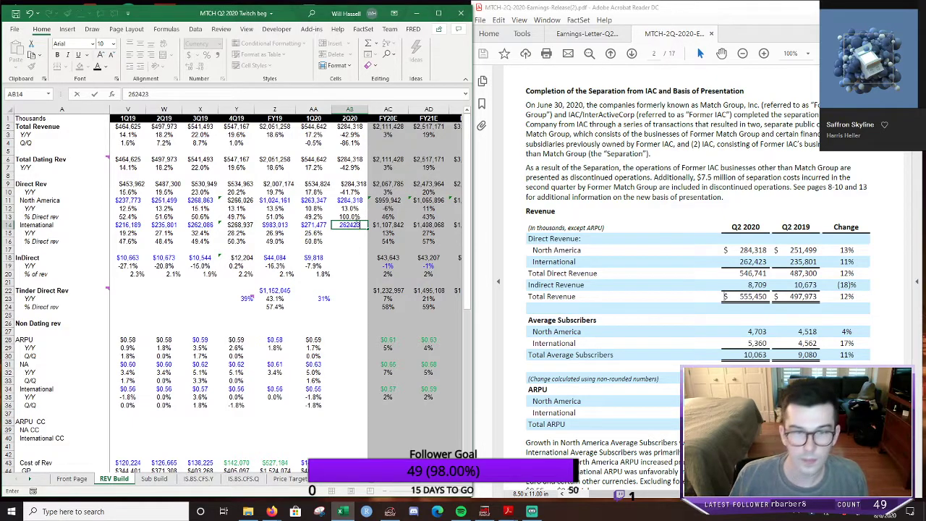
{"action": "key", "text": "Return"}
- Copy the International Y/Y and % Direct rev formulas from 1Q20 into 2Q20
{"action": "key", "text": "Left"}
{"action": "key", "text": "shift+Down"}
{"action": "key", "text": "shift+Right"}
{"action": "key", "text": "ctrl+r"}
{"action": "key", "text": "Right"}
- Check the references of the 2Q20 International Y/Y formula and the % Direct rev formula against the release
{"action": "key", "text": "Down"}
{"action": "key", "text": "Up"}
{"action": "key", "text": "F2"}
{"action": "key", "text": "Escape"}
{"action": "key", "text": "F2"}
{"action": "key", "text": "Escape"}
{"action": "key", "text": "Down"}
{"action": "key", "text": "Down"}
{"action": "key", "text": "Up"}
{"action": "key", "text": "Up"}
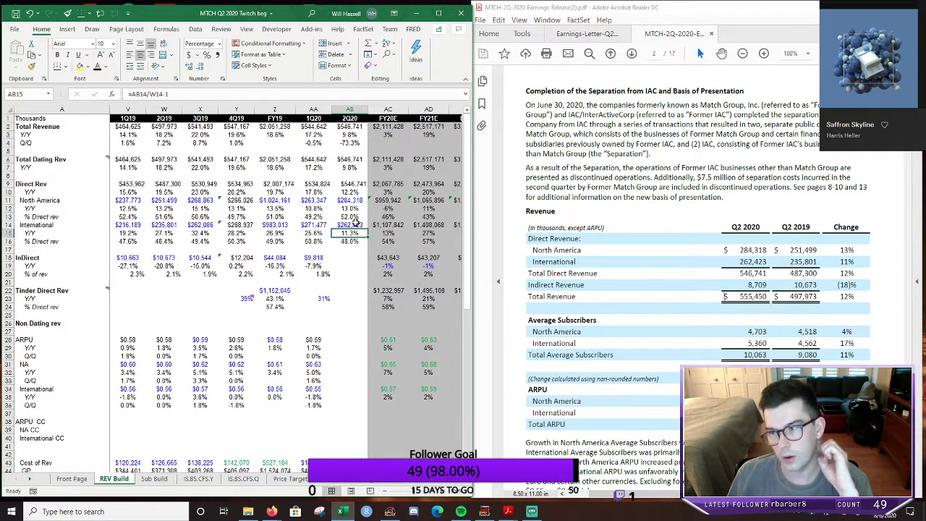
- Enter 8709 as the 2Q20 InDirect revenue
{"action": "key", "text": "Down"}
{"action": "key", "text": "Down"}
{"action": "key", "text": "Down"}
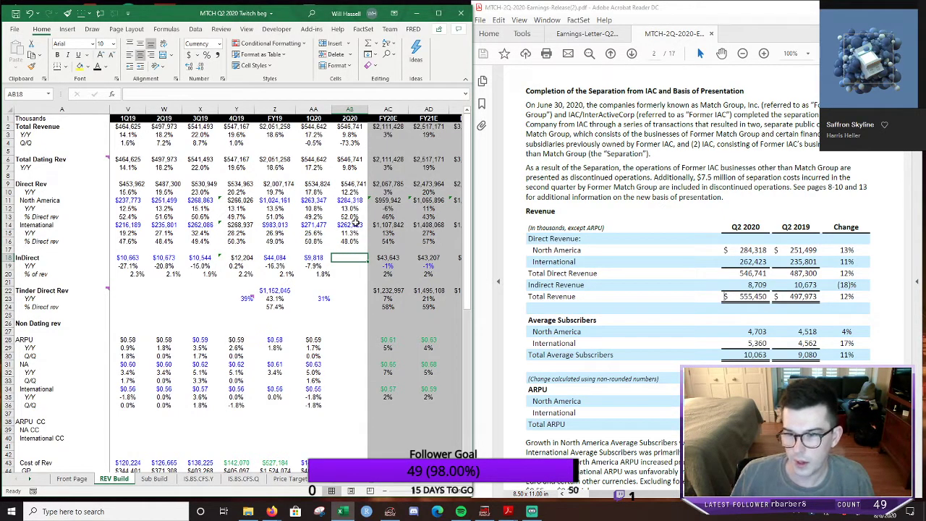
{"action": "type", "text": "8709"}
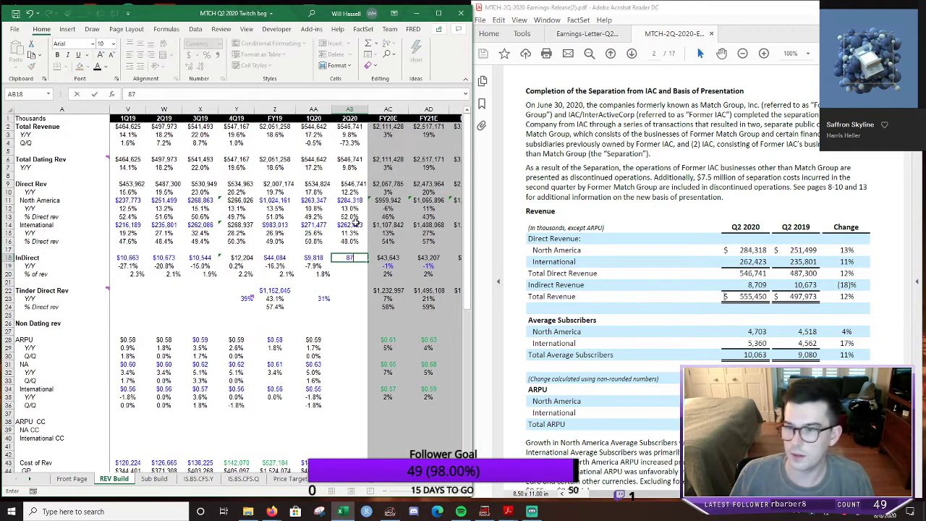
{"action": "key", "text": "Return"}
- Copy the InDirect Y/Y and % of rev formulas from 1Q20 into 2Q20 and check their references
{"action": "key", "text": "Left"}
{"action": "key", "text": "shift+Right"}
{"action": "key", "text": "shift+Down"}
{"action": "key", "text": "ctrl+r"}
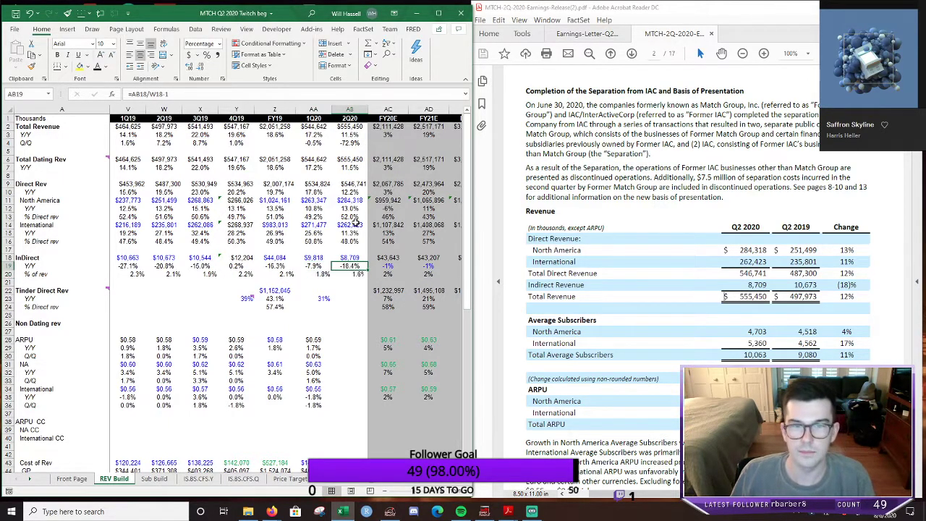
{"action": "key", "text": "Right"}
{"action": "key", "text": "Down"}
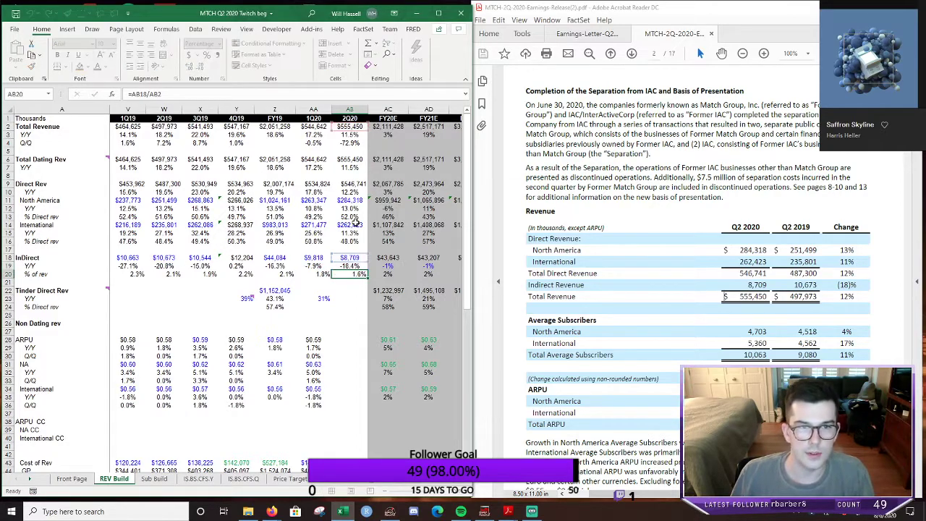
{"action": "key", "text": "Up"}
{"action": "key", "text": "Down"}
- Find Tinder's year-over-year growth in the release highlights and enter 15% as the 2Q20 Tinder Direct Rev Y/Y
{"action": "key", "text": "Down"}
{"action": "key", "text": "Down"}
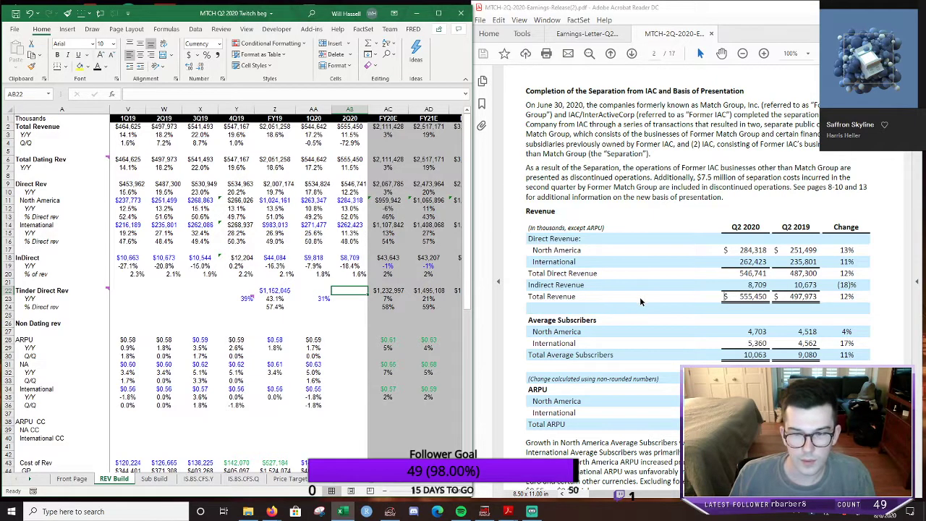
{"action": "scroll", "coordinate": [669, 244], "scroll_direction": "up", "scroll_amount": 10}
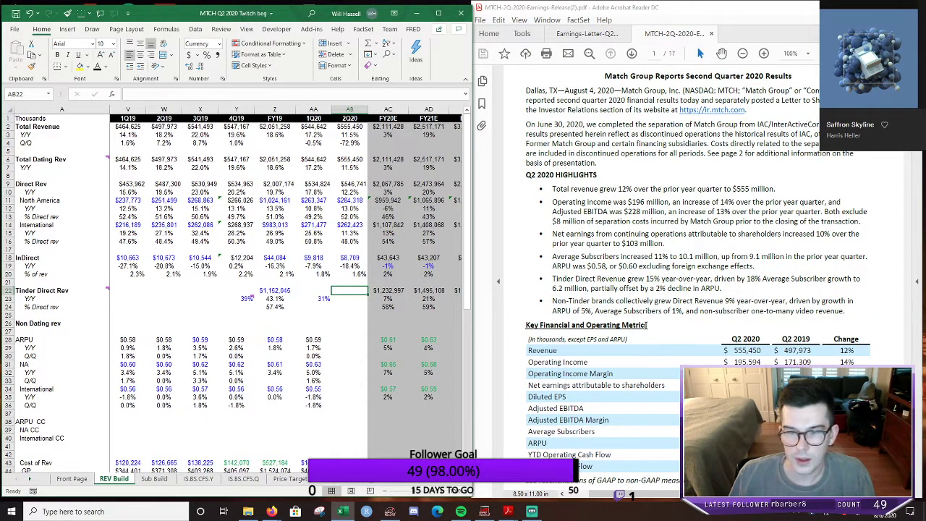
{"action": "left_click", "coordinate": [269, 298]}
{"action": "left_click", "coordinate": [348, 302]}
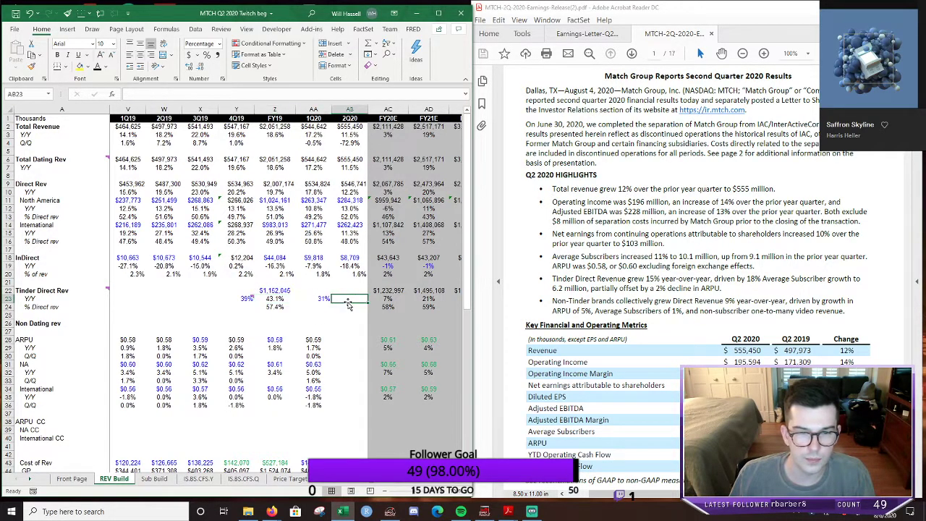
{"action": "type", "text": "15%"}
{"action": "key", "text": "Return"}
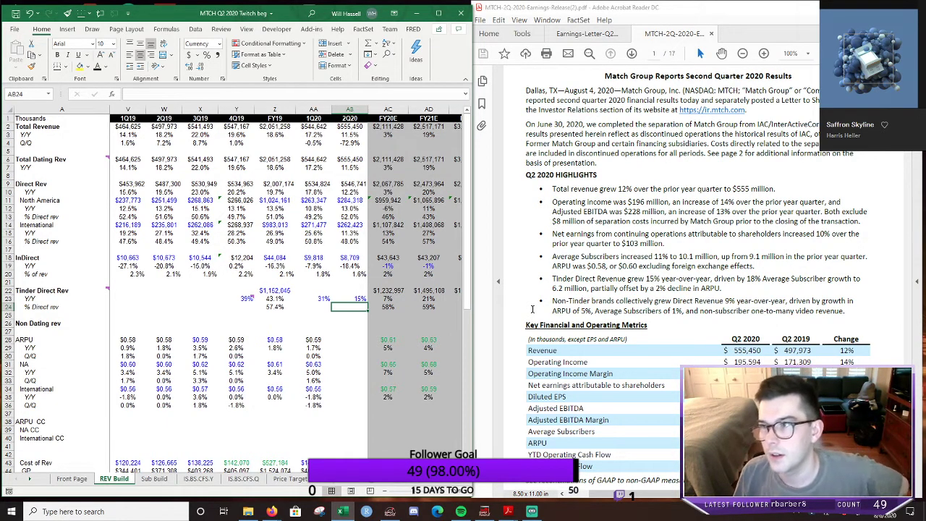
- Copy the NA ARPU Y/Y and Q/Q formulas from 1Q20 into 2Q20
{"action": "left_click", "coordinate": [335, 339]}
{"action": "left_click", "coordinate": [318, 338]}
{"action": "key", "text": "Down"}
{"action": "key", "text": "Down"}
{"action": "key", "text": "Down"}
{"action": "key", "text": "Down"}
{"action": "key", "text": "shift+Down"}
{"action": "key", "text": "shift+Right"}
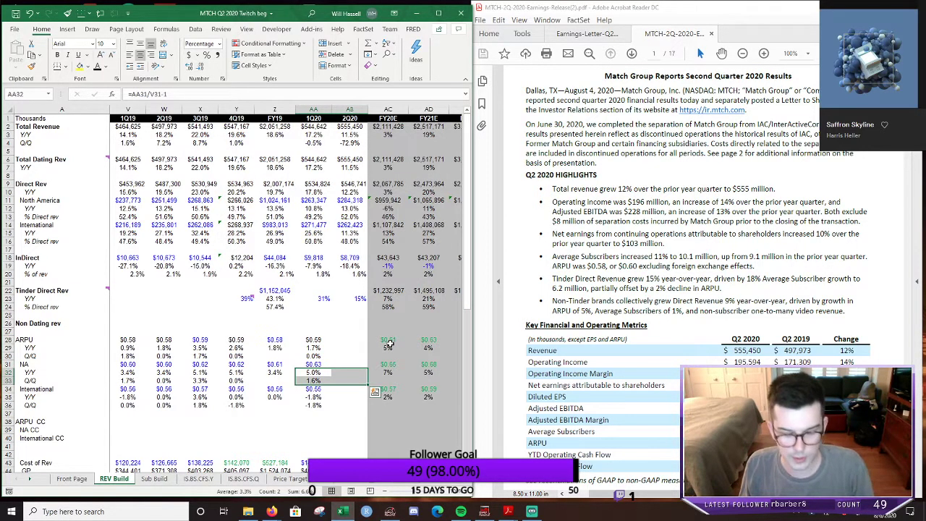
{"action": "key", "text": "ctrl+r"}
- Copy the International ARPU Y/Y and Q/Q formulas from 1Q20 into 2Q20
{"action": "key", "text": "Down"}
{"action": "key", "text": "Down"}
{"action": "key", "text": "Down"}
{"action": "key", "text": "shift+Down"}
{"action": "key", "text": "shift+Right"}
{"action": "key", "text": "ctrl+r"}
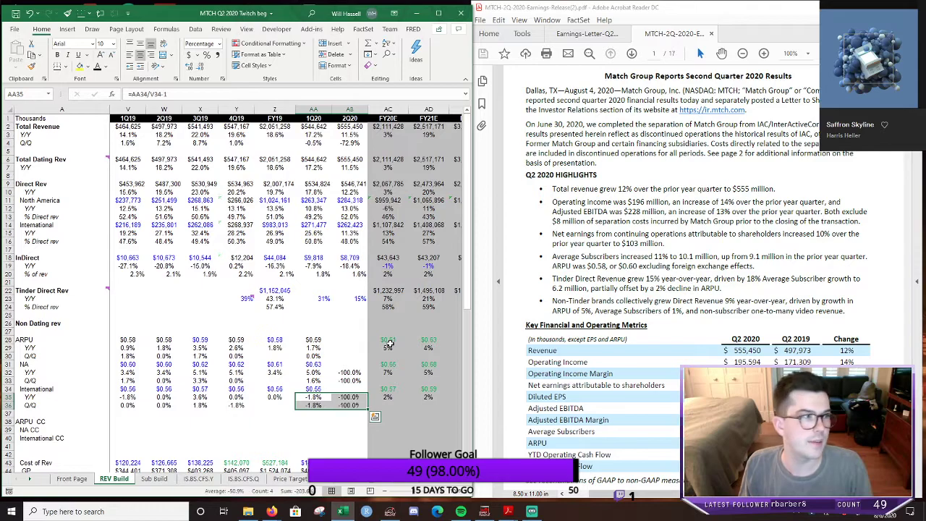
- Locate the ARPU table on page 2 of the release and enter 0.65 as the 2Q20 NA ARPU
{"action": "key", "text": "Right"}
{"action": "key", "text": "Up"}
{"action": "key", "text": "Up"}
{"action": "key", "text": "Up"}
{"action": "key", "text": "Up"}
{"action": "scroll", "coordinate": [606, 375], "scroll_direction": "down", "scroll_amount": 2}
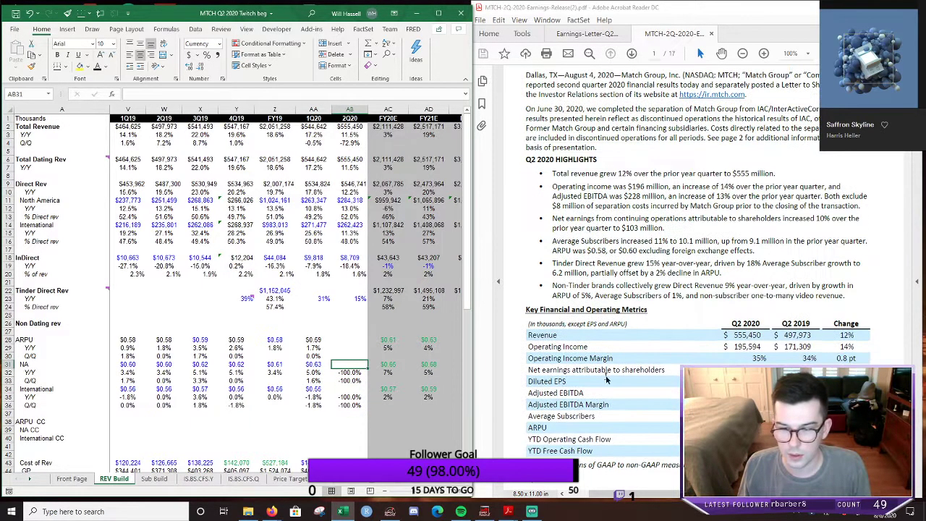
{"action": "scroll", "coordinate": [606, 375], "scroll_direction": "down", "scroll_amount": 1}
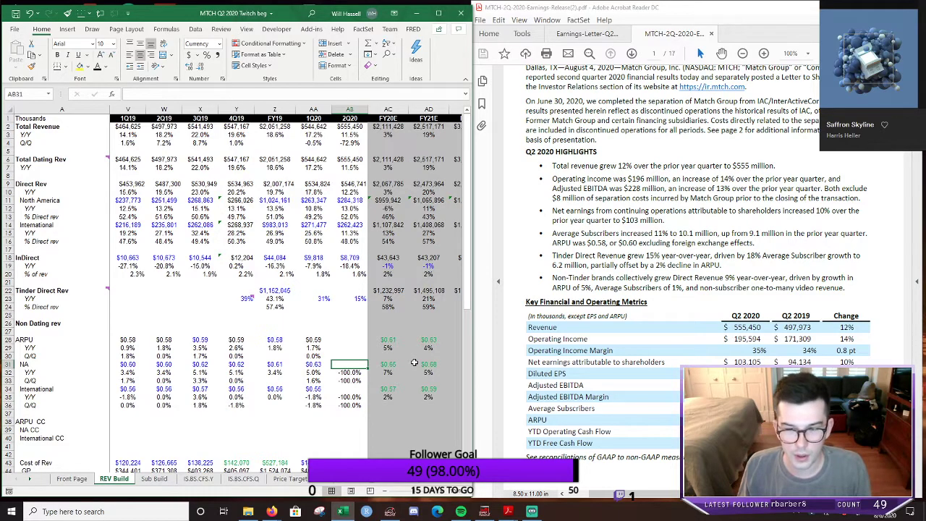
{"action": "scroll", "coordinate": [725, 319], "scroll_direction": "down", "scroll_amount": 4}
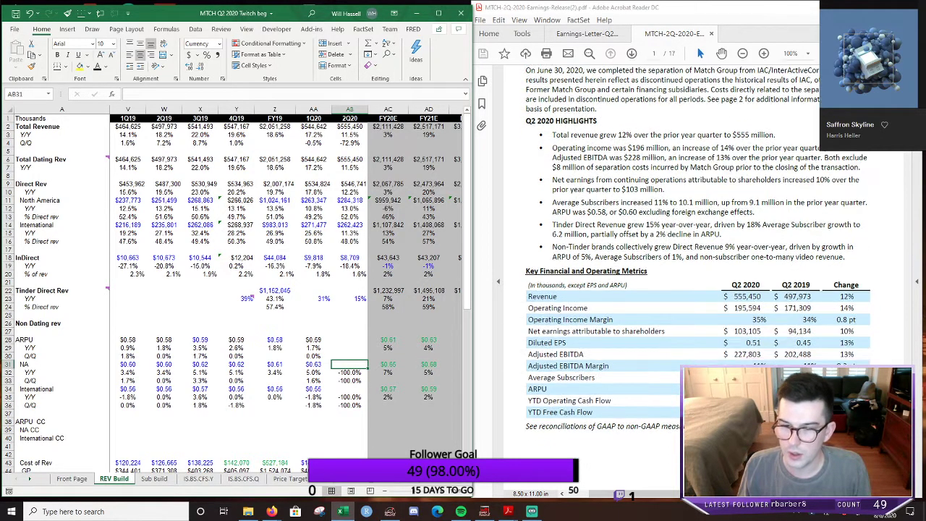
{"action": "left_click", "coordinate": [632, 53]}
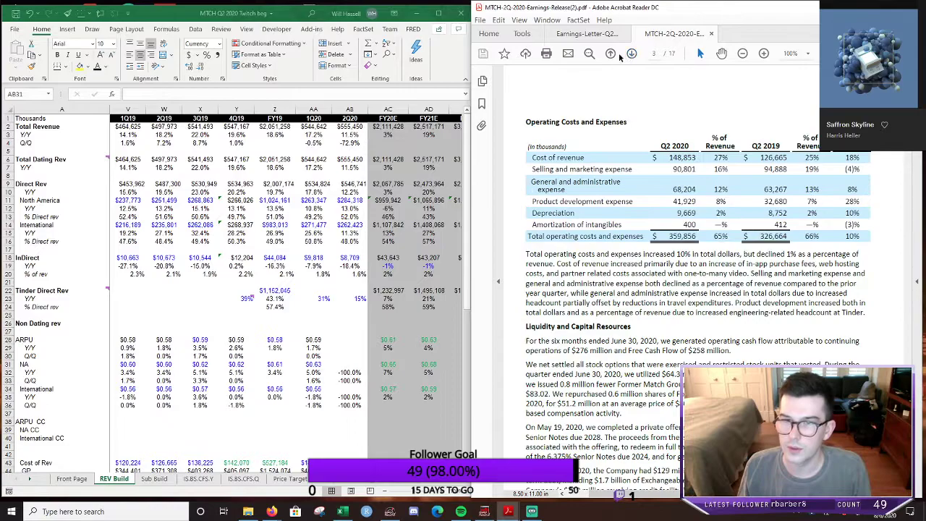
{"action": "left_click", "coordinate": [610, 54]}
{"action": "scroll", "coordinate": [544, 370], "scroll_direction": "down", "scroll_amount": 2}
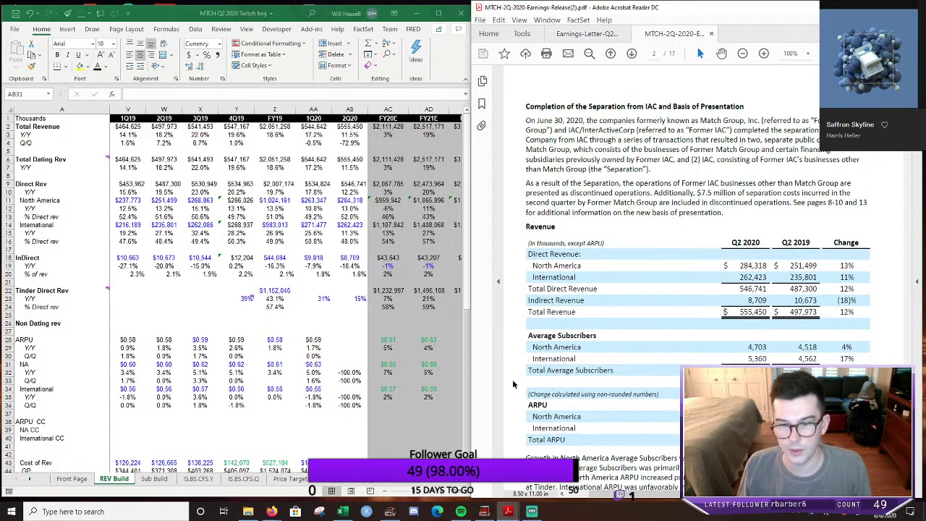
{"action": "left_click", "coordinate": [333, 366]}
{"action": "scroll", "coordinate": [390, 355], "scroll_direction": "down", "scroll_amount": 3}
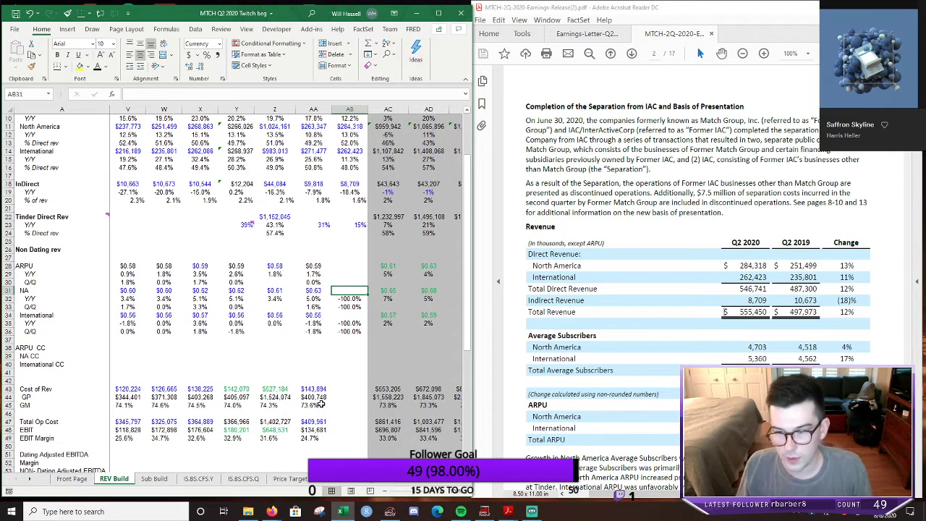
{"action": "type", "text": "0.65"}
{"action": "key", "text": "Return"}
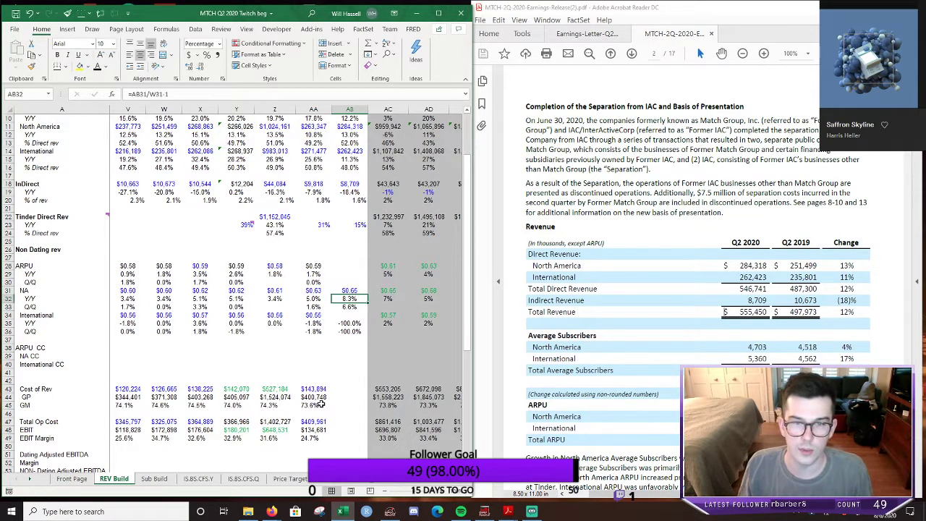
- Enter 0.53 as the 2Q20 International ARPU
{"action": "key", "text": "Down"}
{"action": "key", "text": "Down"}
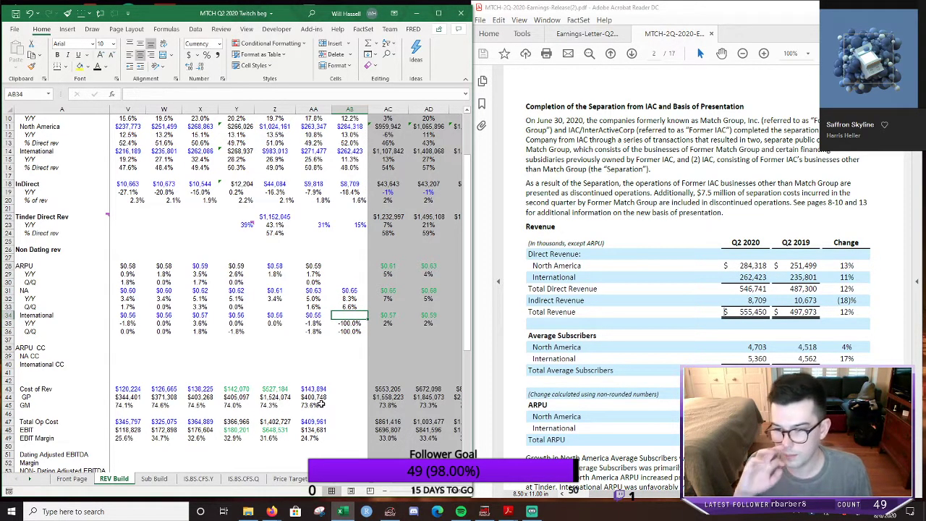
{"action": "type", "text": "0.53"}
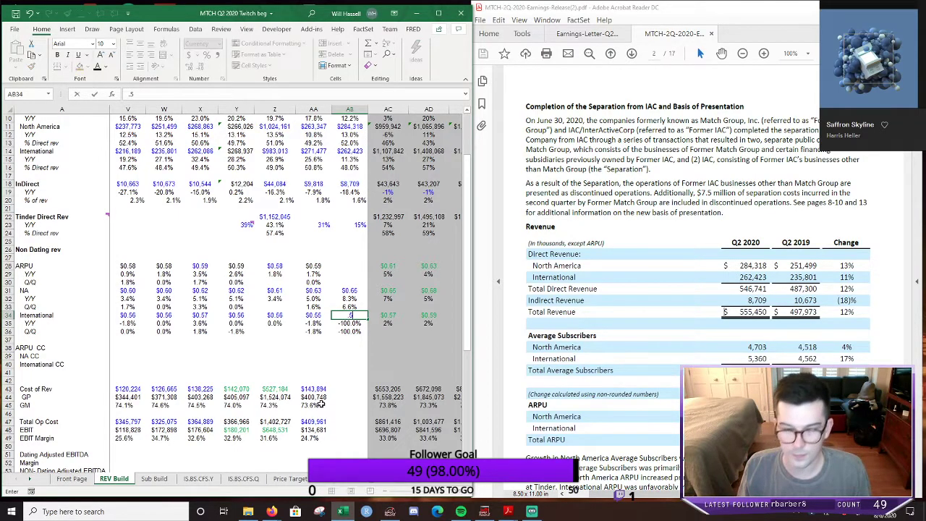
{"action": "key", "text": "Return"}
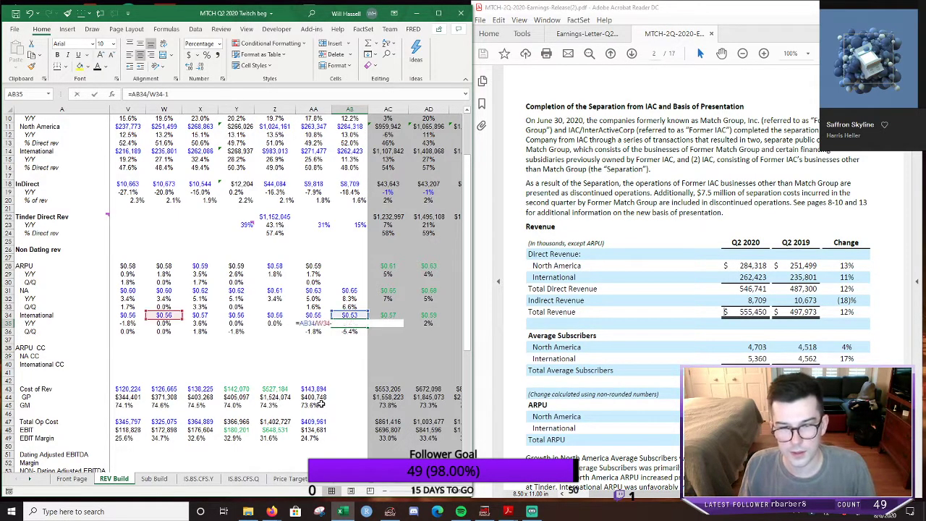
- Check the cell references of the 2Q20 International ARPU Y/Y and Q/Q formulas
{"action": "key", "text": "Up"}
{"action": "key", "text": "ctrl+c"}
{"action": "key", "text": "Down"}
{"action": "key", "text": "F2"}
{"action": "key", "text": "Escape"}
{"action": "key", "text": "Down"}
{"action": "key", "text": "F2"}
{"action": "key", "text": "Escape"}
- Check the cell references of the 2Q20 NA ARPU Y/Y and Q/Q formulas
{"action": "key", "text": "Up"}
{"action": "key", "text": "Up"}
{"action": "key", "text": "Up"}
{"action": "key", "text": "Up"}
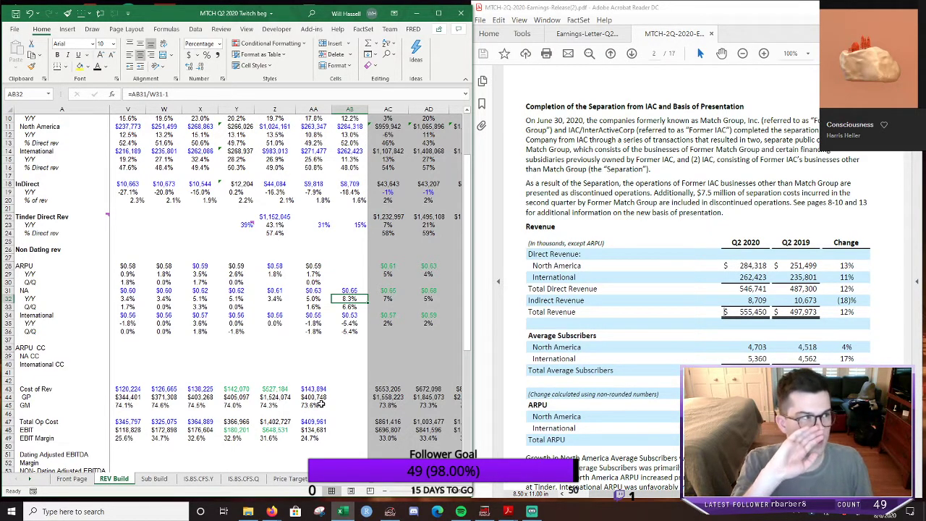
{"action": "key", "text": "F2"}
{"action": "key", "text": "Escape"}
{"action": "key", "text": "Down"}
{"action": "key", "text": "F2"}
{"action": "key", "text": "Escape"}
{"action": "key", "text": "Up"}
{"action": "key", "text": "F2"}
{"action": "key", "text": "Escape"}
{"action": "key", "text": "Down"}
{"action": "key", "text": "F2"}
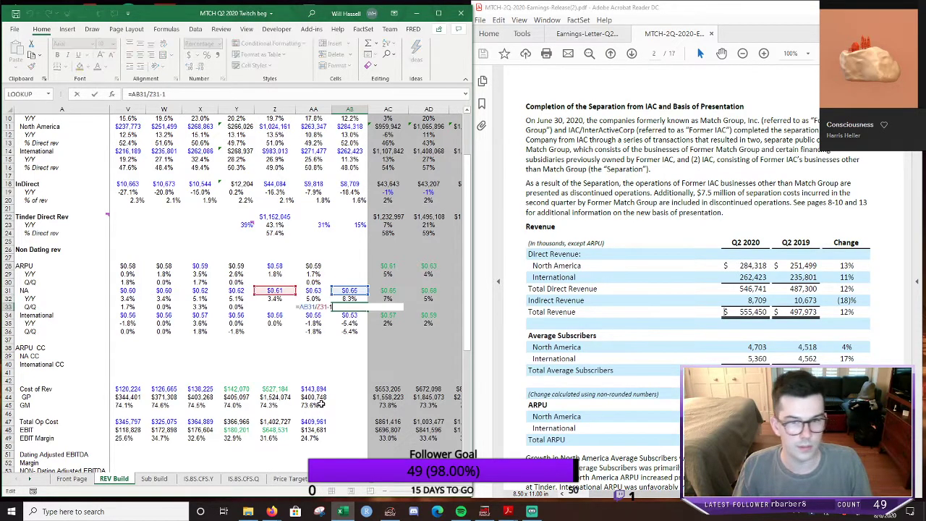
{"action": "key", "text": "Escape"}
{"action": "key", "text": "Up"}
{"action": "key", "text": "F2"}
{"action": "key", "text": "Escape"}
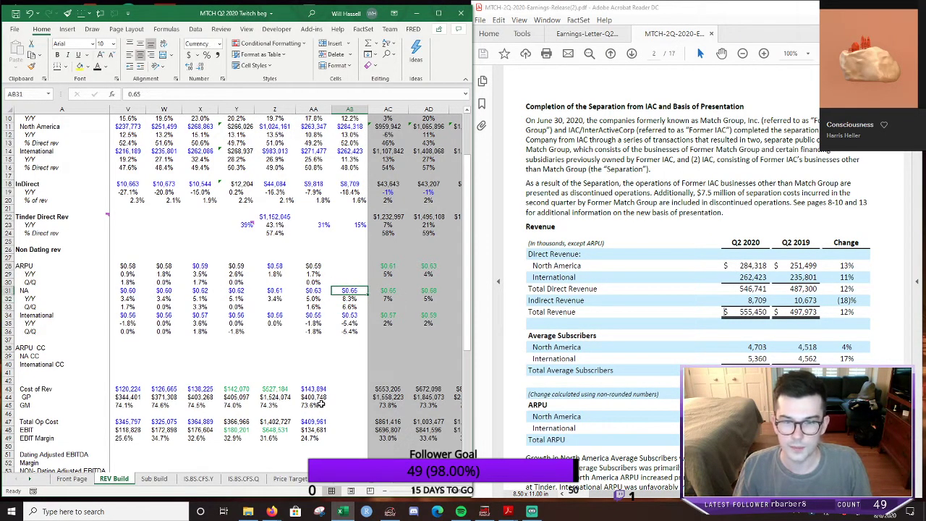
{"action": "key", "text": "F2"}
{"action": "key", "text": "Escape"}
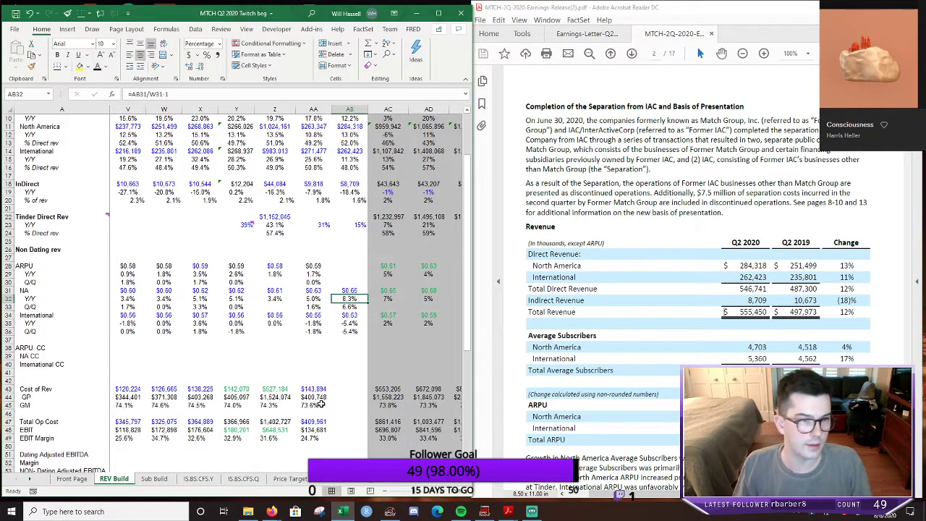
- Copy the total ARPU average formula from 1Q20 into 2Q20
{"action": "key", "text": "Up"}
{"action": "key", "text": "Up"}
{"action": "key", "text": "Up"}
{"action": "key", "text": "Up"}
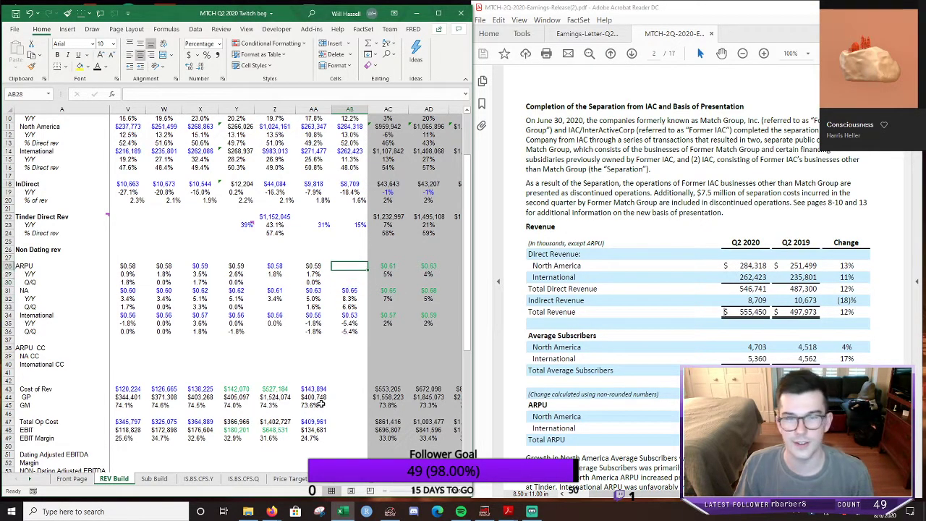
{"action": "key", "text": "Left"}
{"action": "key", "text": "shift+Right"}
{"action": "key", "text": "ctrl+r"}
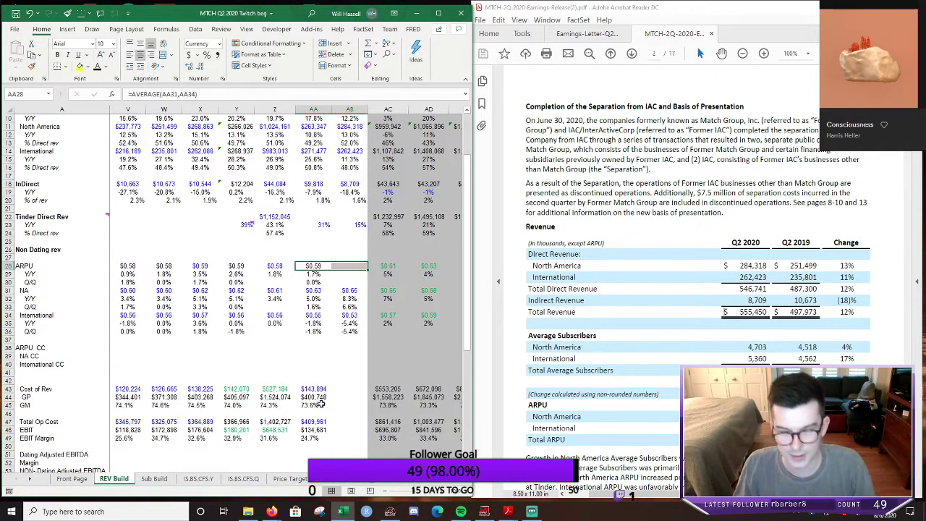
- Copy the total ARPU Y/Y and Q/Q formulas from 1Q20 into 2Q20 and check the 2Q20 ARPU average's references
{"action": "key", "text": "Down"}
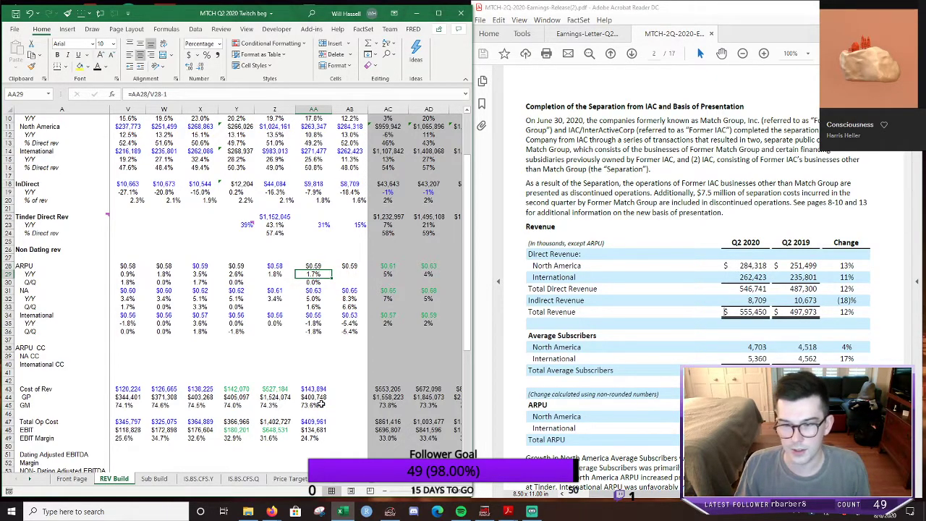
{"action": "key", "text": "shift+Down"}
{"action": "key", "text": "shift+Right"}
{"action": "key", "text": "Up"}
{"action": "key", "text": "Right"}
{"action": "key", "text": "F2"}
{"action": "key", "text": "Escape"}
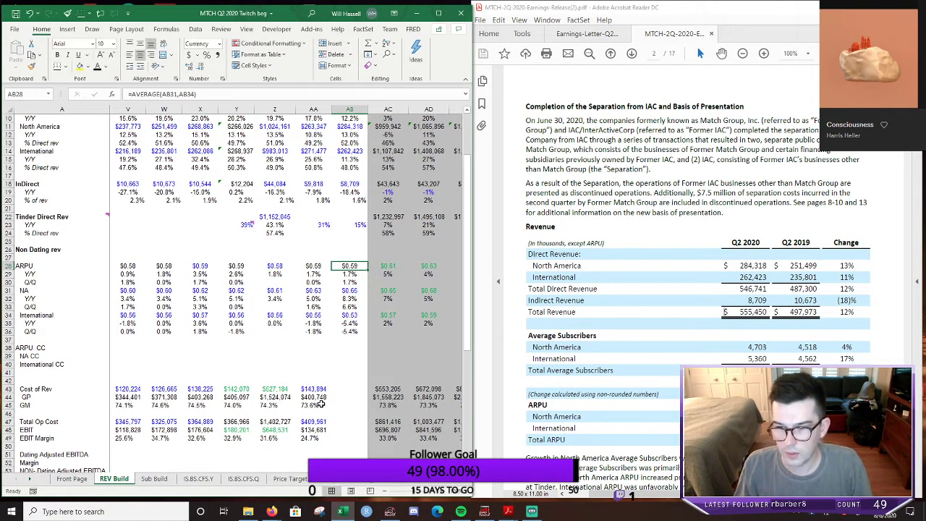
- Replace the 2Q20 total ARPU formula with the hardcoded 0.58 copied from FY19
{"action": "key", "text": "Left"}
{"action": "key", "text": "Left"}
{"action": "key", "text": "ctrl+c"}
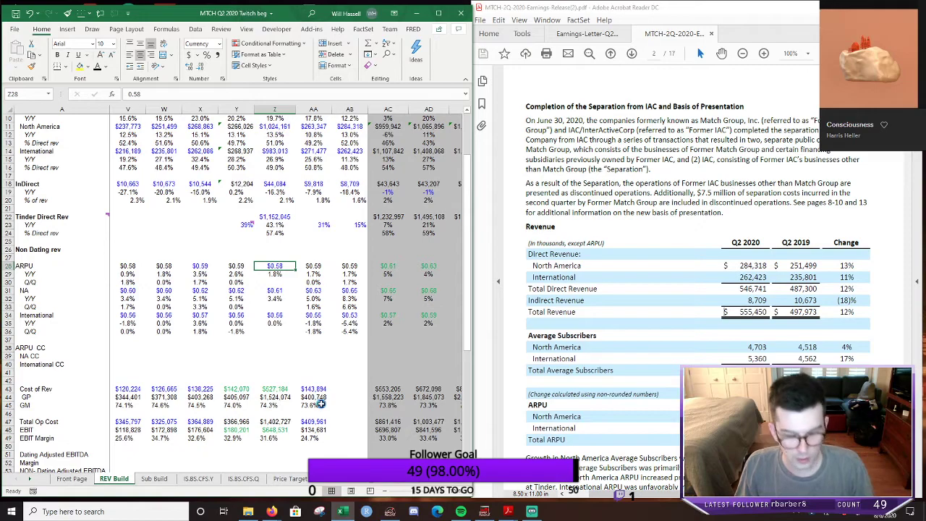
{"action": "key", "text": "Right"}
{"action": "key", "text": "Right"}
{"action": "key", "text": "ctrl+v"}
{"action": "key", "text": "Escape"}
- Check the cell references of the 2Q20 total ARPU Y/Y and Q/Q formulas
{"action": "key", "text": "Down"}
{"action": "key", "text": "Up"}
{"action": "key", "text": "Down"}
{"action": "key", "text": "F2"}
{"action": "key", "text": "Escape"}
{"action": "key", "text": "Down"}
{"action": "key", "text": "F2"}
{"action": "key", "text": "Escape"}
{"action": "key", "text": "Down"}
{"action": "key", "text": "Up"}
- Look over the key metrics on the release's first page and check the references of the 1Q20 GP and GM formulas
{"action": "scroll", "coordinate": [322, 405], "scroll_direction": "down", "scroll_amount": 3}
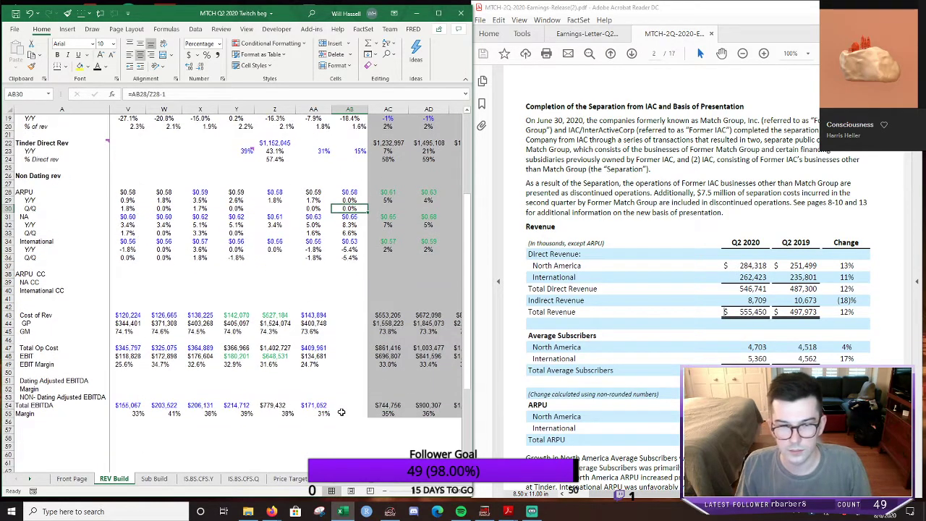
{"action": "left_click", "coordinate": [342, 323]}
{"action": "left_click", "coordinate": [505, 373]}
{"action": "scroll", "coordinate": [505, 373], "scroll_direction": "up", "scroll_amount": 5}
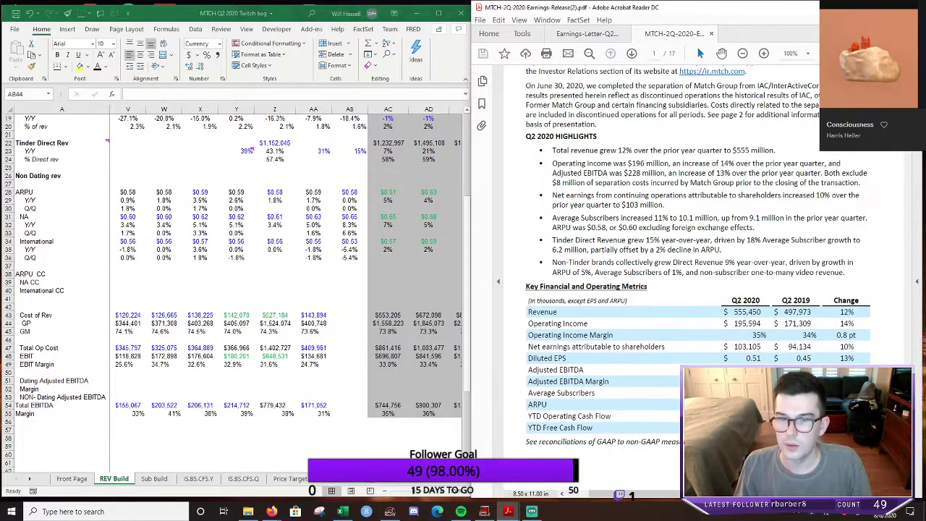
{"action": "key", "text": "alt+Tab"}
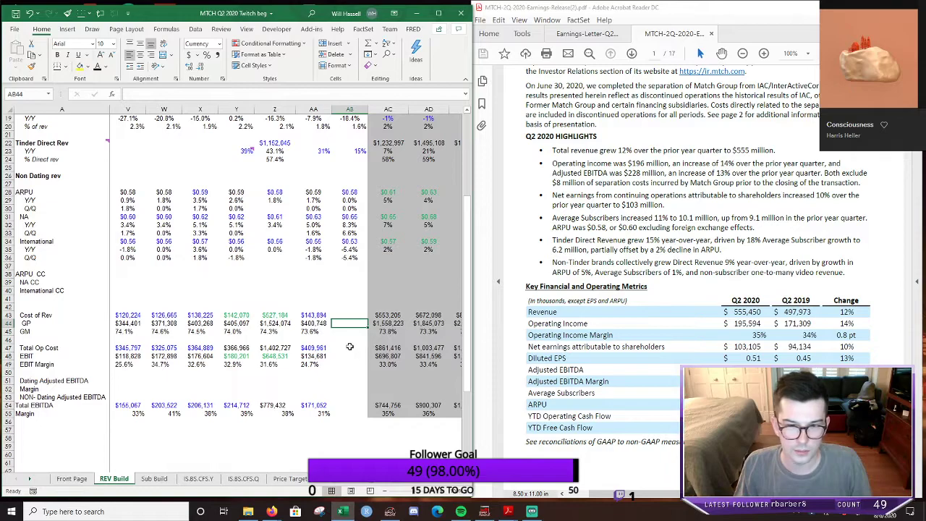
{"action": "key", "text": "Left"}
{"action": "key", "text": "F2"}
{"action": "key", "text": "Escape"}
{"action": "key", "text": "Down"}
{"action": "key", "text": "F2"}
{"action": "key", "text": "Escape"}
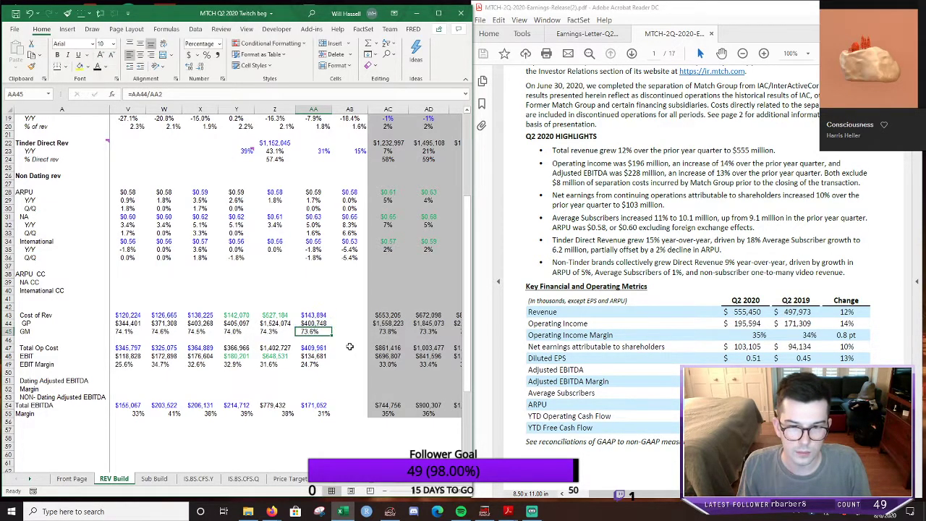
{"action": "key", "text": "F2"}
{"action": "key", "text": "Escape"}
{"action": "key", "text": "Up"}
{"action": "key", "text": "F2"}
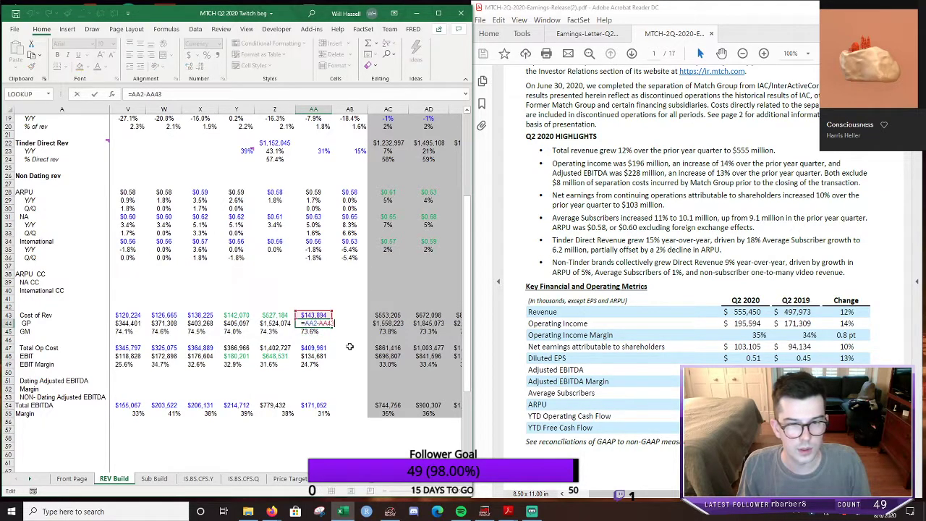
{"action": "key", "text": "Escape"}
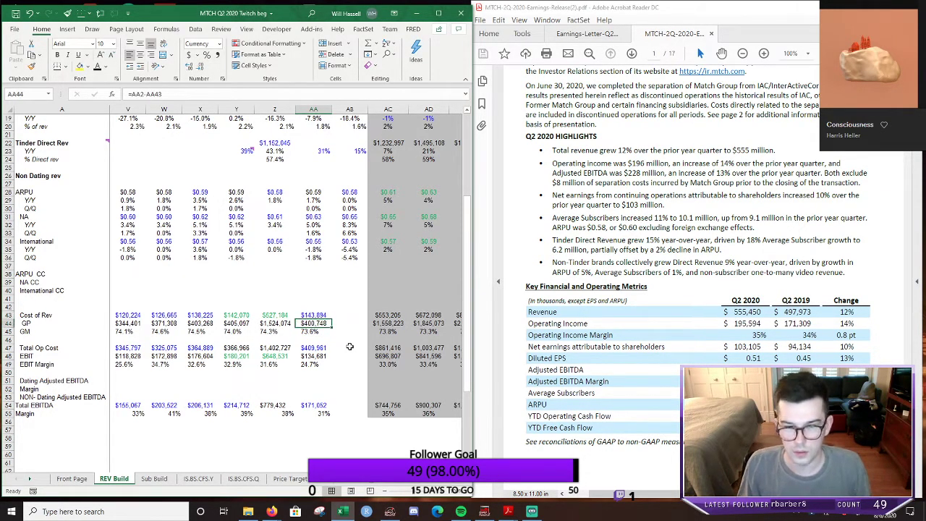
- Copy the GP and GM formulas from 1Q20 into 2Q20
{"action": "key", "text": "shift+Down"}
{"action": "key", "text": "shift+Right"}
{"action": "key", "text": "ctrl+r"}
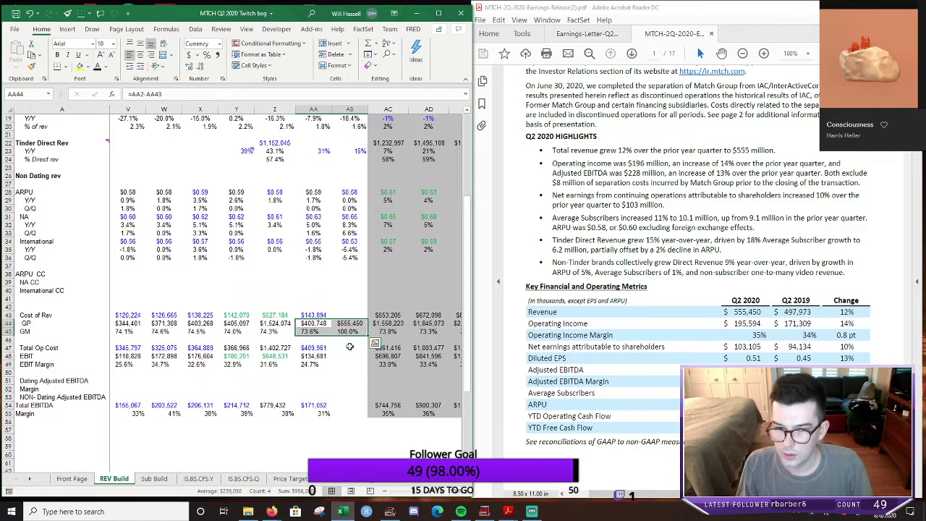
{"action": "key", "text": "Right"}
{"action": "key", "text": "Up"}
- Copy the EBIT and EBIT Margin formulas from 1Q20 into 2Q20
{"action": "key", "text": "Down"}
{"action": "key", "text": "Down"}
{"action": "key", "text": "Down"}
{"action": "key", "text": "Down"}
{"action": "key", "text": "Down"}
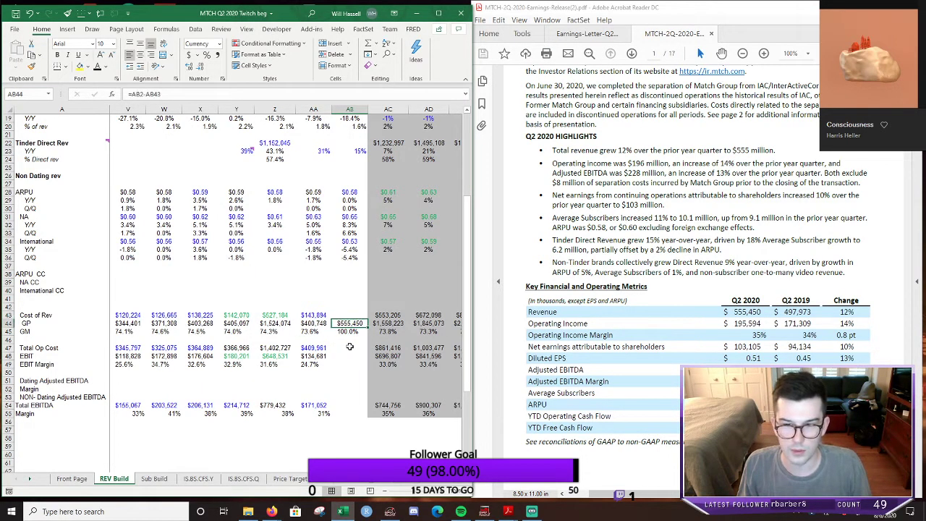
{"action": "key", "text": "Left"}
{"action": "key", "text": "shift+Down"}
{"action": "key", "text": "shift+Right"}
{"action": "key", "text": "ctrl+r"}
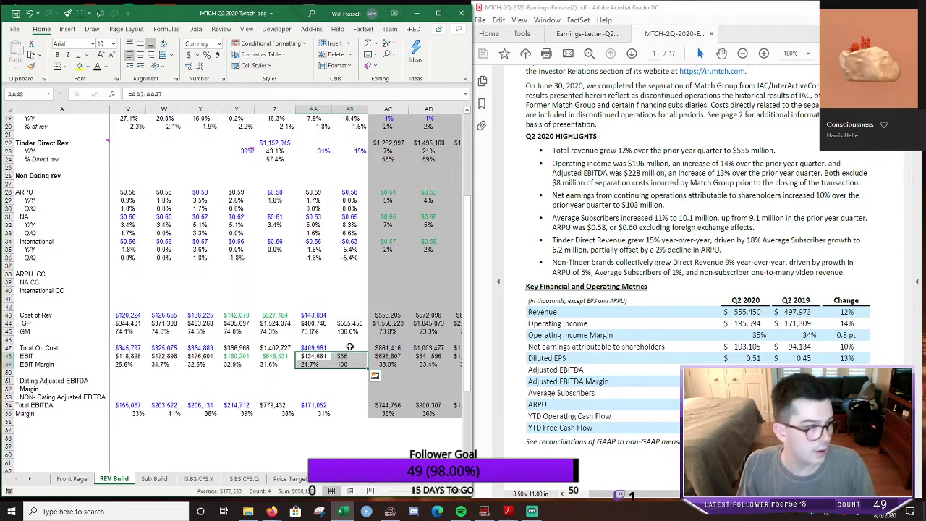
- Copy the Total EBITDA Margin formula from 1Q20 into 2Q20
{"action": "key", "text": "Down"}
{"action": "key", "text": "Down"}
{"action": "key", "text": "Down"}
{"action": "key", "text": "Down"}
{"action": "key", "text": "Down"}
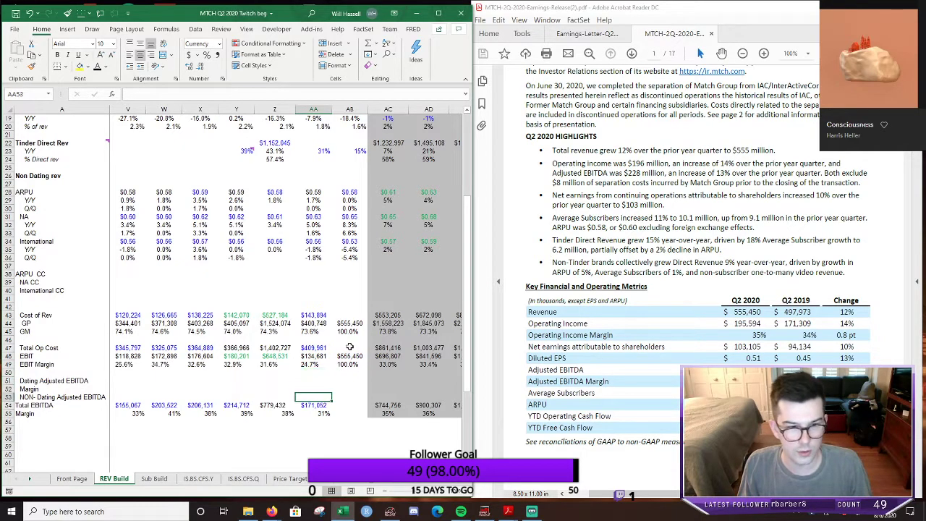
{"action": "key", "text": "Down"}
{"action": "key", "text": "Down"}
{"action": "key", "text": "shift+Right"}
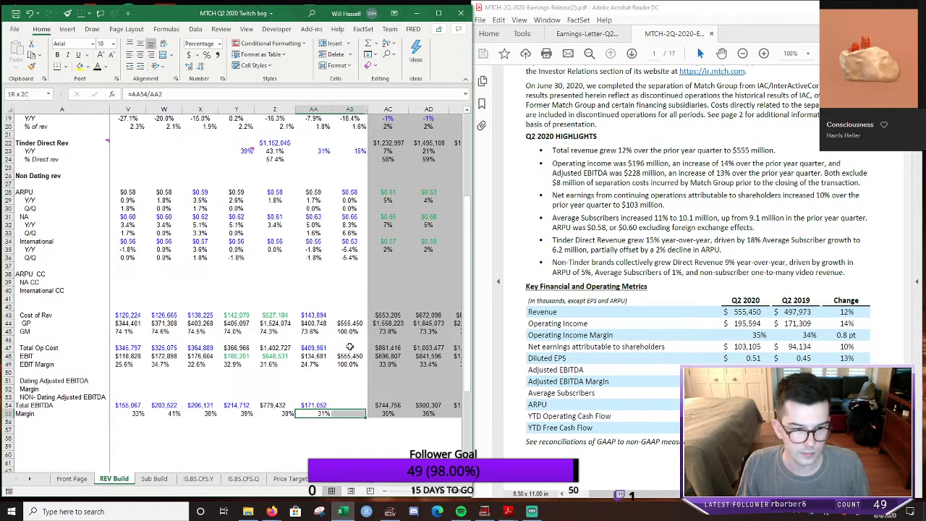
{"action": "key", "text": "ctrl+r"}
- Enter 227803 as the 2Q20 Total EBITDA
{"action": "key", "text": "ctrl+Right"}
{"action": "key", "text": "Up"}
{"action": "key", "text": "ctrl+Left"}
{"action": "key", "text": "Right"}
{"action": "key", "text": "Left"}
{"action": "key", "text": "Left"}
{"action": "key", "text": "Left"}
{"action": "key", "text": "Left"}
{"action": "key", "text": "Left"}
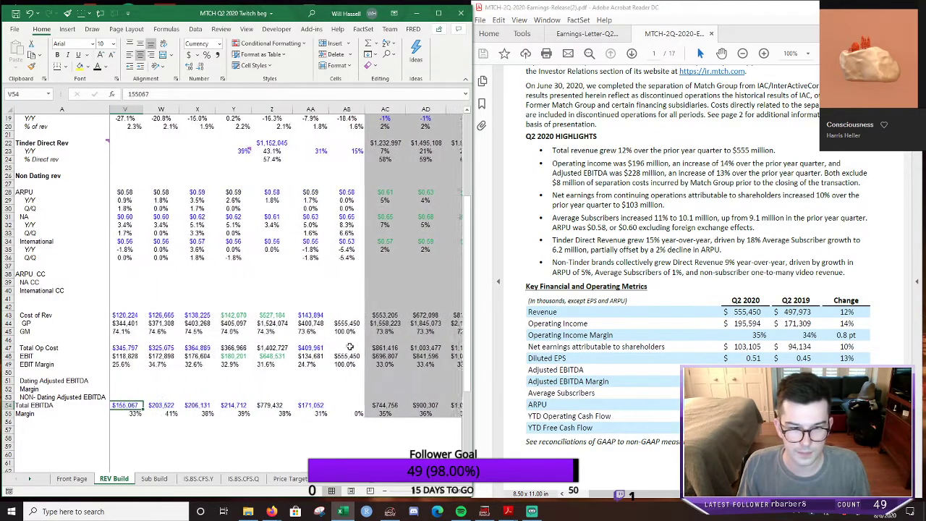
{"action": "key", "text": "Right"}
{"action": "key", "text": "Right"}
{"action": "key", "text": "Right"}
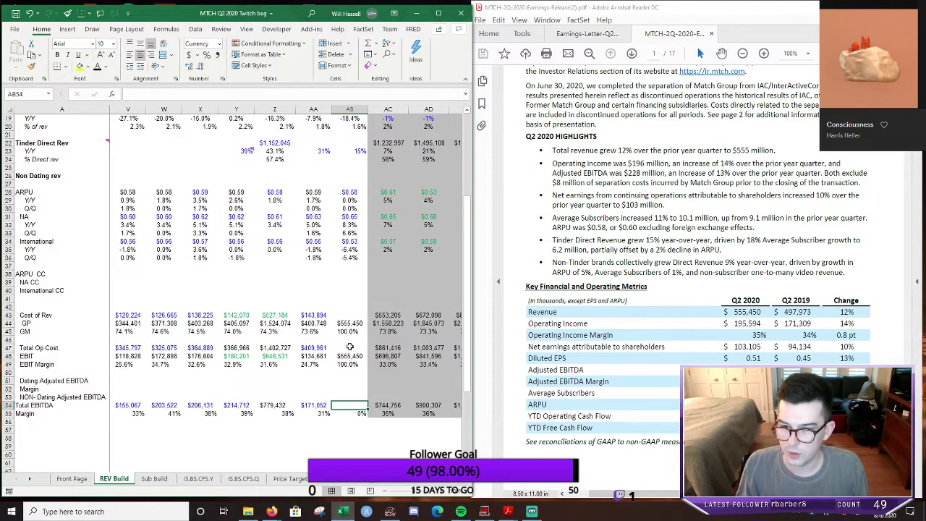
{"action": "type", "text": "227803"}
- Find the total operating costs in the earnings release's income statement and enter 359,856 as the 2Q20 Total Op Cost
{"action": "key", "text": "Up"}
{"action": "key", "text": "Up"}
{"action": "key", "text": "Up"}
{"action": "key", "text": "Up"}
{"action": "key", "text": "Up"}
{"action": "key", "text": "Up"}
{"action": "key", "text": "Up"}
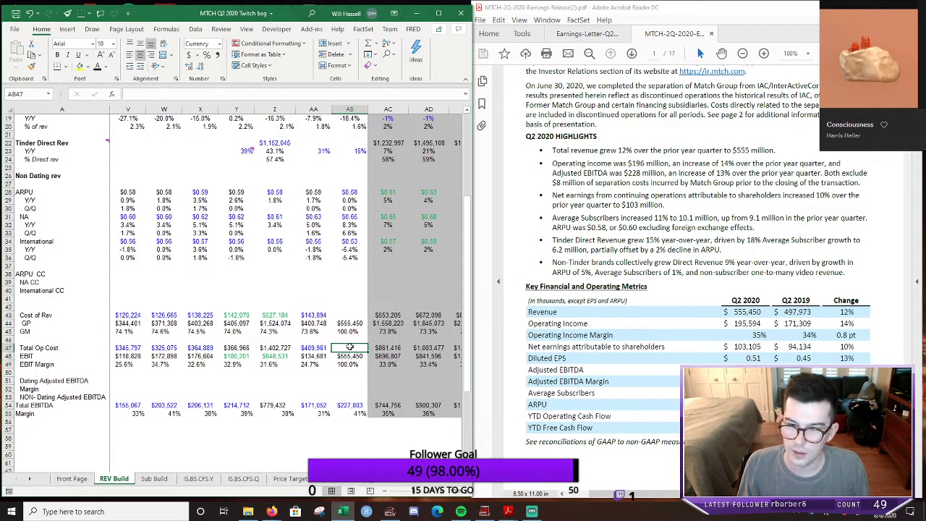
{"action": "left_click", "coordinate": [616, 432]}
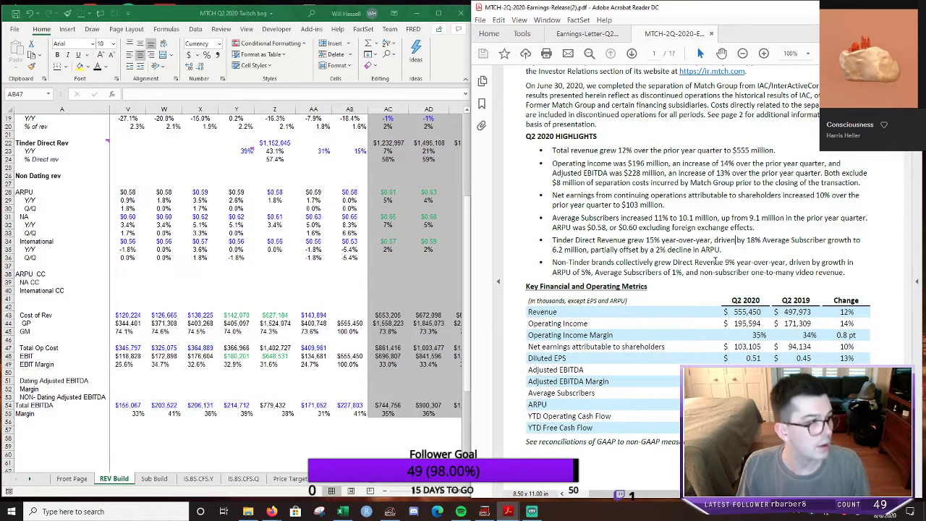
{"action": "scroll", "coordinate": [716, 262], "scroll_direction": "down", "scroll_amount": 10}
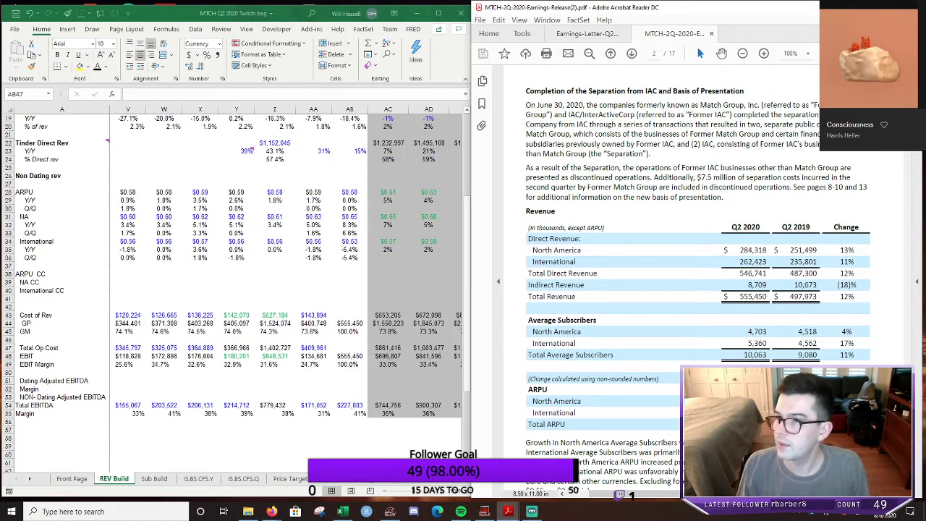
{"action": "scroll", "coordinate": [716, 275], "scroll_direction": "down", "scroll_amount": 10}
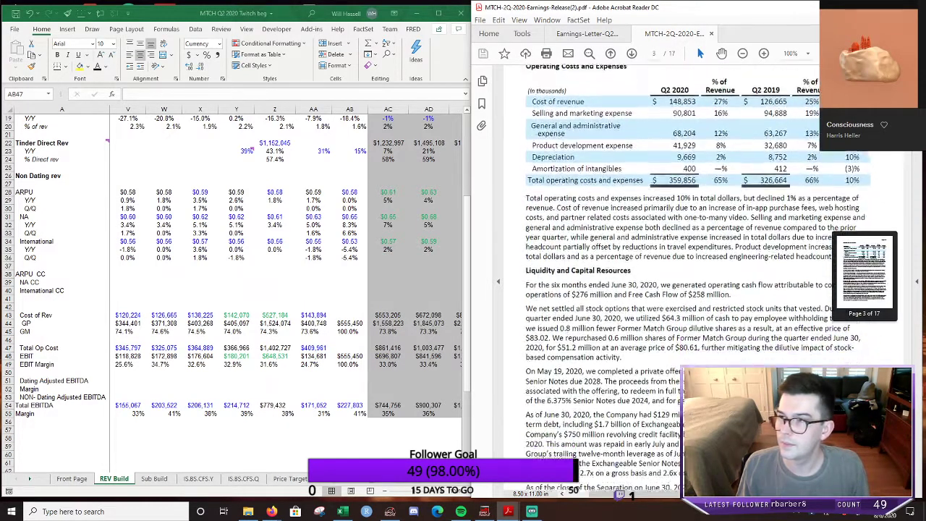
{"action": "scroll", "coordinate": [895, 163], "scroll_direction": "down", "scroll_amount": 10}
{"action": "scroll", "coordinate": [894, 163], "scroll_direction": "down", "scroll_amount": 5}
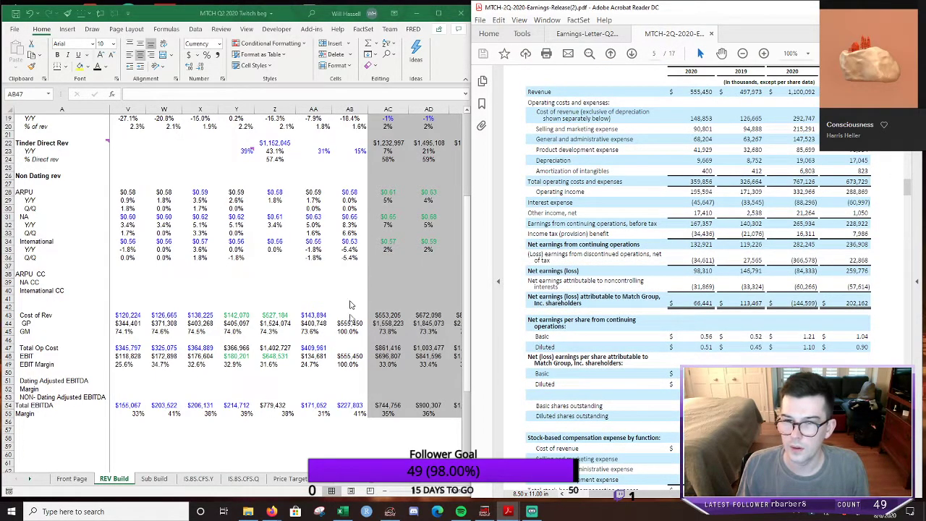
{"action": "left_click", "coordinate": [339, 348]}
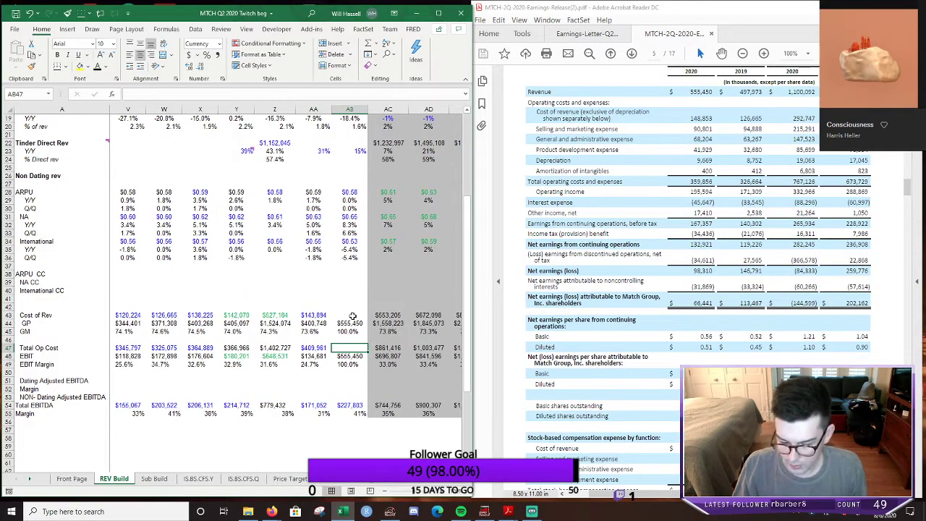
{"action": "type", "text": "359"}
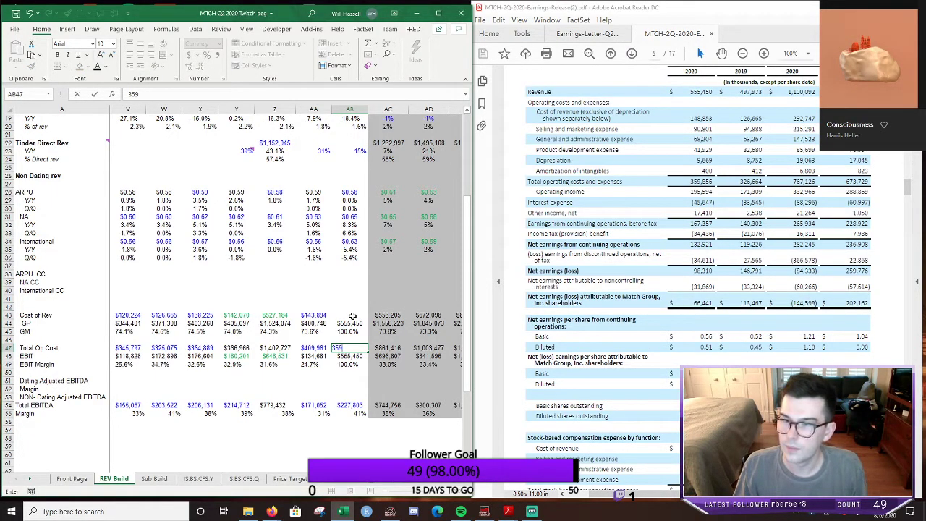
{"action": "type", "text": ",856"}
{"action": "key", "text": "Return"}
- Set the 2Q20 EBIT Margin formula to EBIT divided by Total Revenue and compare it with the 1Q20 formula
{"action": "key", "text": "Up"}
{"action": "key", "text": "Up"}
{"action": "key", "text": "Up"}
{"action": "key", "text": "Up"}
{"action": "key", "text": "Up"}
{"action": "key", "text": "Up"}
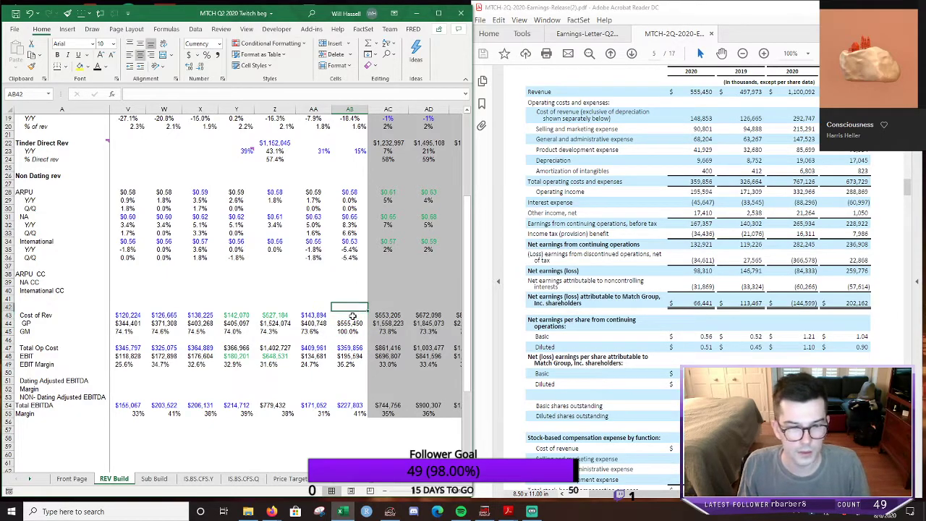
{"action": "key", "text": "Down"}
{"action": "key", "text": "Down"}
{"action": "key", "text": "Down"}
{"action": "key", "text": "Down"}
{"action": "key", "text": "Down"}
{"action": "key", "text": "Down"}
{"action": "key", "text": "Down"}
{"action": "type", "text": "="}
{"action": "key", "text": "Up"}
{"action": "type", "text": "/AB2"}
{"action": "key", "text": "Left"}
{"action": "scroll", "coordinate": [352, 316], "scroll_direction": "up", "scroll_amount": 6}
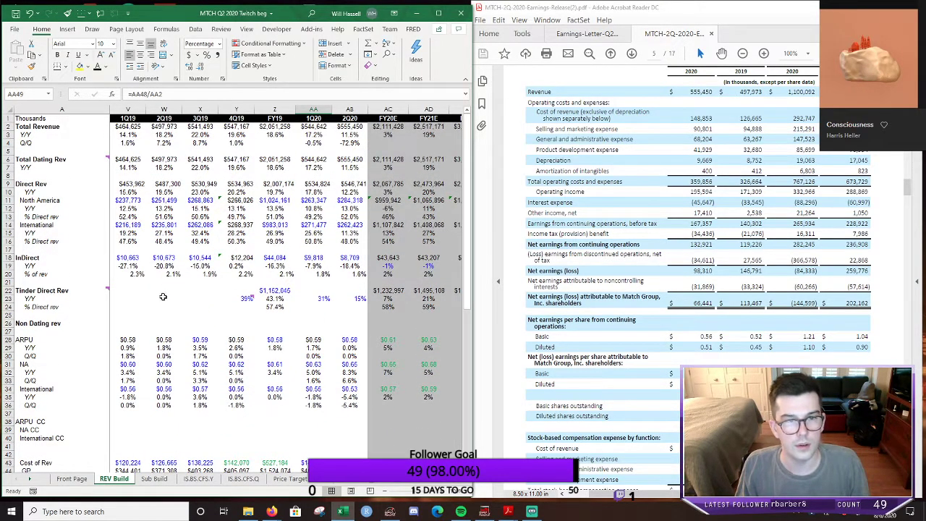
{"action": "scroll", "coordinate": [162, 297], "scroll_direction": "down", "scroll_amount": 5}
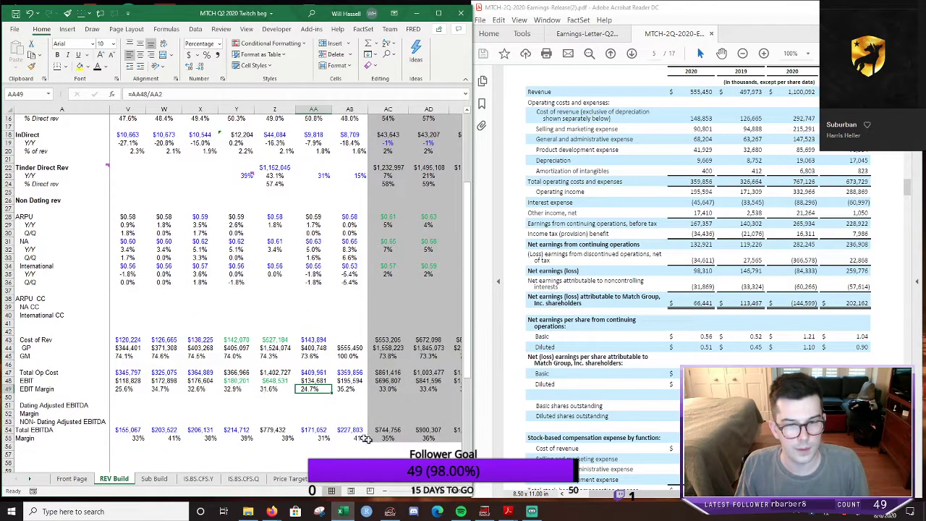
{"action": "left_click", "coordinate": [345, 389]}
- Enter 148,853 as the 2Q20 Cost of Rev
{"action": "left_click", "coordinate": [348, 339]}
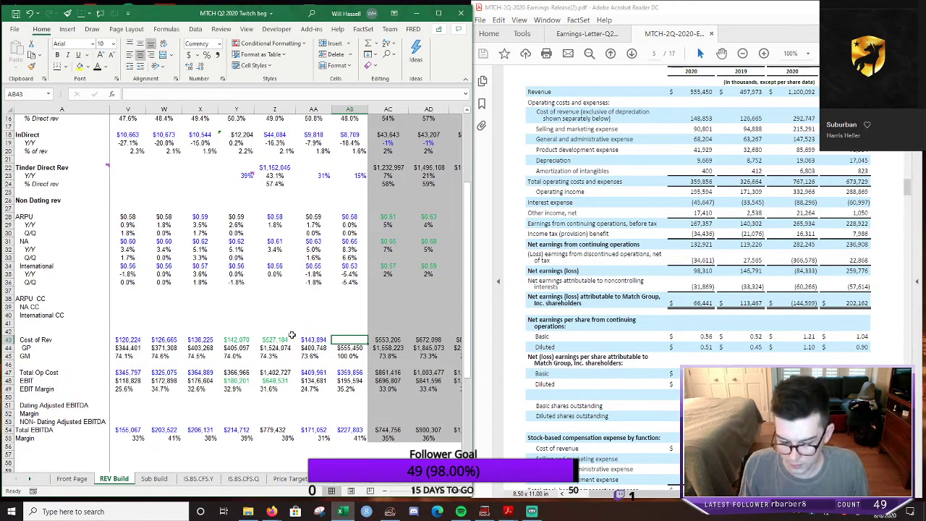
{"action": "type", "text": "148"}
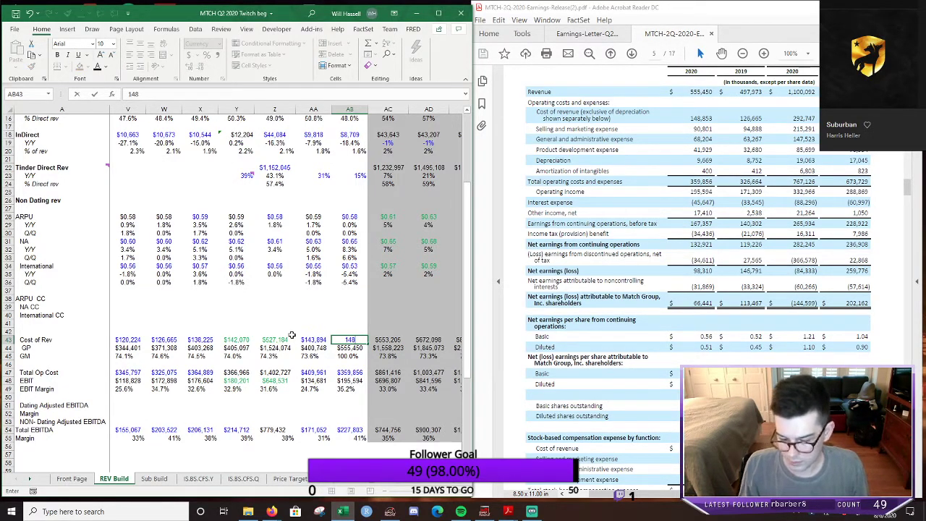
{"action": "type", "text": ",853"}
{"action": "key", "text": "Return"}
- Check the GP and GM formulas across the FY19 to 2Q20 columns
{"action": "key", "text": "Down"}
{"action": "key", "text": "Left"}
{"action": "key", "text": "Left"}
{"action": "key", "text": "Left"}
{"action": "key", "text": "Left"}
{"action": "key", "text": "Up"}
{"action": "key", "text": "Right"}
{"action": "key", "text": "Right"}
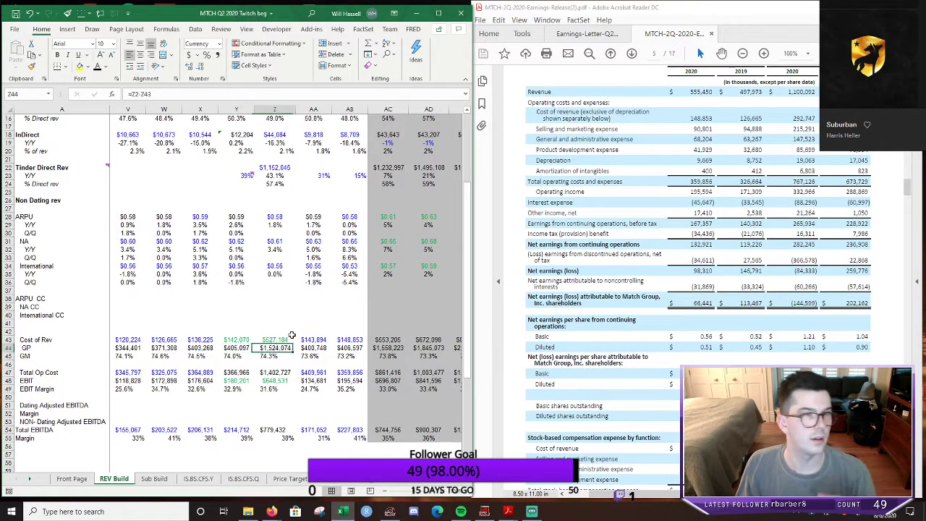
{"action": "key", "text": "Down"}
{"action": "key", "text": "Right"}
{"action": "key", "text": "Right"}
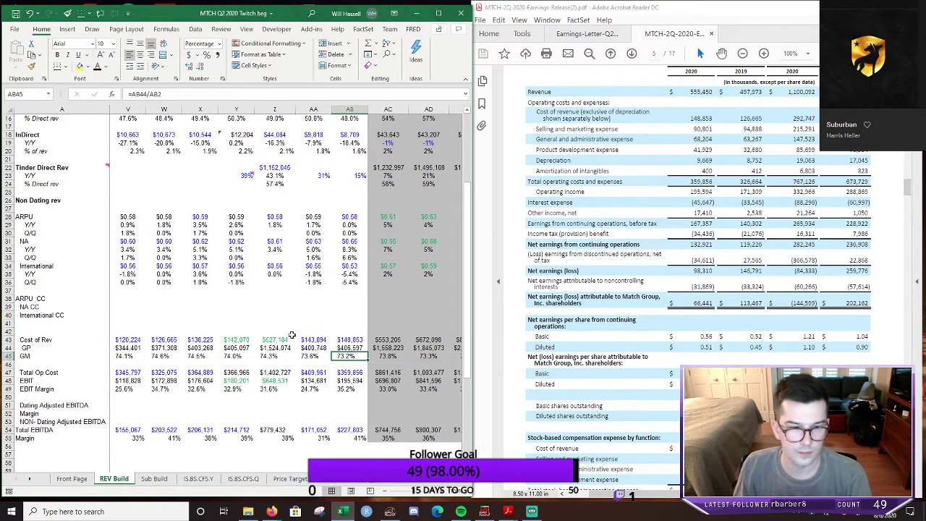
- Copy the 2Q20 Total Revenue Y/Y formula into the 2Q20 Direct Rev Y/Y row
{"action": "scroll", "coordinate": [292, 335], "scroll_direction": "up", "scroll_amount": 4}
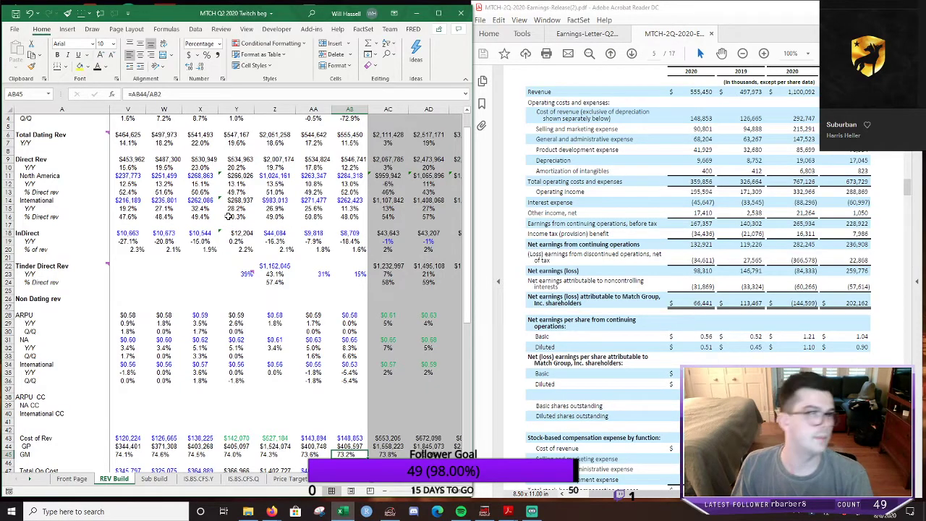
{"action": "scroll", "coordinate": [289, 188], "scroll_direction": "up", "scroll_amount": 1}
{"action": "left_click", "coordinate": [362, 143]}
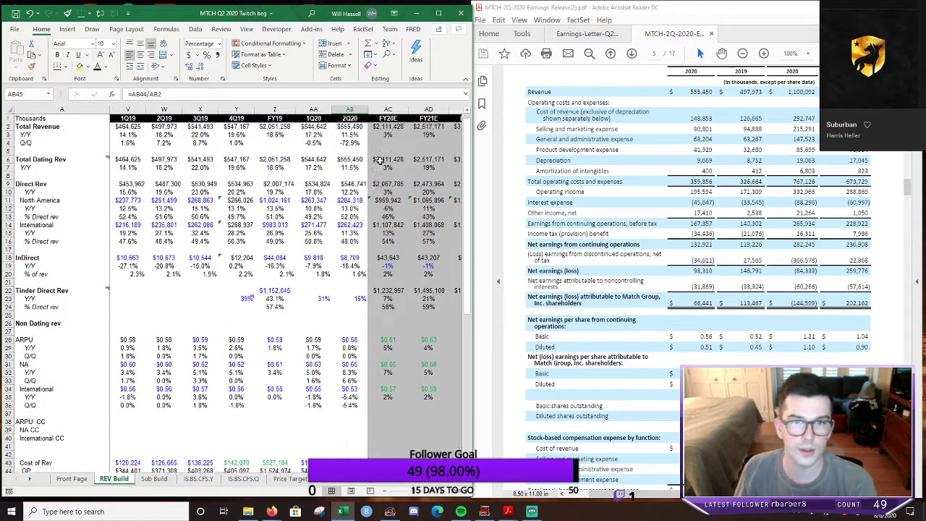
{"action": "left_click", "coordinate": [359, 134]}
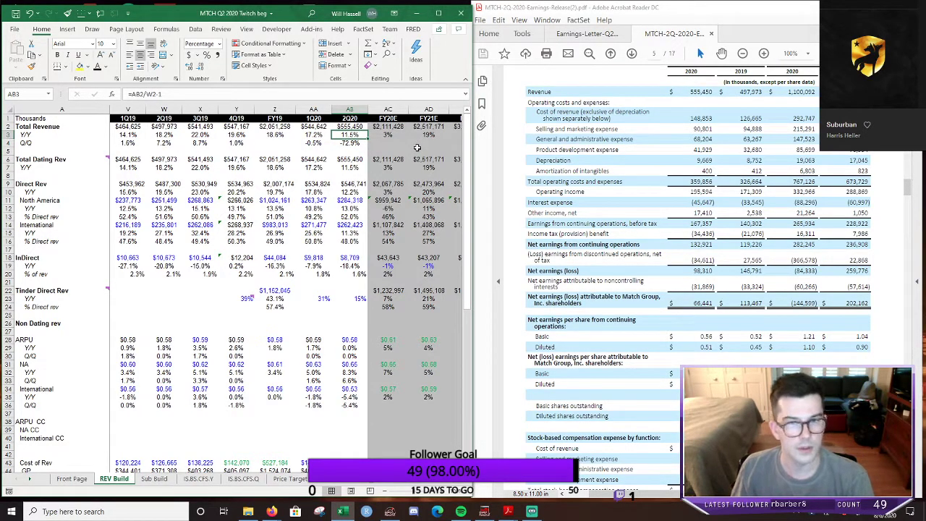
{"action": "key", "text": "ctrl+c"}
{"action": "left_click", "coordinate": [350, 191]}
{"action": "key", "text": "Return"}
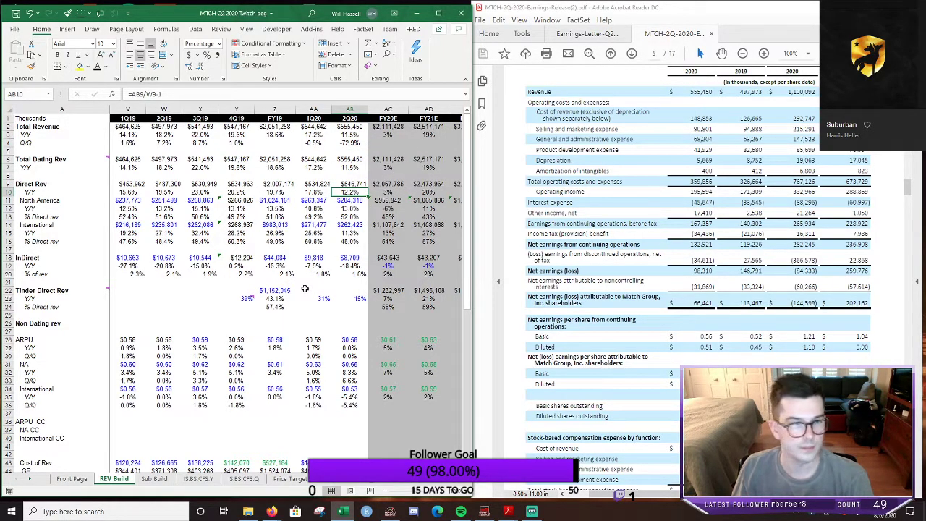
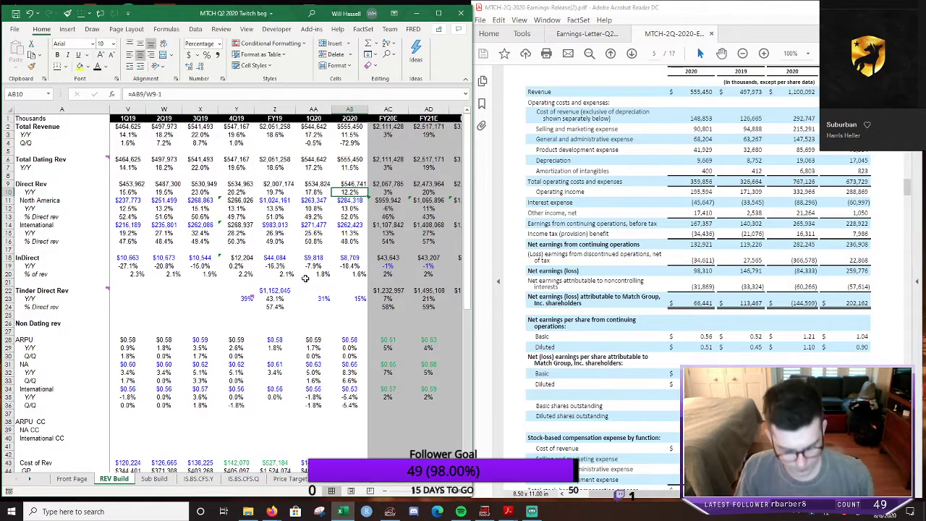
- Review the price targets on the Front Page sheet and the 2Q20 column of the Sub Build sheet
{"action": "key", "text": "ctrl+Page_Up"}
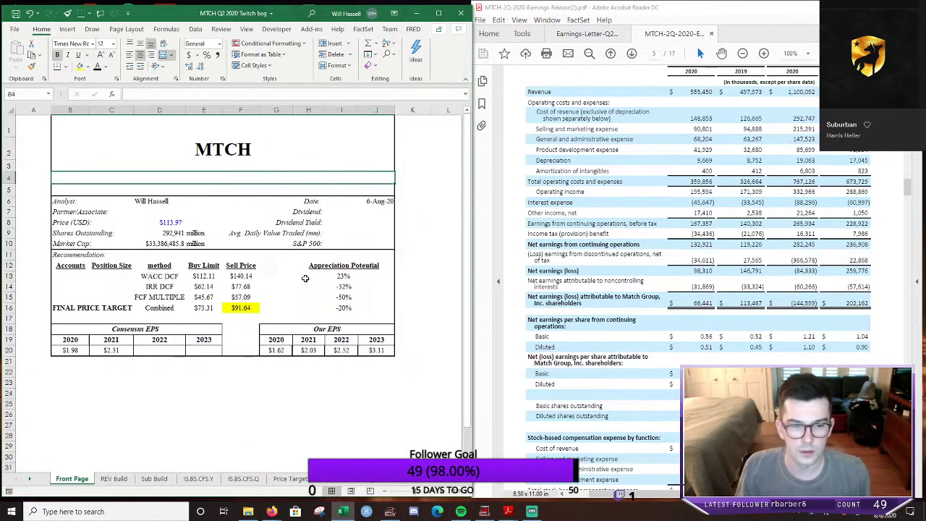
{"action": "key", "text": "ctrl+Page_Down"}
{"action": "key", "text": "ctrl+Page_Down"}
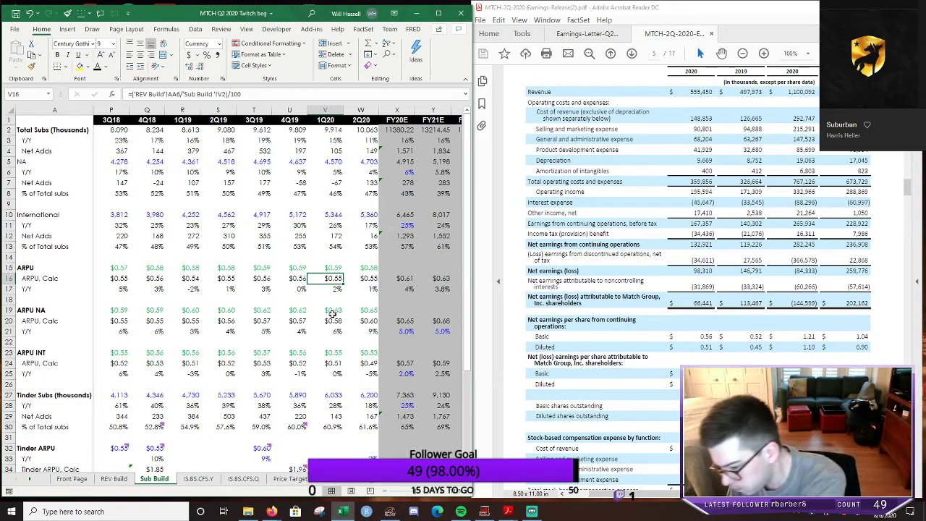
{"action": "key", "text": "ctrl+Page_Up"}
{"action": "key", "text": "ctrl+Page_Up"}
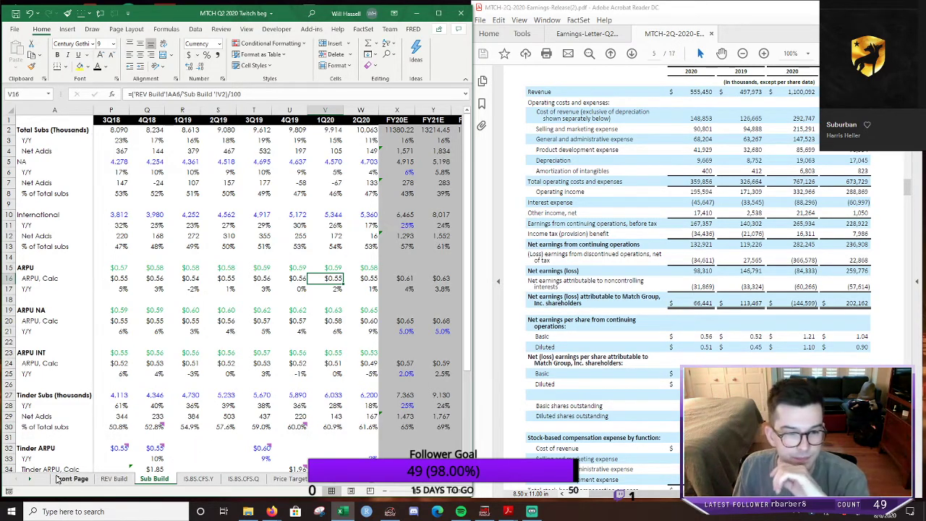
{"action": "key", "text": "ctrl+Page_Down"}
{"action": "key", "text": "ctrl+Page_Down"}
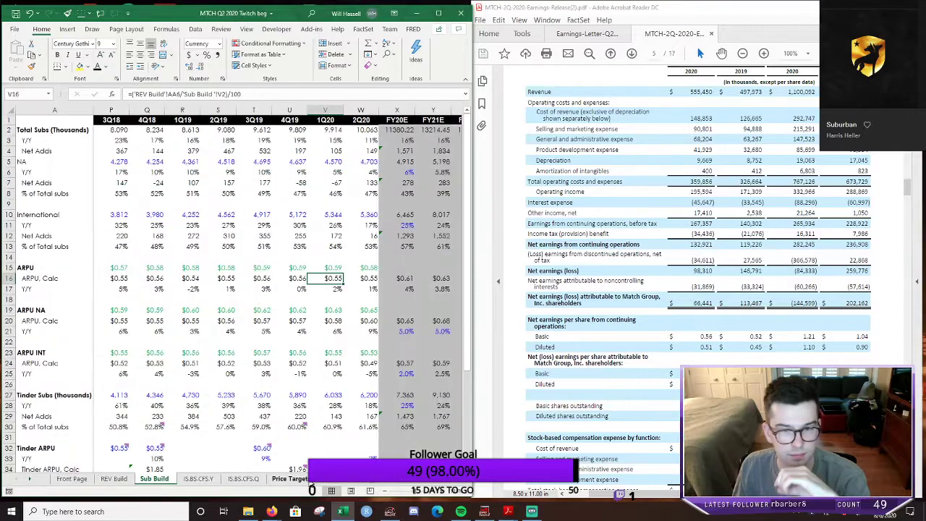
- Open the IS.BS.CFS.Q sheet, examine the 2020 Q1 diluted EPS formula and locate the 2020 Q2 income statement column
{"action": "key", "text": "ctrl+Page_Down"}
{"action": "key", "text": "ctrl+Page_Down"}
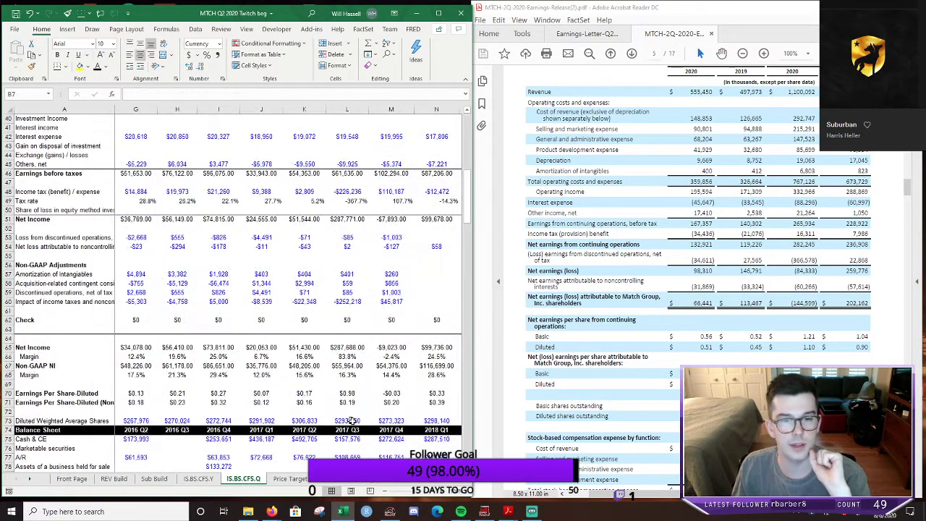
{"action": "left_click_drag", "start_coordinate": [417, 480], "coordinate": [439, 481]}
{"action": "left_click", "coordinate": [393, 402]}
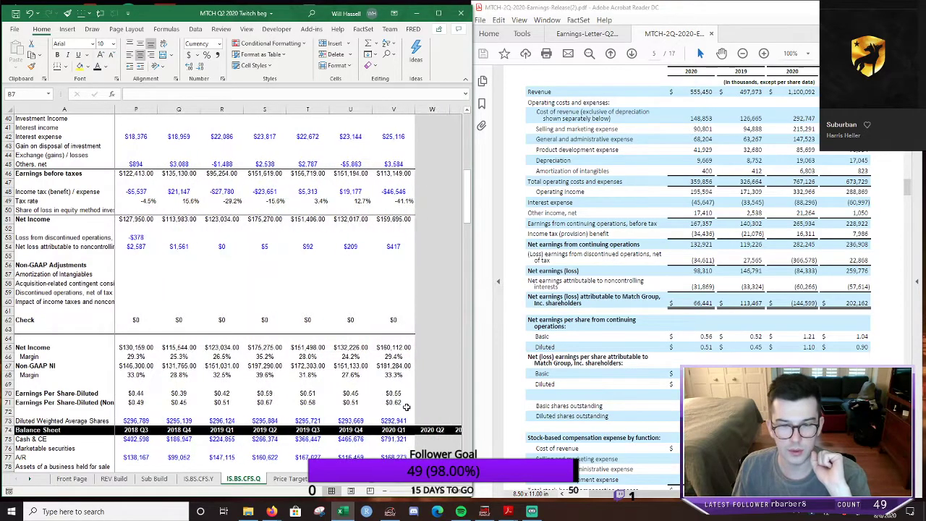
{"action": "key", "text": "ctrl+Up"}
{"action": "key", "text": "ctrl+Up"}
{"action": "key", "text": "ctrl+Up"}
{"action": "key", "text": "ctrl+Up"}
{"action": "key", "text": "ctrl+Up"}
{"action": "key", "text": "ctrl+Up"}
{"action": "key", "text": "ctrl+Up"}
{"action": "key", "text": "ctrl+Up"}
{"action": "key", "text": "ctrl+Up"}
{"action": "key", "text": "ctrl+Up"}
{"action": "key", "text": "ctrl+Up"}
{"action": "key", "text": "ctrl+Up"}
{"action": "key", "text": "ctrl+Up"}
{"action": "key", "text": "ctrl+Up"}
{"action": "key", "text": "ctrl+Up"}
{"action": "key", "text": "ctrl+Up"}
{"action": "key", "text": "ctrl+Up"}
{"action": "key", "text": "ctrl+Up"}
{"action": "key", "text": "ctrl+Up"}
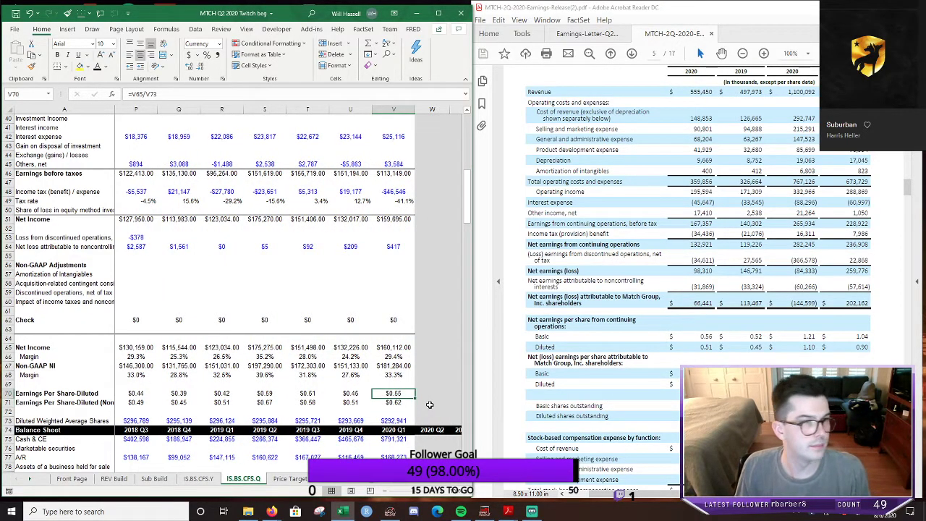
{"action": "key", "text": "Down"}
{"action": "key", "text": "Down"}
{"action": "key", "text": "Down"}
{"action": "key", "text": "Down"}
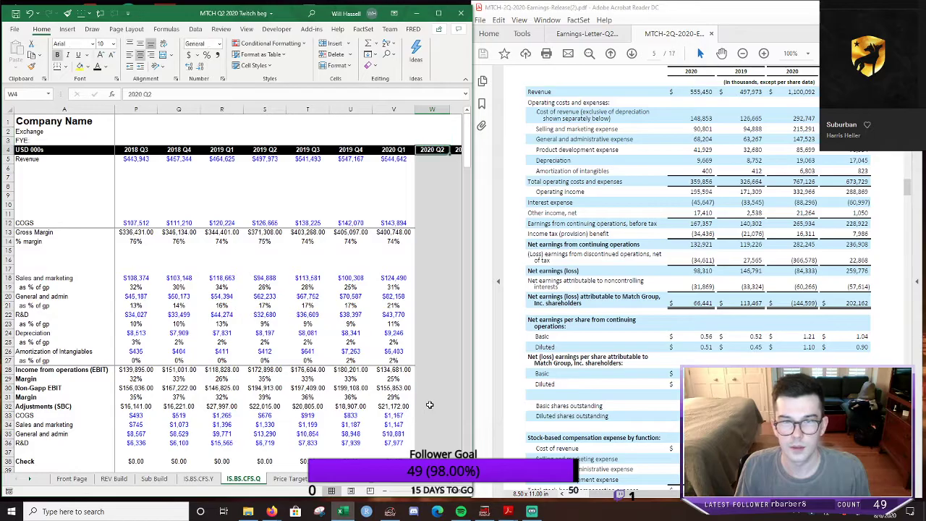
- Fill the 2020 Q2 income statement column with the 2020 Q1 figures and formulas from Revenue downward
{"action": "key", "text": "ctrl+shift+Down"}
{"action": "key", "text": "ctrl+shift+Down"}
{"action": "key", "text": "ctrl+shift+Down"}
{"action": "key", "text": "ctrl+shift+Down"}
{"action": "key", "text": "ctrl+shift+Down"}
{"action": "key", "text": "ctrl+shift+Down"}
{"action": "key", "text": "ctrl+shift+Down"}
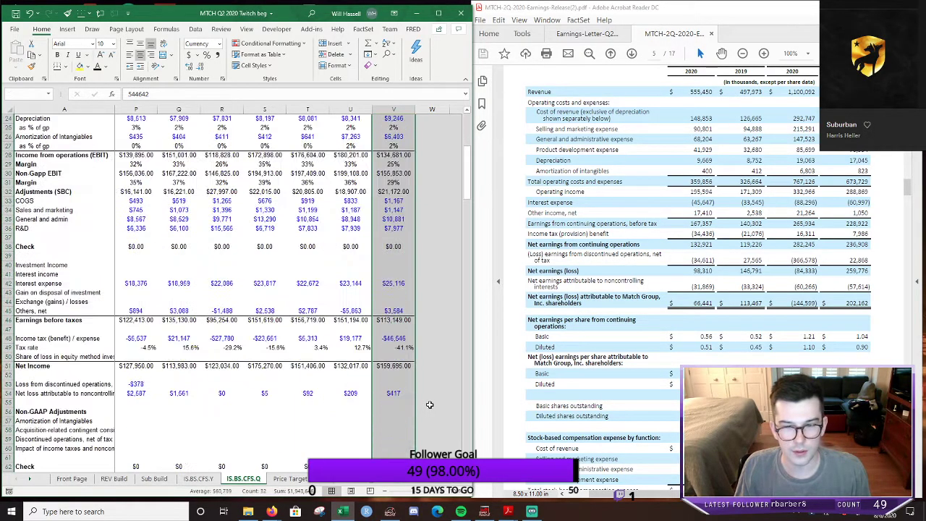
{"action": "key", "text": "shift+Down"}
{"action": "key", "text": "shift+Down"}
{"action": "key", "text": "shift+Down"}
{"action": "key", "text": "shift+Down"}
{"action": "key", "text": "shift+Down"}
{"action": "key", "text": "shift+Down"}
{"action": "key", "text": "shift+Down"}
{"action": "key", "text": "shift+Down"}
{"action": "key", "text": "shift+Down"}
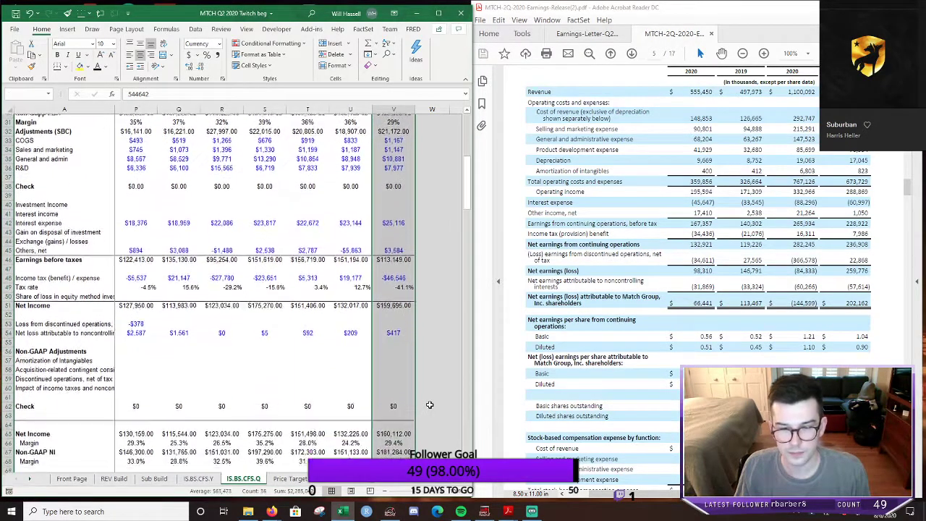
{"action": "key", "text": "shift+Down"}
{"action": "key", "text": "shift+Down"}
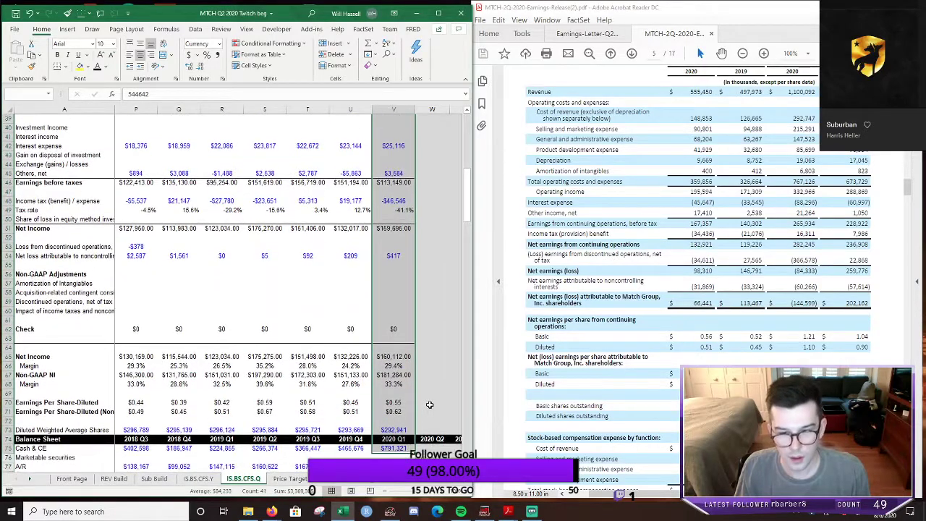
{"action": "key", "text": "shift+Right"}
{"action": "key", "text": "shift+Left"}
{"action": "key", "text": "Down"}
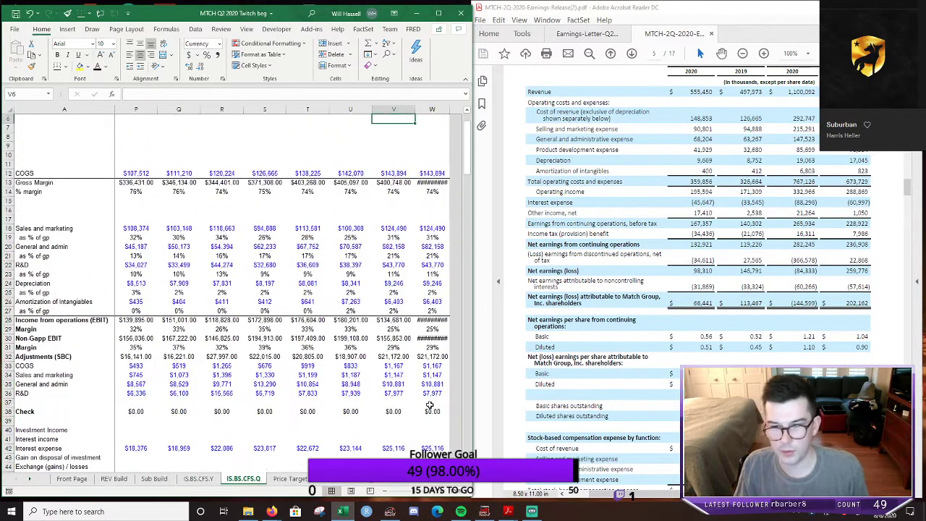
- Fill the 2020 Q2 Balance Sheet column with the 2020 Q1 figures and formulas, from Cash & CE through Reconciliation
{"action": "key", "text": "ctrl+Down"}
{"action": "key", "text": "ctrl+Down"}
{"action": "key", "text": "ctrl+Down"}
{"action": "key", "text": "ctrl+Down"}
{"action": "key", "text": "ctrl+Down"}
{"action": "key", "text": "ctrl+Down"}
{"action": "key", "text": "ctrl+Down"}
{"action": "key", "text": "ctrl+Down"}
{"action": "key", "text": "ctrl+Down"}
{"action": "key", "text": "ctrl+Down"}
{"action": "key", "text": "ctrl+Down"}
{"action": "key", "text": "ctrl+Down"}
{"action": "key", "text": "ctrl+Down"}
{"action": "key", "text": "ctrl+Down"}
{"action": "key", "text": "Up"}
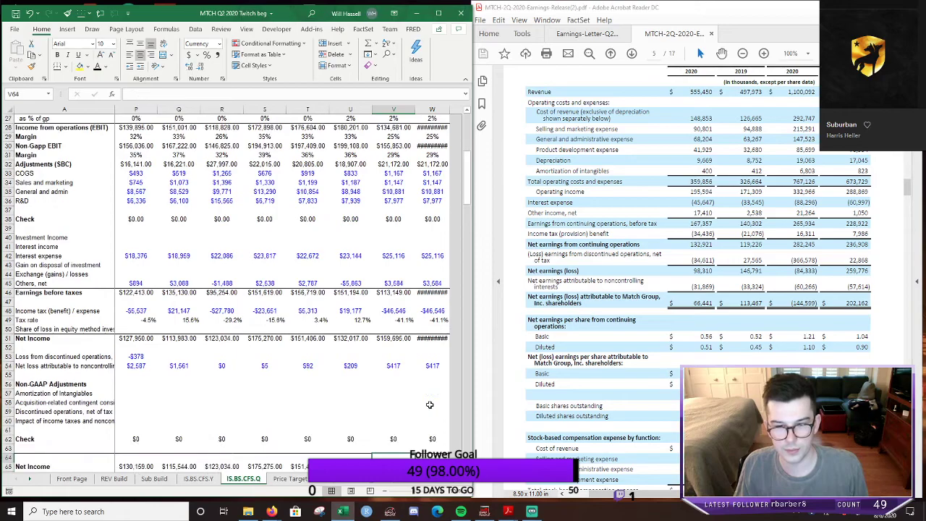
{"action": "key", "text": "Down"}
{"action": "key", "text": "Down"}
{"action": "key", "text": "Down"}
{"action": "key", "text": "Down"}
{"action": "key", "text": "Down"}
{"action": "key", "text": "Down"}
{"action": "key", "text": "Down"}
{"action": "key", "text": "Down"}
{"action": "key", "text": "Down"}
{"action": "key", "text": "Down"}
{"action": "key", "text": "Down"}
{"action": "key", "text": "Down"}
{"action": "key", "text": "Down"}
{"action": "key", "text": "Down"}
{"action": "key", "text": "Down"}
{"action": "key", "text": "Down"}
{"action": "key", "text": "Down"}
{"action": "key", "text": "Down"}
{"action": "key", "text": "Down"}
{"action": "key", "text": "Down"}
{"action": "key", "text": "Down"}
{"action": "key", "text": "Down"}
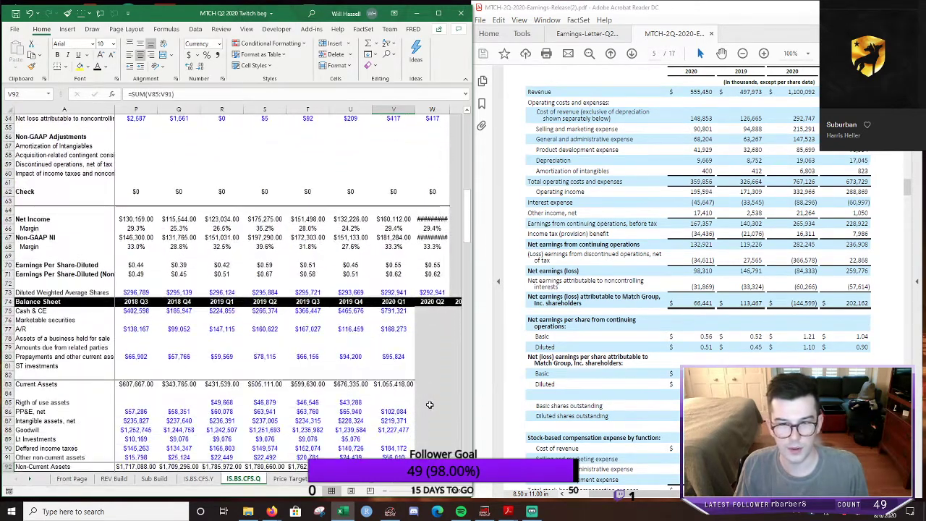
{"action": "key", "text": "ctrl+Up"}
{"action": "key", "text": "ctrl+Up"}
{"action": "key", "text": "ctrl+Up"}
{"action": "key", "text": "ctrl+Up"}
{"action": "key", "text": "ctrl+Up"}
{"action": "key", "text": "shift+Down"}
{"action": "key", "text": "shift+Down"}
{"action": "key", "text": "shift+Down"}
{"action": "key", "text": "shift+Down"}
{"action": "key", "text": "shift+Down"}
{"action": "key", "text": "shift+Down"}
{"action": "key", "text": "shift+Down"}
{"action": "key", "text": "shift+Down"}
{"action": "key", "text": "shift+Down"}
{"action": "key", "text": "shift+Down"}
{"action": "key", "text": "shift+Down"}
{"action": "key", "text": "shift+Down"}
{"action": "key", "text": "shift+Down"}
{"action": "key", "text": "shift+Down"}
{"action": "key", "text": "shift+Down"}
{"action": "key", "text": "shift+Down"}
{"action": "key", "text": "shift+Down"}
{"action": "key", "text": "shift+Down"}
{"action": "key", "text": "shift+Down"}
{"action": "key", "text": "shift+Down"}
{"action": "key", "text": "shift+Down"}
{"action": "key", "text": "shift+Down"}
{"action": "key", "text": "shift+Down"}
{"action": "key", "text": "shift+Down"}
{"action": "key", "text": "shift+Down"}
{"action": "key", "text": "shift+Down"}
{"action": "key", "text": "shift+Up"}
{"action": "key", "text": "shift+Up"}
{"action": "key", "text": "shift+Up"}
{"action": "key", "text": "shift+Up"}
{"action": "key", "text": "shift+Up"}
{"action": "key", "text": "shift+Right"}
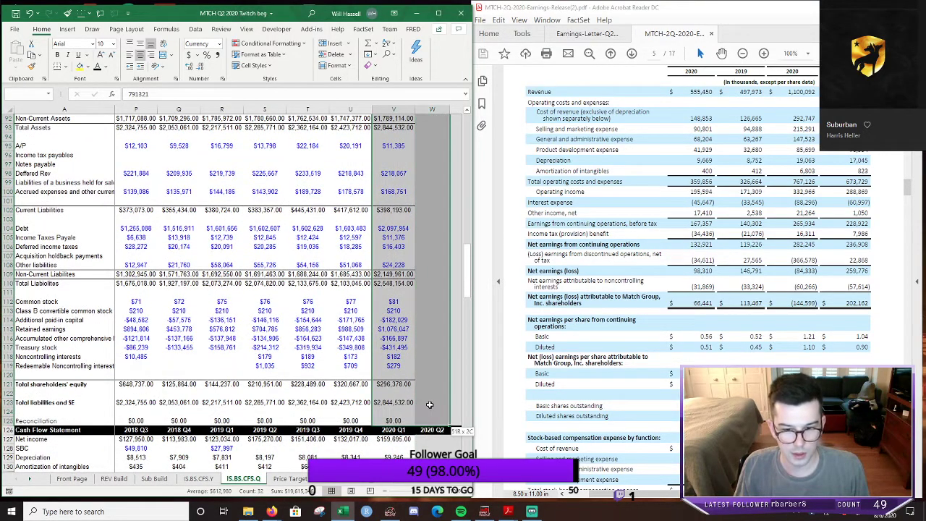
{"action": "key", "text": "ctrl+r"}
- Fill the 2020 Q2 Cash Flow Statement column with the 2020 Q1 figures and formulas, from Net income through FCF as a % of Sales
{"action": "key", "text": "Down"}
{"action": "key", "text": "ctrl+Down"}
{"action": "key", "text": "ctrl+Down"}
{"action": "key", "text": "ctrl+Down"}
{"action": "key", "text": "ctrl+Down"}
{"action": "key", "text": "ctrl+Down"}
{"action": "key", "text": "ctrl+Down"}
{"action": "key", "text": "ctrl+Down"}
{"action": "key", "text": "ctrl+Down"}
{"action": "key", "text": "ctrl+Down"}
{"action": "key", "text": "ctrl+Down"}
{"action": "key", "text": "ctrl+Down"}
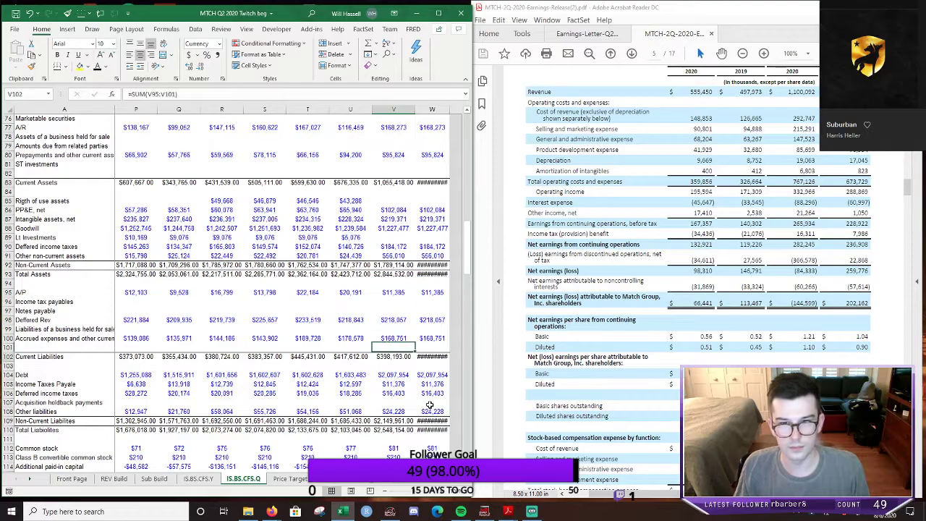
{"action": "key", "text": "ctrl+Down"}
{"action": "key", "text": "ctrl+Down"}
{"action": "key", "text": "ctrl+Down"}
{"action": "key", "text": "ctrl+Down"}
{"action": "key", "text": "ctrl+Down"}
{"action": "key", "text": "ctrl+Down"}
{"action": "key", "text": "ctrl+Up"}
{"action": "key", "text": "ctrl+Up"}
{"action": "key", "text": "ctrl+Up"}
{"action": "key", "text": "ctrl+Up"}
{"action": "key", "text": "ctrl+Up"}
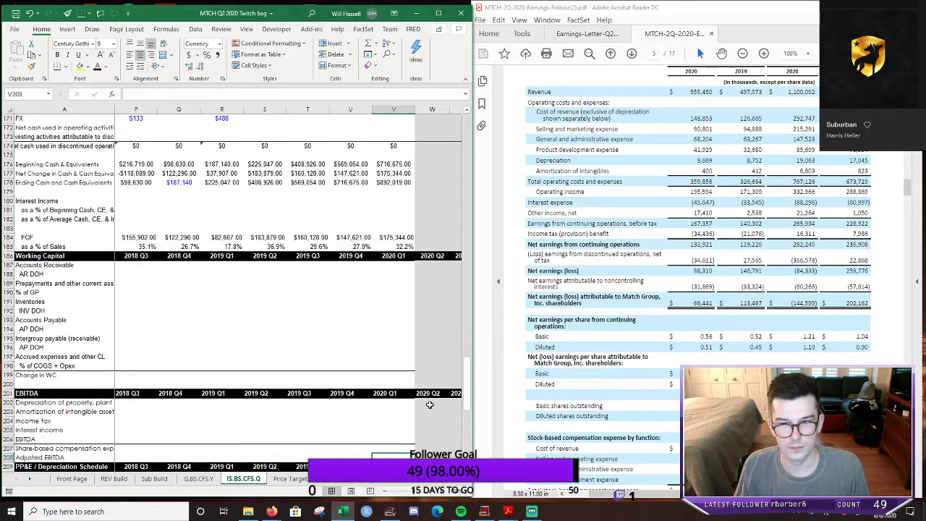
{"action": "key", "text": "ctrl+shift+Up"}
{"action": "key", "text": "ctrl+shift+Up"}
{"action": "key", "text": "ctrl+shift+Up"}
{"action": "key", "text": "ctrl+shift+Up"}
{"action": "key", "text": "ctrl+shift+Up"}
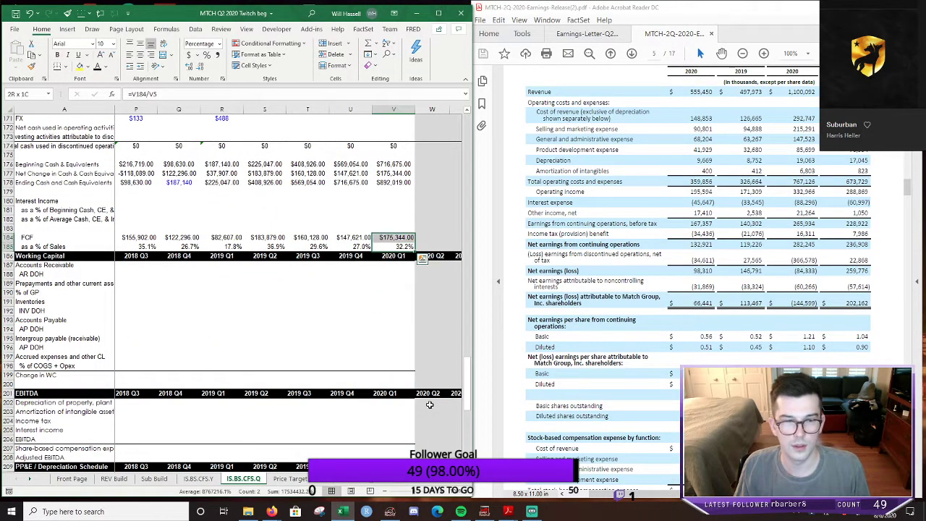
{"action": "key", "text": "shift+Down"}
{"action": "key", "text": "shift+Down"}
{"action": "key", "text": "shift+Down"}
{"action": "key", "text": "shift+Down"}
{"action": "key", "text": "shift+Down"}
{"action": "key", "text": "shift+Down"}
{"action": "key", "text": "shift+Down"}
{"action": "key", "text": "shift+Down"}
{"action": "key", "text": "shift+Down"}
{"action": "key", "text": "shift+Down"}
{"action": "key", "text": "shift+Down"}
{"action": "key", "text": "shift+Down"}
{"action": "key", "text": "shift+Down"}
{"action": "key", "text": "shift+Down"}
{"action": "key", "text": "shift+Down"}
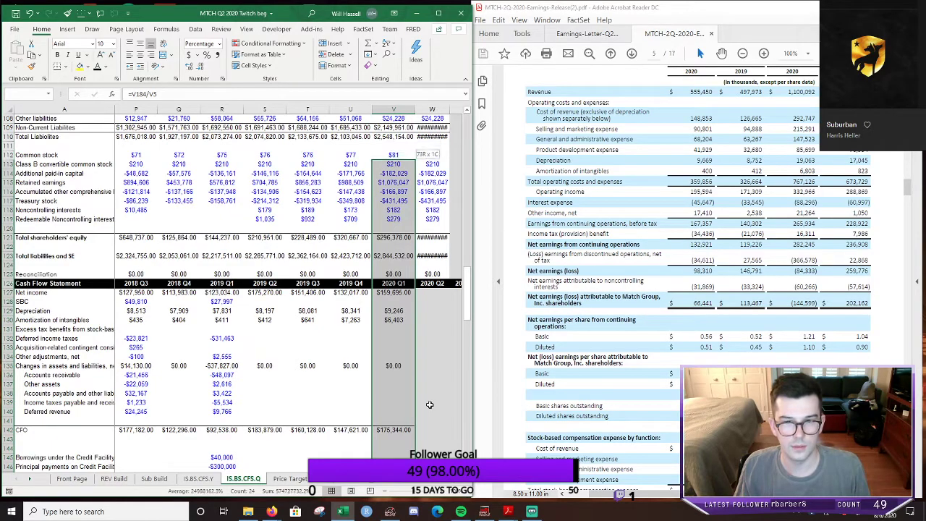
{"action": "key", "text": "shift+Right"}
{"action": "key", "text": "ctrl+r"}
- Fill the 2020 Q2 Share Count column with the 2020 Q1 formulas, from Beg. Balance through the net proceeds check
{"action": "key", "text": "ctrl+Down"}
{"action": "key", "text": "ctrl+Down"}
{"action": "key", "text": "ctrl+Down"}
{"action": "key", "text": "ctrl+Down"}
{"action": "key", "text": "ctrl+Down"}
{"action": "key", "text": "ctrl+Down"}
{"action": "key", "text": "ctrl+Down"}
{"action": "key", "text": "ctrl+Down"}
{"action": "key", "text": "ctrl+Down"}
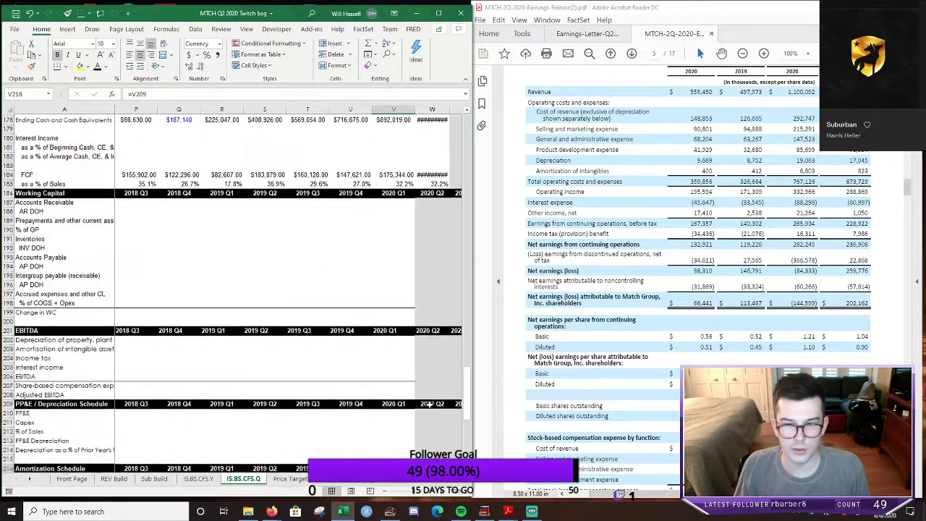
{"action": "key", "text": "Up"}
{"action": "key", "text": "shift+Up"}
{"action": "key", "text": "Down"}
{"action": "key", "text": "Down"}
{"action": "key", "text": "ctrl+shift+Up"}
{"action": "key", "text": "ctrl+shift+Up"}
{"action": "key", "text": "ctrl+shift+Up"}
{"action": "key", "text": "ctrl+shift+Up"}
{"action": "key", "text": "shift+Down"}
{"action": "key", "text": "shift+Right"}
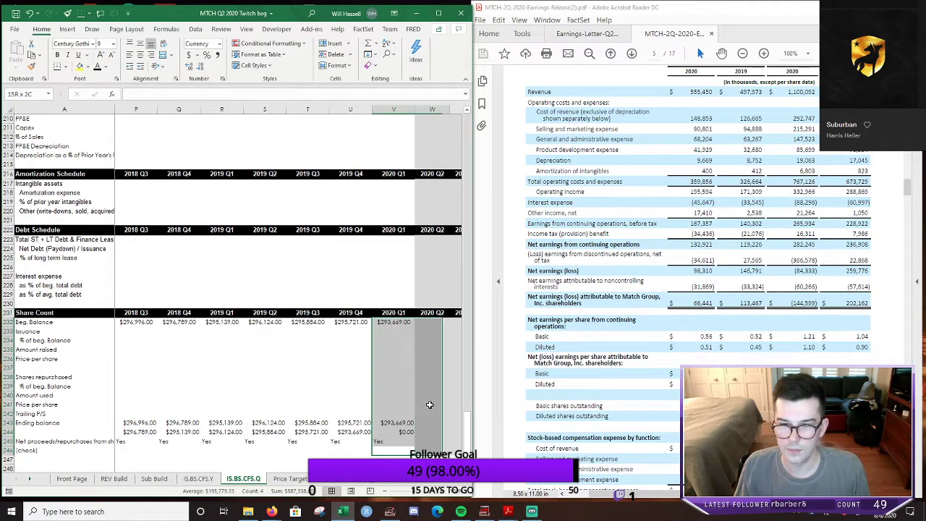
{"action": "key", "text": "ctrl+r"}
- Fill the 2020 Q2 Debt Schedule column from 2020 Q1, from Total ST + LT Debt through interest expense as % of avg. total debt
{"action": "key", "text": "Up"}
{"action": "key", "text": "Up"}
{"action": "key", "text": "Up"}
{"action": "key", "text": "Up"}
{"action": "key", "text": "Up"}
{"action": "key", "text": "Up"}
{"action": "key", "text": "Up"}
{"action": "key", "text": "Up"}
{"action": "key", "text": "Up"}
{"action": "key", "text": "Up"}
{"action": "key", "text": "Up"}
{"action": "key", "text": "Up"}
{"action": "key", "text": "Up"}
{"action": "key", "text": "Up"}
{"action": "key", "text": "Up"}
{"action": "key", "text": "Up"}
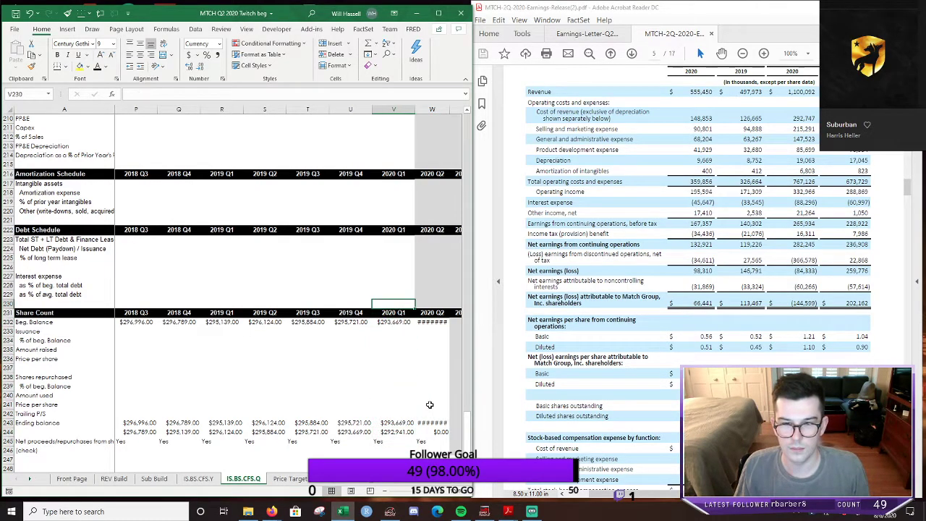
{"action": "key", "text": "Up"}
{"action": "key", "text": "Up"}
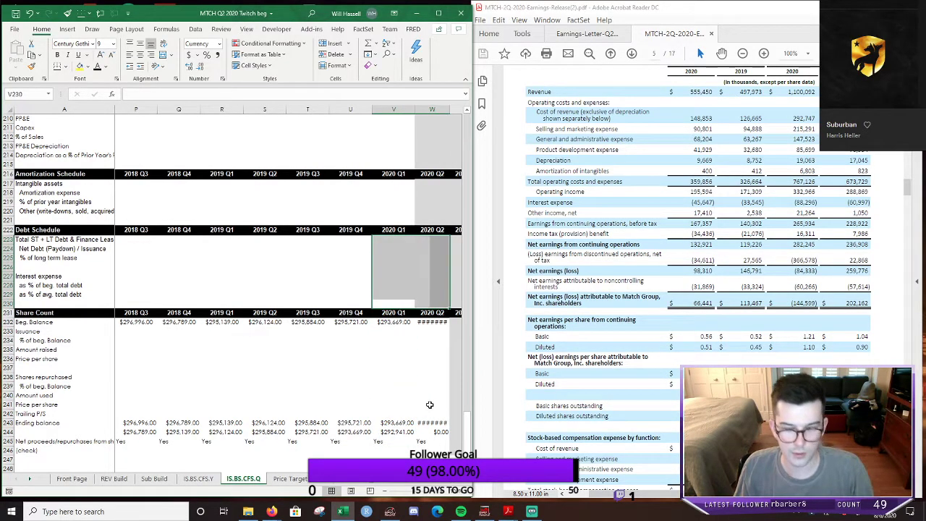
- Fill the 2020 Q2 Amortization Schedule column from 2020 Q1, from Intangible assets through the Other (write-downs, sold, acquired) row
{"action": "key", "text": "Up"}
{"action": "key", "text": "Up"}
{"action": "key", "text": "Up"}
{"action": "key", "text": "Up"}
{"action": "key", "text": "Up"}
{"action": "key", "text": "Up"}
{"action": "key", "text": "Up"}
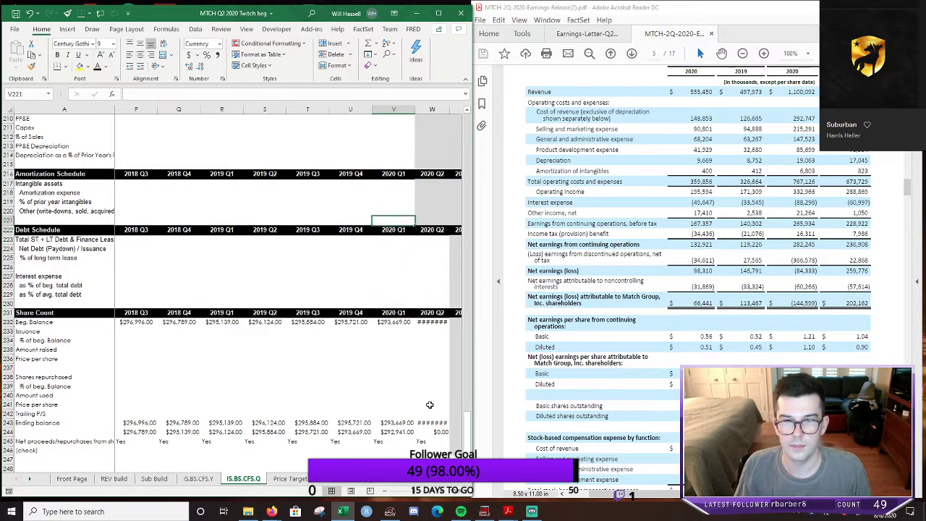
{"action": "key", "text": "shift+Up"}
{"action": "key", "text": "shift+Up"}
{"action": "key", "text": "shift+Up"}
{"action": "key", "text": "shift+Up"}
{"action": "key", "text": "shift+Up"}
{"action": "key", "text": "shift+Down"}
{"action": "key", "text": "shift+Right"}
{"action": "key", "text": "ctrl+r"}
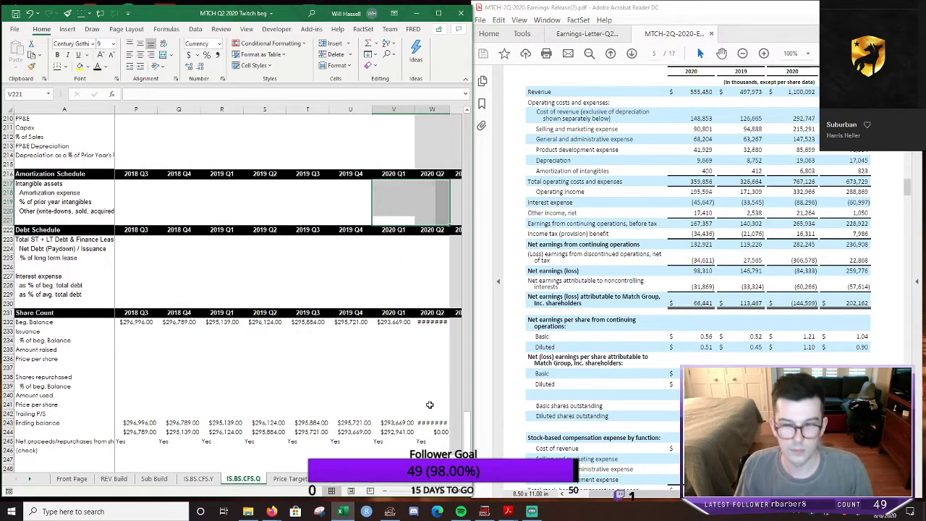
- Fill the 2020 Q2 PP&E / Depreciation Schedule column from 2020 Q1, from PP&E through Depreciation as a % of Prior Year's PP&E
{"action": "key", "text": "Up"}
{"action": "key", "text": "Up"}
{"action": "key", "text": "Up"}
{"action": "key", "text": "Up"}
{"action": "key", "text": "Up"}
{"action": "key", "text": "shift+Up"}
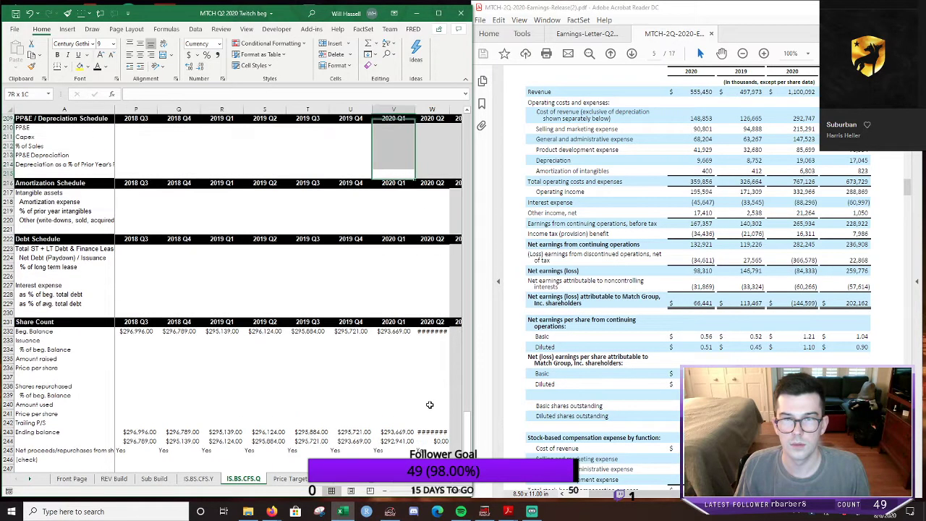
{"action": "key", "text": "Down"}
{"action": "key", "text": "shift+Up"}
{"action": "key", "text": "shift+Up"}
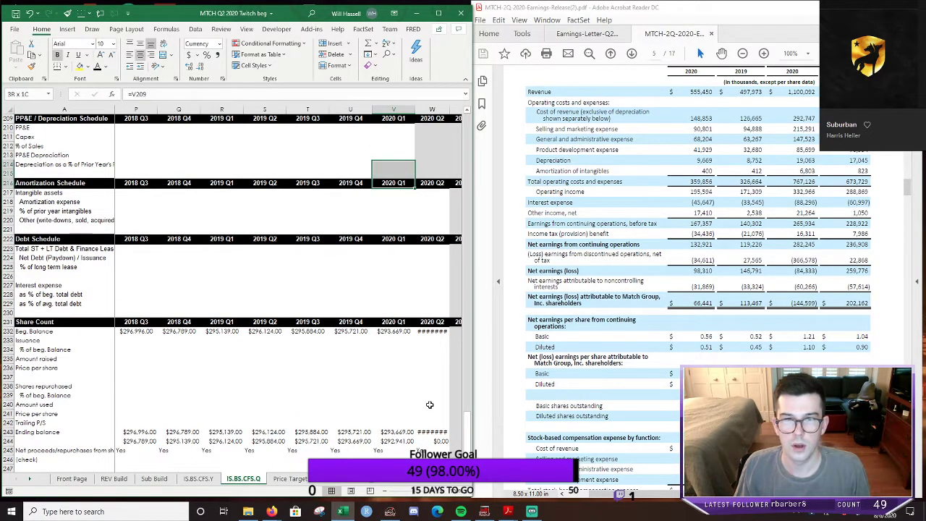
{"action": "key", "text": "Up"}
{"action": "key", "text": "shift+Up"}
{"action": "key", "text": "shift+Up"}
{"action": "key", "text": "shift+Up"}
{"action": "key", "text": "shift+Up"}
{"action": "key", "text": "shift+Up"}
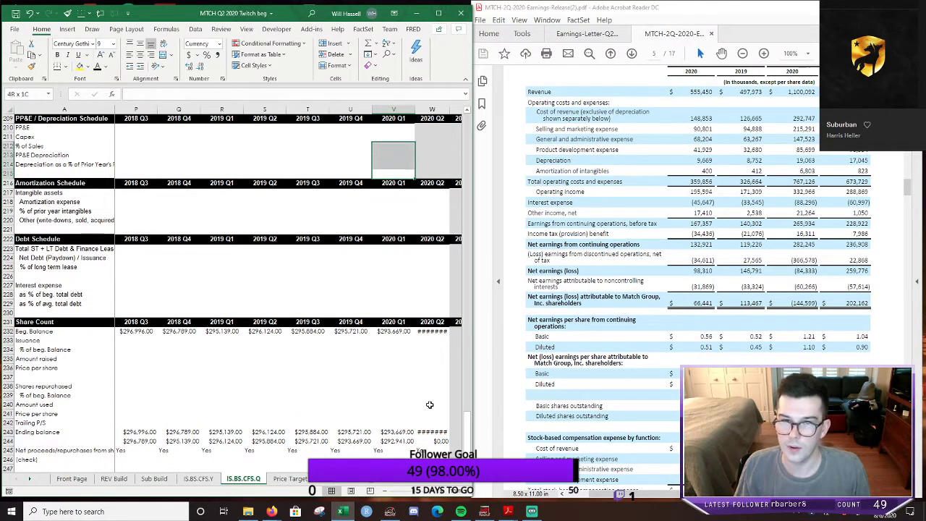
{"action": "key", "text": "Up"}
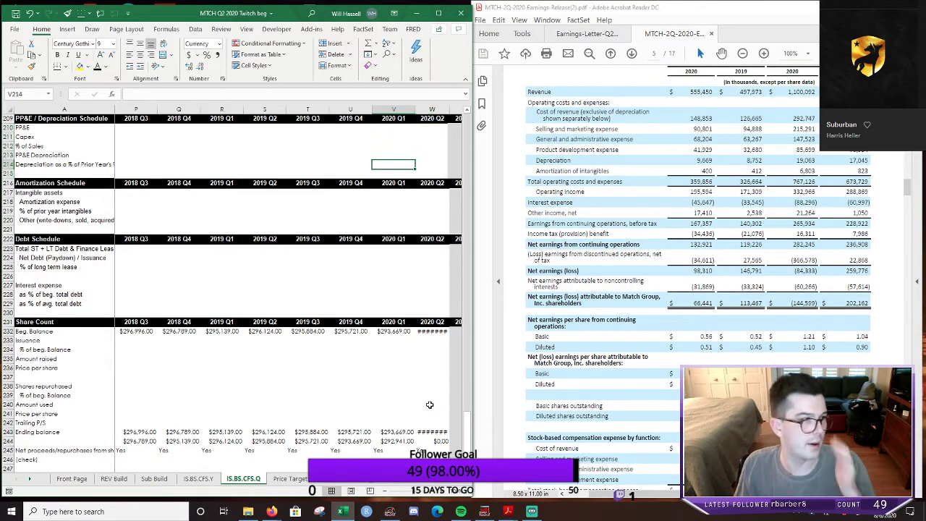
- Fill the 2020 Q2 EBITDA section from 2020 Q1, from Depreciation of property through Adjusted EBITDA
{"action": "key", "text": "Up"}
{"action": "key", "text": "Up"}
{"action": "key", "text": "Up"}
{"action": "key", "text": "Up"}
{"action": "key", "text": "Up"}
{"action": "key", "text": "Up"}
{"action": "key", "text": "Up"}
{"action": "key", "text": "Up"}
{"action": "key", "text": "Up"}
{"action": "key", "text": "Up"}
{"action": "key", "text": "Up"}
{"action": "key", "text": "Up"}
{"action": "key", "text": "Up"}
{"action": "key", "text": "Down"}
{"action": "key", "text": "ctrl+Down"}
{"action": "key", "text": "Up"}
{"action": "key", "text": "ctrl+shift+Up"}
{"action": "scroll", "coordinate": [429, 405], "scroll_direction": "up", "scroll_amount": 5}
{"action": "key", "text": "shift+Down"}
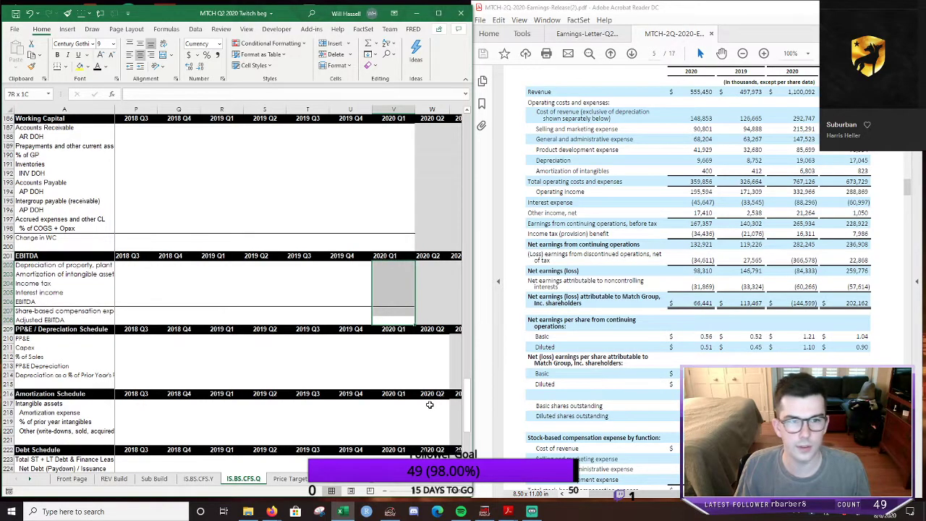
- Fill the 2020 Q2 Working Capital column from 2020 Q1, from Accounts Receivable through Change in WC
{"action": "key", "text": "Up"}
{"action": "key", "text": "Up"}
{"action": "key", "text": "Up"}
{"action": "key", "text": "Up"}
{"action": "key", "text": "Up"}
{"action": "key", "text": "Up"}
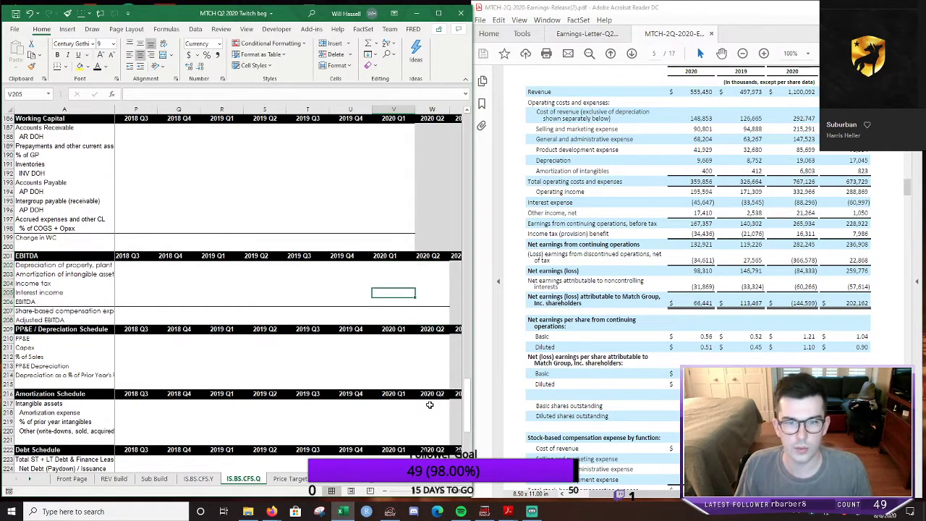
{"action": "key", "text": "Up"}
{"action": "key", "text": "Up"}
{"action": "key", "text": "ctrl+shift+Up"}
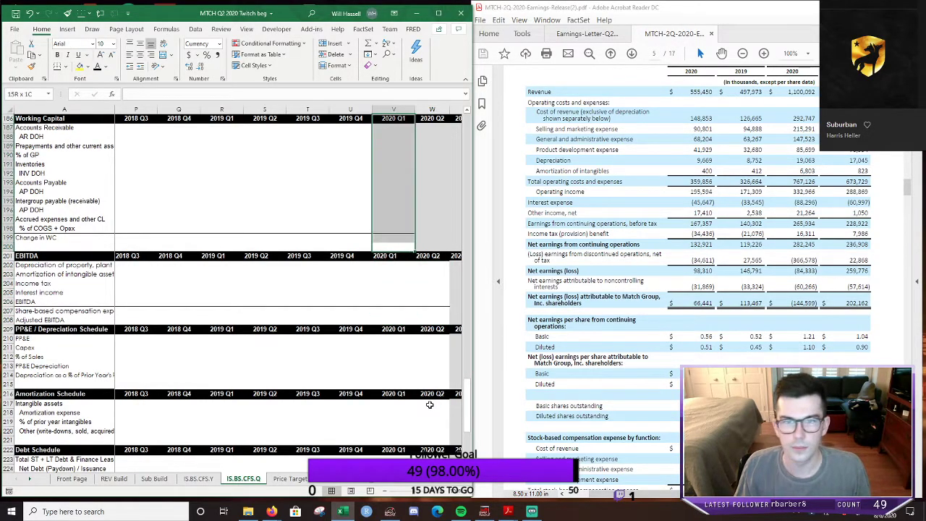
{"action": "key", "text": "shift+Down"}
{"action": "key", "text": "shift+Right"}
{"action": "key", "text": "ctrl+r"}
- Autofit the 2020 Q2 column width to the Cash Flow Statement's Net income cell and the Balance Sheet's Total liabilities and SE cell
{"action": "key", "text": "ctrl+Up"}
{"action": "key", "text": "ctrl+Up"}
{"action": "key", "text": "ctrl+Up"}
{"action": "key", "text": "ctrl+Up"}
{"action": "key", "text": "ctrl+Up"}
{"action": "key", "text": "ctrl+Up"}
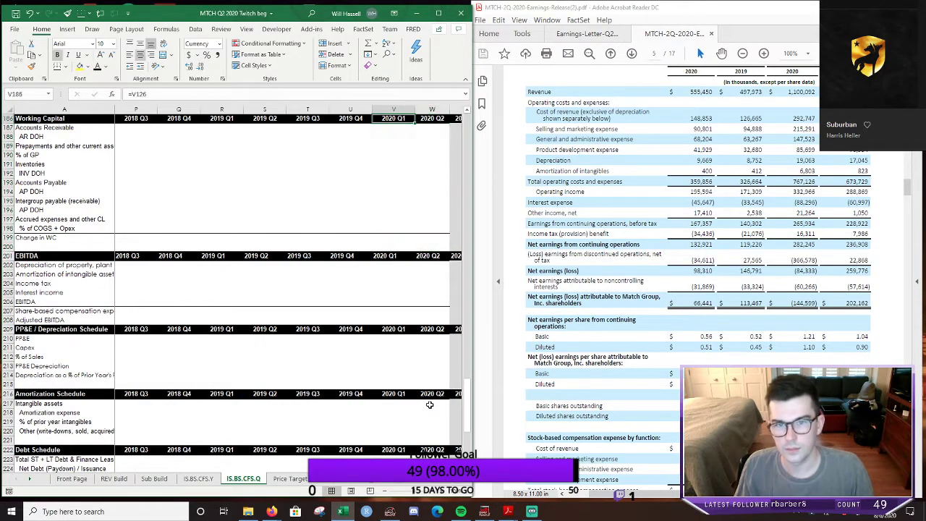
{"action": "key", "text": "ctrl+Up"}
{"action": "key", "text": "ctrl+Up"}
{"action": "key", "text": "ctrl+Up"}
{"action": "key", "text": "ctrl+Up"}
{"action": "key", "text": "ctrl+Up"}
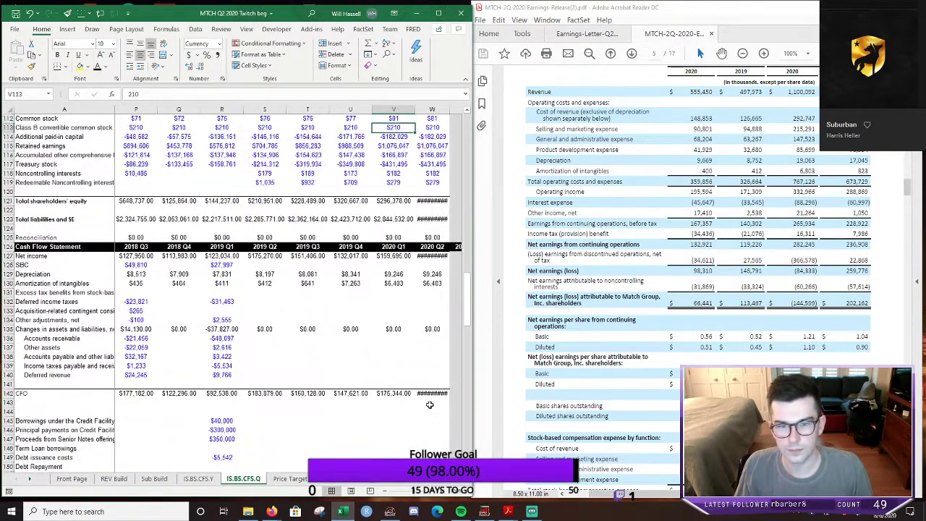
{"action": "key", "text": "Down"}
{"action": "key", "text": "Down"}
{"action": "key", "text": "Down"}
{"action": "key", "text": "Down"}
{"action": "key", "text": "Down"}
{"action": "key", "text": "Down"}
{"action": "key", "text": "Down"}
{"action": "key", "text": "Down"}
{"action": "key", "text": "Down"}
{"action": "key", "text": "Down"}
{"action": "key", "text": "Down"}
{"action": "key", "text": "Down"}
{"action": "key", "text": "Down"}
{"action": "key", "text": "Down"}
{"action": "key", "text": "Down"}
{"action": "key", "text": "Down"}
{"action": "key", "text": "Down"}
{"action": "key", "text": "Down"}
{"action": "key", "text": "Down"}
{"action": "key", "text": "Right"}
{"action": "key", "text": "Up"}
{"action": "key", "text": "Up"}
{"action": "key", "text": "Up"}
{"action": "key", "text": "Up"}
{"action": "key", "text": "Up"}
{"action": "key", "text": "Up"}
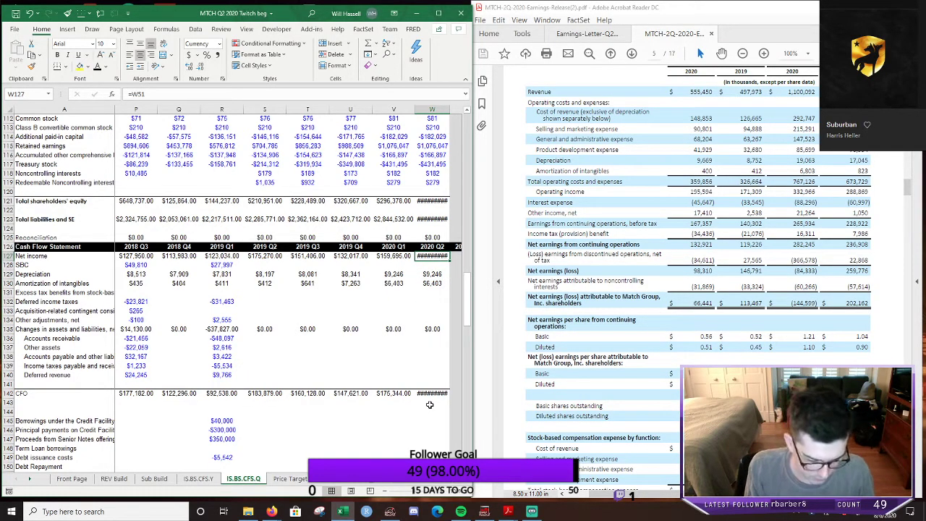
{"action": "key", "text": "alt+h"}
{"action": "key", "text": "o"}
{"action": "key", "text": "i"}
{"action": "key", "text": "Up"}
{"action": "key", "text": "Up"}
{"action": "key", "text": "Up"}
{"action": "key", "text": "Up"}
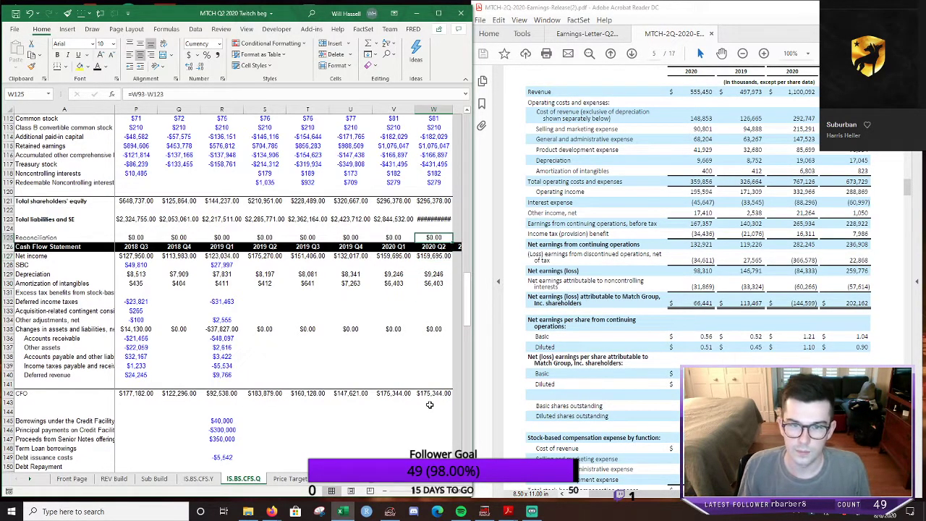
{"action": "key", "text": "Up"}
{"action": "key", "text": "alt+h"}
{"action": "key", "text": "o"}
{"action": "key", "text": "i"}
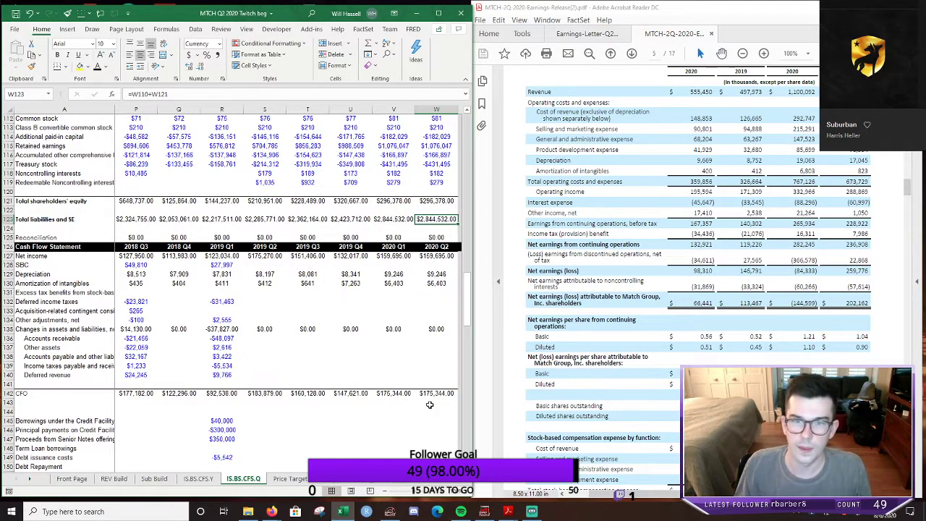
- Clear the copied 2020 Q2 shareholders' equity inputs on the Balance Sheet, from Common stock through Redeemable Noncontrolling interests
{"action": "key", "text": "shift+Up"}
{"action": "key", "text": "shift+Up"}
{"action": "key", "text": "shift+Up"}
{"action": "key", "text": "shift+Up"}
{"action": "key", "text": "shift+Up"}
{"action": "key", "text": "shift+Up"}
{"action": "key", "text": "shift+Up"}
{"action": "key", "text": "shift+Up"}
{"action": "key", "text": "shift+Up"}
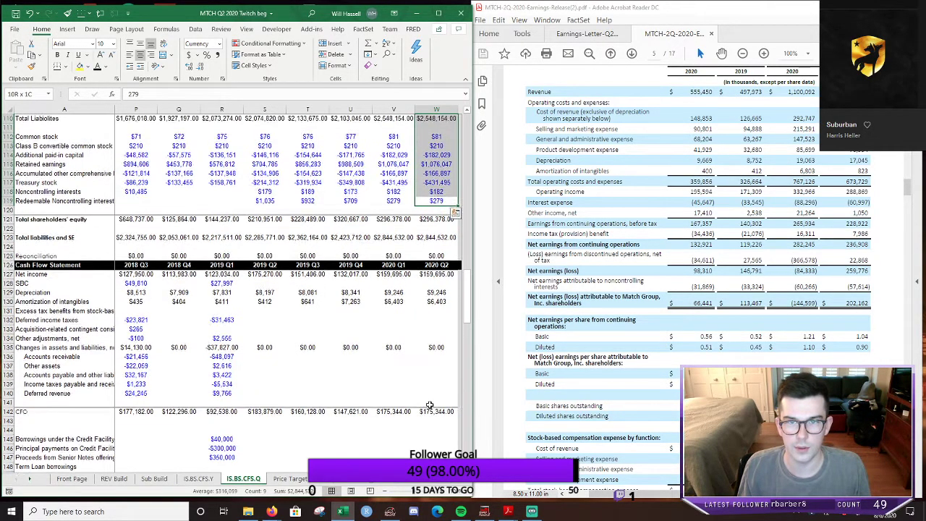
{"action": "key", "text": "shift+Down"}
{"action": "key", "text": "shift+Down"}
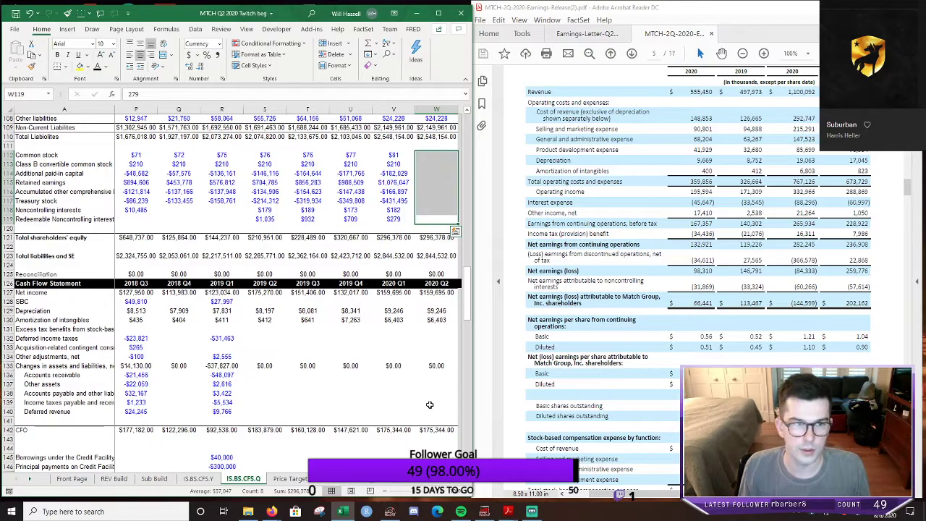
{"action": "key", "text": "Delete"}
- Clear the copied 2020 Q2 non-current liabilities inputs on the Balance Sheet, from Debt through Other liabilities
{"action": "key", "text": "Up"}
{"action": "key", "text": "Up"}
{"action": "key", "text": "Up"}
{"action": "key", "text": "Up"}
{"action": "key", "text": "Up"}
{"action": "key", "text": "Up"}
{"action": "key", "text": "Up"}
{"action": "key", "text": "Up"}
{"action": "key", "text": "Up"}
{"action": "key", "text": "Up"}
{"action": "key", "text": "Up"}
{"action": "key", "text": "Up"}
{"action": "key", "text": "Up"}
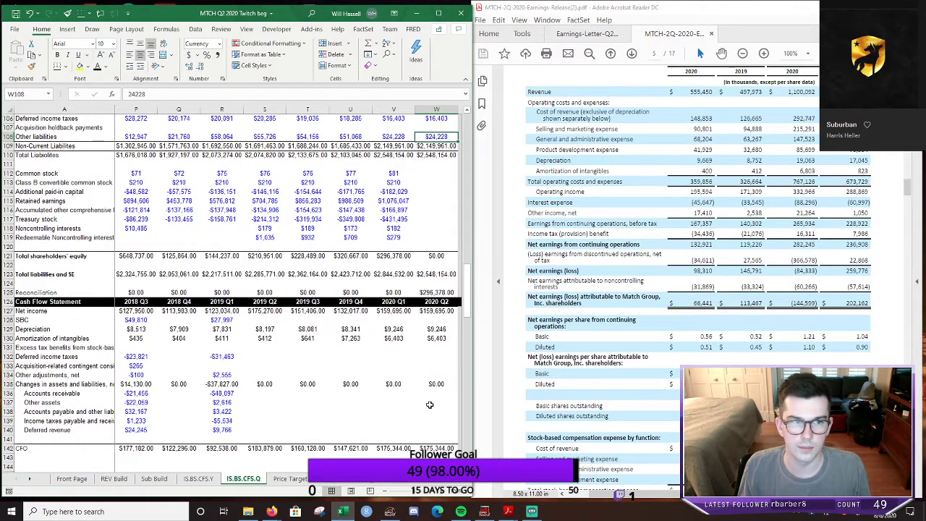
{"action": "key", "text": "shift+Up"}
{"action": "key", "text": "shift+Up"}
{"action": "key", "text": "shift+Up"}
{"action": "key", "text": "shift+Up"}
{"action": "key", "text": "shift+Up"}
{"action": "key", "text": "shift+Up"}
{"action": "key", "text": "shift+Up"}
{"action": "key", "text": "shift+Up"}
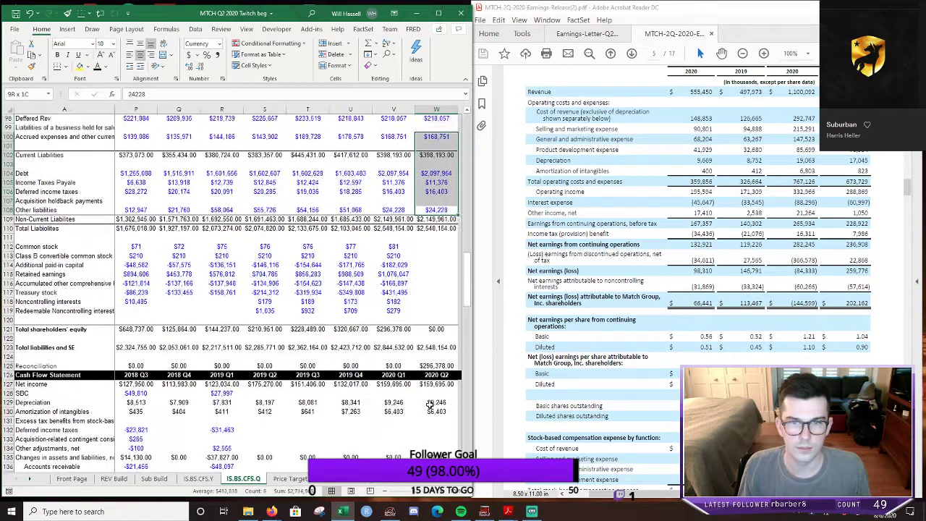
{"action": "key", "text": "shift+Down"}
{"action": "key", "text": "shift+Down"}
{"action": "key", "text": "shift+Down"}
{"action": "key", "text": "shift+Down"}
{"action": "key", "text": "Delete"}
- Clear the copied 2020 Q2 current liabilities inputs, from A/P through Accrued expenses and other current liabilities
{"action": "key", "text": "ctrl+Up"}
{"action": "key", "text": "ctrl+Up"}
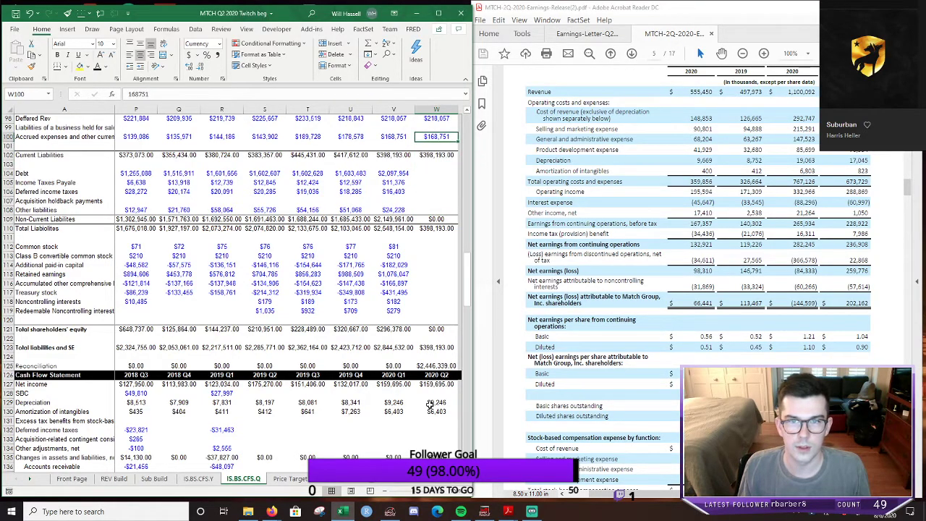
{"action": "key", "text": "shift+Up"}
{"action": "key", "text": "shift+Up"}
{"action": "key", "text": "shift+Up"}
{"action": "key", "text": "shift+Up"}
{"action": "key", "text": "shift+Up"}
{"action": "key", "text": "Delete"}
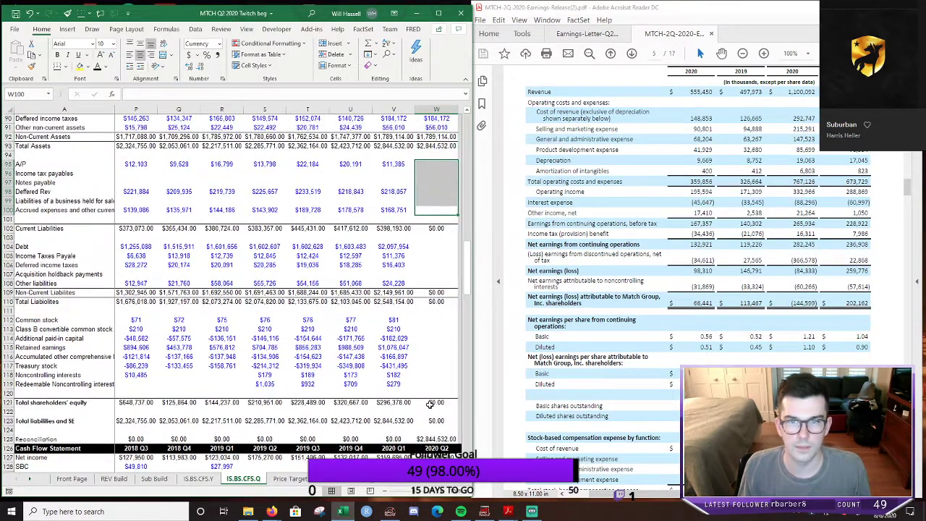
- Clear the copied 2020 Q2 non-current assets inputs, from PP&E, net through Other non-current assets
{"action": "key", "text": "ctrl+Up"}
{"action": "key", "text": "shift+Up"}
{"action": "key", "text": "shift+Up"}
{"action": "key", "text": "shift+Up"}
{"action": "key", "text": "shift+Up"}
{"action": "key", "text": "shift+Up"}
{"action": "key", "text": "Delete"}
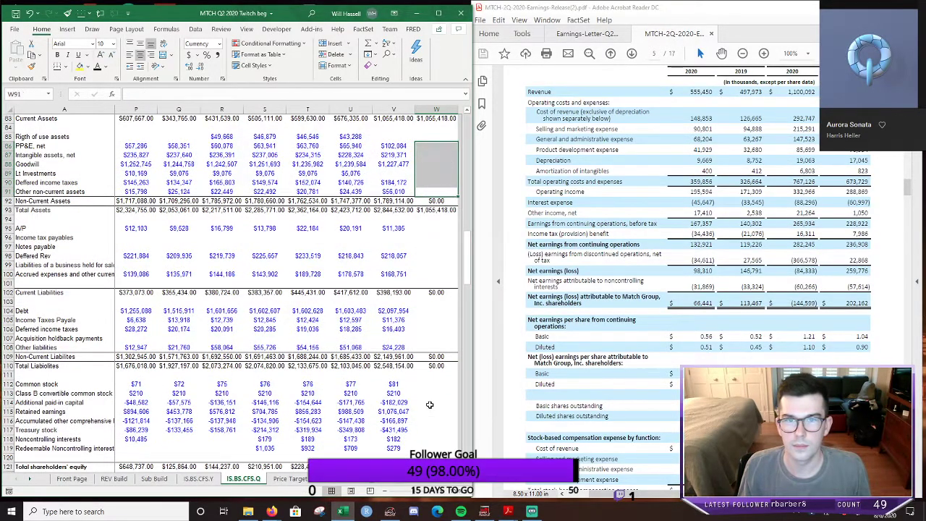
- Clear the copied 2020 Q2 current assets inputs on the Balance Sheet, from Cash & CE through ST investments
{"action": "key", "text": "ctrl+Up"}
{"action": "key", "text": "ctrl+Up"}
{"action": "key", "text": "ctrl+Up"}
{"action": "key", "text": "ctrl+Up"}
{"action": "key", "text": "ctrl+Up"}
{"action": "key", "text": "ctrl+Up"}
{"action": "key", "text": "ctrl+Up"}
{"action": "key", "text": "ctrl+Up"}
{"action": "key", "text": "ctrl+Up"}
{"action": "key", "text": "Down"}
{"action": "key", "text": "Down"}
{"action": "key", "text": "Down"}
{"action": "key", "text": "Down"}
{"action": "key", "text": "Down"}
{"action": "key", "text": "Down"}
{"action": "key", "text": "Down"}
{"action": "key", "text": "Down"}
{"action": "key", "text": "Down"}
{"action": "key", "text": "Down"}
{"action": "key", "text": "shift+Down"}
{"action": "key", "text": "shift+Down"}
{"action": "key", "text": "shift+Down"}
{"action": "key", "text": "shift+Down"}
{"action": "key", "text": "shift+Down"}
{"action": "key", "text": "shift+Down"}
{"action": "key", "text": "Delete"}
- Clear the copied 2020 Q2 Diluted Weighted Average Shares input just above the Balance Sheet header
{"action": "key", "text": "Up"}
{"action": "key", "text": "Up"}
{"action": "key", "text": "Delete"}
- Clear the copied 2020 Q2 stock-based compensation adjustment inputs on the income statement, from COGS through R&D
{"action": "key", "text": "Up"}
{"action": "key", "text": "Up"}
{"action": "key", "text": "Up"}
{"action": "key", "text": "Up"}
{"action": "key", "text": "Up"}
{"action": "key", "text": "Up"}
{"action": "key", "text": "Up"}
{"action": "key", "text": "Up"}
{"action": "key", "text": "Up"}
{"action": "key", "text": "Up"}
{"action": "key", "text": "Up"}
{"action": "key", "text": "Up"}
{"action": "key", "text": "Up"}
{"action": "key", "text": "Up"}
{"action": "key", "text": "Up"}
{"action": "key", "text": "Up"}
{"action": "key", "text": "Up"}
{"action": "key", "text": "Up"}
{"action": "key", "text": "Up"}
{"action": "key", "text": "Up"}
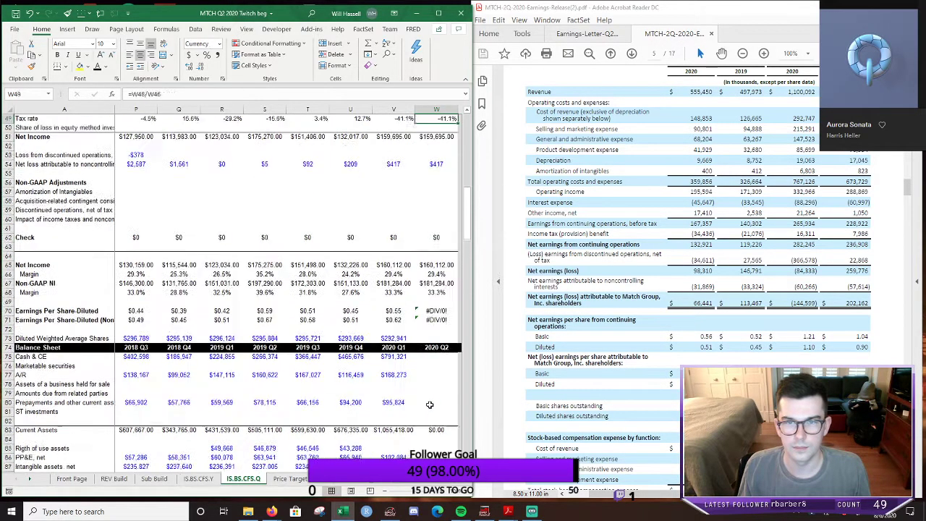
{"action": "key", "text": "Up"}
{"action": "key", "text": "Up"}
{"action": "key", "text": "Up"}
{"action": "key", "text": "Up"}
{"action": "key", "text": "Up"}
{"action": "key", "text": "Up"}
{"action": "key", "text": "Up"}
{"action": "key", "text": "Up"}
{"action": "key", "text": "Up"}
{"action": "key", "text": "Up"}
{"action": "key", "text": "Up"}
{"action": "key", "text": "Up"}
{"action": "key", "text": "Up"}
{"action": "key", "text": "Up"}
{"action": "key", "text": "Up"}
{"action": "key", "text": "Up"}
{"action": "key", "text": "Up"}
{"action": "key", "text": "Up"}
{"action": "key", "text": "Up"}
{"action": "key", "text": "Up"}
{"action": "key", "text": "Down"}
{"action": "key", "text": "Down"}
{"action": "key", "text": "Down"}
{"action": "key", "text": "Down"}
{"action": "key", "text": "Down"}
{"action": "key", "text": "Down"}
{"action": "key", "text": "Down"}
{"action": "key", "text": "Down"}
{"action": "key", "text": "Down"}
{"action": "key", "text": "Down"}
{"action": "key", "text": "Down"}
{"action": "key", "text": "Down"}
{"action": "key", "text": "Down"}
{"action": "key", "text": "Down"}
{"action": "key", "text": "Down"}
{"action": "key", "text": "Down"}
{"action": "key", "text": "Up"}
{"action": "key", "text": "shift+Down"}
{"action": "key", "text": "shift+Down"}
{"action": "key", "text": "shift+Down"}
{"action": "key", "text": "Delete"}
- Clear the copied 2020 Q2 inputs for Interest expense and Others, net above Earnings before taxes
{"action": "key", "text": "Down"}
{"action": "key", "text": "Down"}
{"action": "key", "text": "Down"}
{"action": "key", "text": "Down"}
{"action": "key", "text": "Down"}
{"action": "key", "text": "Down"}
{"action": "key", "text": "Down"}
{"action": "key", "text": "Down"}
{"action": "key", "text": "Down"}
{"action": "key", "text": "Delete"}
{"action": "key", "text": "Down"}
{"action": "key", "text": "Down"}
{"action": "key", "text": "Down"}
{"action": "key", "text": "Delete"}
- Clear the copied 2020 Q2 inputs for Income tax (benefit) / expense and Net loss attributable to noncontrolling interests
{"action": "key", "text": "Down"}
{"action": "key", "text": "Down"}
{"action": "key", "text": "Down"}
{"action": "key", "text": "Delete"}
{"action": "key", "text": "Down"}
{"action": "key", "text": "Down"}
{"action": "key", "text": "Down"}
{"action": "key", "text": "Down"}
{"action": "key", "text": "Down"}
{"action": "key", "text": "Down"}
{"action": "key", "text": "Down"}
{"action": "key", "text": "Down"}
{"action": "key", "text": "Down"}
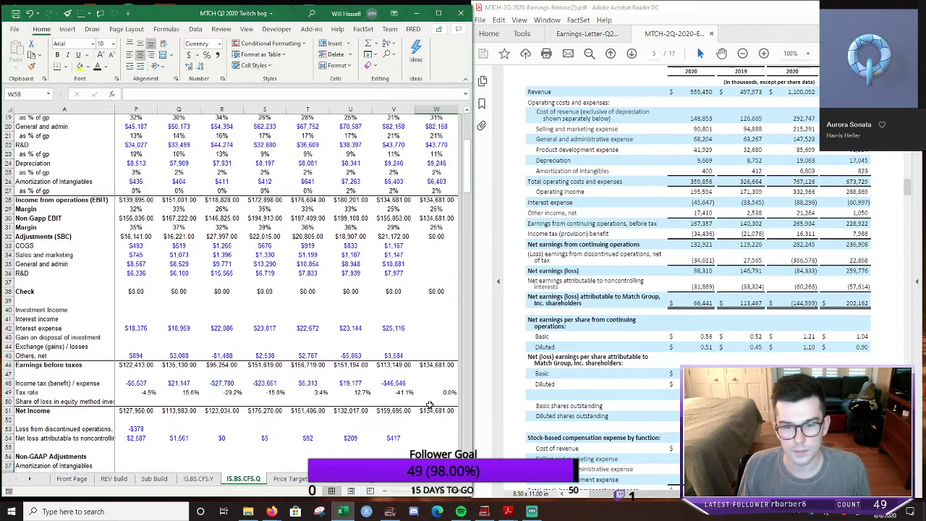
- Clear the copied 2020 Q2 operating expense inputs for Sales and marketing, General and admin, R&D, Depreciation, and Amortization of Intangibles
{"action": "key", "text": "Up"}
{"action": "key", "text": "Up"}
{"action": "key", "text": "Up"}
{"action": "key", "text": "Up"}
{"action": "key", "text": "Up"}
{"action": "key", "text": "Up"}
{"action": "key", "text": "Up"}
{"action": "key", "text": "Up"}
{"action": "key", "text": "Up"}
{"action": "key", "text": "Up"}
{"action": "key", "text": "Up"}
{"action": "key", "text": "Up"}
{"action": "key", "text": "Up"}
{"action": "key", "text": "Up"}
{"action": "key", "text": "Up"}
{"action": "key", "text": "Up"}
{"action": "key", "text": "Up"}
{"action": "key", "text": "Up"}
{"action": "key", "text": "Up"}
{"action": "key", "text": "Up"}
{"action": "key", "text": "Down"}
{"action": "key", "text": "Down"}
{"action": "key", "text": "Down"}
{"action": "key", "text": "Down"}
{"action": "key", "text": "Down"}
{"action": "key", "text": "Down"}
{"action": "key", "text": "Down"}
{"action": "key", "text": "Down"}
{"action": "key", "text": "Down"}
{"action": "key", "text": "Down"}
{"action": "key", "text": "Down"}
{"action": "key", "text": "Down"}
{"action": "key", "text": "Delete"}
{"action": "key", "text": "Down"}
{"action": "key", "text": "Down"}
{"action": "key", "text": "Delete"}
{"action": "key", "text": "Down"}
{"action": "key", "text": "Down"}
{"action": "key", "text": "Delete"}
{"action": "key", "text": "Down"}
{"action": "key", "text": "Down"}
{"action": "key", "text": "Delete"}
{"action": "key", "text": "Down"}
{"action": "key", "text": "Down"}
{"action": "key", "text": "Delete"}
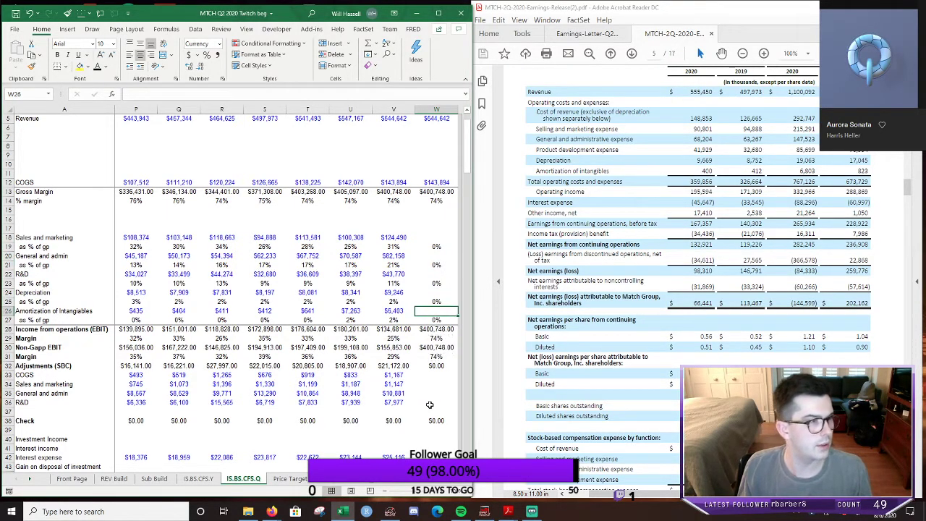
- Clear the copied 2020 Q2 Revenue and COGS inputs at the start of the income statement
{"action": "key", "text": "ctrl+Up"}
{"action": "key", "text": "ctrl+Up"}
{"action": "key", "text": "ctrl+Up"}
{"action": "key", "text": "ctrl+Up"}
{"action": "key", "text": "ctrl+Up"}
{"action": "key", "text": "ctrl+Up"}
{"action": "key", "text": "ctrl+Up"}
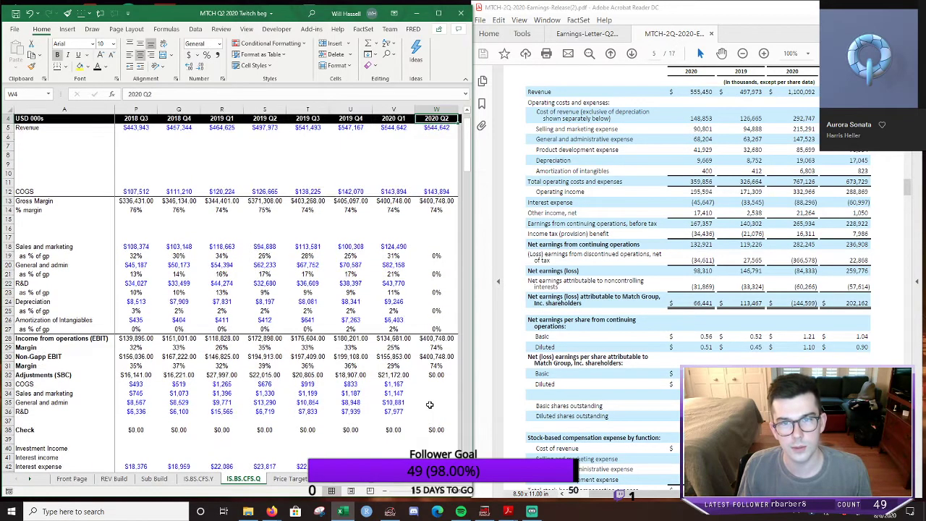
{"action": "key", "text": "Delete"}
{"action": "key", "text": "ctrl+Down"}
{"action": "key", "text": "Delete"}
{"action": "key", "text": "Up"}
{"action": "key", "text": "Up"}
{"action": "key", "text": "Up"}
{"action": "key", "text": "Up"}
{"action": "key", "text": "Up"}
{"action": "key", "text": "Up"}
{"action": "key", "text": "Up"}
{"action": "key", "text": "Up"}
{"action": "key", "text": "Up"}
{"action": "key", "text": "Up"}
{"action": "key", "text": "Right"}
{"action": "key", "text": "Left"}
{"action": "key", "text": "Down"}
{"action": "key", "text": "Down"}
{"action": "key", "text": "Down"}
{"action": "key", "text": "Down"}
{"action": "key", "text": "Down"}
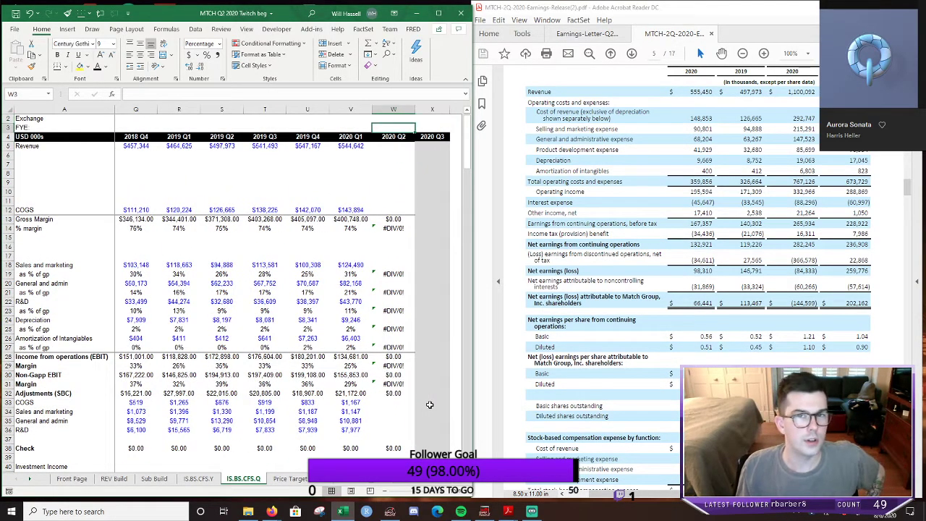
{"action": "key", "text": "Right"}
{"action": "key", "text": "Right"}
{"action": "key", "text": "Right"}
{"action": "key", "text": "Left"}
{"action": "key", "text": "Left"}
{"action": "key", "text": "Left"}
{"action": "key", "text": "Left"}
{"action": "key", "text": "Up"}
{"action": "key", "text": "Up"}
{"action": "key", "text": "Right"}
{"action": "key", "text": "Left"}
{"action": "key", "text": "Left"}
{"action": "key", "text": "Left"}
{"action": "key", "text": "Left"}
{"action": "key", "text": "Left"}
{"action": "key", "text": "Left"}
{"action": "key", "text": "Left"}
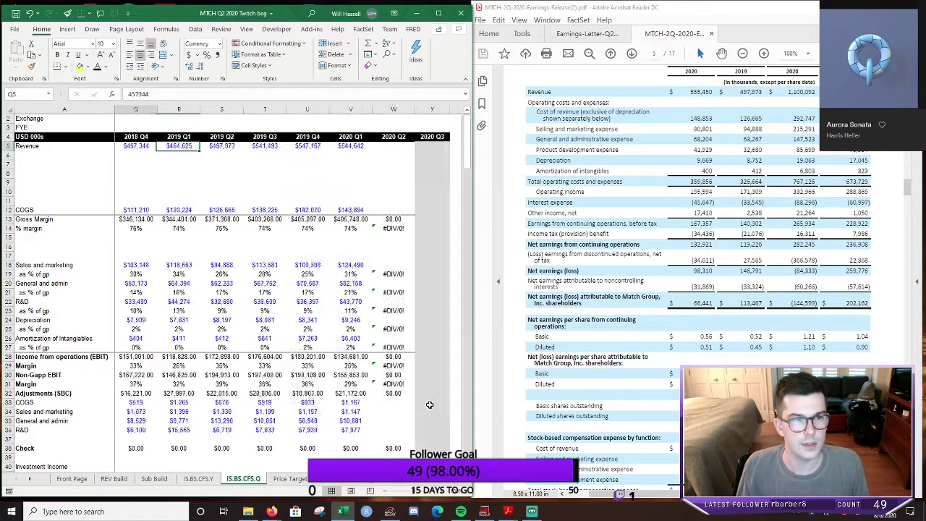
{"action": "key", "text": "Right"}
{"action": "key", "text": "Right"}
{"action": "key", "text": "Right"}
{"action": "key", "text": "Right"}
{"action": "key", "text": "Right"}
{"action": "key", "text": "Right"}
{"action": "key", "text": "Right"}
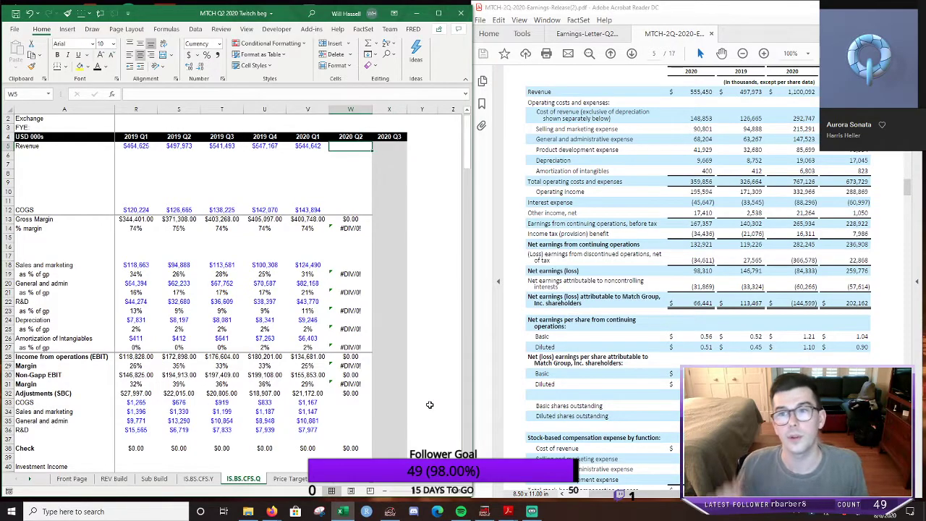
- Switch to Acrobat Reader and hide the navigation pane beside the earnings release's Match Group Consolidated Statement of Operations
{"action": "scroll", "coordinate": [700, 235], "scroll_direction": "up", "scroll_amount": 1}
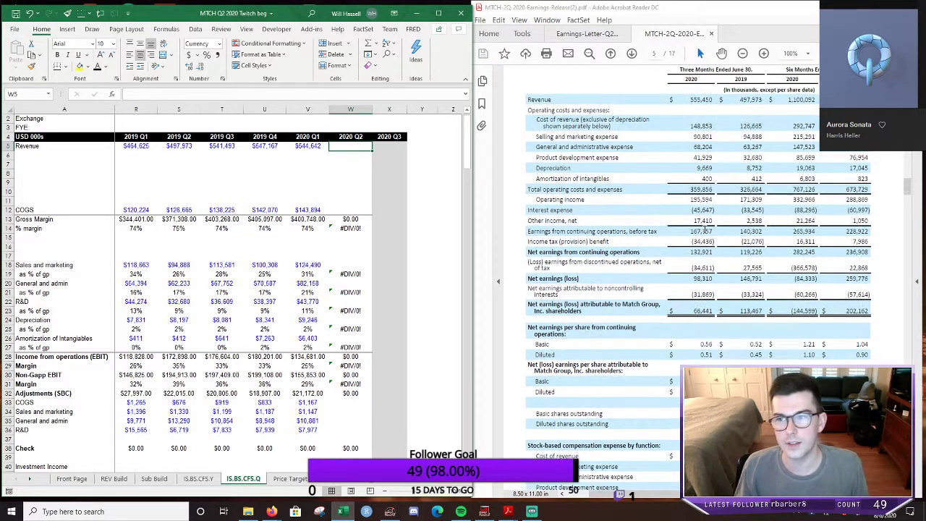
{"action": "scroll", "coordinate": [701, 239], "scroll_direction": "up", "scroll_amount": 1}
{"action": "scroll", "coordinate": [690, 246], "scroll_direction": "up", "scroll_amount": 3}
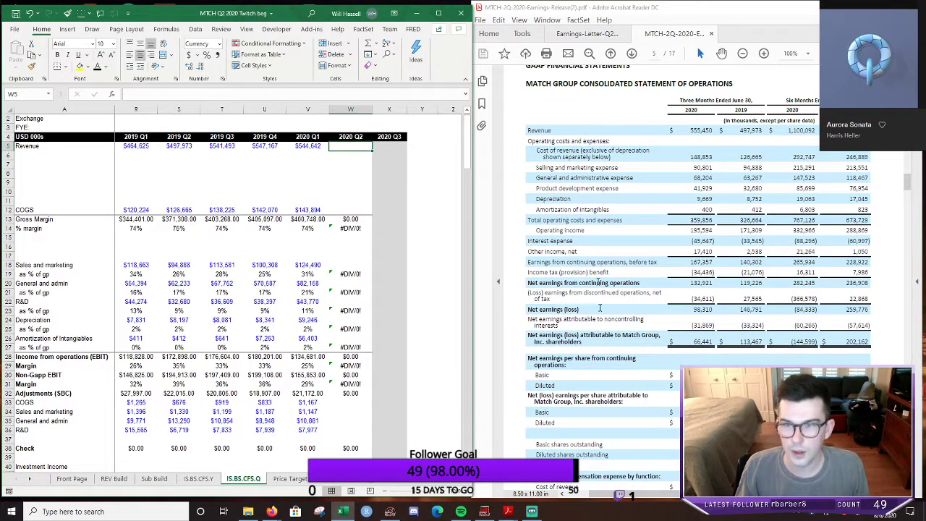
{"action": "left_click", "coordinate": [496, 288]}
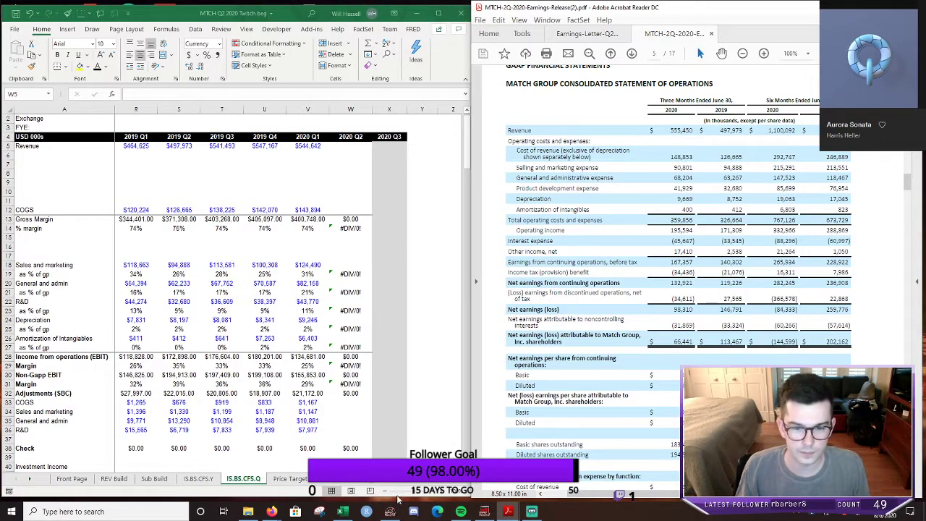
- Return to the Excel model and enter 554450 as the 2020 Q2 Revenue on the quarterly income statement
{"action": "left_click", "coordinate": [330, 145]}
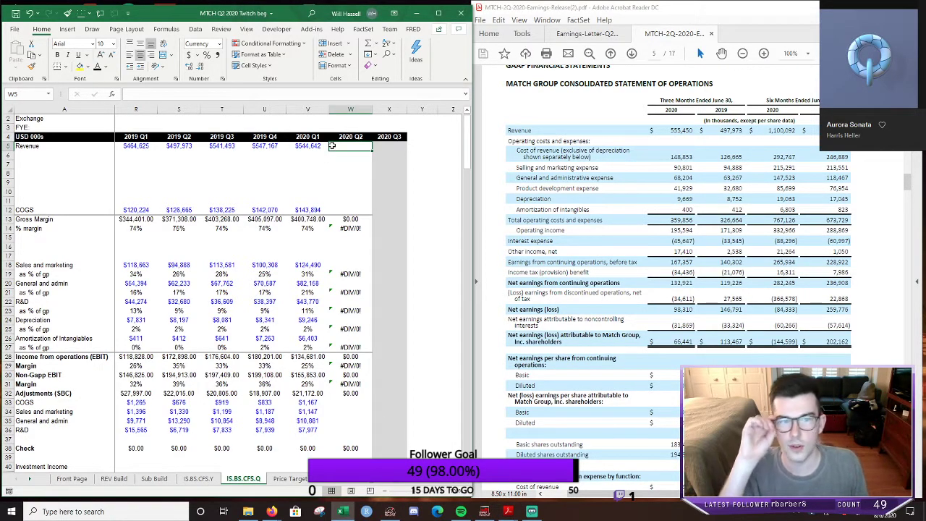
{"action": "type", "text": "55"}
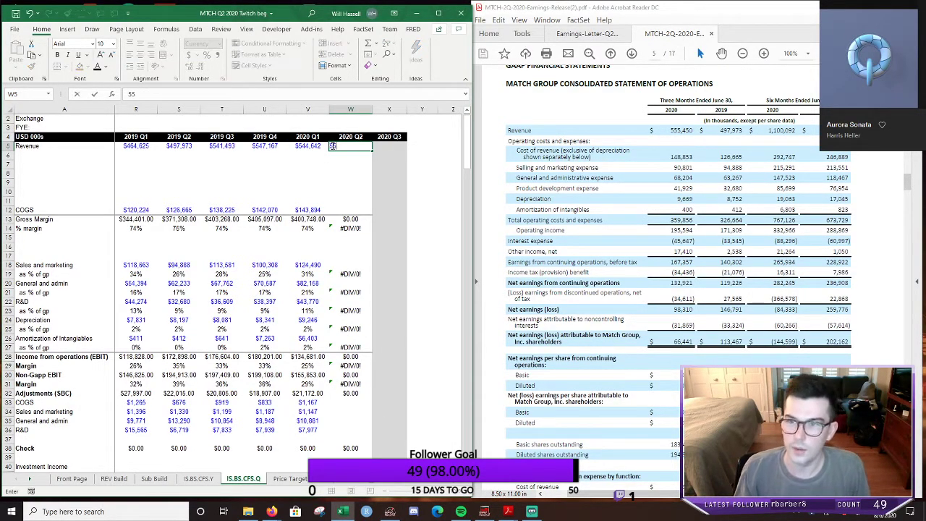
{"action": "type", "text": "450"}
{"action": "key", "text": "Return"}
{"action": "key", "text": "Up"}
{"action": "key", "text": "F2"}
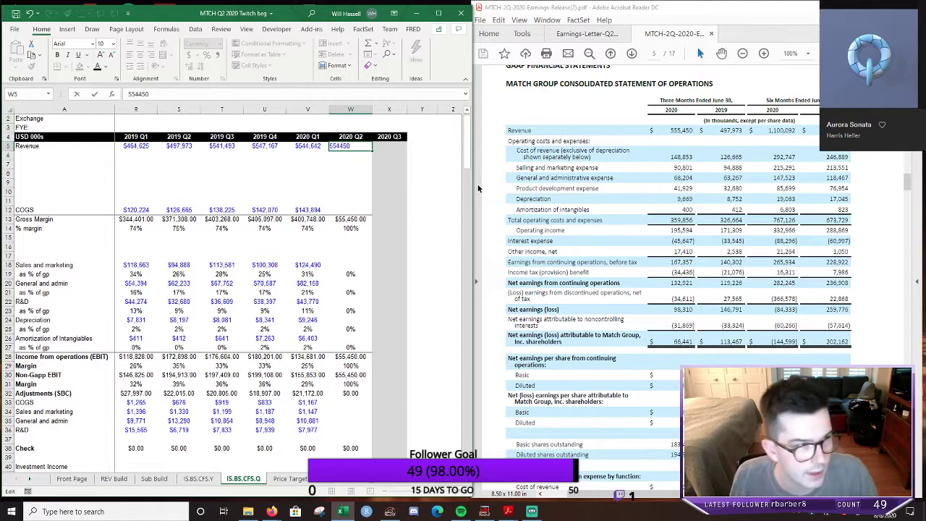
{"action": "key", "text": "Return"}
- Enter 148853 as the 2020 Q2 COGS from the release's cost of revenue line
{"action": "key", "text": "ctrl+Down"}
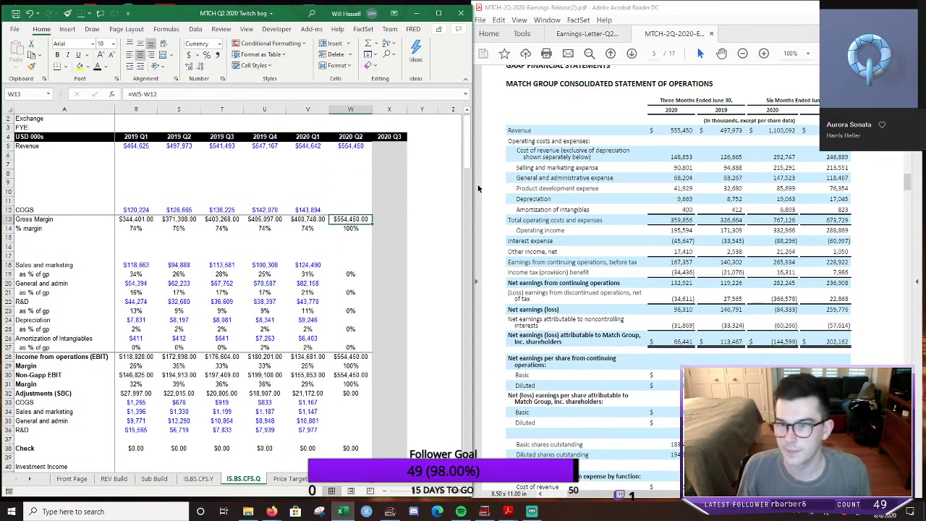
{"action": "key", "text": "Up"}
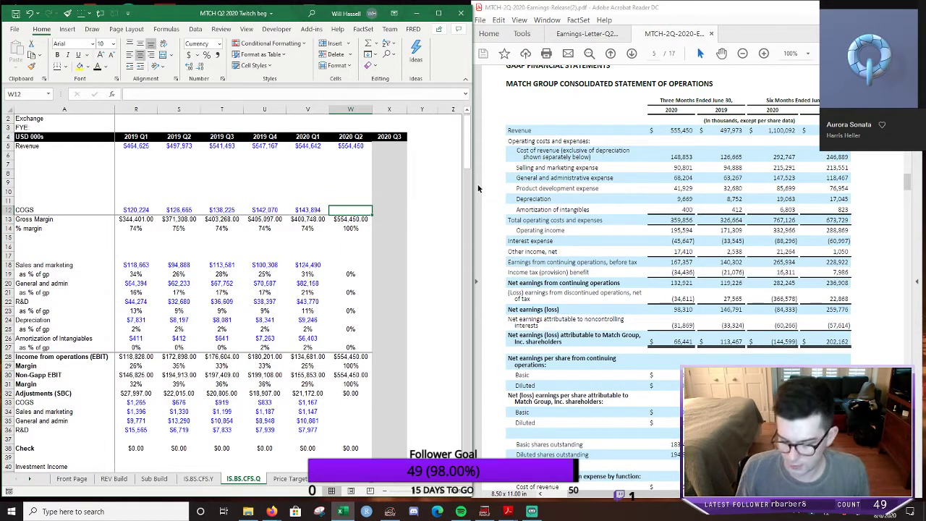
{"action": "type", "text": "148,"}
{"action": "type", "text": "853"}
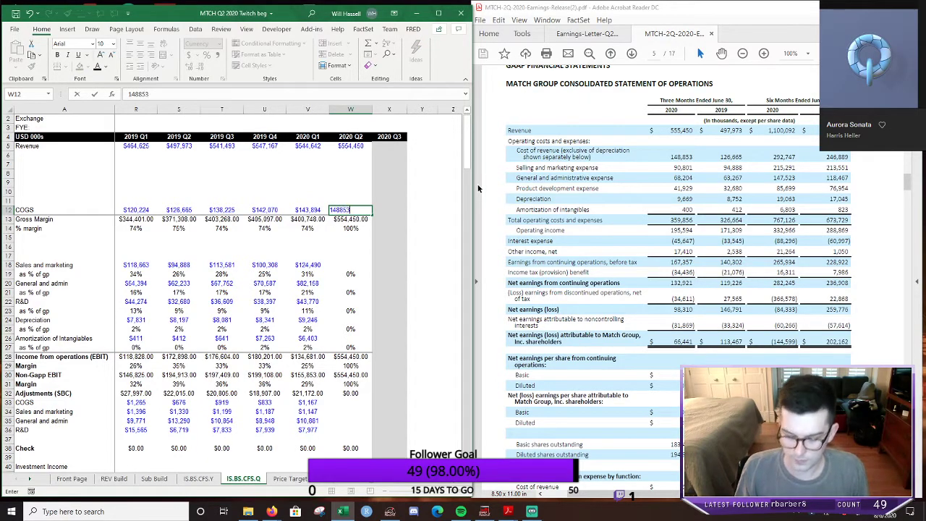
{"action": "key", "text": "Return"}
- Enter 90,801 as the 2020 Q2 Sales and marketing expense on the income statement
{"action": "key", "text": "Down"}
{"action": "key", "text": "Down"}
{"action": "key", "text": "Down"}
{"action": "key", "text": "Down"}
{"action": "key", "text": "Down"}
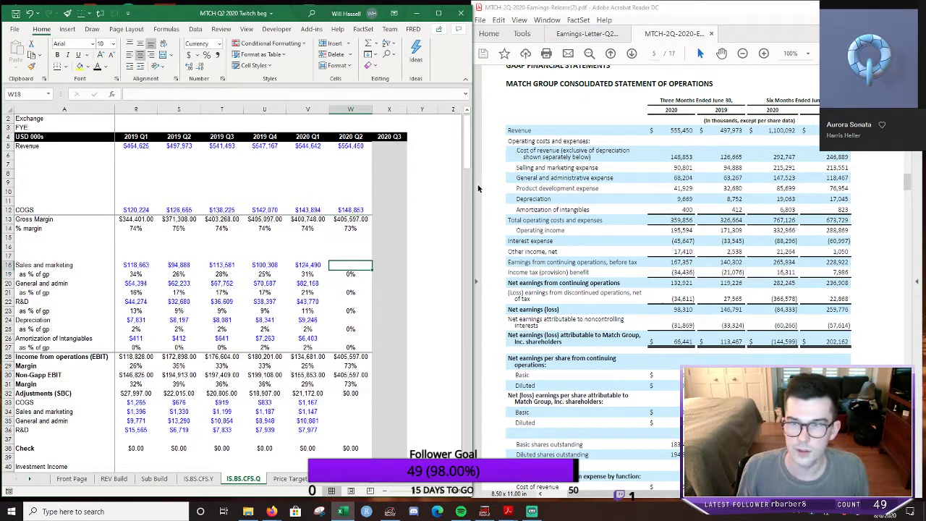
{"action": "type", "text": "90,801"}
{"action": "key", "text": "Return"}
- Enter 68,204 as the 2020 Q2 General and admin expense on the income statement
{"action": "key", "text": "Return"}
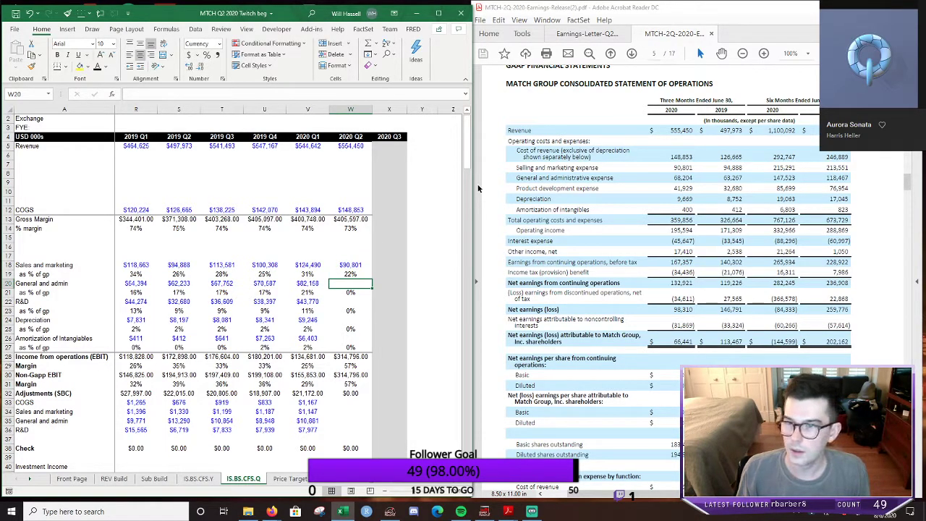
{"action": "type", "text": "68"}
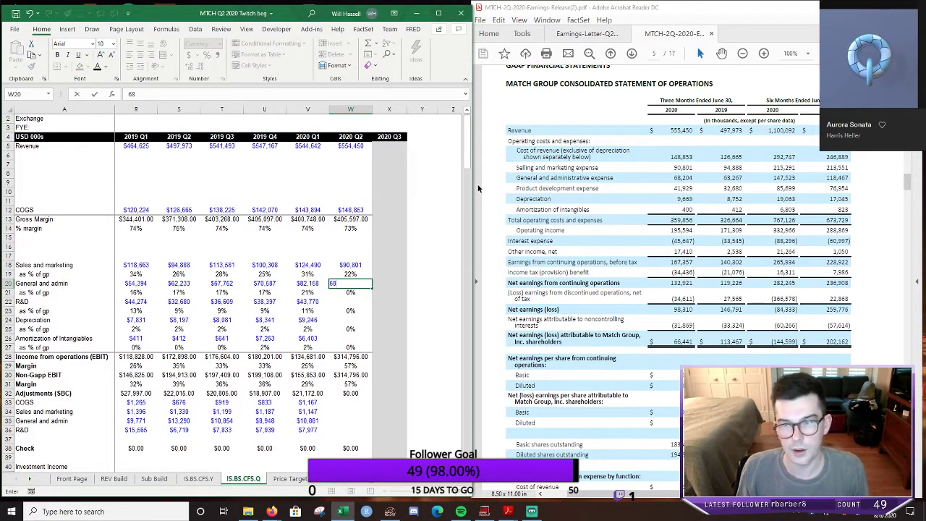
{"action": "type", "text": ",204"}
{"action": "key", "text": "Return"}
{"action": "key", "text": "Return"}
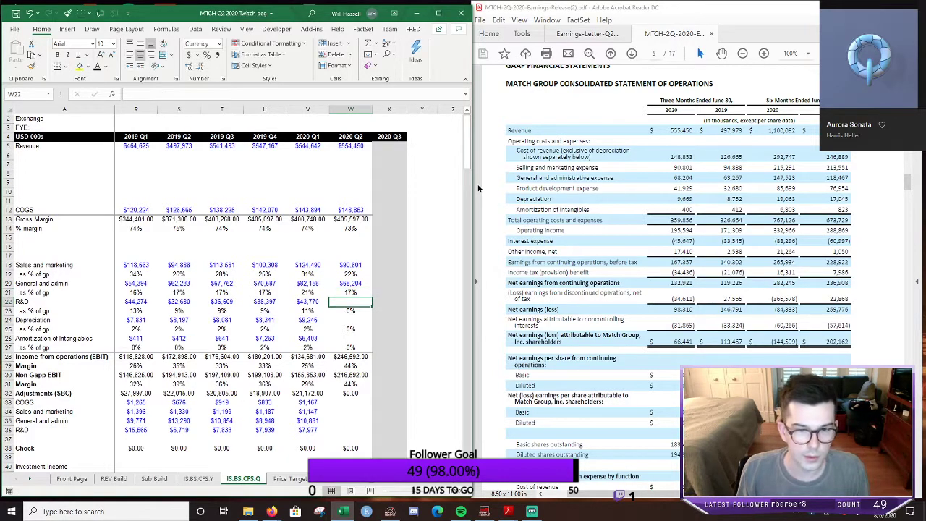
- Review the prior-quarter R&D values across the income statement's R&D row
{"action": "key", "text": "Left"}
{"action": "key", "text": "Left"}
{"action": "key", "text": "Left"}
{"action": "key", "text": "Left"}
{"action": "key", "text": "Left"}
{"action": "key", "text": "Right"}
{"action": "key", "text": "Right"}
{"action": "key", "text": "Right"}
{"action": "key", "text": "Left"}
{"action": "key", "text": "Left"}
{"action": "key", "text": "Right"}
{"action": "key", "text": "Right"}
{"action": "key", "text": "Right"}
{"action": "key", "text": "Right"}
{"action": "key", "text": "Right"}
{"action": "key", "text": "Right"}
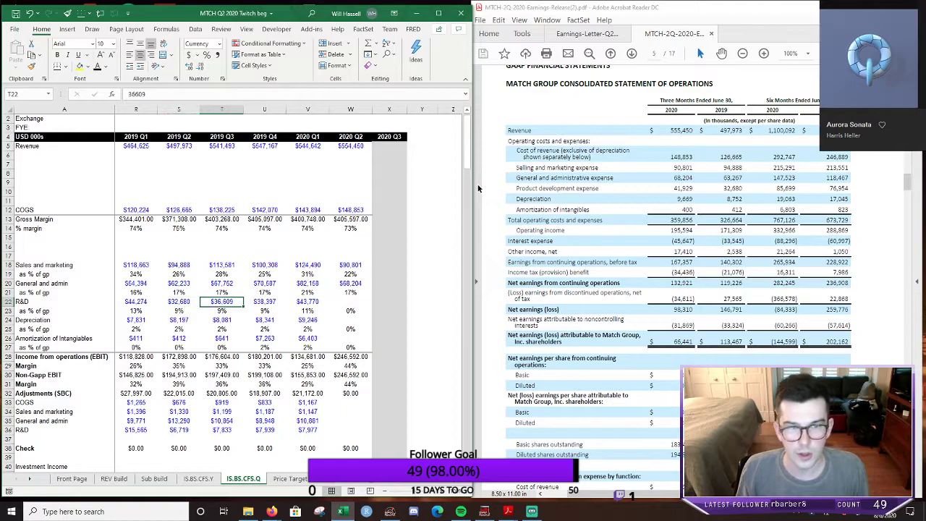
{"action": "key", "text": "Left"}
{"action": "key", "text": "Left"}
{"action": "key", "text": "Left"}
{"action": "key", "text": "Left"}
{"action": "key", "text": "Left"}
{"action": "key", "text": "Left"}
{"action": "key", "text": "Left"}
{"action": "key", "text": "Right"}
{"action": "key", "text": "Right"}
{"action": "key", "text": "Right"}
{"action": "key", "text": "Right"}
{"action": "key", "text": "Right"}
{"action": "key", "text": "Right"}
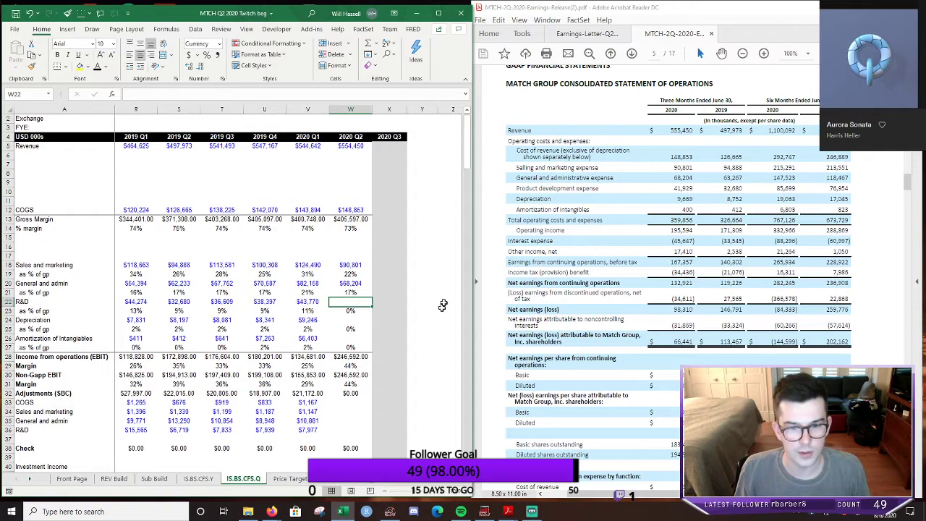
- Enter 41,929 as the 2020 Q2 R&D expense from the release's product development line
{"action": "left_click", "coordinate": [438, 492]}
{"action": "left_click_drag", "start_coordinate": [138, 280], "coordinate": [313, 334]}
{"action": "left_click", "coordinate": [383, 311]}
{"action": "left_click", "coordinate": [390, 330]}
{"action": "left_click", "coordinate": [394, 293]}
{"action": "left_click", "coordinate": [390, 280]}
{"action": "left_click", "coordinate": [389, 292]}
{"action": "left_click", "coordinate": [388, 310]}
{"action": "key", "text": "Down"}
{"action": "key", "text": "Down"}
{"action": "key", "text": "Up"}
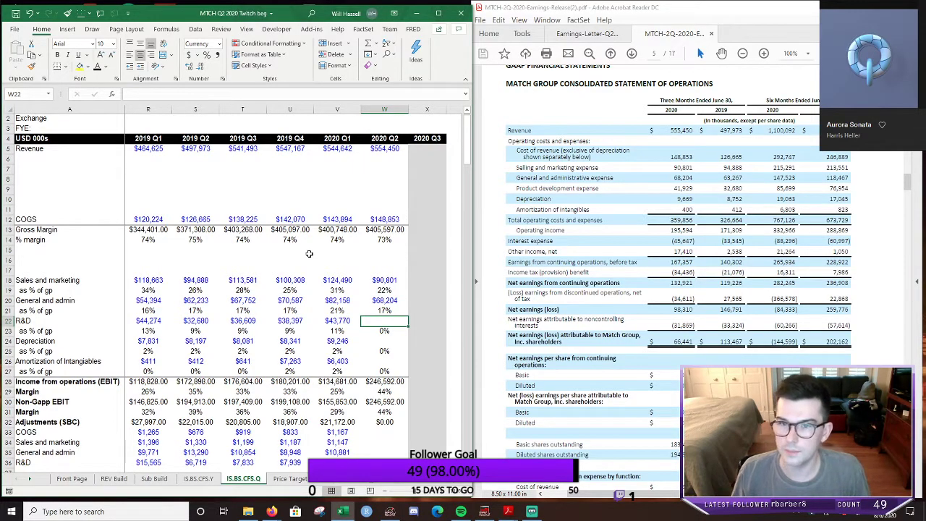
{"action": "type", "text": "41929"}
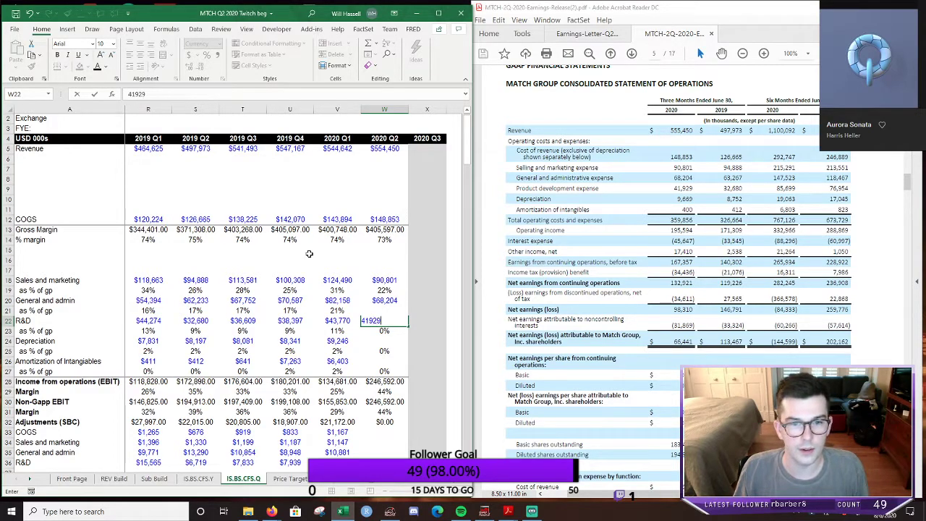
{"action": "key", "text": "Return"}
- Enter 9,669 as the 2020 Q2 Depreciation expense on the income statement
{"action": "key", "text": "Return"}
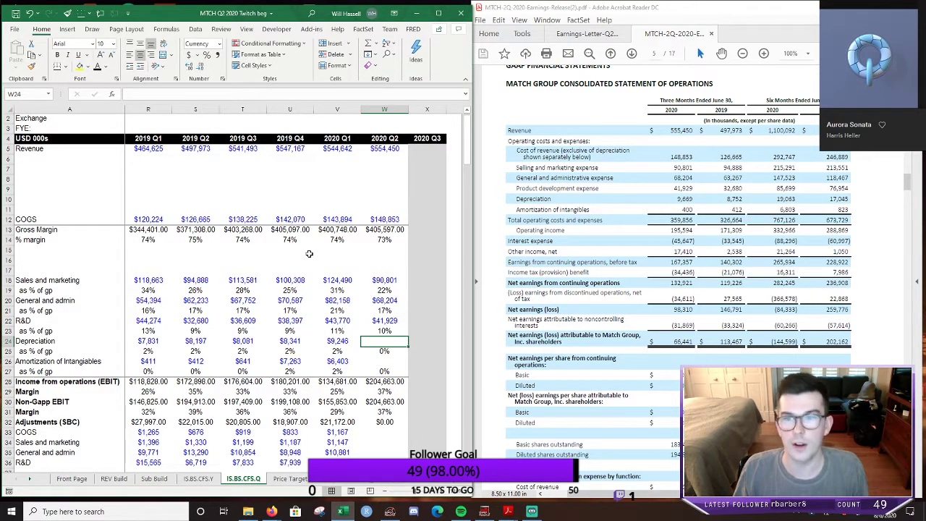
{"action": "type", "text": "9"}
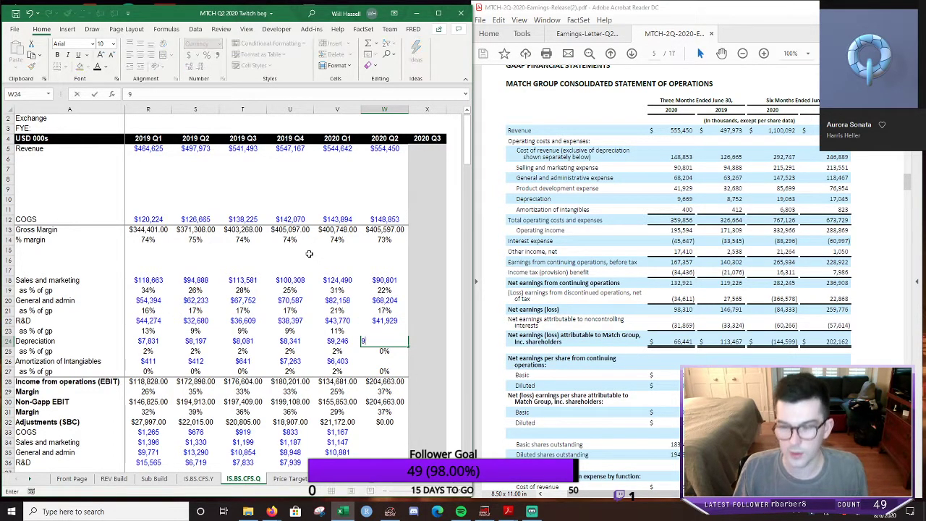
{"action": "type", "text": ",66"}
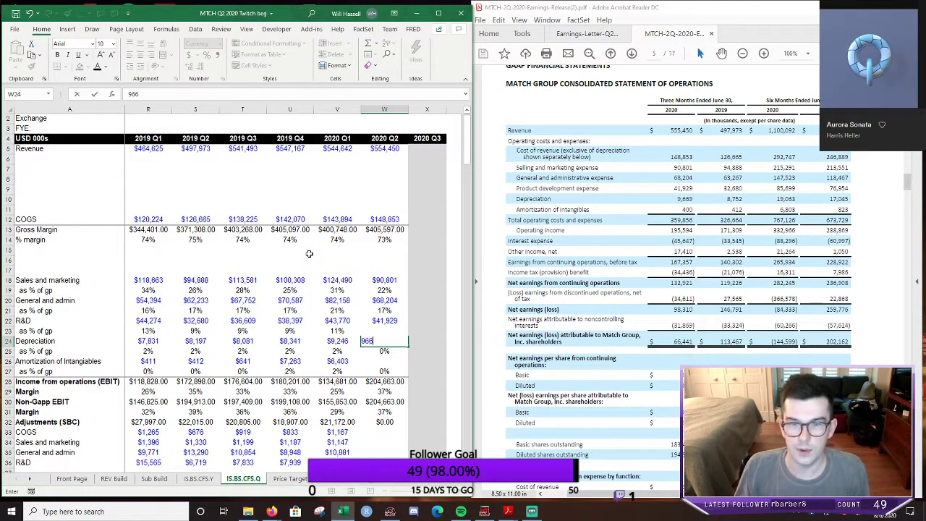
{"action": "type", "text": "9"}
{"action": "key", "text": "Return"}
{"action": "key", "text": "Return"}
- Check the 2020 Q2 operating expense entries and their gross profit percentages against the earnings release
{"action": "key", "text": "Up"}
{"action": "key", "text": "Up"}
{"action": "key", "text": "Up"}
{"action": "key", "text": "Up"}
{"action": "key", "text": "Up"}
{"action": "key", "text": "Up"}
{"action": "key", "text": "Up"}
{"action": "key", "text": "Down"}
{"action": "key", "text": "Down"}
{"action": "key", "text": "Down"}
{"action": "key", "text": "Down"}
{"action": "key", "text": "Down"}
{"action": "key", "text": "Down"}
{"action": "key", "text": "Down"}
{"action": "key", "text": "Down"}
{"action": "key", "text": "Down"}
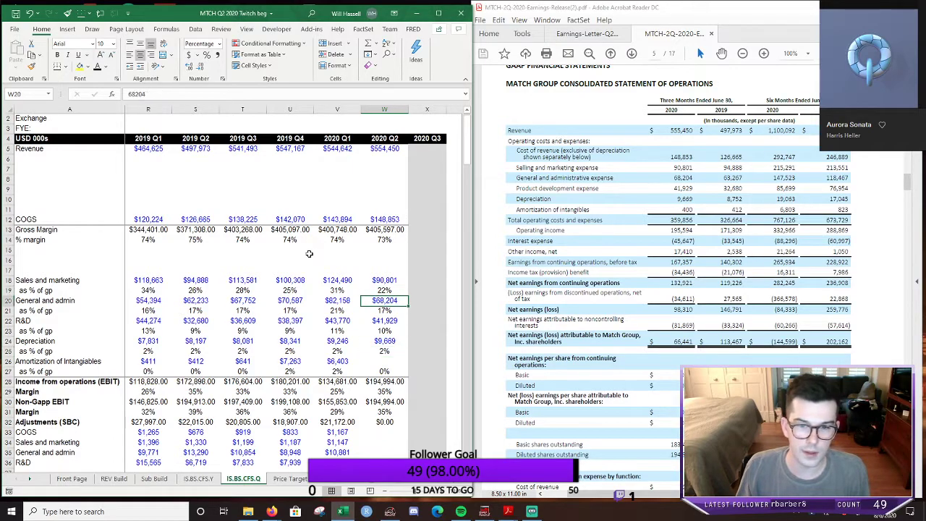
- Enter 400 as the 2020 Q2 Amortization of Intangibles on the income statement
{"action": "key", "text": "Up"}
{"action": "key", "text": "Up"}
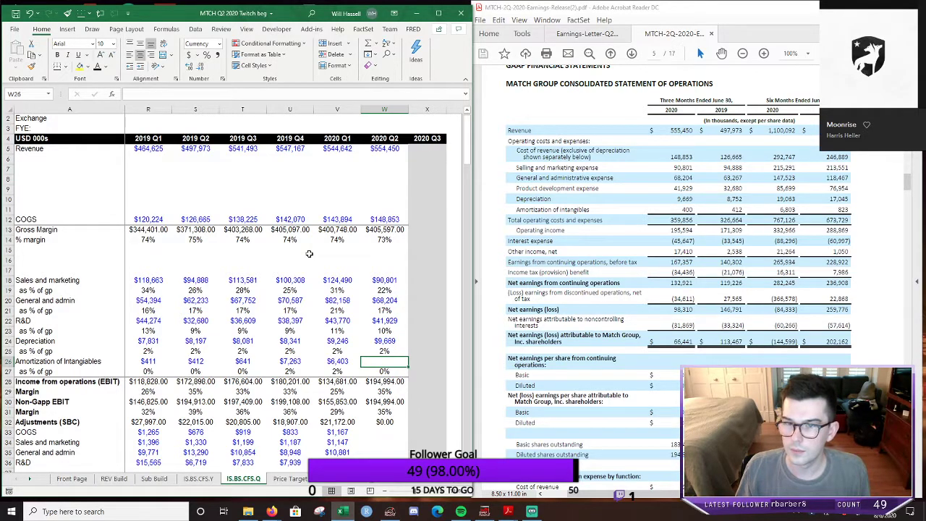
{"action": "type", "text": "400"}
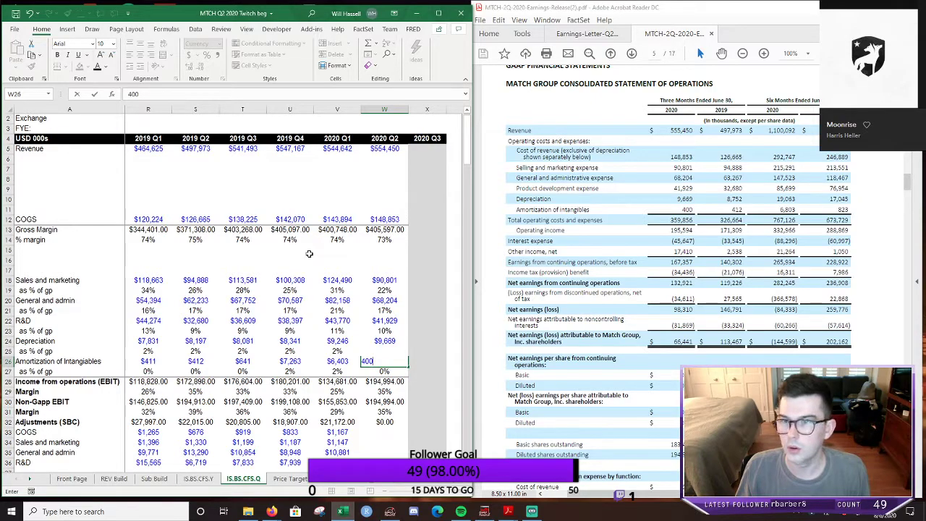
{"action": "key", "text": "Return"}
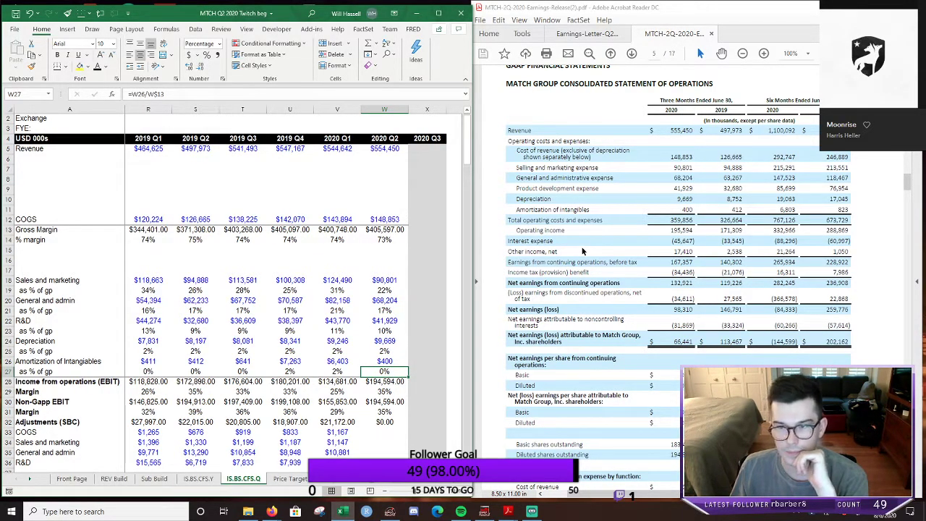
- Compare the 2020 Q2 Amortization of Intangibles with the preceding quarters in its row
{"action": "key", "text": "Up"}
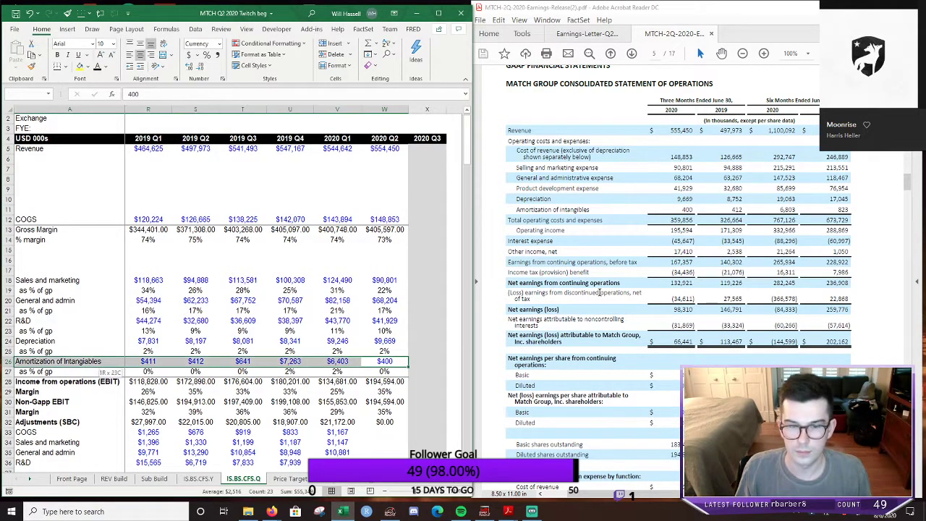
{"action": "key", "text": "Left"}
{"action": "key", "text": "shift+Right"}
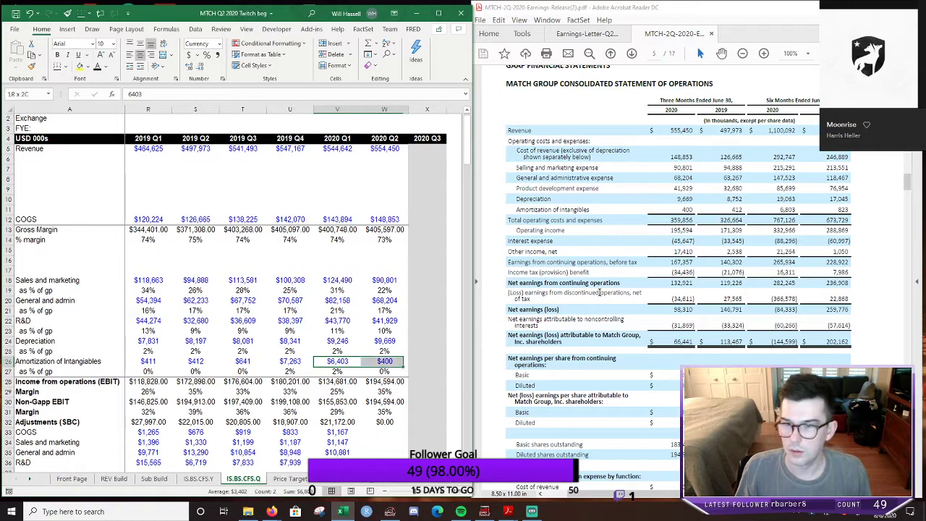
{"action": "key", "text": "Left"}
{"action": "key", "text": "Left"}
{"action": "key", "text": "Left"}
{"action": "key", "text": "Right"}
{"action": "key", "text": "Right"}
{"action": "key", "text": "Right"}
{"action": "key", "text": "Down"}
{"action": "key", "text": "Up"}
- Compare 2020 Q2 Sales and marketing expense with 2020 Q1 and 2019 Q2
{"action": "key", "text": "Up"}
{"action": "key", "text": "Up"}
{"action": "key", "text": "Up"}
{"action": "key", "text": "Up"}
{"action": "key", "text": "Up"}
{"action": "key", "text": "Up"}
{"action": "key", "text": "Up"}
{"action": "key", "text": "Up"}
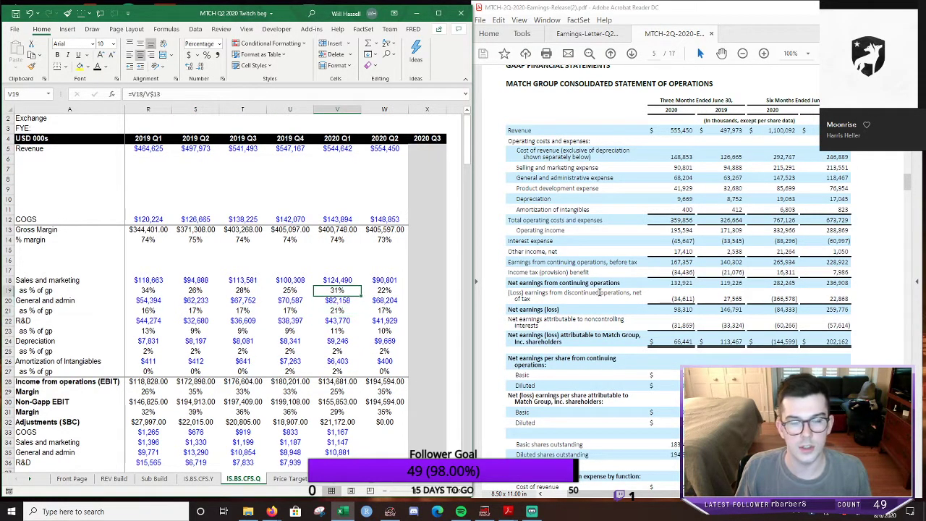
{"action": "key", "text": "shift+Right"}
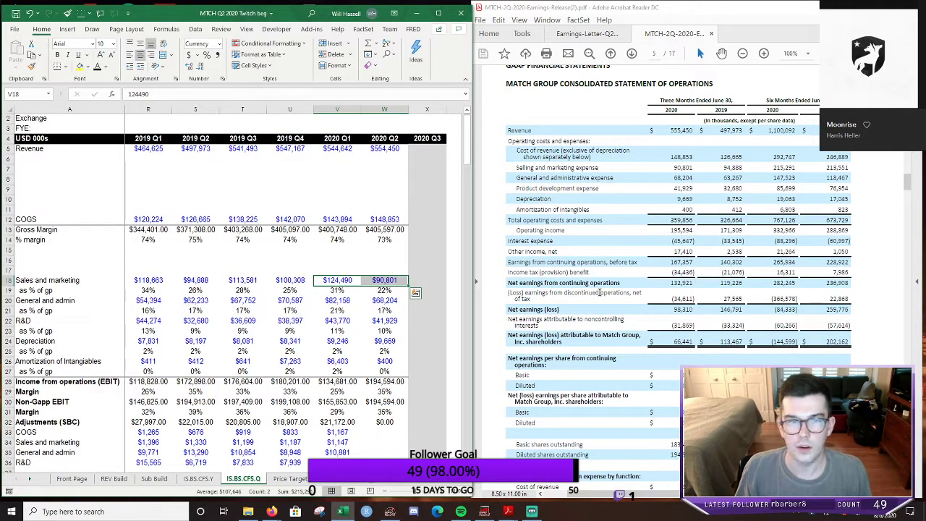
{"action": "key", "text": "Left"}
{"action": "key", "text": "Left"}
{"action": "key", "text": "Left"}
{"action": "key", "text": "Down"}
{"action": "key", "text": "Down"}
{"action": "key", "text": "Down"}
{"action": "key", "text": "Down"}
{"action": "key", "text": "Up"}
{"action": "key", "text": "Up"}
{"action": "key", "text": "Up"}
{"action": "key", "text": "Up"}
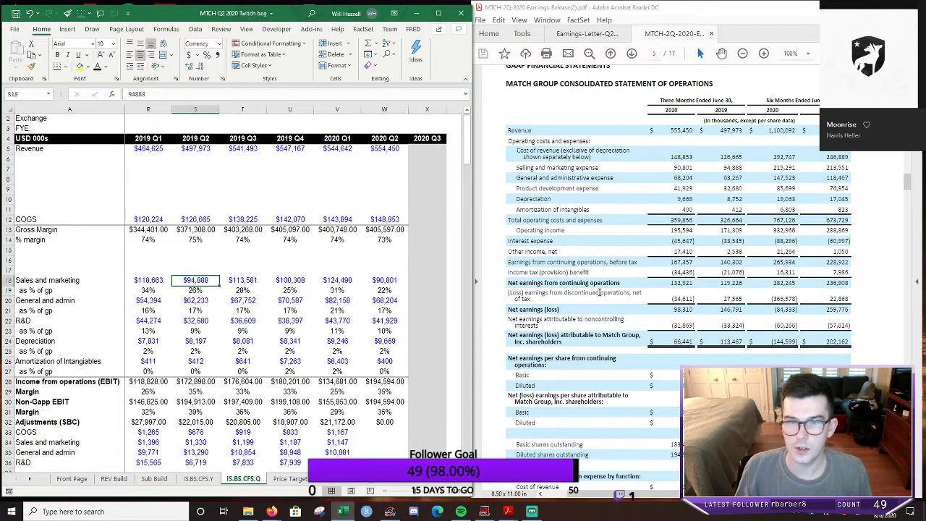
- Examine the 2019 Q2 column from operating expenses through income from operations to the adjustments
{"action": "key", "text": "Down"}
{"action": "key", "text": "Down"}
{"action": "key", "text": "Down"}
{"action": "key", "text": "Down"}
{"action": "key", "text": "Down"}
{"action": "key", "text": "Down"}
{"action": "key", "text": "Down"}
{"action": "key", "text": "Down"}
{"action": "key", "text": "Down"}
{"action": "key", "text": "Down"}
{"action": "key", "text": "Down"}
{"action": "key", "text": "Down"}
{"action": "key", "text": "Down"}
{"action": "key", "text": "Down"}
{"action": "key", "text": "Down"}
{"action": "key", "text": "Down"}
{"action": "key", "text": "Down"}
{"action": "key", "text": "Down"}
{"action": "key", "text": "Down"}
{"action": "key", "text": "Down"}
{"action": "key", "text": "Down"}
{"action": "key", "text": "Down"}
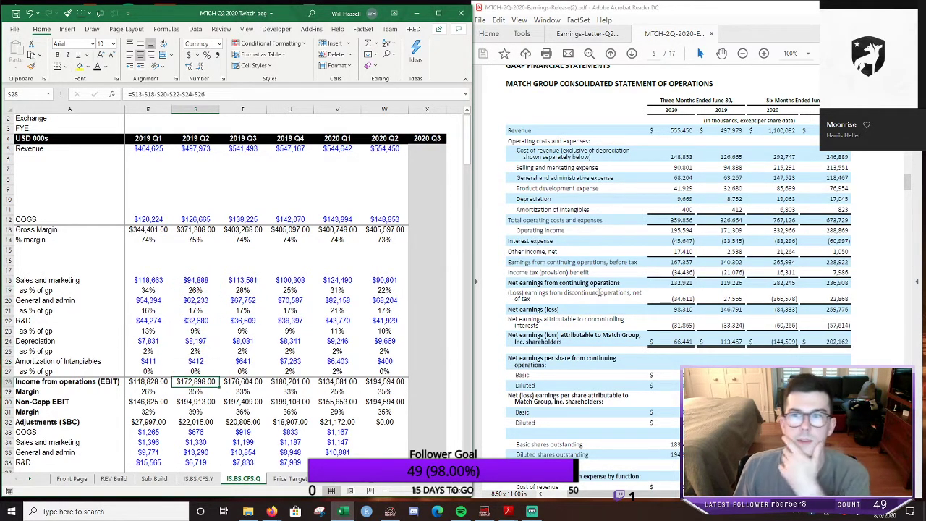
{"action": "key", "text": "Down"}
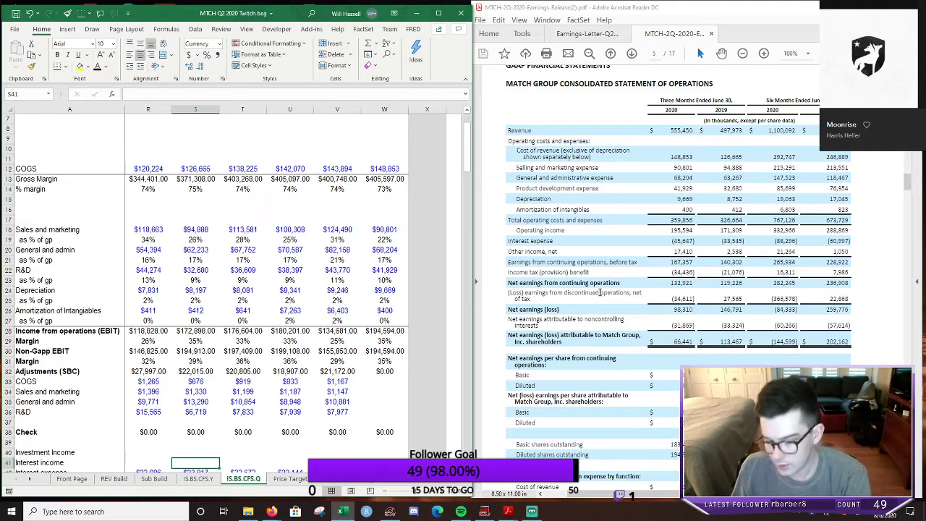
- Skip forward in the Spotify playlist to the track While We Sleep
{"action": "key", "text": "XF86AudioNext"}
{"action": "key", "text": "XF86AudioNext"}
{"action": "key", "text": "XF86AudioNext"}
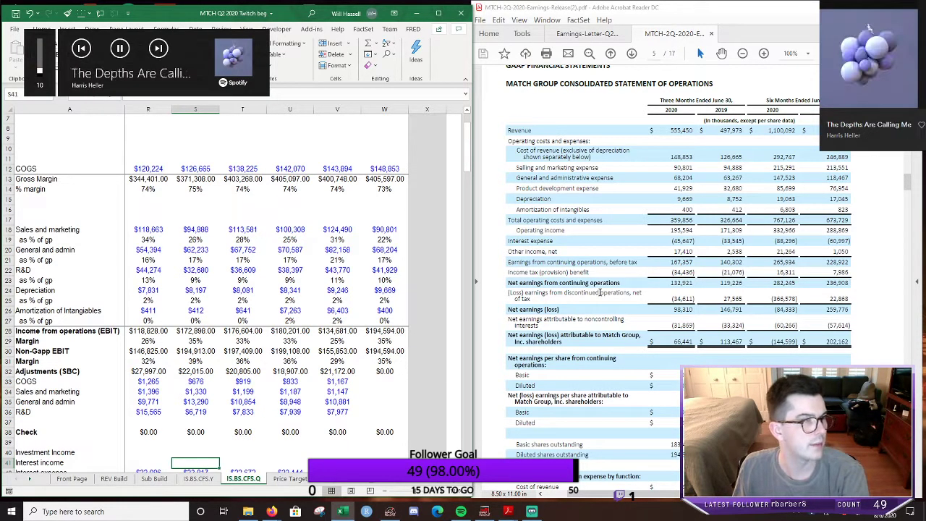
{"action": "key", "text": "XF86AudioNext"}
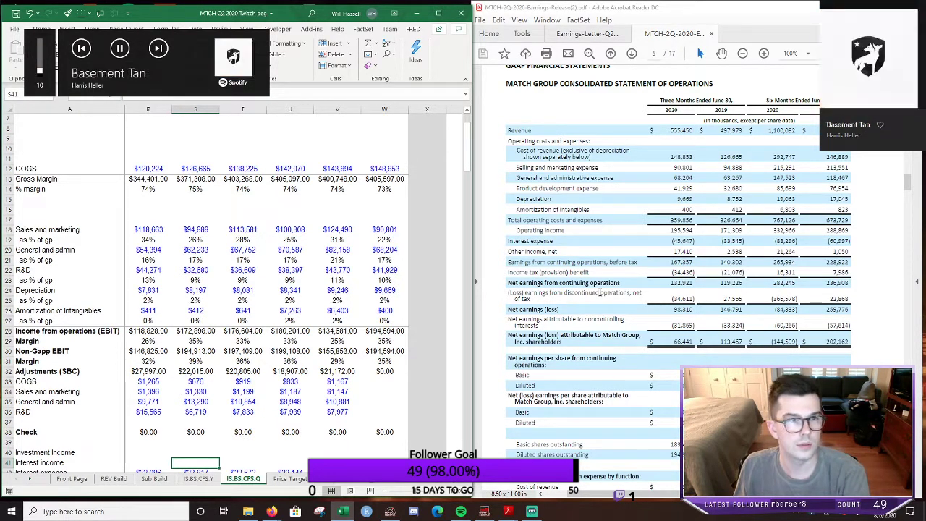
{"action": "key", "text": "XF86AudioNext"}
{"action": "key", "text": "XF86AudioNext"}
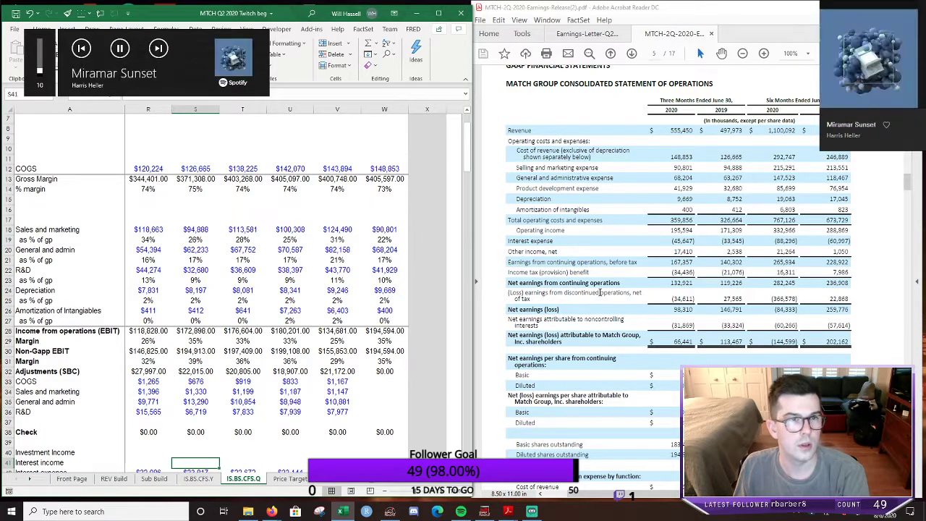
{"action": "key", "text": "XF86AudioNext"}
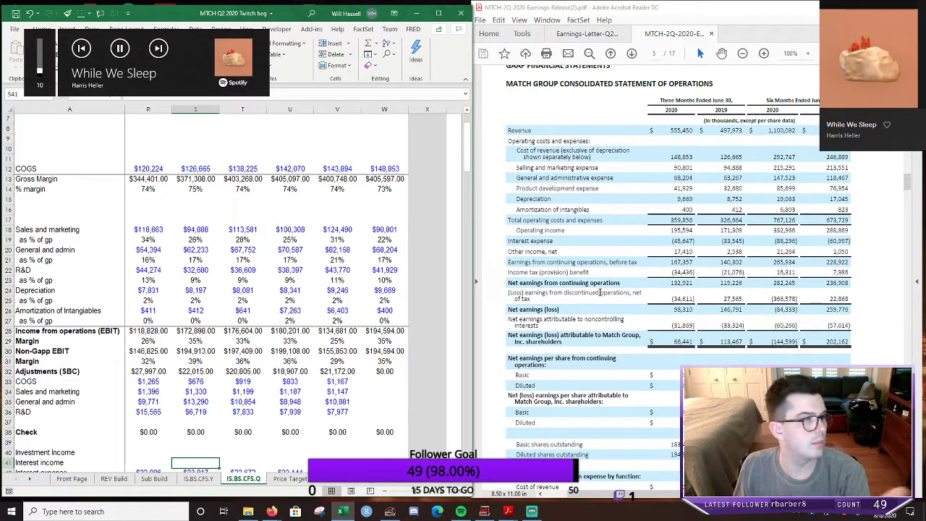
- Look over the interest, other income, earnings before taxes and tax rows across the quarters
{"action": "key", "text": "Down"}
{"action": "key", "text": "Down"}
{"action": "key", "text": "Down"}
{"action": "key", "text": "Down"}
{"action": "key", "text": "Down"}
{"action": "key", "text": "Down"}
{"action": "key", "text": "Down"}
{"action": "key", "text": "Down"}
{"action": "key", "text": "Down"}
{"action": "key", "text": "Right"}
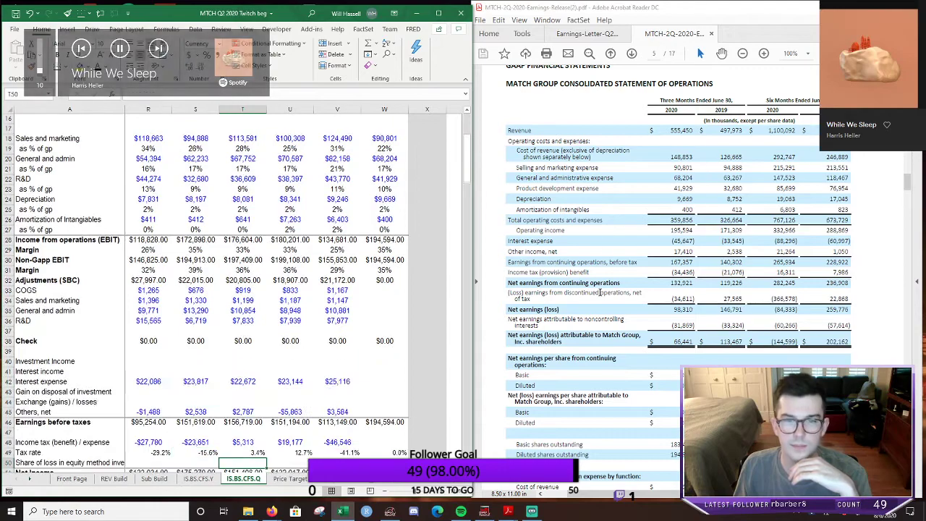
{"action": "key", "text": "Right"}
{"action": "key", "text": "Right"}
{"action": "key", "text": "Right"}
{"action": "key", "text": "Right"}
{"action": "key", "text": "Up"}
{"action": "key", "text": "Up"}
{"action": "key", "text": "Up"}
{"action": "key", "text": "Up"}
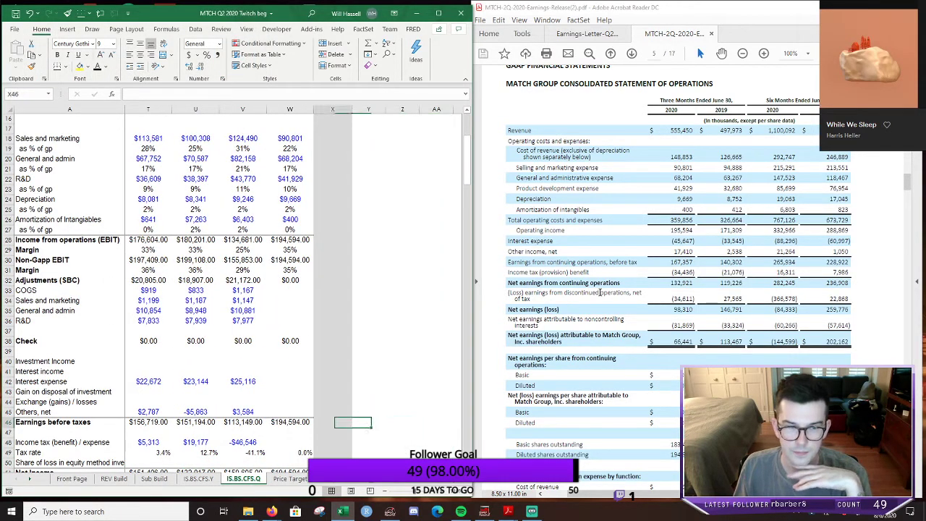
{"action": "key", "text": "Left"}
{"action": "key", "text": "Left"}
{"action": "key", "text": "Left"}
{"action": "key", "text": "Left"}
{"action": "key", "text": "Left"}
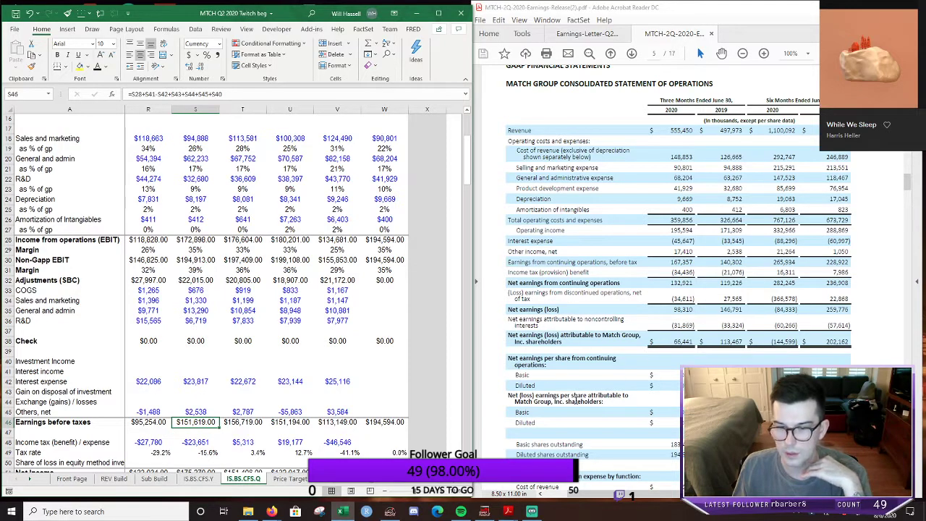
- Enter the 2020 Q2 stock-based compensation adjustments of 969 for COGS and 1,295 for Sales and marketing
{"action": "scroll", "coordinate": [569, 401], "scroll_direction": "down", "scroll_amount": 3}
{"action": "left_click", "coordinate": [398, 294]}
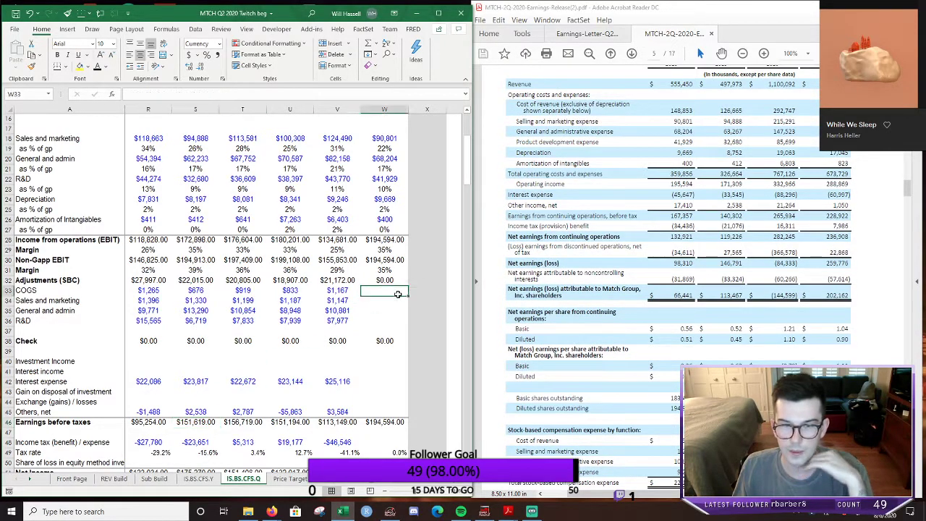
{"action": "type", "text": "969"}
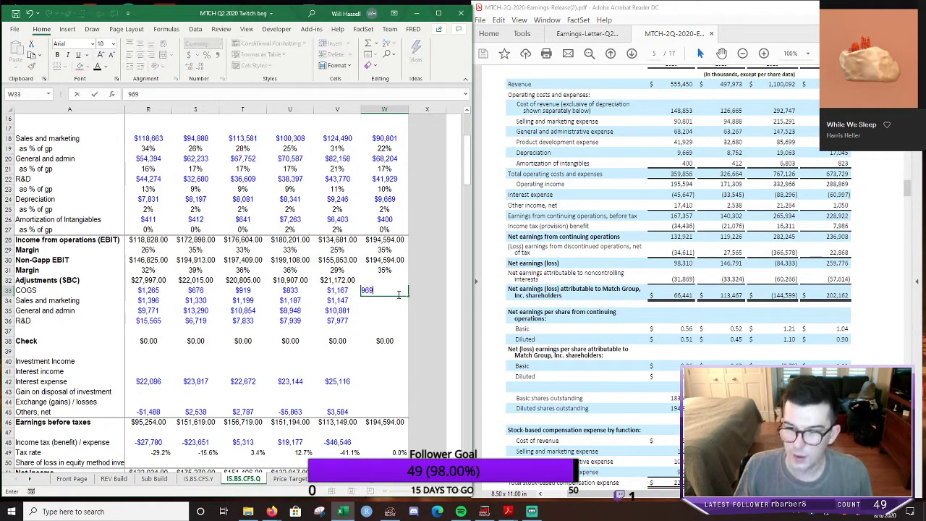
{"action": "key", "text": "Return"}
{"action": "type", "text": "125"}
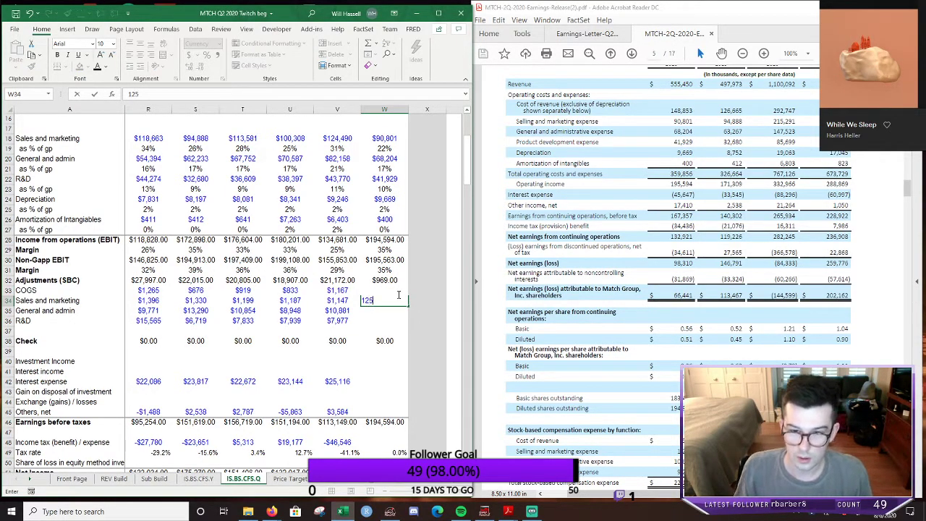
{"action": "key", "text": "BackSpace"}
{"action": "type", "text": "95"}
{"action": "key", "text": "Return"}
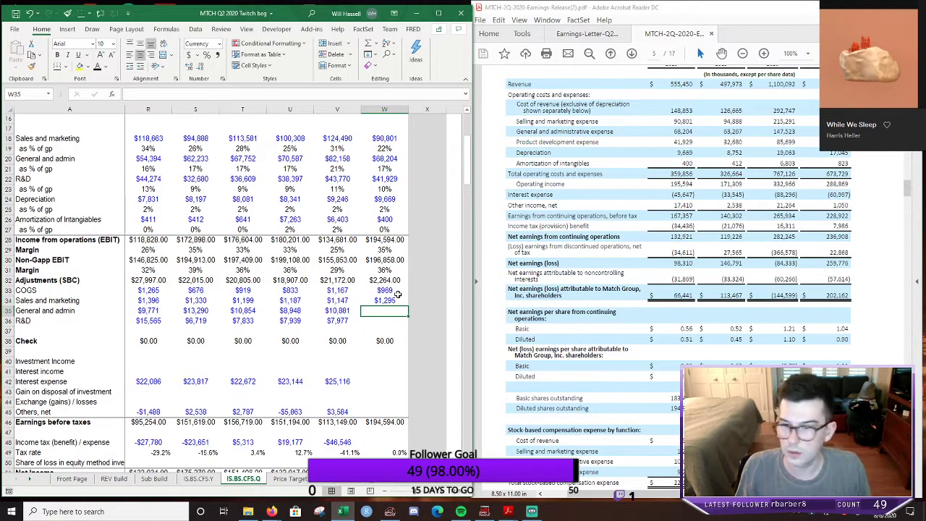
- Enter the 2020 Q2 stock-based compensation adjustments of 10,634 for General and admin and 9,242 for R&D
{"action": "type", "text": "10"}
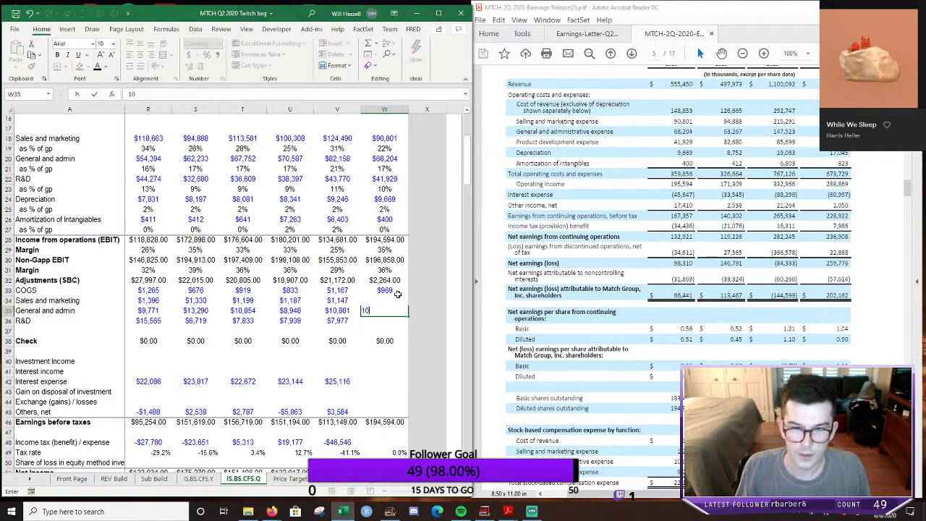
{"action": "type", "text": ",634"}
{"action": "key", "text": "Return"}
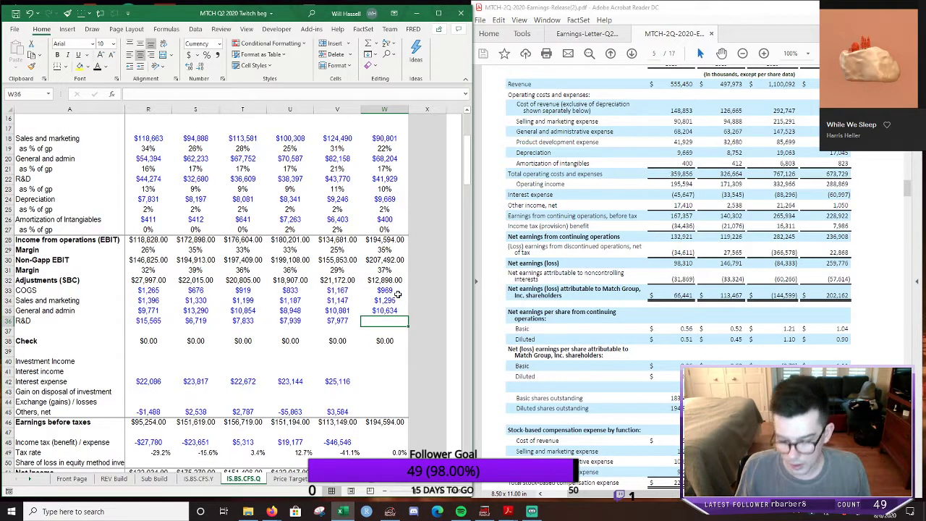
{"action": "type", "text": "9242"}
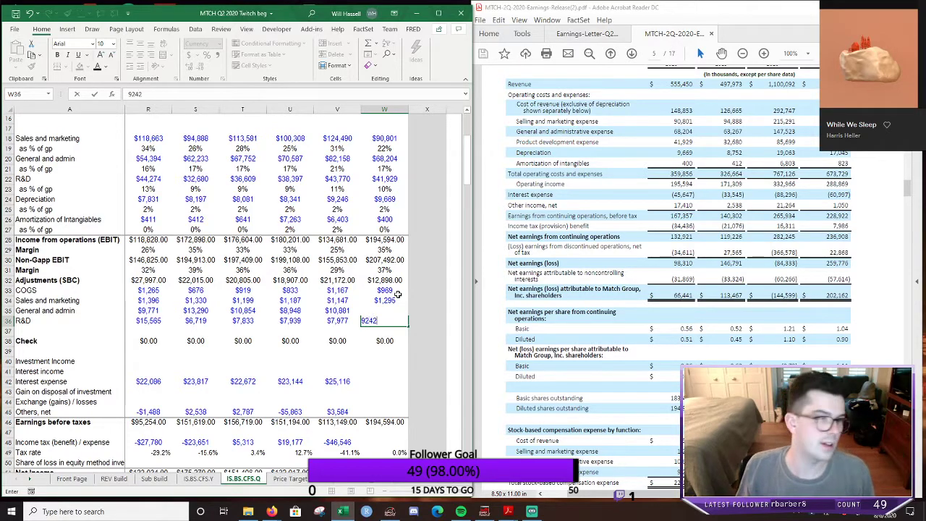
{"action": "key", "text": "Return"}
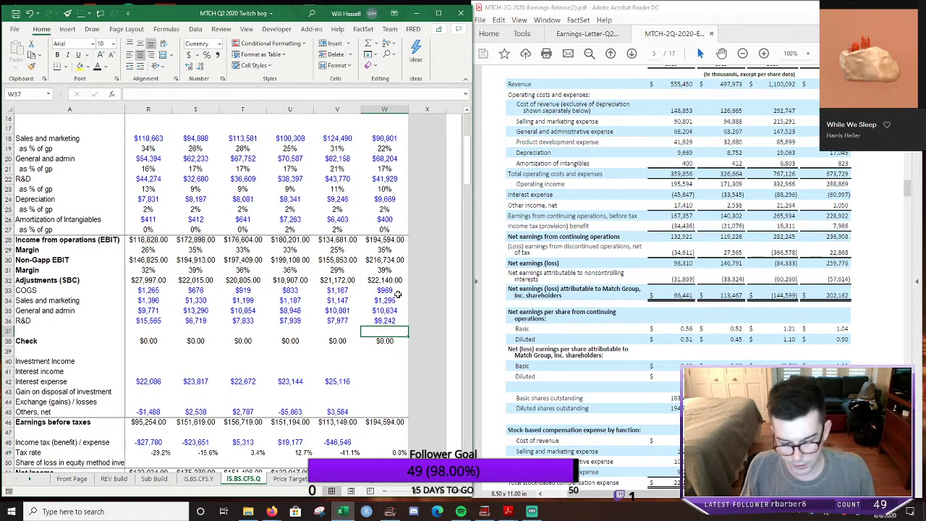
- Calculate 2020 Q2 stock-based compensation as a share of revenue in cell W37 with =W32/W5
{"action": "type", "text": "="}
{"action": "key", "text": "Up"}
{"action": "key", "text": "Up"}
{"action": "key", "text": "Up"}
{"action": "key", "text": "Up"}
{"action": "key", "text": "Up"}
{"action": "type", "text": "/"}
{"action": "key", "text": "Up"}
{"action": "key", "text": "Up"}
{"action": "key", "text": "Up"}
{"action": "key", "text": "Up"}
{"action": "key", "text": "Up"}
{"action": "key", "text": "Up"}
{"action": "key", "text": "Up"}
{"action": "key", "text": "Up"}
{"action": "key", "text": "Up"}
{"action": "key", "text": "Up"}
{"action": "key", "text": "Up"}
{"action": "key", "text": "Up"}
{"action": "key", "text": "Up"}
{"action": "key", "text": "Up"}
{"action": "key", "text": "Up"}
{"action": "key", "text": "Up"}
{"action": "key", "text": "Up"}
{"action": "key", "text": "Up"}
{"action": "key", "text": "Up"}
{"action": "key", "text": "Up"}
{"action": "key", "text": "Down"}
{"action": "key", "text": "Down"}
{"action": "key", "text": "Down"}
{"action": "key", "text": "Down"}
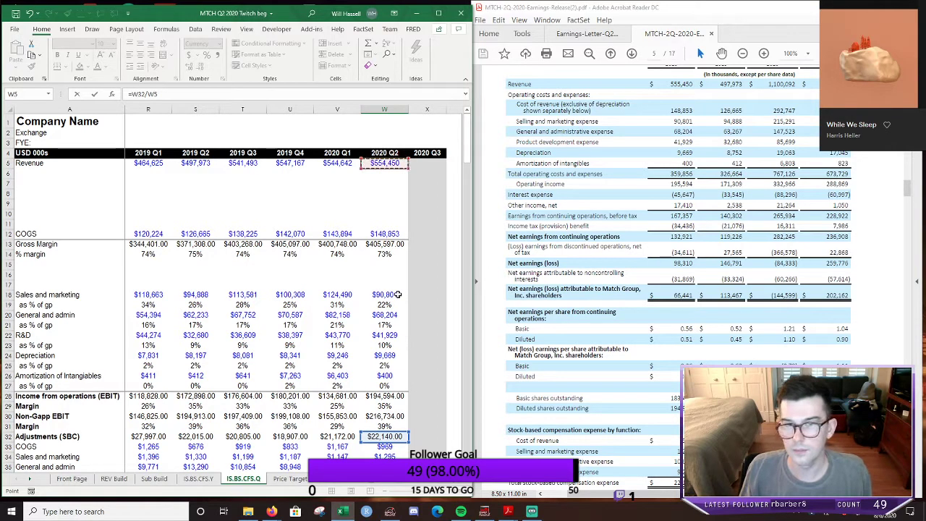
{"action": "key", "text": "Return"}
{"action": "key", "text": "Up"}
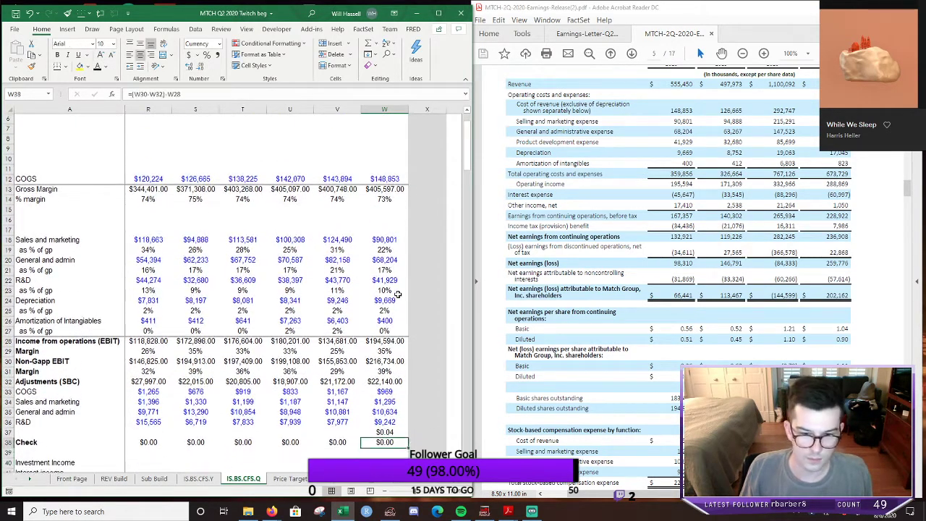
- Format the stock-based compensation ratio in W37 as a percentage with one decimal, and clear the cell
{"action": "key", "text": "ctrl+shift+5"}
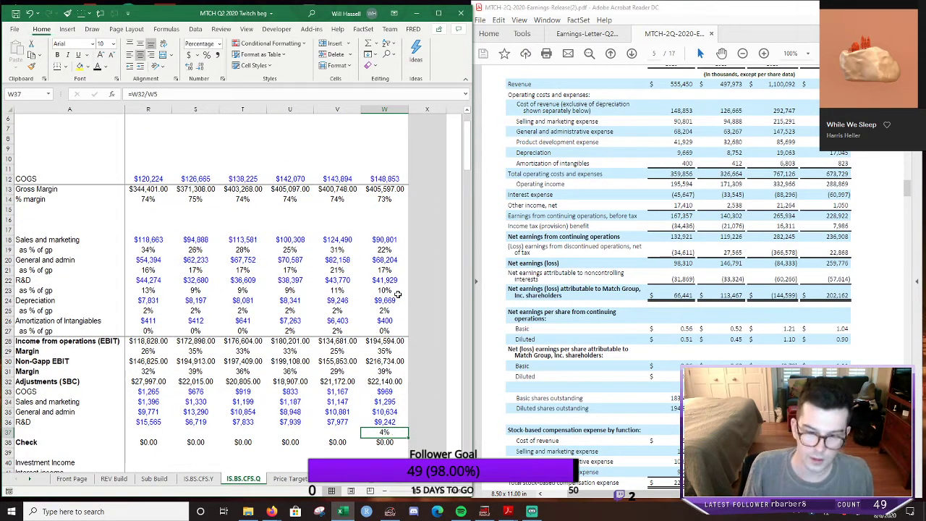
{"action": "key", "text": "alt+h"}
{"action": "key", "text": "0"}
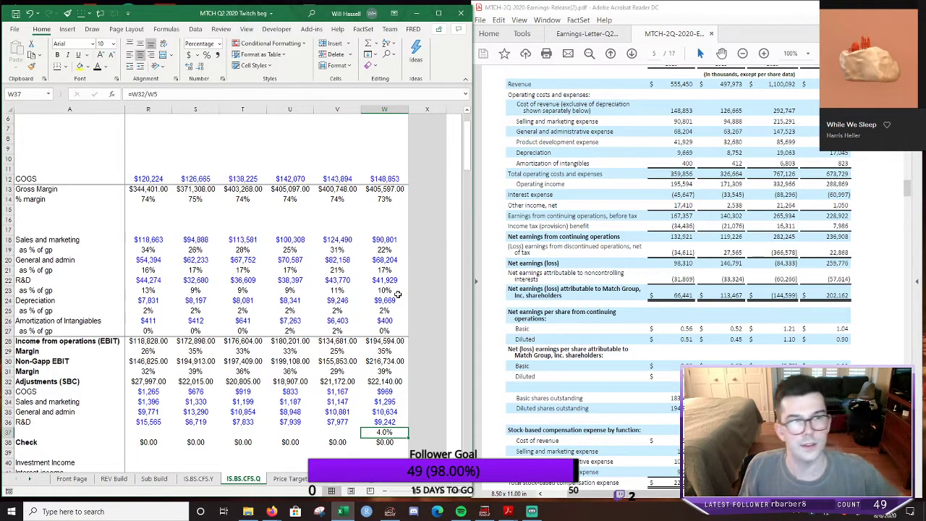
{"action": "key", "text": "Delete"}
- Look over the 2020 Q2 column from the SBC adjustments up through operating expenses, gross margin and revenue
{"action": "key", "text": "Up"}
{"action": "key", "text": "Up"}
{"action": "key", "text": "Up"}
{"action": "key", "text": "Up"}
{"action": "key", "text": "Up"}
{"action": "key", "text": "Up"}
{"action": "key", "text": "Up"}
{"action": "key", "text": "Up"}
{"action": "key", "text": "Up"}
{"action": "key", "text": "Up"}
{"action": "key", "text": "Up"}
{"action": "key", "text": "Up"}
{"action": "key", "text": "Up"}
{"action": "key", "text": "Up"}
{"action": "key", "text": "Up"}
{"action": "key", "text": "Up"}
{"action": "key", "text": "Up"}
{"action": "key", "text": "Up"}
{"action": "key", "text": "Up"}
{"action": "key", "text": "Up"}
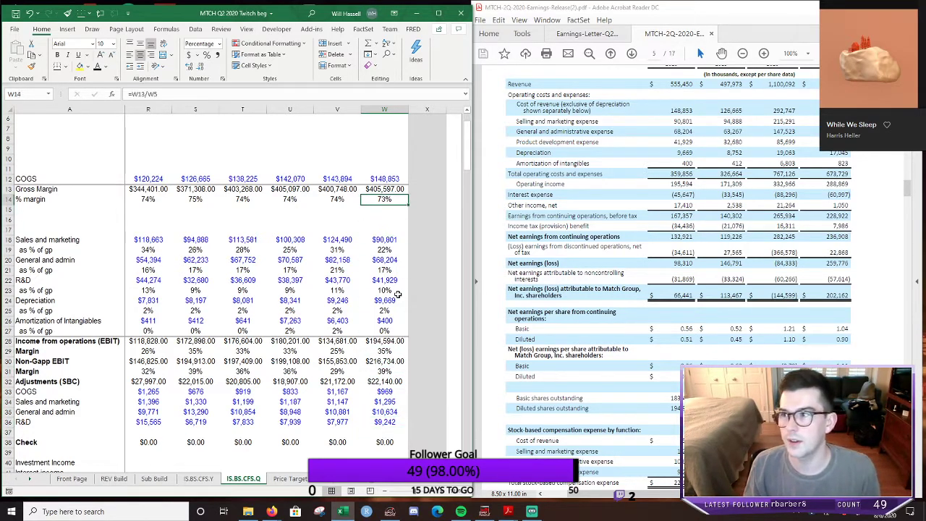
{"action": "key", "text": "Up"}
{"action": "key", "text": "Up"}
{"action": "key", "text": "Up"}
{"action": "key", "text": "Up"}
{"action": "key", "text": "Up"}
{"action": "key", "text": "Up"}
{"action": "key", "text": "Up"}
{"action": "key", "text": "Up"}
{"action": "key", "text": "Up"}
{"action": "key", "text": "Up"}
{"action": "key", "text": "Up"}
{"action": "key", "text": "Up"}
{"action": "key", "text": "Up"}
{"action": "key", "text": "Down"}
{"action": "key", "text": "Down"}
{"action": "key", "text": "Down"}
{"action": "key", "text": "Down"}
{"action": "key", "text": "Down"}
{"action": "key", "text": "Down"}
{"action": "key", "text": "Down"}
{"action": "key", "text": "Down"}
{"action": "key", "text": "Down"}
{"action": "key", "text": "Down"}
{"action": "key", "text": "Down"}
{"action": "key", "text": "Down"}
{"action": "key", "text": "Down"}
{"action": "key", "text": "Up"}
{"action": "key", "text": "Down"}
- Look through the interest, tax, net income, earnings per share and first balance sheet rows across the quarters
{"action": "key", "text": "Left"}
{"action": "key", "text": "Down"}
{"action": "key", "text": "Down"}
{"action": "key", "text": "Down"}
{"action": "key", "text": "Down"}
{"action": "key", "text": "Down"}
{"action": "key", "text": "Down"}
{"action": "key", "text": "Down"}
{"action": "key", "text": "Down"}
{"action": "key", "text": "Down"}
{"action": "key", "text": "Down"}
{"action": "key", "text": "Down"}
{"action": "key", "text": "Down"}
{"action": "key", "text": "Down"}
{"action": "key", "text": "Down"}
{"action": "key", "text": "Down"}
{"action": "key", "text": "Down"}
{"action": "key", "text": "Down"}
{"action": "key", "text": "Down"}
{"action": "key", "text": "Down"}
{"action": "key", "text": "Down"}
{"action": "key", "text": "Down"}
{"action": "key", "text": "Down"}
{"action": "key", "text": "Down"}
{"action": "key", "text": "Down"}
{"action": "key", "text": "Down"}
{"action": "key", "text": "Down"}
{"action": "key", "text": "Down"}
{"action": "key", "text": "Down"}
{"action": "key", "text": "Down"}
{"action": "key", "text": "Down"}
{"action": "key", "text": "Down"}
{"action": "key", "text": "Down"}
{"action": "key", "text": "Down"}
{"action": "key", "text": "Down"}
{"action": "key", "text": "Down"}
{"action": "key", "text": "Down"}
{"action": "key", "text": "Down"}
{"action": "key", "text": "Down"}
{"action": "key", "text": "Down"}
{"action": "key", "text": "Down"}
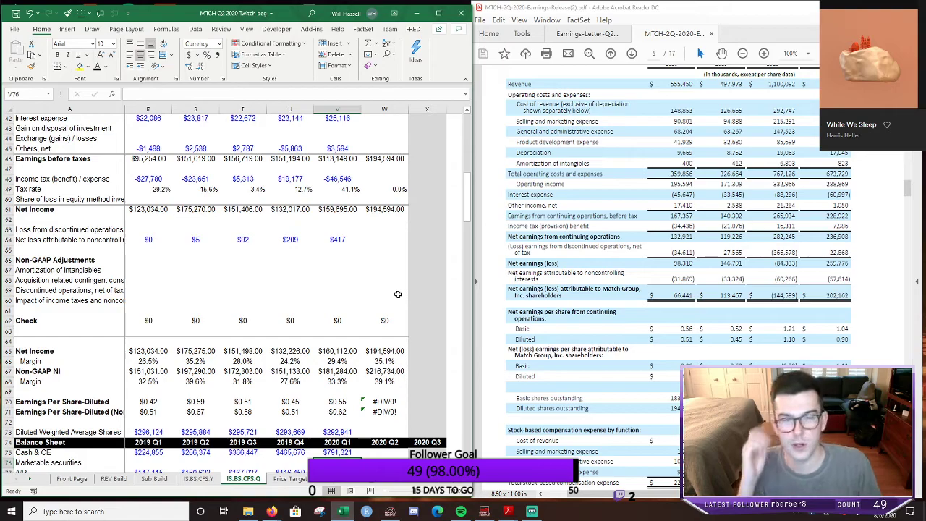
{"action": "scroll", "coordinate": [409, 294], "scroll_direction": "up", "scroll_amount": 8}
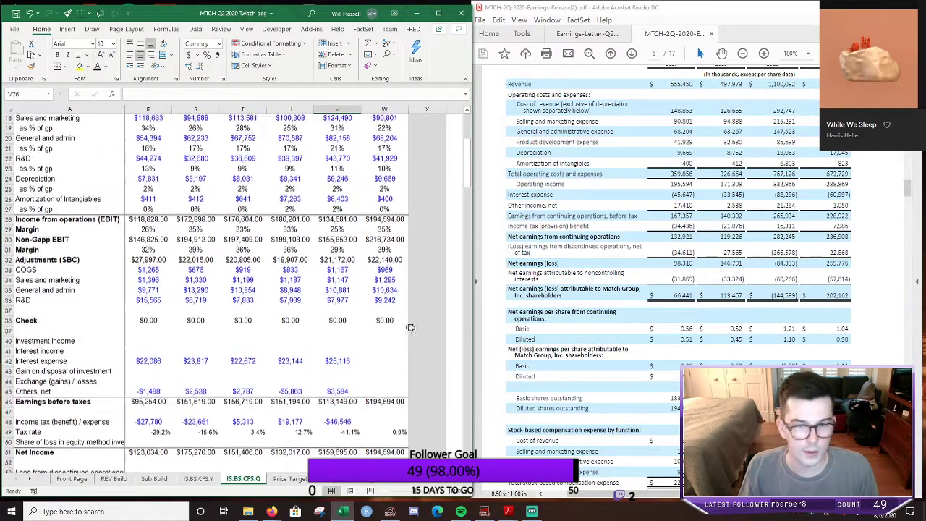
{"action": "left_click", "coordinate": [384, 360]}
{"action": "scroll", "coordinate": [384, 355], "scroll_direction": "down", "scroll_amount": 9}
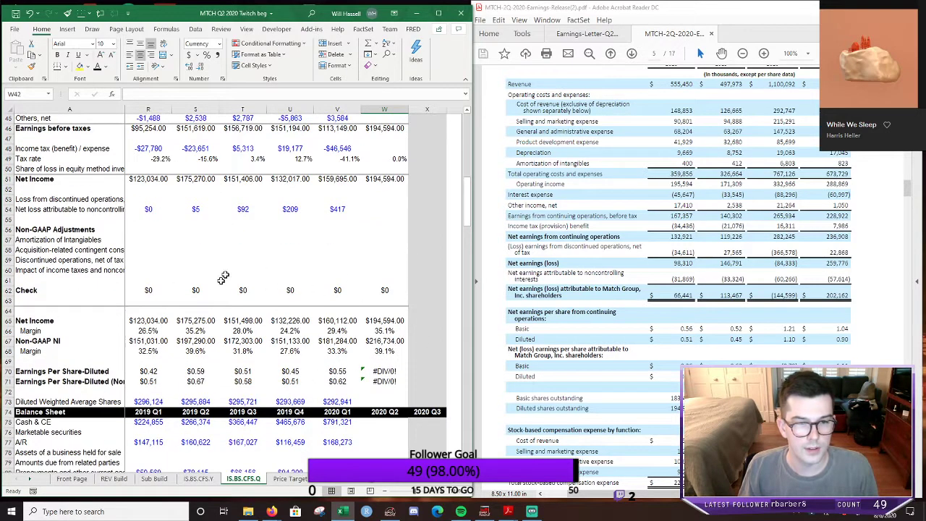
{"action": "scroll", "coordinate": [352, 340], "scroll_direction": "up", "scroll_amount": 7}
{"action": "left_click", "coordinate": [374, 321]}
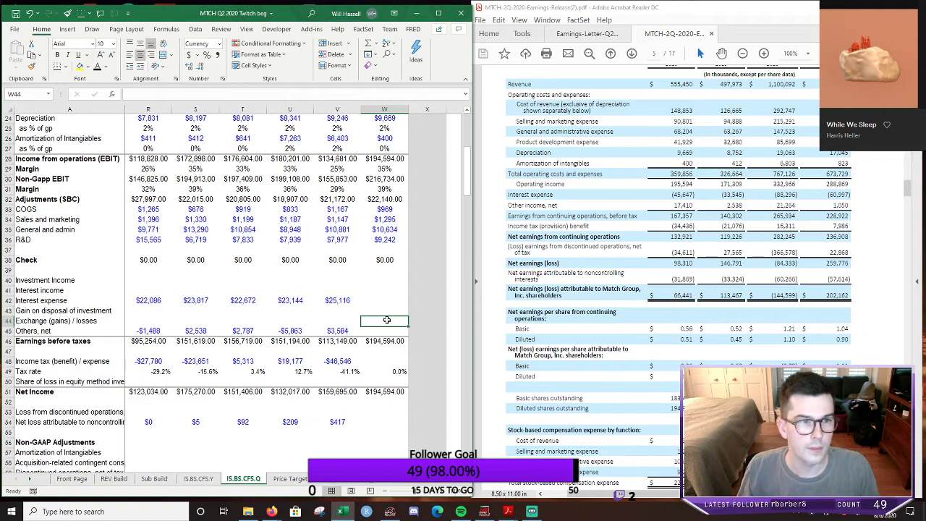
- Inspect the 2020 Q2 formulas for the EBIT margin and the non-GAAP EBIT margin
{"action": "left_click", "coordinate": [399, 180]}
{"action": "left_click", "coordinate": [387, 189]}
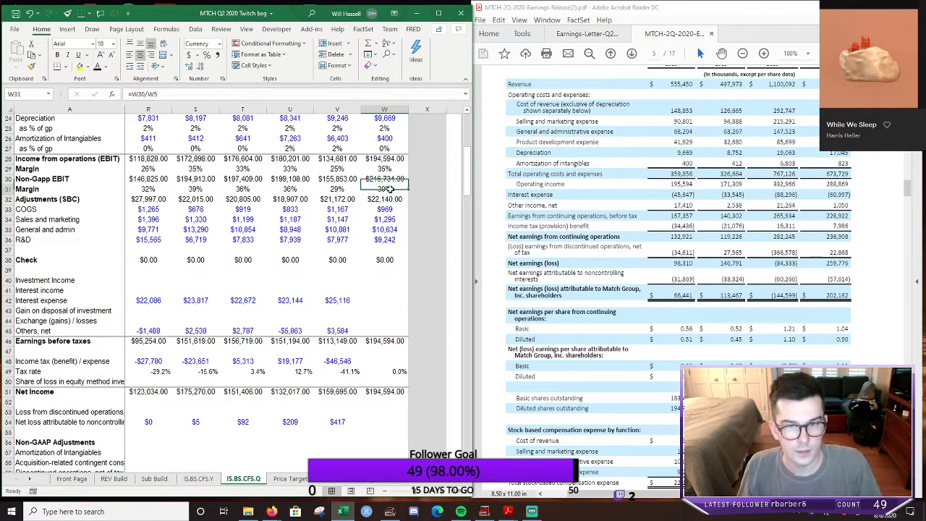
{"action": "left_click", "coordinate": [391, 169]}
{"action": "left_click", "coordinate": [387, 190]}
{"action": "scroll", "coordinate": [390, 188], "scroll_direction": "up", "scroll_amount": 2}
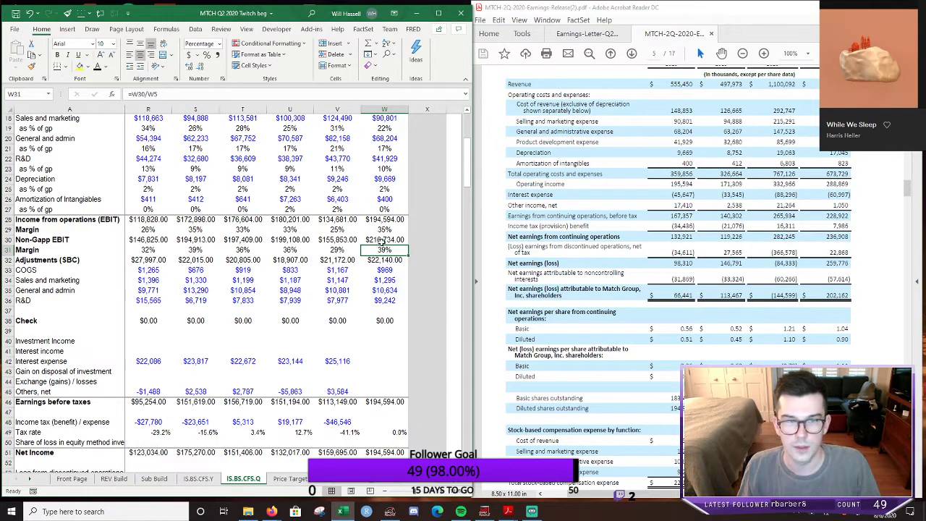
{"action": "double_click", "coordinate": [387, 248]}
{"action": "key", "text": "Escape"}
{"action": "double_click", "coordinate": [387, 231]}
{"action": "key", "text": "Escape"}
- Enter 45,647 as the 2020 Q2 interest expense from the statement of operations
{"action": "left_click", "coordinate": [382, 360]}
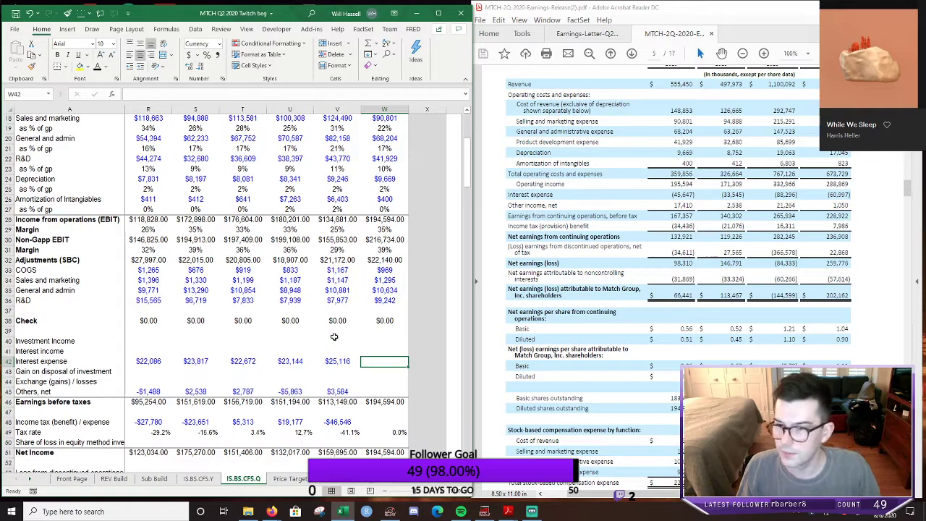
{"action": "scroll", "coordinate": [635, 293], "scroll_direction": "up", "scroll_amount": 1}
{"action": "scroll", "coordinate": [634, 292], "scroll_direction": "up", "scroll_amount": 1}
{"action": "scroll", "coordinate": [344, 321], "scroll_direction": "down", "scroll_amount": 4}
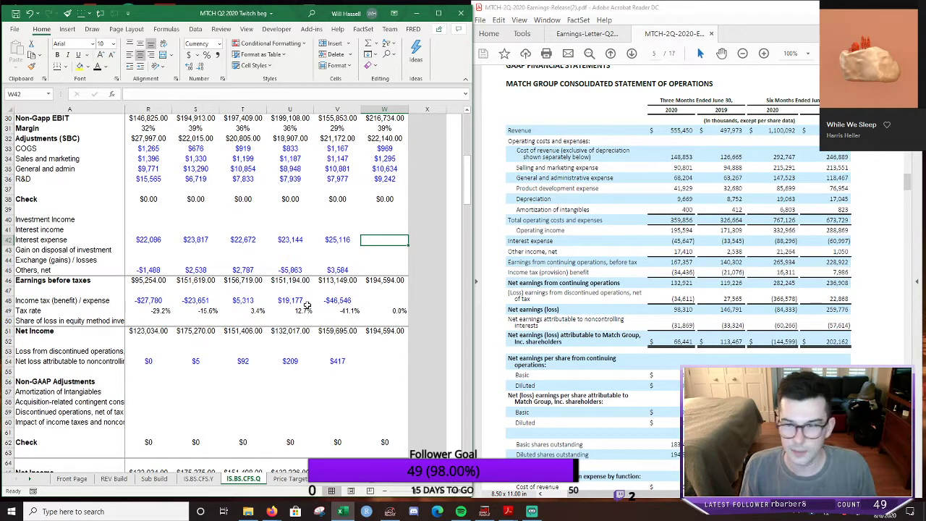
{"action": "type", "text": "45647"}
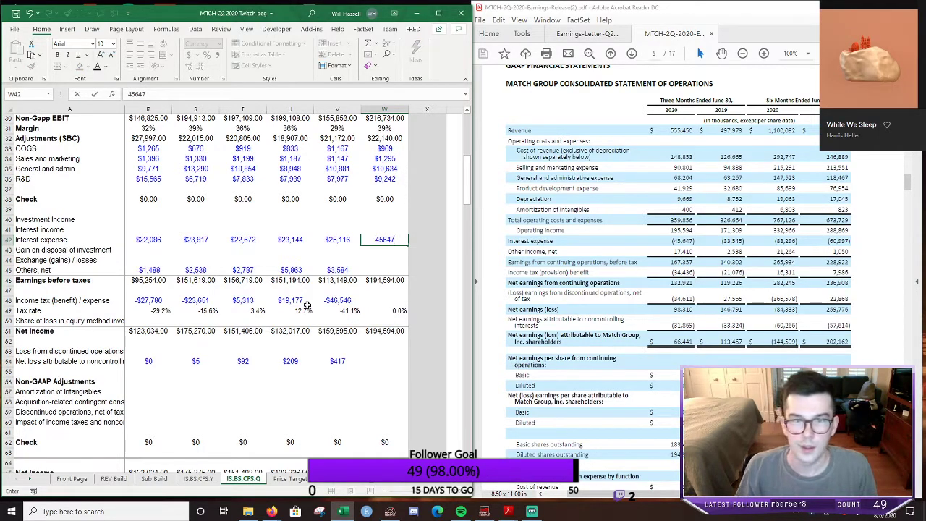
{"action": "key", "text": "Return"}
- Enter 17,410 as the 2020 Q2 value for Others, net
{"action": "key", "text": "Return"}
{"action": "key", "text": "Return"}
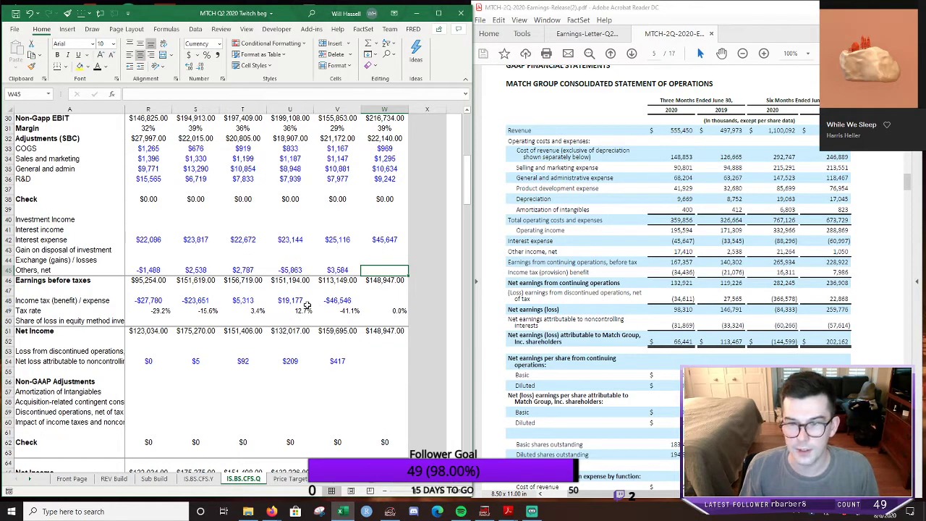
{"action": "type", "text": "17"}
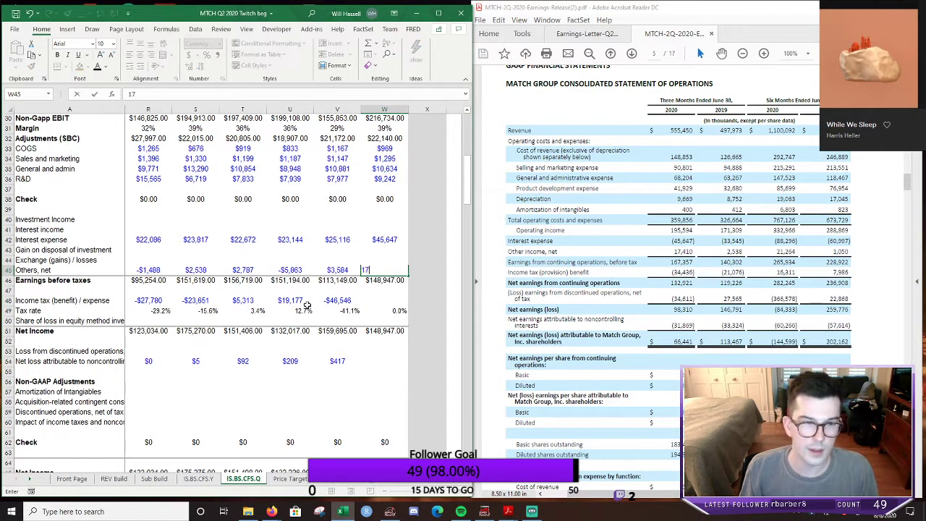
{"action": "type", "text": ",410"}
{"action": "key", "text": "Return"}
- Enter 34,436 as the 2020 Q2 income tax expense
{"action": "key", "text": "Down"}
{"action": "key", "text": "Down"}
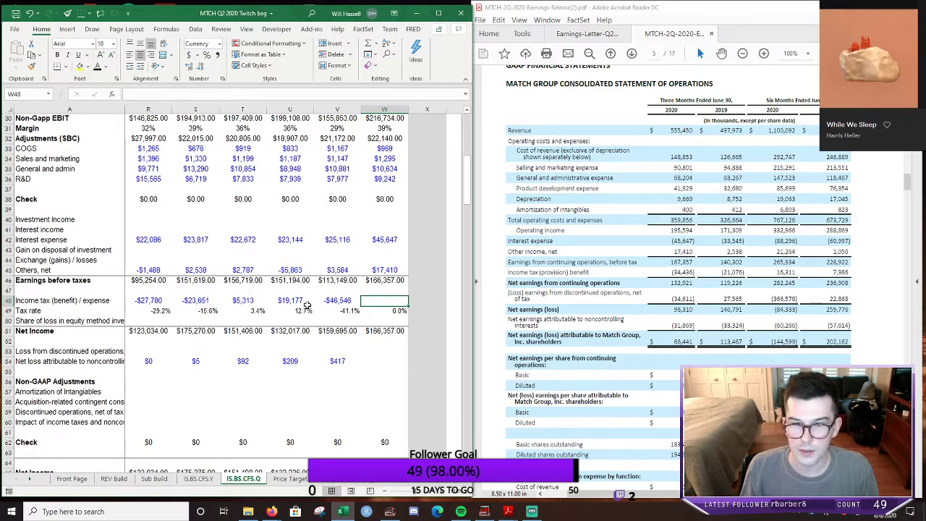
{"action": "type", "text": "34"}
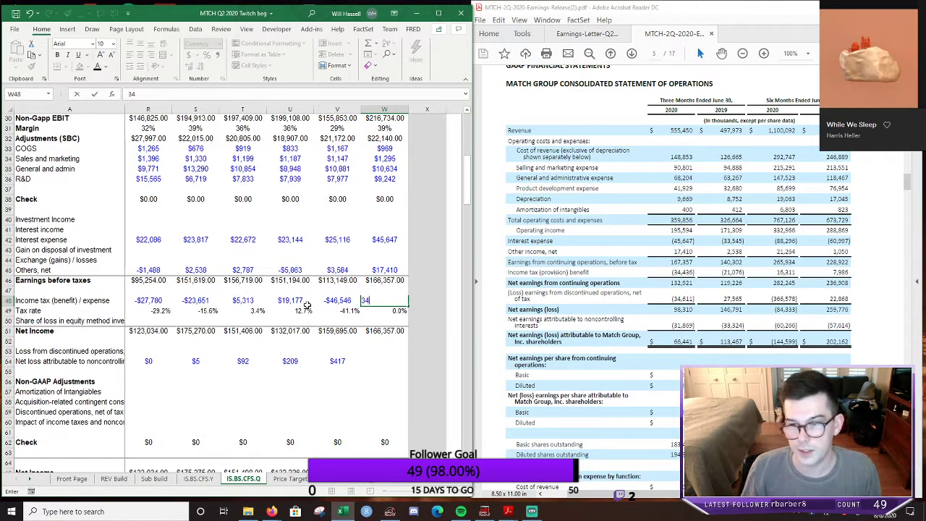
{"action": "type", "text": "436"}
{"action": "key", "text": "Return"}
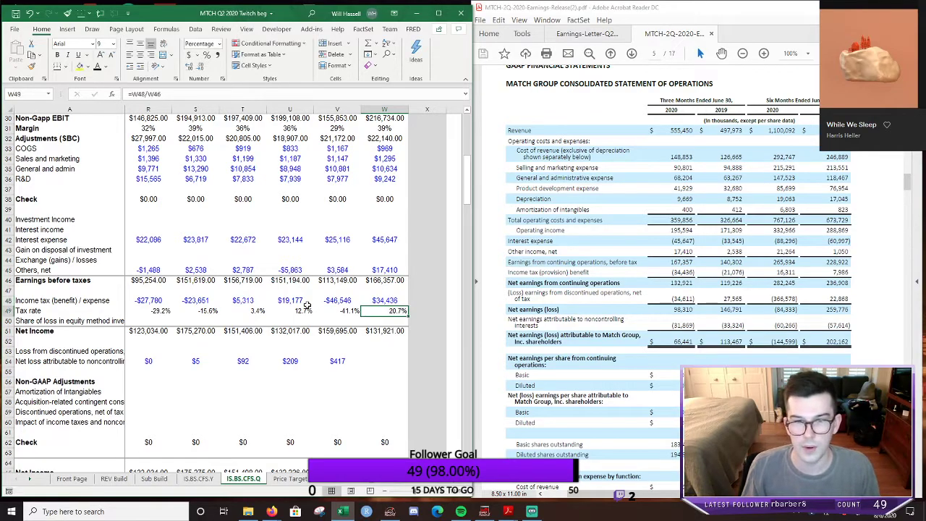
{"action": "key", "text": "Down"}
{"action": "key", "text": "Down"}
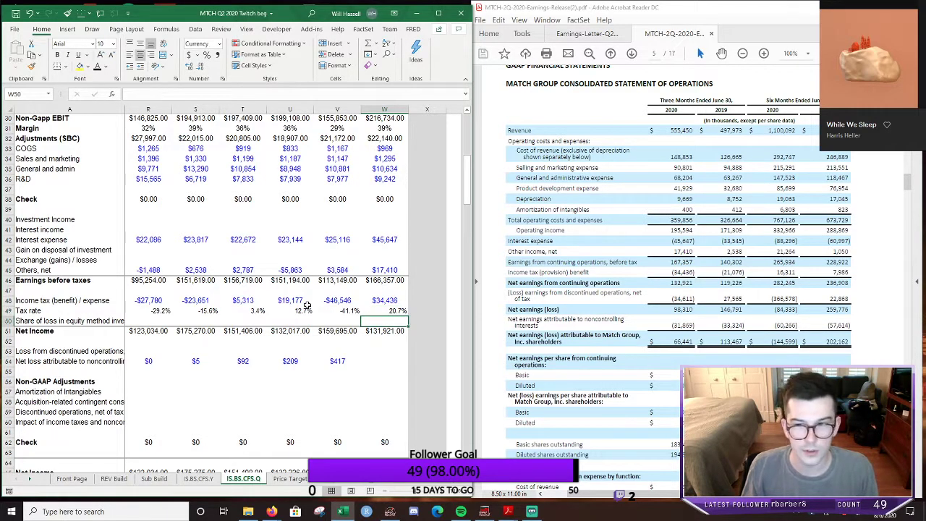
- Inspect the Earnings before taxes formula for 2020 Q2 and compare it with the prior quarter's formula
{"action": "key", "text": "Up"}
{"action": "key", "text": "Up"}
{"action": "key", "text": "Up"}
{"action": "key", "text": "Up"}
{"action": "key", "text": "Up"}
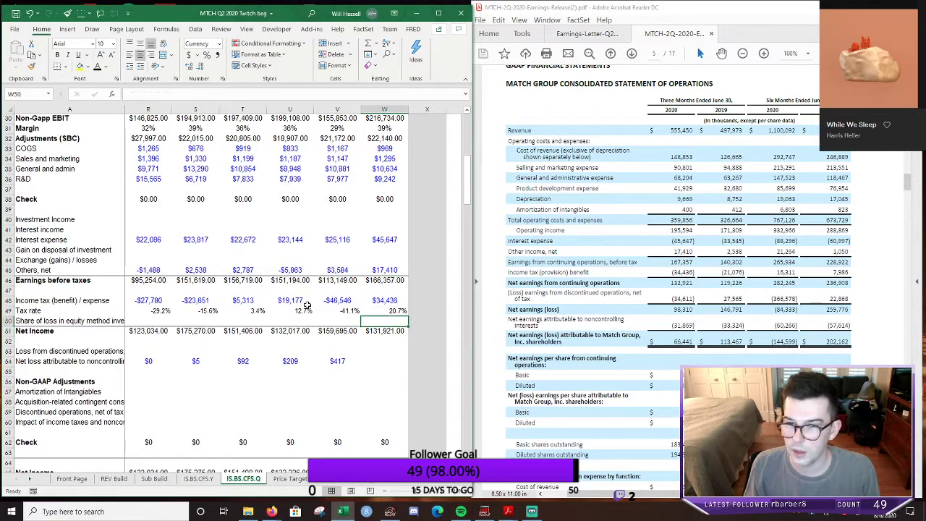
{"action": "key", "text": "Down"}
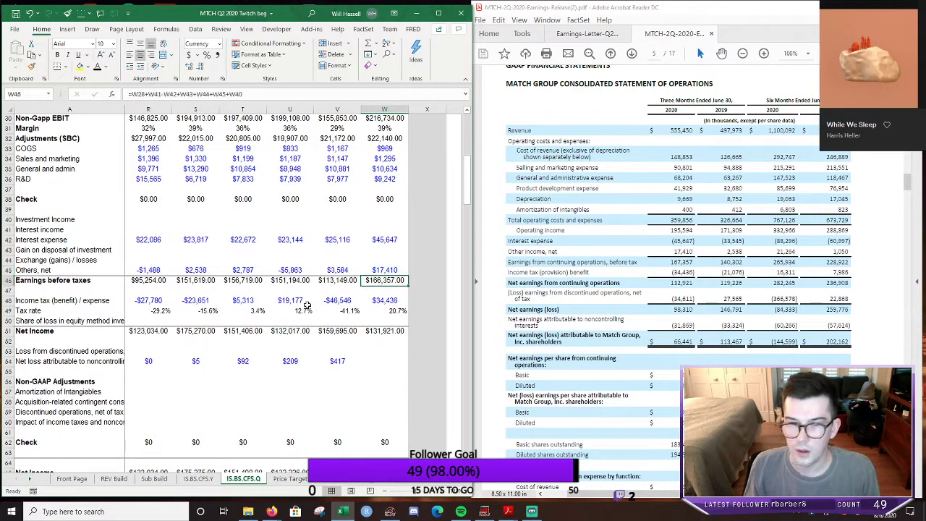
{"action": "key", "text": "F2"}
{"action": "key", "text": "Escape"}
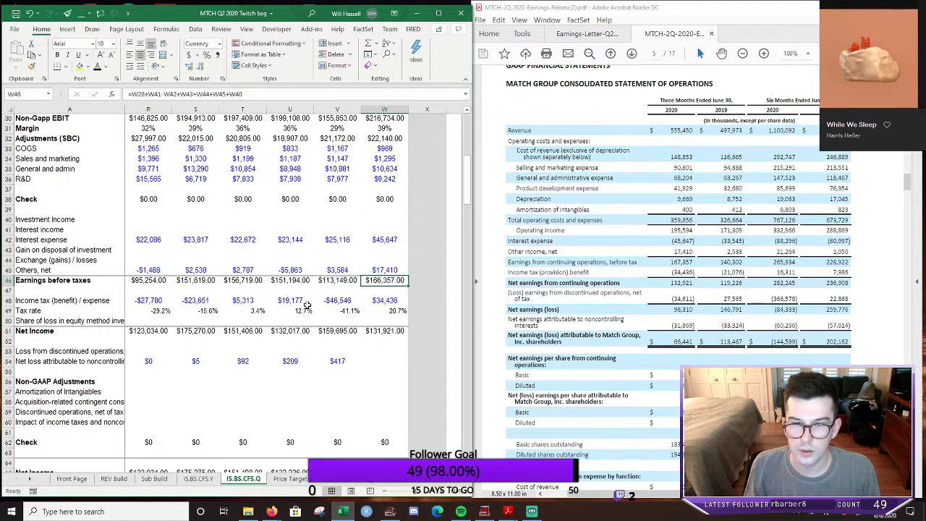
{"action": "key", "text": "Left"}
{"action": "key", "text": "F2"}
{"action": "key", "text": "Escape"}
{"action": "key", "text": "Right"}
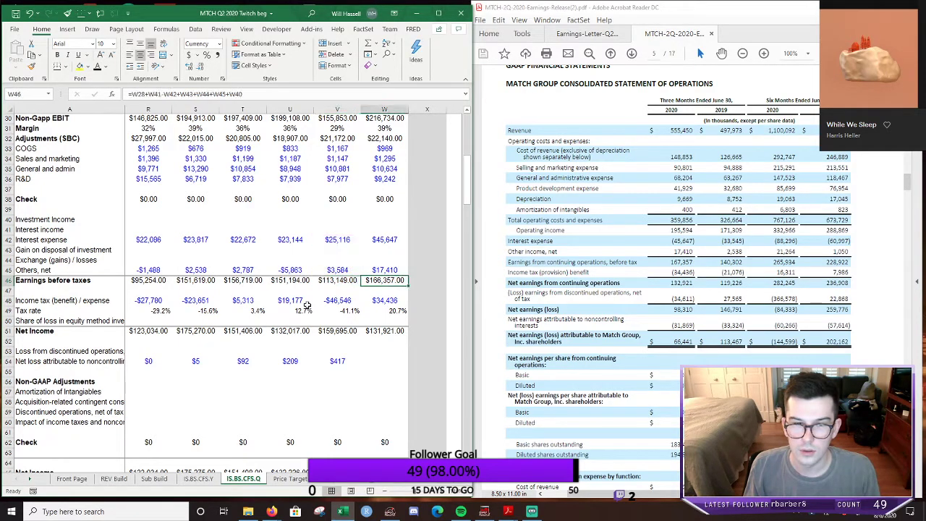
- Inspect the 2020 Q2 earnings before taxes formula and the cells it references
{"action": "key", "text": "F2"}
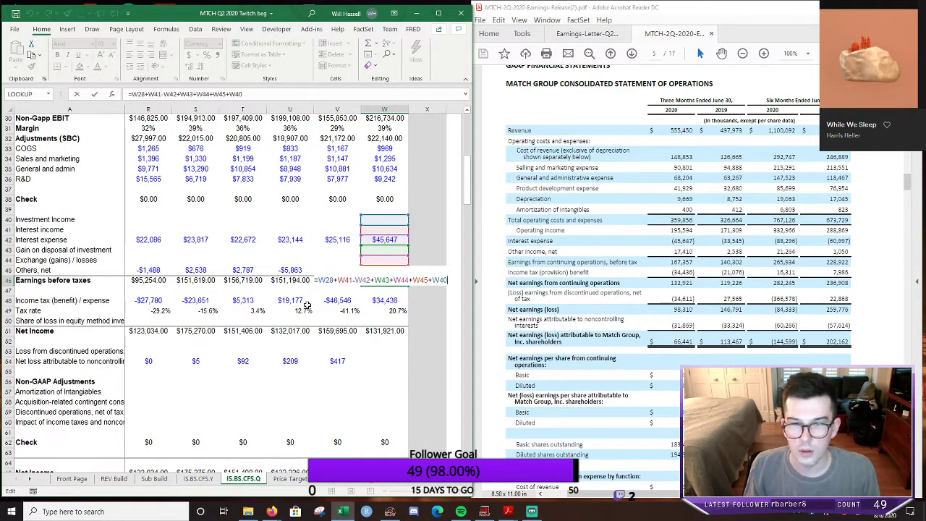
{"action": "key", "text": "Return"}
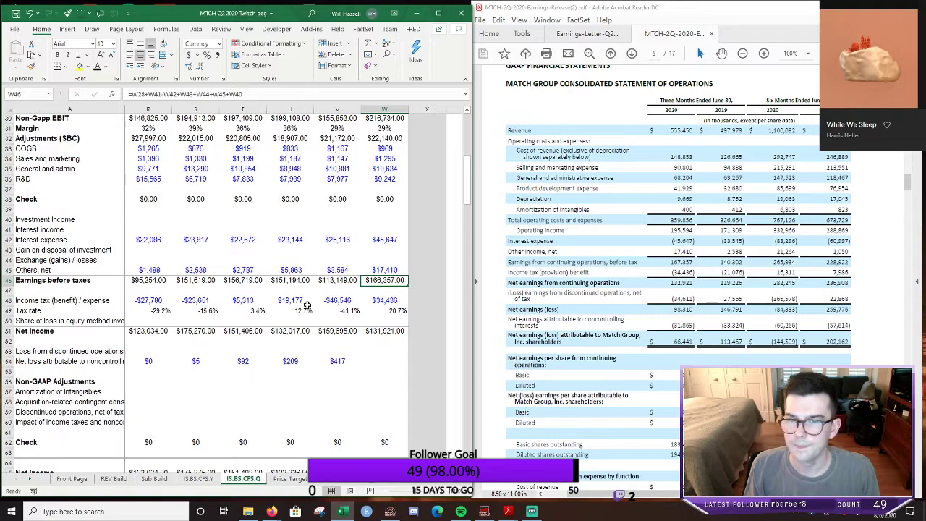
{"action": "key", "text": "Up"}
{"action": "key", "text": "F2"}
{"action": "scroll", "coordinate": [314, 303], "scroll_direction": "up", "scroll_amount": 3}
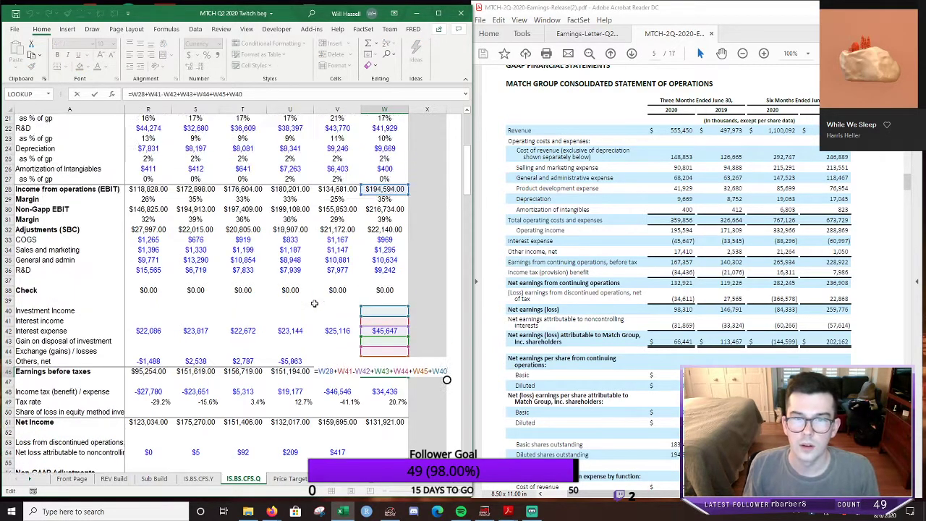
{"action": "key", "text": "Escape"}
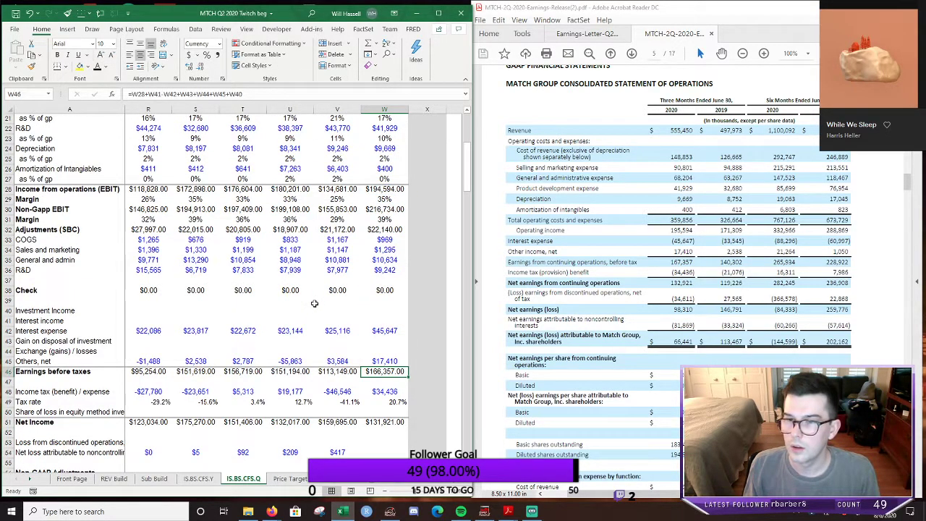
- Inspect the 2020 Q2 income from operations formula and trace its gross margin and operating expense inputs
{"action": "key", "text": "Up"}
{"action": "key", "text": "Up"}
{"action": "key", "text": "Up"}
{"action": "key", "text": "Up"}
{"action": "key", "text": "Up"}
{"action": "key", "text": "Up"}
{"action": "key", "text": "Up"}
{"action": "key", "text": "Up"}
{"action": "key", "text": "Up"}
{"action": "key", "text": "Up"}
{"action": "key", "text": "Up"}
{"action": "key", "text": "Up"}
{"action": "key", "text": "Up"}
{"action": "key", "text": "Up"}
{"action": "key", "text": "Up"}
{"action": "key", "text": "Up"}
{"action": "key", "text": "Up"}
{"action": "key", "text": "Up"}
{"action": "key", "text": "F2"}
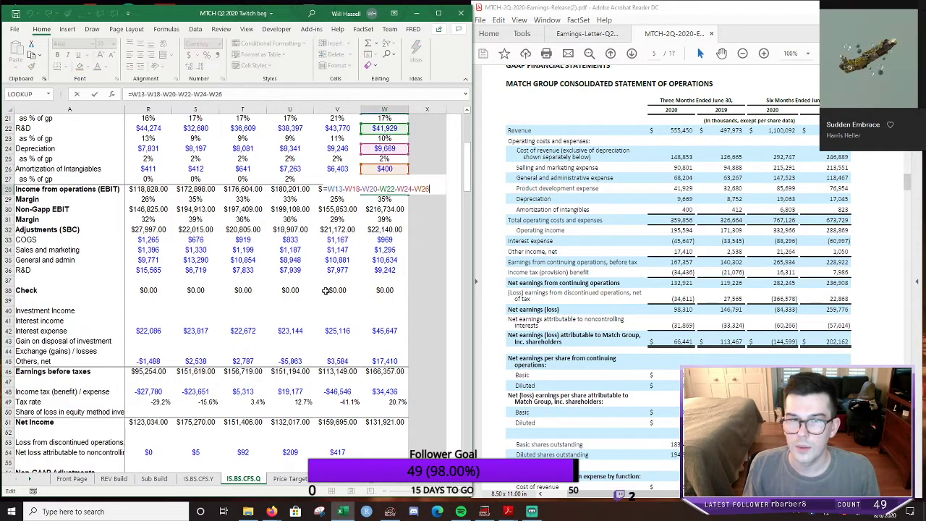
{"action": "scroll", "coordinate": [326, 291], "scroll_direction": "up", "scroll_amount": 7}
{"action": "scroll", "coordinate": [327, 287], "scroll_direction": "down", "scroll_amount": 3}
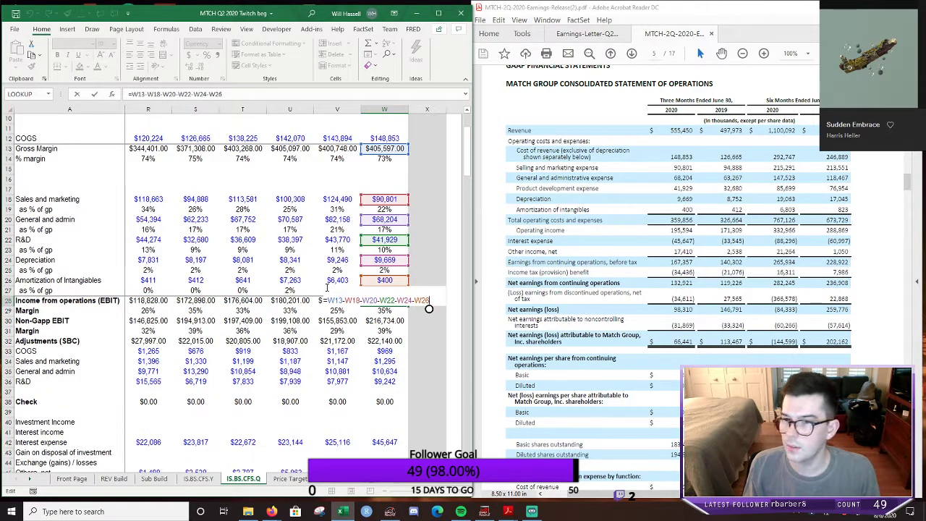
{"action": "key", "text": "Escape"}
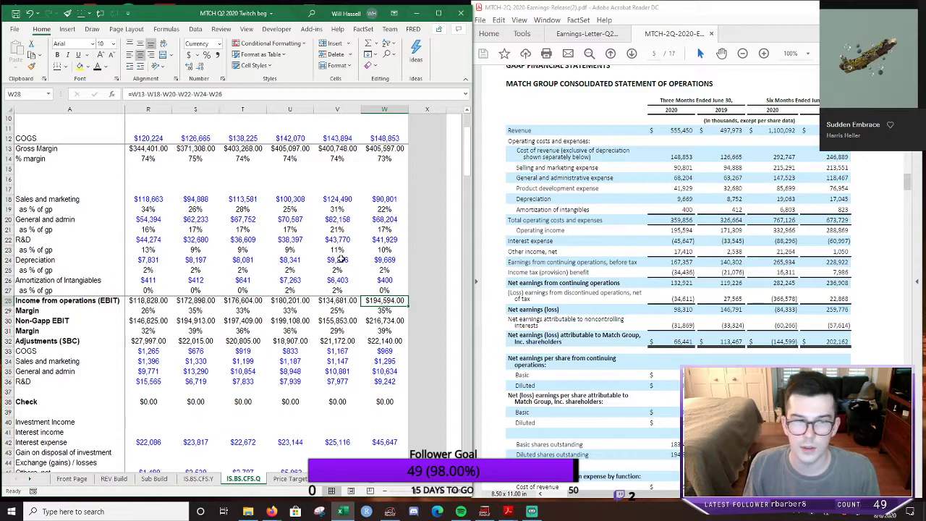
- Check the 2020 Q2 operating expense entries, their percentage formulas and the gross margin formula against the earnings release
{"action": "scroll", "coordinate": [340, 259], "scroll_direction": "up", "scroll_amount": 1}
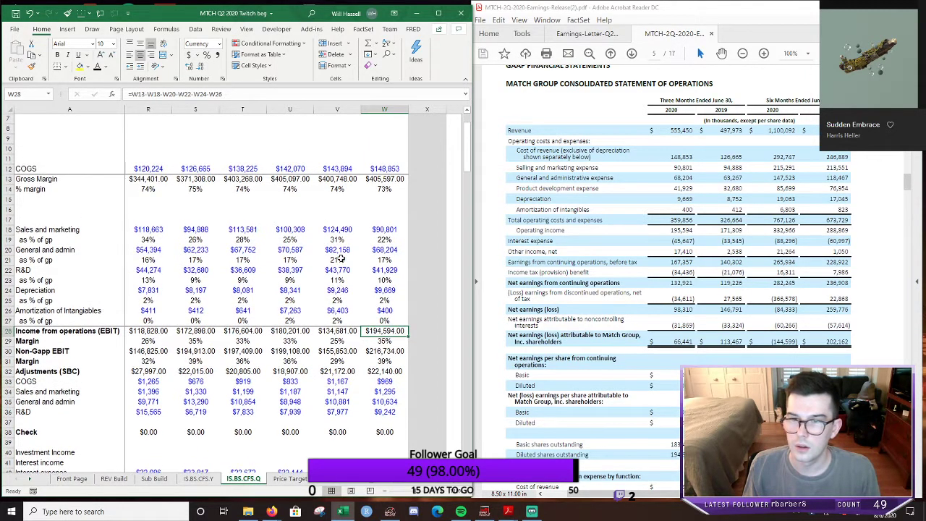
{"action": "left_click", "coordinate": [391, 232]}
{"action": "left_click", "coordinate": [366, 262]}
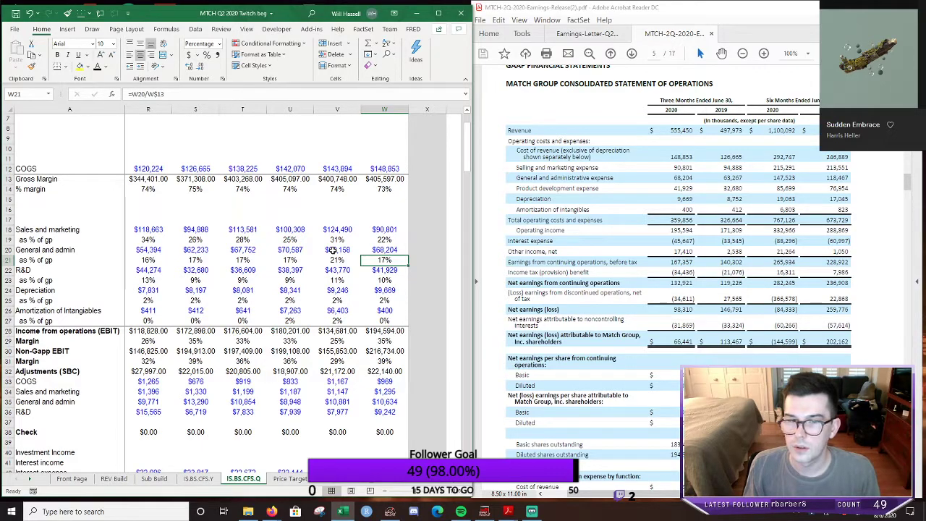
{"action": "key", "text": "Up"}
{"action": "key", "text": "Up"}
{"action": "key", "text": "Up"}
{"action": "key", "text": "Up"}
{"action": "key", "text": "Up"}
{"action": "key", "text": "Up"}
{"action": "key", "text": "Up"}
{"action": "key", "text": "Up"}
{"action": "key", "text": "Up"}
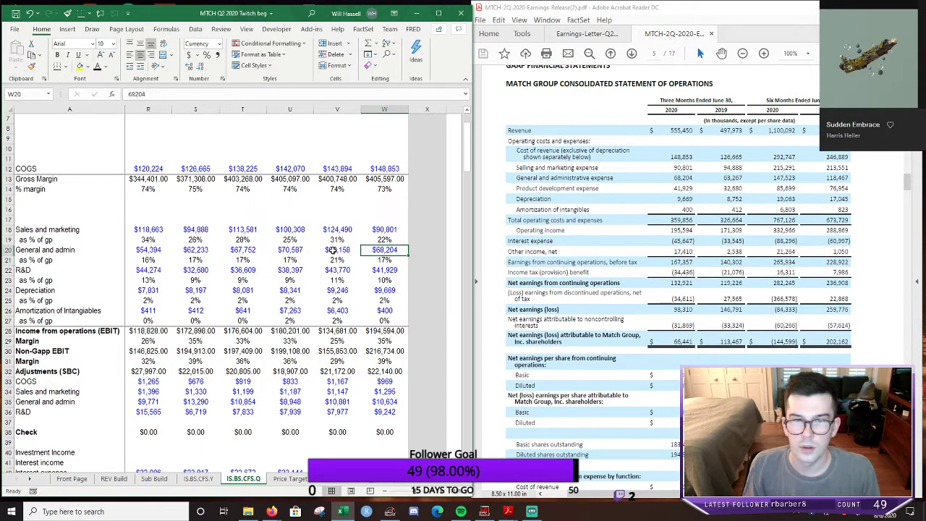
{"action": "key", "text": "Down"}
{"action": "key", "text": "F2"}
{"action": "key", "text": "Escape"}
{"action": "scroll", "coordinate": [332, 250], "scroll_direction": "up", "scroll_amount": 2}
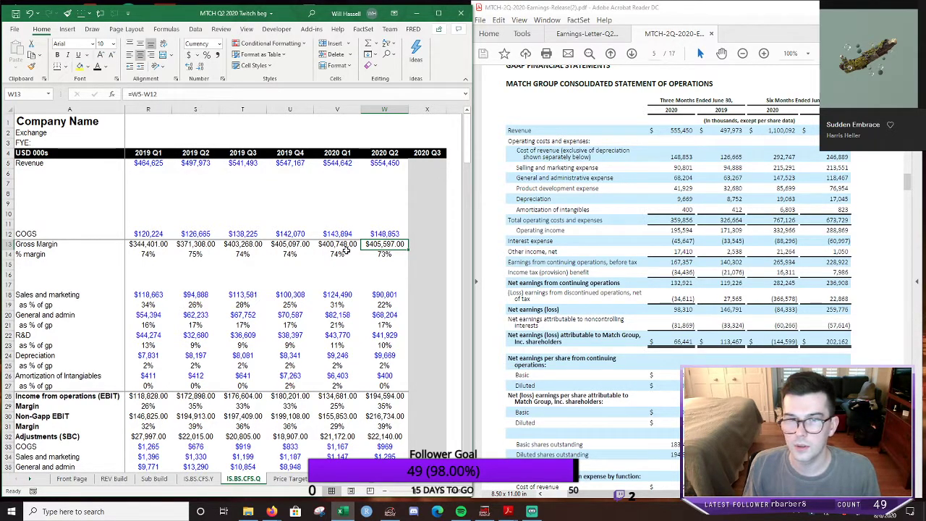
- Correct the 2020 Q2 revenue to 555450 to match the earnings release
{"action": "left_click", "coordinate": [384, 163]}
{"action": "type", "text": "554450"}
{"action": "left_click", "coordinate": [138, 94]}
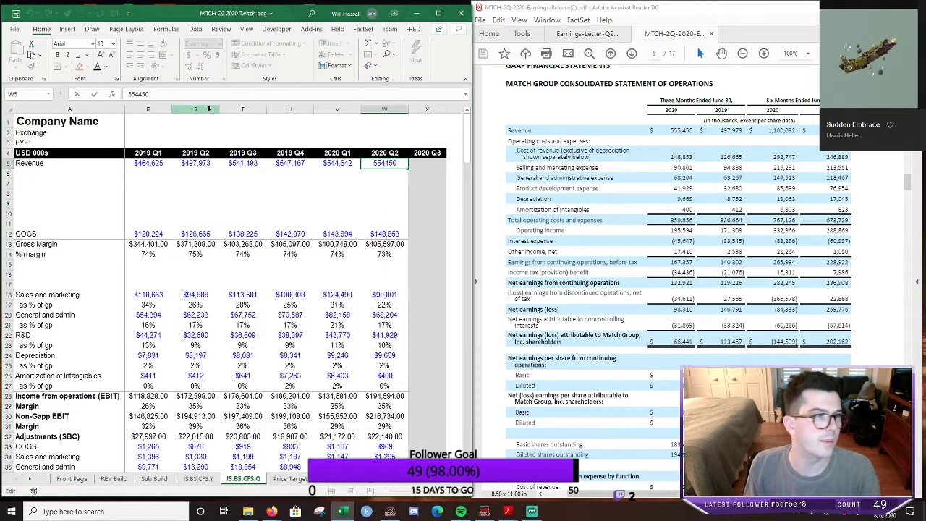
{"action": "key", "text": "BackSpace"}
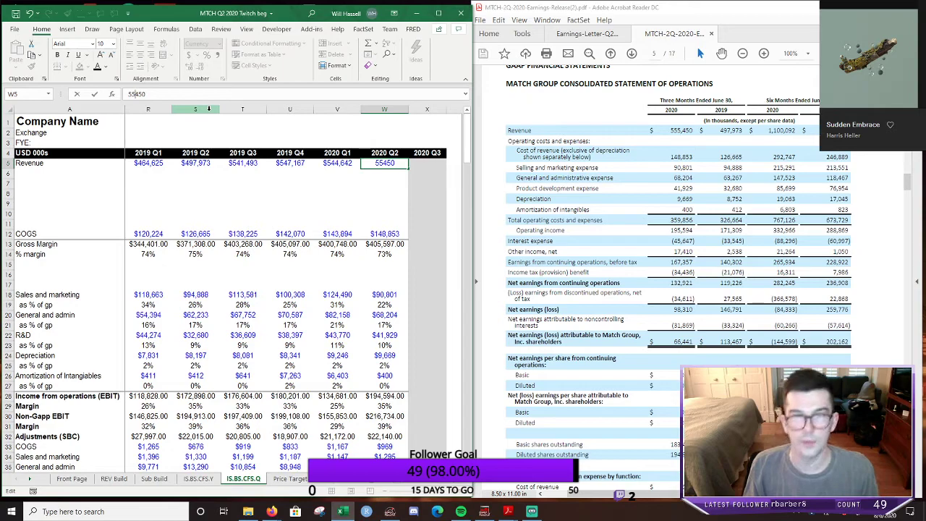
{"action": "type", "text": "5"}
{"action": "key", "text": "Return"}
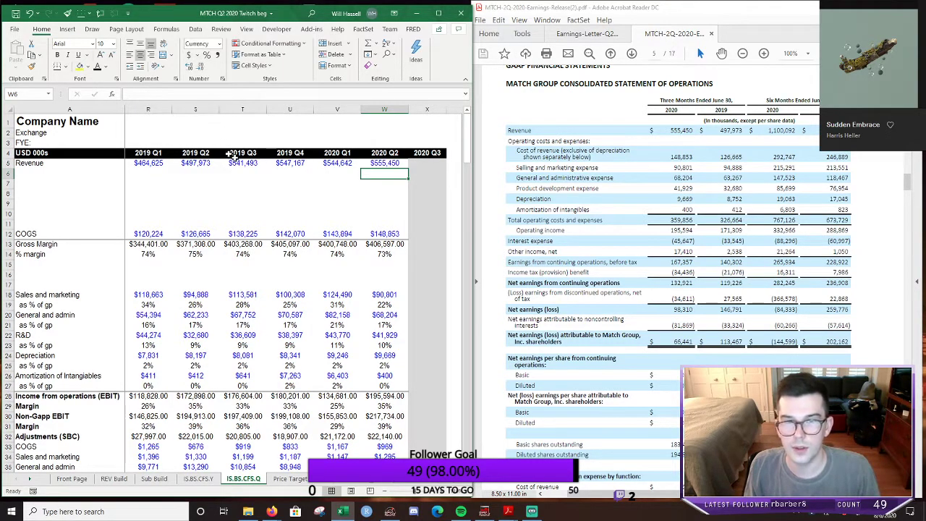
- Review the 2020 Q2 column from operating results down to net income and compare it with the statement of operations
{"action": "key", "text": "ctrl+Down"}
{"action": "key", "text": "ctrl+Down"}
{"action": "key", "text": "ctrl+Down"}
{"action": "key", "text": "ctrl+Down"}
{"action": "key", "text": "Up"}
{"action": "key", "text": "Up"}
{"action": "key", "text": "Up"}
{"action": "key", "text": "Up"}
{"action": "key", "text": "Up"}
{"action": "key", "text": "Up"}
{"action": "key", "text": "Up"}
{"action": "key", "text": "Up"}
{"action": "key", "text": "Up"}
{"action": "key", "text": "Up"}
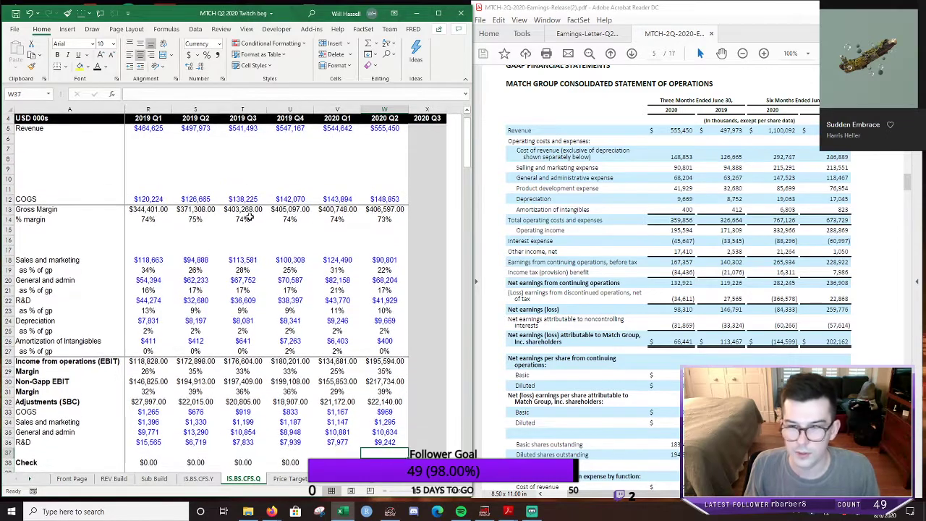
{"action": "key", "text": "Down"}
{"action": "key", "text": "Down"}
{"action": "key", "text": "Down"}
{"action": "key", "text": "Down"}
{"action": "key", "text": "Down"}
{"action": "key", "text": "Down"}
{"action": "key", "text": "Down"}
{"action": "key", "text": "Down"}
{"action": "key", "text": "Down"}
{"action": "key", "text": "Down"}
{"action": "key", "text": "Down"}
{"action": "key", "text": "Down"}
{"action": "key", "text": "Down"}
{"action": "key", "text": "Down"}
{"action": "key", "text": "Down"}
{"action": "key", "text": "Down"}
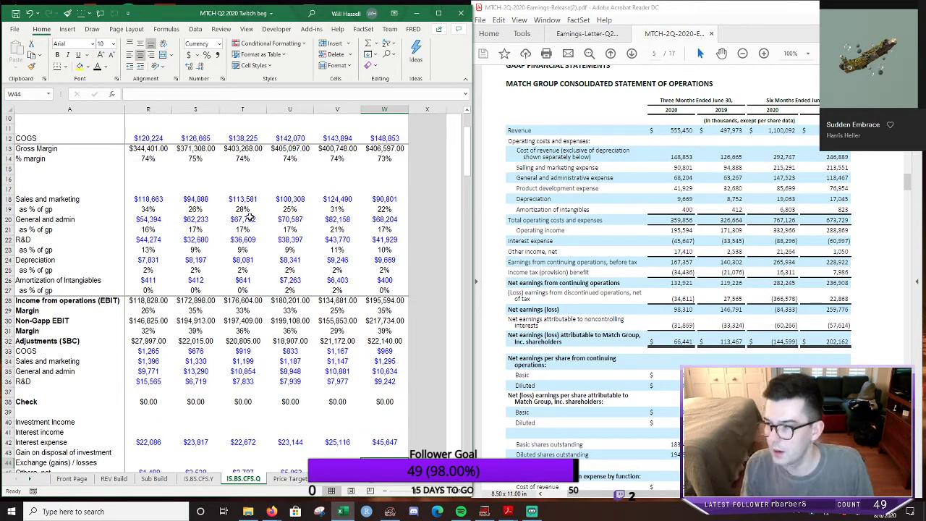
{"action": "key", "text": "Down"}
{"action": "key", "text": "Down"}
{"action": "key", "text": "Down"}
{"action": "key", "text": "Down"}
{"action": "key", "text": "Down"}
{"action": "key", "text": "Down"}
{"action": "key", "text": "Down"}
{"action": "key", "text": "Down"}
{"action": "key", "text": "Up"}
{"action": "key", "text": "Up"}
{"action": "key", "text": "Up"}
{"action": "key", "text": "Up"}
{"action": "key", "text": "Up"}
{"action": "key", "text": "Up"}
{"action": "key", "text": "Up"}
{"action": "key", "text": "Up"}
{"action": "key", "text": "Up"}
{"action": "key", "text": "Up"}
{"action": "key", "text": "Up"}
{"action": "key", "text": "Down"}
{"action": "key", "text": "Down"}
{"action": "key", "text": "Down"}
{"action": "key", "text": "Down"}
{"action": "key", "text": "Down"}
{"action": "key", "text": "Down"}
{"action": "key", "text": "Down"}
{"action": "key", "text": "Down"}
{"action": "key", "text": "Down"}
{"action": "key", "text": "Down"}
{"action": "key", "text": "Down"}
{"action": "key", "text": "Down"}
{"action": "key", "text": "Down"}
{"action": "key", "text": "Down"}
{"action": "key", "text": "Down"}
{"action": "key", "text": "Down"}
{"action": "key", "text": "Down"}
{"action": "key", "text": "Down"}
{"action": "key", "text": "Down"}
{"action": "key", "text": "Down"}
{"action": "key", "text": "Up"}
{"action": "key", "text": "Up"}
{"action": "key", "text": "Up"}
{"action": "key", "text": "Up"}
{"action": "key", "text": "Up"}
{"action": "key", "text": "Up"}
{"action": "key", "text": "Up"}
{"action": "key", "text": "Up"}
{"action": "key", "text": "Up"}
{"action": "key", "text": "Up"}
{"action": "key", "text": "Up"}
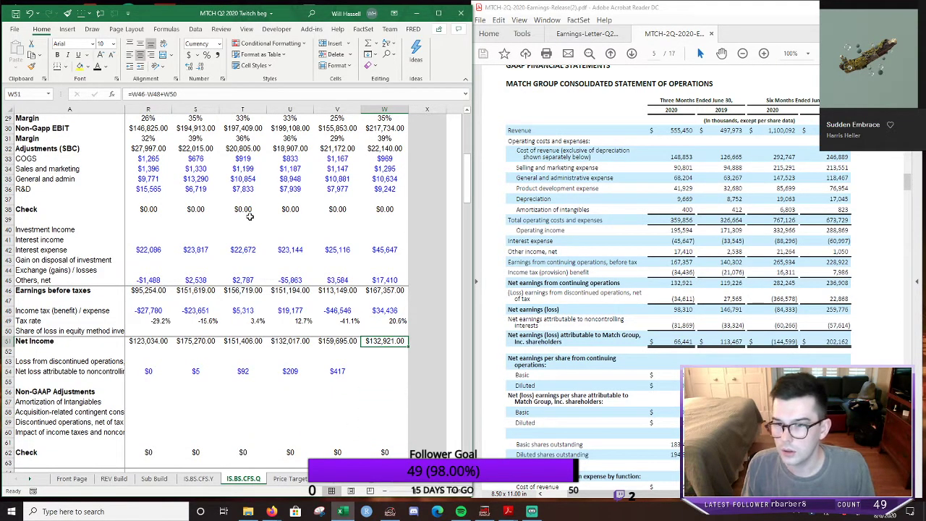
- Review the 2020 Q2 rows below net income, from discontinued operations through the non-GAAP adjustments to earnings per share
{"action": "key", "text": "Down"}
{"action": "key", "text": "Down"}
{"action": "key", "text": "Down"}
{"action": "key", "text": "Down"}
{"action": "key", "text": "Down"}
{"action": "key", "text": "Down"}
{"action": "key", "text": "Down"}
{"action": "key", "text": "Down"}
{"action": "key", "text": "Down"}
{"action": "key", "text": "Down"}
{"action": "key", "text": "Down"}
{"action": "key", "text": "Down"}
{"action": "key", "text": "Down"}
{"action": "key", "text": "Down"}
{"action": "key", "text": "Down"}
{"action": "key", "text": "Down"}
{"action": "key", "text": "Down"}
{"action": "key", "text": "Down"}
{"action": "key", "text": "Down"}
{"action": "key", "text": "Down"}
- Enter -$34,611 for 2020 Q2 in the net loss attributable to noncontrolling interests row
{"action": "key", "text": "Up"}
{"action": "key", "text": "Up"}
{"action": "key", "text": "Up"}
{"action": "key", "text": "Up"}
{"action": "key", "text": "Up"}
{"action": "key", "text": "Up"}
{"action": "key", "text": "Up"}
{"action": "key", "text": "Up"}
{"action": "key", "text": "Up"}
{"action": "key", "text": "Up"}
{"action": "key", "text": "Up"}
{"action": "key", "text": "Up"}
{"action": "key", "text": "Up"}
{"action": "key", "text": "Up"}
{"action": "key", "text": "Up"}
{"action": "key", "text": "Up"}
{"action": "key", "text": "Up"}
{"action": "key", "text": "Up"}
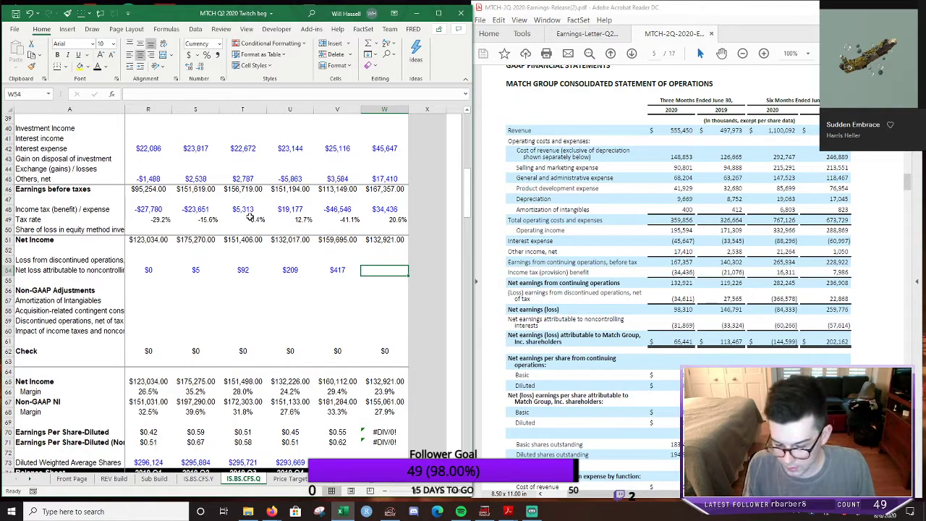
{"action": "type", "text": "-$34,611"}
{"action": "key", "text": "Return"}
- Examine the 2020 Q2 net income, non-GAAP net income, margins and per-share rows down to the balance sheet header
{"action": "key", "text": "Down"}
{"action": "key", "text": "Down"}
{"action": "key", "text": "Down"}
{"action": "key", "text": "Down"}
{"action": "key", "text": "Down"}
{"action": "key", "text": "Down"}
{"action": "key", "text": "Down"}
{"action": "key", "text": "Down"}
{"action": "key", "text": "Down"}
{"action": "key", "text": "Down"}
{"action": "key", "text": "Down"}
{"action": "key", "text": "Down"}
{"action": "key", "text": "Down"}
{"action": "key", "text": "Down"}
{"action": "key", "text": "Down"}
{"action": "key", "text": "Down"}
{"action": "key", "text": "Down"}
{"action": "key", "text": "Down"}
{"action": "key", "text": "Down"}
{"action": "key", "text": "Down"}
{"action": "key", "text": "Up"}
{"action": "key", "text": "Up"}
{"action": "key", "text": "Up"}
{"action": "key", "text": "Up"}
{"action": "key", "text": "Up"}
{"action": "key", "text": "Up"}
{"action": "key", "text": "Up"}
{"action": "key", "text": "Up"}
{"action": "key", "text": "Up"}
{"action": "key", "text": "Up"}
{"action": "key", "text": "Up"}
{"action": "key", "text": "Up"}
{"action": "key", "text": "Up"}
{"action": "key", "text": "Up"}
{"action": "key", "text": "Up"}
{"action": "key", "text": "Up"}
- Enter the 2020 Q2 diluted weighted average shares as 194988 from the earnings release
{"action": "key", "text": "Down"}
{"action": "key", "text": "Down"}
{"action": "key", "text": "Down"}
{"action": "key", "text": "Down"}
{"action": "key", "text": "Down"}
{"action": "key", "text": "Down"}
{"action": "key", "text": "Down"}
{"action": "key", "text": "Down"}
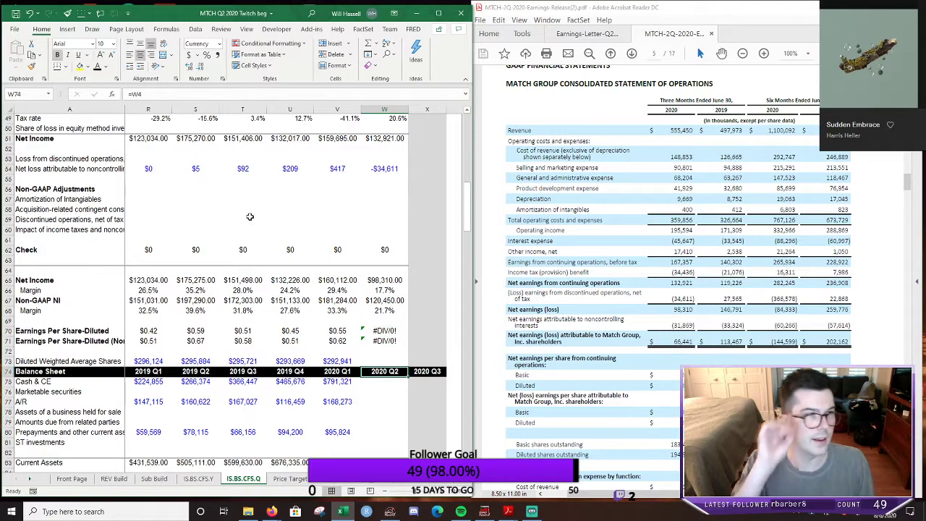
{"action": "key", "text": "Up"}
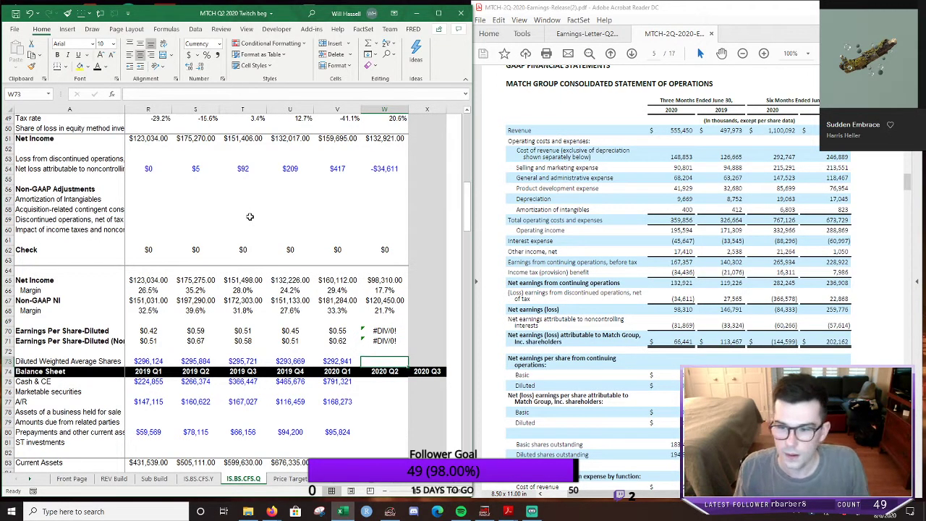
{"action": "scroll", "coordinate": [618, 304], "scroll_direction": "down", "scroll_amount": 2}
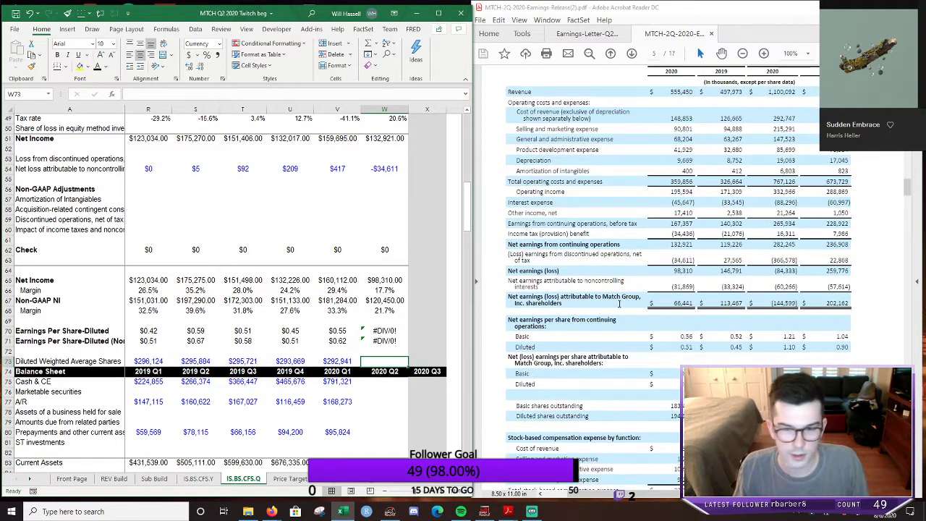
{"action": "scroll", "coordinate": [669, 366], "scroll_direction": "down", "scroll_amount": 2}
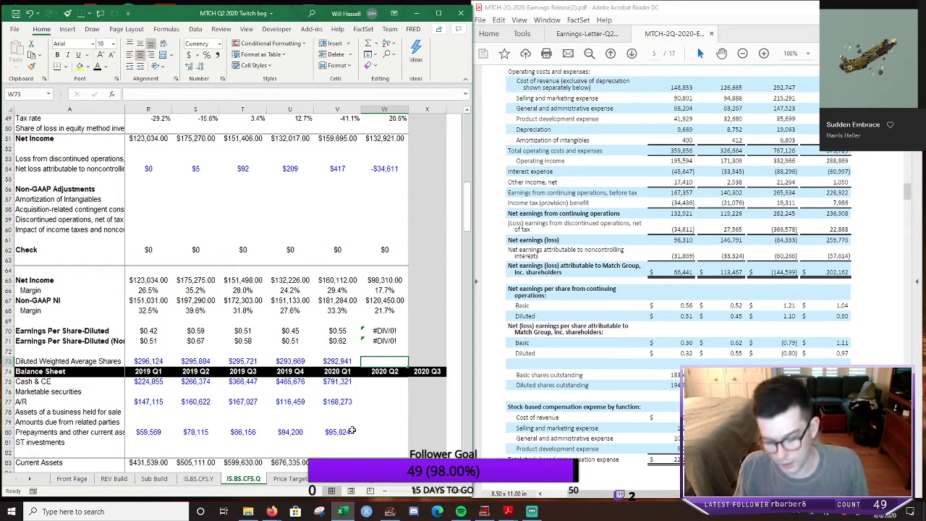
{"action": "type", "text": "19498"}
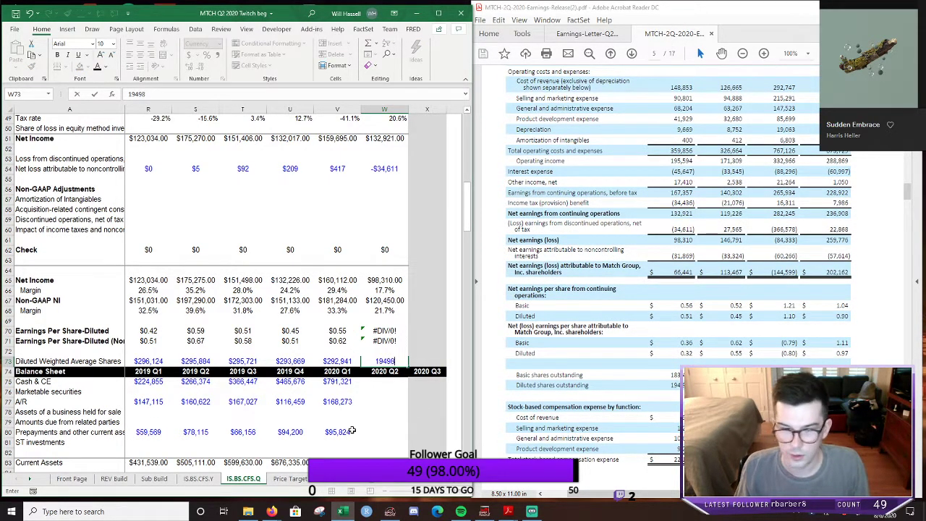
{"action": "key", "text": "Return"}
- Inspect the 2020 Q2 GAAP and non-GAAP diluted earnings per share formulas and compare the GAAP one with 2020 Q1
{"action": "key", "text": "Up"}
{"action": "key", "text": "Up"}
{"action": "key", "text": "Up"}
{"action": "key", "text": "F2"}
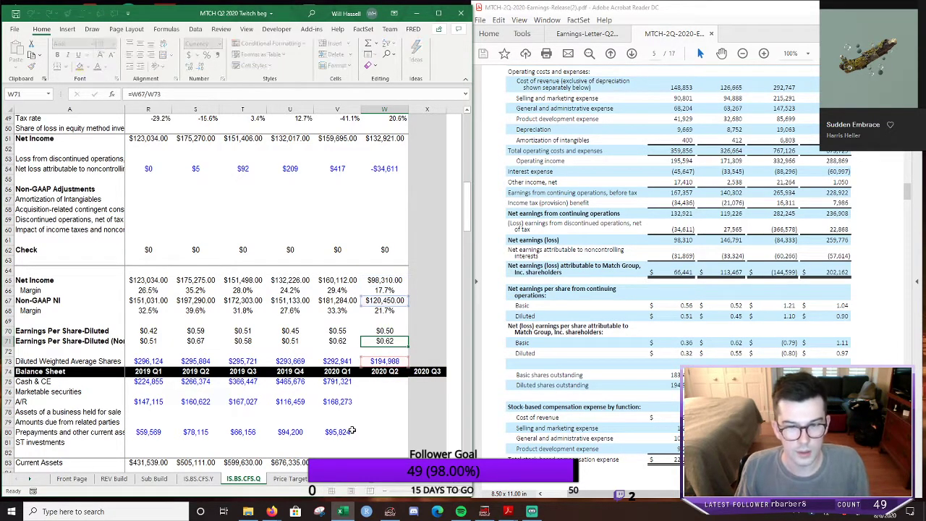
{"action": "key", "text": "Up"}
{"action": "key", "text": "Left"}
{"action": "key", "text": "F2"}
{"action": "key", "text": "Escape"}
{"action": "key", "text": "Right"}
{"action": "key", "text": "F2"}
{"action": "key", "text": "Escape"}
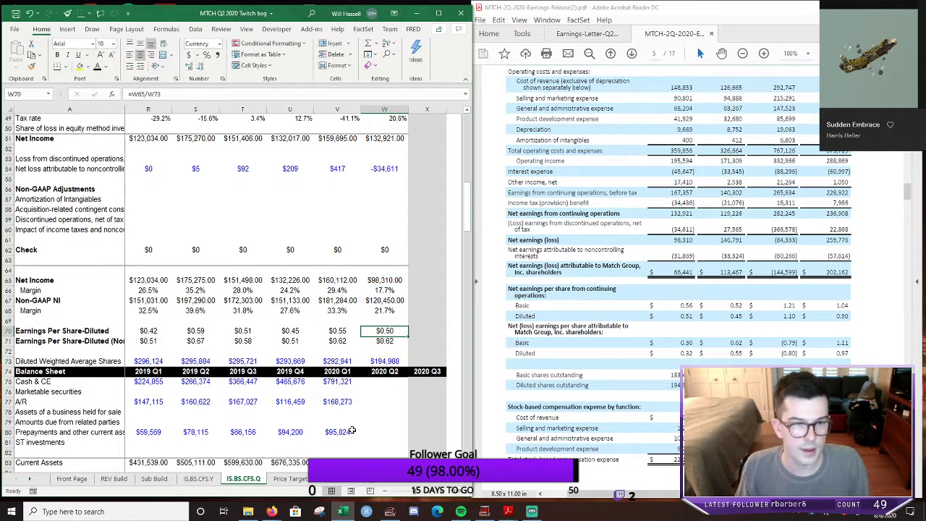
{"action": "key", "text": "Escape"}
- Trace the 2020 Q1 column upward from diluted earnings per share through net income to the noncontrolling interests row
{"action": "key", "text": "Left"}
{"action": "key", "text": "Left"}
{"action": "key", "text": "Right"}
{"action": "key", "text": "Up"}
{"action": "key", "text": "Up"}
{"action": "key", "text": "Up"}
{"action": "key", "text": "Up"}
{"action": "key", "text": "Up"}
{"action": "key", "text": "Up"}
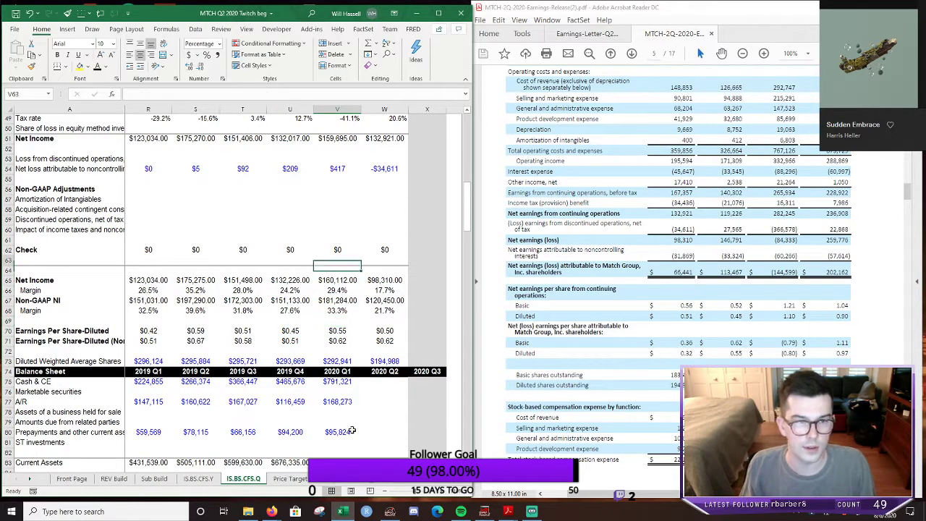
{"action": "key", "text": "Up"}
{"action": "key", "text": "Up"}
{"action": "key", "text": "Up"}
{"action": "key", "text": "Up"}
{"action": "key", "text": "Up"}
{"action": "key", "text": "Up"}
{"action": "key", "text": "Up"}
{"action": "key", "text": "Up"}
{"action": "key", "text": "Up"}
{"action": "key", "text": "Up"}
- Check the 2020 Q2 column between net income and diluted earnings per share against the earnings release
{"action": "key", "text": "Right"}
{"action": "key", "text": "Down"}
{"action": "key", "text": "Down"}
{"action": "key", "text": "Down"}
{"action": "key", "text": "Down"}
{"action": "key", "text": "Down"}
{"action": "key", "text": "Down"}
{"action": "key", "text": "Down"}
{"action": "key", "text": "Down"}
{"action": "key", "text": "Down"}
{"action": "key", "text": "Down"}
{"action": "key", "text": "Down"}
{"action": "key", "text": "Down"}
{"action": "key", "text": "Down"}
{"action": "key", "text": "Down"}
{"action": "key", "text": "Down"}
{"action": "key", "text": "Down"}
{"action": "key", "text": "Down"}
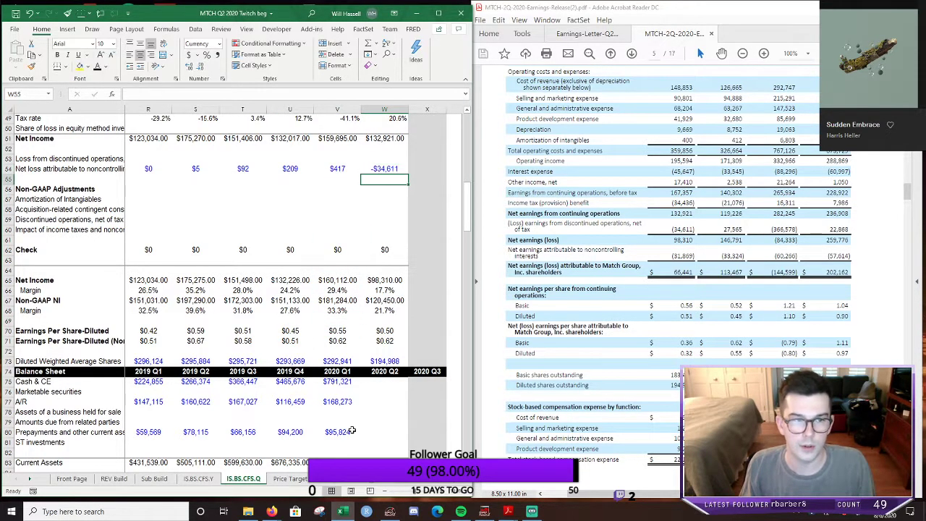
- Compare the 2020 Q2 noncontrolling interests entry with the previous quarters' entries in the same row
{"action": "key", "text": "Left"}
{"action": "key", "text": "Up"}
{"action": "key", "text": "Right"}
{"action": "key", "text": "Left"}
{"action": "key", "text": "Left"}
{"action": "key", "text": "Left"}
{"action": "key", "text": "Right"}
{"action": "key", "text": "Right"}
{"action": "key", "text": "Right"}
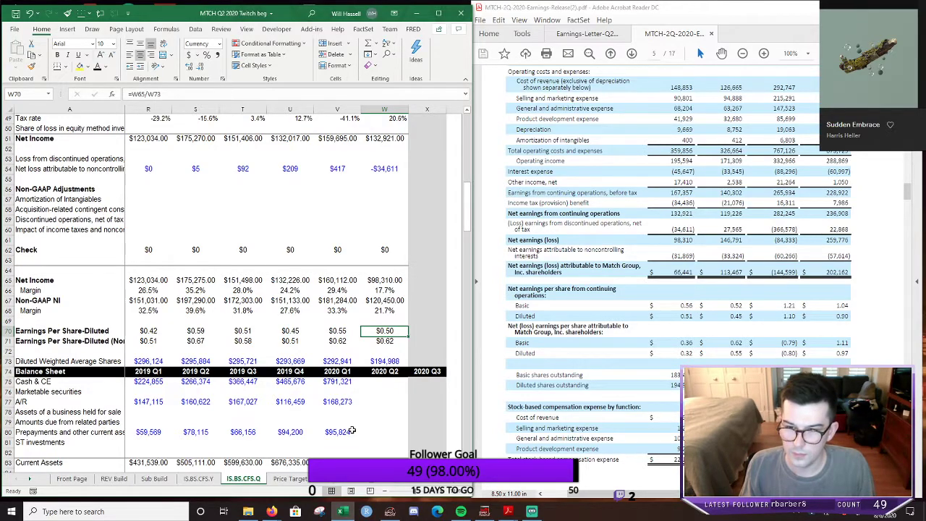
- Look over the 2020 Q2 balance sheet rows, from cash down through non-current assets and current liabilities
{"action": "key", "text": "Down"}
{"action": "key", "text": "Down"}
{"action": "key", "text": "Down"}
{"action": "key", "text": "Down"}
{"action": "key", "text": "Down"}
{"action": "key", "text": "Down"}
{"action": "key", "text": "Down"}
{"action": "key", "text": "Down"}
{"action": "key", "text": "Down"}
{"action": "key", "text": "Down"}
{"action": "key", "text": "Down"}
{"action": "key", "text": "Down"}
{"action": "key", "text": "Down"}
{"action": "key", "text": "Down"}
{"action": "key", "text": "Down"}
{"action": "key", "text": "Down"}
{"action": "key", "text": "Down"}
{"action": "key", "text": "Down"}
{"action": "key", "text": "Down"}
{"action": "key", "text": "Down"}
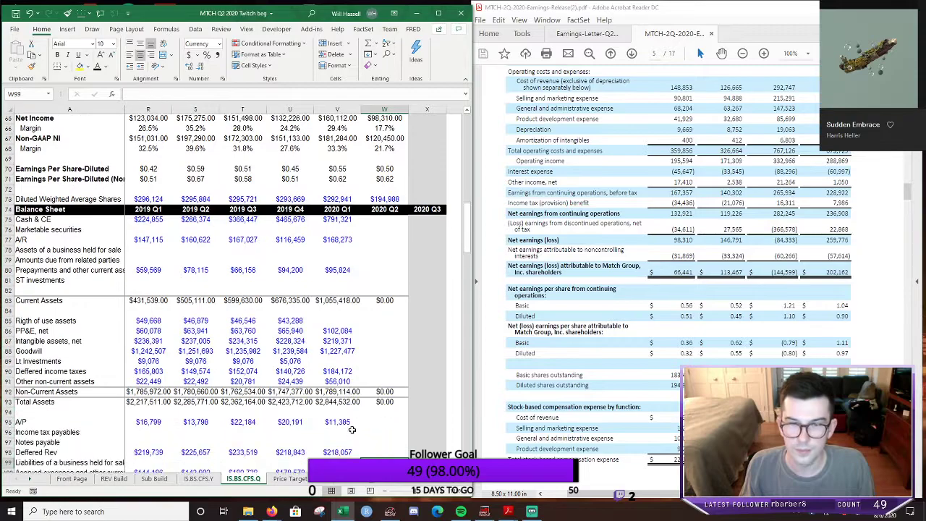
{"action": "key", "text": "Up"}
{"action": "key", "text": "Up"}
{"action": "key", "text": "Up"}
{"action": "key", "text": "Up"}
{"action": "key", "text": "Up"}
{"action": "key", "text": "Up"}
{"action": "key", "text": "Up"}
{"action": "key", "text": "Up"}
{"action": "key", "text": "Up"}
{"action": "key", "text": "Up"}
{"action": "key", "text": "Up"}
{"action": "key", "text": "Up"}
{"action": "key", "text": "Up"}
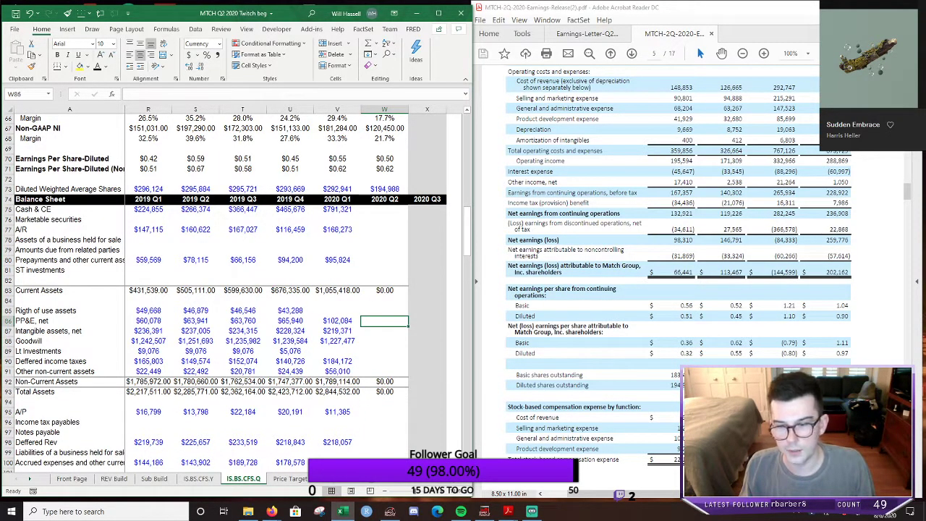
- Review the earnings release's cash flow statement and free cash flow reconciliation, and return to its consolidated balance sheet
{"action": "scroll", "coordinate": [678, 268], "scroll_direction": "down", "scroll_amount": 10}
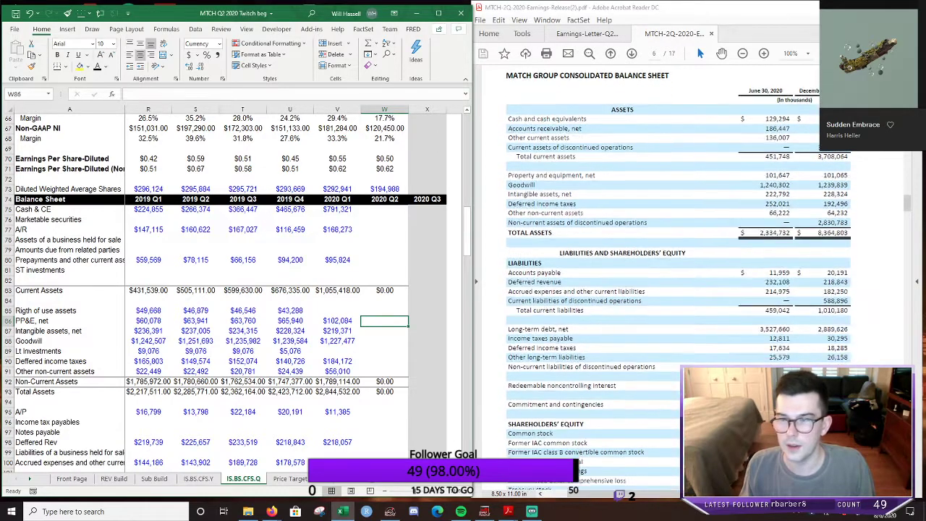
{"action": "left_click_drag", "start_coordinate": [907, 206], "coordinate": [910, 229]}
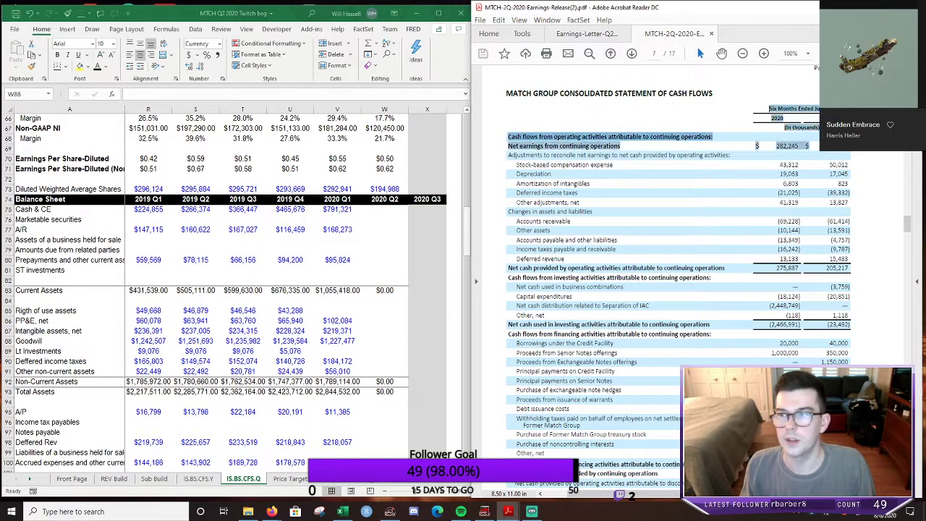
{"action": "left_click", "coordinate": [868, 257]}
{"action": "left_click_drag", "start_coordinate": [910, 220], "coordinate": [916, 333]}
{"action": "left_click_drag", "start_coordinate": [763, 342], "coordinate": [845, 343]}
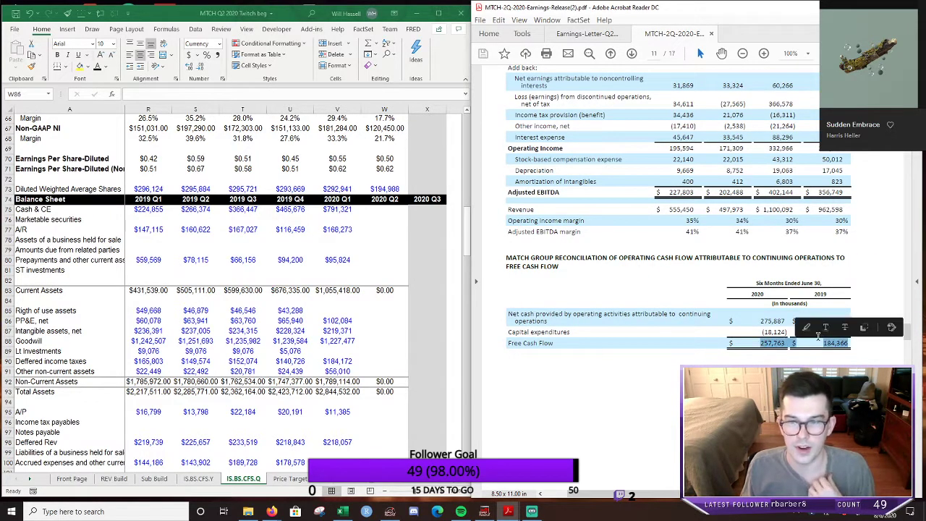
{"action": "left_click", "coordinate": [764, 343]}
{"action": "scroll", "coordinate": [807, 315], "scroll_direction": "up", "scroll_amount": 1}
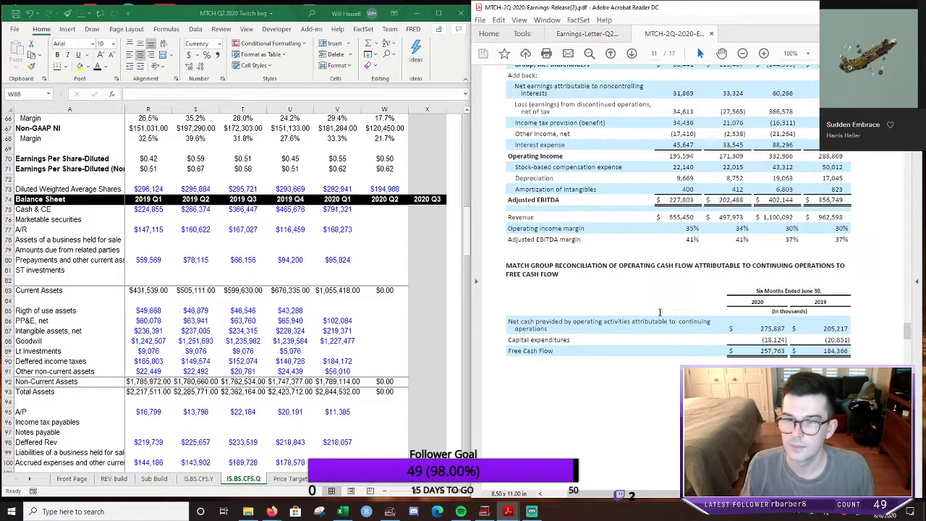
{"action": "left_click_drag", "start_coordinate": [901, 324], "coordinate": [893, 197]}
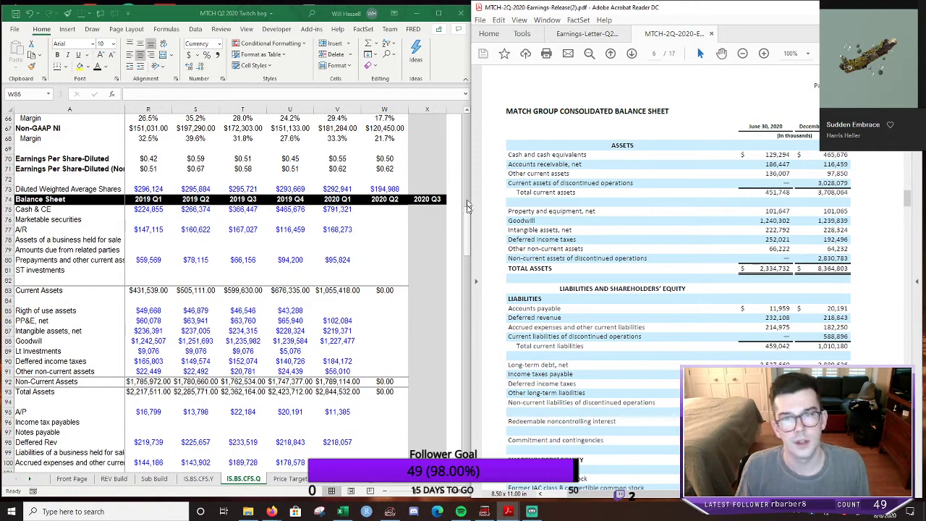
- Examine the supporting schedules on the quarterly sheet and compare them with those on the annual IS.BS.CFS.Y sheet
{"action": "left_click_drag", "start_coordinate": [467, 204], "coordinate": [450, 428]}
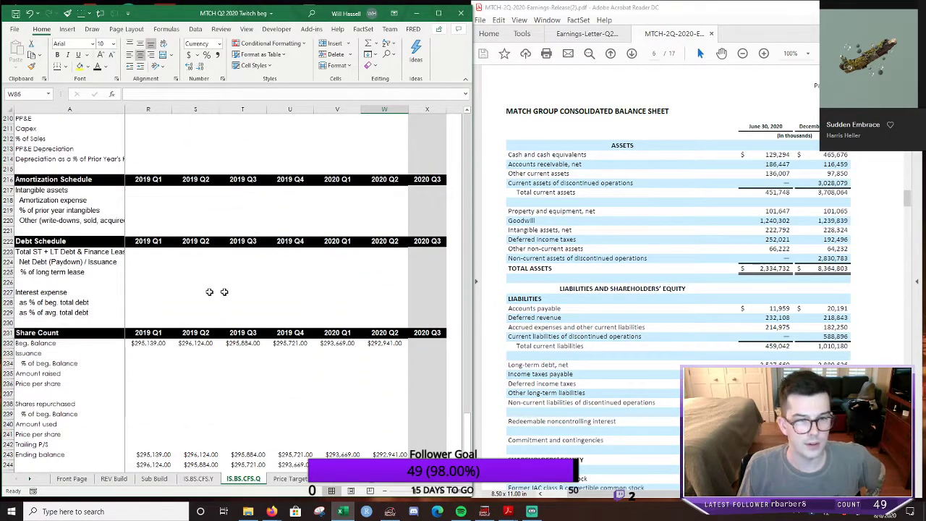
{"action": "left_click", "coordinate": [197, 478]}
{"action": "scroll", "coordinate": [304, 356], "scroll_direction": "down", "scroll_amount": 4}
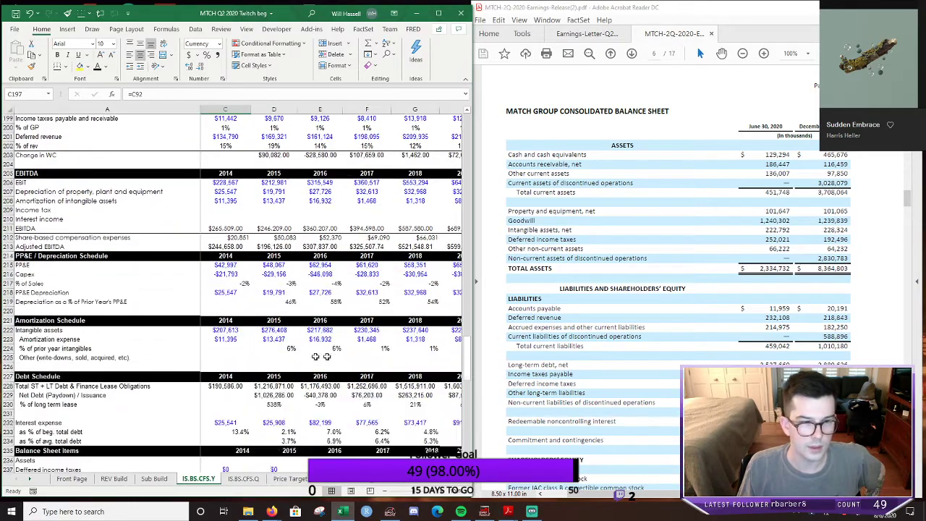
{"action": "scroll", "coordinate": [197, 347], "scroll_direction": "down", "scroll_amount": 3}
{"action": "left_click_drag", "start_coordinate": [405, 479], "coordinate": [416, 479]}
{"action": "left_click_drag", "start_coordinate": [467, 372], "coordinate": [447, 110]}
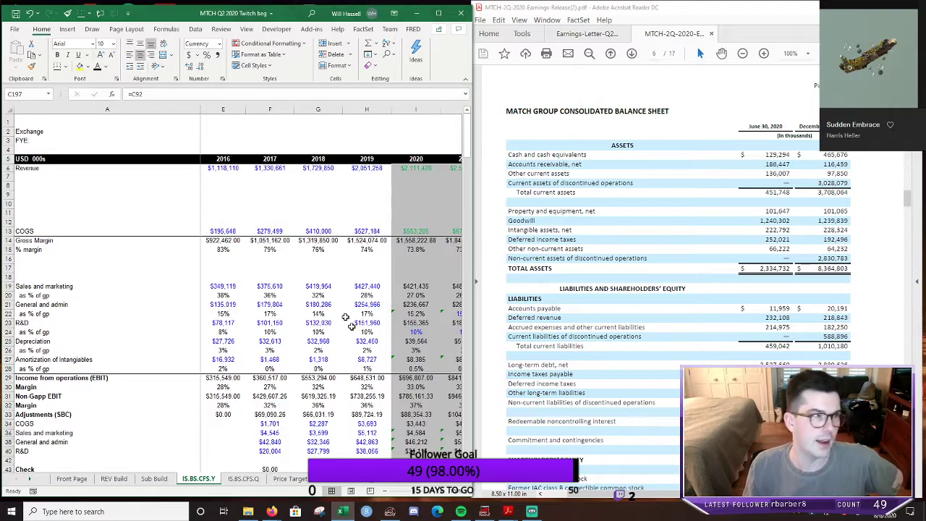
{"action": "left_click", "coordinate": [250, 481]}
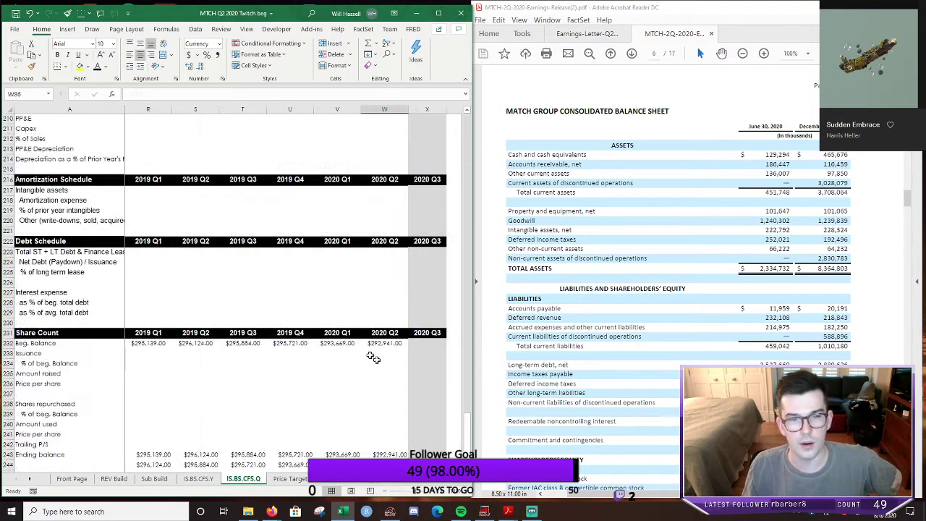
- Enter 129,294 as the 2020 Q2 cash and cash equivalents in the quarterly balance sheet
{"action": "scroll", "coordinate": [395, 369], "scroll_direction": "up", "scroll_amount": 6}
{"action": "left_click_drag", "start_coordinate": [466, 415], "coordinate": [474, 230]}
{"action": "left_click", "coordinate": [384, 189]}
{"action": "scroll", "coordinate": [348, 239], "scroll_direction": "down", "scroll_amount": 2}
{"action": "scroll", "coordinate": [348, 235], "scroll_direction": "up", "scroll_amount": 1}
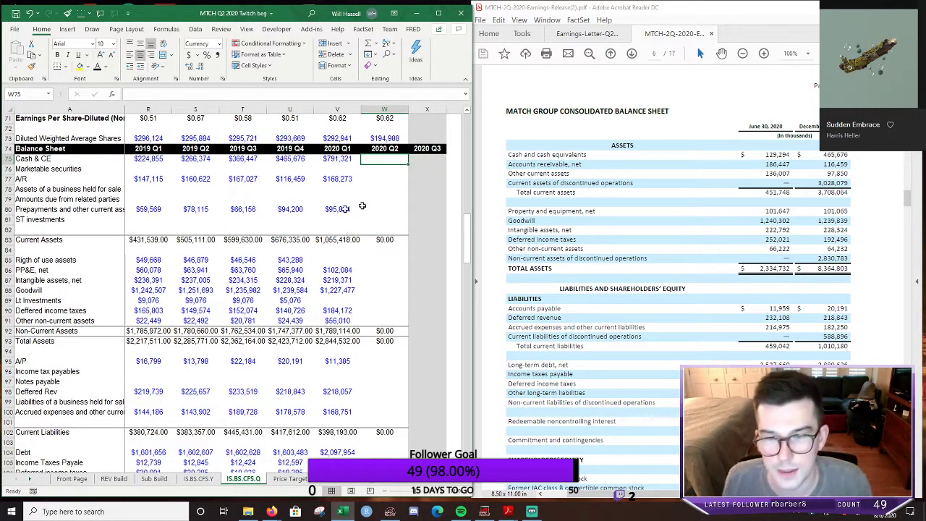
{"action": "scroll", "coordinate": [541, 214], "scroll_direction": "down", "scroll_amount": 1}
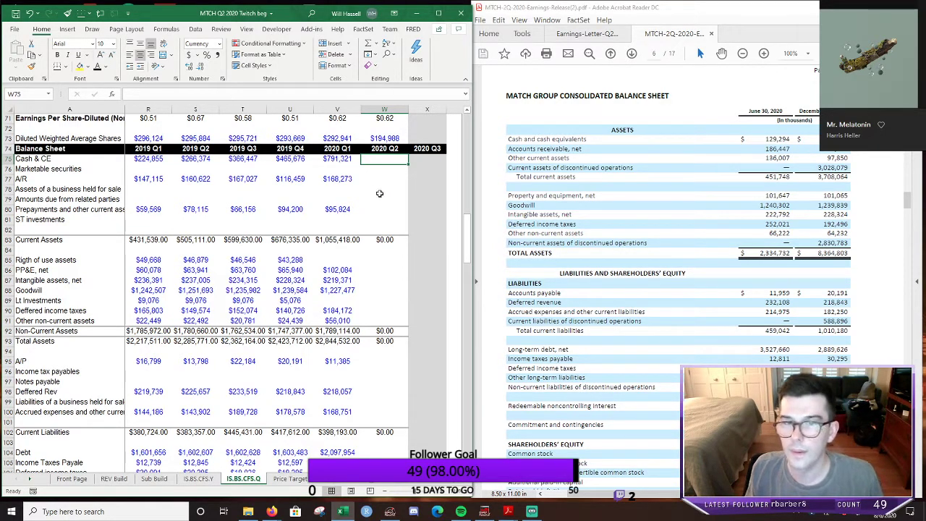
{"action": "type", "text": "1"}
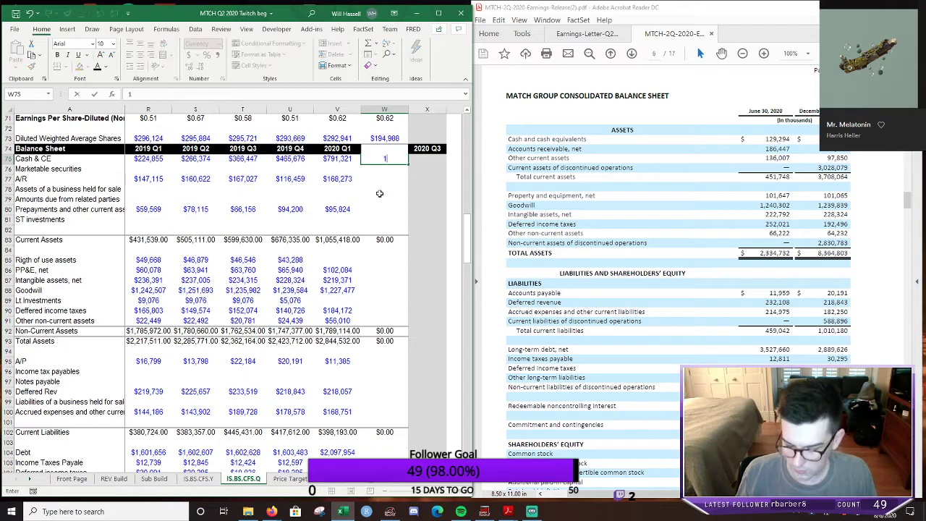
{"action": "type", "text": "29,294"}
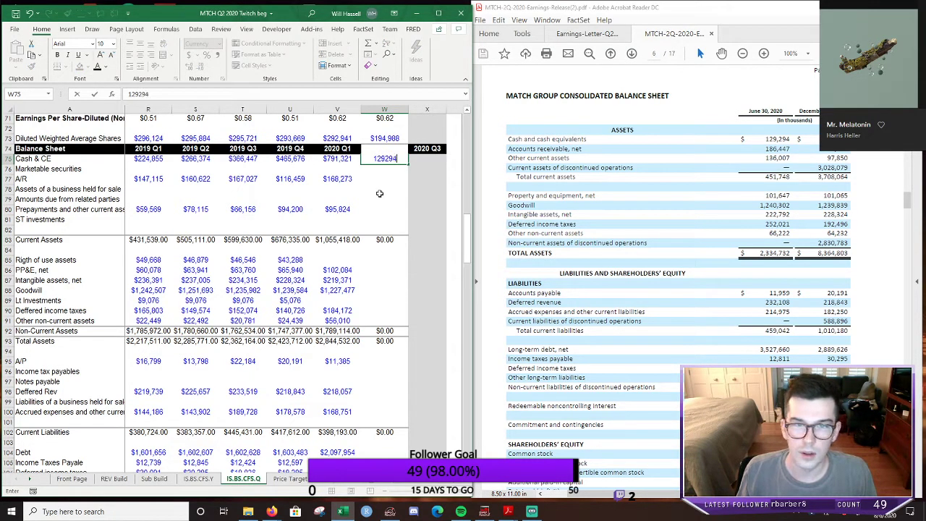
{"action": "key", "text": "Return"}
- Enter 2020 Q2 accounts receivable of 186,447 and prepayments and other current assets of 136,007
{"action": "key", "text": "Return"}
{"action": "key", "text": "Return"}
{"action": "key", "text": "Up"}
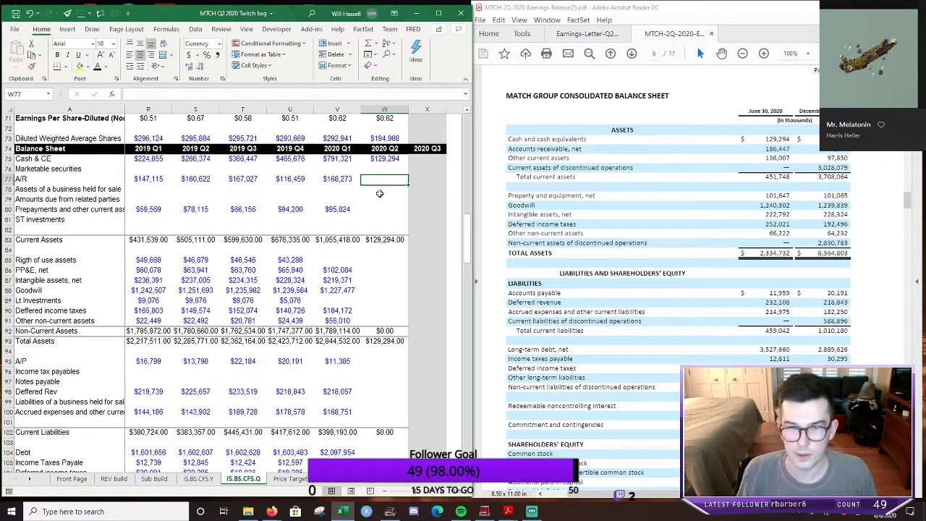
{"action": "type", "text": "186,447"}
{"action": "key", "text": "Return"}
{"action": "key", "text": "Return"}
{"action": "key", "text": "Return"}
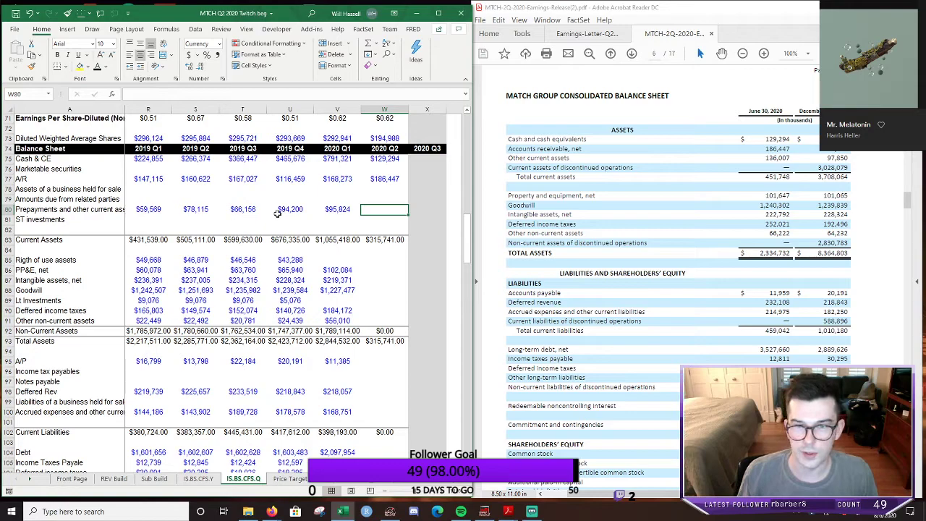
{"action": "type", "text": "13600"}
{"action": "key", "text": "Return"}
{"action": "key", "text": "Return"}
{"action": "key", "text": "Return"}
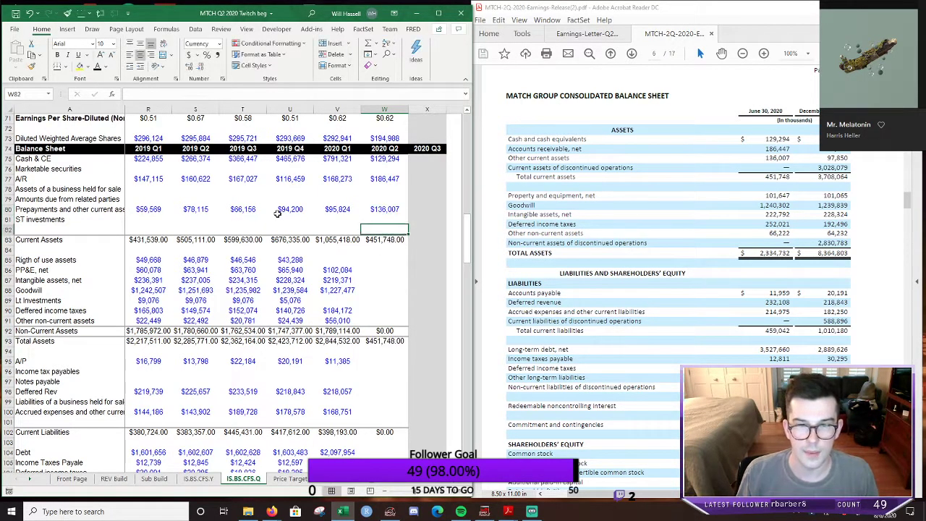
- Compare the current assets sum formulas for 2020 Q2 and 2020 Q1, and look over the non-current asset rows
{"action": "key", "text": "F2"}
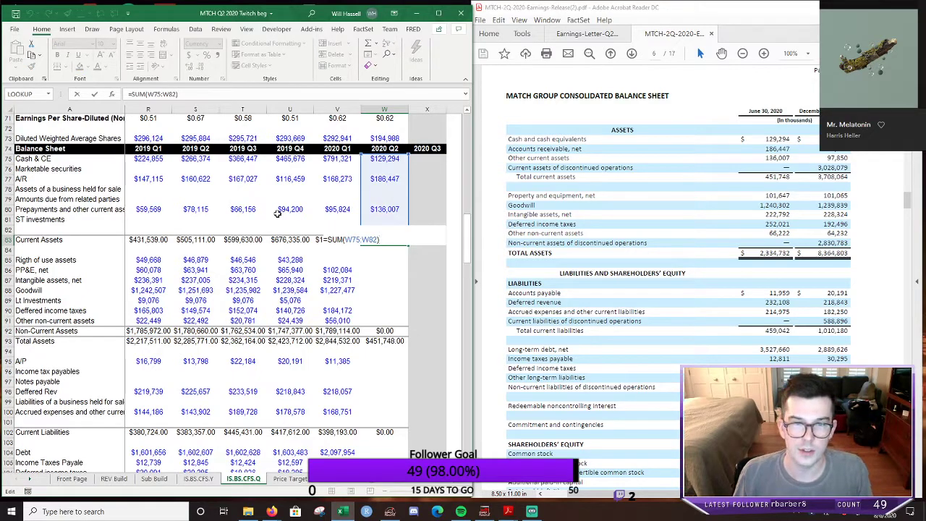
{"action": "key", "text": "Escape"}
{"action": "key", "text": "Left"}
{"action": "key", "text": "F2"}
{"action": "key", "text": "Escape"}
{"action": "key", "text": "Right"}
{"action": "key", "text": "F2"}
{"action": "key", "text": "Escape"}
{"action": "key", "text": "Down"}
{"action": "key", "text": "Down"}
{"action": "key", "text": "Down"}
{"action": "key", "text": "Down"}
{"action": "key", "text": "Down"}
{"action": "key", "text": "Down"}
{"action": "key", "text": "Up"}
{"action": "key", "text": "Up"}
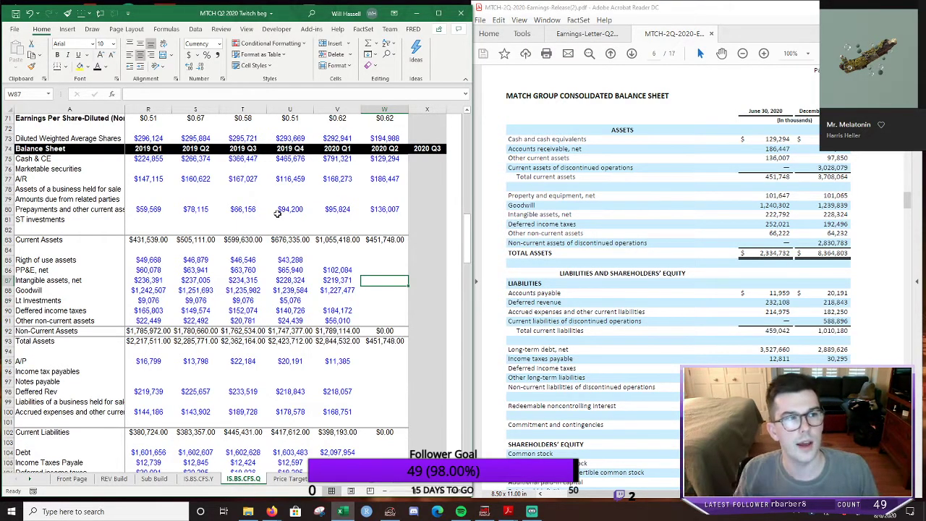
- Add the note "SPUN OUT OF IAC THIS Q" in cell W3, above the 2020 Q2 header
{"action": "scroll", "coordinate": [277, 211], "scroll_direction": "up", "scroll_amount": 2}
{"action": "scroll", "coordinate": [279, 211], "scroll_direction": "up", "scroll_amount": 8}
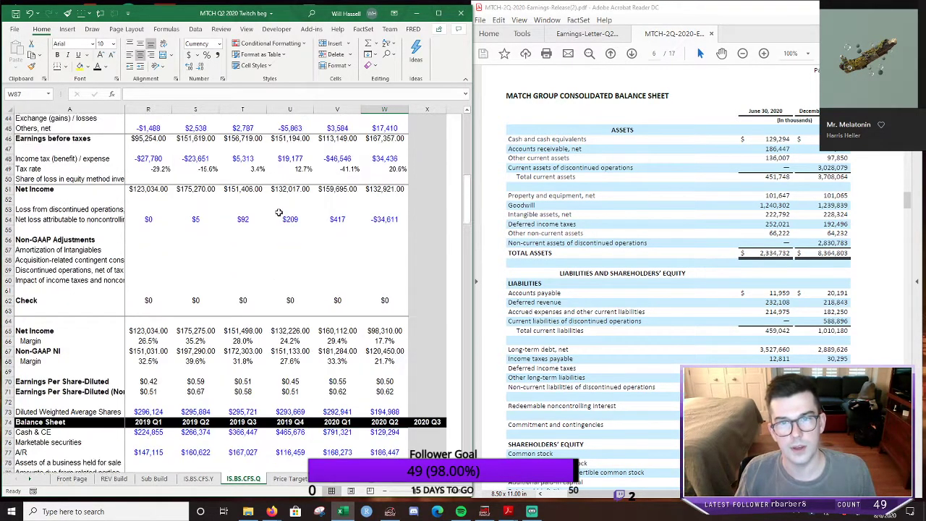
{"action": "left_click_drag", "start_coordinate": [467, 204], "coordinate": [468, 138]}
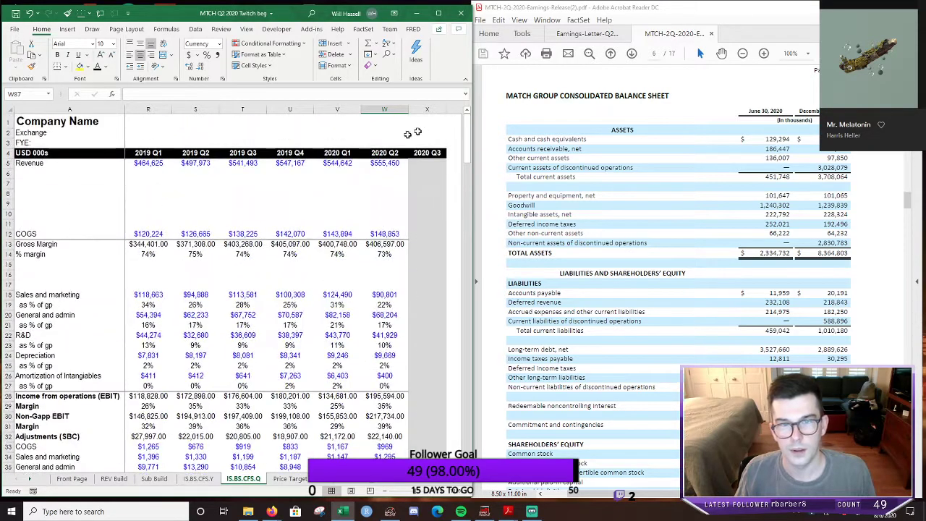
{"action": "left_click", "coordinate": [388, 152]}
{"action": "left_click", "coordinate": [399, 141]}
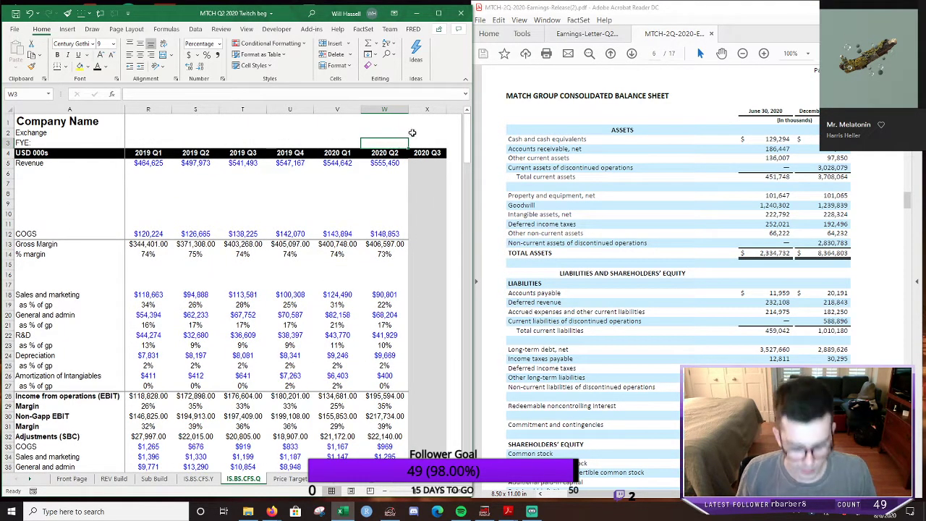
{"action": "type", "text": "IAC"}
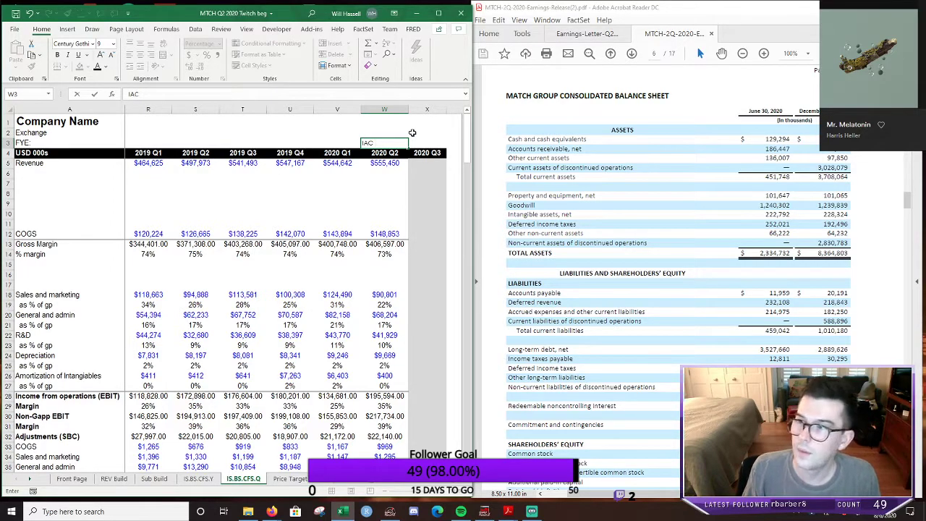
{"action": "key", "text": "Escape"}
{"action": "type", "text": "SPUN O"}
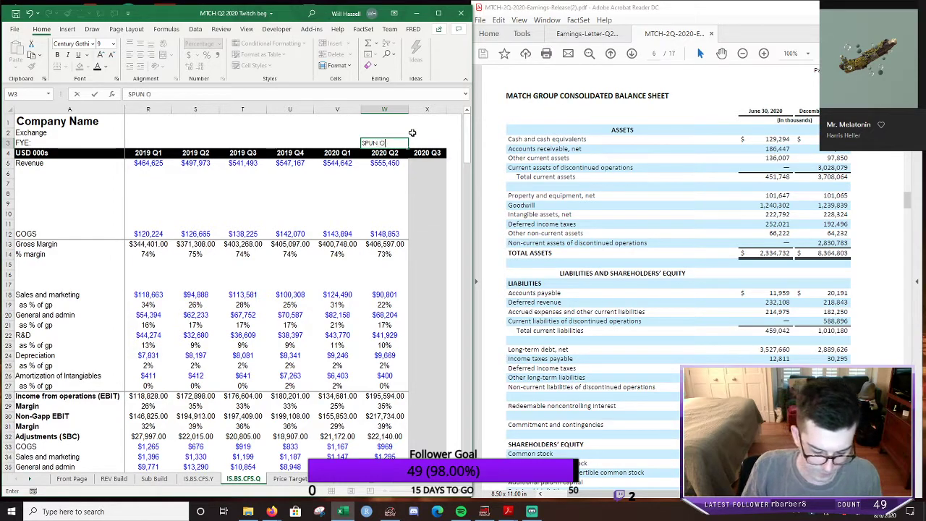
{"action": "type", "text": "UT OF IAC THIS"}
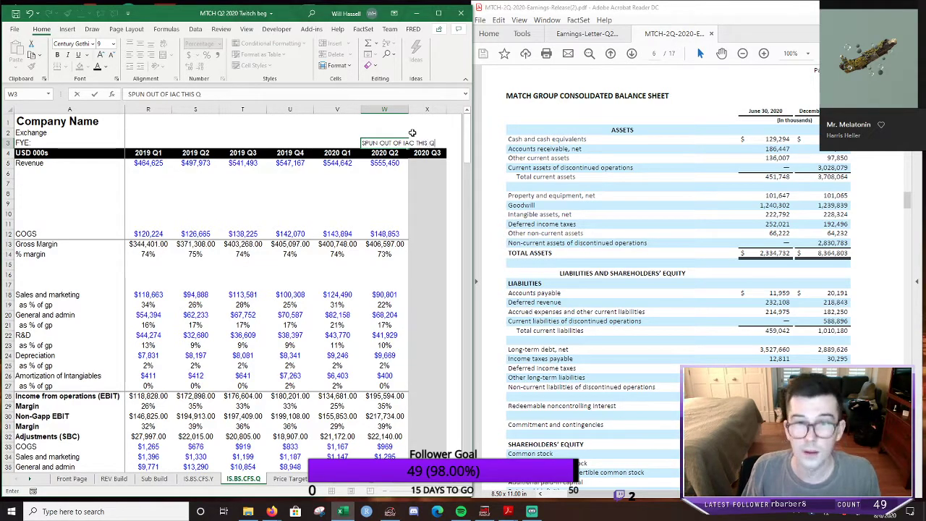
{"action": "type", "text": " Q"}
{"action": "key", "text": "ctrl+Return"}
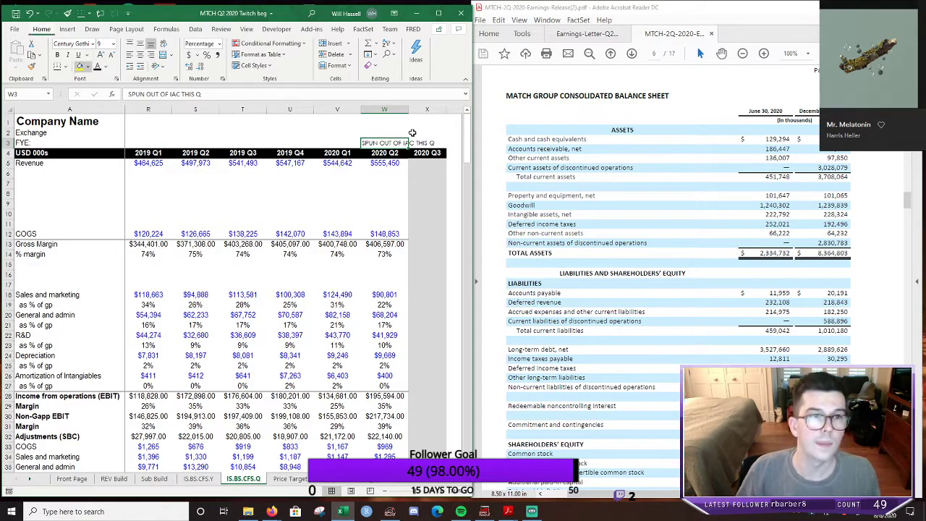
- Highlight the IAC spin-off note above the 2020 Q2 header with a yellow fill
{"action": "key", "text": "alt+h"}
{"action": "key", "text": "h"}
{"action": "key", "text": "Up"}
{"action": "key", "text": "Up"}
{"action": "key", "text": "Up"}
{"action": "key", "text": "Up"}
{"action": "key", "text": "Up"}
{"action": "key", "text": "Down"}
{"action": "key", "text": "Down"}
{"action": "key", "text": "Down"}
{"action": "key", "text": "Down"}
{"action": "key", "text": "Down"}
{"action": "key", "text": "Down"}
{"action": "key", "text": "Right"}
{"action": "key", "text": "Right"}
{"action": "key", "text": "Return"}
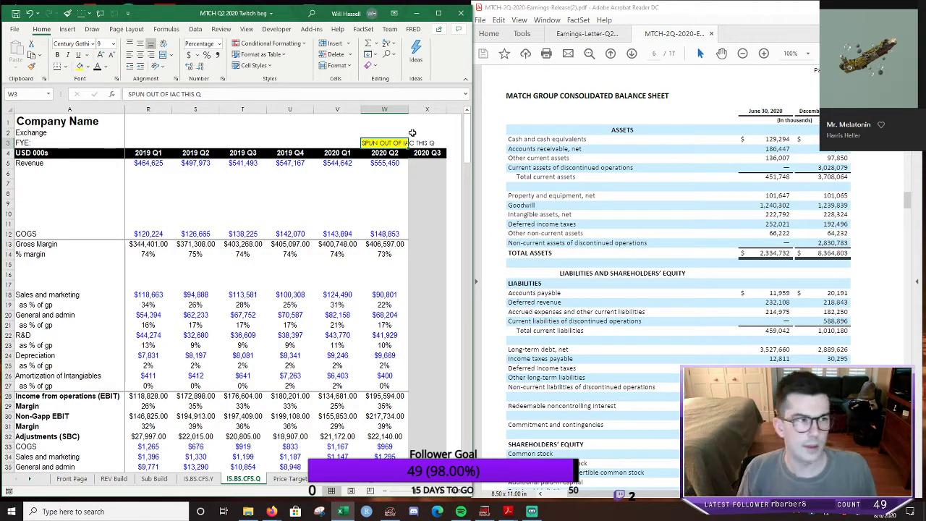
- Enter 2020 Q2 PP&E of 101,647, intangible assets of 222,792 and goodwill of 1,240,302 in the balance sheet's non-current assets
{"action": "key", "text": "Down"}
{"action": "key", "text": "Down"}
{"action": "key", "text": "Down"}
{"action": "key", "text": "Down"}
{"action": "key", "text": "Down"}
{"action": "key", "text": "Down"}
{"action": "key", "text": "Down"}
{"action": "key", "text": "Down"}
{"action": "key", "text": "Down"}
{"action": "key", "text": "Down"}
{"action": "key", "text": "Down"}
{"action": "key", "text": "Down"}
{"action": "key", "text": "Down"}
{"action": "key", "text": "Down"}
{"action": "key", "text": "Down"}
{"action": "key", "text": "Down"}
{"action": "key", "text": "Down"}
{"action": "key", "text": "Down"}
{"action": "key", "text": "Down"}
{"action": "key", "text": "Down"}
{"action": "key", "text": "Down"}
{"action": "key", "text": "Down"}
{"action": "key", "text": "Down"}
{"action": "key", "text": "Down"}
{"action": "key", "text": "Down"}
{"action": "key", "text": "Down"}
{"action": "key", "text": "Down"}
{"action": "key", "text": "Down"}
{"action": "key", "text": "Down"}
{"action": "key", "text": "Down"}
{"action": "key", "text": "Down"}
{"action": "key", "text": "Down"}
{"action": "key", "text": "Down"}
{"action": "key", "text": "Down"}
{"action": "key", "text": "Down"}
{"action": "key", "text": "Down"}
{"action": "key", "text": "Down"}
{"action": "key", "text": "Down"}
{"action": "key", "text": "Down"}
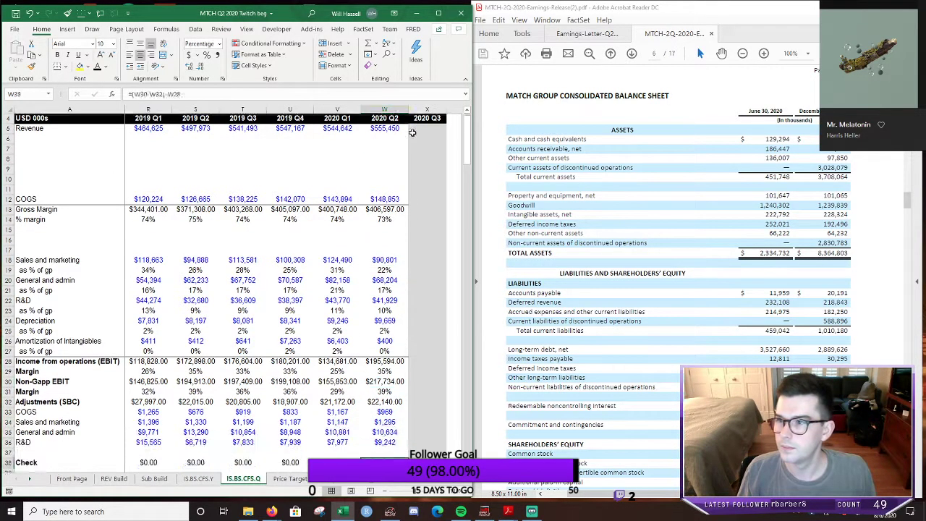
{"action": "key", "text": "Down"}
{"action": "key", "text": "Down"}
{"action": "key", "text": "Down"}
{"action": "key", "text": "Down"}
{"action": "key", "text": "Down"}
{"action": "key", "text": "Down"}
{"action": "key", "text": "Down"}
{"action": "key", "text": "Down"}
{"action": "key", "text": "Down"}
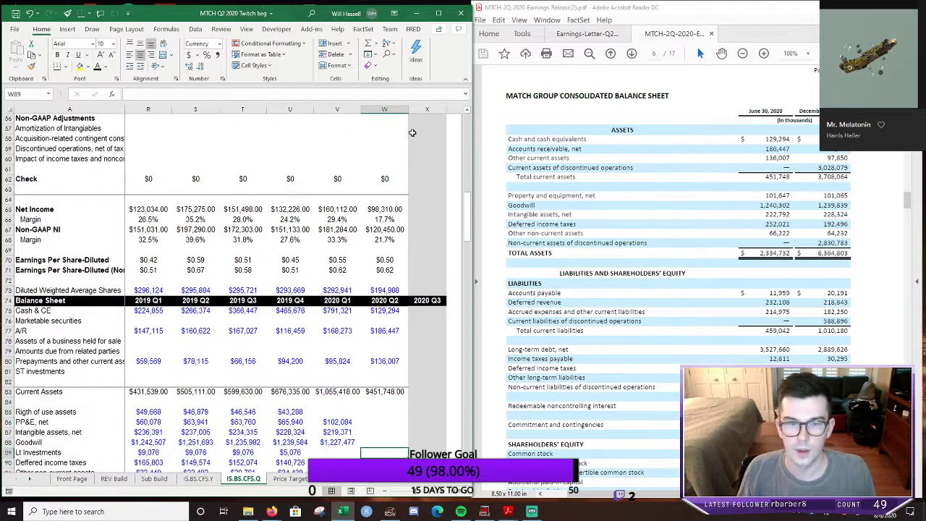
{"action": "key", "text": "Up"}
{"action": "key", "text": "Up"}
{"action": "key", "text": "Up"}
{"action": "key", "text": "Up"}
{"action": "key", "text": "Up"}
{"action": "key", "text": "Up"}
{"action": "key", "text": "Up"}
{"action": "key", "text": "Up"}
{"action": "key", "text": "Up"}
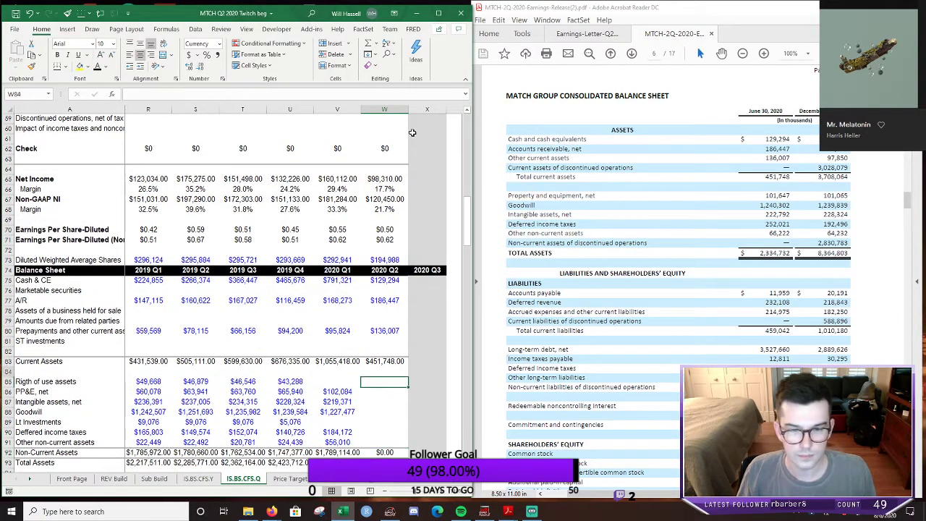
{"action": "key", "text": "Down"}
{"action": "key", "text": "Down"}
{"action": "scroll", "coordinate": [339, 278], "scroll_direction": "down", "scroll_amount": 5}
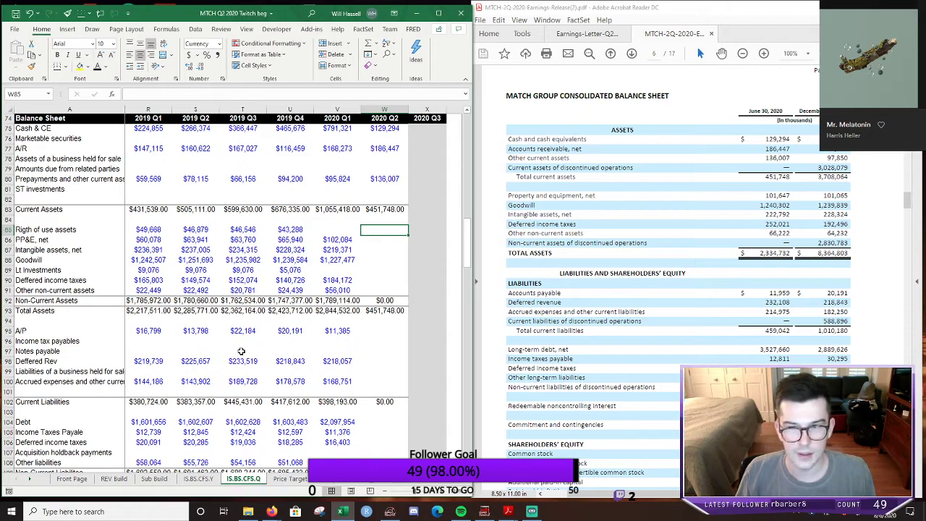
{"action": "key", "text": "Down"}
{"action": "type", "text": "101"}
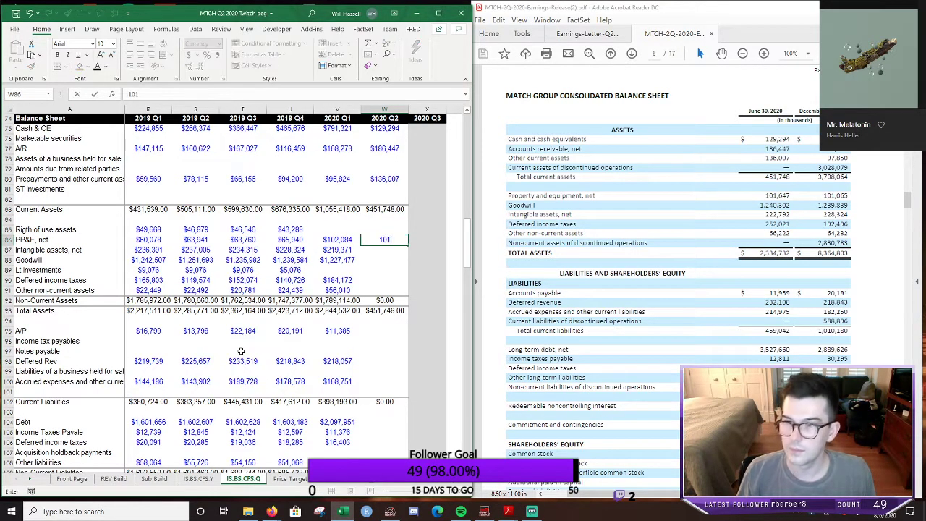
{"action": "type", "text": ",647"}
{"action": "key", "text": "Return"}
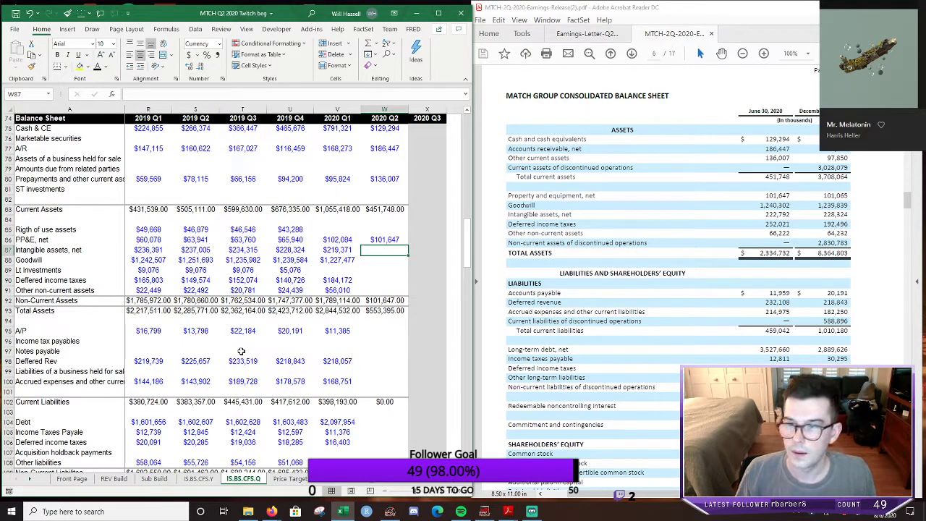
{"action": "type", "text": "2"}
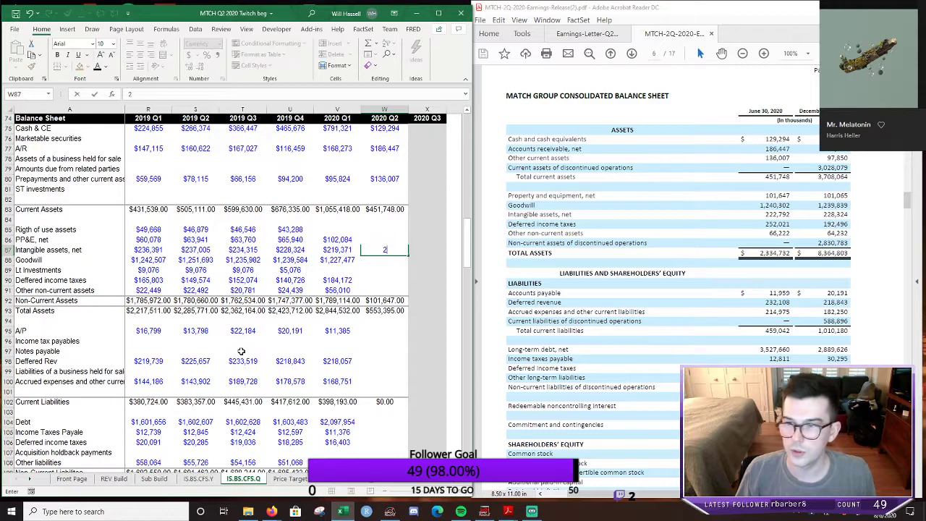
{"action": "type", "text": "22,792"}
{"action": "key", "text": "Return"}
{"action": "type", "text": "1"}
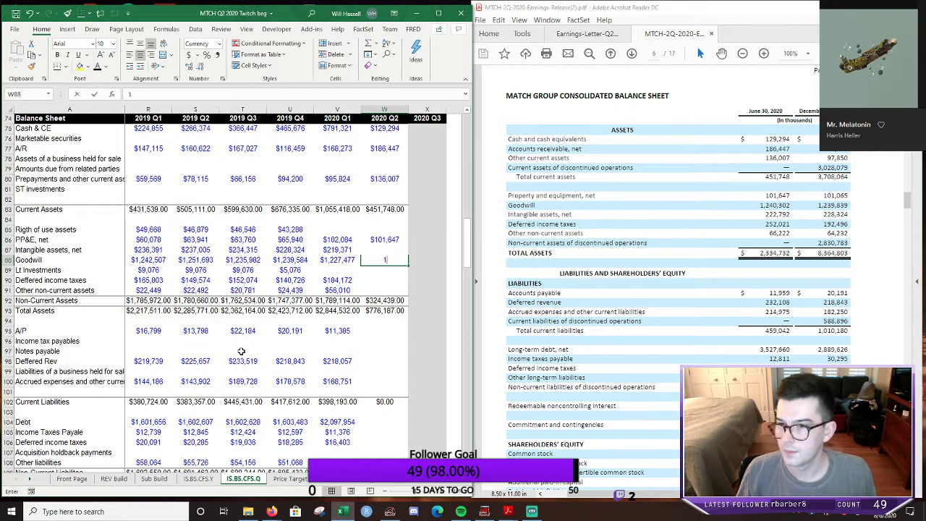
{"action": "type", "text": ",240,302"}
{"action": "key", "text": "Return"}
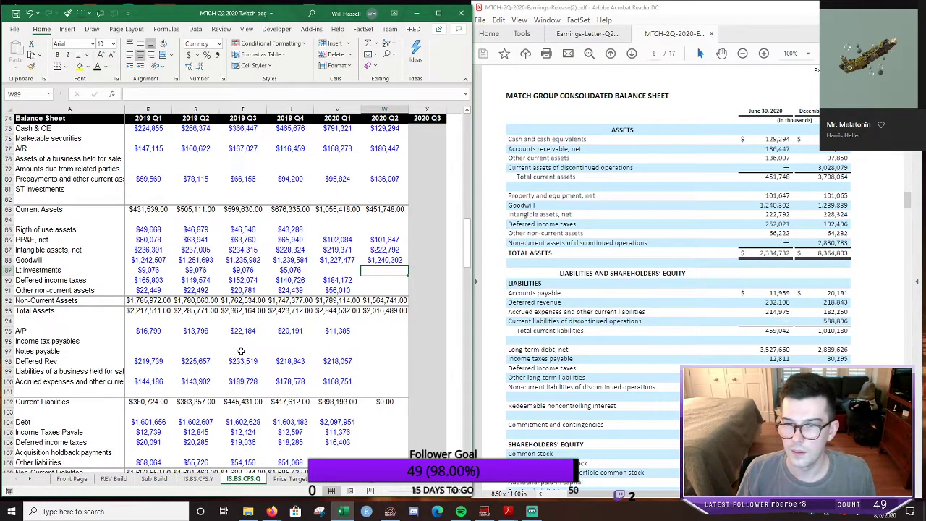
- Enter 2020 Q2 non-current deferred income taxes of 252,021 and other non-current assets of 66,222
{"action": "key", "text": "Return"}
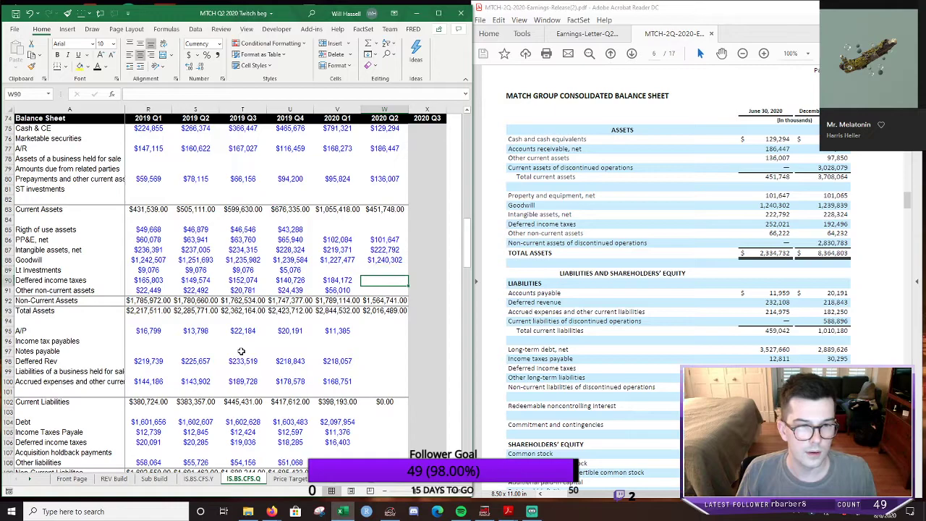
{"action": "type", "text": "25"}
{"action": "type", "text": "2,021"}
{"action": "key", "text": "Return"}
{"action": "type", "text": "66222"}
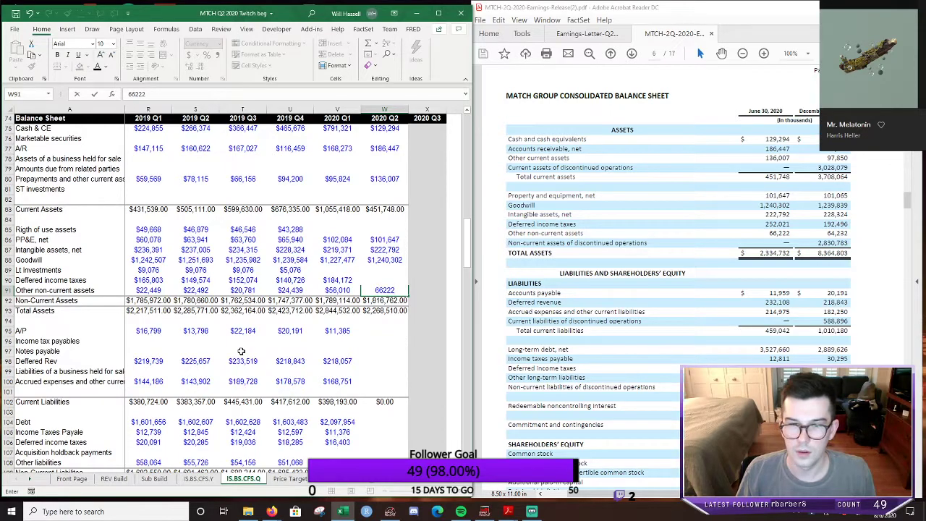
{"action": "key", "text": "Return"}
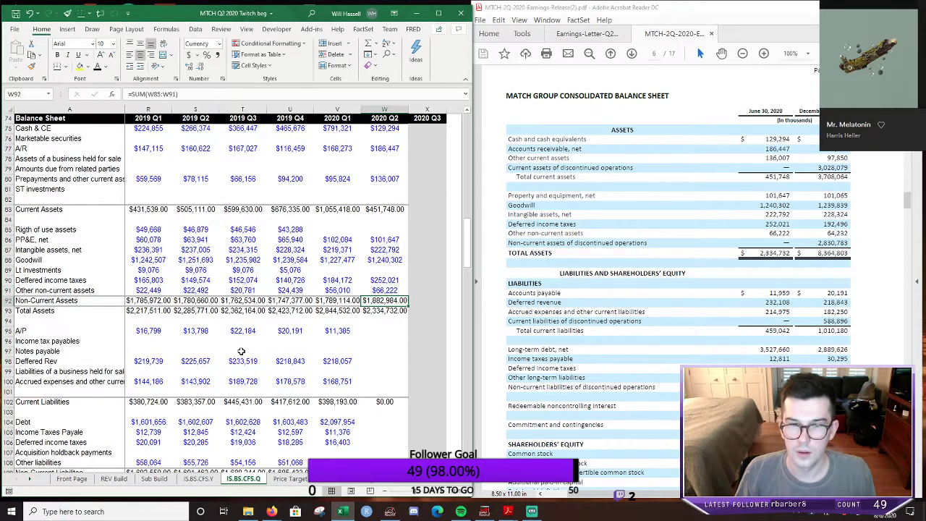
- Look over the total assets, liabilities and shareholders' equity rows for 2020 Q2
{"action": "key", "text": "Return"}
{"action": "key", "text": "Down"}
{"action": "key", "text": "Down"}
{"action": "key", "text": "Down"}
{"action": "key", "text": "Down"}
{"action": "key", "text": "Down"}
{"action": "key", "text": "Down"}
{"action": "key", "text": "Down"}
{"action": "key", "text": "Down"}
{"action": "key", "text": "Down"}
{"action": "key", "text": "Down"}
{"action": "key", "text": "Down"}
{"action": "key", "text": "Down"}
{"action": "key", "text": "Down"}
{"action": "key", "text": "Down"}
{"action": "key", "text": "Down"}
{"action": "key", "text": "Down"}
{"action": "key", "text": "Down"}
{"action": "key", "text": "Down"}
{"action": "key", "text": "Down"}
{"action": "key", "text": "Down"}
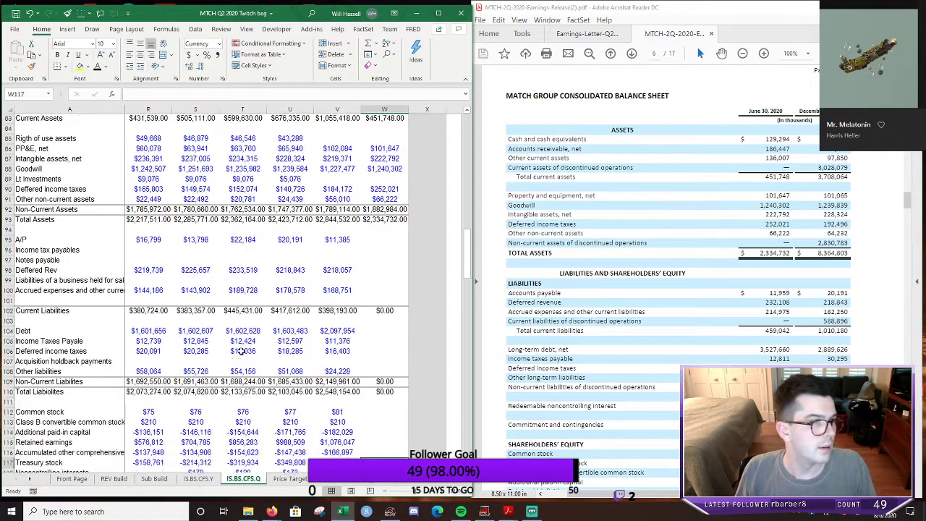
- Enter 2020 Q2 accounts payable of 11,959 and deferred revenue of 232,108 in the current liabilities
{"action": "key", "text": "Up"}
{"action": "key", "text": "Up"}
{"action": "key", "text": "Up"}
{"action": "key", "text": "Up"}
{"action": "key", "text": "Up"}
{"action": "key", "text": "Up"}
{"action": "key", "text": "Up"}
{"action": "key", "text": "Up"}
{"action": "key", "text": "Up"}
{"action": "key", "text": "Up"}
{"action": "key", "text": "Up"}
{"action": "key", "text": "Up"}
{"action": "key", "text": "Up"}
{"action": "key", "text": "Up"}
{"action": "key", "text": "Up"}
{"action": "key", "text": "Up"}
{"action": "key", "text": "Up"}
{"action": "key", "text": "Up"}
{"action": "key", "text": "Up"}
{"action": "key", "text": "Up"}
{"action": "key", "text": "Down"}
{"action": "type", "text": "11,959"}
{"action": "key", "text": "Down"}
{"action": "key", "text": "Down"}
{"action": "key", "text": "Down"}
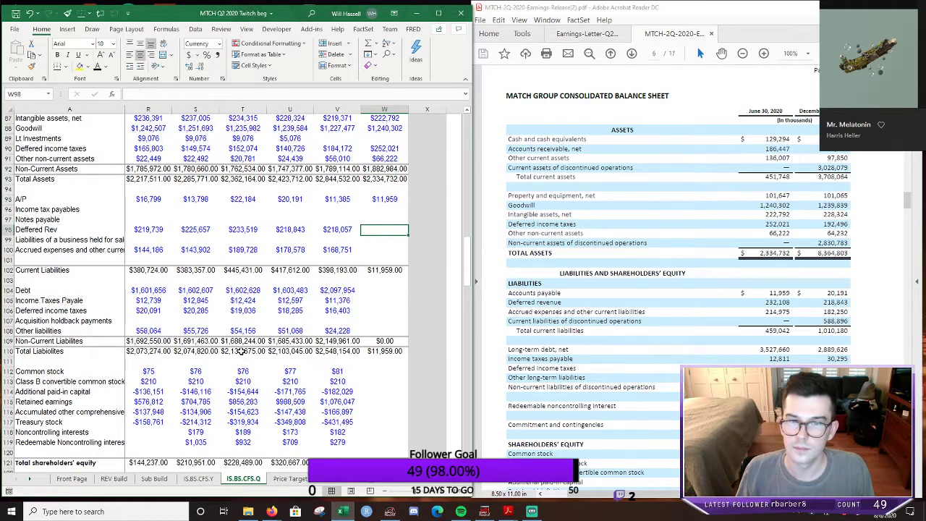
{"action": "type", "text": "232"}
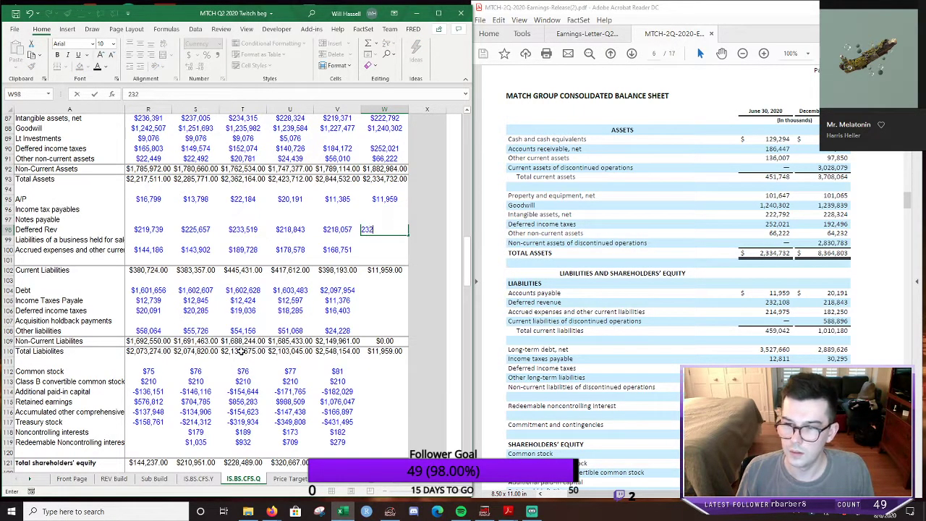
{"action": "type", "text": ",108"}
{"action": "key", "text": "Down"}
{"action": "key", "text": "Down"}
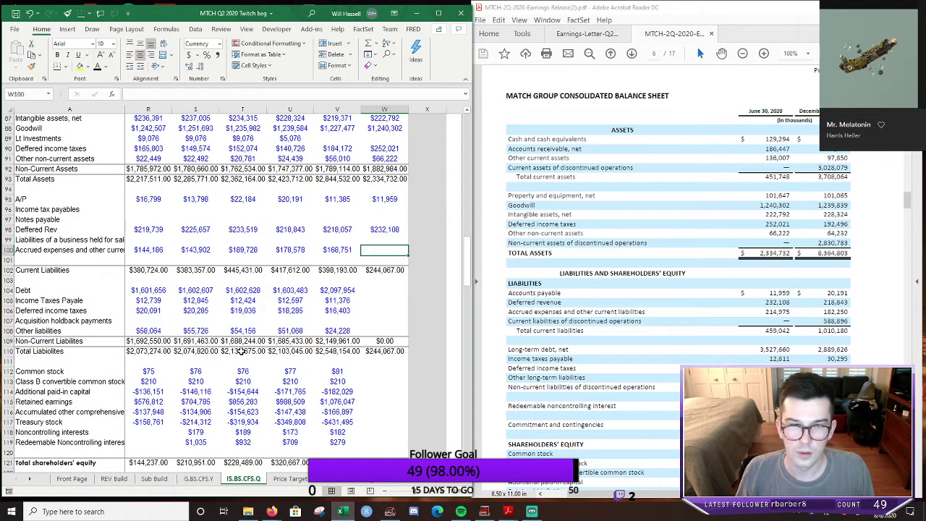
- Enter 2020 Q2 accrued expenses and other current liabilities of 214,975
{"action": "type", "text": "214"}
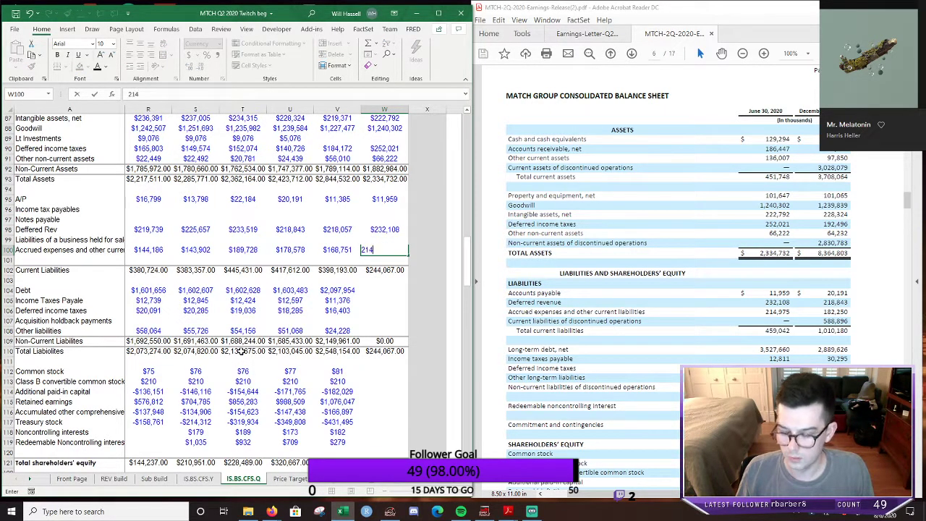
{"action": "type", "text": ",975"}
{"action": "key", "text": "Down"}
{"action": "key", "text": "Down"}
{"action": "key", "text": "Down"}
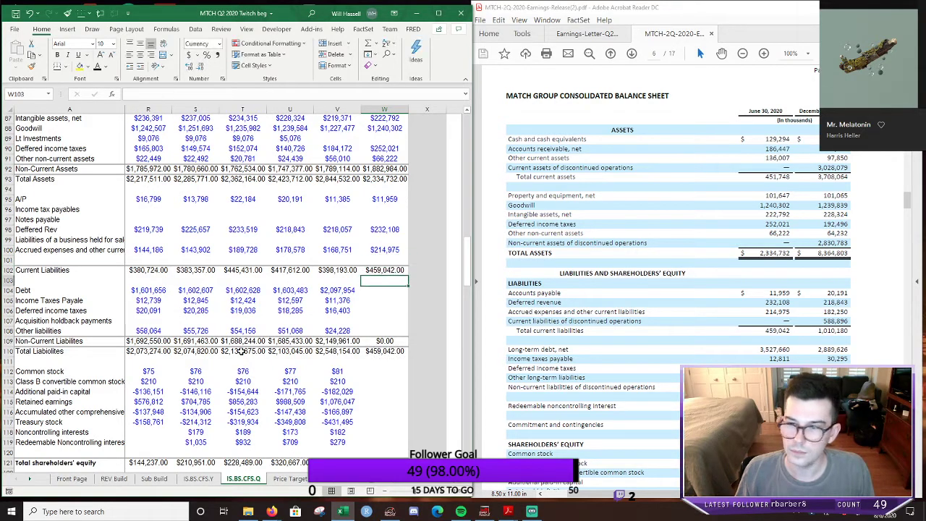
- Examine the 2020 Q2 non-current liabilities and equity rows down to total liabilities and shareholders' equity
{"action": "key", "text": "Down"}
{"action": "key", "text": "Down"}
{"action": "key", "text": "Down"}
{"action": "key", "text": "Down"}
{"action": "key", "text": "Down"}
{"action": "key", "text": "Down"}
{"action": "key", "text": "Down"}
{"action": "key", "text": "Down"}
{"action": "key", "text": "Down"}
{"action": "key", "text": "Down"}
{"action": "key", "text": "Down"}
{"action": "key", "text": "Down"}
{"action": "key", "text": "Down"}
{"action": "key", "text": "Down"}
{"action": "key", "text": "Down"}
{"action": "key", "text": "Down"}
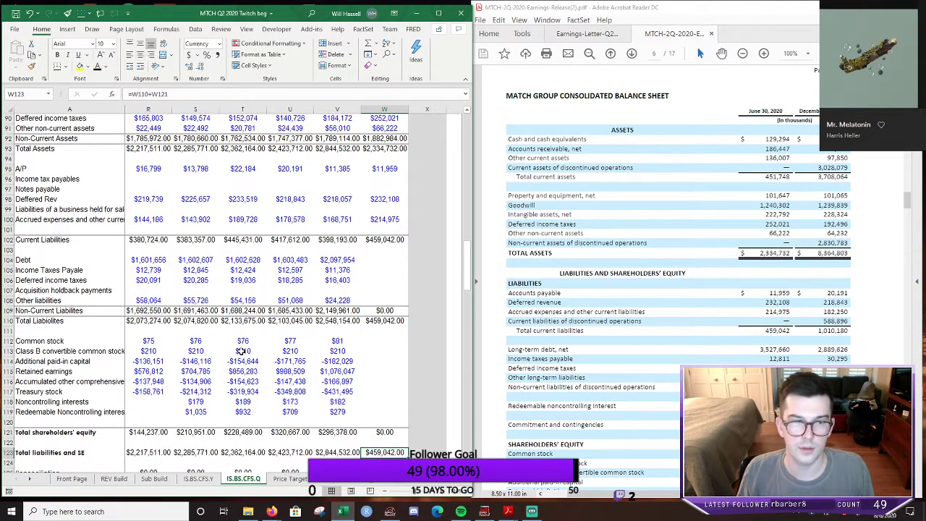
- Enter 2020 Q2 debt of 3,527,660 in the non-current liabilities
{"action": "key", "text": "Up"}
{"action": "key", "text": "Up"}
{"action": "key", "text": "Up"}
{"action": "key", "text": "Up"}
{"action": "key", "text": "Up"}
{"action": "key", "text": "Up"}
{"action": "key", "text": "Up"}
{"action": "key", "text": "Up"}
{"action": "key", "text": "Up"}
{"action": "key", "text": "Up"}
{"action": "key", "text": "Up"}
{"action": "key", "text": "Up"}
{"action": "key", "text": "Up"}
{"action": "key", "text": "Up"}
{"action": "key", "text": "Up"}
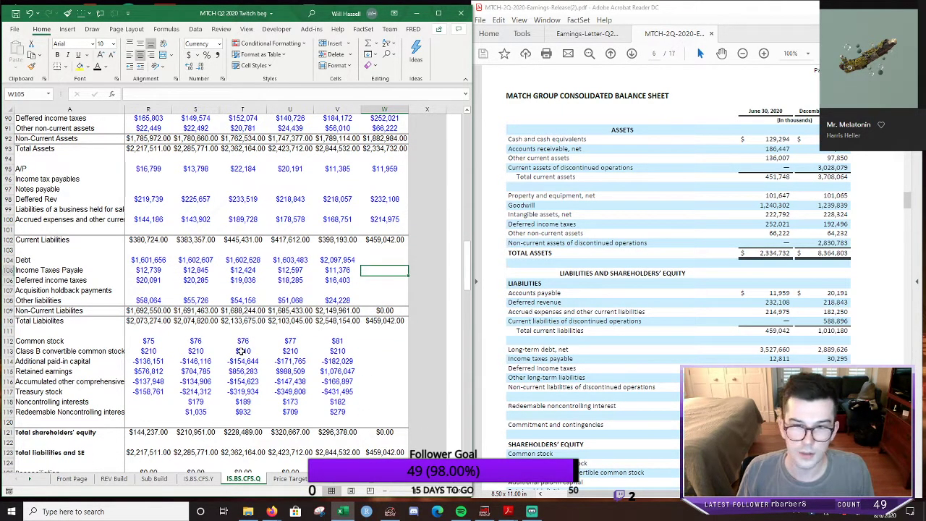
{"action": "type", "text": "3,"}
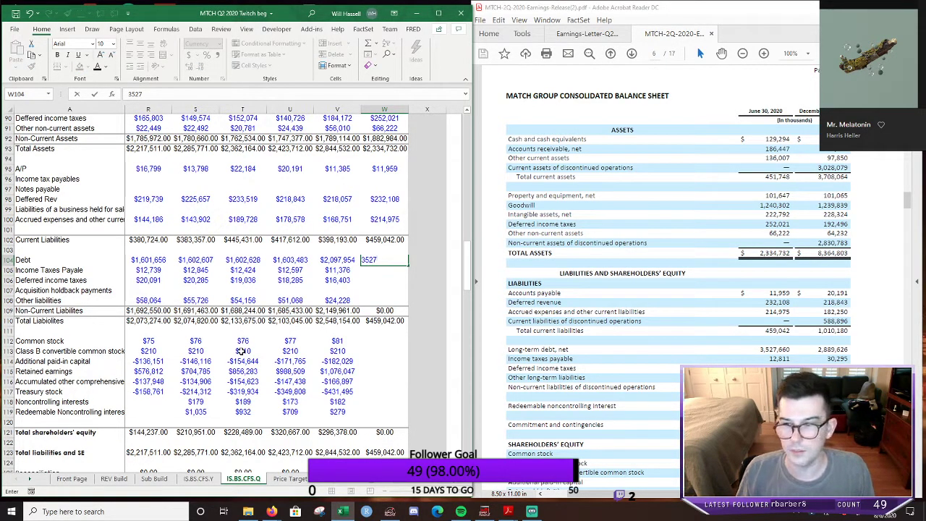
{"action": "type", "text": "527,660"}
{"action": "key", "text": "Return"}
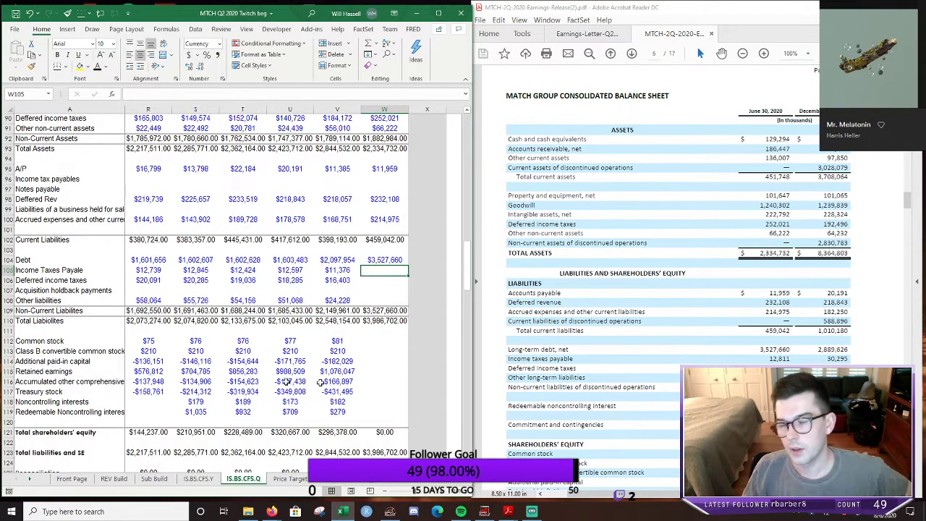
- Look over the debt row's prior quarters and the balance sheet rows from cash down to the reconciliation
{"action": "scroll", "coordinate": [389, 346], "scroll_direction": "down", "scroll_amount": 3}
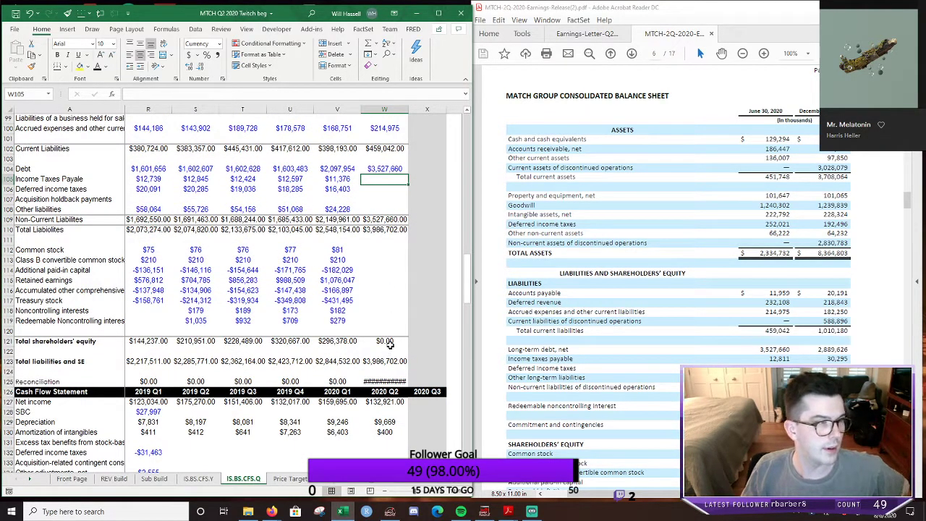
{"action": "key", "text": "Up"}
{"action": "key", "text": "Left"}
{"action": "key", "text": "Left"}
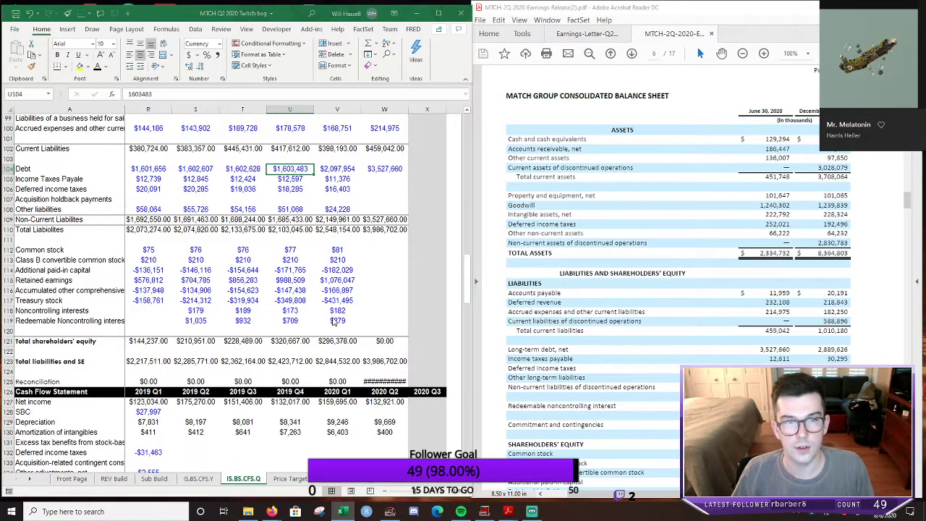
{"action": "key", "text": "F3"}
{"action": "left_click", "coordinate": [495, 268]}
{"action": "left_click", "coordinate": [383, 180]}
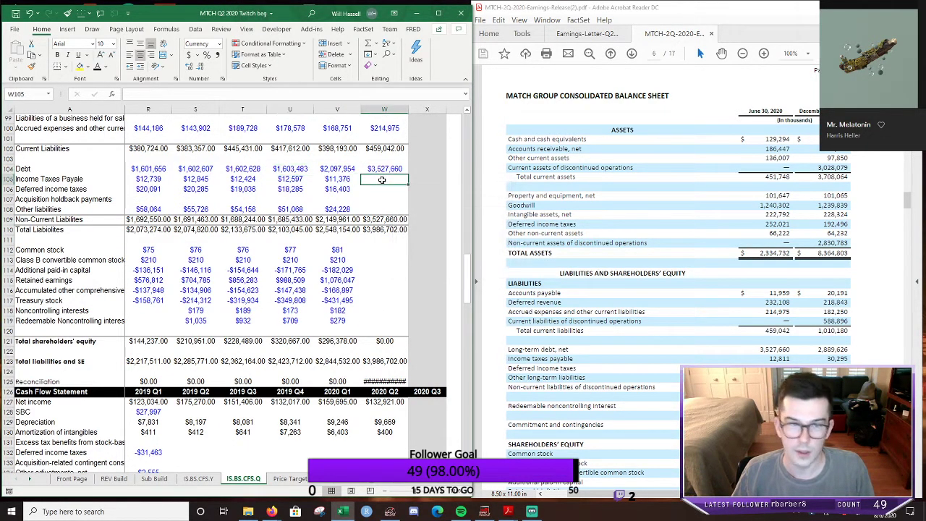
{"action": "scroll", "coordinate": [379, 235], "scroll_direction": "up", "scroll_amount": 11}
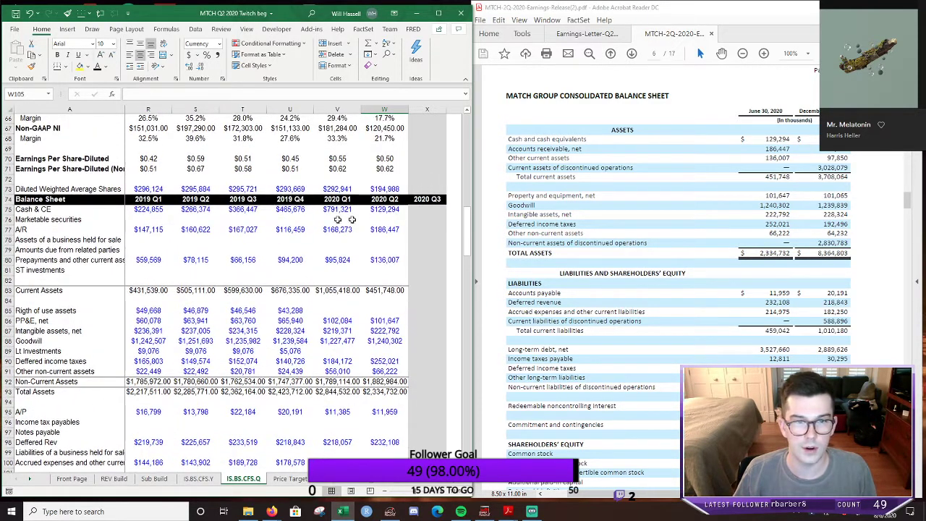
{"action": "scroll", "coordinate": [357, 313], "scroll_direction": "down", "scroll_amount": 11}
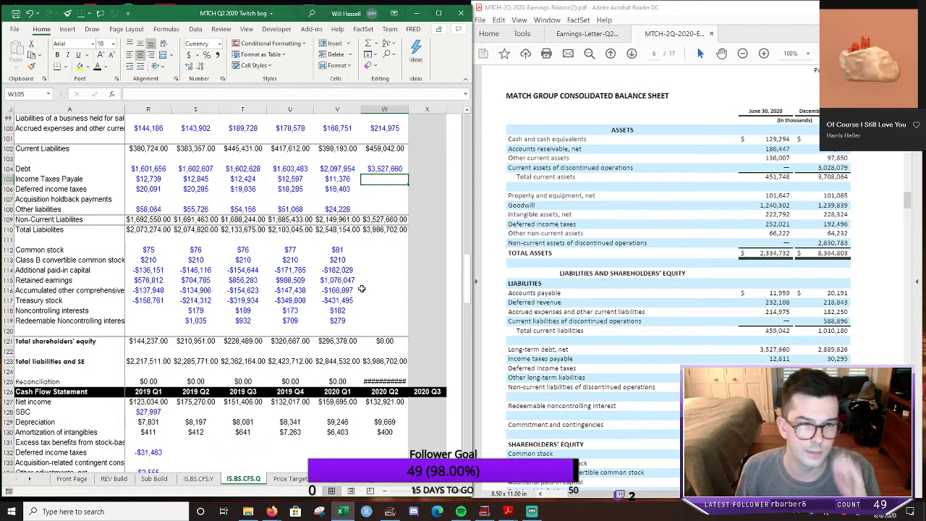
- Enter 2020 Q2 income taxes payable of 12,811 and deferred income taxes of 17,634 in the non-current liabilities
{"action": "type", "text": "12"}
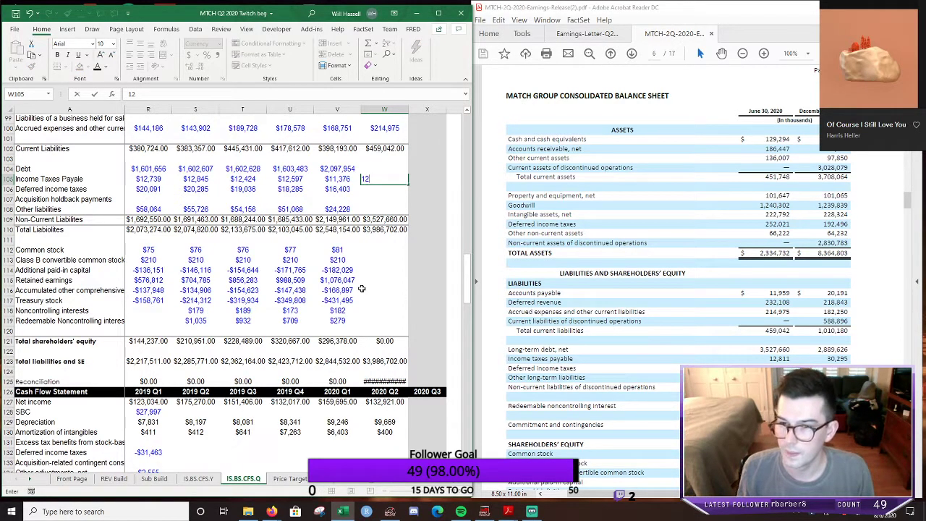
{"action": "type", "text": ",811"}
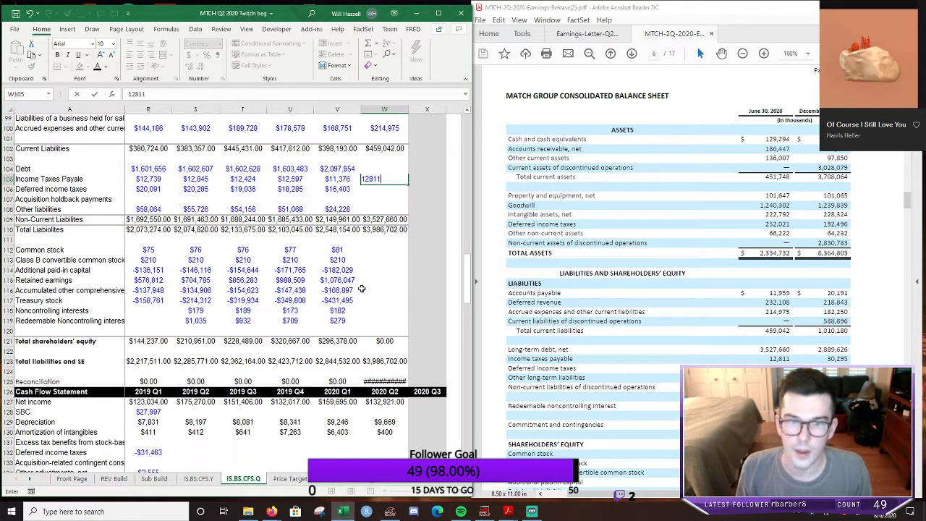
{"action": "key", "text": "Return"}
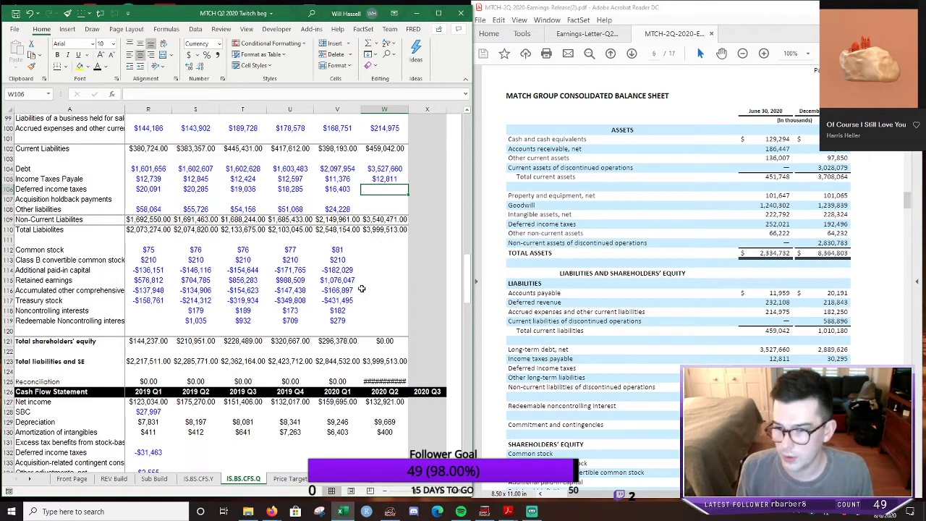
{"action": "type", "text": "2"}
{"action": "key", "text": "Escape"}
{"action": "type", "text": "17"}
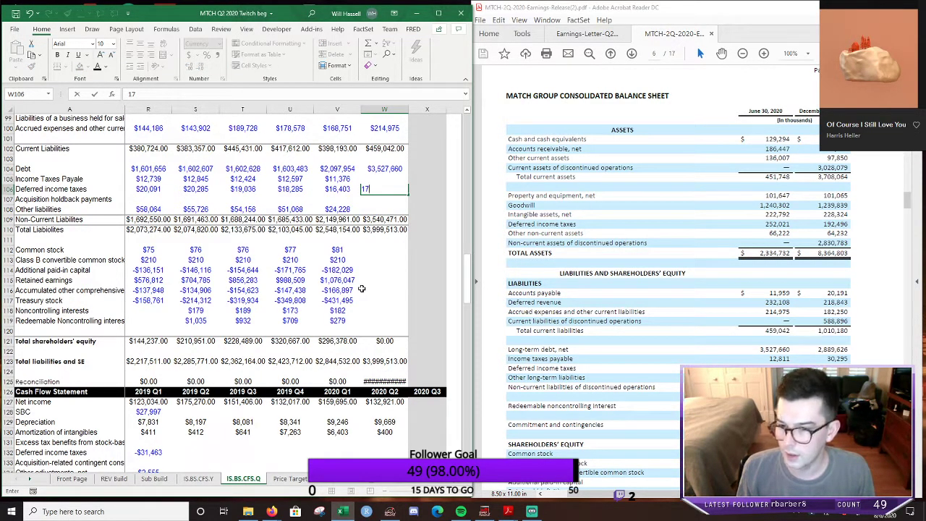
{"action": "type", "text": ",634"}
{"action": "key", "text": "Return"}
{"action": "key", "text": "Return"}
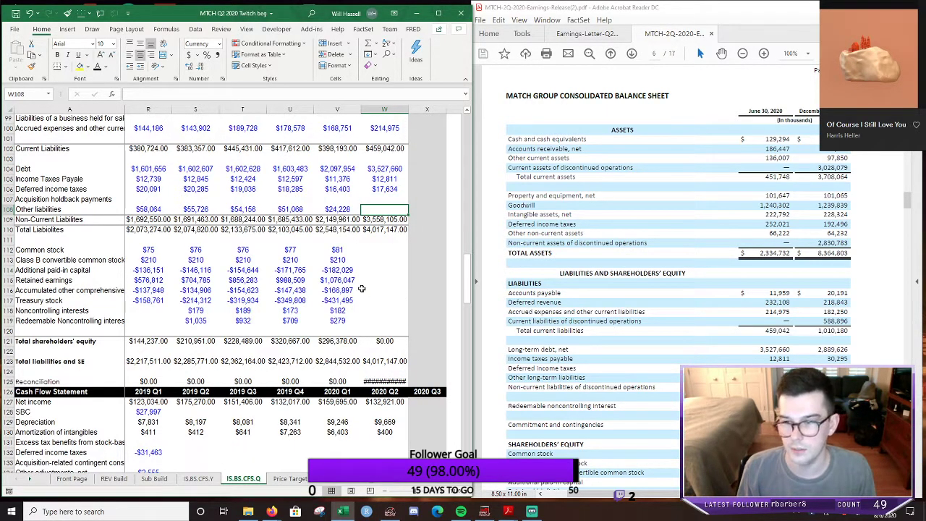
- Enter 2020 Q2 other liabilities of 25,579, taken from other long-term liabilities in the release
{"action": "type", "text": "21"}
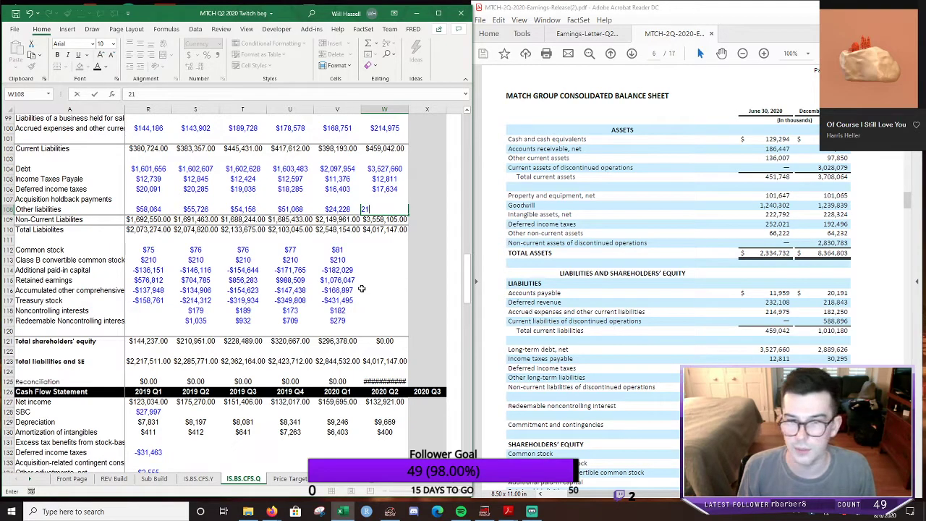
{"action": "key", "text": "Escape"}
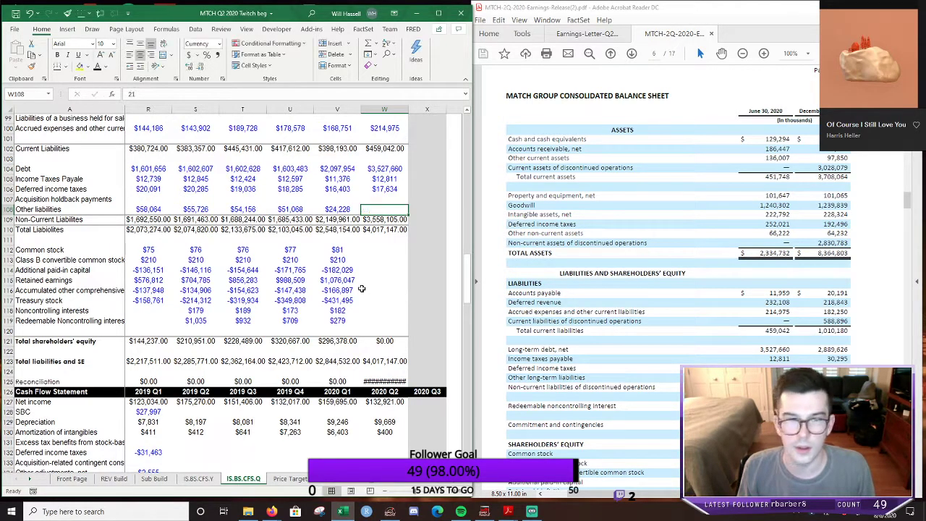
{"action": "key", "text": "Up"}
{"action": "key", "text": "Up"}
{"action": "key", "text": "Up"}
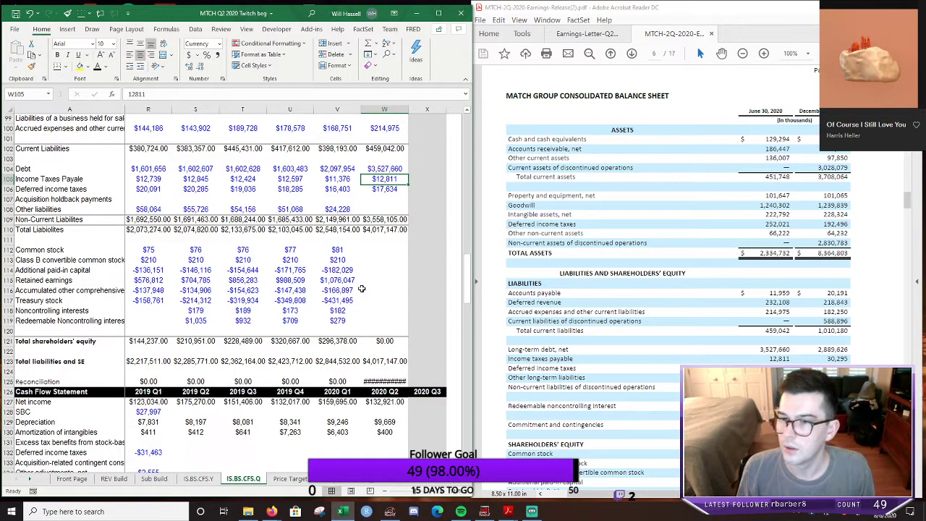
{"action": "scroll", "coordinate": [662, 355], "scroll_direction": "down", "scroll_amount": 3}
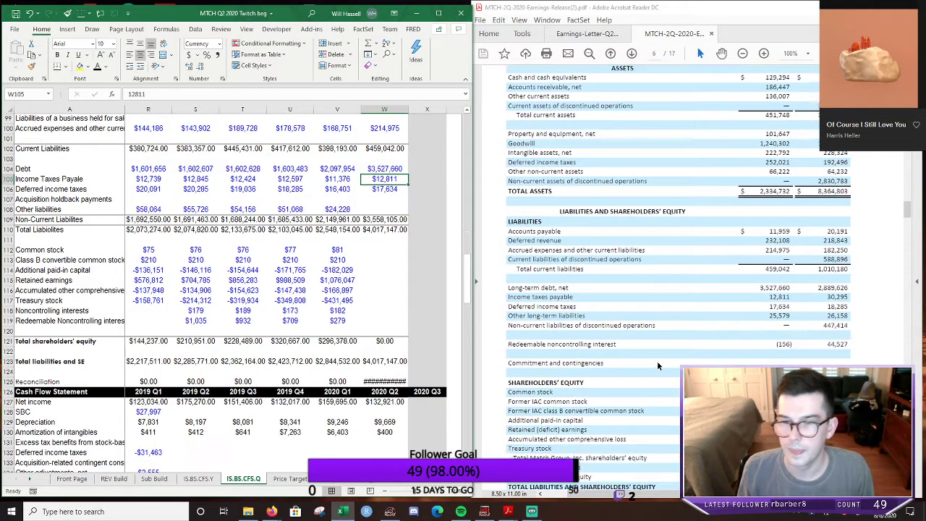
{"action": "key", "text": "Down"}
{"action": "key", "text": "Down"}
{"action": "key", "text": "Down"}
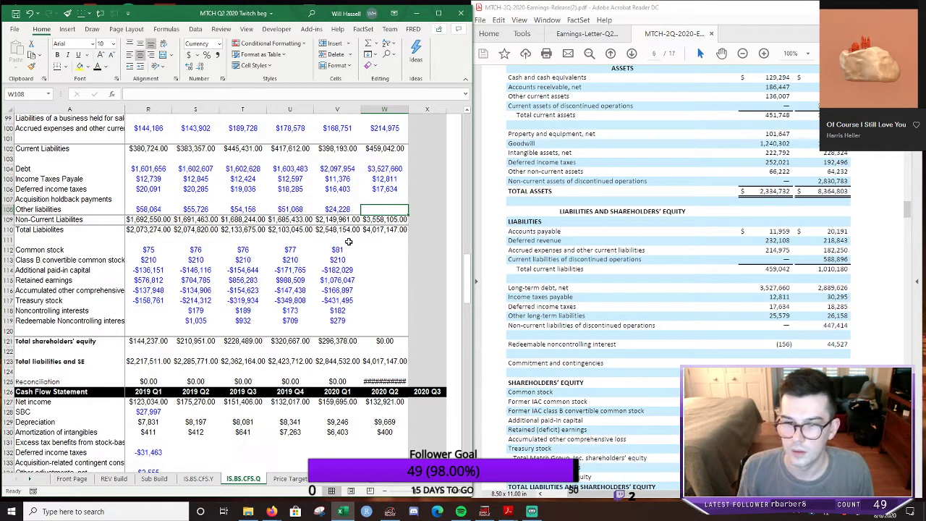
{"action": "type", "text": "25"}
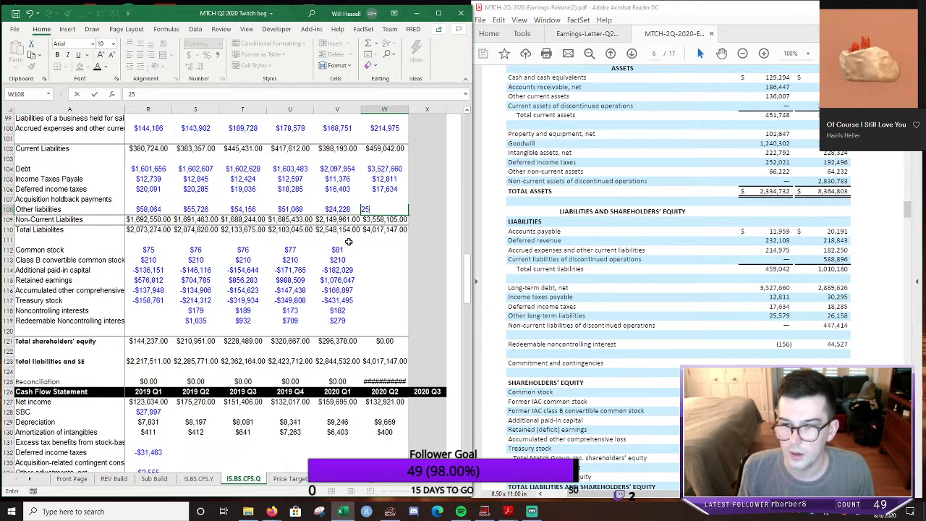
{"action": "type", "text": "579"}
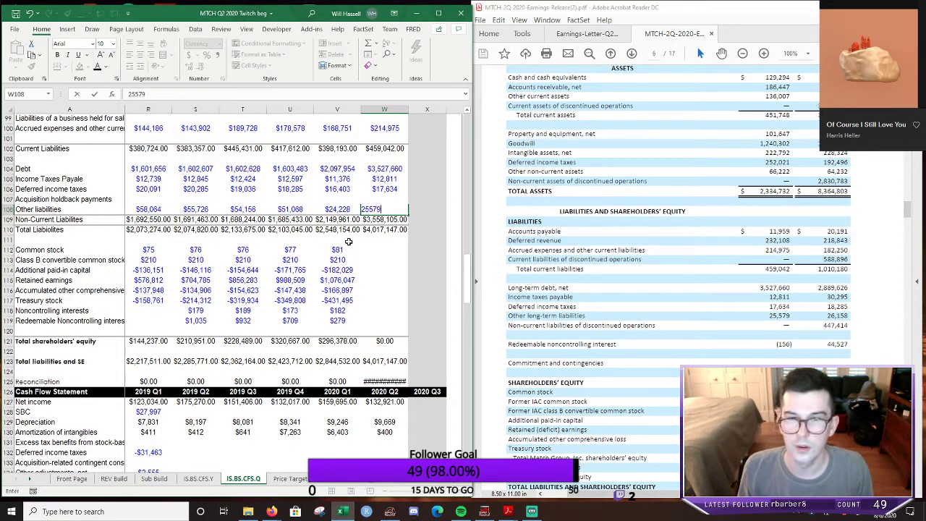
{"action": "key", "text": "Return"}
{"action": "key", "text": "Down"}
{"action": "key", "text": "Down"}
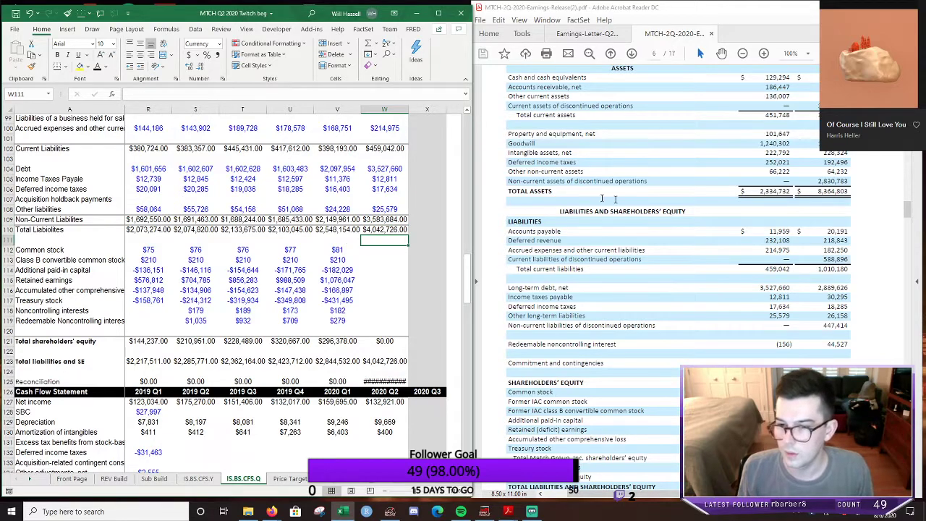
- Compare the model's acquisition holdback, shareholders' equity and redeemable noncontrolling interest rows with the release's balance sheet lines
{"action": "scroll", "coordinate": [567, 194], "scroll_direction": "down", "scroll_amount": 3}
{"action": "left_click", "coordinate": [369, 253]}
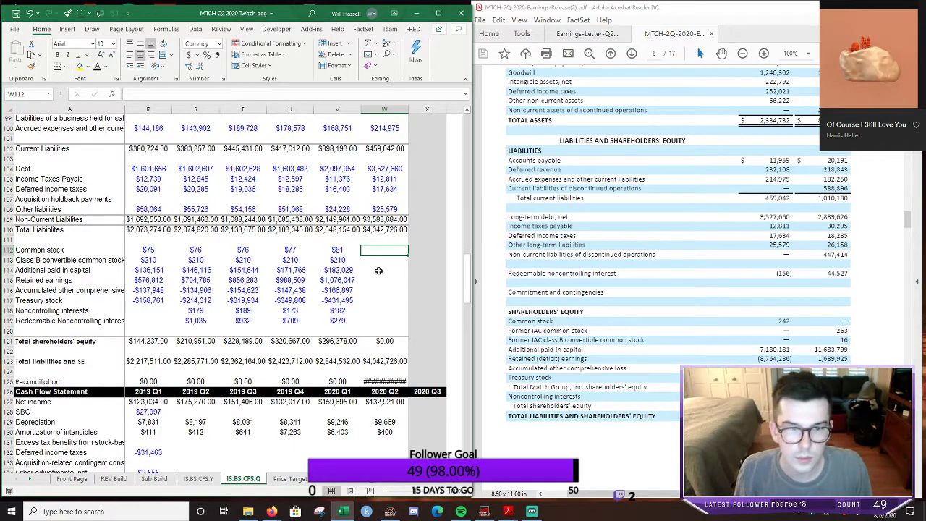
{"action": "key", "text": "ctrl+Left"}
{"action": "key", "text": "ctrl+Left"}
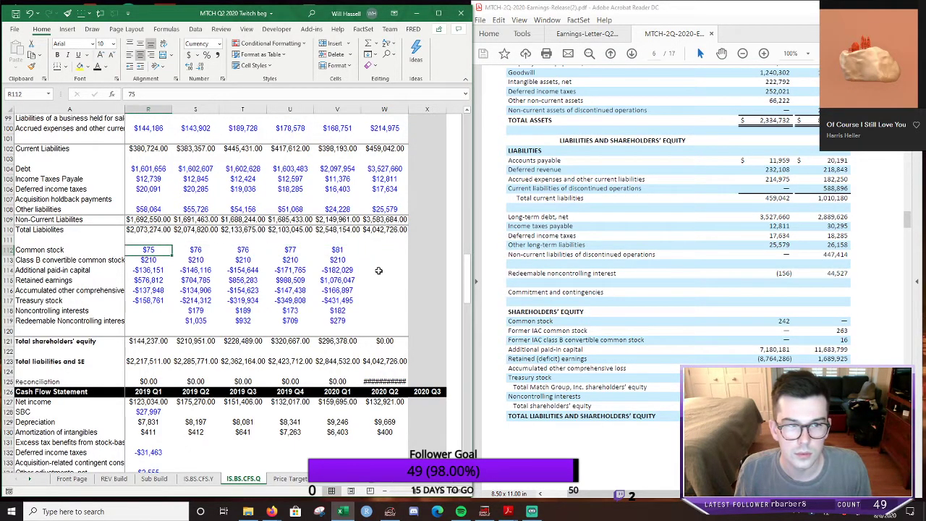
{"action": "key", "text": "Right"}
{"action": "key", "text": "Right"}
{"action": "key", "text": "Up"}
{"action": "key", "text": "Up"}
{"action": "key", "text": "Up"}
{"action": "key", "text": "Up"}
{"action": "key", "text": "Up"}
{"action": "key", "text": "Right"}
{"action": "key", "text": "Right"}
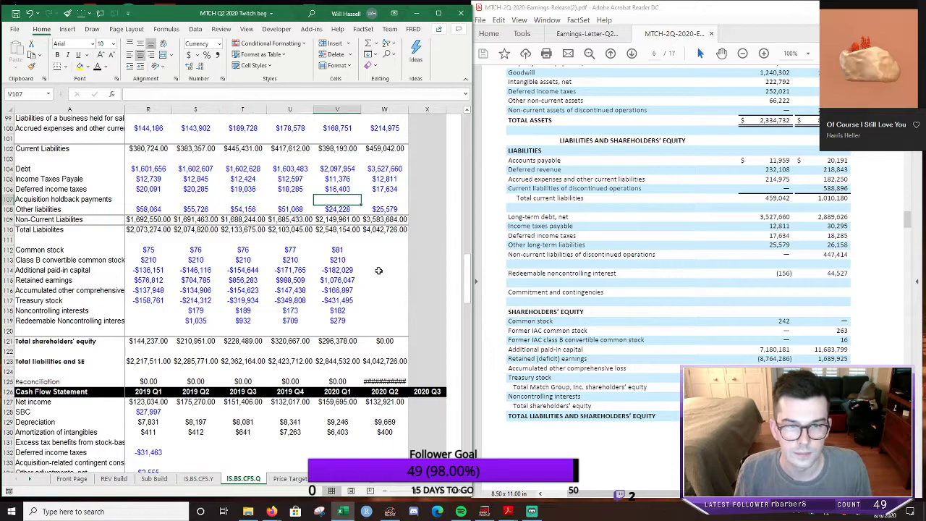
{"action": "key", "text": "Right"}
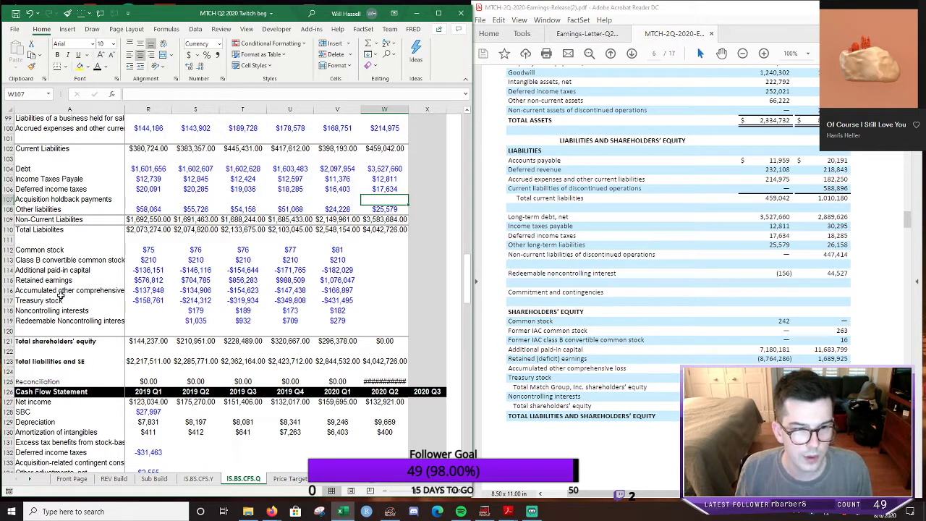
{"action": "left_click", "coordinate": [369, 327]}
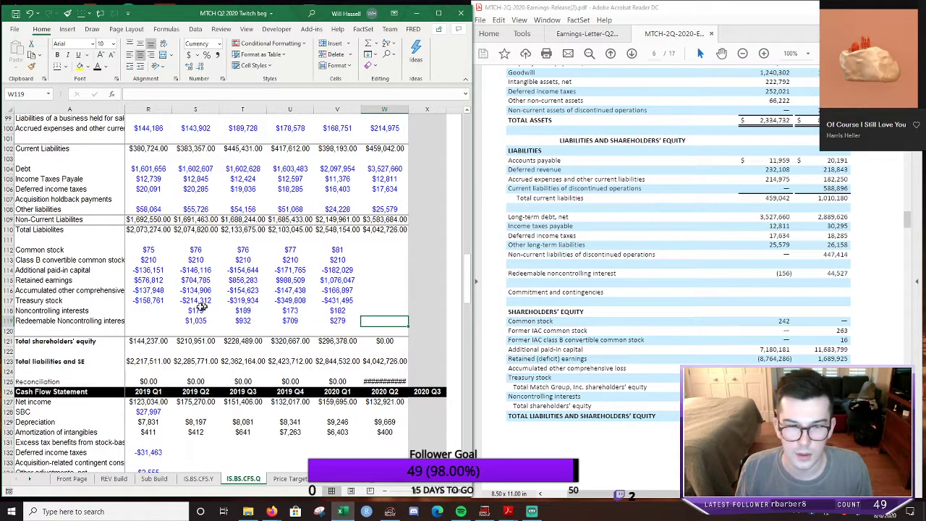
{"action": "left_click", "coordinate": [184, 320]}
{"action": "scroll", "coordinate": [282, 304], "scroll_direction": "up", "scroll_amount": 2}
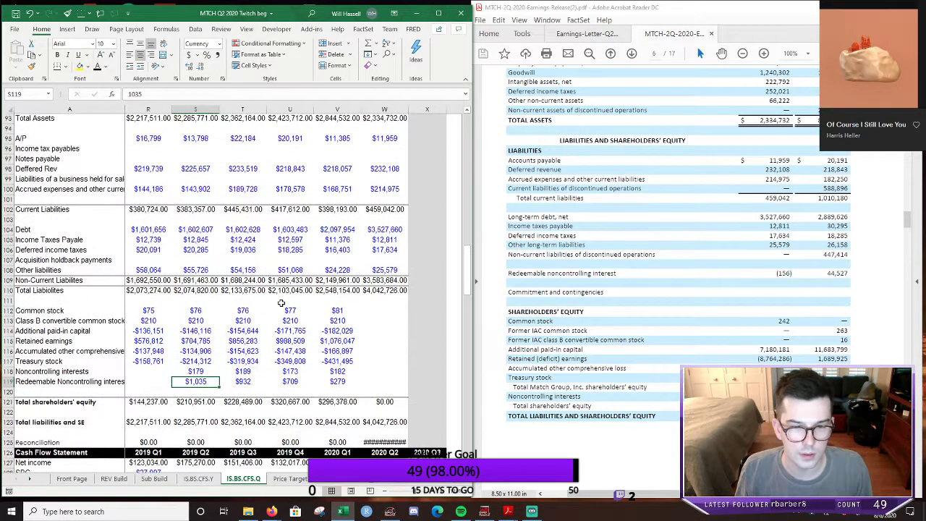
{"action": "left_click", "coordinate": [369, 380]}
{"action": "scroll", "coordinate": [402, 353], "scroll_direction": "down", "scroll_amount": 2}
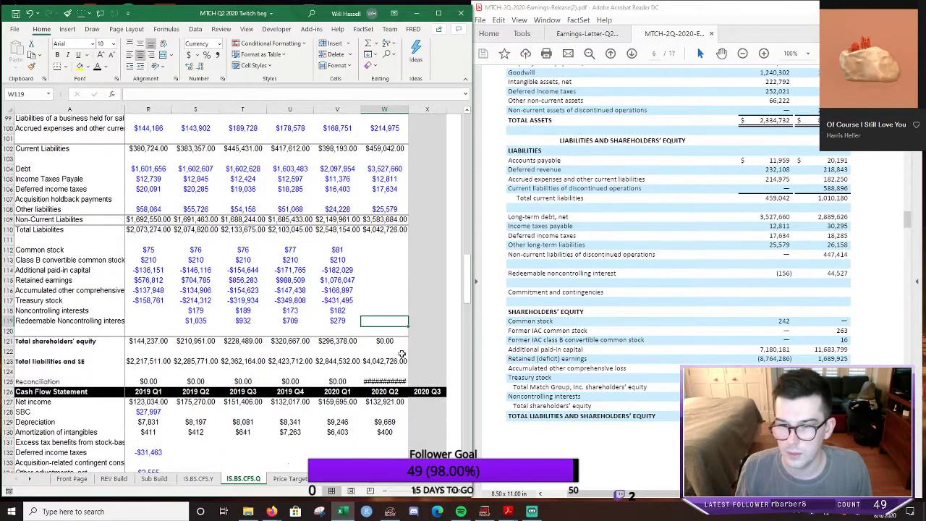
- Enter 2020 Q2 common stock of 242 and redeemable noncontrolling interests of -156 in the equity section
{"action": "left_click", "coordinate": [369, 248]}
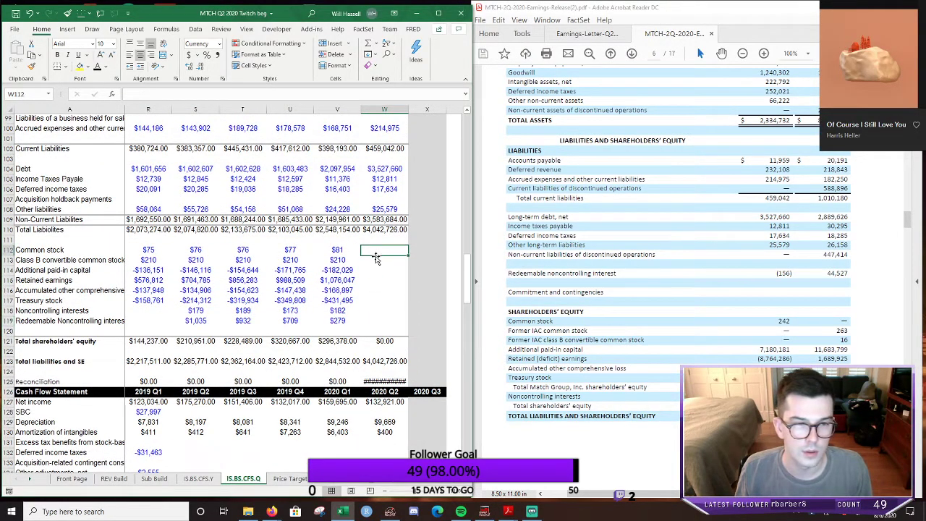
{"action": "type", "text": "242"}
{"action": "key", "text": "Return"}
{"action": "key", "text": "Down"}
{"action": "key", "text": "Down"}
{"action": "key", "text": "Down"}
{"action": "key", "text": "Down"}
{"action": "key", "text": "Down"}
{"action": "key", "text": "Down"}
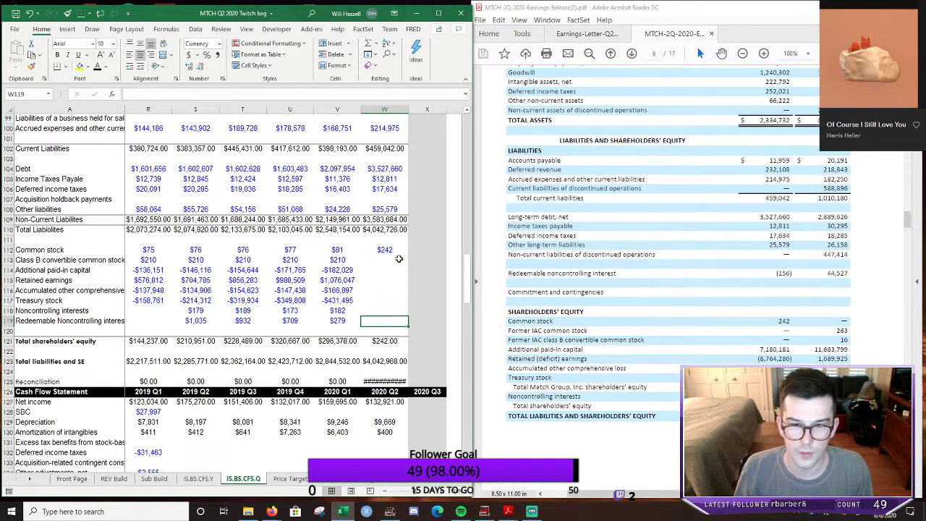
{"action": "type", "text": "-$156"}
{"action": "key", "text": "Return"}
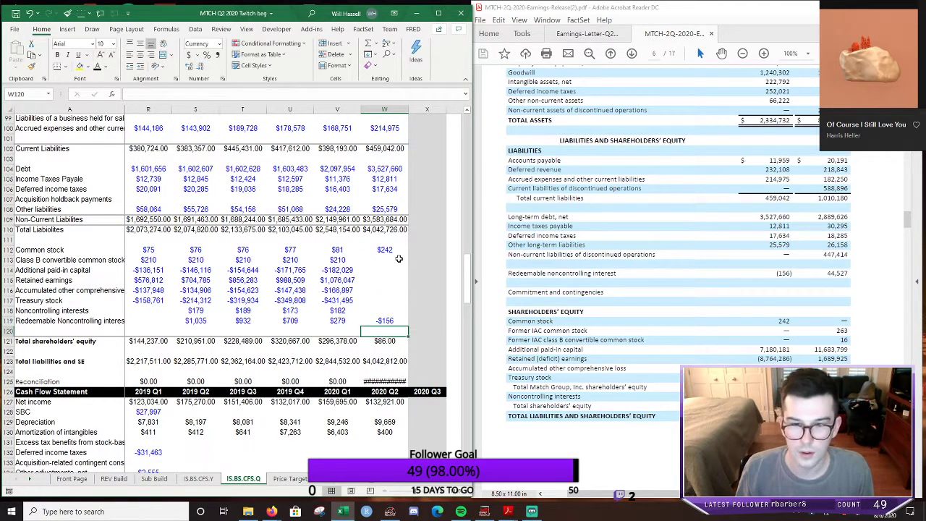
- Autofit the 2020 Q2 column width to the balance sheet's reconciliation value
{"action": "key", "text": "Down"}
{"action": "key", "text": "Down"}
{"action": "key", "text": "Down"}
{"action": "key", "text": "Down"}
{"action": "key", "text": "Down"}
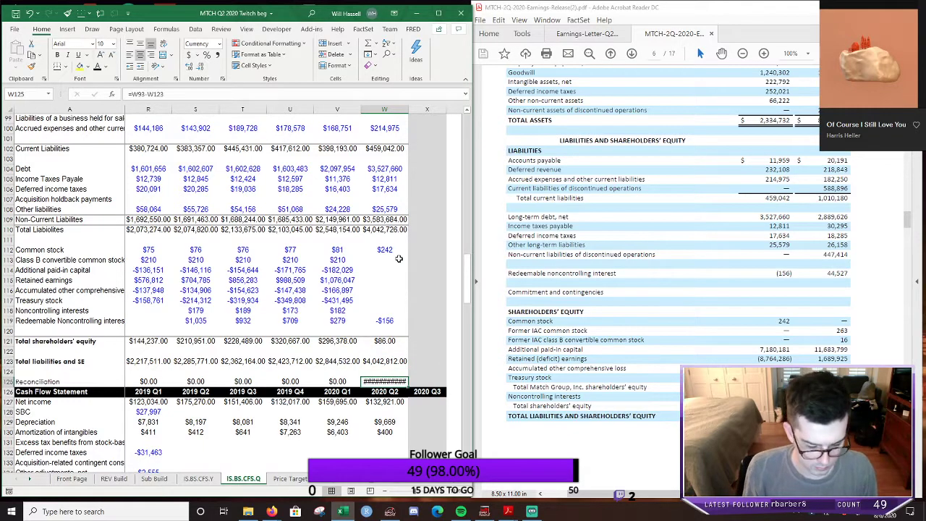
{"action": "key", "text": "alt+h"}
{"action": "key", "text": "o"}
{"action": "key", "text": "i"}
- Enter 2020 Q2 additional paid-in capital of 7,180,181 in the equity section
{"action": "key", "text": "Up"}
{"action": "key", "text": "Up"}
{"action": "key", "text": "Up"}
{"action": "key", "text": "Up"}
{"action": "key", "text": "Up"}
{"action": "key", "text": "Up"}
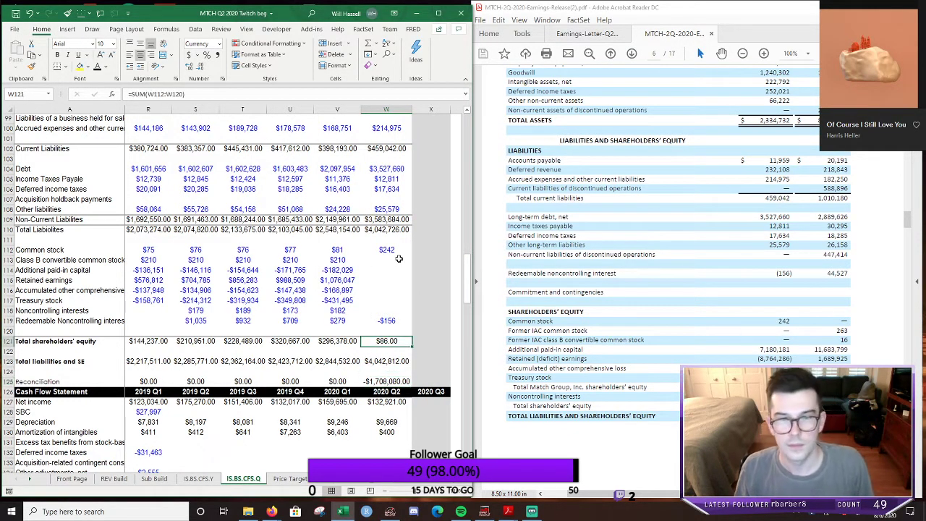
{"action": "key", "text": "ctrl+Up"}
{"action": "key", "text": "Down"}
{"action": "key", "text": "Down"}
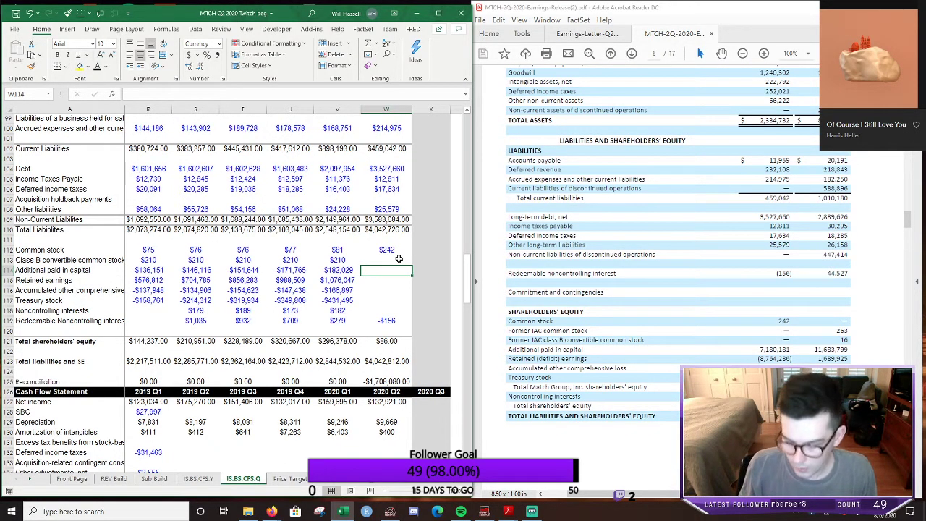
{"action": "type", "text": "7180181"}
{"action": "key", "text": "Return"}
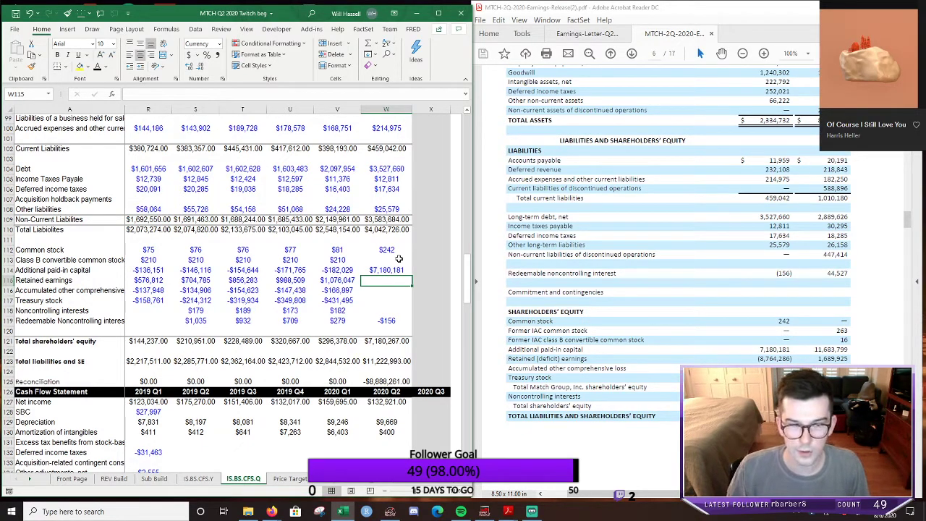
- Enter 2020 Q2 retained earnings of -8,794,286 and accumulated other comprehensive loss of -124,312 in the equity section
{"action": "type", "text": "-"}
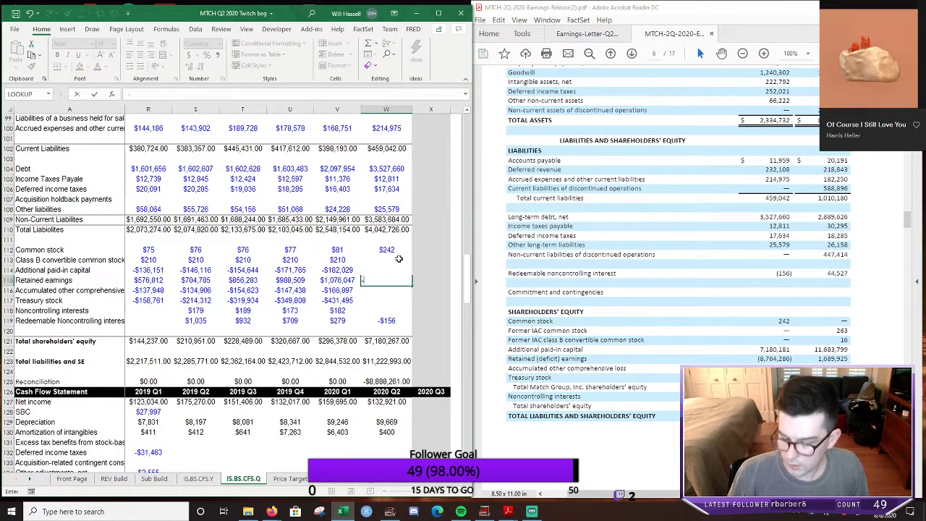
{"action": "type", "text": "8794286"}
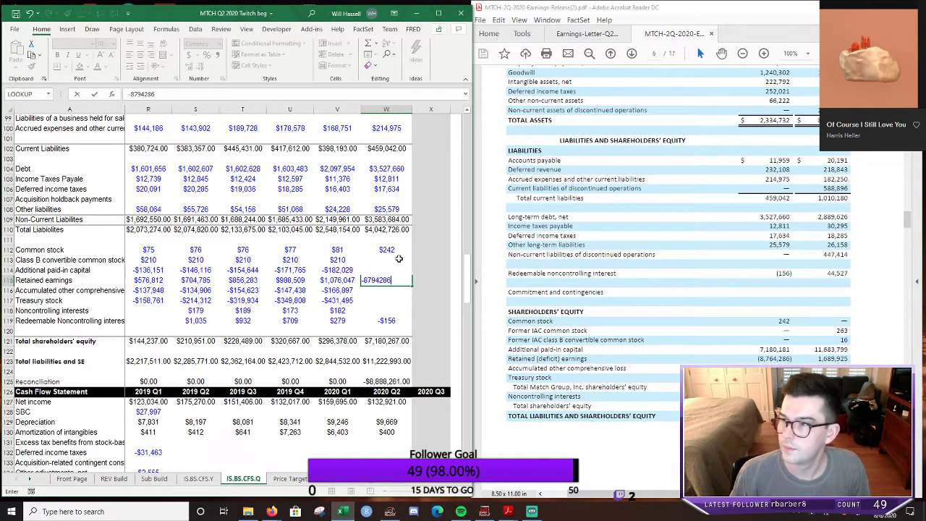
{"action": "key", "text": "Return"}
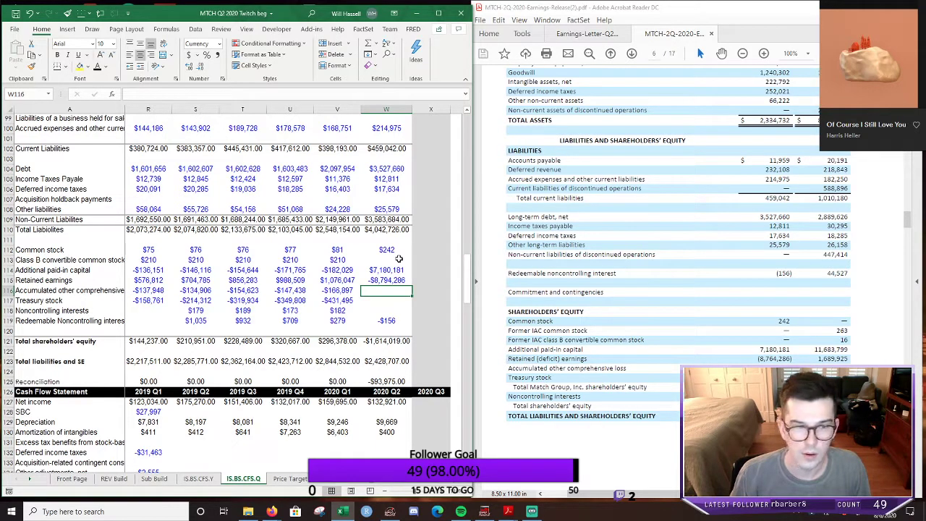
{"action": "type", "text": "-124312"}
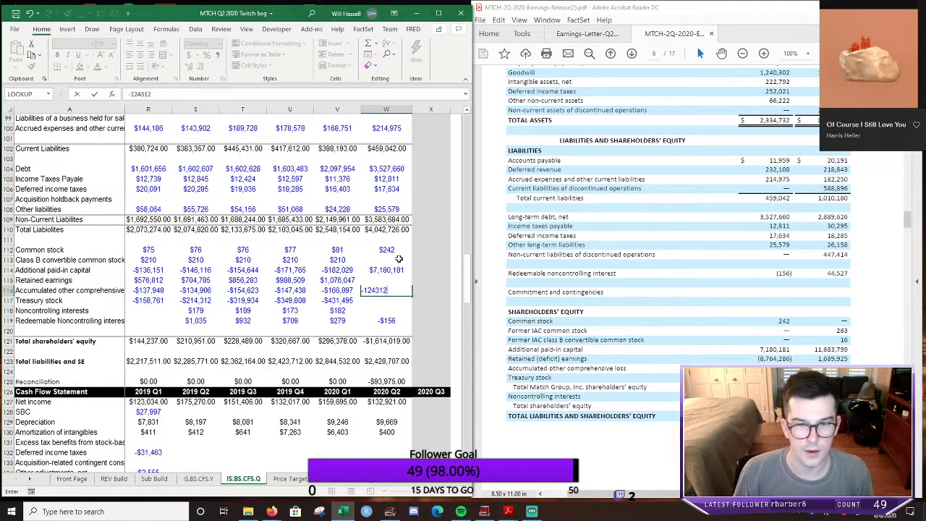
{"action": "key", "text": "Return"}
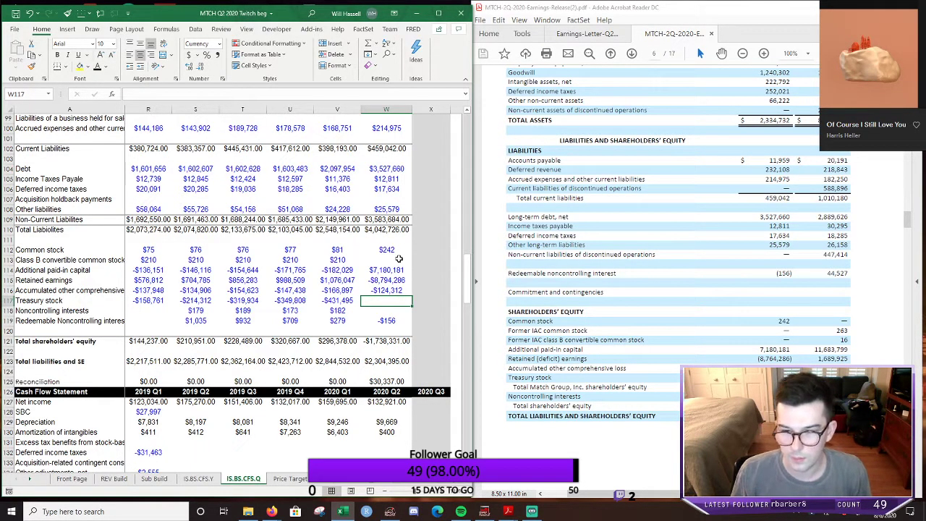
- Enter 2020 Q2 noncontrolling interests of 337 in the equity section
{"action": "key", "text": "Down"}
{"action": "key", "text": "Down"}
{"action": "key", "text": "Down"}
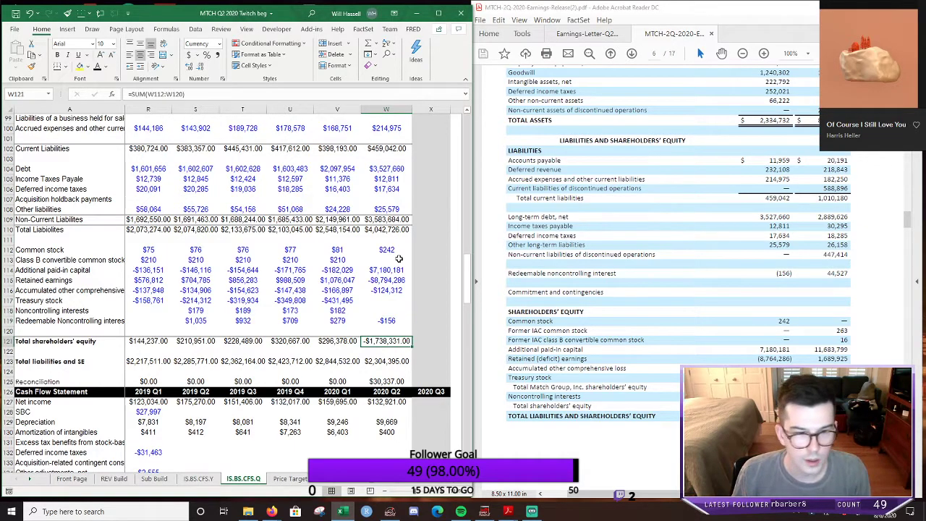
{"action": "key", "text": "Up"}
{"action": "key", "text": "Up"}
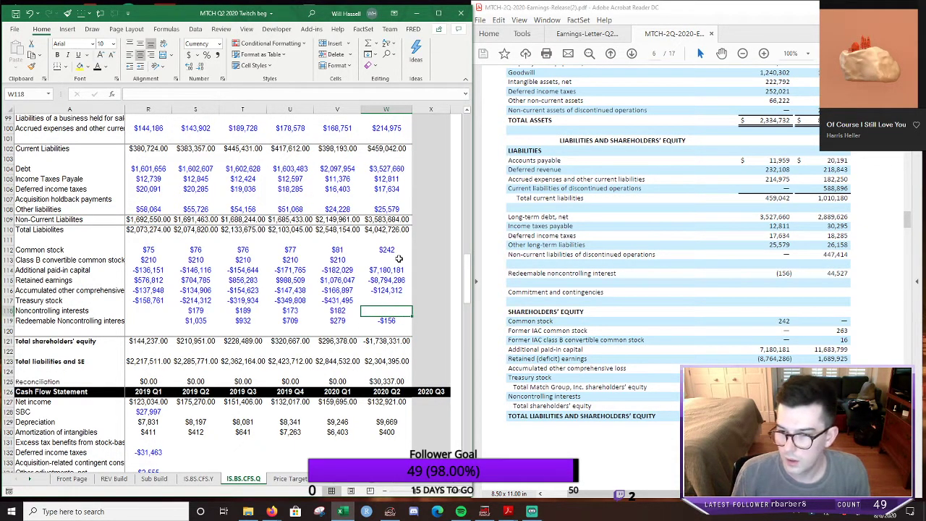
{"action": "type", "text": "337"}
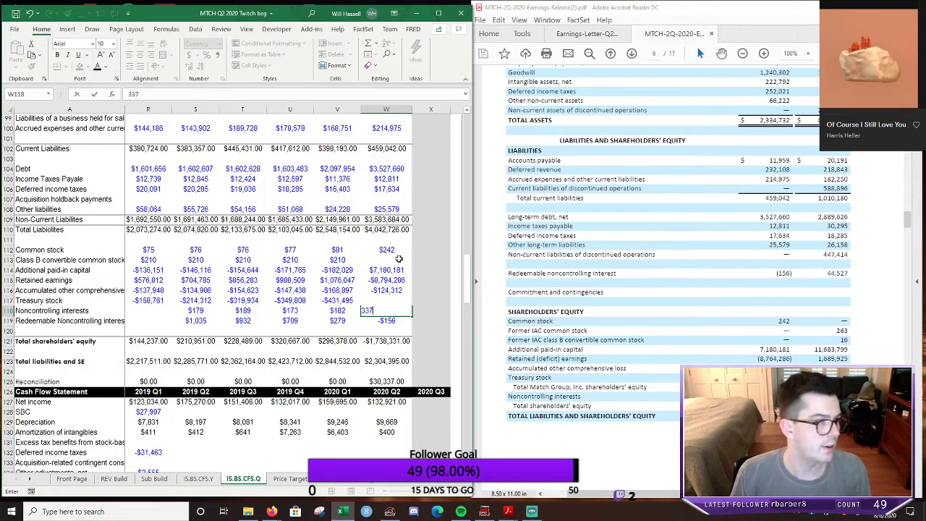
{"action": "key", "text": "Return"}
- Check the 2020 Q2 formulas for total shareholders' equity, total liabilities and SE, and the balance sheet reconciliation
{"action": "key", "text": "Down"}
{"action": "key", "text": "Down"}
{"action": "key", "text": "Down"}
{"action": "key", "text": "Down"}
{"action": "key", "text": "Down"}
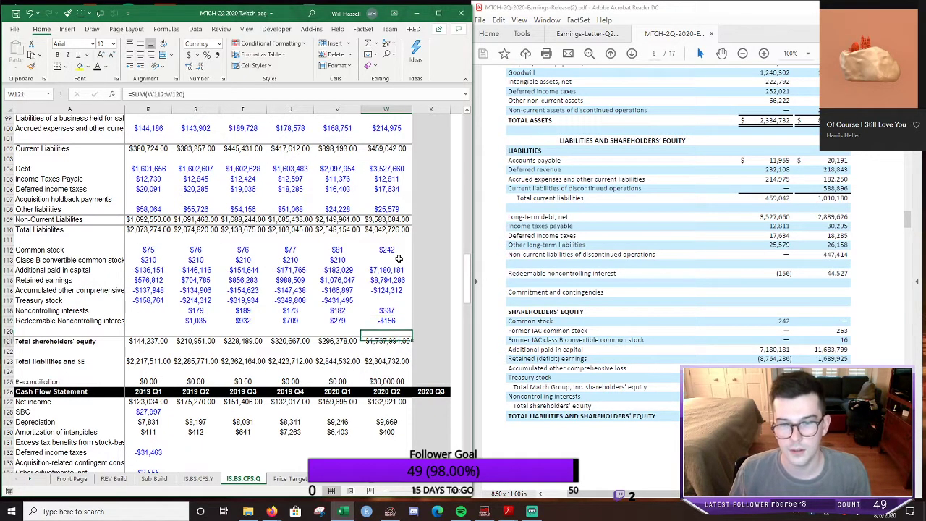
{"action": "key", "text": "Up"}
{"action": "key", "text": "F2"}
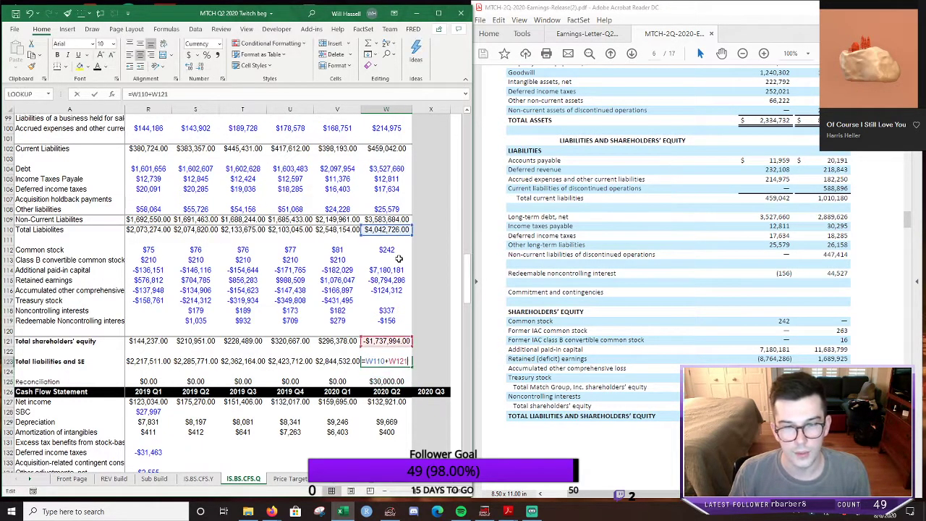
{"action": "key", "text": "Escape"}
{"action": "key", "text": "Up"}
{"action": "key", "text": "Up"}
{"action": "key", "text": "alt+equal"}
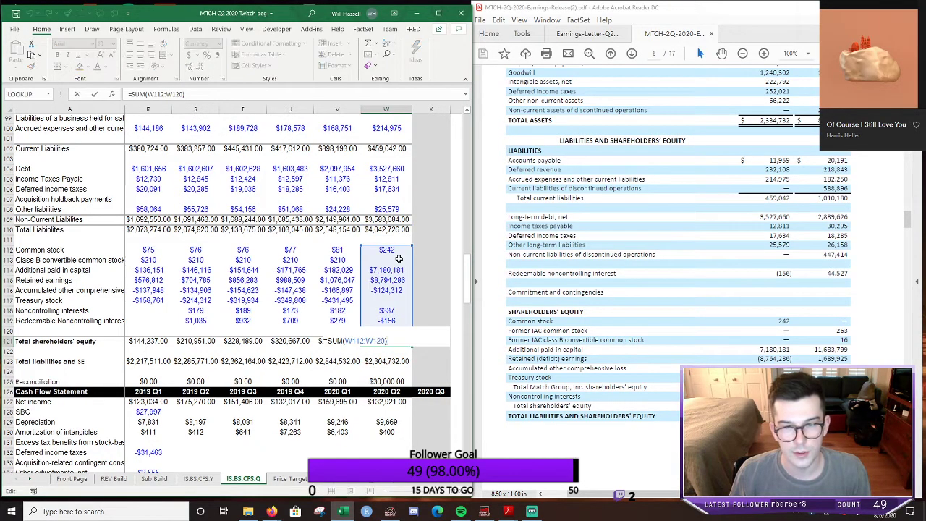
{"action": "key", "text": "Return"}
{"action": "key", "text": "Down"}
{"action": "key", "text": "F2"}
{"action": "key", "text": "Escape"}
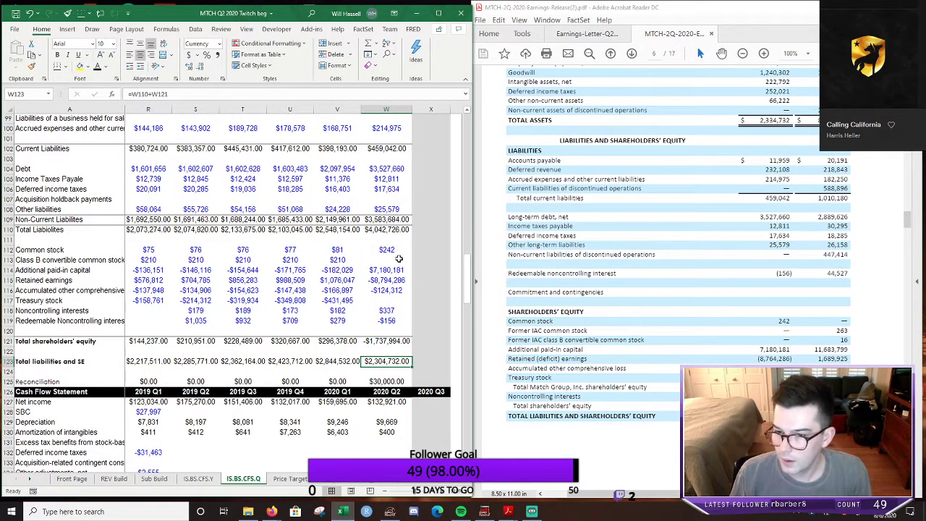
{"action": "key", "text": "Down"}
{"action": "key", "text": "Down"}
{"action": "key", "text": "F2"}
{"action": "key", "text": "Escape"}
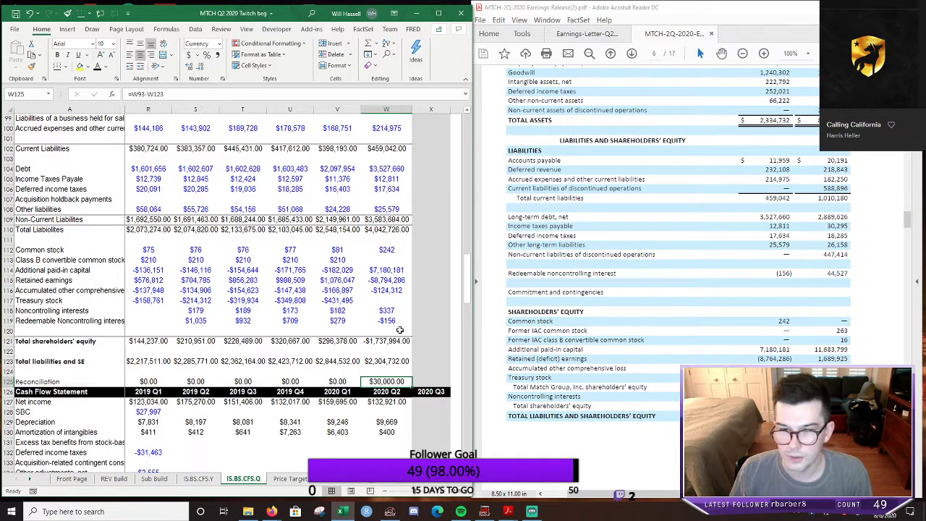
- Trace the reconciliation difference through the 2020 Q2 equity, non-current liabilities, current liabilities and total assets formulas
{"action": "double_click", "coordinate": [387, 341]}
{"action": "key", "text": "Escape"}
{"action": "scroll", "coordinate": [387, 344], "scroll_direction": "up", "scroll_amount": 1}
{"action": "double_click", "coordinate": [387, 249]}
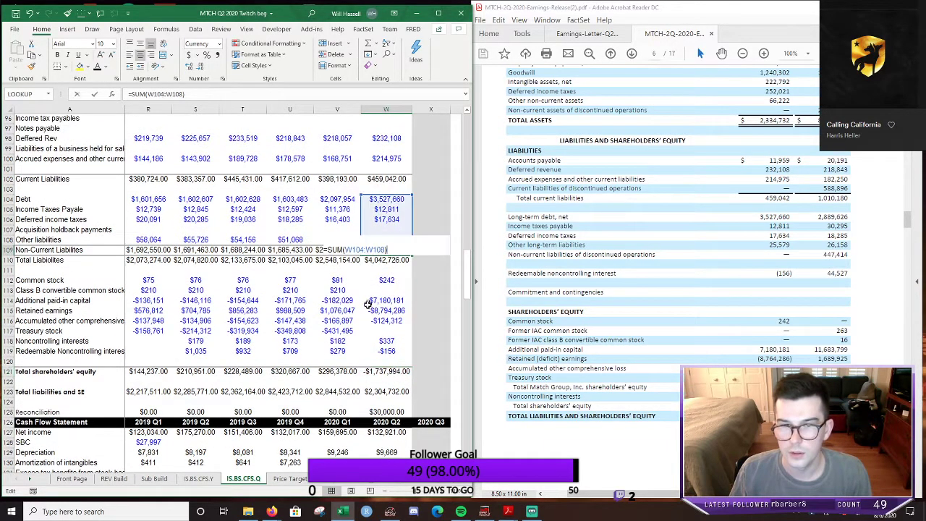
{"action": "key", "text": "Escape"}
{"action": "scroll", "coordinate": [364, 311], "scroll_direction": "up", "scroll_amount": 1}
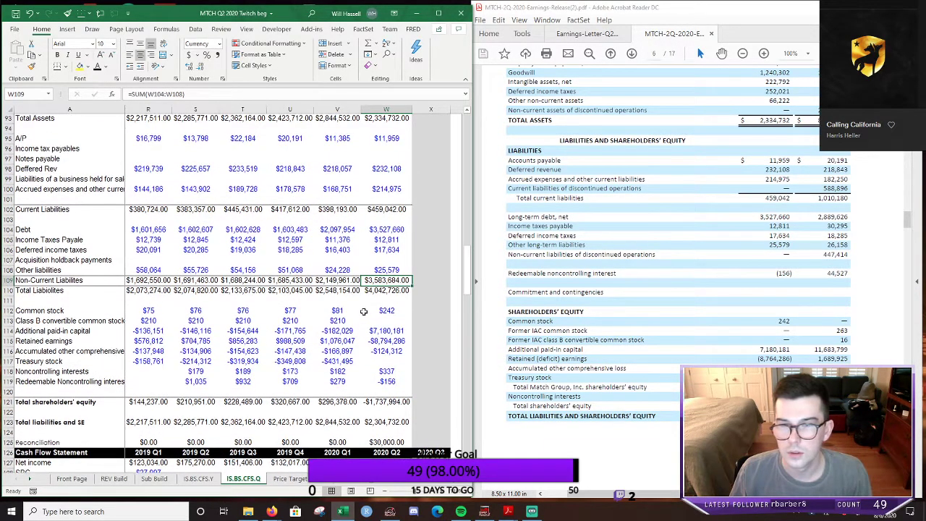
{"action": "left_click_drag", "start_coordinate": [386, 241], "coordinate": [389, 267]}
{"action": "scroll", "coordinate": [389, 268], "scroll_direction": "up", "scroll_amount": 2}
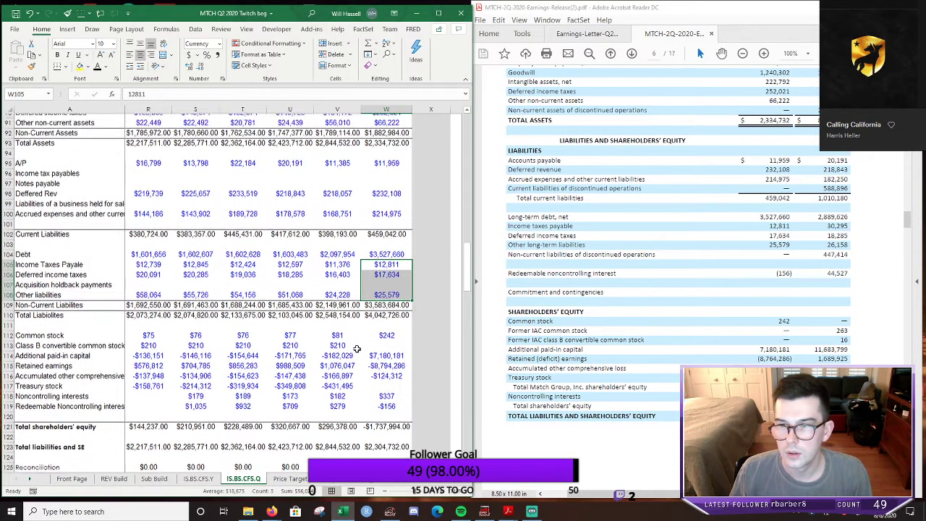
{"action": "left_click", "coordinate": [383, 272]}
{"action": "scroll", "coordinate": [390, 278], "scroll_direction": "up", "scroll_amount": 3}
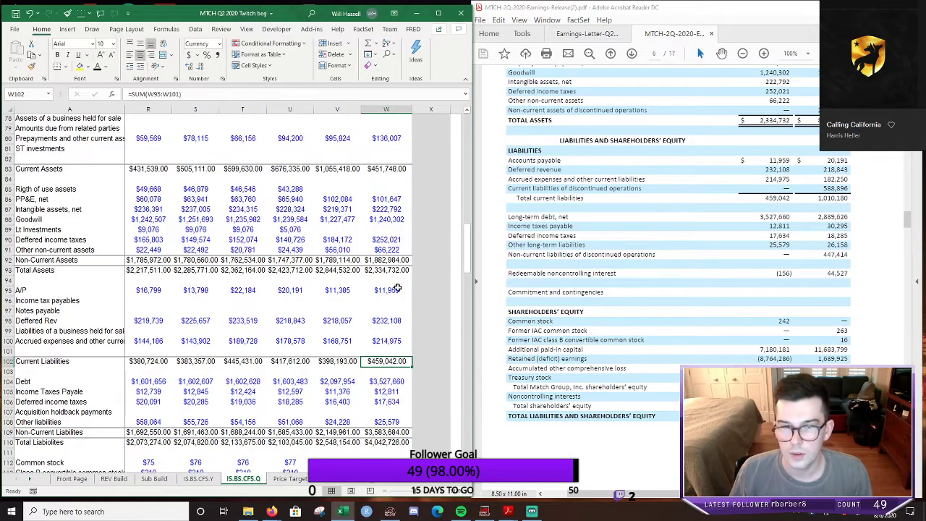
{"action": "left_click", "coordinate": [402, 271]}
{"action": "scroll", "coordinate": [405, 325], "scroll_direction": "down", "scroll_amount": 7}
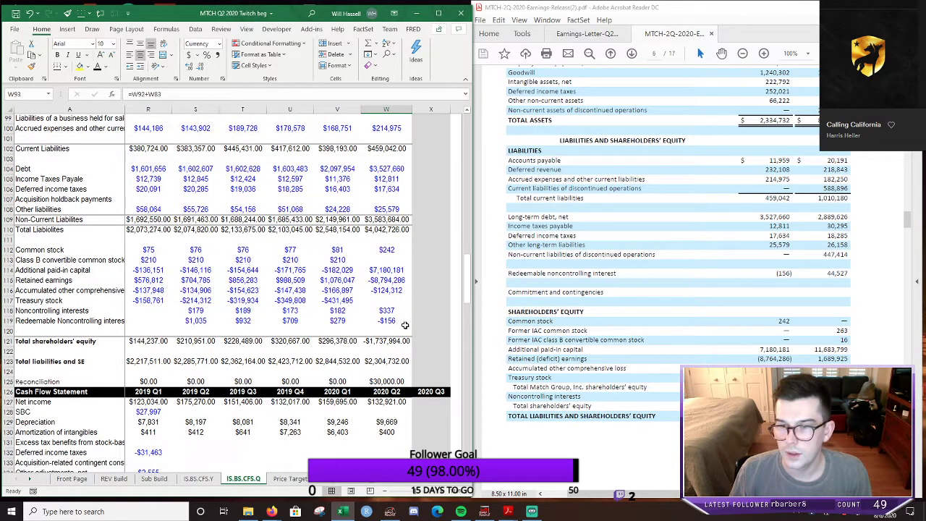
{"action": "scroll", "coordinate": [406, 325], "scroll_direction": "down", "scroll_amount": 1}
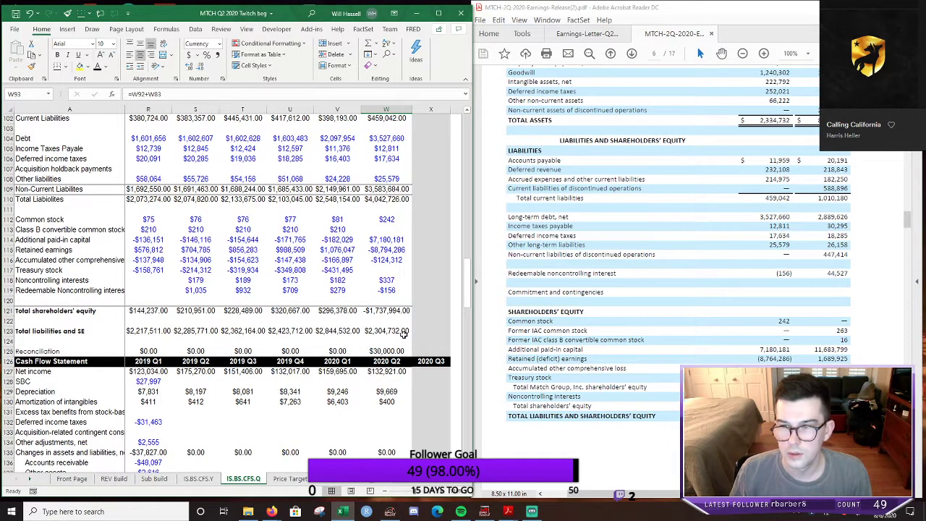
- Compare the 2020 Q2 debt, income taxes payable, other liabilities and common stock entries with the release's balance sheet
{"action": "left_click", "coordinate": [398, 140]}
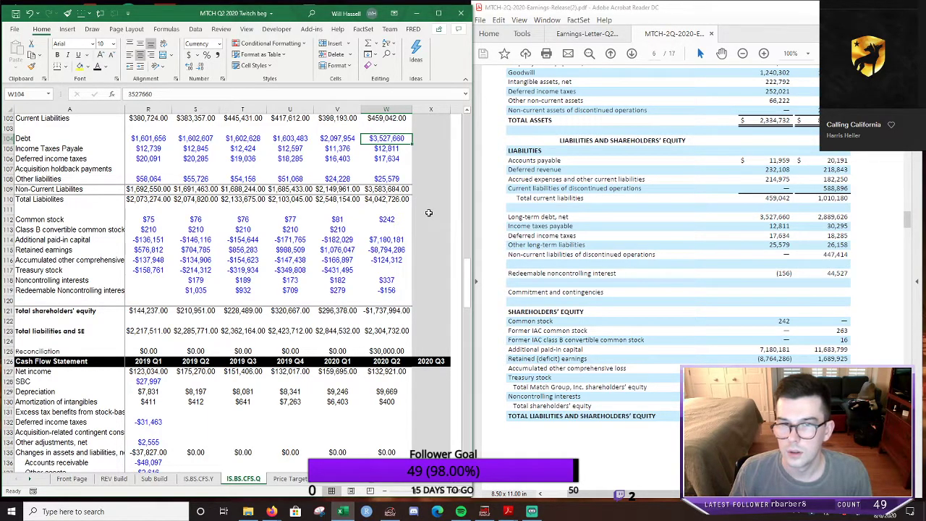
{"action": "left_click", "coordinate": [401, 148]}
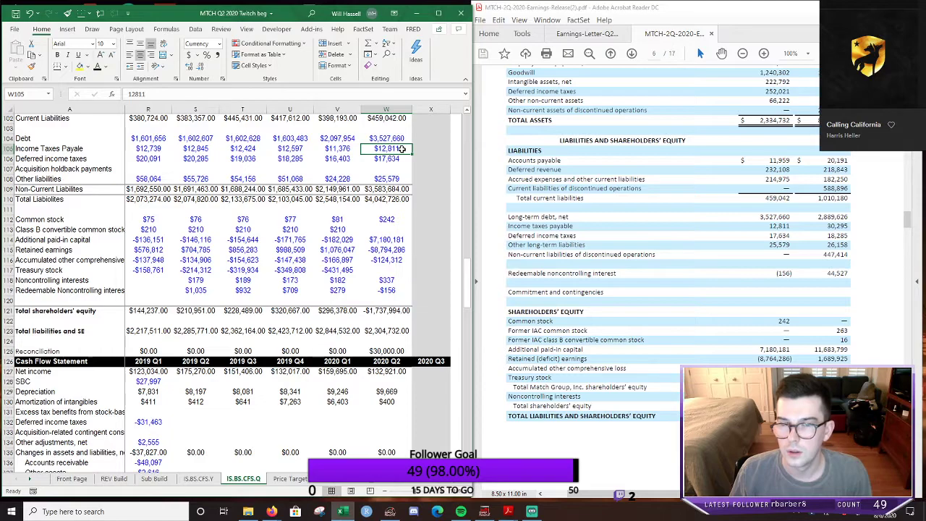
{"action": "left_click", "coordinate": [389, 179]}
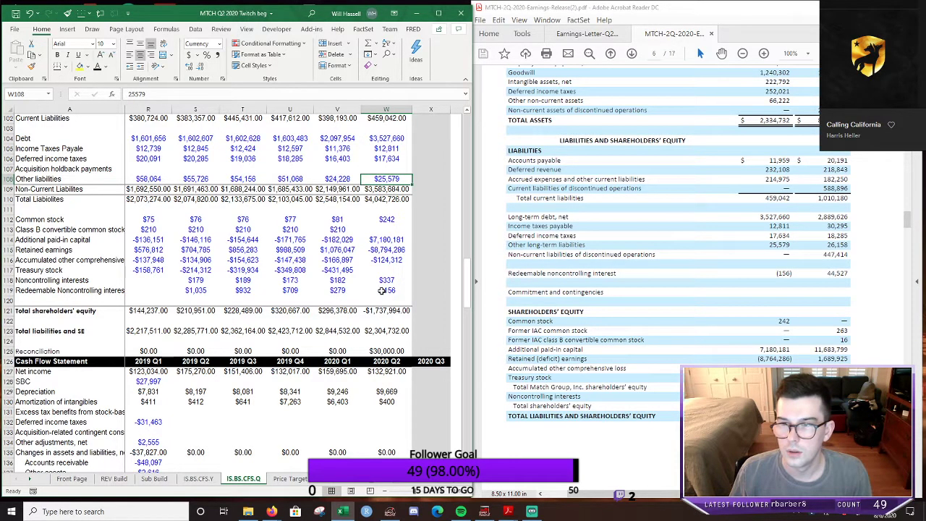
{"action": "left_click", "coordinate": [383, 217]}
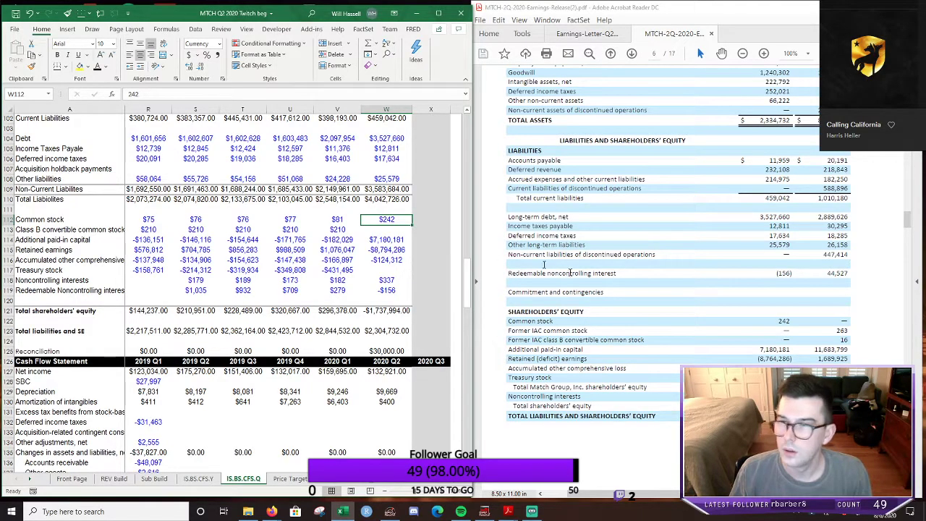
{"action": "scroll", "coordinate": [713, 334], "scroll_direction": "up", "scroll_amount": 3}
{"action": "scroll", "coordinate": [706, 352], "scroll_direction": "up", "scroll_amount": 3}
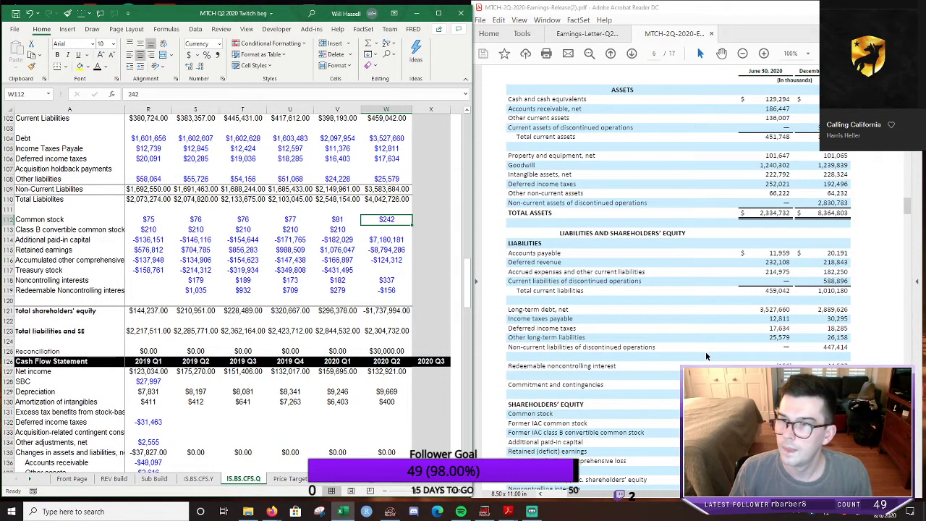
{"action": "scroll", "coordinate": [702, 354], "scroll_direction": "down", "scroll_amount": 3}
{"action": "scroll", "coordinate": [701, 354], "scroll_direction": "down", "scroll_amount": 1}
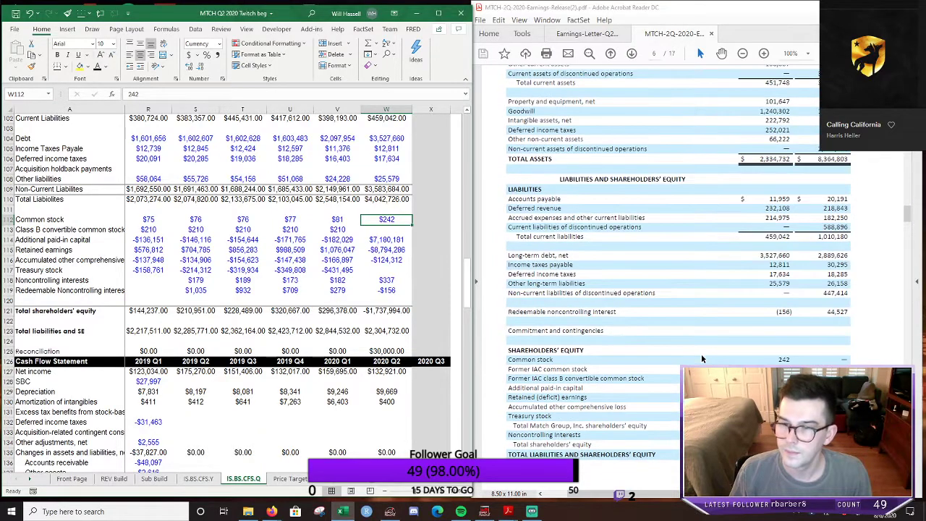
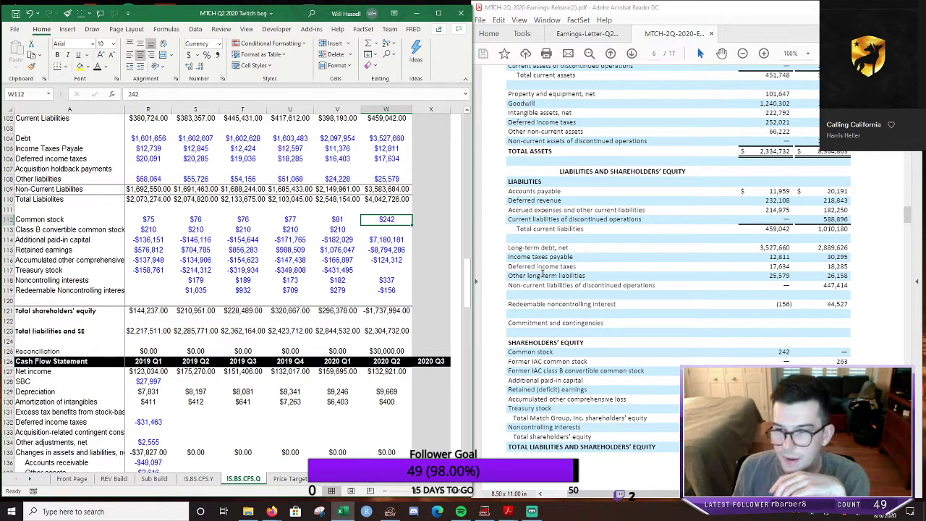
- Correct 2020 Q2 retained earnings to -8,764,286
{"action": "key", "text": "Down"}
{"action": "key", "text": "Down"}
{"action": "key", "text": "Down"}
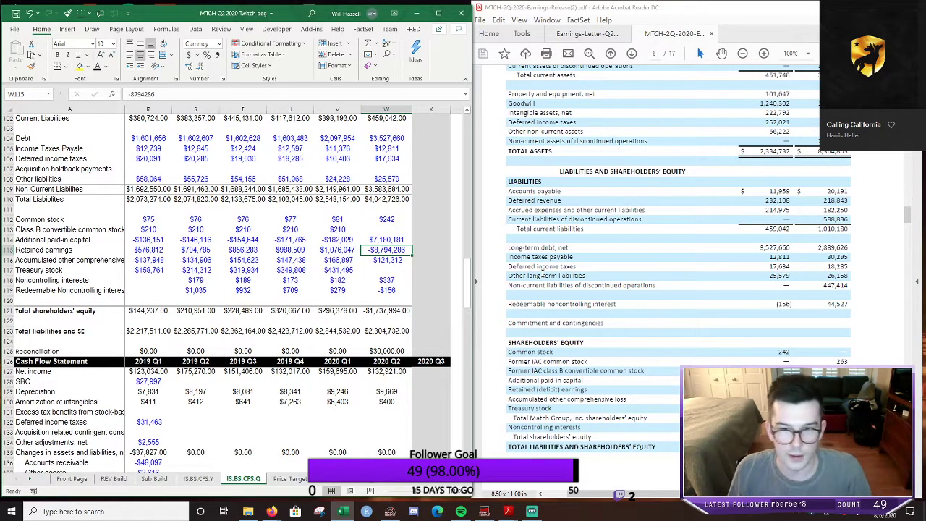
{"action": "key", "text": "F2"}
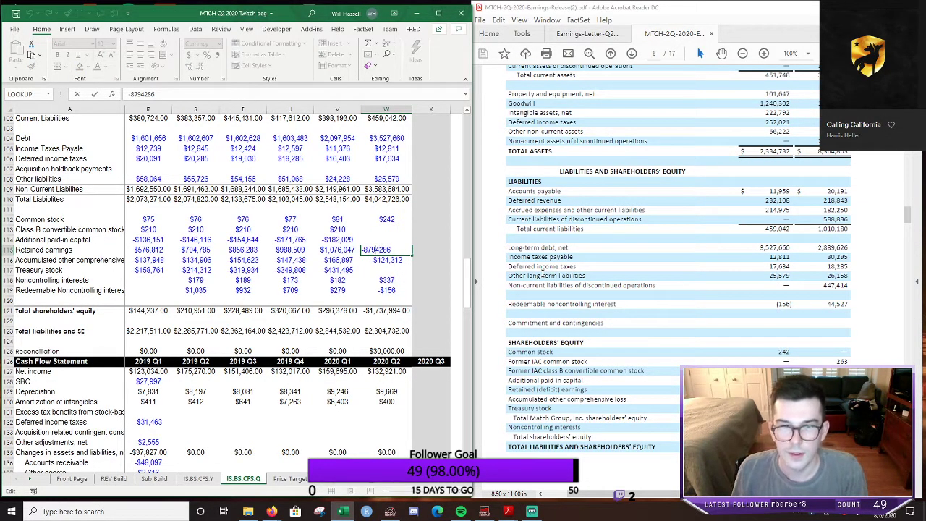
{"action": "type", "text": "6"}
{"action": "key", "text": "Return"}
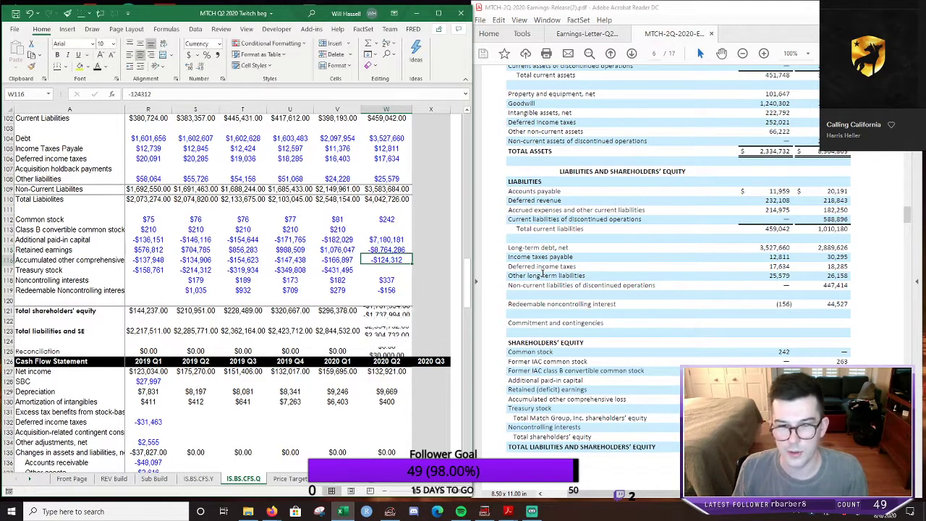
- Review the cash flow statement down to free cash flow and check the 2020 Q2 FCF formula
{"action": "scroll", "coordinate": [511, 273], "scroll_direction": "down", "scroll_amount": 3}
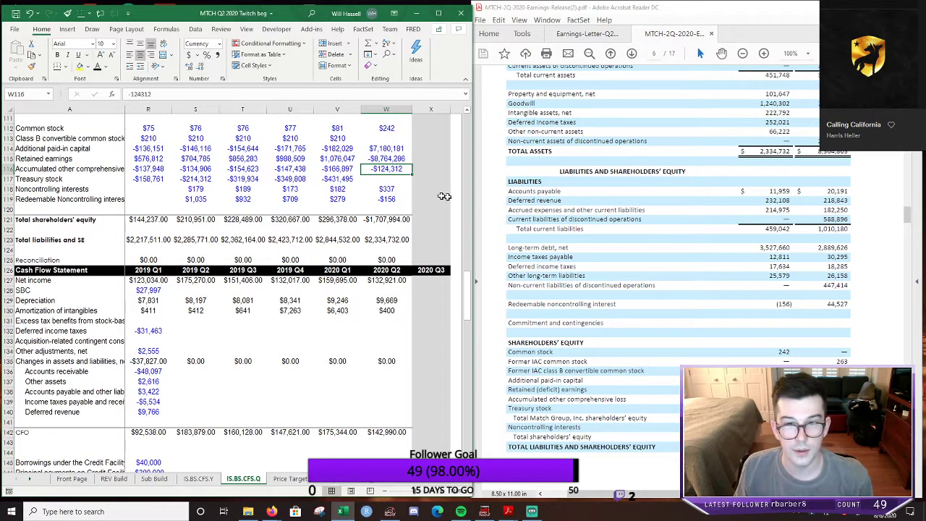
{"action": "left_click_drag", "start_coordinate": [474, 307], "coordinate": [468, 376]}
{"action": "scroll", "coordinate": [352, 340], "scroll_direction": "up", "scroll_amount": 1}
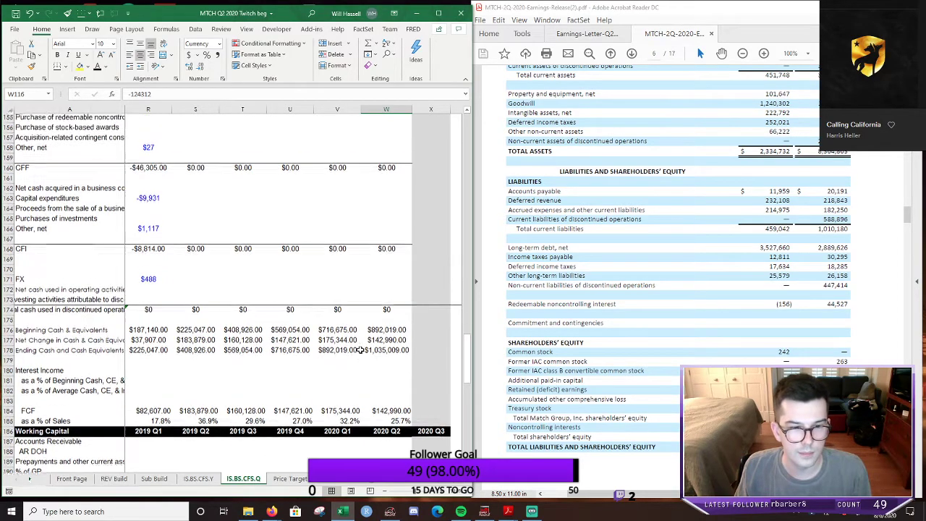
{"action": "double_click", "coordinate": [372, 412]}
{"action": "key", "text": "Escape"}
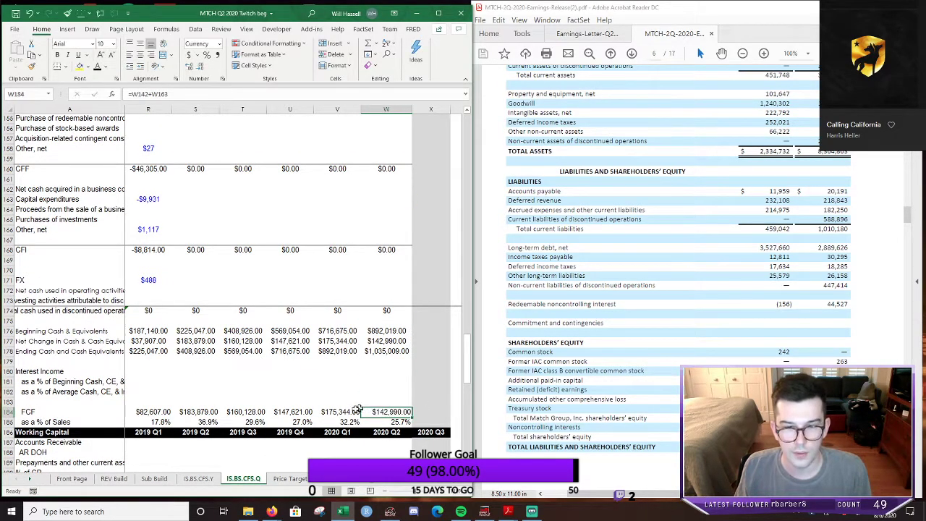
- Find the release's reconciliation of operating cash flow to free cash flow and return to the model's 2020 Q2 FCF
{"action": "scroll", "coordinate": [895, 243], "scroll_direction": "down", "scroll_amount": 5}
{"action": "left_click_drag", "start_coordinate": [907, 220], "coordinate": [915, 353]}
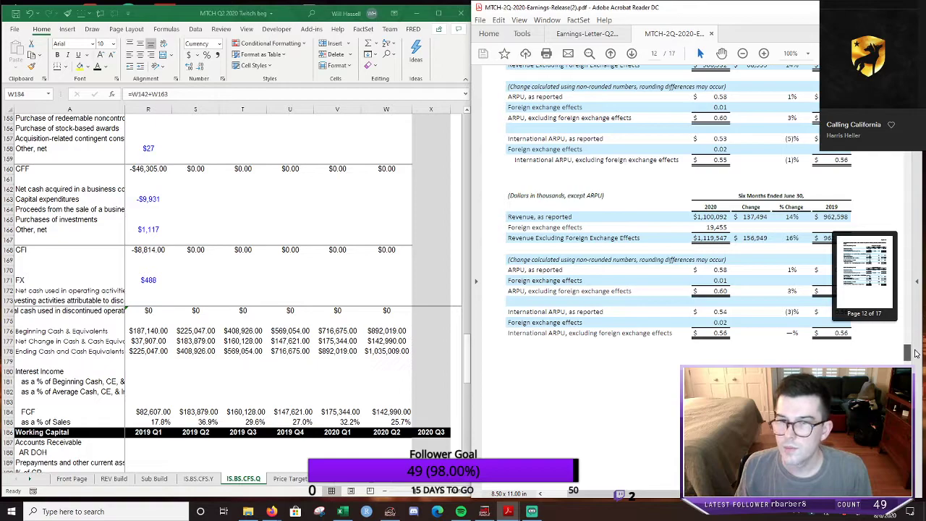
{"action": "left_click_drag", "start_coordinate": [915, 353], "coordinate": [919, 335]}
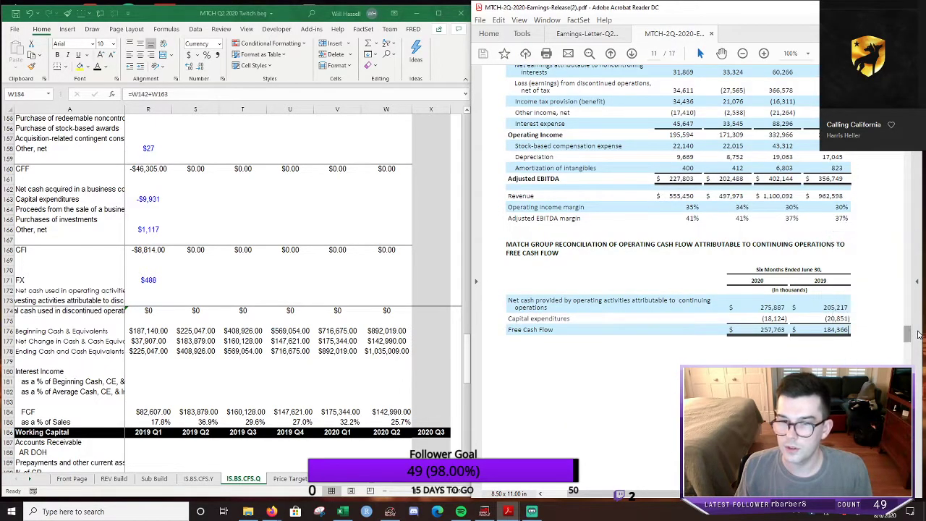
{"action": "left_click", "coordinate": [436, 389]}
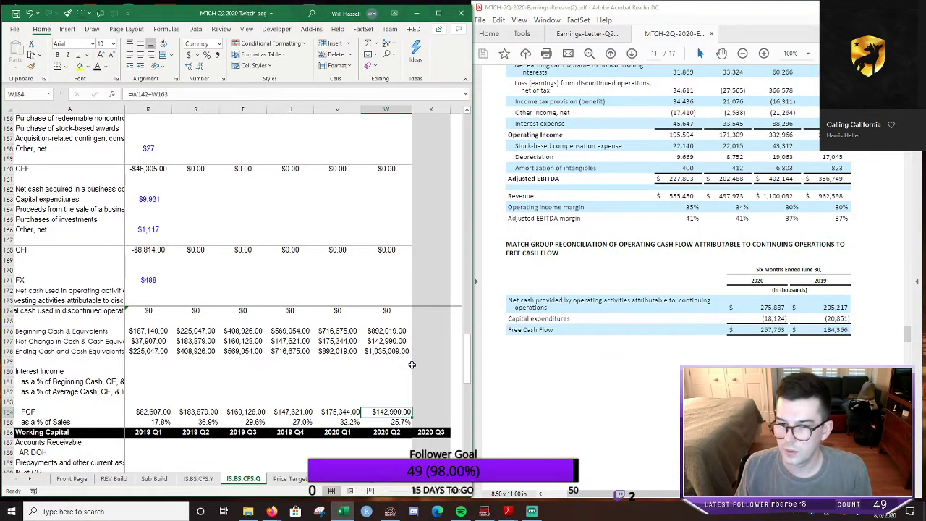
- Replace the 2020 Q2 FCF formula with the reported value 257763 and colour its font blue
{"action": "type", "text": "257763"}
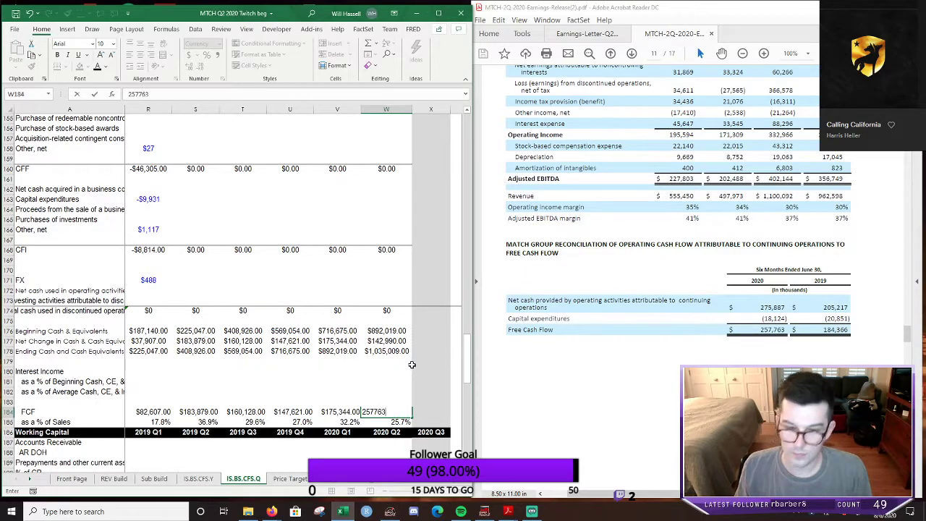
{"action": "key", "text": "ctrl+Return"}
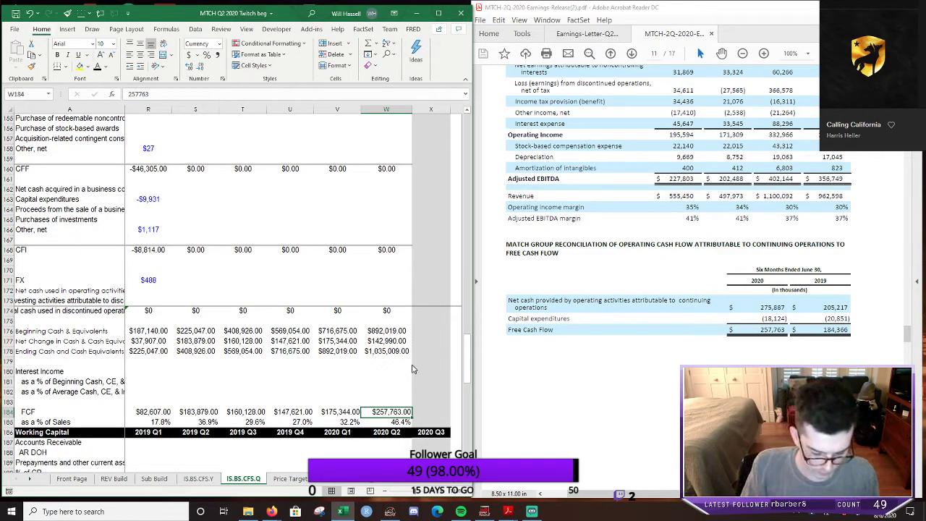
{"action": "key", "text": "alt+h"}
{"action": "key", "text": "f"}
{"action": "key", "text": "c"}
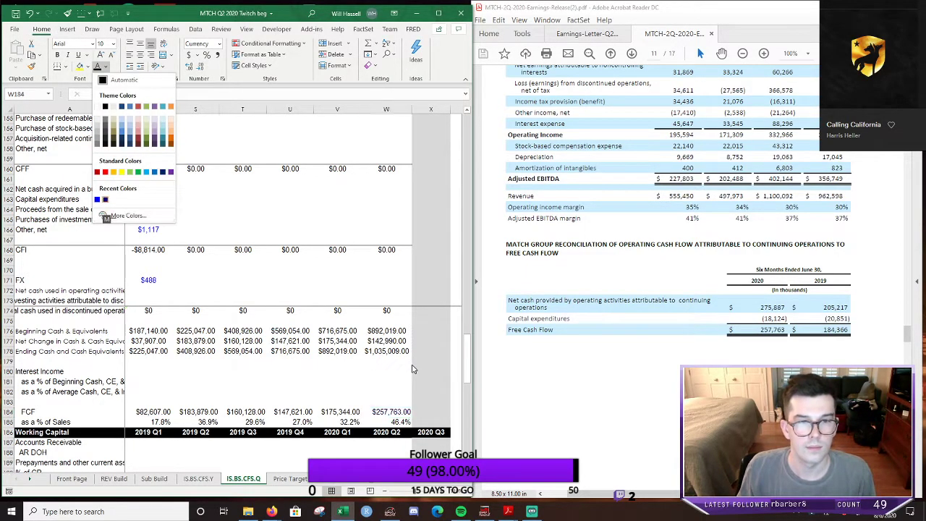
{"action": "key", "text": "Escape"}
- Link the 2015 Q1 cell of the EBITDA row in the EBITDA section to cell B54 of the REV Build sheet
{"action": "scroll", "coordinate": [383, 361], "scroll_direction": "down", "scroll_amount": 7}
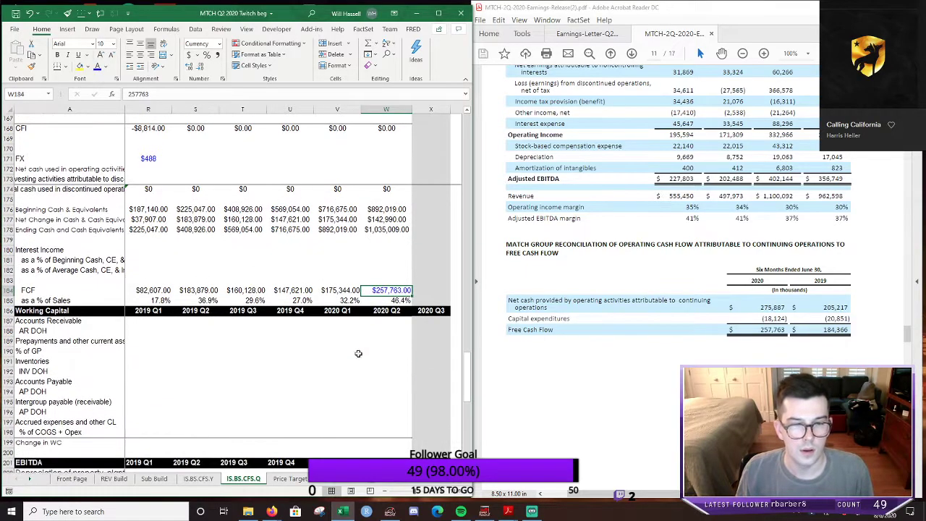
{"action": "scroll", "coordinate": [351, 362], "scroll_direction": "down", "scroll_amount": 4}
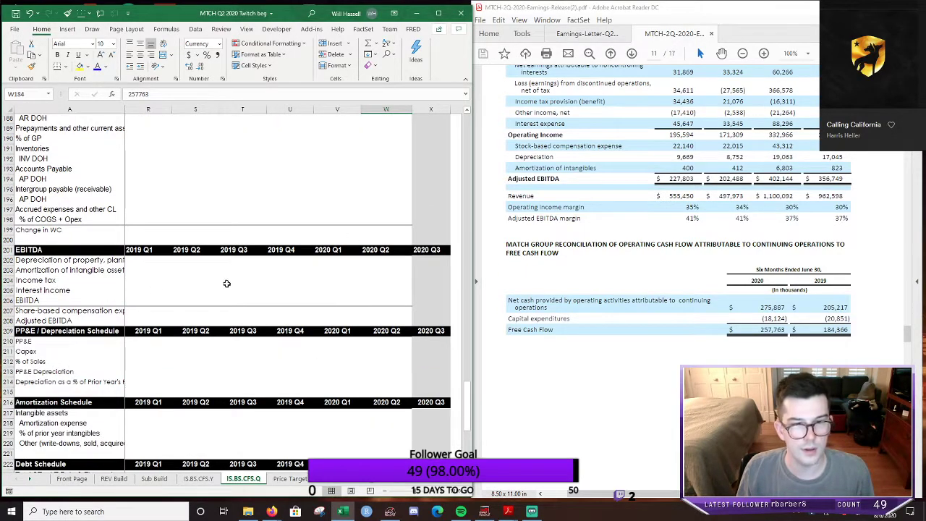
{"action": "left_click", "coordinate": [227, 283]}
{"action": "left_click_drag", "start_coordinate": [448, 484], "coordinate": [398, 483]}
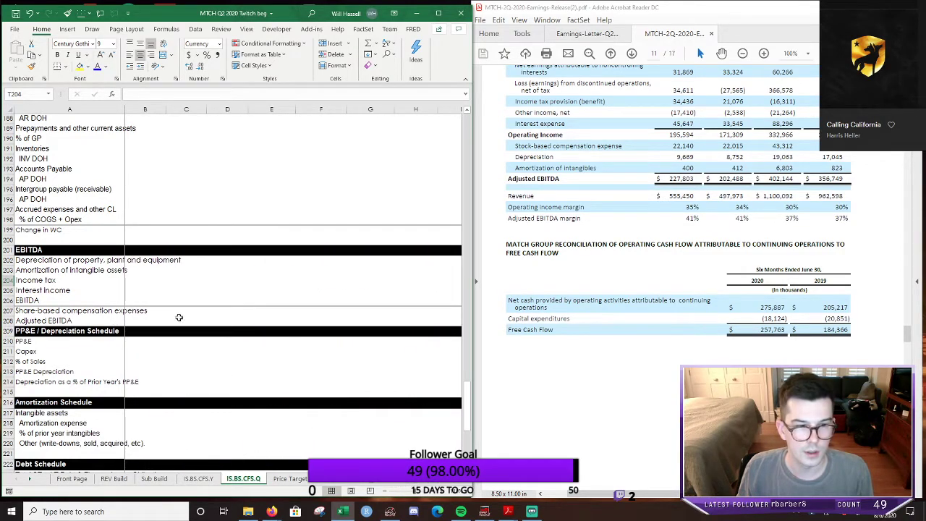
{"action": "left_click", "coordinate": [174, 259]}
{"action": "left_click", "coordinate": [170, 302]}
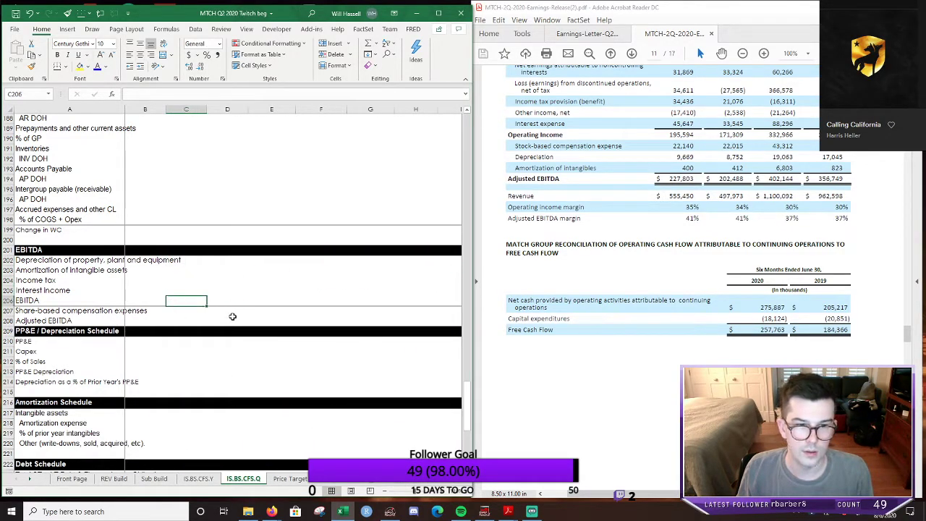
{"action": "left_click", "coordinate": [127, 296]}
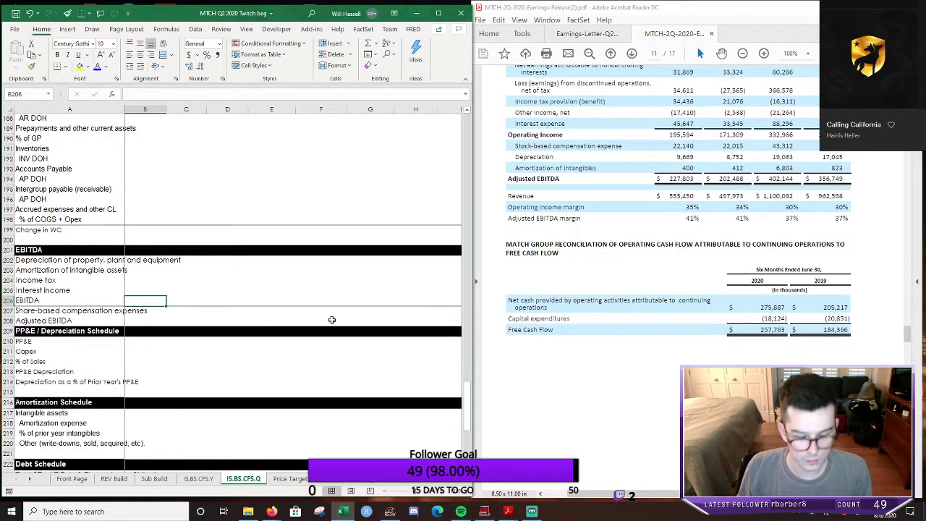
{"action": "left_click_drag", "start_coordinate": [467, 405], "coordinate": [460, 487]}
{"action": "type", "text": "="}
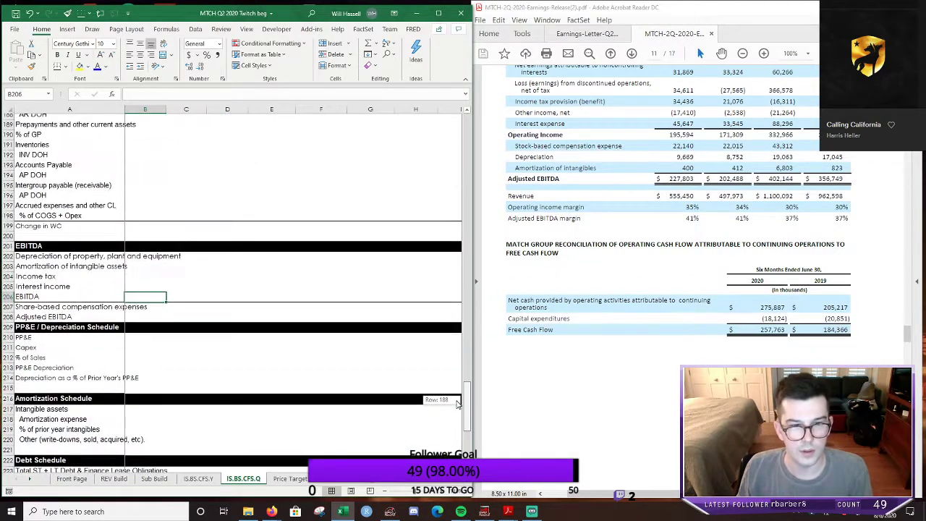
{"action": "left_click", "coordinate": [113, 479]}
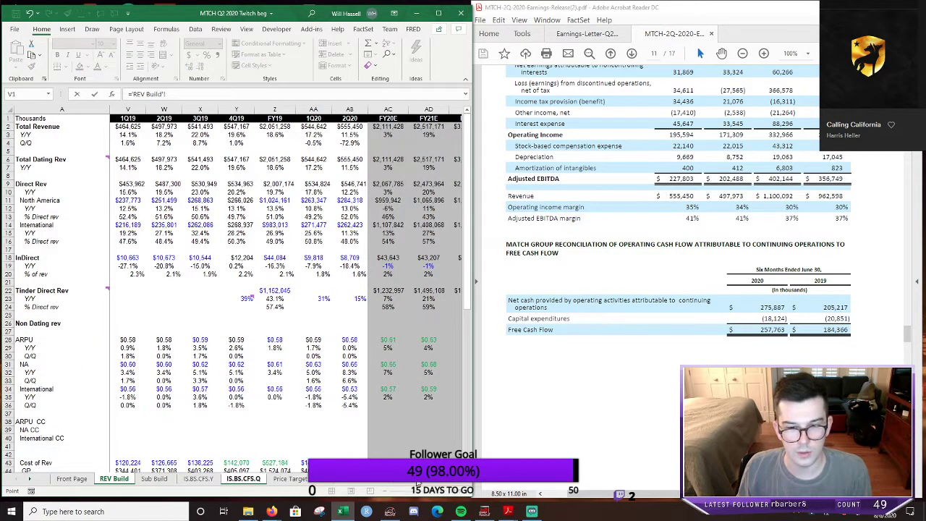
{"action": "left_click_drag", "start_coordinate": [418, 481], "coordinate": [375, 479]}
{"action": "left_click_drag", "start_coordinate": [467, 295], "coordinate": [416, 394]}
{"action": "left_click", "coordinate": [146, 381]}
{"action": "key", "text": "Return"}
{"action": "key", "text": "Up"}
{"action": "key", "text": "alt+h"}
{"action": "key", "text": "h"}
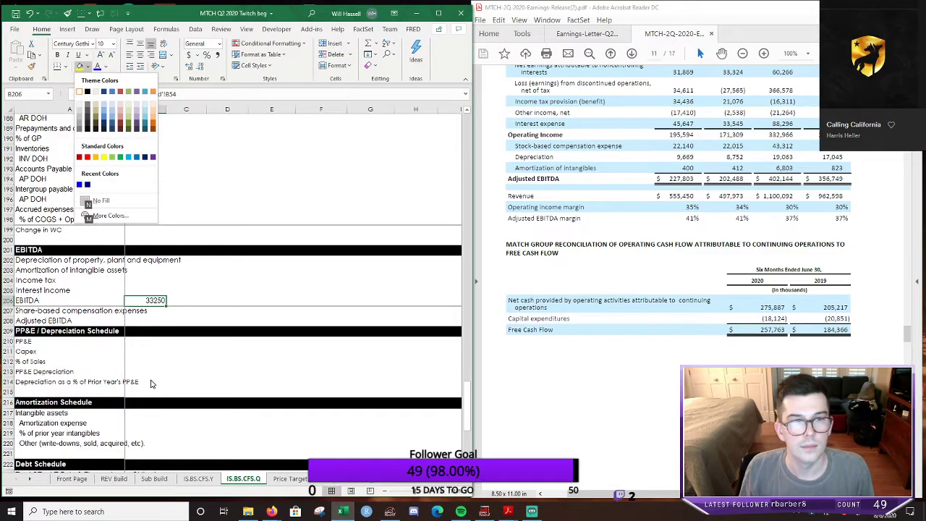
{"action": "key", "text": "Escape"}
{"action": "key", "text": "alt"}
{"action": "type", "text": "hfc"}
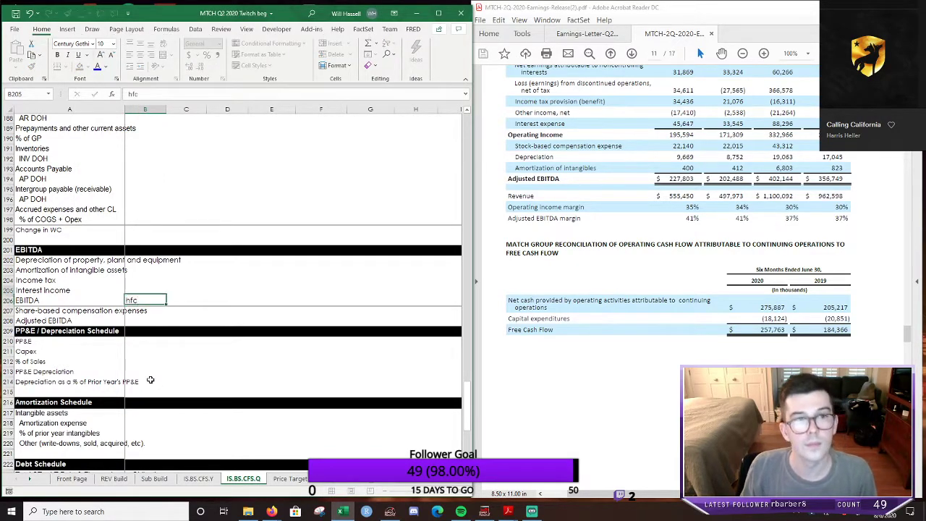
{"action": "key", "text": "Escape"}
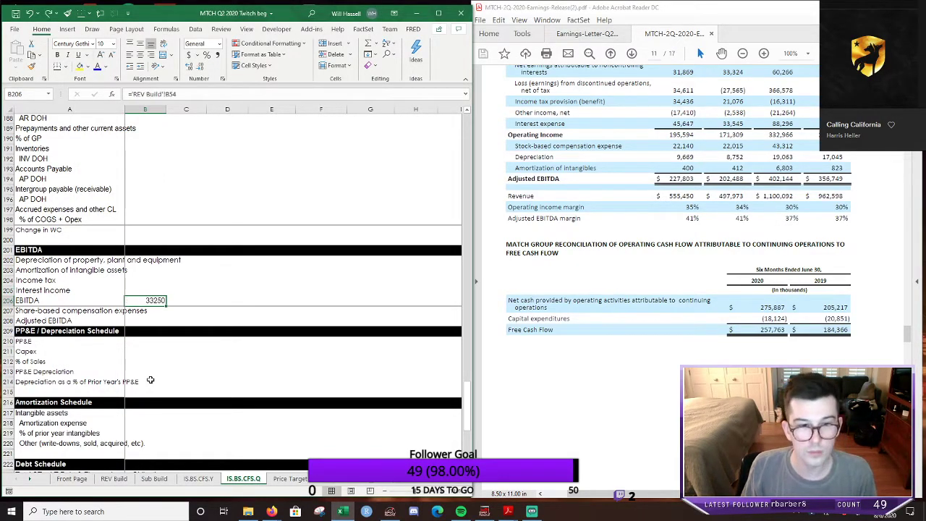
- Colour the font of the linked 2015 Q1 EBITDA value green
{"action": "key", "text": "alt+h"}
{"action": "key", "text": "f"}
{"action": "key", "text": "c"}
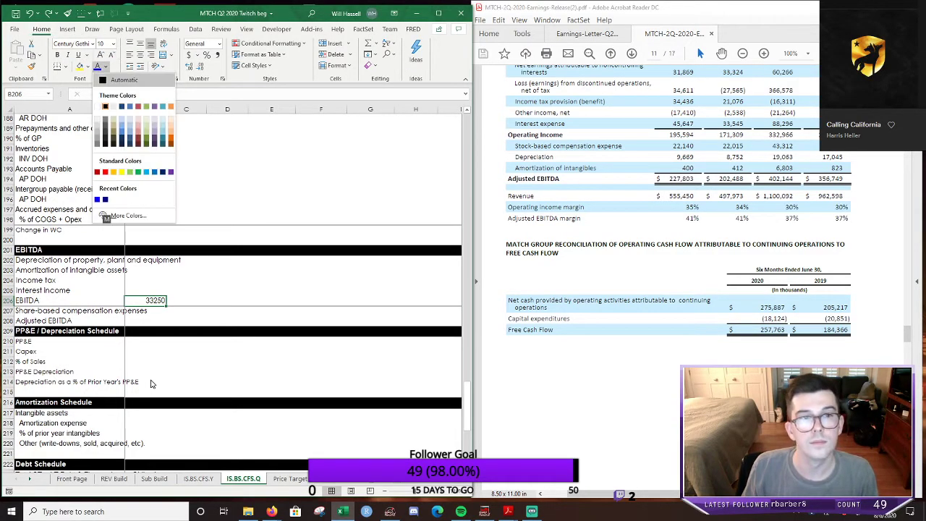
{"action": "key", "text": "Up"}
{"action": "key", "text": "Down"}
{"action": "key", "text": "Down"}
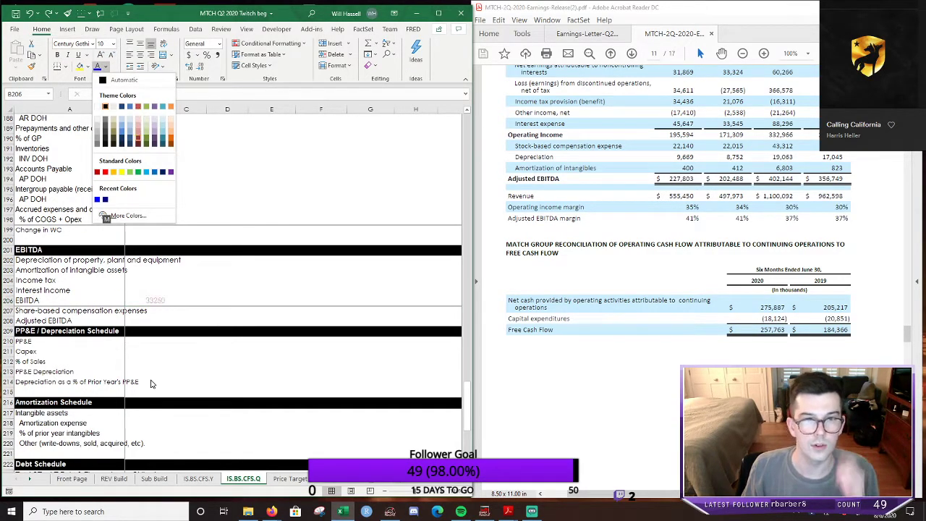
{"action": "key", "text": "Down"}
{"action": "key", "text": "Up"}
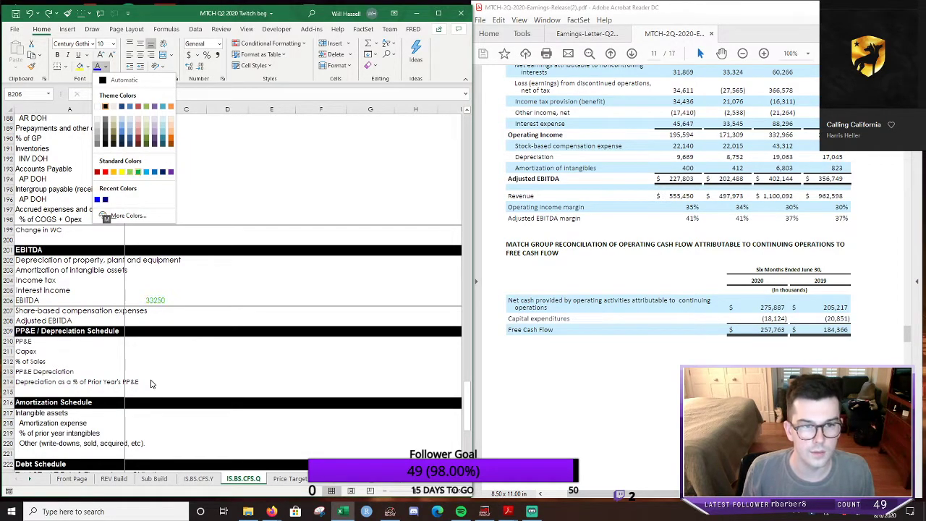
{"action": "key", "text": "Escape"}
- Format the 2015 Q1 EBITDA value as Currency with no decimal places
{"action": "key", "text": "alt+h"}
{"action": "key", "text": "n"}
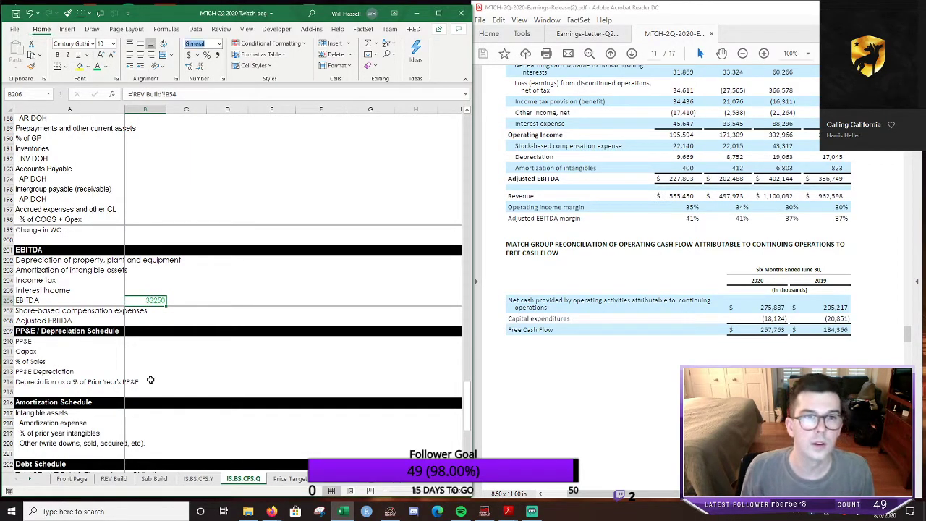
{"action": "key", "text": "Down"}
{"action": "key", "text": "Down"}
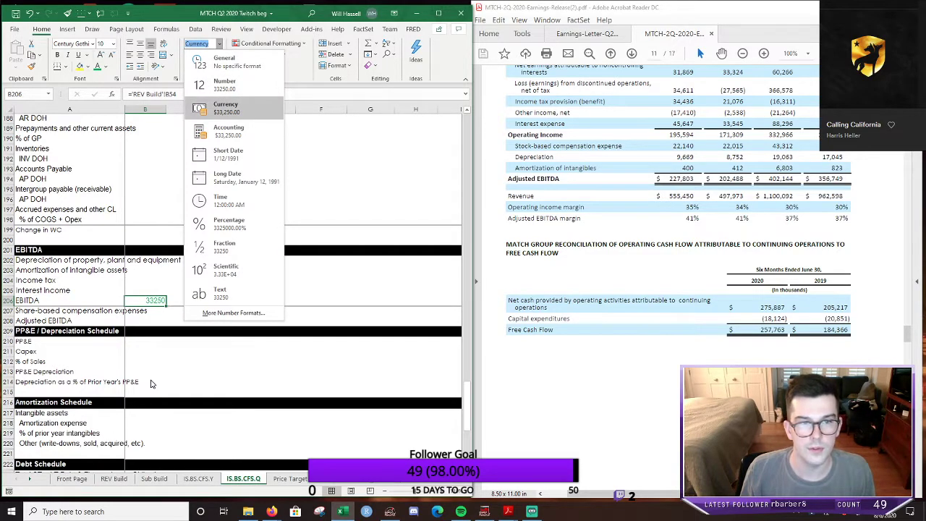
{"action": "key", "text": "Return"}
{"action": "key", "text": "alt+h"}
{"action": "key", "text": "0"}
{"action": "key", "text": "alt+h"}
{"action": "key", "text": "9"}
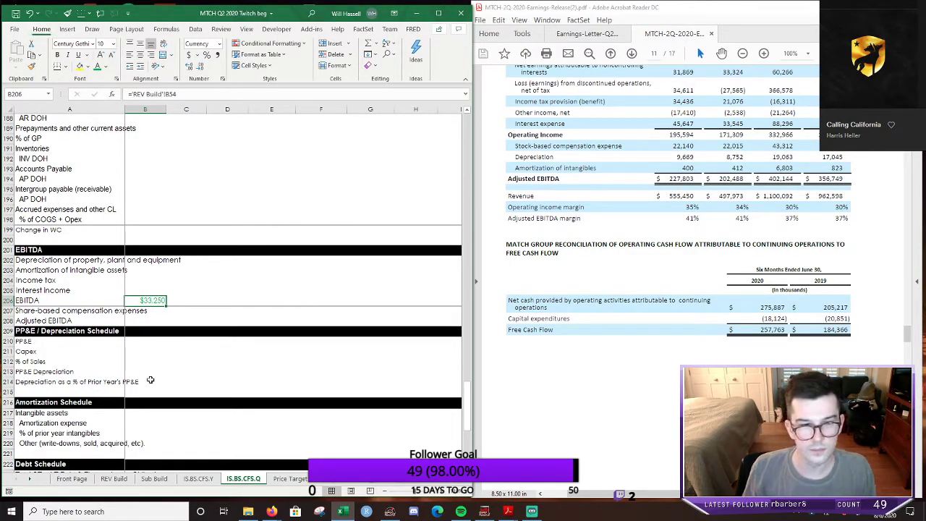
- Fill the EBITDA link across the row from 2015 Q1 through 2020 Q2
{"action": "key", "text": "shift+Right"}
{"action": "key", "text": "shift+Right"}
{"action": "key", "text": "shift+Right"}
{"action": "key", "text": "shift+Right"}
{"action": "key", "text": "shift+Right"}
{"action": "key", "text": "shift+Right"}
{"action": "key", "text": "shift+Right"}
{"action": "key", "text": "shift+Right"}
{"action": "key", "text": "shift+Right"}
{"action": "key", "text": "shift+Right"}
{"action": "key", "text": "shift+Right"}
{"action": "key", "text": "shift+Right"}
{"action": "key", "text": "shift+Right"}
{"action": "key", "text": "shift+Right"}
{"action": "key", "text": "shift+Right"}
{"action": "key", "text": "shift+Right"}
{"action": "key", "text": "shift+Right"}
{"action": "key", "text": "shift+Right"}
{"action": "key", "text": "shift+Right"}
{"action": "key", "text": "shift+Right"}
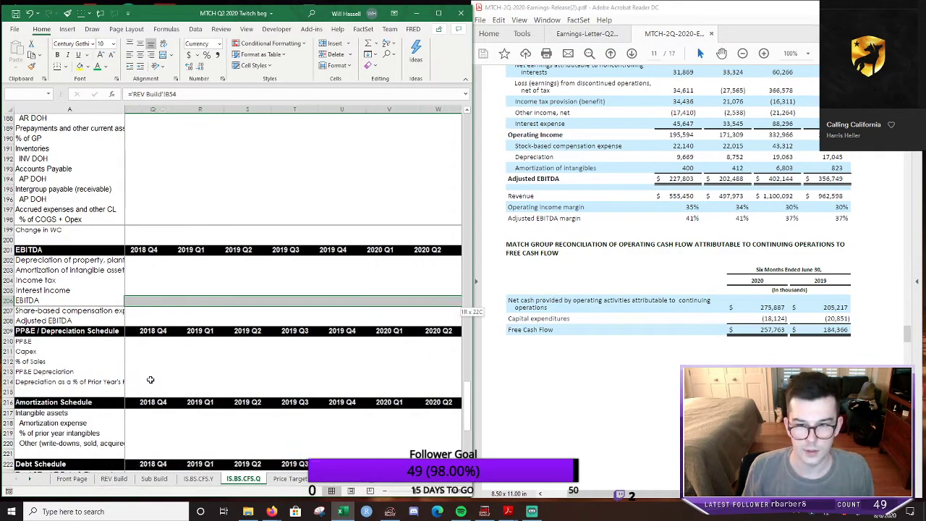
{"action": "key", "text": "shift+Right"}
{"action": "key", "text": "shift+Right"}
{"action": "key", "text": "shift+Left"}
{"action": "key", "text": "shift+Left"}
{"action": "key", "text": "ctrl+r"}
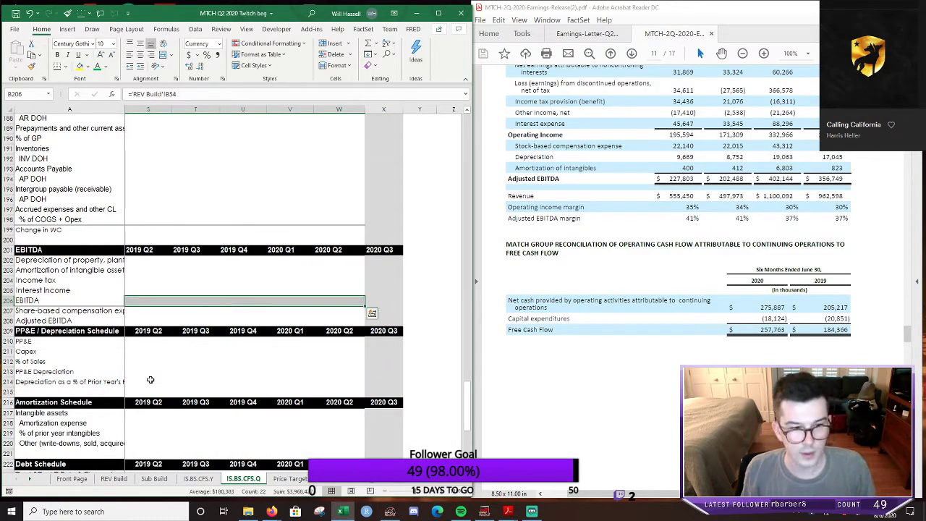
- Insert a new row at the end of the Debt Schedule, just above the Share Count section
{"action": "key", "text": "Down"}
{"action": "key", "text": "Down"}
{"action": "key", "text": "Down"}
{"action": "key", "text": "Down"}
{"action": "key", "text": "Down"}
{"action": "key", "text": "Down"}
{"action": "key", "text": "Down"}
{"action": "key", "text": "Down"}
{"action": "key", "text": "Down"}
{"action": "key", "text": "Down"}
{"action": "key", "text": "Down"}
{"action": "key", "text": "Down"}
{"action": "key", "text": "Down"}
{"action": "key", "text": "Down"}
{"action": "key", "text": "Down"}
{"action": "key", "text": "Down"}
{"action": "key", "text": "Down"}
{"action": "key", "text": "Down"}
{"action": "key", "text": "Down"}
{"action": "key", "text": "Down"}
{"action": "key", "text": "Down"}
{"action": "key", "text": "Down"}
{"action": "key", "text": "Up"}
{"action": "key", "text": "alt+h"}
{"action": "key", "text": "i"}
{"action": "key", "text": "r"}
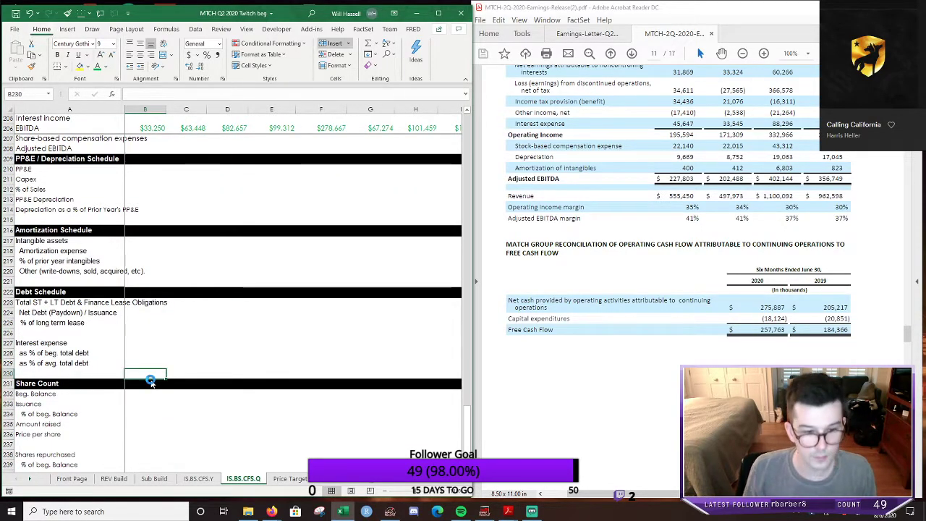
- Label row 230, under the average total debt percentage, "Leverage (Debt/EBITDA)"
{"action": "key", "text": "Left"}
{"action": "type", "text": "L"}
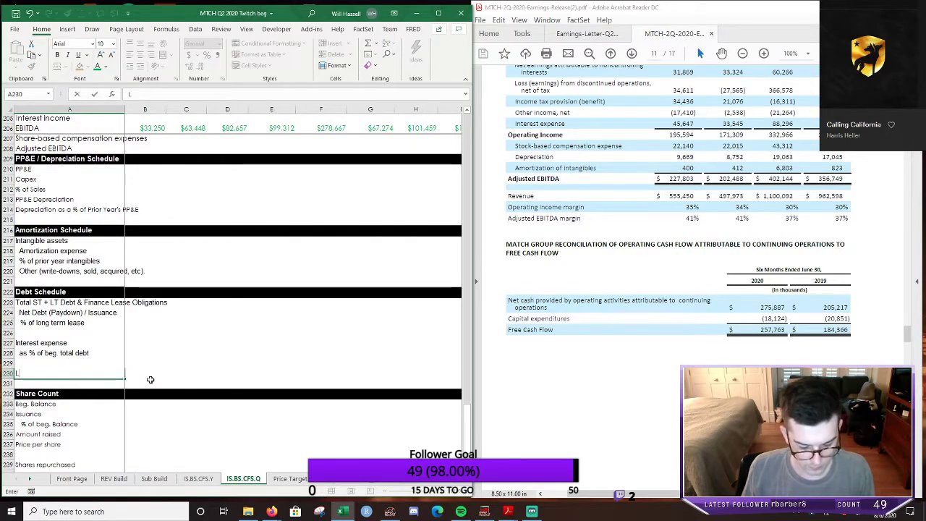
{"action": "type", "text": "everage (Debt/E"}
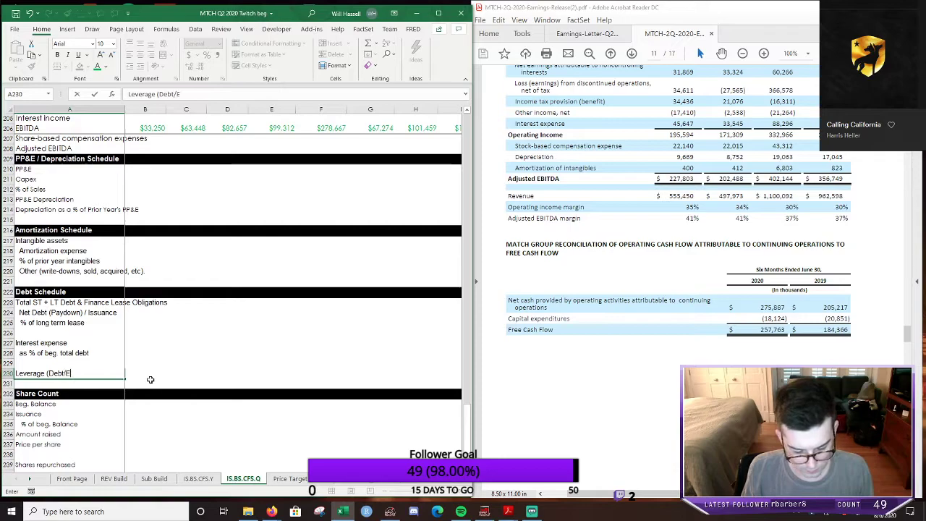
{"action": "type", "text": "BITDA)"}
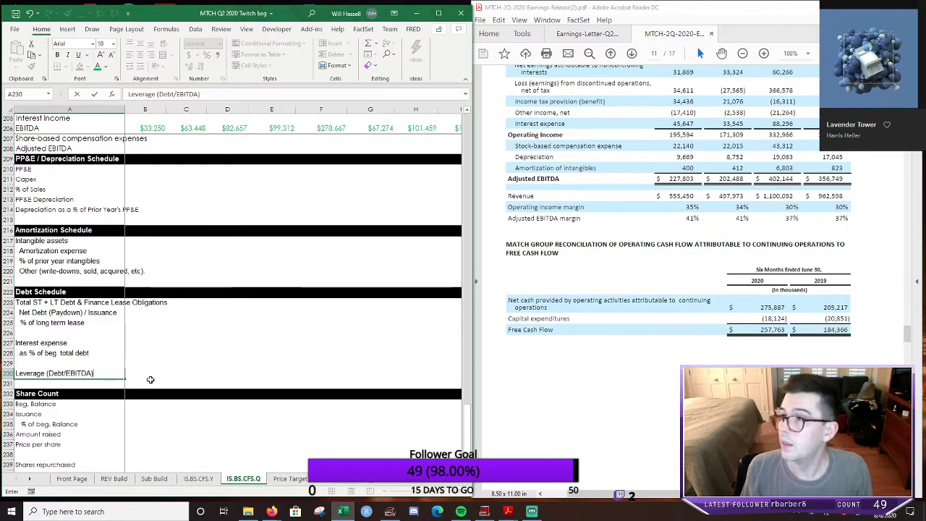
{"action": "key", "text": "Return"}
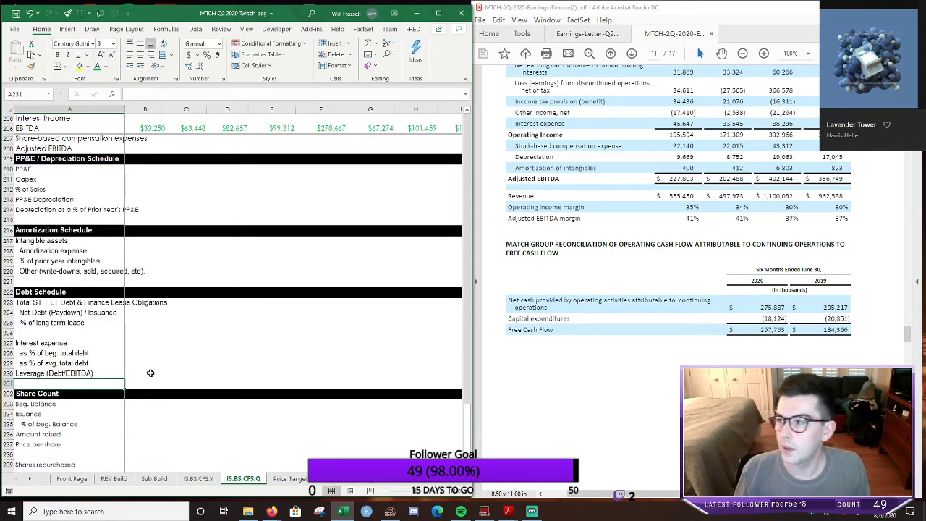
- Calculate the Debt Schedule's 2015 Q1 total debt as notes payable plus debt from the balance sheet (=B97+B104)
{"action": "left_click", "coordinate": [154, 373]}
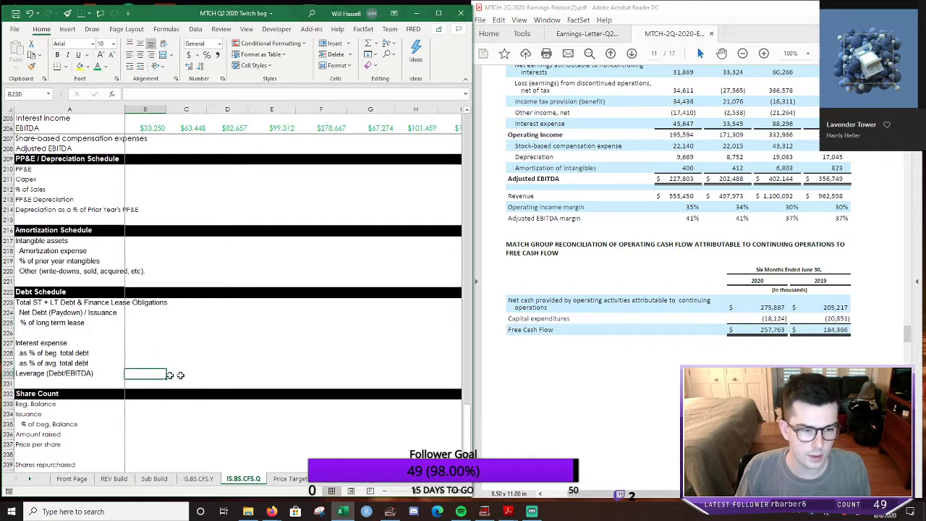
{"action": "left_click", "coordinate": [150, 304]}
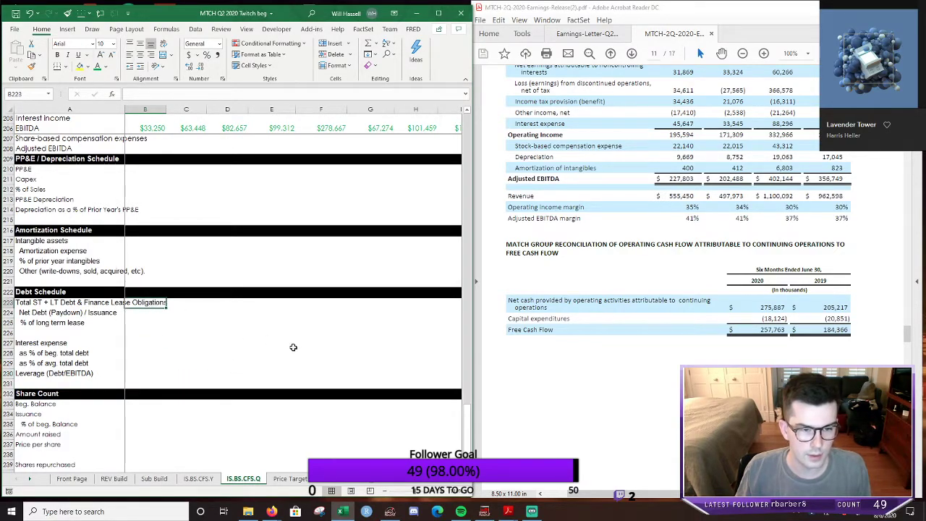
{"action": "type", "text": "="}
{"action": "scroll", "coordinate": [325, 333], "scroll_direction": "up", "scroll_amount": 7}
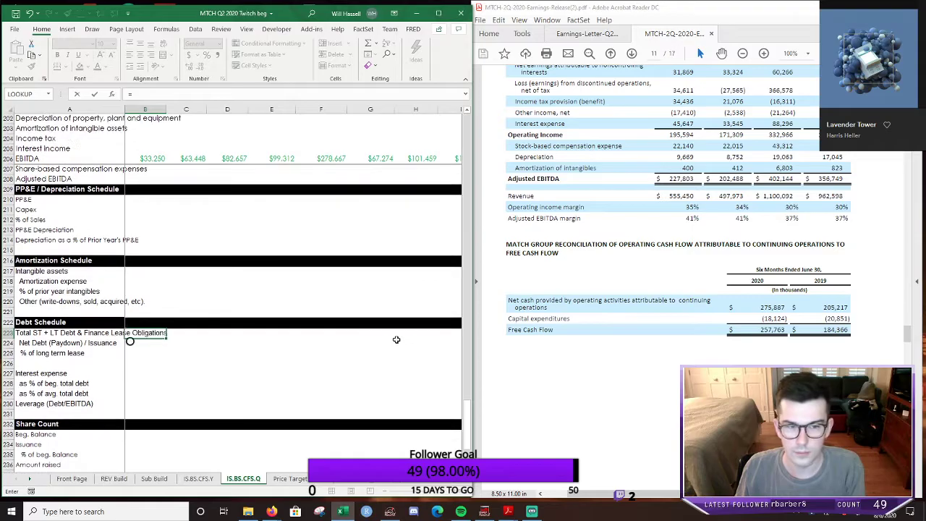
{"action": "left_click_drag", "start_coordinate": [471, 384], "coordinate": [450, 231]}
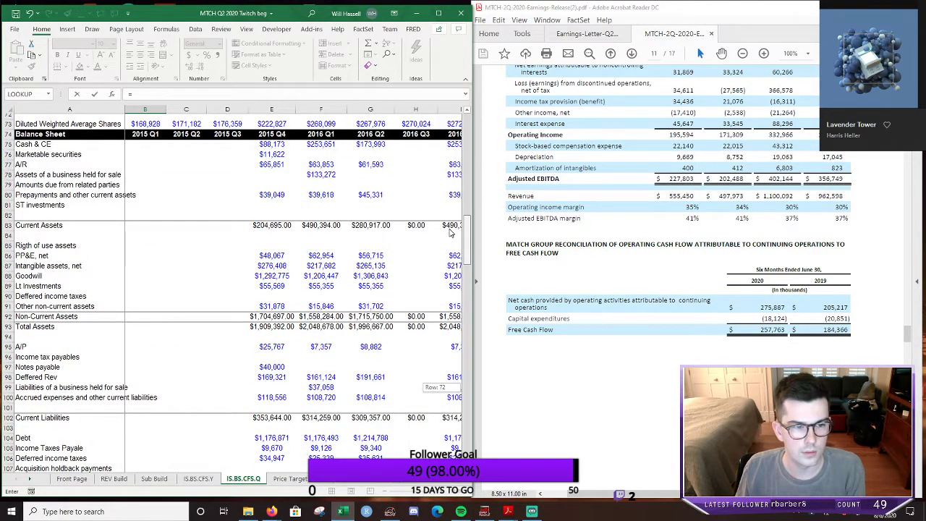
{"action": "left_click", "coordinate": [135, 362]}
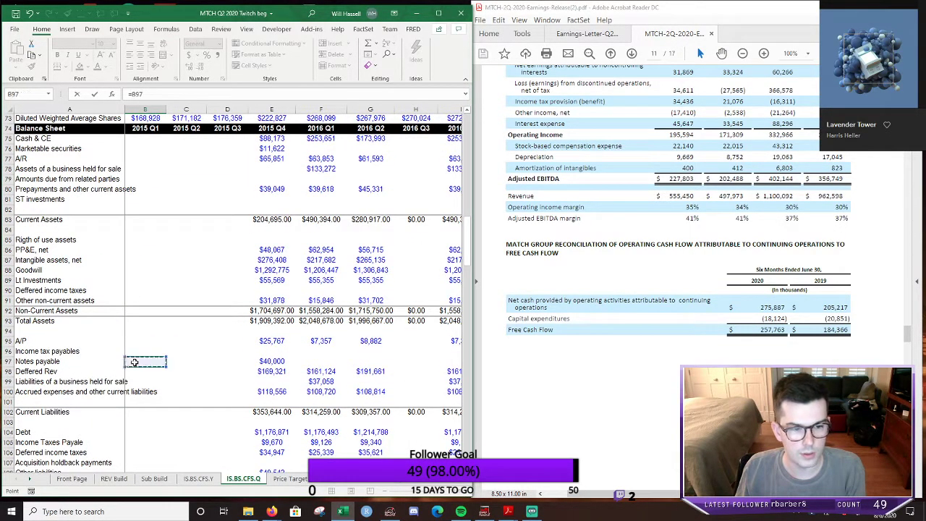
{"action": "type", "text": "+"}
{"action": "scroll", "coordinate": [242, 376], "scroll_direction": "down", "scroll_amount": 4}
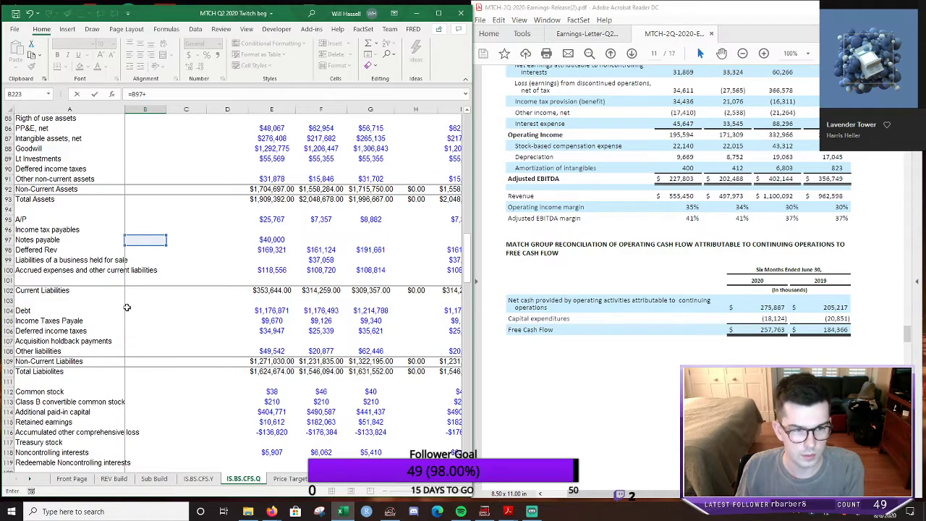
{"action": "left_click", "coordinate": [130, 308]}
{"action": "key", "text": "Return"}
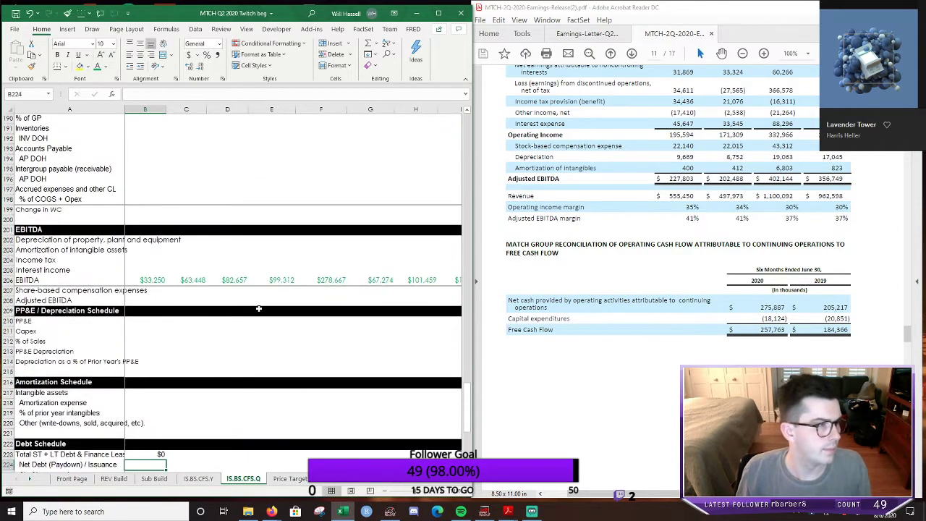
- Fill the Debt Schedule's total debt formula across the row from 2015 Q1 through 2020 Q2
{"action": "key", "text": "Up"}
{"action": "key", "text": "Up"}
{"action": "key", "text": "Down"}
{"action": "key", "text": "shift+Right"}
{"action": "key", "text": "shift+Right"}
{"action": "key", "text": "shift+Right"}
{"action": "key", "text": "shift+Right"}
{"action": "key", "text": "shift+Right"}
{"action": "key", "text": "shift+Right"}
{"action": "key", "text": "shift+Right"}
{"action": "key", "text": "shift+Right"}
{"action": "key", "text": "shift+Right"}
{"action": "key", "text": "shift+Right"}
{"action": "key", "text": "shift+Right"}
{"action": "key", "text": "shift+Right"}
{"action": "key", "text": "shift+Right"}
{"action": "key", "text": "shift+Right"}
{"action": "key", "text": "shift+Right"}
{"action": "key", "text": "shift+Right"}
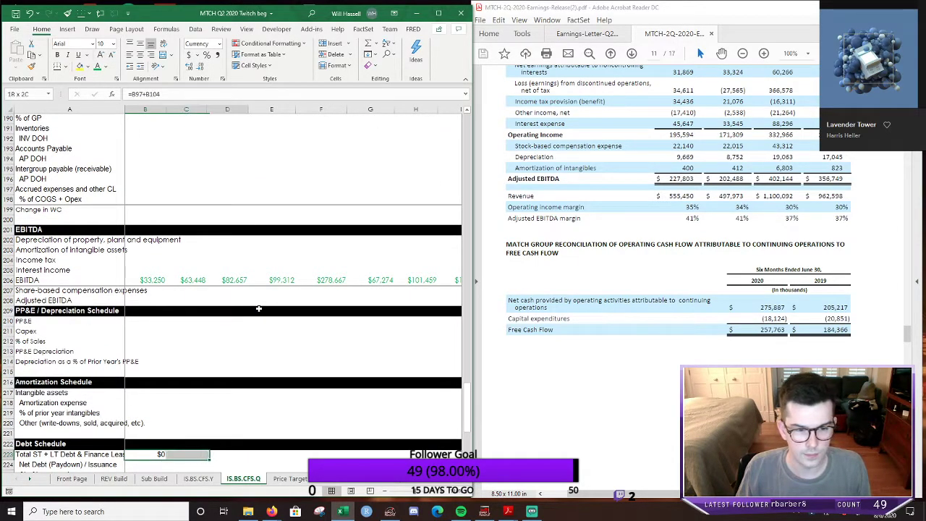
{"action": "key", "text": "shift+Right"}
{"action": "key", "text": "shift+Right"}
{"action": "key", "text": "shift+Right"}
{"action": "key", "text": "shift+Right"}
{"action": "key", "text": "shift+Right"}
{"action": "key", "text": "shift+Right"}
{"action": "key", "text": "shift+Right"}
{"action": "key", "text": "shift+Right"}
{"action": "key", "text": "shift+Left"}
{"action": "key", "text": "shift+Left"}
{"action": "key", "text": "shift+Left"}
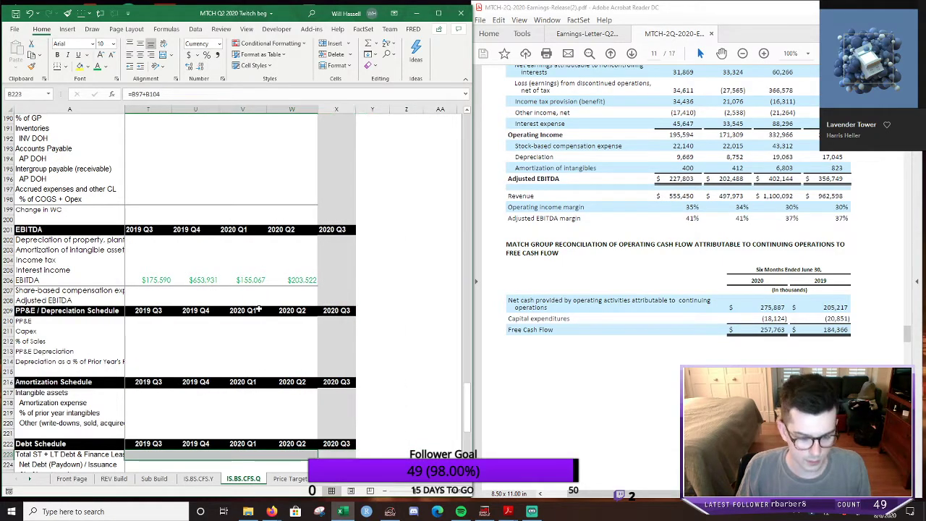
{"action": "key", "text": "ctrl+r"}
- Link the Debt Schedule's 2015 Q1 interest expense to the income statement's interest expense (=B42)
{"action": "key", "text": "Down"}
{"action": "key", "text": "Down"}
{"action": "key", "text": "Down"}
{"action": "key", "text": "Down"}
{"action": "key", "text": "Down"}
{"action": "key", "text": "Down"}
{"action": "key", "text": "Down"}
{"action": "key", "text": "Down"}
{"action": "key", "text": "Down"}
{"action": "key", "text": "Down"}
{"action": "key", "text": "Down"}
{"action": "key", "text": "Down"}
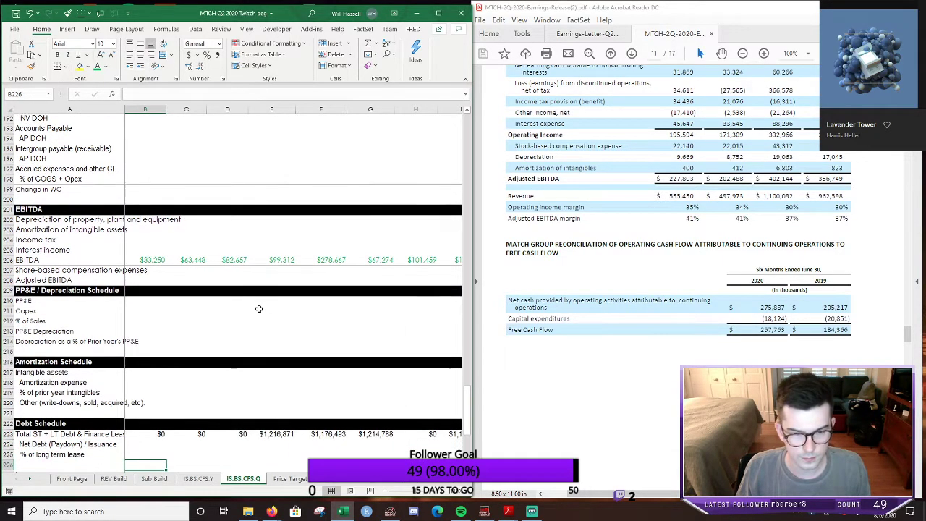
{"action": "key", "text": "Up"}
{"action": "key", "text": "Up"}
{"action": "key", "text": "Up"}
{"action": "key", "text": "Up"}
{"action": "key", "text": "Up"}
{"action": "key", "text": "Up"}
{"action": "key", "text": "Up"}
{"action": "key", "text": "Up"}
{"action": "key", "text": "Up"}
{"action": "key", "text": "Up"}
{"action": "key", "text": "Down"}
{"action": "key", "text": "Down"}
{"action": "type", "text": "="}
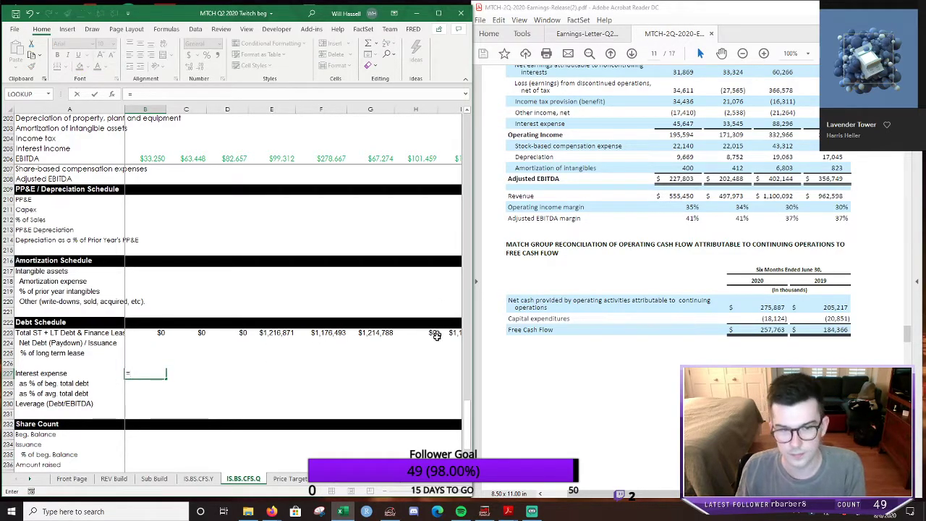
{"action": "left_click_drag", "start_coordinate": [466, 427], "coordinate": [476, 127]}
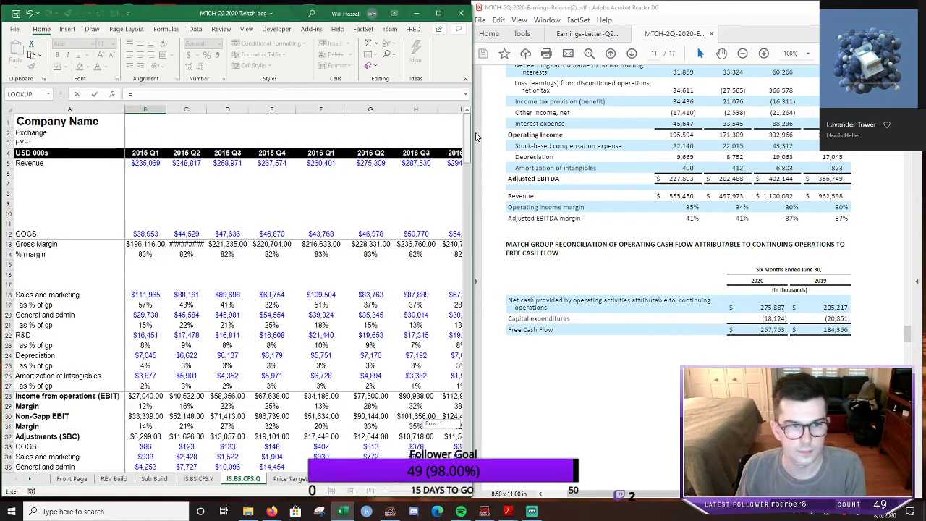
{"action": "scroll", "coordinate": [156, 313], "scroll_direction": "down", "scroll_amount": 5}
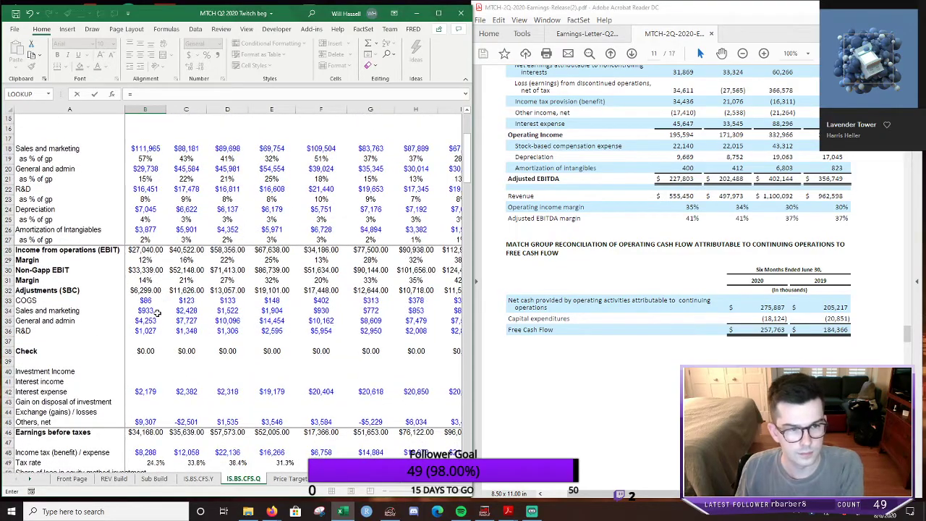
{"action": "scroll", "coordinate": [157, 313], "scroll_direction": "down", "scroll_amount": 2}
{"action": "left_click", "coordinate": [151, 336]}
{"action": "key", "text": "Return"}
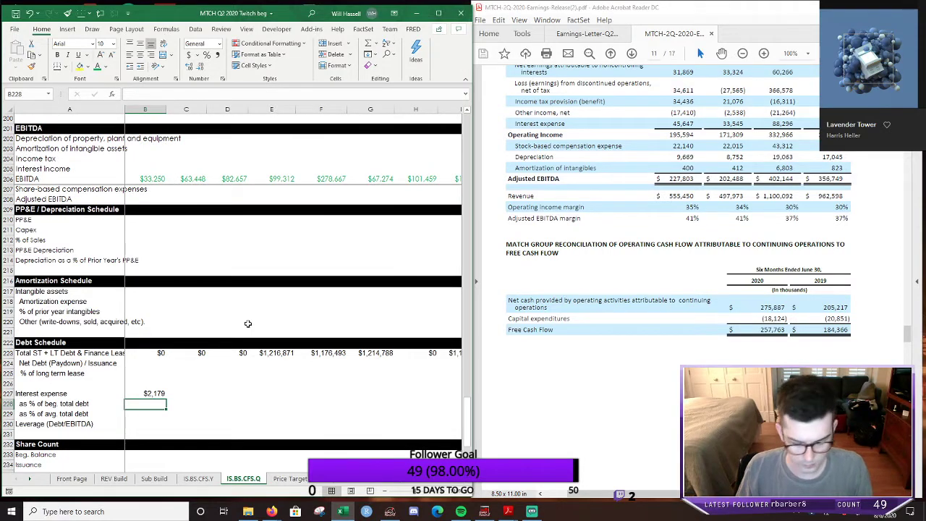
- Calculate 2015 Q1 interest as a percentage of beginning total debt by dividing interest expense by total debt (=B227/B223)
{"action": "type", "text": "="}
{"action": "key", "text": "Up"}
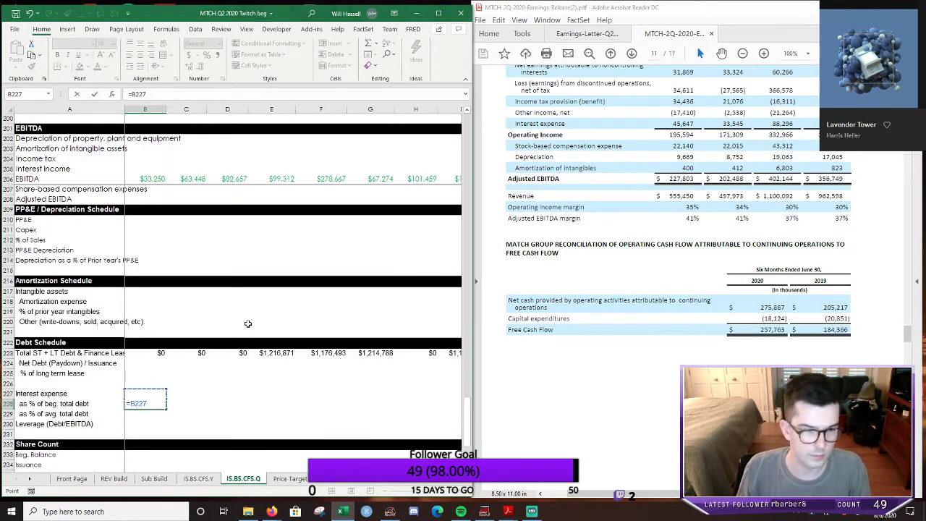
{"action": "type", "text": "/"}
{"action": "key", "text": "Up"}
{"action": "key", "text": "Up"}
{"action": "key", "text": "Up"}
{"action": "key", "text": "Up"}
{"action": "key", "text": "Up"}
{"action": "key", "text": "Return"}
- Copy the interest expense and percentage of beginning debt formulas into 2015 Q2 and check the copied percentage formula's references
{"action": "key", "text": "Up"}
{"action": "key", "text": "Up"}
{"action": "key", "text": "shift+Down"}
{"action": "key", "text": "shift+Right"}
{"action": "key", "text": "ctrl+r"}
{"action": "key", "text": "Right"}
{"action": "key", "text": "Down"}
{"action": "key", "text": "F2"}
{"action": "key", "text": "Escape"}
{"action": "key", "text": "Up"}
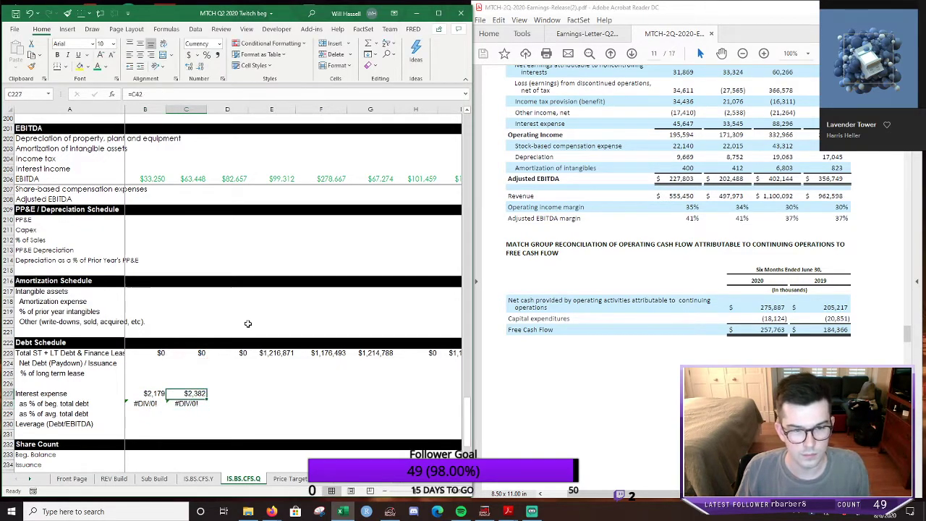
- Fill the interest expense and percentage of beginning total debt formulas across from 2015 Q1 through 2020 Q2
{"action": "key", "text": "Left"}
{"action": "key", "text": "shift+Down"}
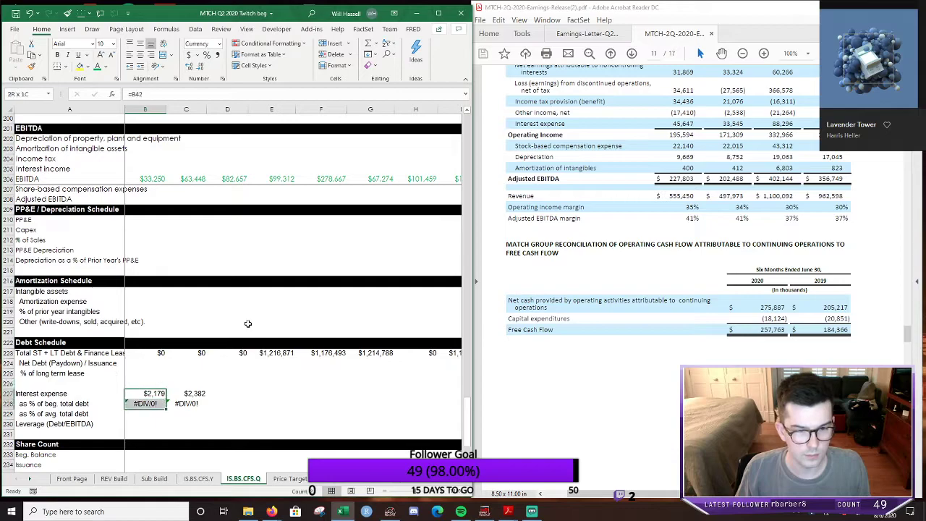
{"action": "key", "text": "shift+Right"}
{"action": "key", "text": "shift+Right"}
{"action": "key", "text": "shift+Right"}
{"action": "key", "text": "shift+Right"}
{"action": "key", "text": "shift+Right"}
{"action": "key", "text": "shift+Right"}
{"action": "key", "text": "shift+Right"}
{"action": "key", "text": "shift+Right"}
{"action": "key", "text": "shift+Right"}
{"action": "key", "text": "shift+Right"}
{"action": "key", "text": "shift+Right"}
{"action": "key", "text": "shift+Right"}
{"action": "key", "text": "shift+Right"}
{"action": "key", "text": "shift+Right"}
{"action": "key", "text": "shift+Right"}
{"action": "key", "text": "shift+Right"}
{"action": "key", "text": "shift+Right"}
{"action": "key", "text": "shift+Right"}
{"action": "key", "text": "shift+Right"}
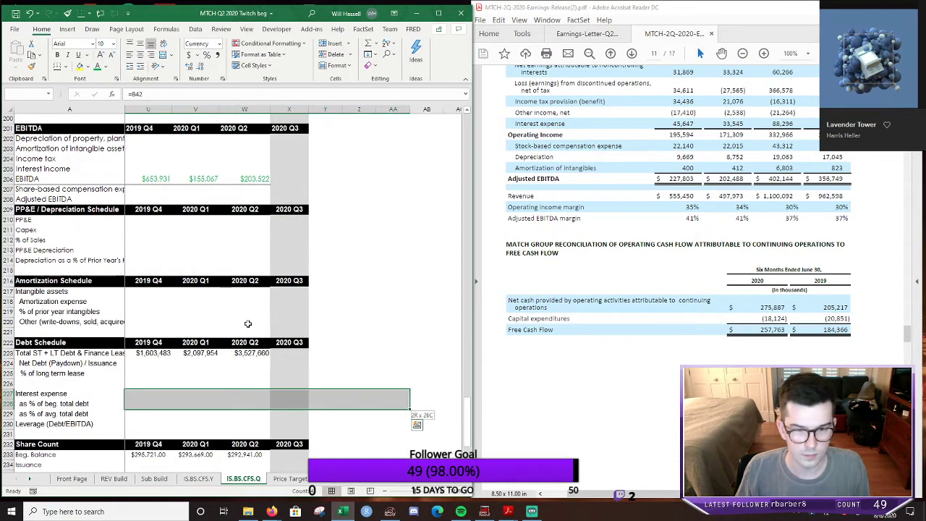
{"action": "key", "text": "ctrl+r"}
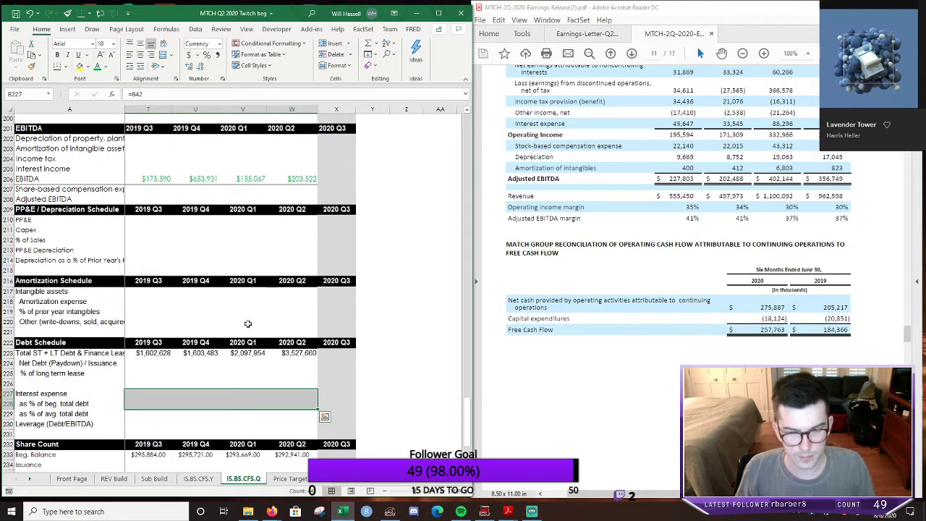
- Format the percentage of beginning total debt row as percentages with one decimal place from 2015 Q1 through 2020 Q2
{"action": "key", "text": "Down"}
{"action": "key", "text": "shift+Right"}
{"action": "key", "text": "shift+Right"}
{"action": "key", "text": "shift+Right"}
{"action": "key", "text": "shift+Right"}
{"action": "key", "text": "shift+Right"}
{"action": "key", "text": "shift+Right"}
{"action": "key", "text": "shift+Right"}
{"action": "key", "text": "shift+Right"}
{"action": "key", "text": "shift+Right"}
{"action": "key", "text": "shift+Right"}
{"action": "key", "text": "shift+Right"}
{"action": "key", "text": "shift+Right"}
{"action": "key", "text": "shift+Right"}
{"action": "key", "text": "shift+Right"}
{"action": "key", "text": "shift+Right"}
{"action": "key", "text": "shift+Right"}
{"action": "key", "text": "shift+Right"}
{"action": "key", "text": "shift+Right"}
{"action": "key", "text": "shift+Right"}
{"action": "key", "text": "shift+Right"}
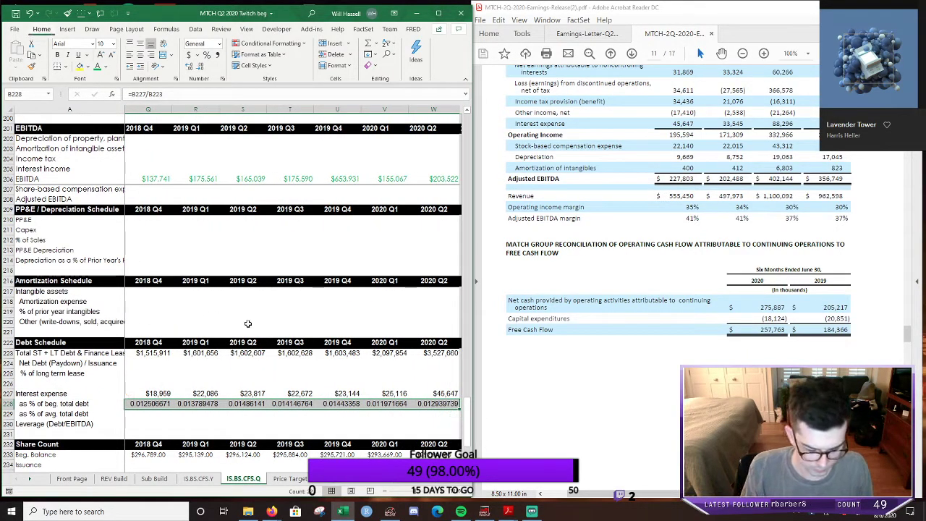
{"action": "key", "text": "alt+h"}
{"action": "key", "text": "p"}
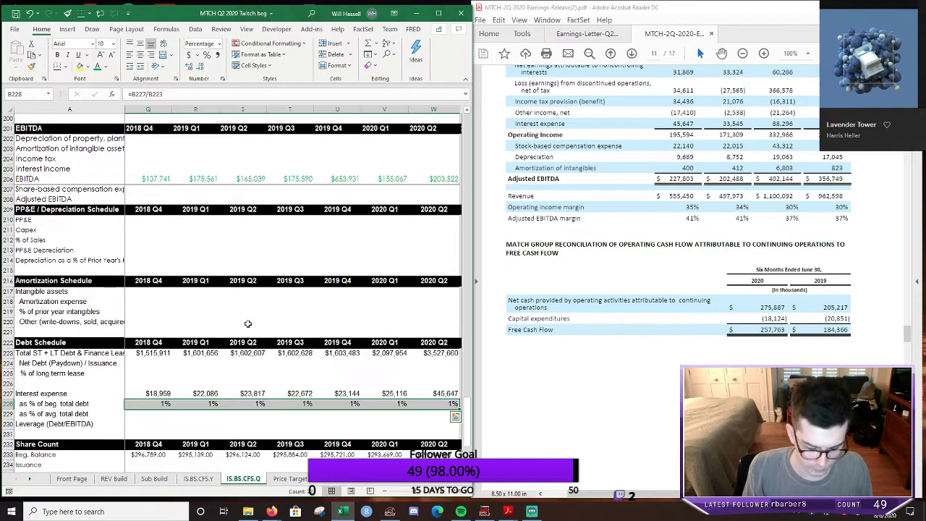
{"action": "key", "text": "alt+h"}
{"action": "key", "text": "0"}
- Calculate 2015 Q1 leverage in the Debt Schedule by dividing total debt by EBITDA (=B223/B206)
{"action": "key", "text": "Down"}
{"action": "key", "text": "Down"}
{"action": "key", "text": "Down"}
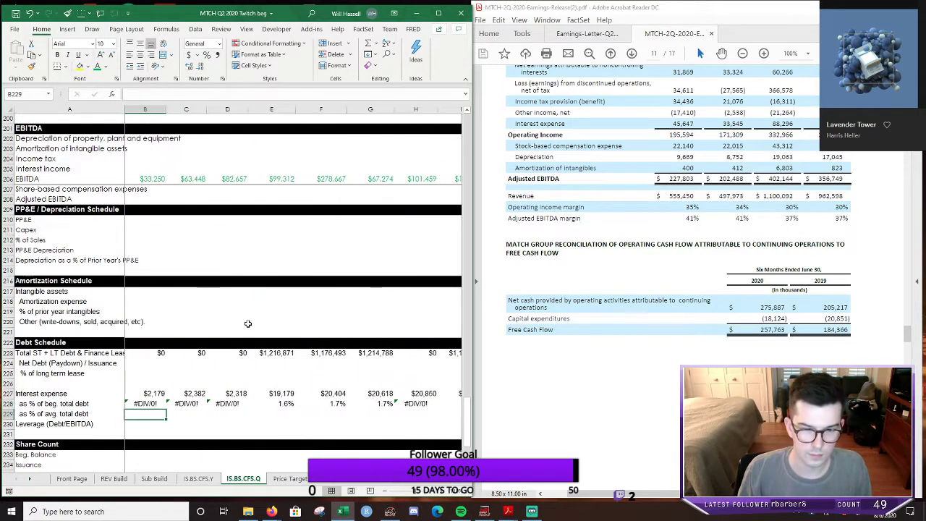
{"action": "key", "text": "Up"}
{"action": "type", "text": "="}
{"action": "key", "text": "Up"}
{"action": "key", "text": "Up"}
{"action": "key", "text": "Up"}
{"action": "key", "text": "Up"}
{"action": "key", "text": "Up"}
{"action": "key", "text": "Up"}
{"action": "key", "text": "Up"}
{"action": "type", "text": "/"}
{"action": "key", "text": "Up"}
{"action": "key", "text": "Up"}
{"action": "key", "text": "Up"}
{"action": "key", "text": "Up"}
{"action": "key", "text": "Up"}
{"action": "key", "text": "Up"}
{"action": "key", "text": "Up"}
{"action": "key", "text": "Up"}
{"action": "key", "text": "Up"}
{"action": "key", "text": "Up"}
{"action": "key", "text": "Up"}
{"action": "key", "text": "Up"}
{"action": "key", "text": "Up"}
{"action": "key", "text": "Up"}
{"action": "key", "text": "Up"}
{"action": "key", "text": "Up"}
{"action": "key", "text": "Up"}
{"action": "key", "text": "Up"}
{"action": "key", "text": "Up"}
{"action": "key", "text": "Up"}
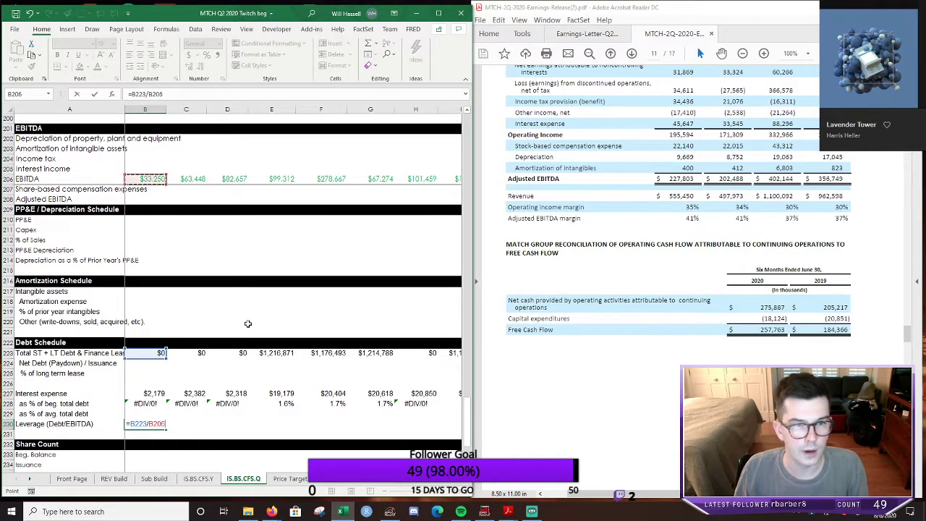
{"action": "key", "text": "ctrl+Return"}
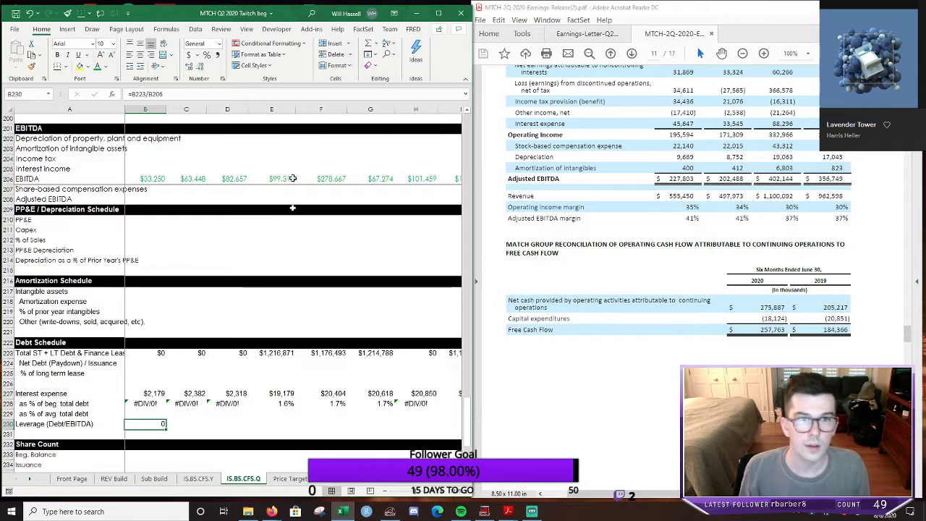
- Apply the custom number format 0.0x to the 2015 Q1 leverage cell
{"action": "left_click", "coordinate": [219, 44]}
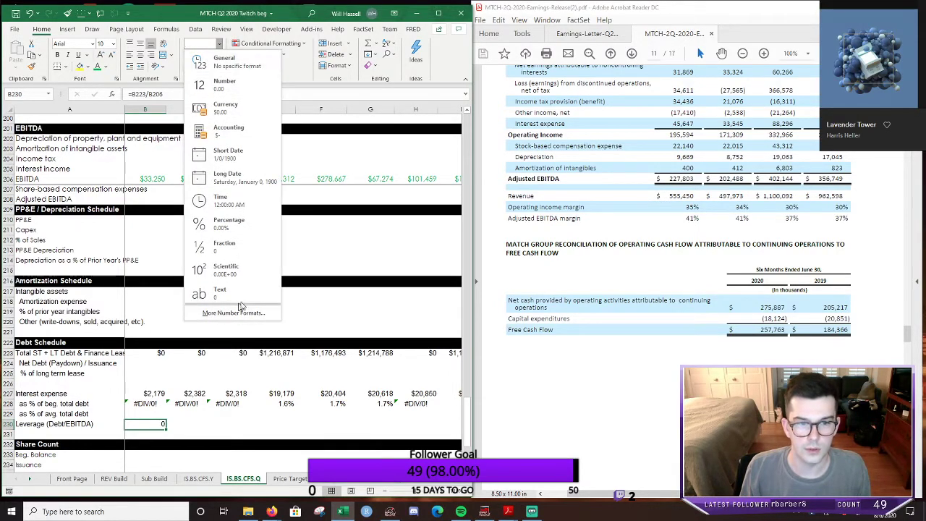
{"action": "left_click", "coordinate": [239, 312]}
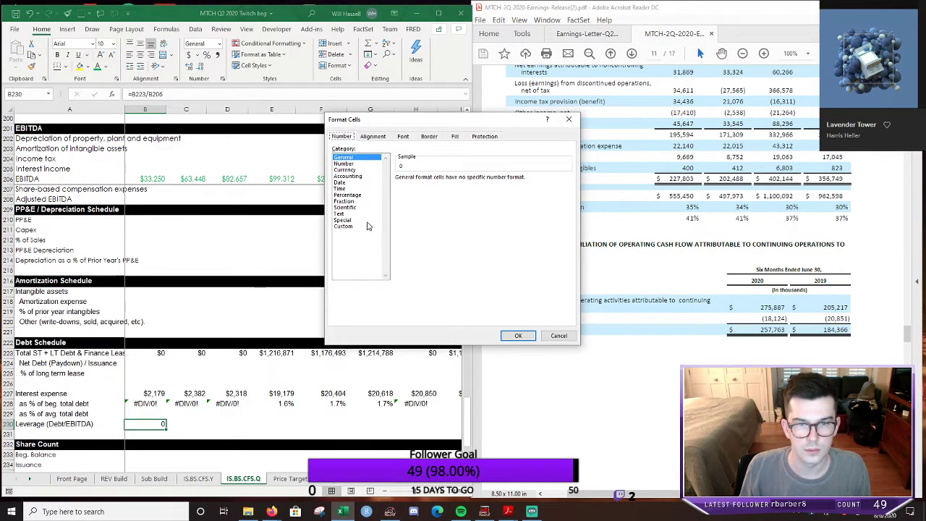
{"action": "left_click", "coordinate": [367, 226]}
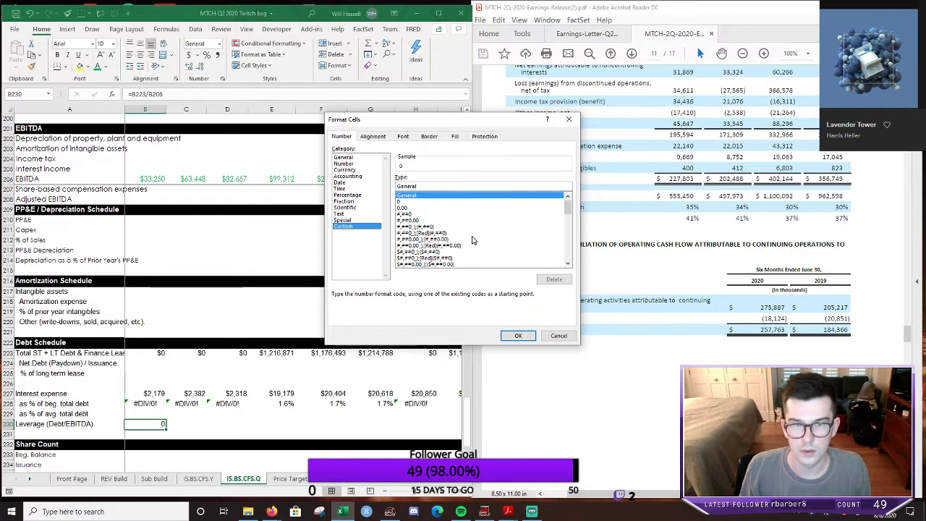
{"action": "left_click_drag", "start_coordinate": [566, 210], "coordinate": [536, 250]}
{"action": "left_click", "coordinate": [463, 246]}
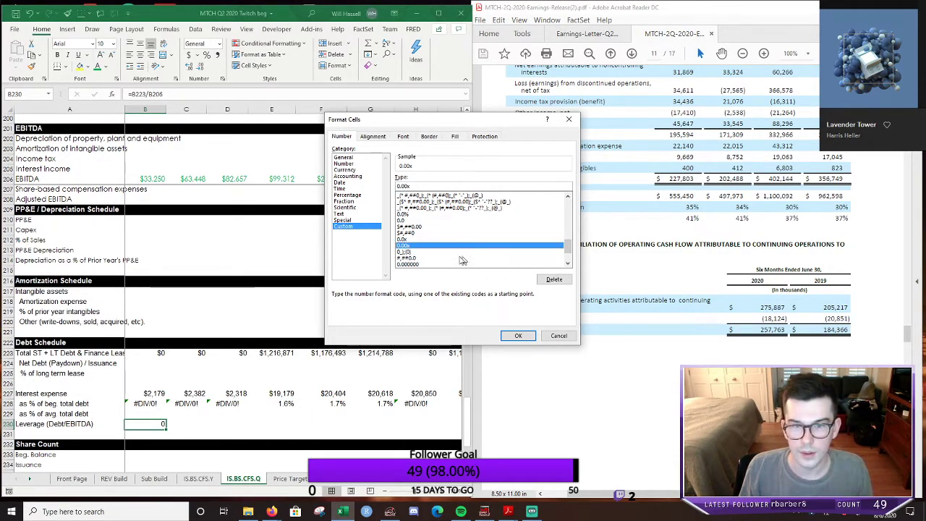
{"action": "left_click", "coordinate": [445, 239]}
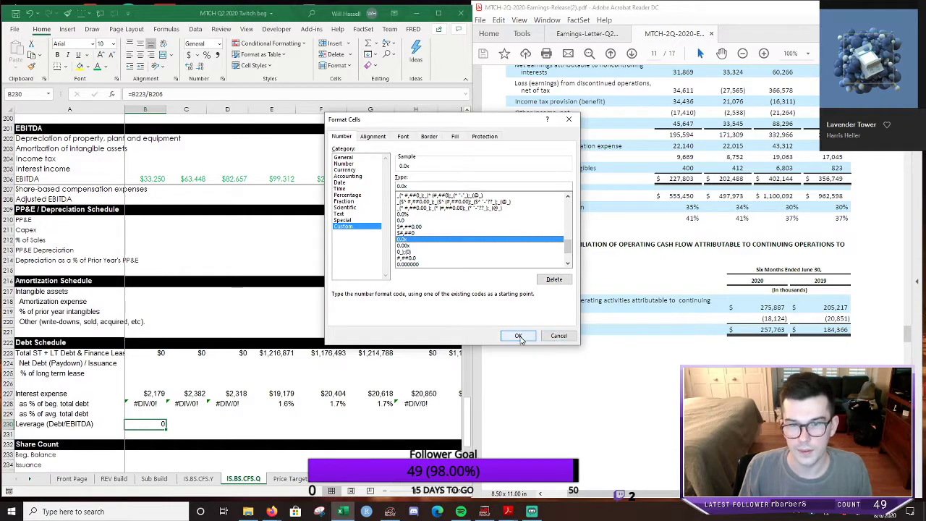
{"action": "left_click", "coordinate": [518, 335]}
- Fill the Debt/EBITDA leverage formula across from 2015 Q1 through 2020 Q2
{"action": "key", "text": "shift+Right"}
{"action": "key", "text": "shift+Right"}
{"action": "key", "text": "shift+Right"}
{"action": "key", "text": "shift+Right"}
{"action": "key", "text": "shift+Right"}
{"action": "key", "text": "shift+Right"}
{"action": "key", "text": "shift+Right"}
{"action": "key", "text": "shift+Right"}
{"action": "key", "text": "shift+Right"}
{"action": "key", "text": "shift+Right"}
{"action": "key", "text": "shift+Right"}
{"action": "key", "text": "shift+Right"}
{"action": "key", "text": "shift+Right"}
{"action": "key", "text": "shift+Right"}
{"action": "key", "text": "shift+Right"}
{"action": "key", "text": "shift+Right"}
{"action": "key", "text": "shift+Right"}
{"action": "key", "text": "shift+Right"}
{"action": "key", "text": "shift+Right"}
{"action": "key", "text": "shift+Right"}
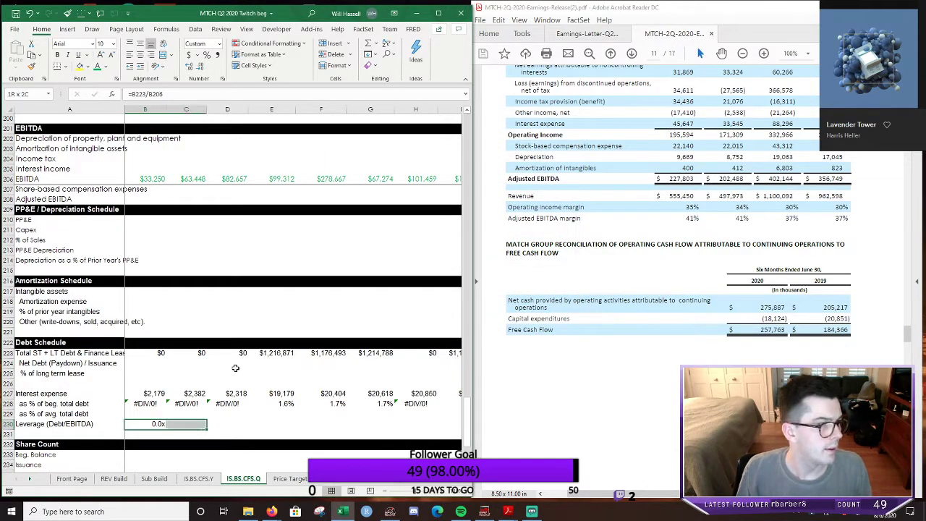
{"action": "key", "text": "shift+Left"}
{"action": "key", "text": "shift+Left"}
{"action": "key", "text": "shift+Right"}
{"action": "key", "text": "shift+Left"}
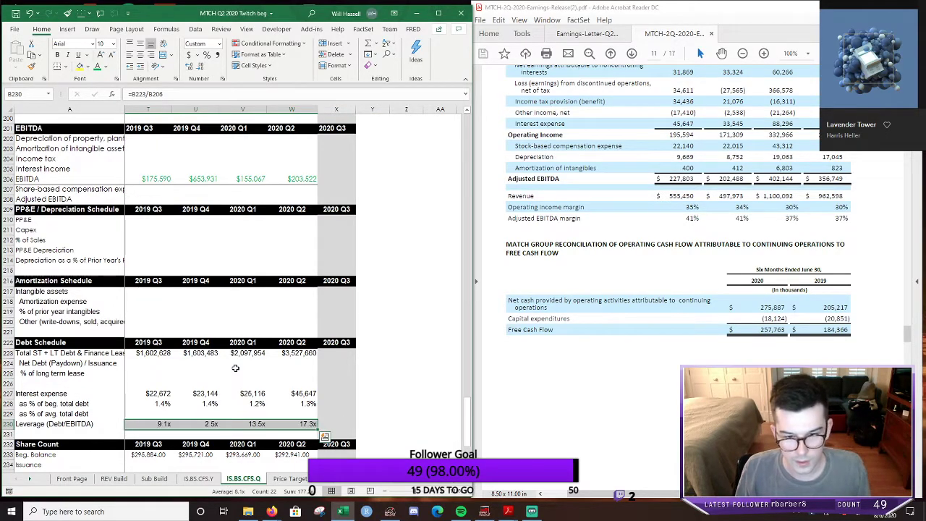
- Check the 2020 Q2 leverage formula's references and the source formulas of 2020 Q2 total debt and interest expense
{"action": "key", "text": "Right"}
{"action": "key", "text": "Left"}
{"action": "key", "text": "Right"}
{"action": "key", "text": "ctrl+Right"}
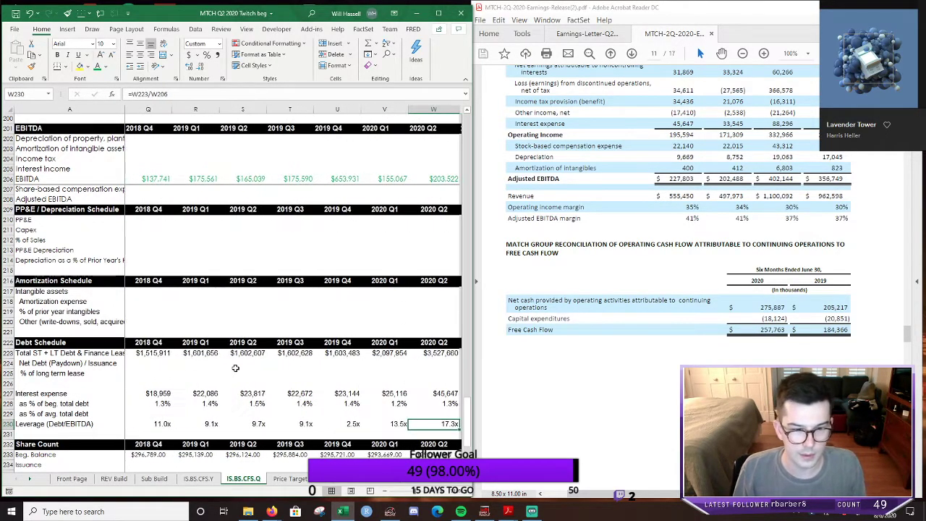
{"action": "key", "text": "Right"}
{"action": "key", "text": "Left"}
{"action": "key", "text": "F2"}
{"action": "key", "text": "Escape"}
{"action": "key", "text": "Up"}
{"action": "key", "text": "Up"}
{"action": "key", "text": "Up"}
{"action": "key", "text": "Up"}
{"action": "key", "text": "Up"}
{"action": "key", "text": "Up"}
{"action": "key", "text": "Up"}
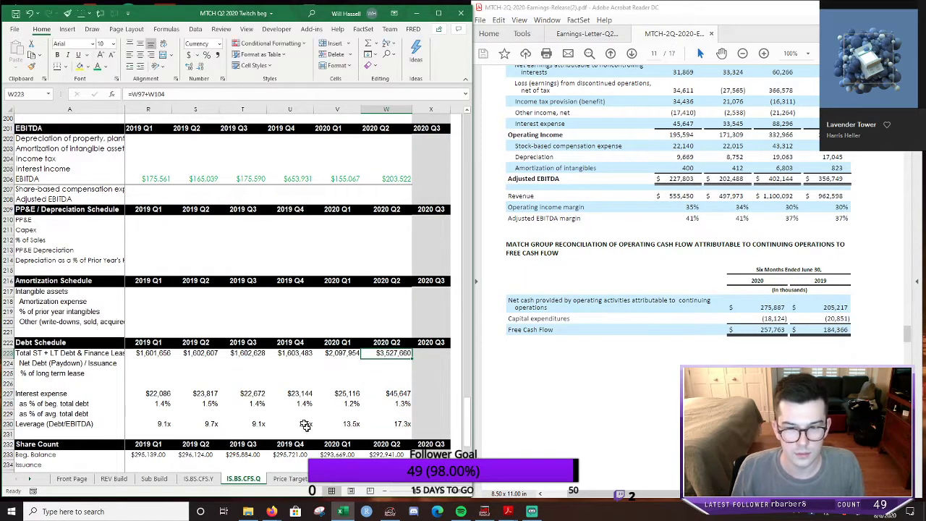
{"action": "left_click", "coordinate": [392, 387]}
{"action": "left_click", "coordinate": [392, 391]}
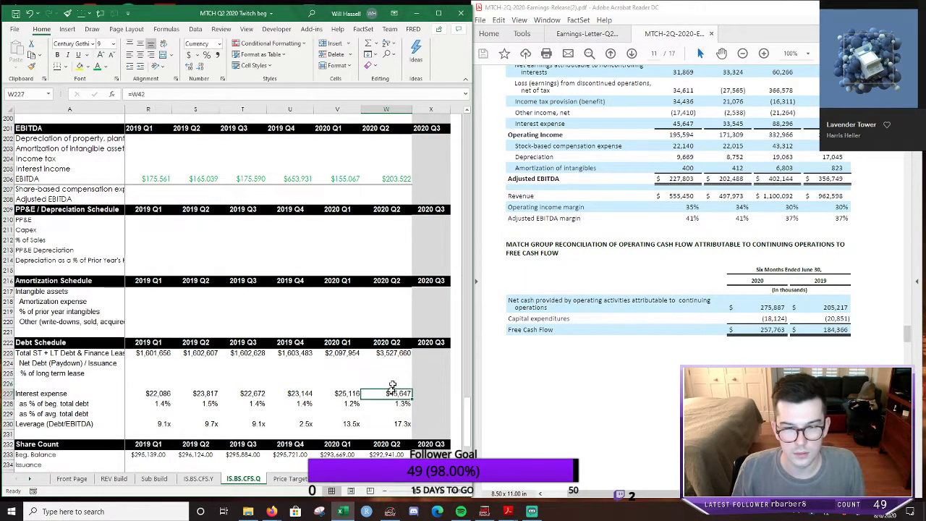
{"action": "key", "text": "F2"}
{"action": "scroll", "coordinate": [401, 392], "scroll_direction": "up", "scroll_amount": 7}
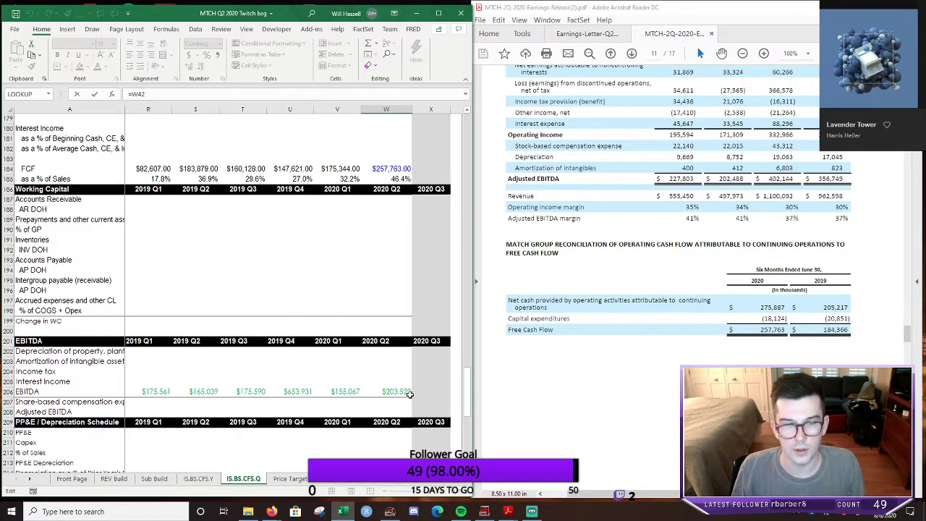
{"action": "scroll", "coordinate": [409, 394], "scroll_direction": "down", "scroll_amount": 6}
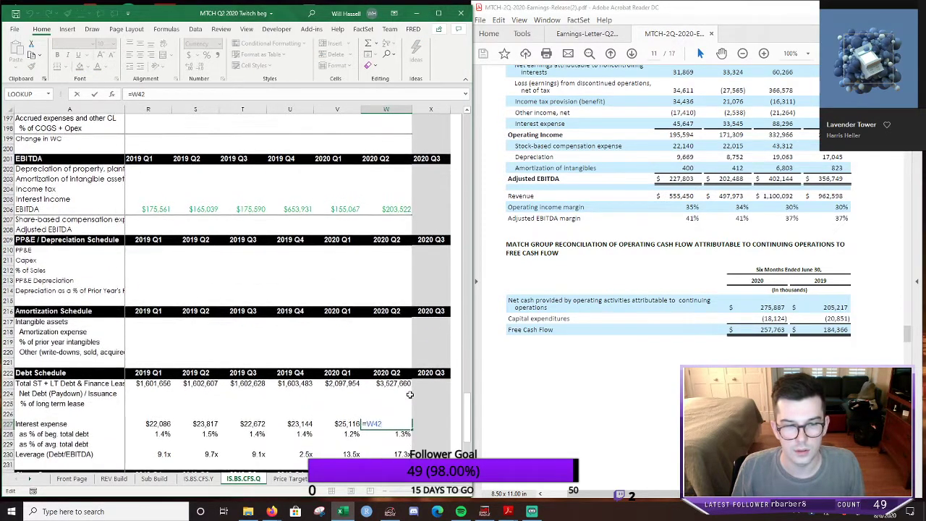
{"action": "key", "text": "Return"}
{"action": "key", "text": "Down"}
{"action": "key", "text": "Down"}
{"action": "key", "text": "F2"}
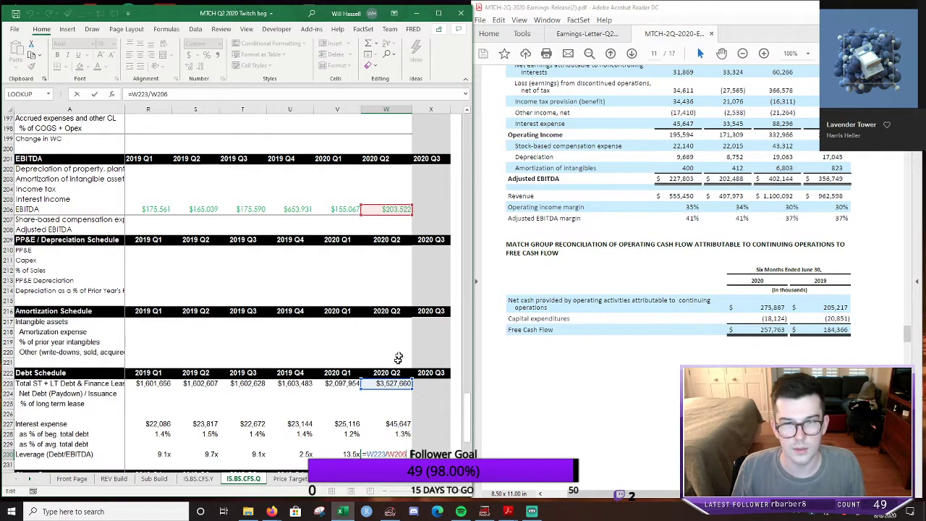
{"action": "key", "text": "ctrl+Return"}
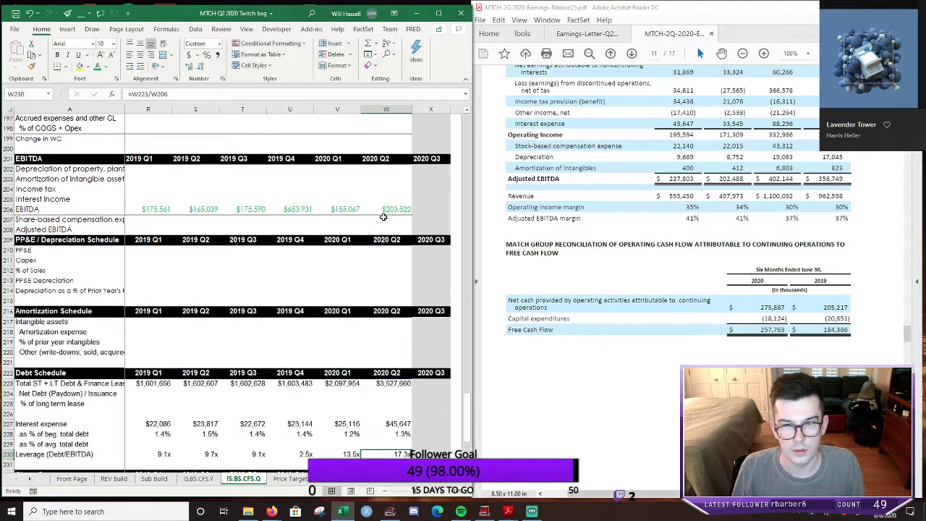
- Inspect the 2019 Q4 total debt and EBITDA formulas and compare them with the 2020 Q2 EBITDA formula
{"action": "key", "text": "Left"}
{"action": "key", "text": "Left"}
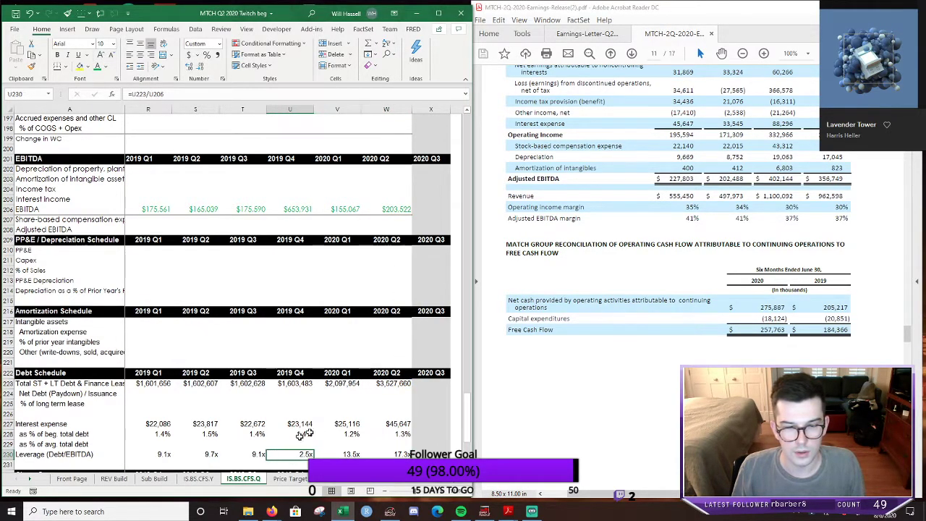
{"action": "left_click", "coordinate": [303, 383]}
{"action": "key", "text": "F2"}
{"action": "key", "text": "Escape"}
{"action": "left_click", "coordinate": [300, 212]}
{"action": "key", "text": "F2"}
{"action": "key", "text": "Escape"}
{"action": "left_click", "coordinate": [386, 211]}
{"action": "key", "text": "F2"}
{"action": "key", "text": "Escape"}
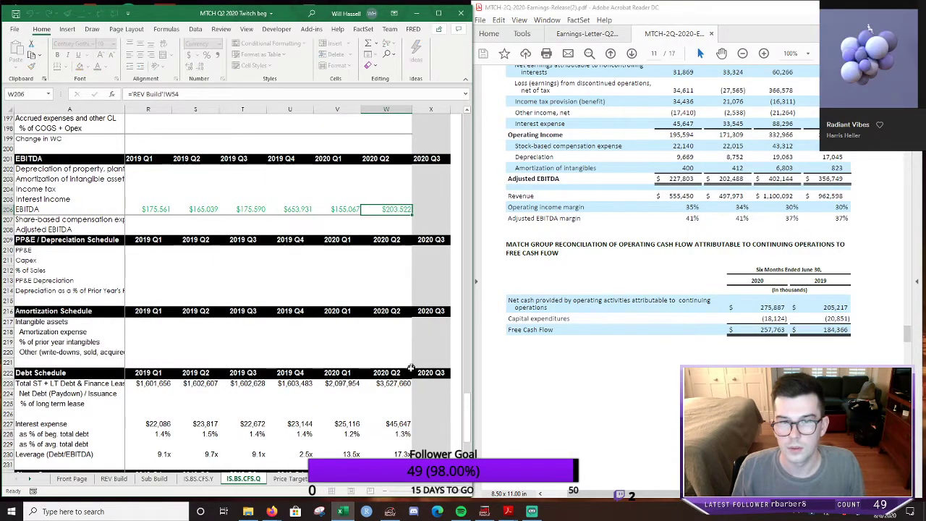
- Recheck the 2020 Q2 interest expense, total debt and leverage formulas in the Debt Schedule
{"action": "key", "text": "Down"}
{"action": "left_click", "coordinate": [393, 423]}
{"action": "key", "text": "F2"}
{"action": "key", "text": "Escape"}
{"action": "left_click", "coordinate": [395, 384]}
{"action": "key", "text": "F2"}
{"action": "key", "text": "Escape"}
{"action": "left_click", "coordinate": [391, 455]}
{"action": "key", "text": "F2"}
{"action": "key", "text": "Escape"}
{"action": "scroll", "coordinate": [351, 434], "scroll_direction": "down", "scroll_amount": 3}
{"action": "scroll", "coordinate": [351, 434], "scroll_direction": "down", "scroll_amount": 11}
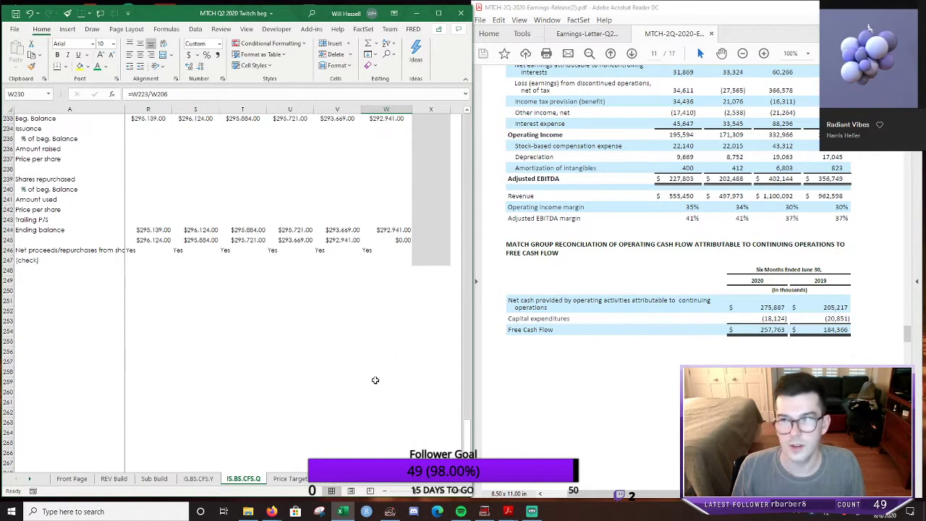
{"action": "scroll", "coordinate": [374, 379], "scroll_direction": "up", "scroll_amount": 5}
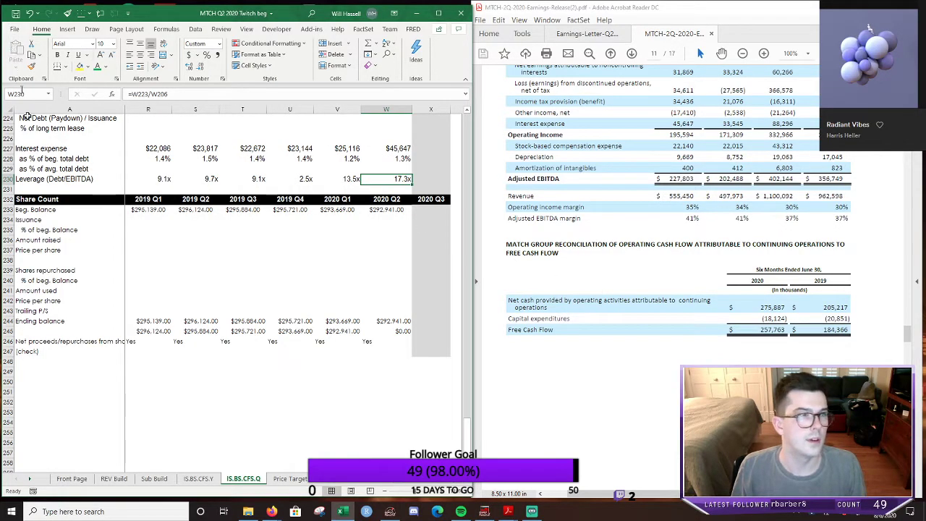
{"action": "scroll", "coordinate": [184, 337], "scroll_direction": "up", "scroll_amount": 3}
{"action": "scroll", "coordinate": [200, 335], "scroll_direction": "up", "scroll_amount": 8}
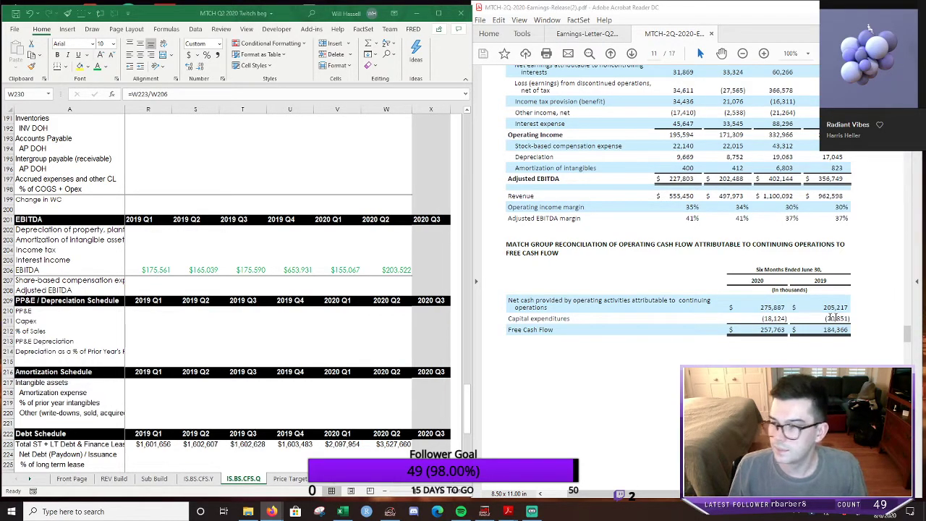
{"action": "scroll", "coordinate": [395, 331], "scroll_direction": "down", "scroll_amount": 11}
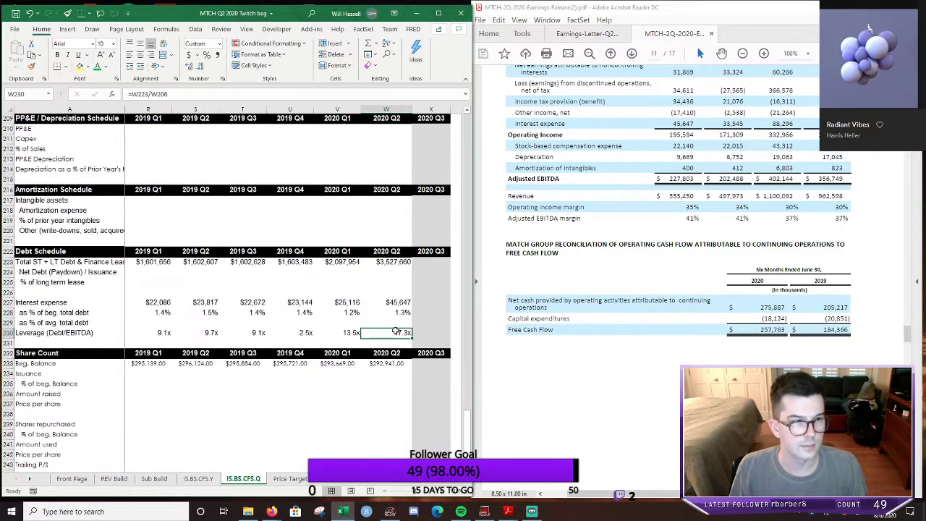
{"action": "left_click_drag", "start_coordinate": [467, 446], "coordinate": [452, 85]}
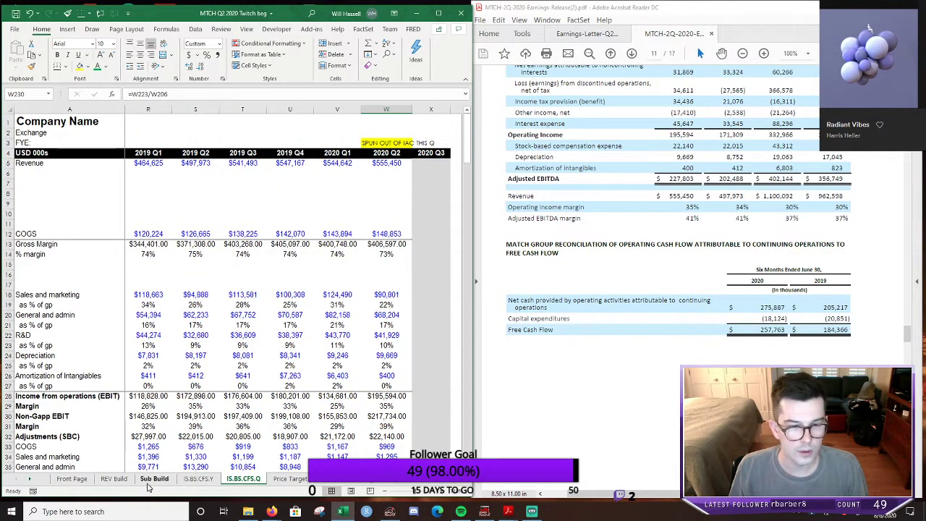
- Maximize the workbook window and inspect the source formulas of market cap, cash and debt on the Wacc sheet
{"action": "left_click", "coordinate": [438, 13]}
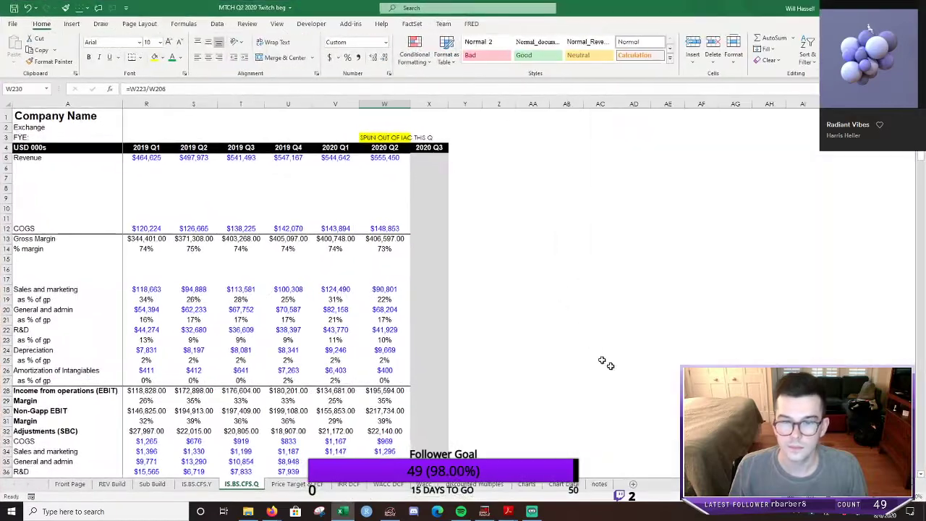
{"action": "scroll", "coordinate": [666, 422], "scroll_direction": "down", "scroll_amount": 4}
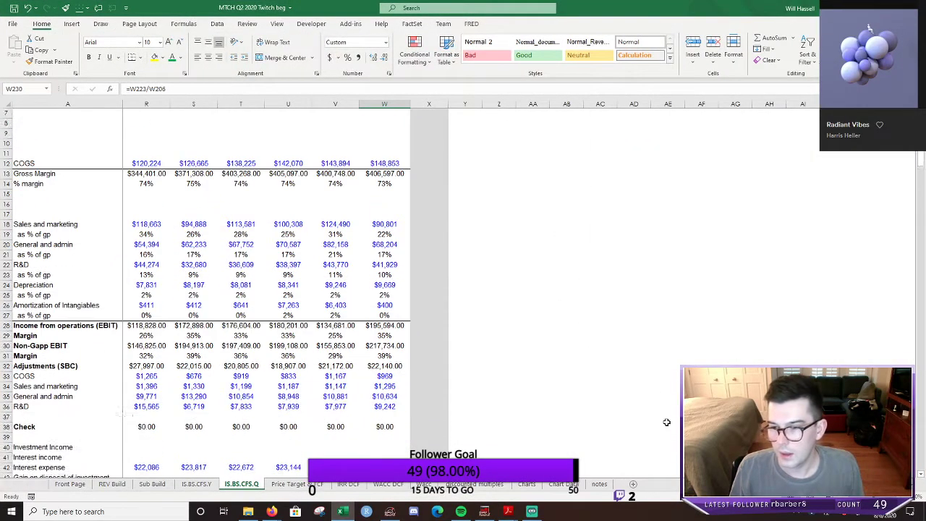
{"action": "left_click", "coordinate": [424, 485]}
{"action": "left_click", "coordinate": [109, 245]}
{"action": "left_click", "coordinate": [113, 237]}
{"action": "double_click", "coordinate": [116, 251]}
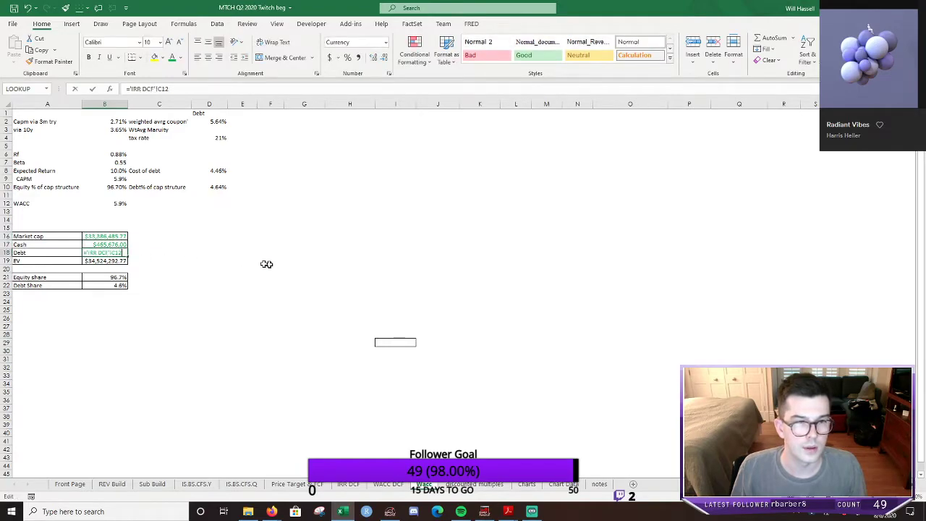
{"action": "left_click", "coordinate": [118, 246]}
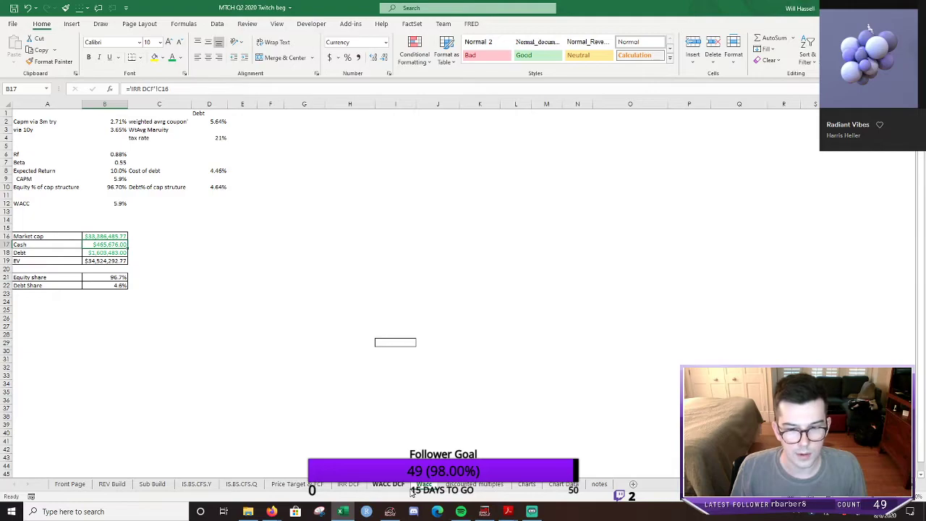
- Set Net Debt on the WACC DCF sheet to the Wacc sheet's Debt minus Cash, and check the diluted shares outstanding link
{"action": "left_click", "coordinate": [354, 491]}
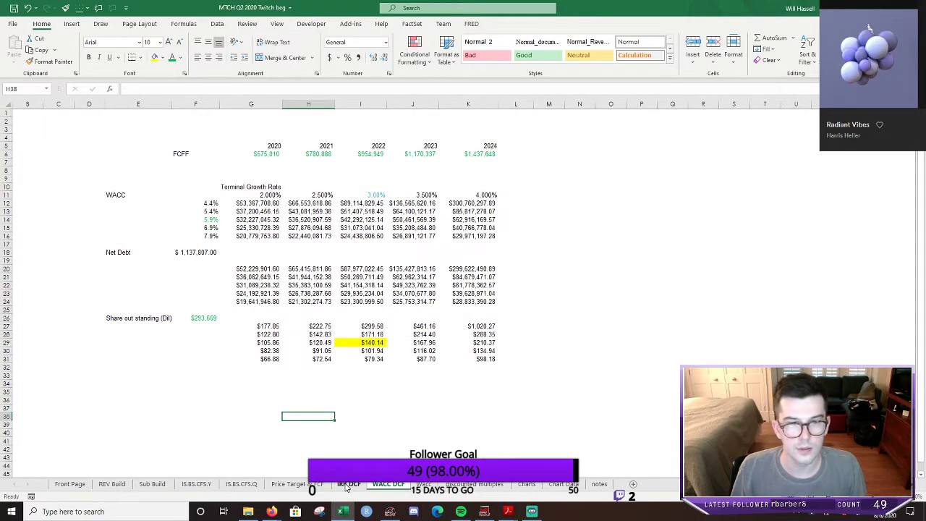
{"action": "left_click", "coordinate": [192, 253]}
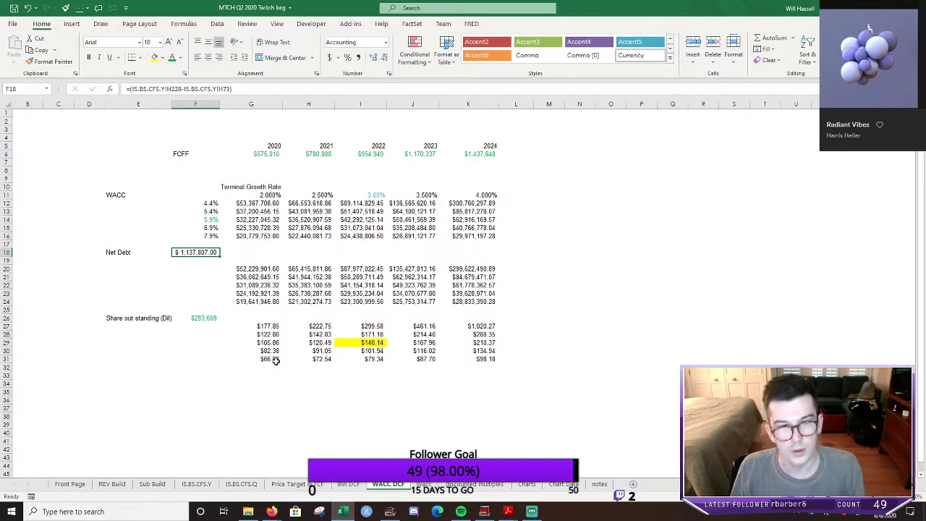
{"action": "type", "text": "="}
{"action": "left_click", "coordinate": [423, 484]}
{"action": "left_click", "coordinate": [109, 253]}
{"action": "type", "text": "-"}
{"action": "left_click", "coordinate": [112, 244]}
{"action": "key", "text": "Return"}
{"action": "left_click", "coordinate": [194, 250]}
{"action": "left_click", "coordinate": [195, 319]}
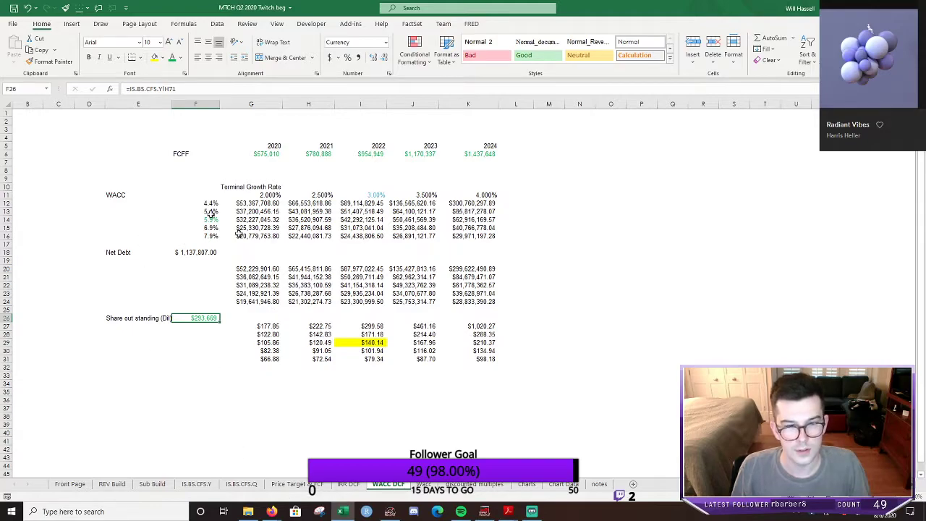
- Link Current Debt on the IRR DCF sheet to the 2020 Q2 Debt cell W104 of the IS.BS.CFS.Q sheet
{"action": "left_click", "coordinate": [348, 484]}
{"action": "left_click", "coordinate": [149, 237]}
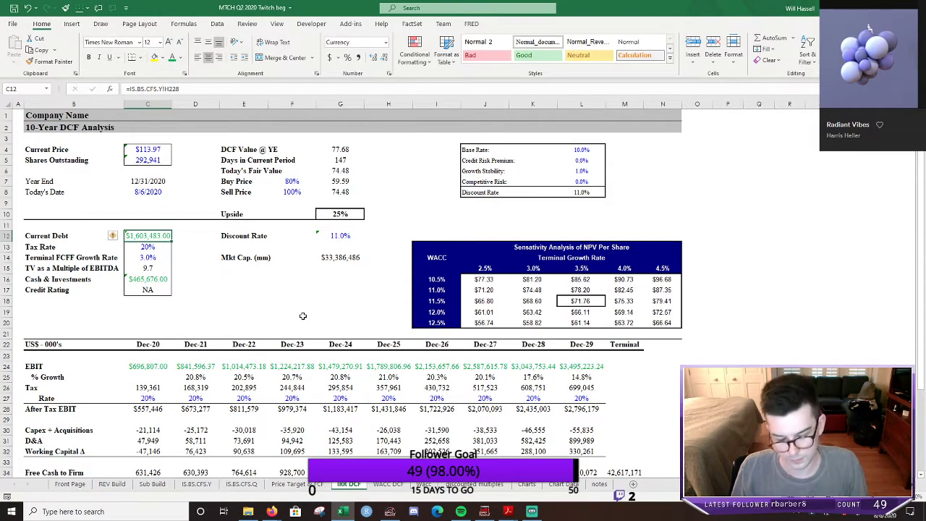
{"action": "type", "text": "="}
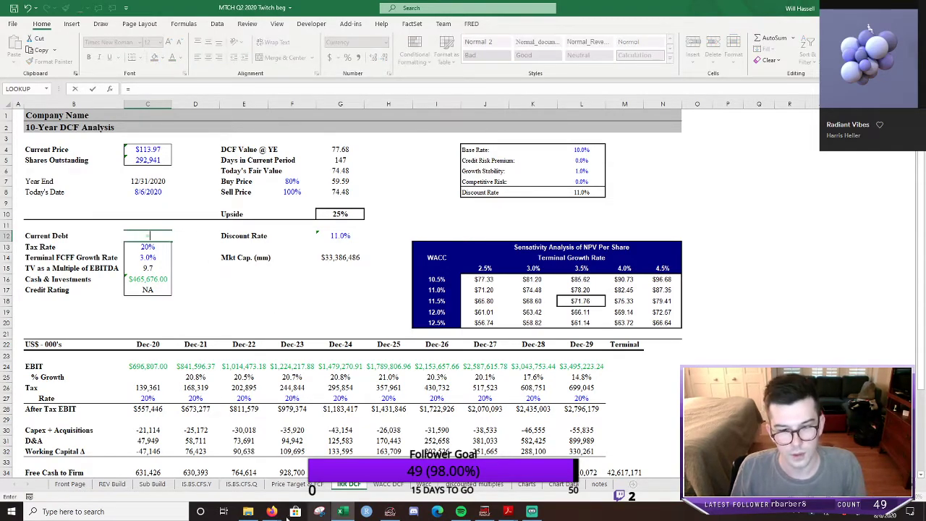
{"action": "left_click", "coordinate": [242, 487]}
{"action": "scroll", "coordinate": [354, 347], "scroll_direction": "down", "scroll_amount": 10}
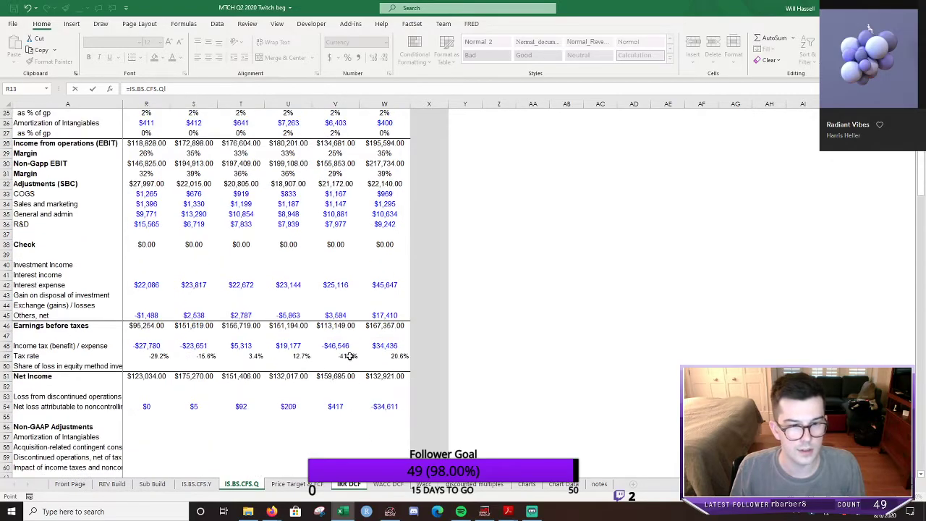
{"action": "scroll", "coordinate": [380, 387], "scroll_direction": "down", "scroll_amount": 2}
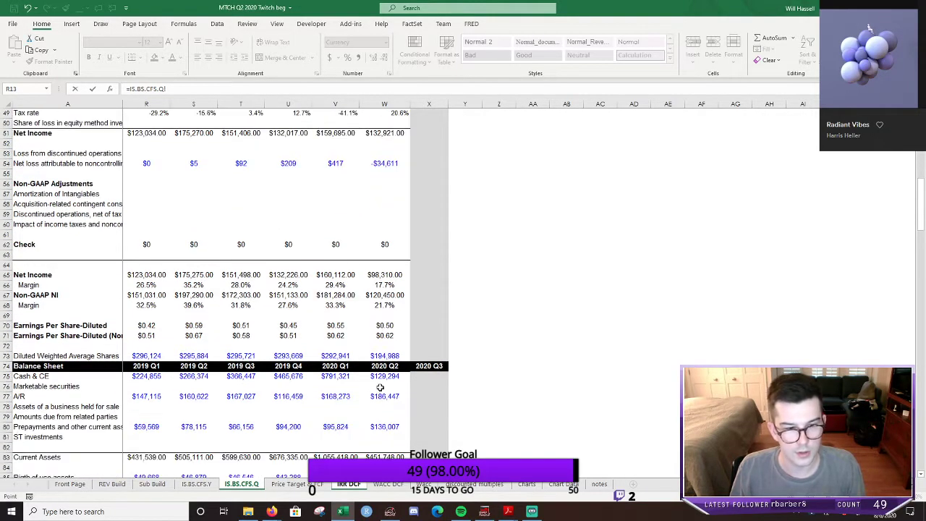
{"action": "scroll", "coordinate": [382, 388], "scroll_direction": "down", "scroll_amount": 9}
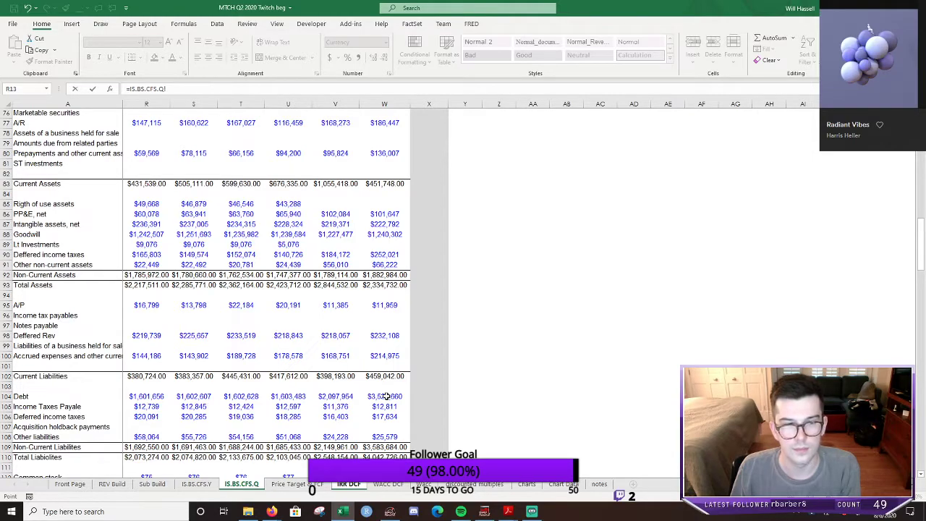
{"action": "left_click", "coordinate": [387, 397]}
{"action": "key", "text": "ctrl+c"}
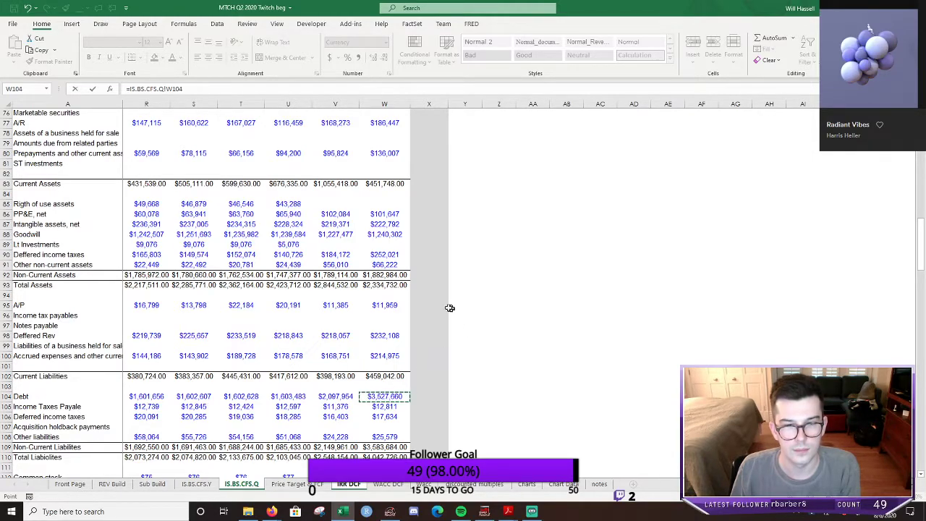
{"action": "key", "text": "Return"}
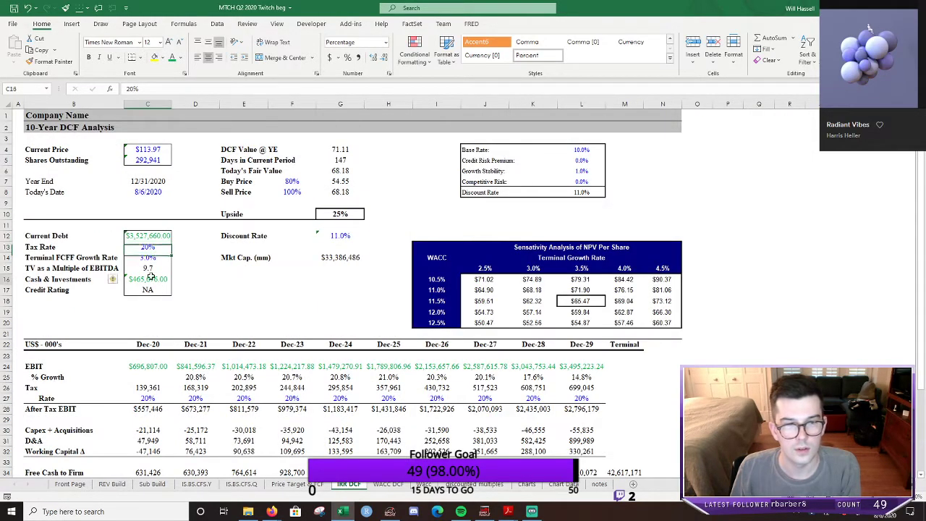
- Link Cash & Investments on the IRR DCF sheet to the 2020 Q2 Cash & CE value on IS.BS.CFS.Q
{"action": "left_click", "coordinate": [149, 278]}
{"action": "type", "text": "="}
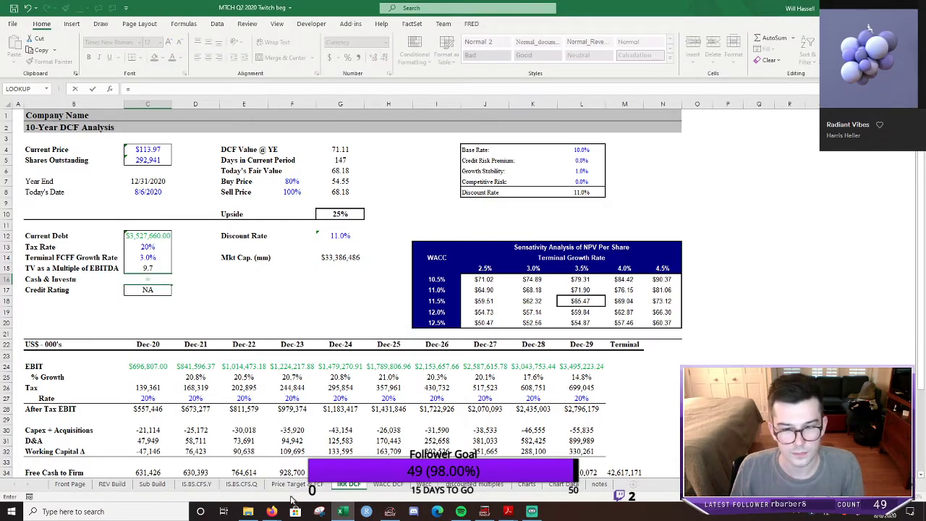
{"action": "left_click", "coordinate": [241, 483]}
{"action": "scroll", "coordinate": [397, 238], "scroll_direction": "up", "scroll_amount": 7}
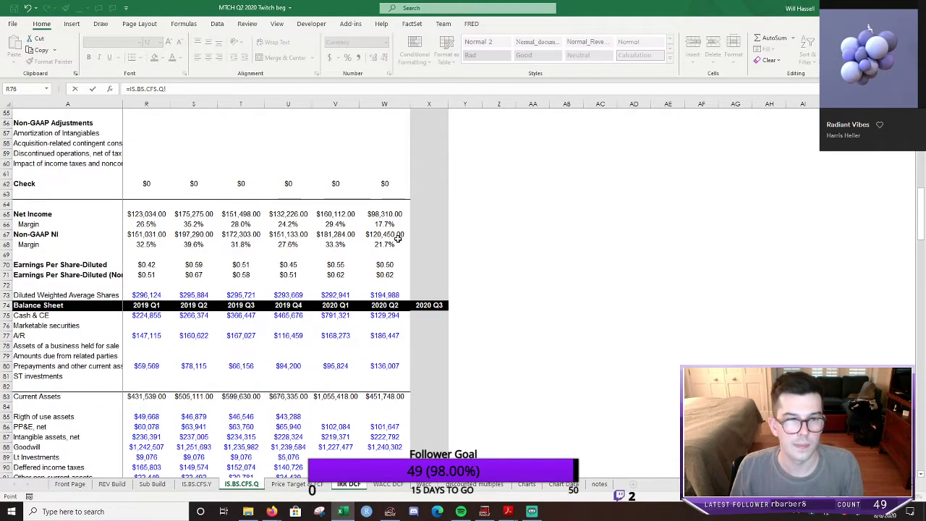
{"action": "left_click", "coordinate": [384, 316]}
{"action": "key", "text": "Return"}
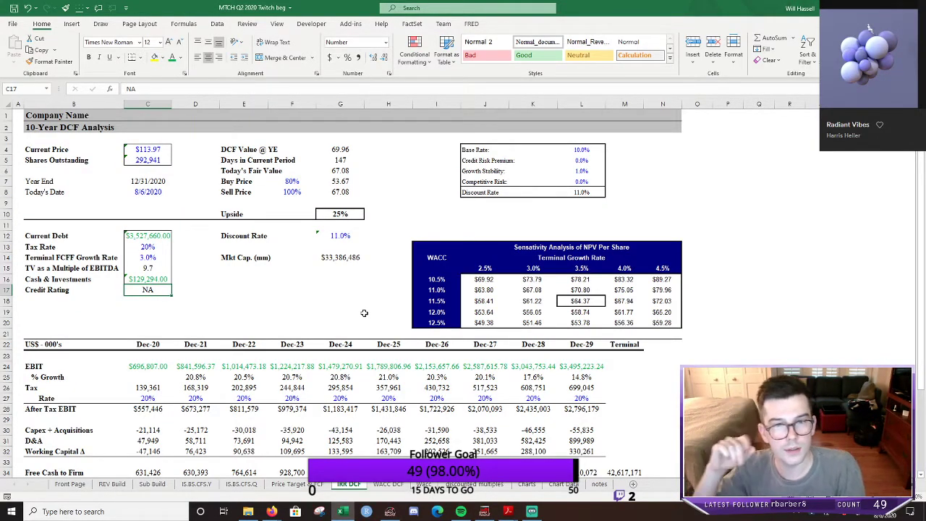
- Set Growth Stability in the IRR DCF discount rate build-up to 0% and review the free cash flow projections
{"action": "left_click", "coordinate": [587, 170]}
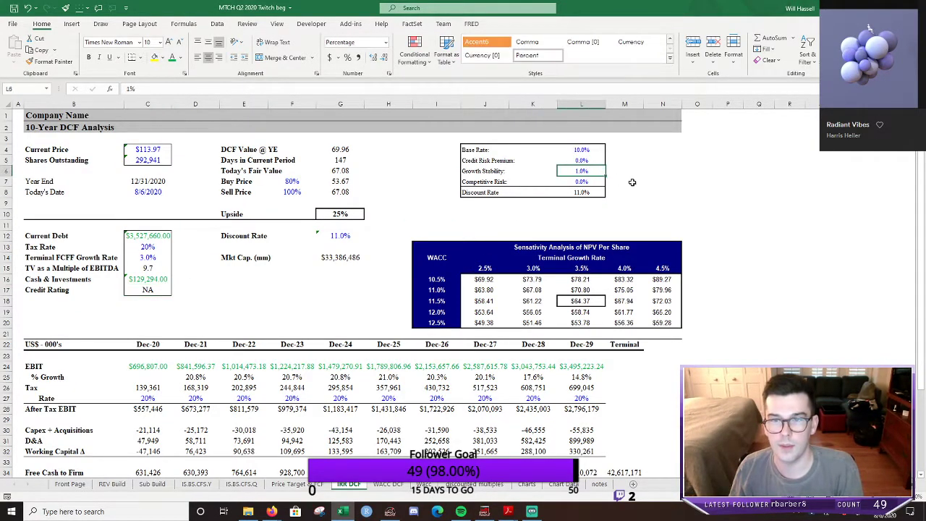
{"action": "type", "text": "0"}
{"action": "key", "text": "Return"}
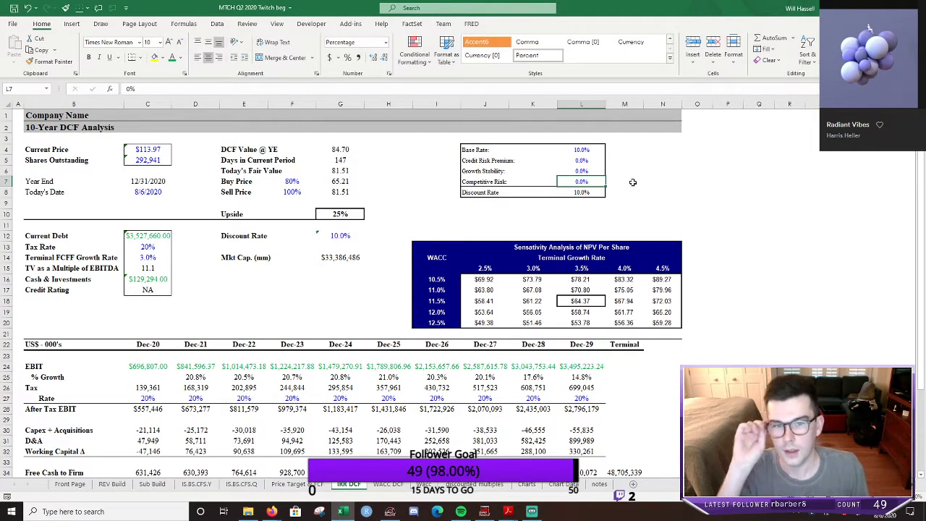
{"action": "left_click", "coordinate": [324, 299]}
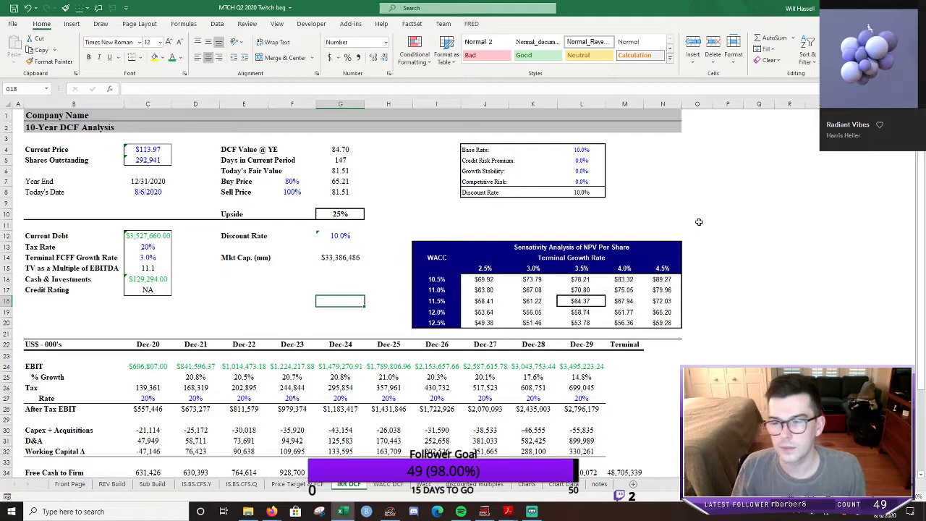
{"action": "scroll", "coordinate": [699, 222], "scroll_direction": "down", "scroll_amount": 1}
{"action": "scroll", "coordinate": [549, 286], "scroll_direction": "down", "scroll_amount": 5}
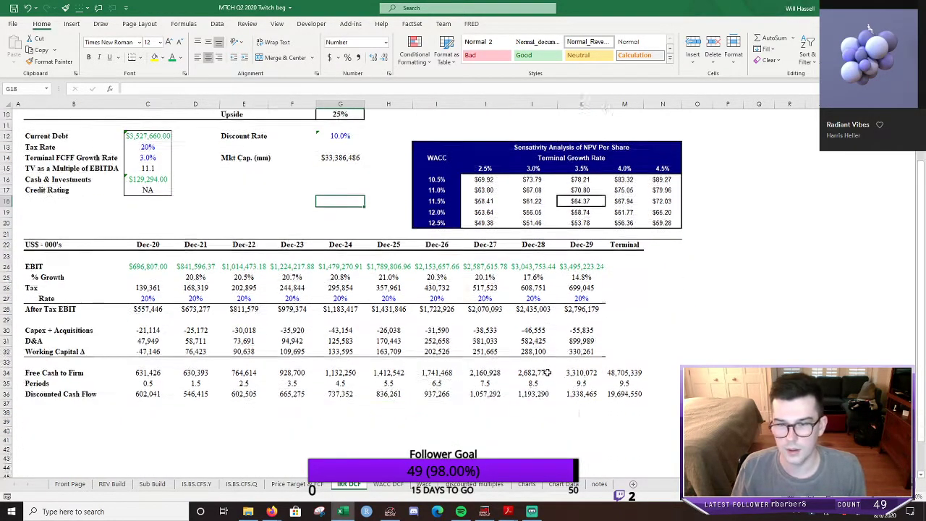
{"action": "scroll", "coordinate": [279, 304], "scroll_direction": "up", "scroll_amount": 6}
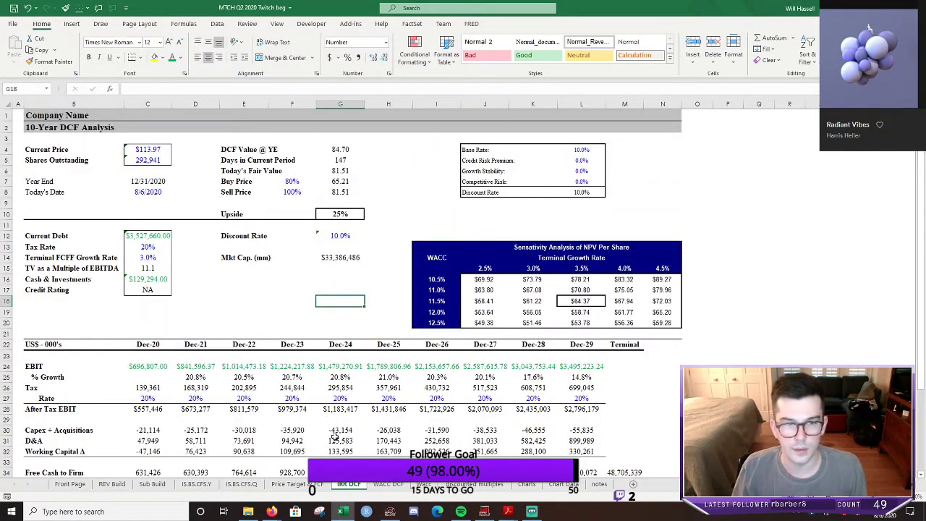
{"action": "scroll", "coordinate": [417, 366], "scroll_direction": "down", "scroll_amount": 3}
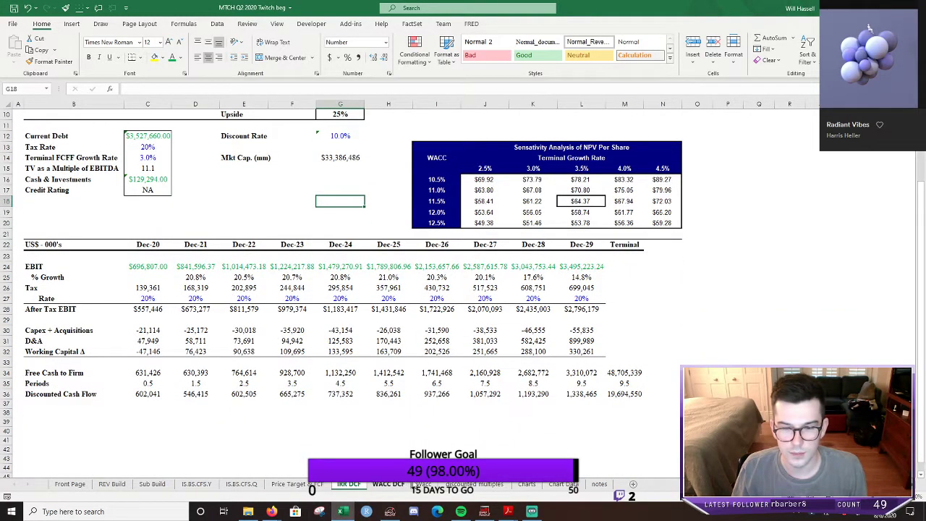
- Inspect the market cap, EV, equity share and debt share formulas on the Wacc sheet
{"action": "left_click", "coordinate": [420, 484]}
{"action": "left_click", "coordinate": [174, 268]}
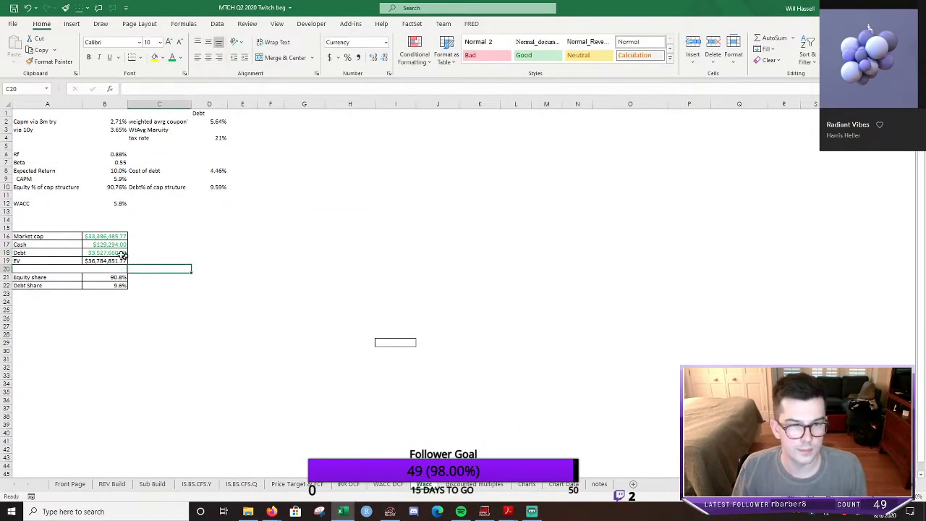
{"action": "left_click", "coordinate": [95, 237]}
{"action": "double_click", "coordinate": [115, 261]}
{"action": "left_click", "coordinate": [171, 277]}
{"action": "left_click", "coordinate": [123, 279]}
{"action": "key", "text": "ctrl+shift+5"}
{"action": "double_click", "coordinate": [117, 287]}
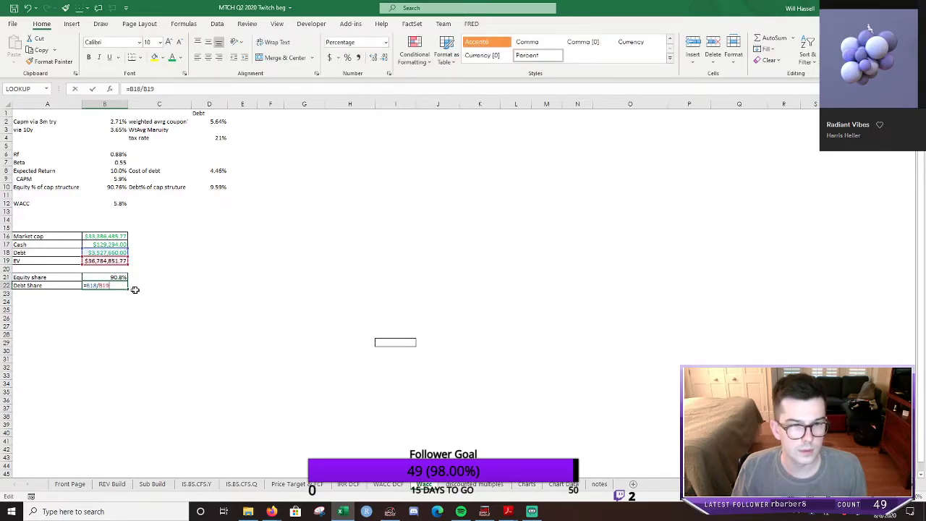
{"action": "key", "text": "Escape"}
{"action": "left_click", "coordinate": [95, 278]}
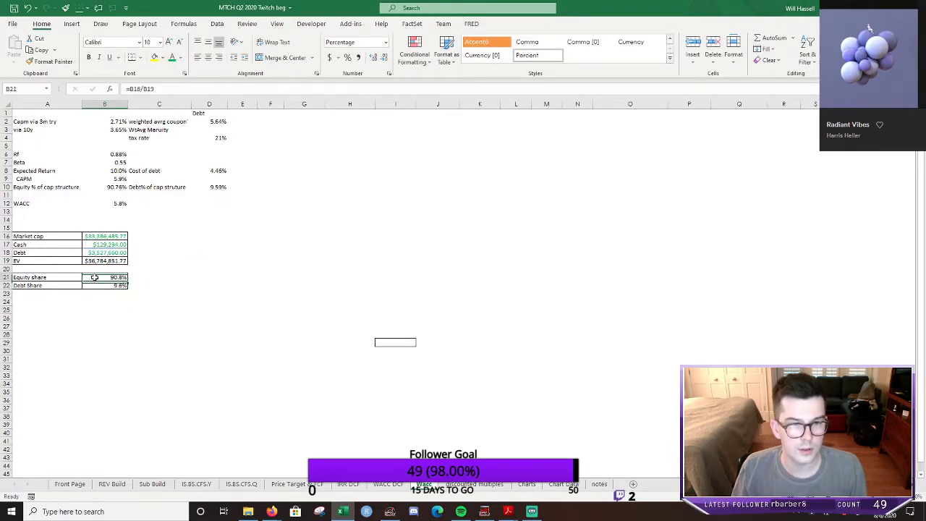
{"action": "left_click", "coordinate": [195, 259]}
- Set the risk-free rate (Rf) on the Wacc sheet to 0.54%
{"action": "left_click", "coordinate": [113, 155]}
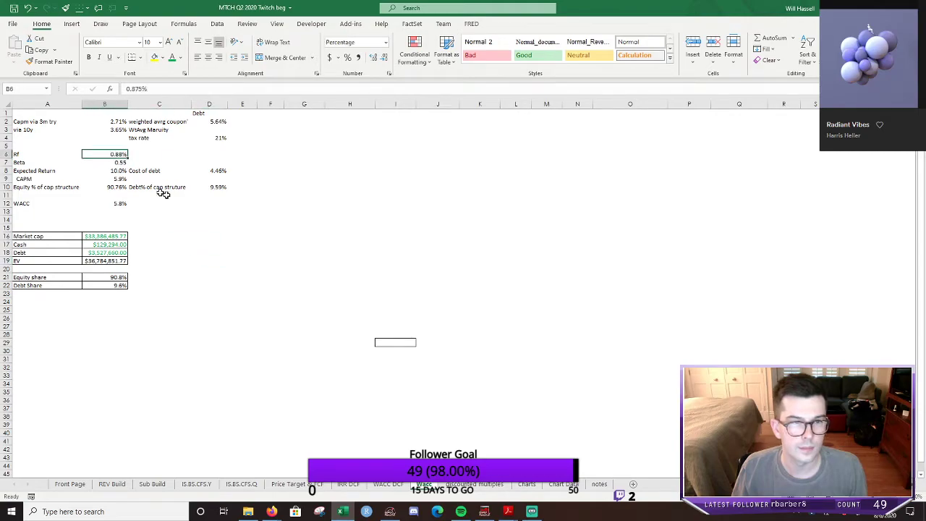
{"action": "left_click", "coordinate": [136, 88]}
{"action": "key", "text": "BackSpace"}
{"action": "key", "text": "BackSpace"}
{"action": "key", "text": "BackSpace"}
{"action": "type", "text": "5"}
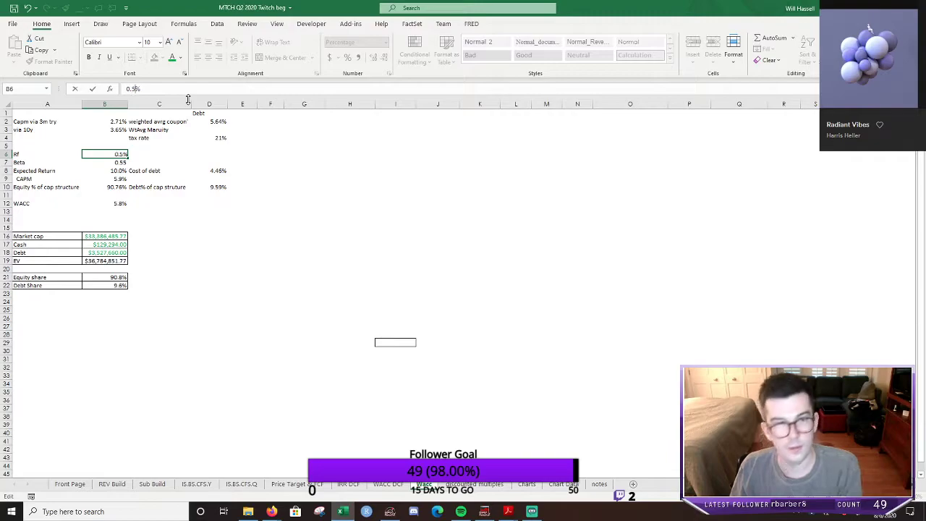
{"action": "type", "text": "4"}
{"action": "key", "text": "Return"}
{"action": "left_click", "coordinate": [246, 236]}
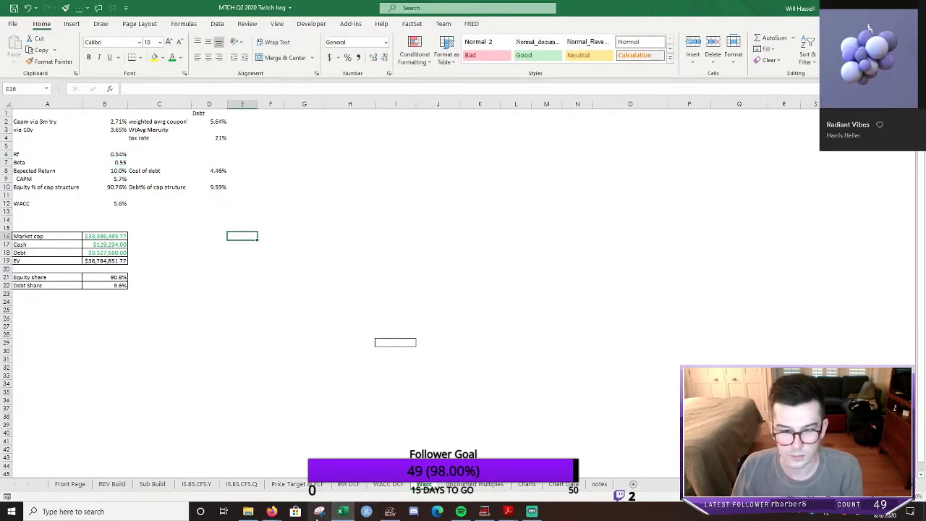
- Switch to Firefox and close the Match Group News & Events window with both of its tabs
{"action": "mouse_move", "coordinate": [282, 513]}
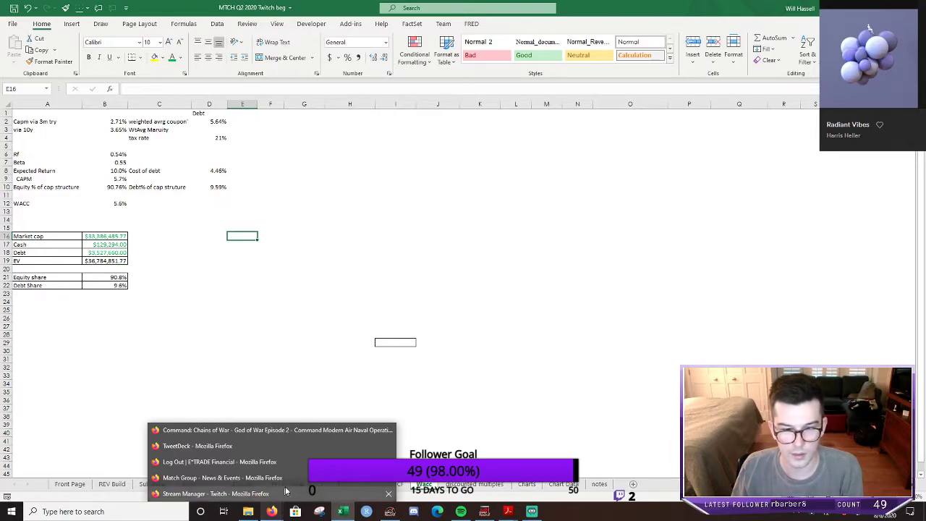
{"action": "left_click", "coordinate": [284, 477]}
{"action": "left_click", "coordinate": [368, 10]}
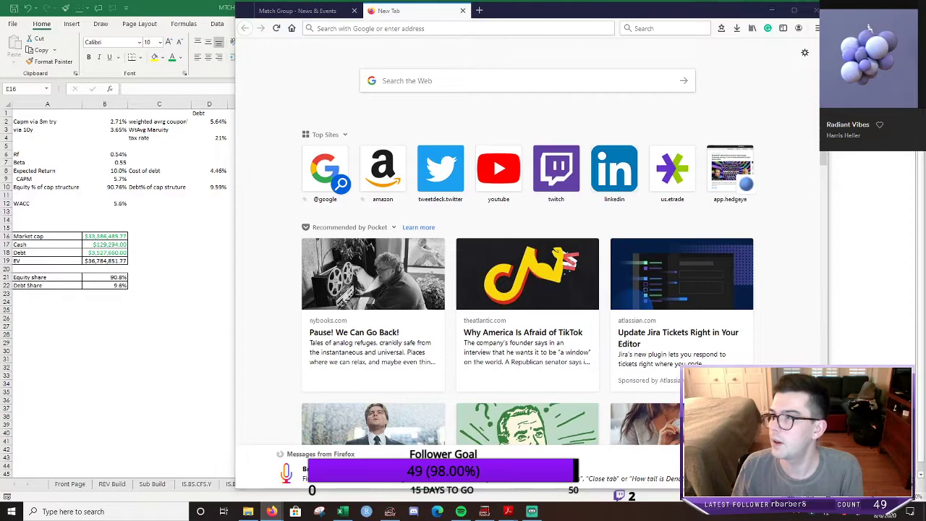
{"action": "left_click_drag", "start_coordinate": [385, 215], "coordinate": [324, 181]}
{"action": "left_click_drag", "start_coordinate": [536, 14], "coordinate": [486, 51]}
{"action": "left_click", "coordinate": [815, 10]}
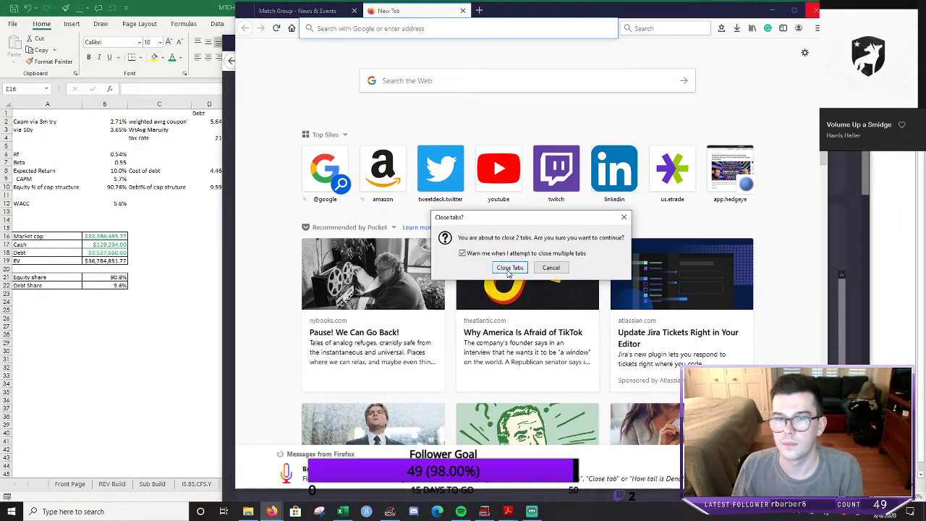
{"action": "left_click", "coordinate": [510, 268]}
- Try to look up the ticker mtch on Atom Finance
{"action": "left_click", "coordinate": [332, 125]}
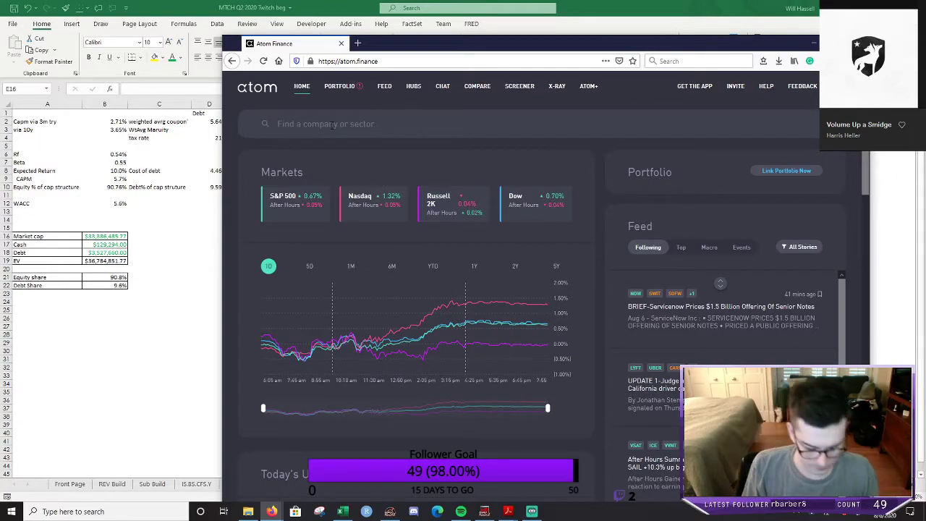
{"action": "type", "text": "mtch"}
{"action": "key", "text": "Return"}
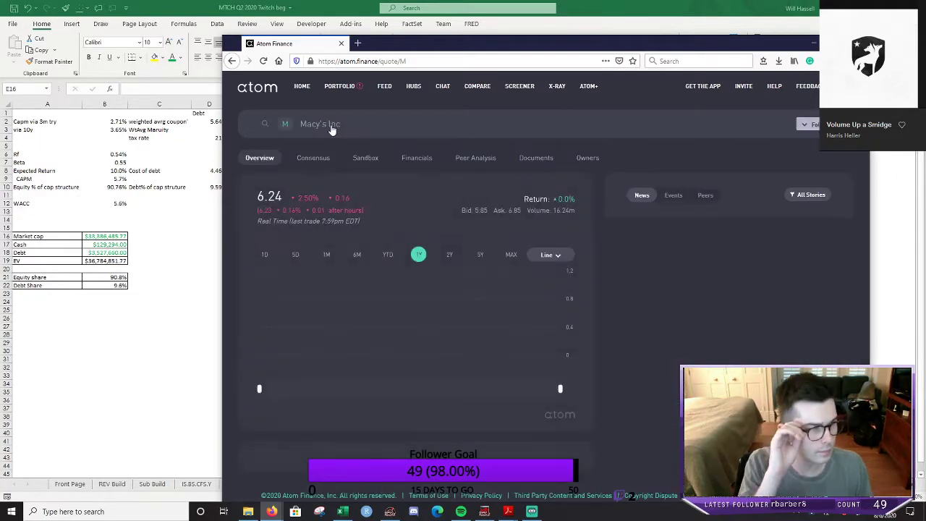
{"action": "left_click_drag", "start_coordinate": [518, 48], "coordinate": [521, 25]}
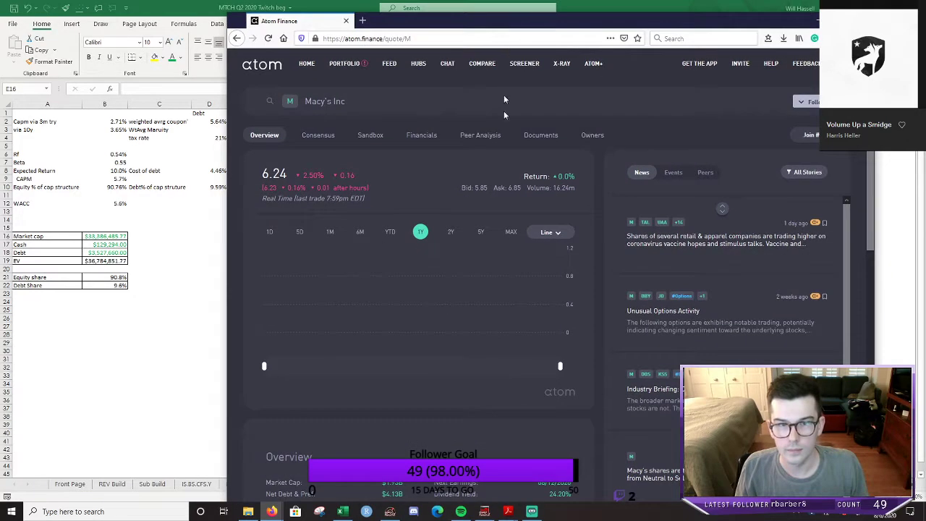
- Search Atom Finance for mtch, open the Match Group Inc quote and check the beta in its Overview
{"action": "left_click", "coordinate": [366, 102]}
{"action": "type", "text": "mtch"}
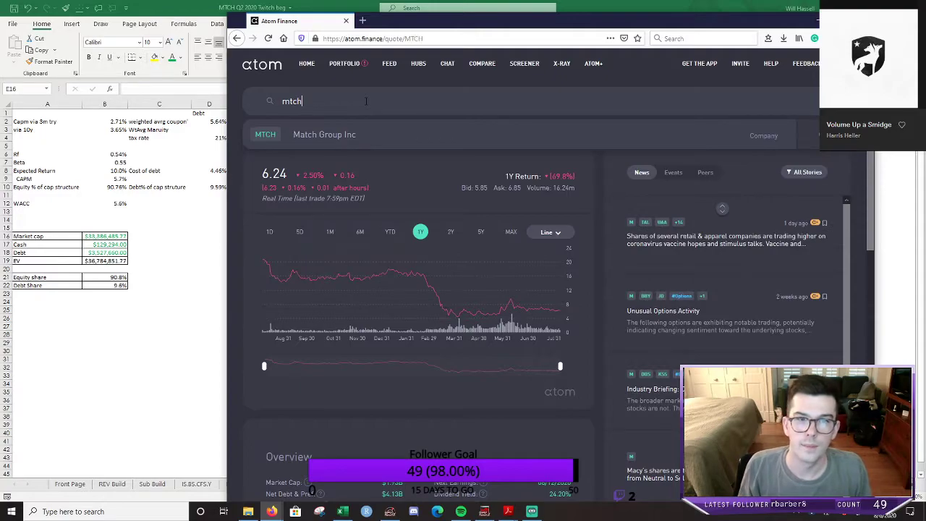
{"action": "left_click", "coordinate": [321, 131]}
{"action": "scroll", "coordinate": [438, 290], "scroll_direction": "down", "scroll_amount": 3}
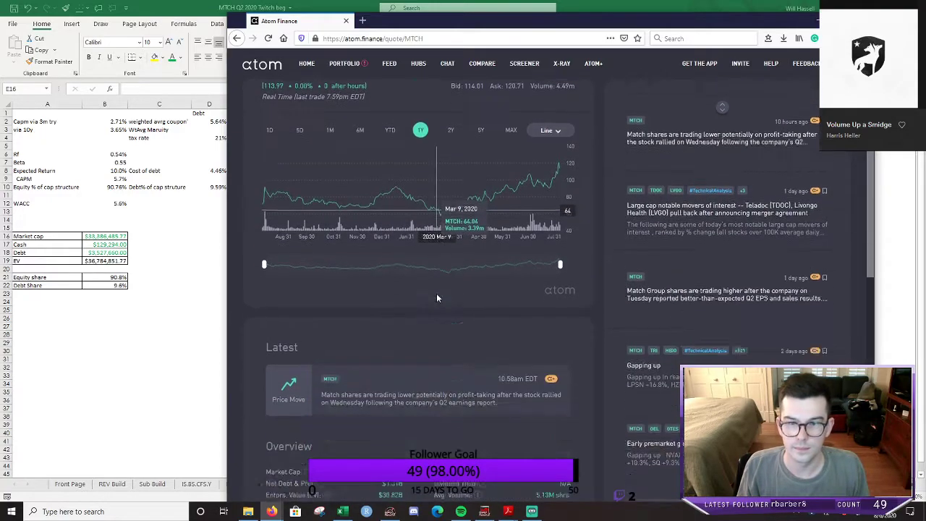
{"action": "scroll", "coordinate": [437, 327], "scroll_direction": "down", "scroll_amount": 1}
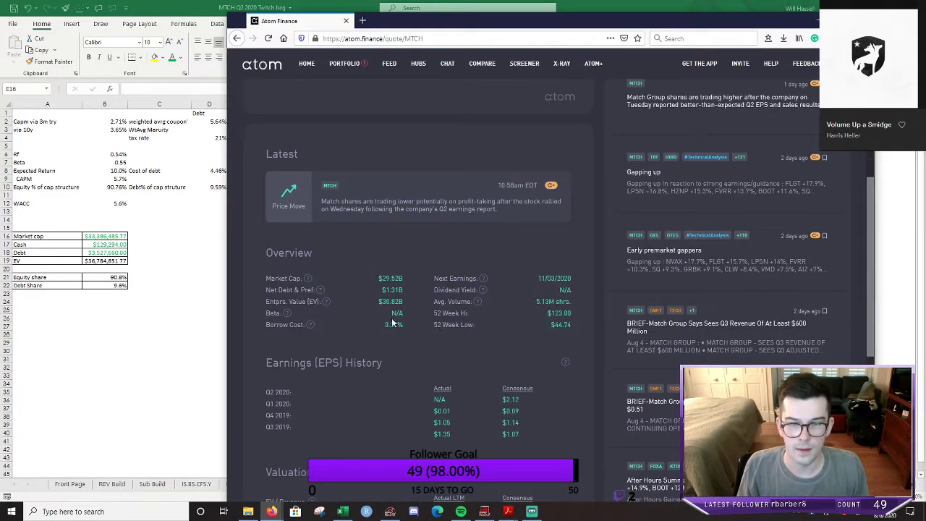
- Look up mtch on CNBC in a new browser tab and check the Match Group beta in the key stats
{"action": "left_click", "coordinate": [362, 21]}
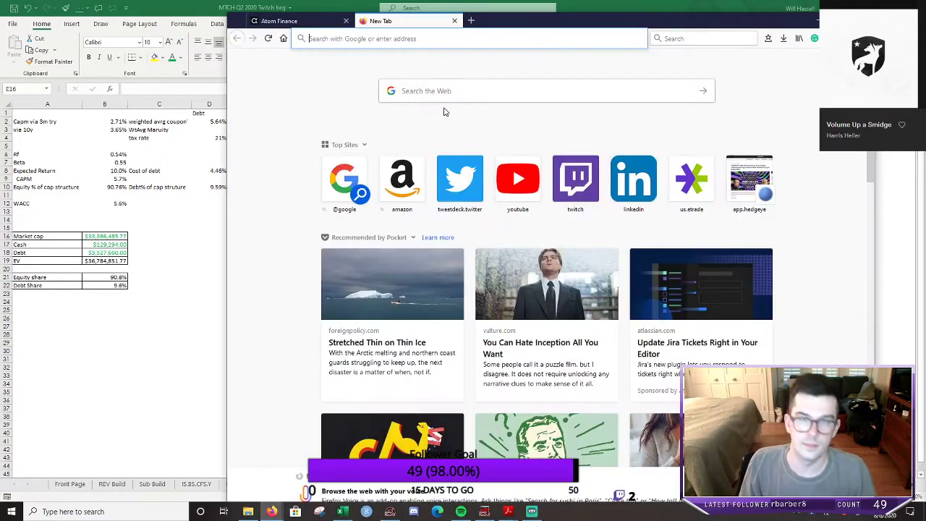
{"action": "type", "text": "cnbc.com/"}
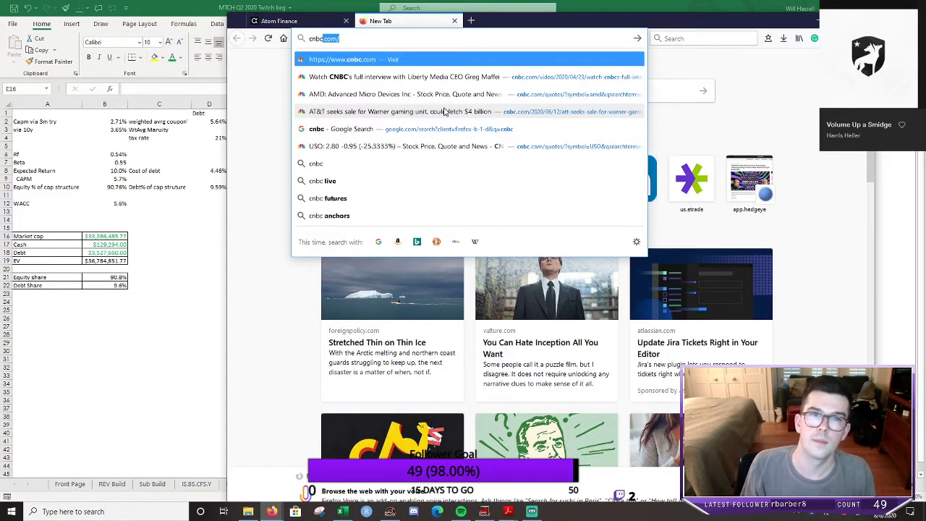
{"action": "left_click", "coordinate": [425, 96]}
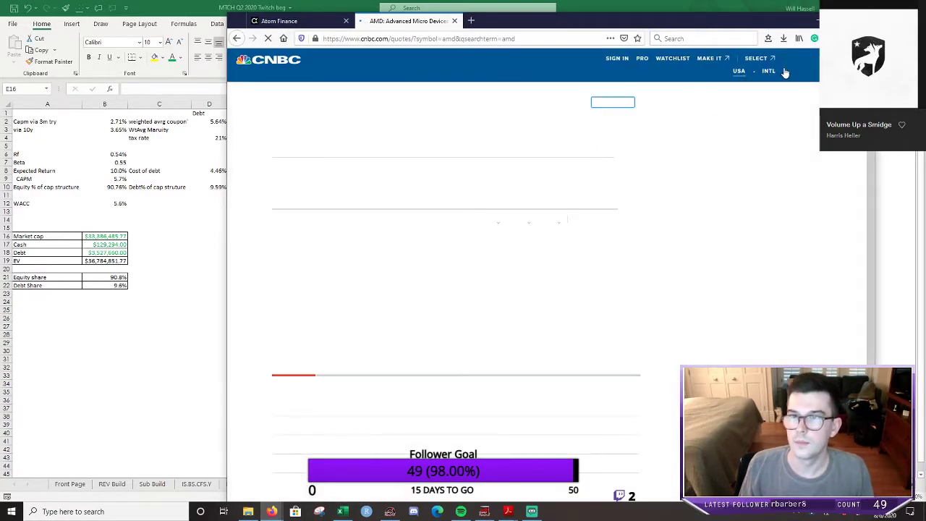
{"action": "left_click", "coordinate": [803, 64]}
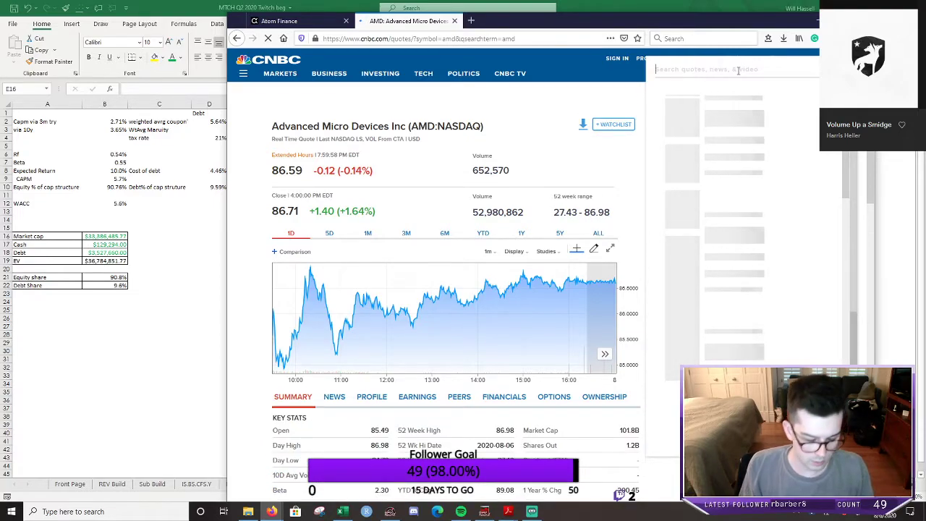
{"action": "type", "text": "mtch"}
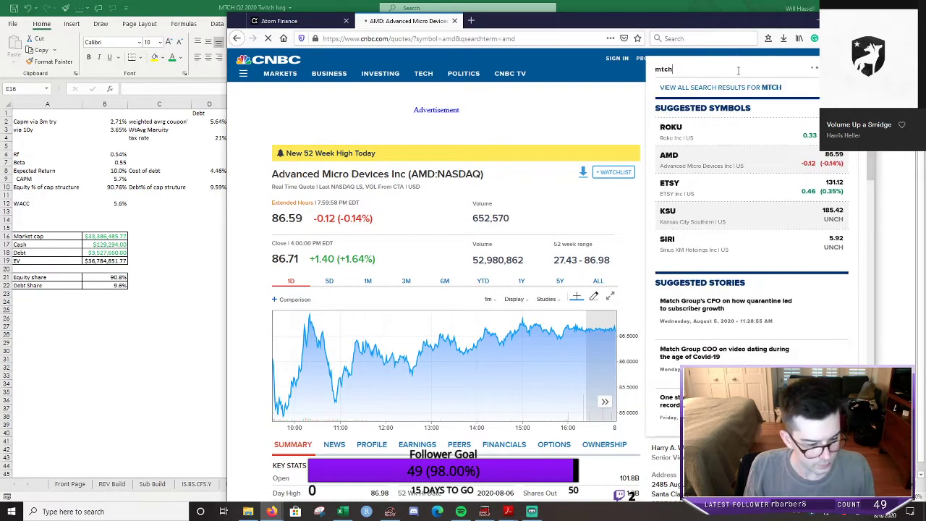
{"action": "key", "text": "Return"}
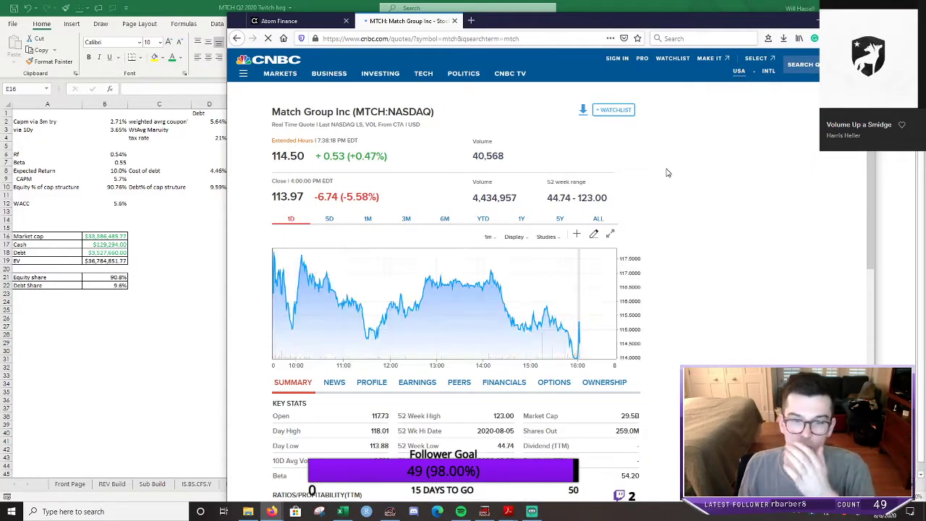
{"action": "scroll", "coordinate": [646, 371], "scroll_direction": "down", "scroll_amount": 5}
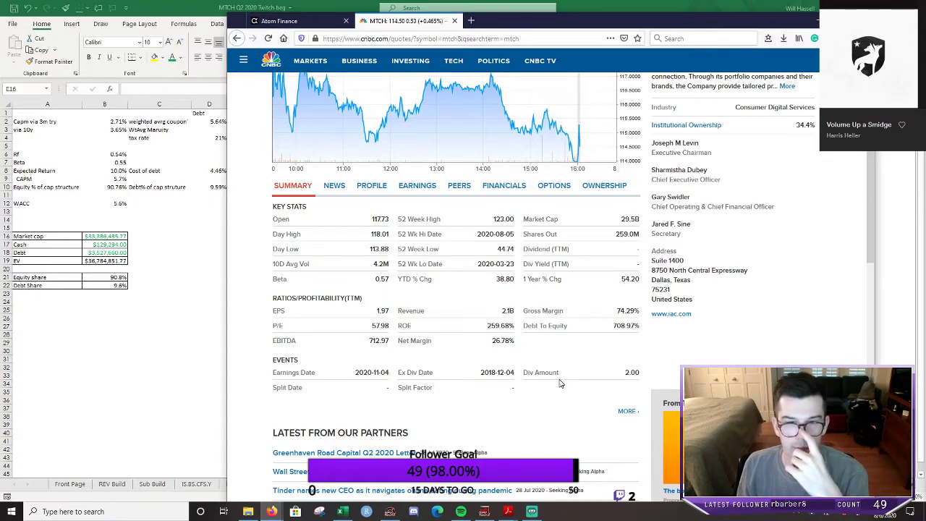
- Switch back to Excel and set the Beta on the Wacc sheet to 0.57
{"action": "key", "text": "alt+Tab"}
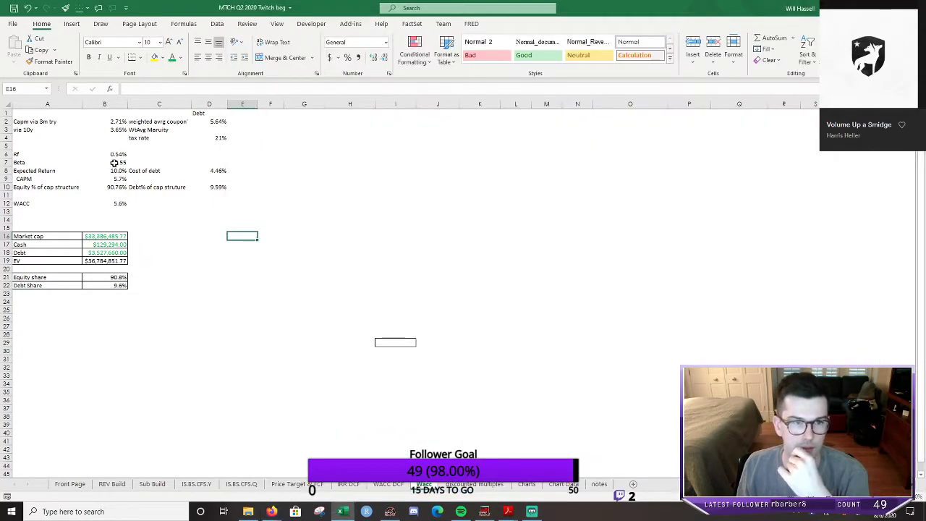
{"action": "left_click", "coordinate": [114, 164]}
{"action": "left_click", "coordinate": [194, 89]}
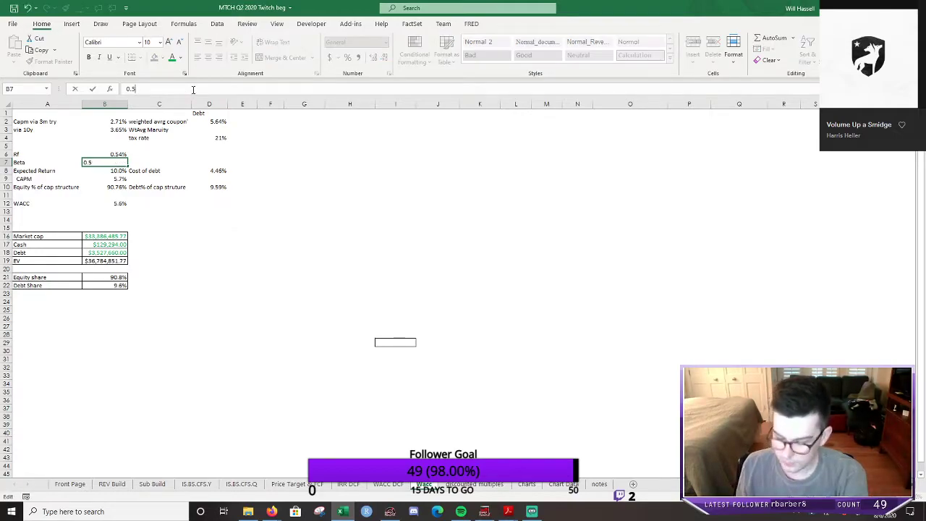
{"action": "type", "text": "7"}
{"action": "key", "text": "Return"}
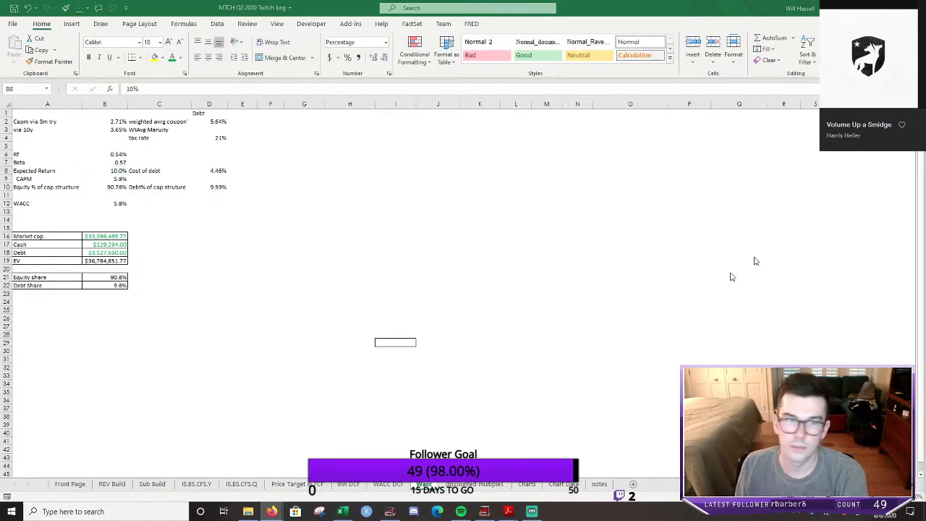
{"action": "left_click", "coordinate": [250, 300]}
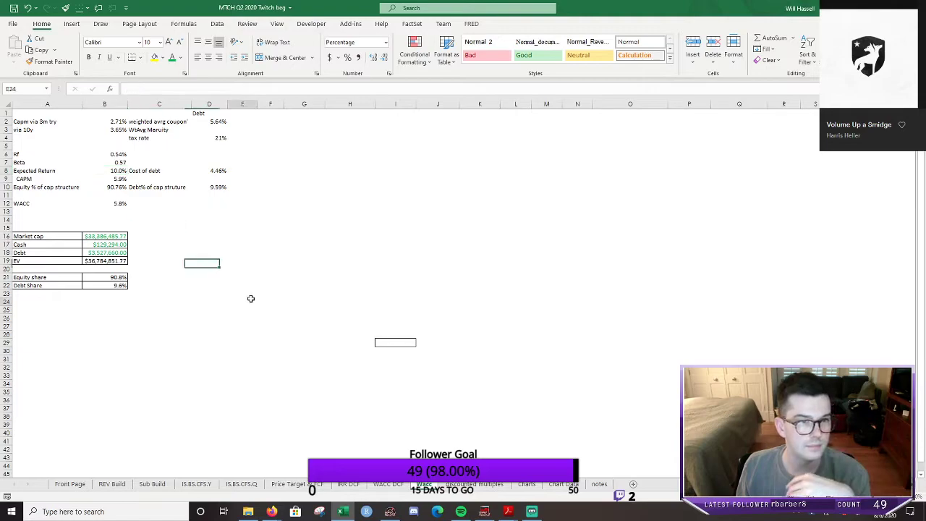
- Check the formulas behind CAPM, WACC and cost of debt on the Wacc sheet, and save the workbook
{"action": "left_click", "coordinate": [124, 176]}
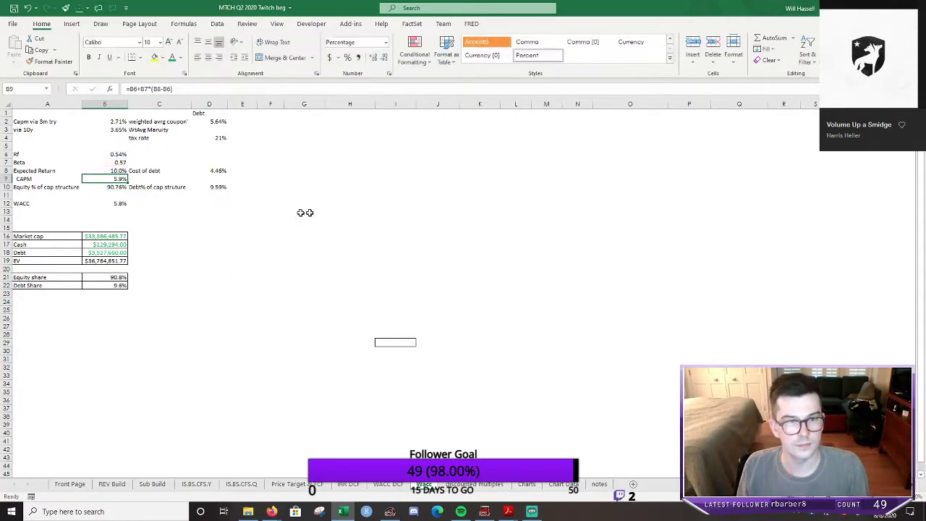
{"action": "left_click", "coordinate": [201, 266]}
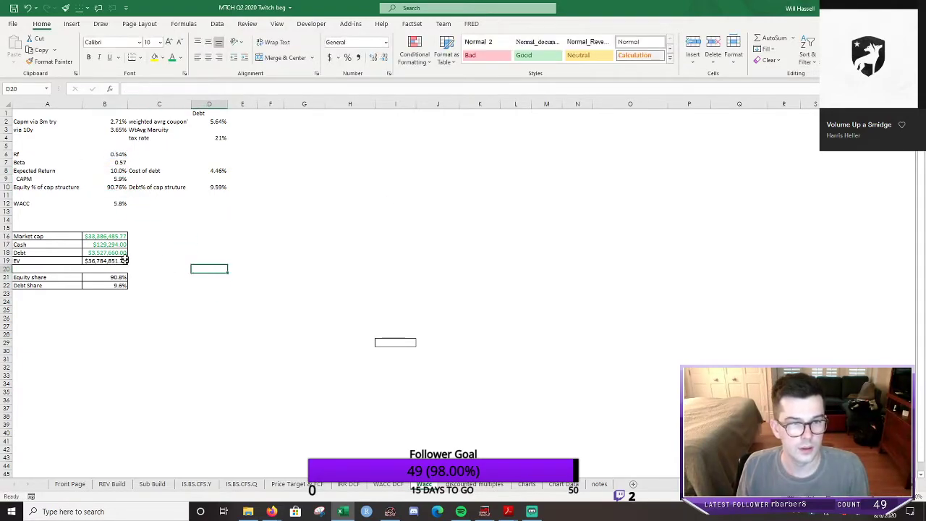
{"action": "double_click", "coordinate": [117, 202]}
{"action": "key", "text": "Escape"}
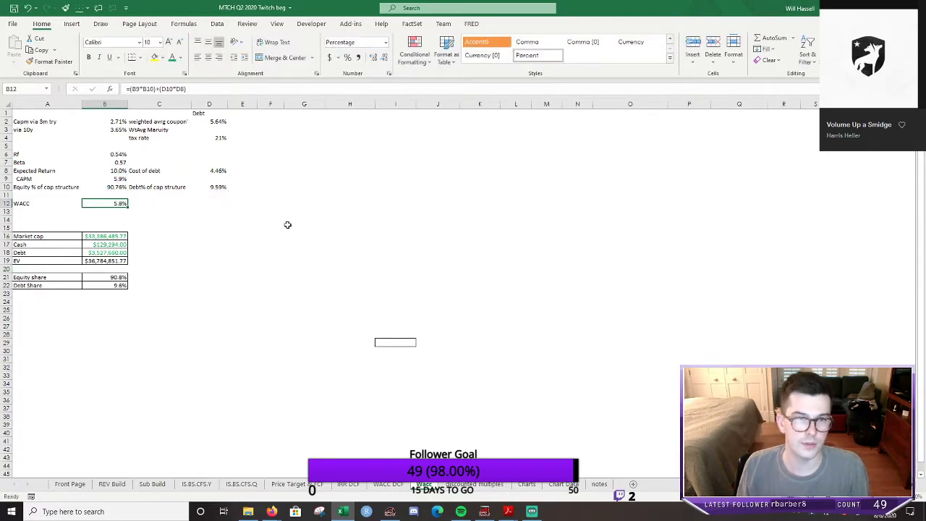
{"action": "double_click", "coordinate": [219, 172]}
{"action": "key", "text": "Escape"}
{"action": "left_click", "coordinate": [219, 126]}
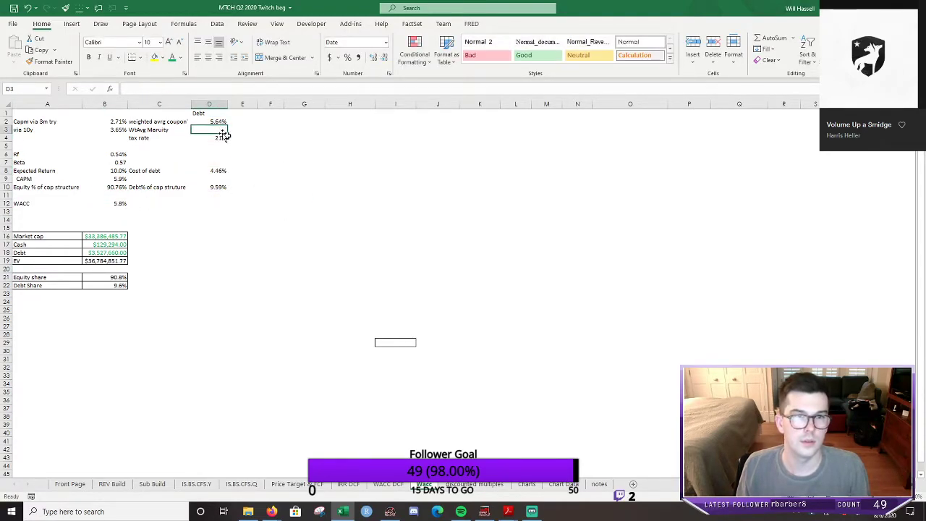
{"action": "left_click", "coordinate": [296, 185]}
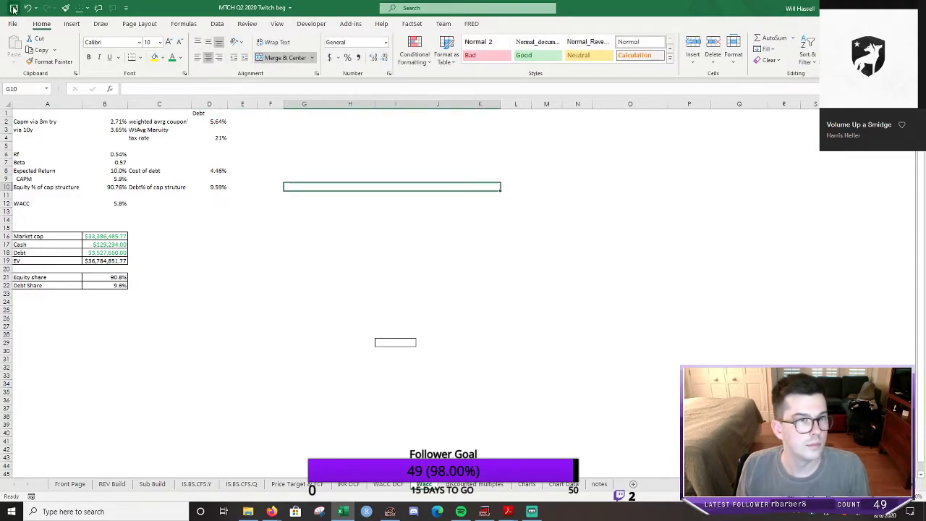
{"action": "left_click", "coordinate": [269, 384]}
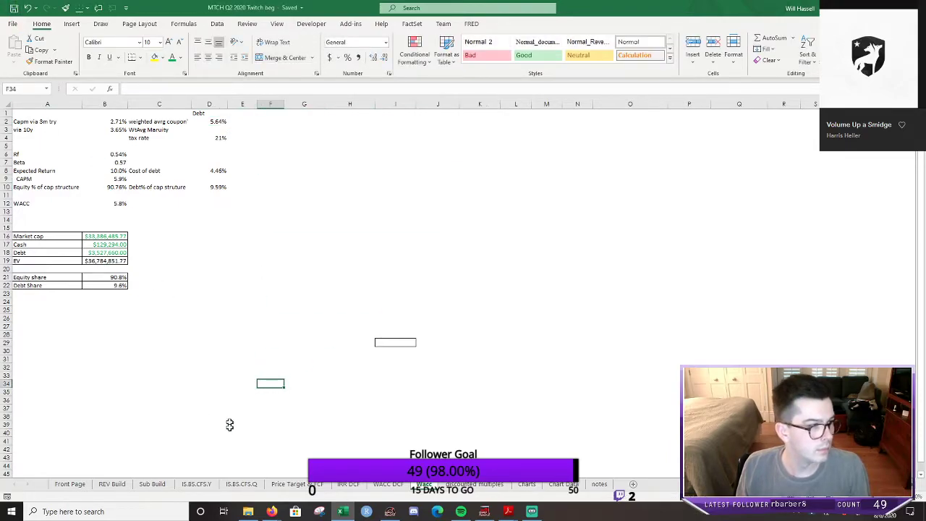
- On the Front Page, examine the formulas behind the FCF Multiple sell price and the combined final price target
{"action": "left_click", "coordinate": [70, 484]}
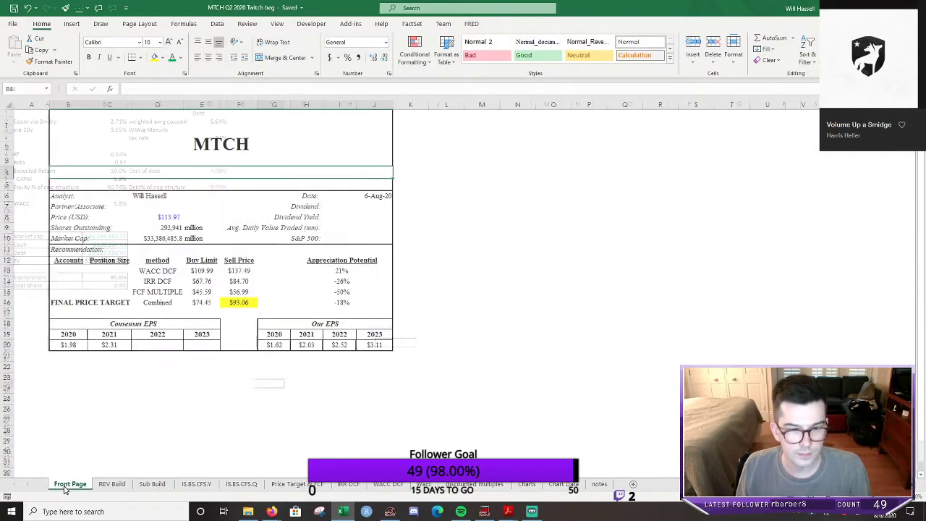
{"action": "left_click", "coordinate": [222, 419]}
{"action": "left_click", "coordinate": [238, 293]}
{"action": "key", "text": "F2"}
{"action": "key", "text": "Escape"}
{"action": "left_click", "coordinate": [246, 303]}
{"action": "key", "text": "F2"}
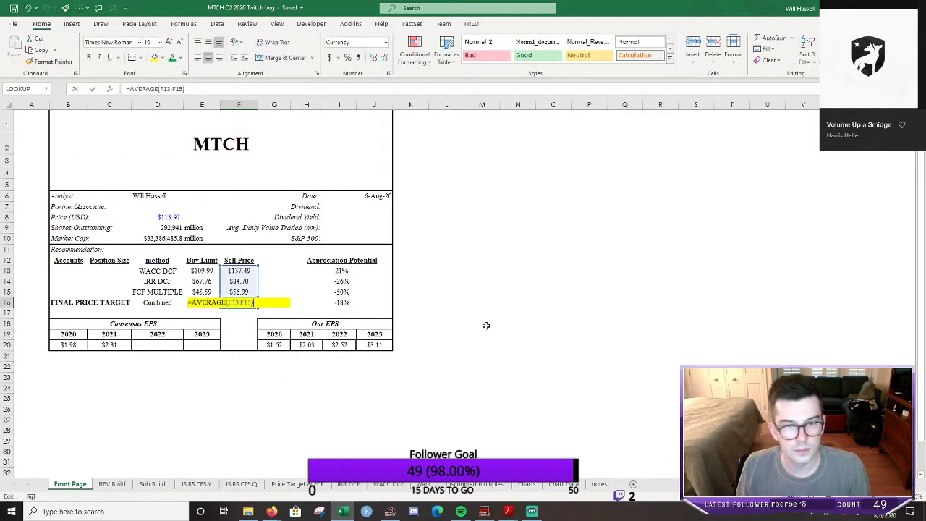
{"action": "key", "text": "Escape"}
{"action": "left_click", "coordinate": [486, 326]}
{"action": "left_click", "coordinate": [234, 304]}
{"action": "key", "text": "F2"}
{"action": "key", "text": "Escape"}
- Examine the Appreciation Potential formulas for the valuation methods and the combined price target on the Front Page
{"action": "left_click", "coordinate": [334, 306]}
{"action": "key", "text": "F2"}
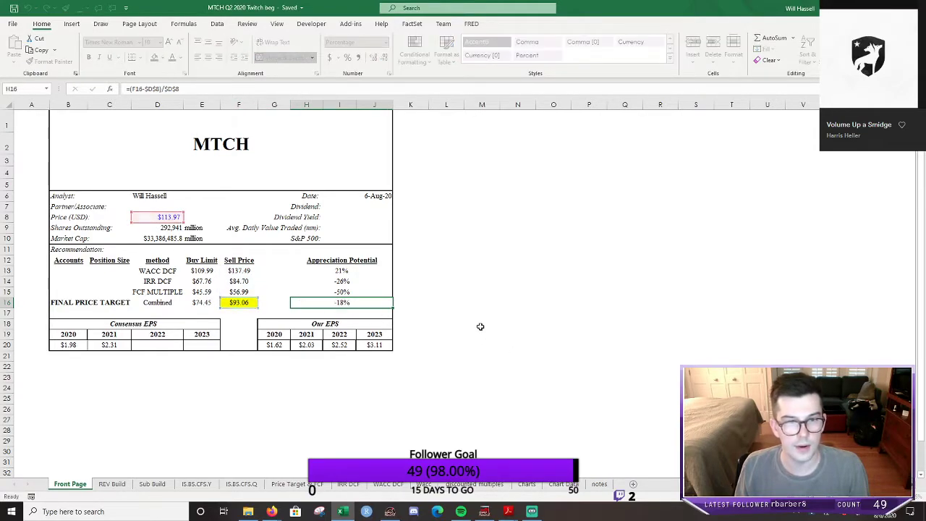
{"action": "key", "text": "Escape"}
{"action": "left_click", "coordinate": [548, 325]}
{"action": "left_click", "coordinate": [314, 294]}
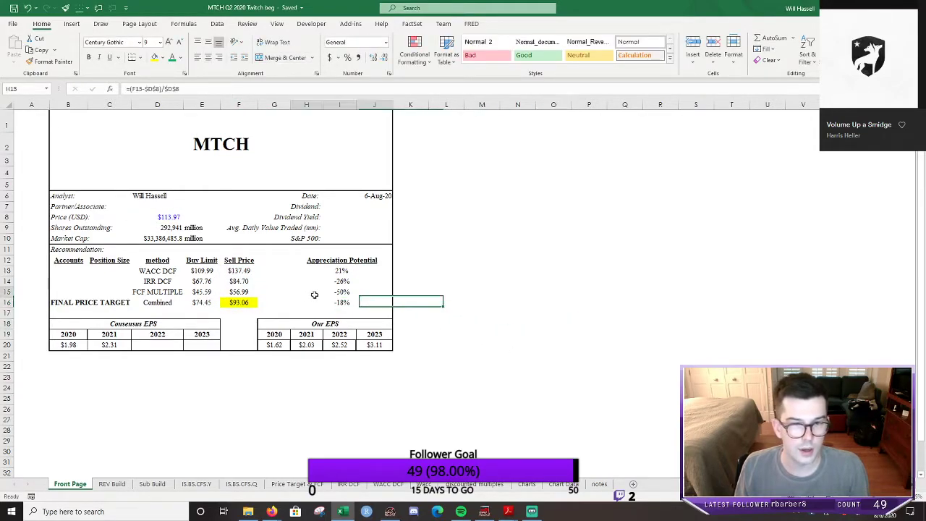
{"action": "double_click", "coordinate": [337, 305]}
{"action": "left_click", "coordinate": [507, 355]}
{"action": "left_click", "coordinate": [246, 272]}
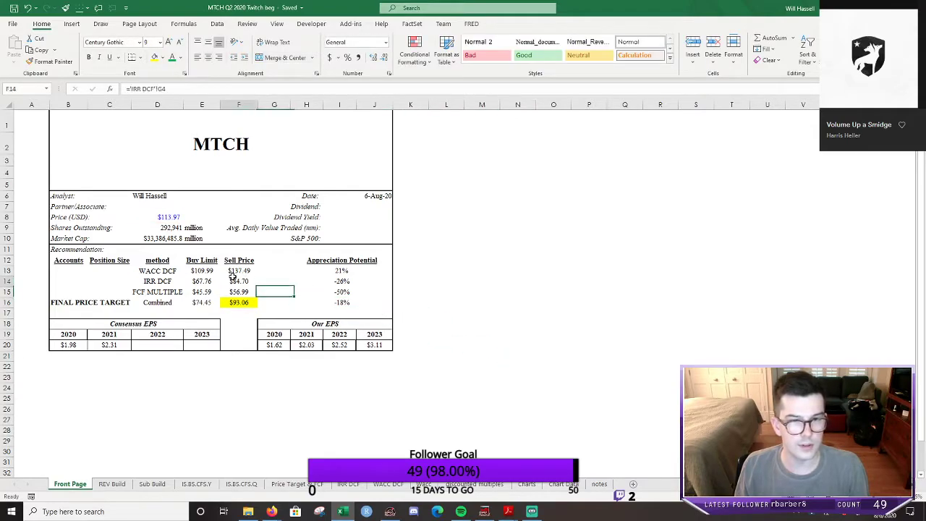
{"action": "left_click", "coordinate": [521, 333]}
{"action": "double_click", "coordinate": [336, 272]}
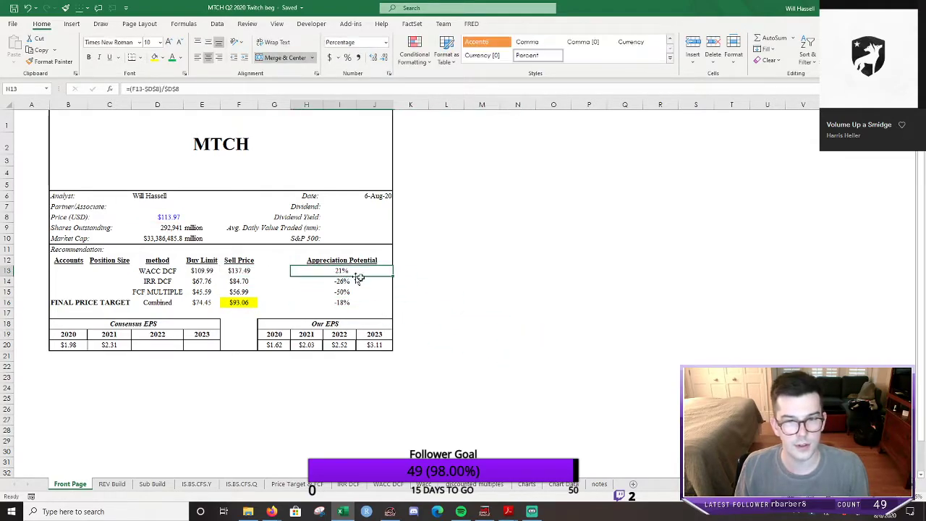
{"action": "left_click", "coordinate": [587, 324]}
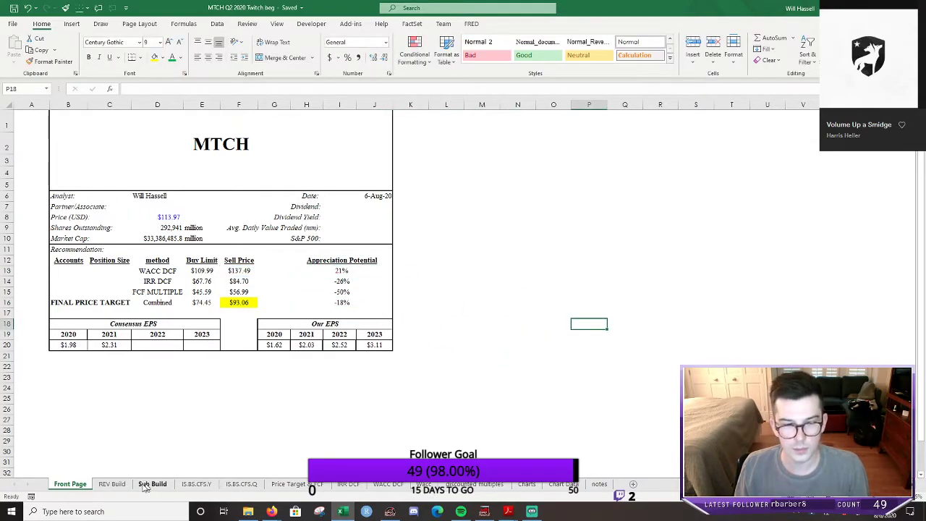
- On the Chart Data sheet, insert a column before FY20E and give it the heading 3Q20
{"action": "left_click", "coordinate": [564, 484]}
{"action": "scroll", "coordinate": [505, 258], "scroll_direction": "right", "scroll_amount": 6}
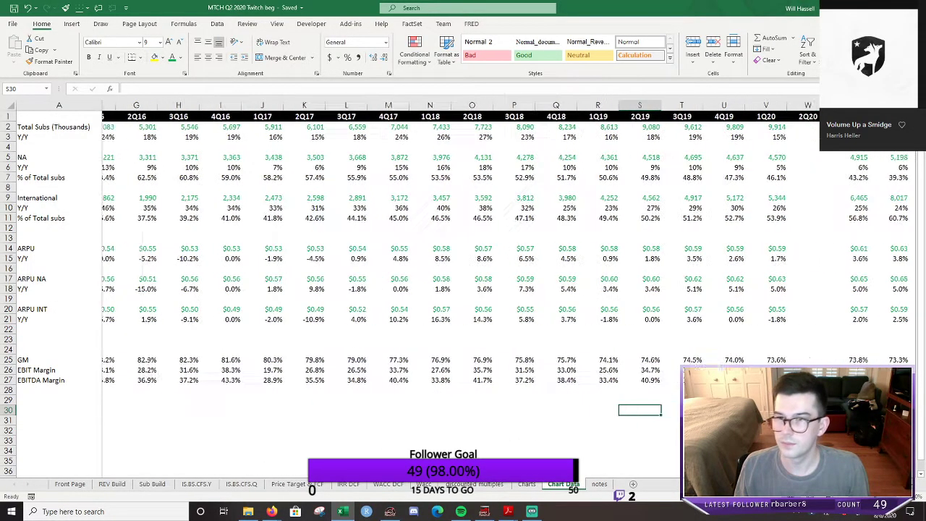
{"action": "left_click", "coordinate": [787, 117]}
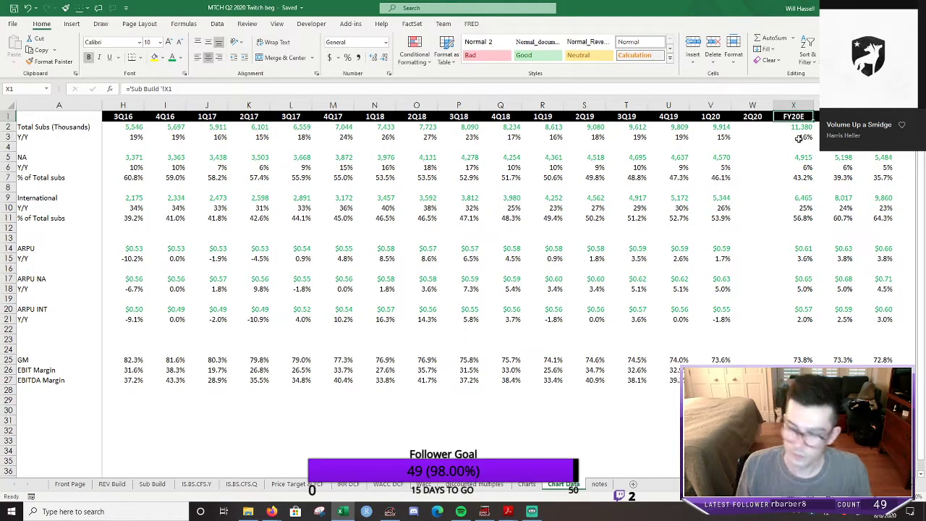
{"action": "key", "text": "alt+h"}
{"action": "key", "text": "i"}
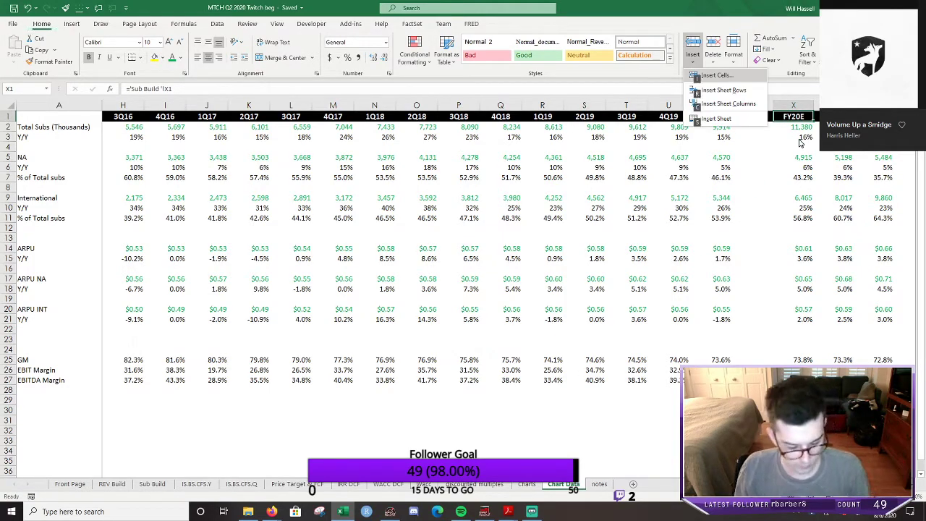
{"action": "key", "text": "c"}
{"action": "key", "text": "Left"}
{"action": "key", "text": "Right"}
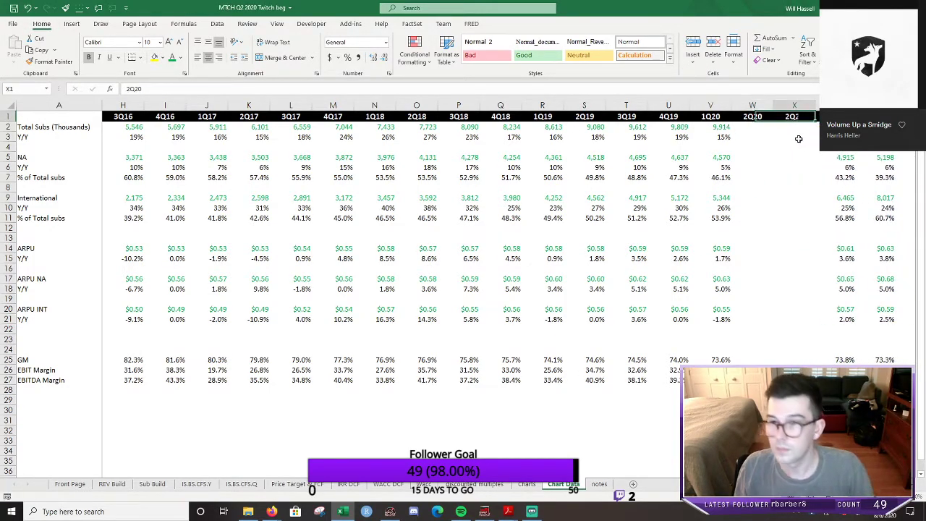
{"action": "type", "text": "2Q20"}
{"action": "key", "text": "BackSpace"}
{"action": "key", "text": "BackSpace"}
{"action": "key", "text": "BackSpace"}
{"action": "key", "text": "BackSpace"}
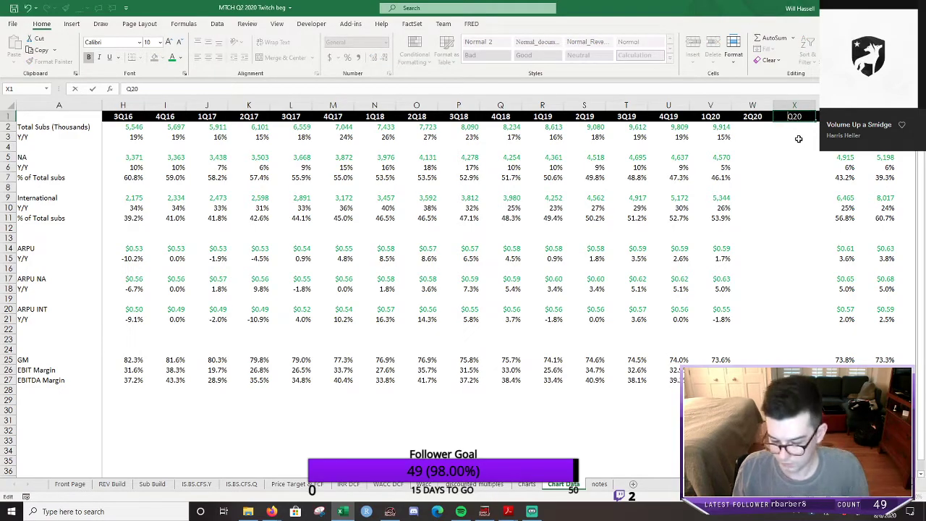
{"action": "type", "text": "3Q20"}
{"action": "key", "text": "Return"}
- Fill the 1Q20 formulas in rows 2 to 27 of Chart Data across into the 2Q20 column
{"action": "key", "text": "Left"}
{"action": "key", "text": "Left"}
{"action": "key", "text": "shift+Down"}
{"action": "key", "text": "shift+Down"}
{"action": "key", "text": "shift+Down"}
{"action": "key", "text": "shift+Down"}
{"action": "key", "text": "shift+Down"}
{"action": "key", "text": "shift+Down"}
{"action": "key", "text": "shift+Down"}
{"action": "key", "text": "shift+Down"}
{"action": "key", "text": "shift+Down"}
{"action": "key", "text": "shift+Down"}
{"action": "key", "text": "shift+Down"}
{"action": "key", "text": "shift+Down"}
{"action": "key", "text": "shift+Down"}
{"action": "key", "text": "shift+Down"}
{"action": "key", "text": "shift+Down"}
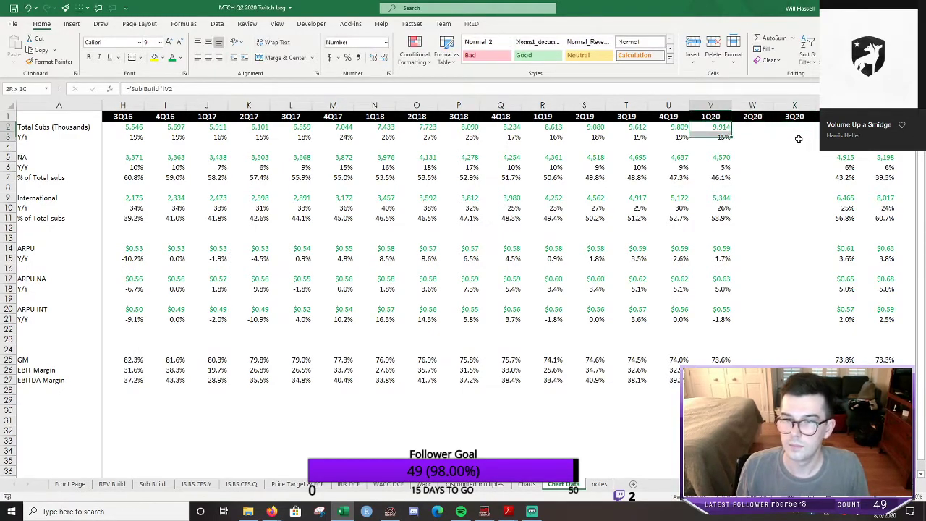
{"action": "key", "text": "shift+Down"}
{"action": "key", "text": "shift+Down"}
{"action": "key", "text": "shift+Down"}
{"action": "key", "text": "shift+Down"}
{"action": "key", "text": "shift+Down"}
{"action": "key", "text": "shift+Down"}
{"action": "key", "text": "shift+Down"}
{"action": "key", "text": "shift+Down"}
{"action": "key", "text": "shift+Down"}
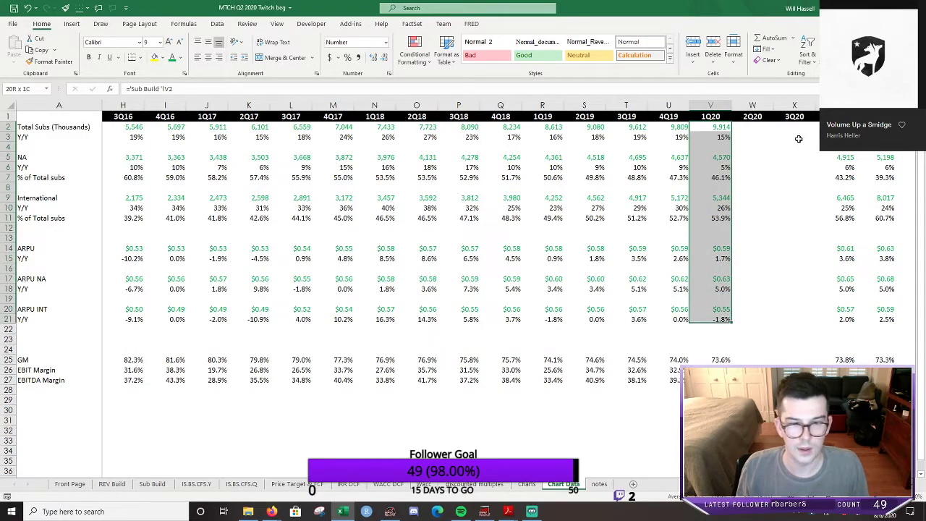
{"action": "key", "text": "shift+Right"}
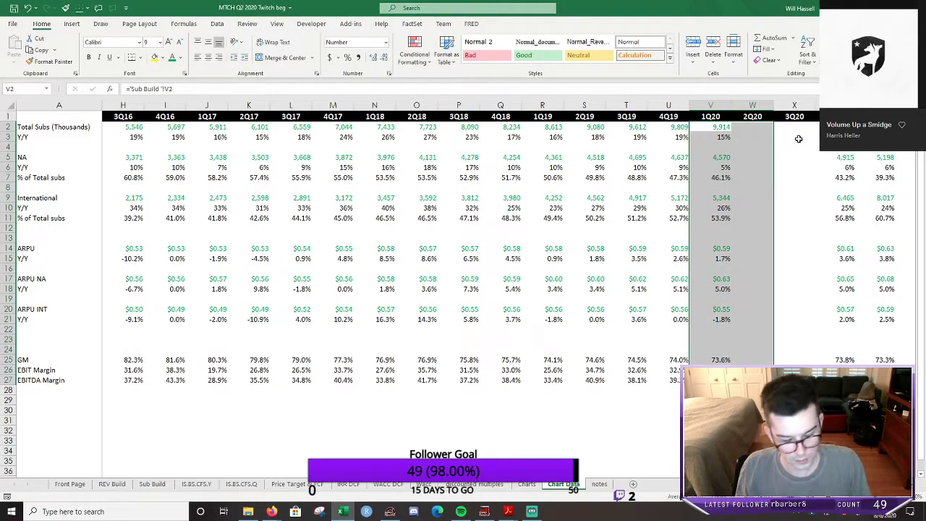
{"action": "key", "text": "Down"}
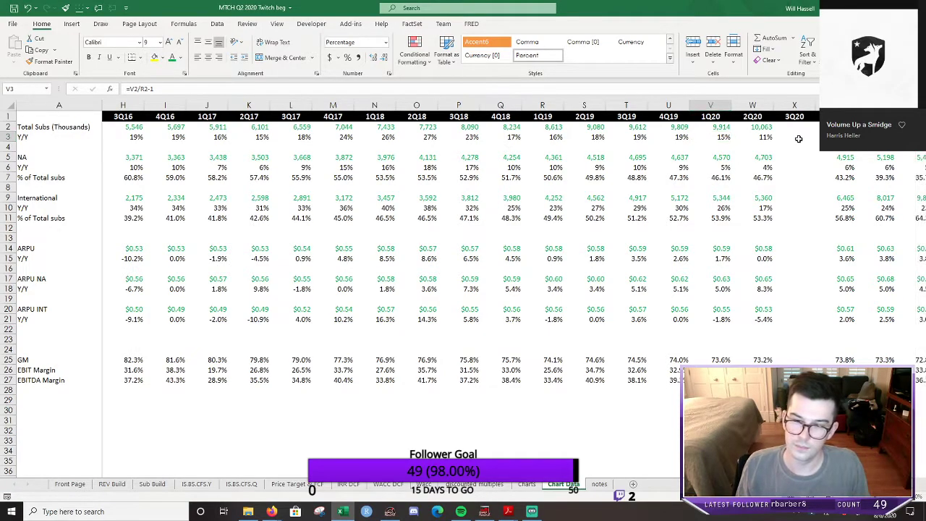
- Open the Charts sheet and review how the subscriber, ARPU and margin charts plot the 2Q20 data
{"action": "key", "text": "ctrl+Page_Up"}
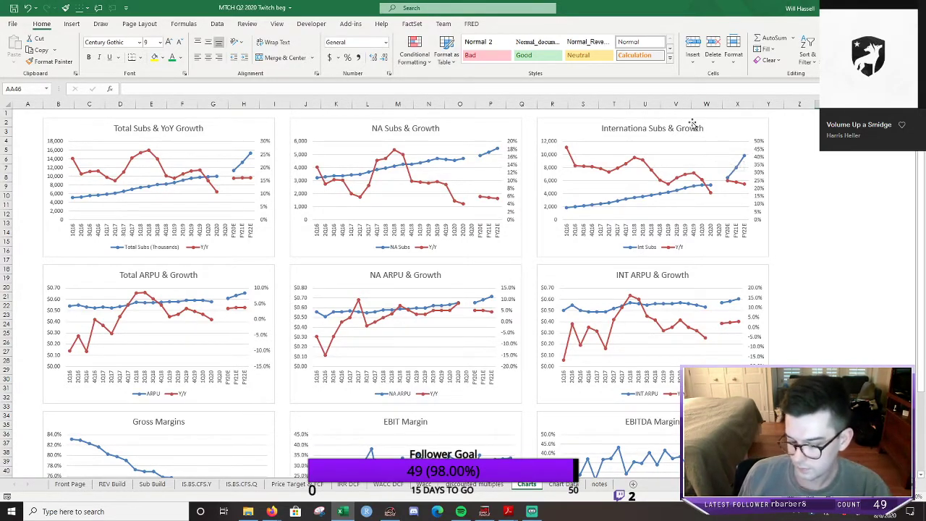
{"action": "key", "text": "XF86AudioNext"}
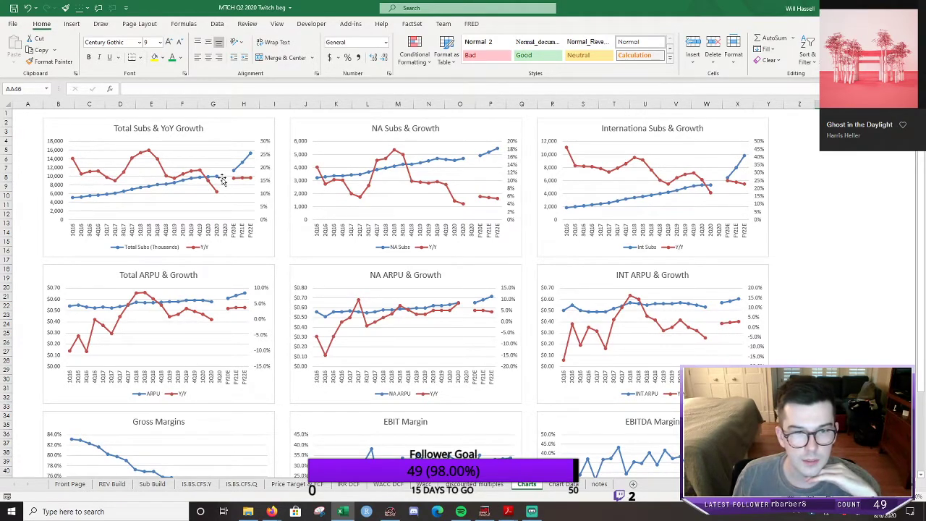
- Compare the Total Subs chart with the quarterly subscriber rows on Chart Data
{"action": "mouse_move", "coordinate": [221, 181]}
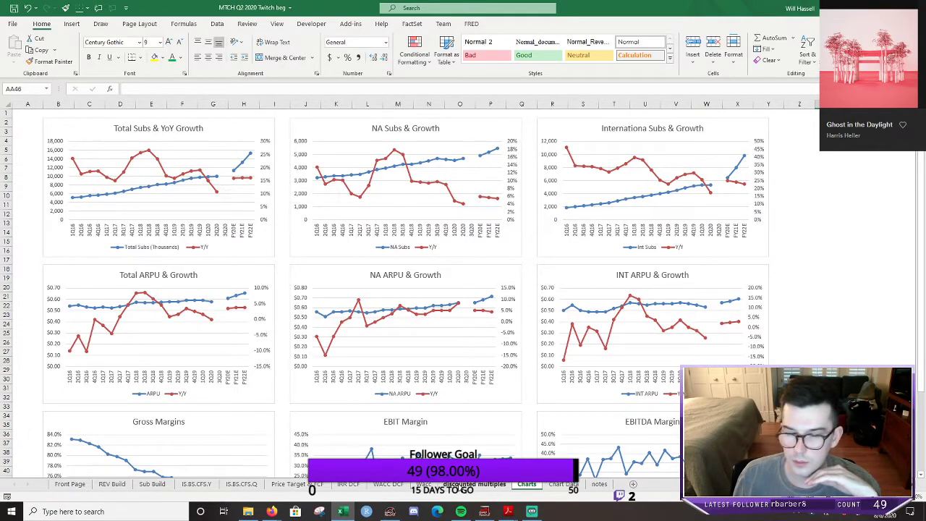
{"action": "left_click", "coordinate": [563, 484]}
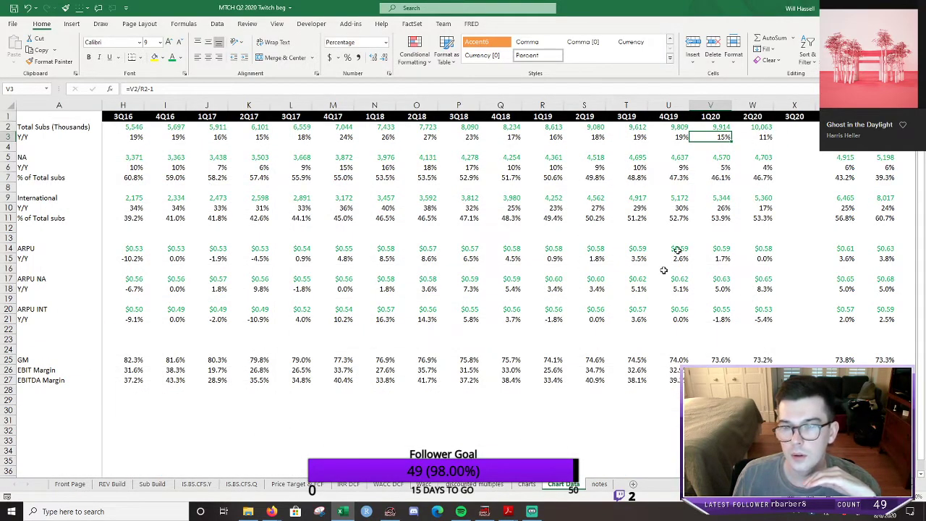
{"action": "left_click", "coordinate": [527, 484]}
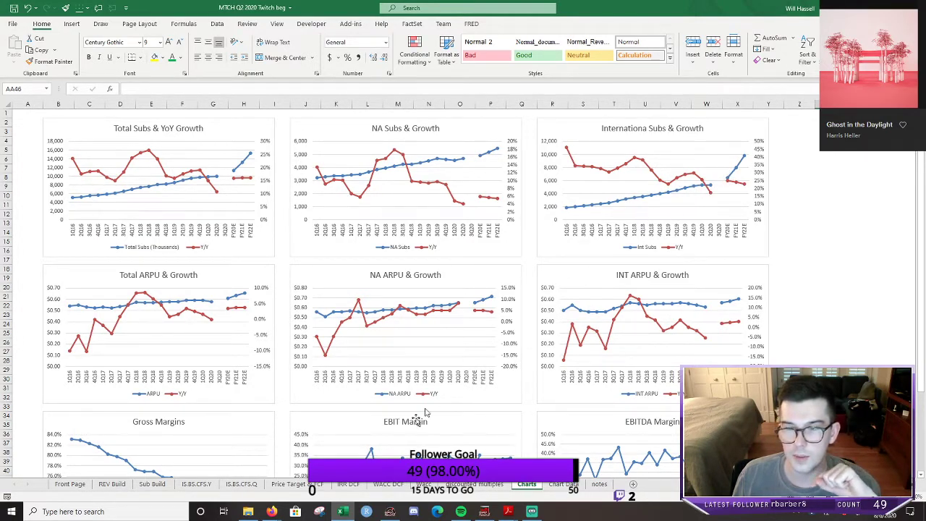
- On Sub Build, check the FY20E International subscriber formula against the 1Q20 and 2Q20 year-over-year growth
{"action": "left_click", "coordinate": [148, 486]}
{"action": "left_click", "coordinate": [379, 210]}
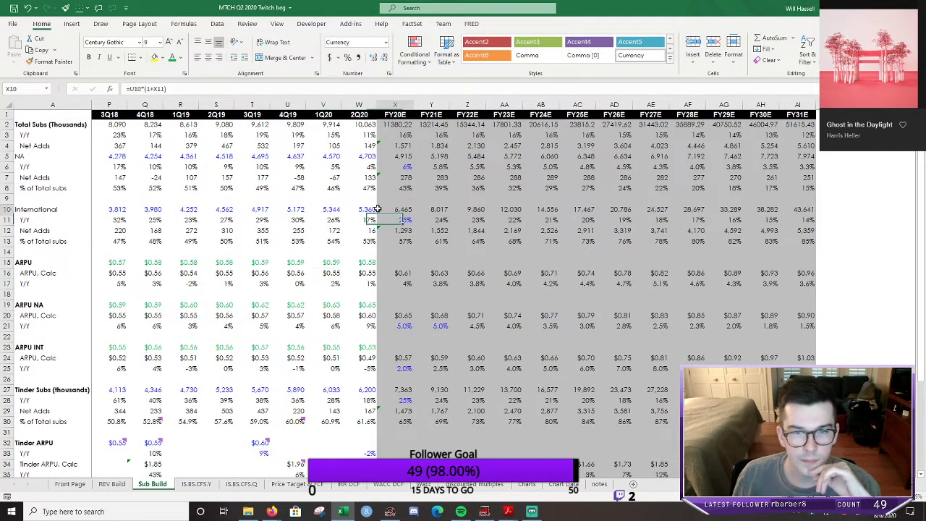
{"action": "left_click", "coordinate": [376, 210]}
{"action": "left_click", "coordinate": [430, 210]}
{"action": "left_click_drag", "start_coordinate": [344, 221], "coordinate": [362, 221]}
{"action": "left_click", "coordinate": [407, 243]}
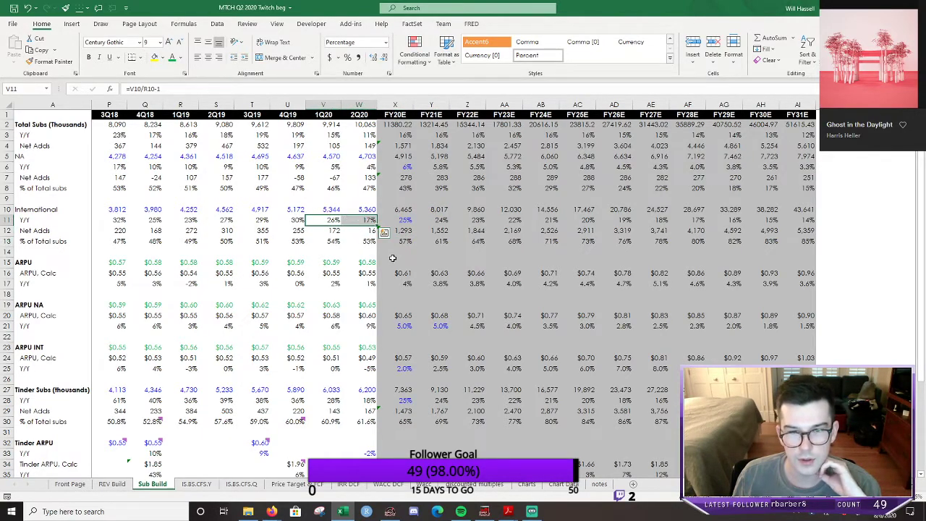
{"action": "left_click", "coordinate": [409, 211]}
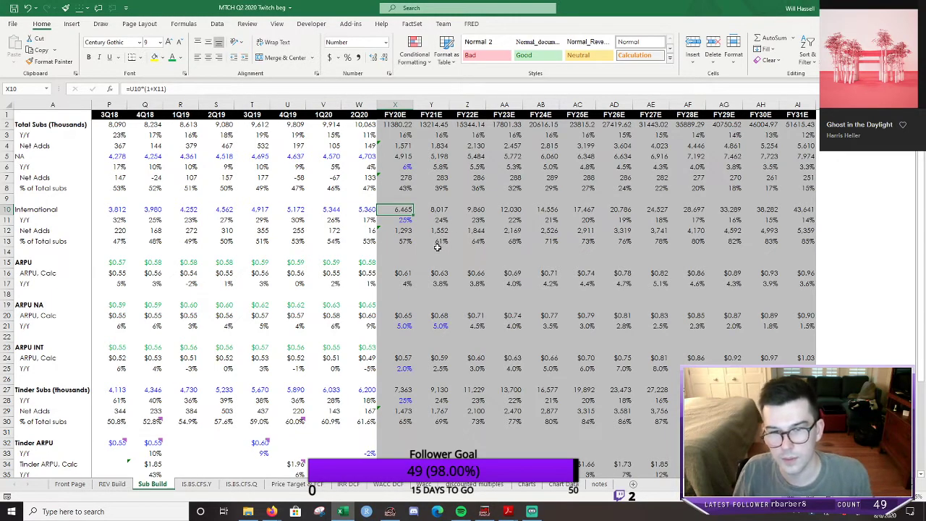
{"action": "key", "text": "F2"}
{"action": "key", "text": "Escape"}
{"action": "left_click_drag", "start_coordinate": [339, 221], "coordinate": [357, 222]}
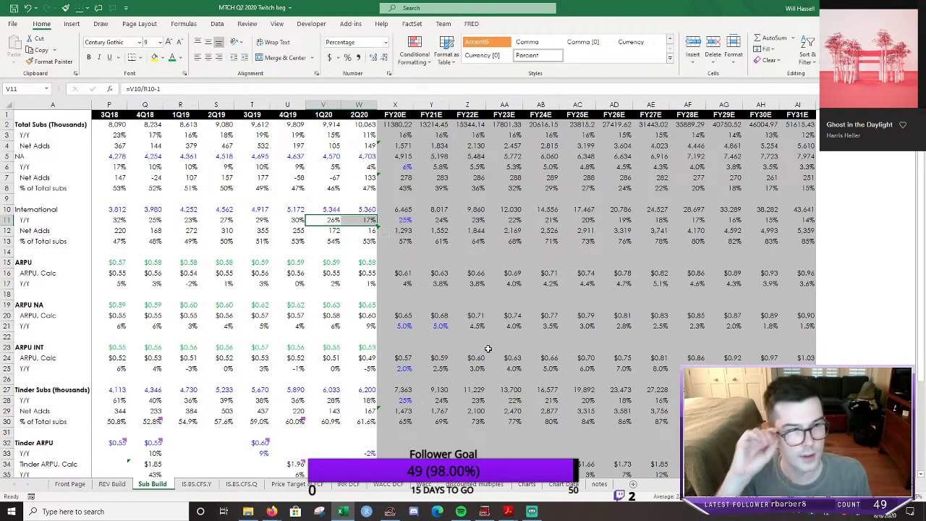
- Recheck Chart Data, then review the gross, EBIT and EBITDA margin charts on the Charts sheet
{"action": "left_click", "coordinate": [570, 484]}
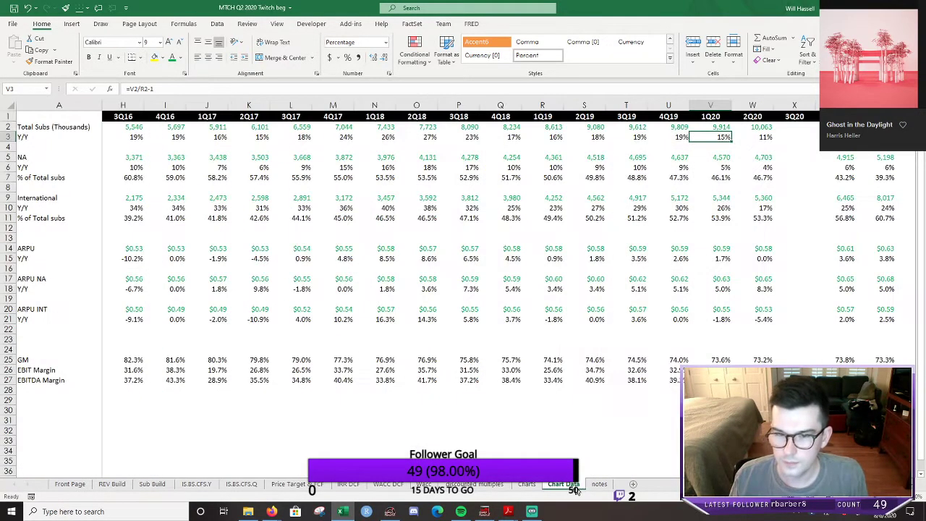
{"action": "left_click", "coordinate": [526, 484]}
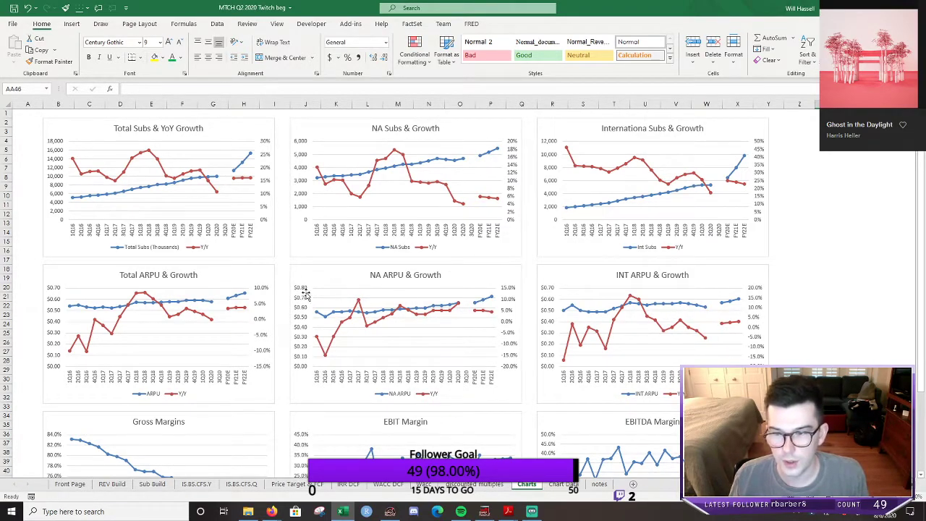
{"action": "scroll", "coordinate": [341, 438], "scroll_direction": "down", "scroll_amount": 4}
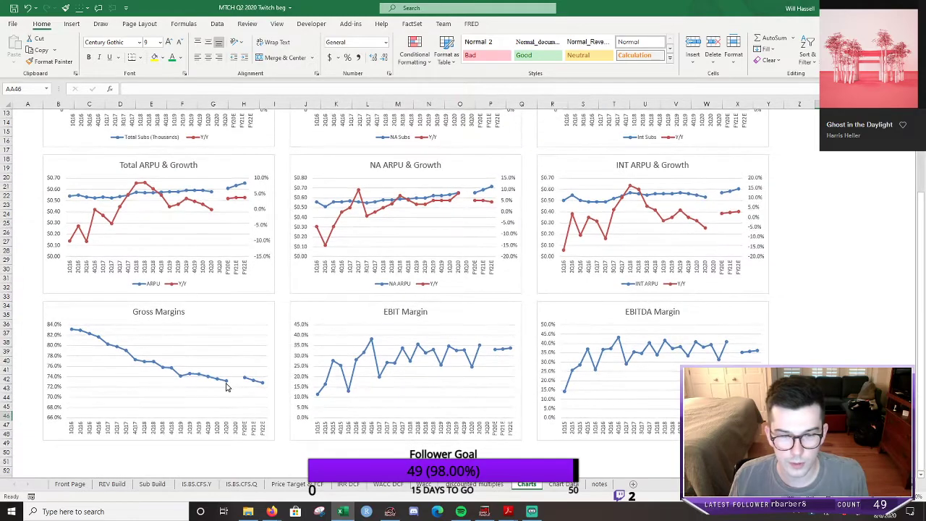
{"action": "mouse_move", "coordinate": [229, 382]}
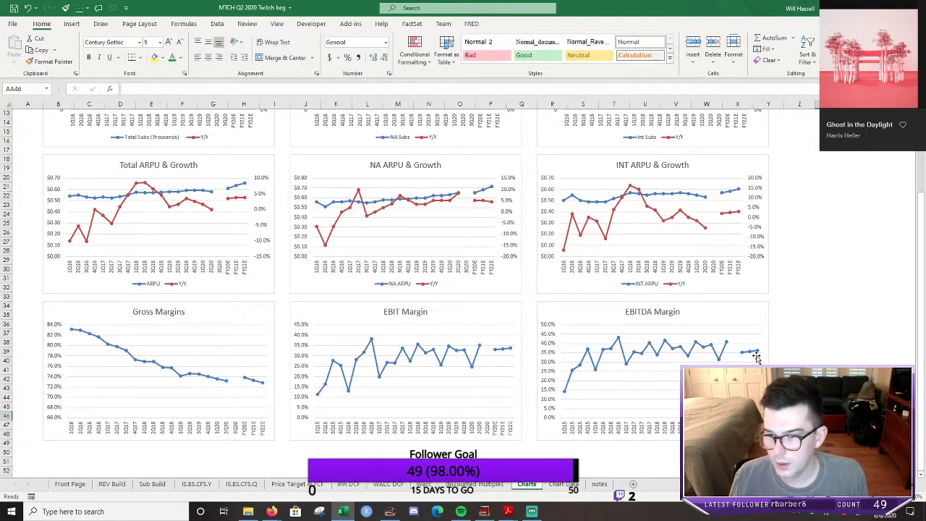
{"action": "scroll", "coordinate": [732, 331], "scroll_direction": "up", "scroll_amount": 4}
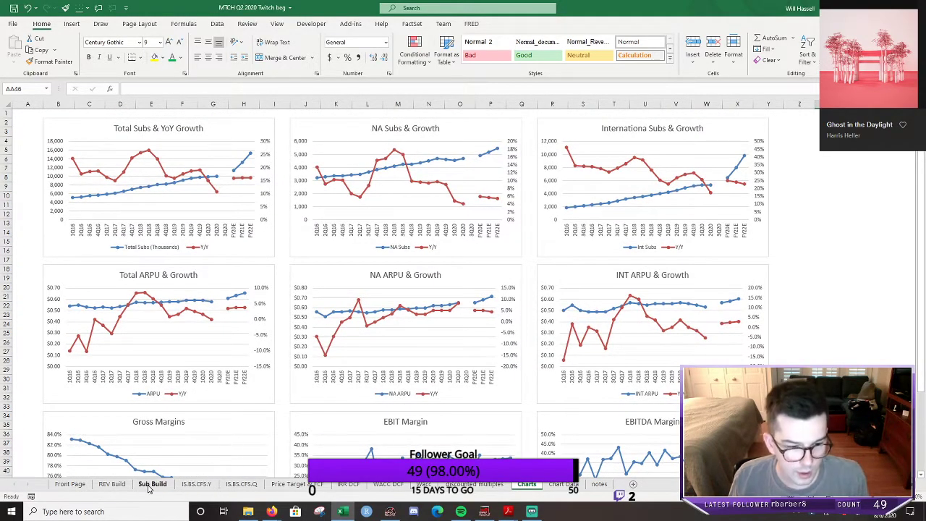
- On REV Build, examine the FY20E total and NA ARPU projections and their links to Sub Build
{"action": "left_click", "coordinate": [120, 491]}
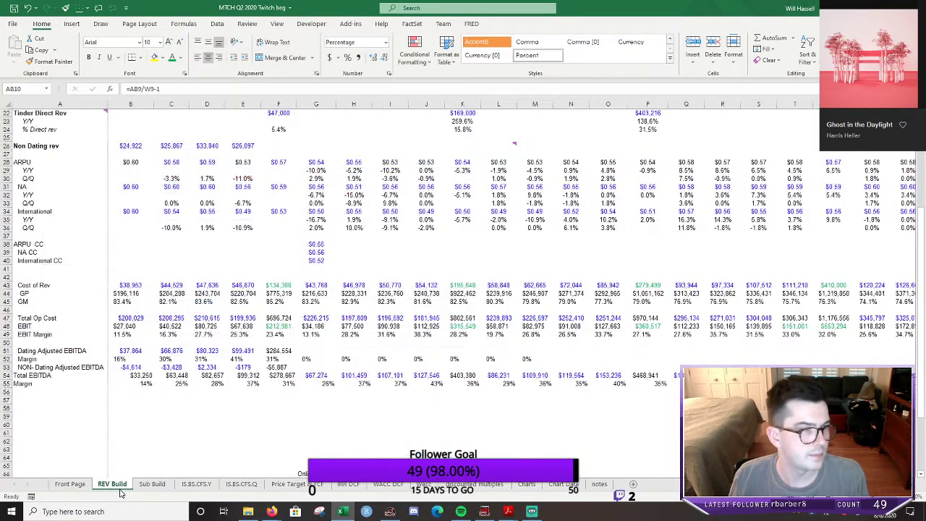
{"action": "scroll", "coordinate": [531, 415], "scroll_direction": "up", "scroll_amount": 6}
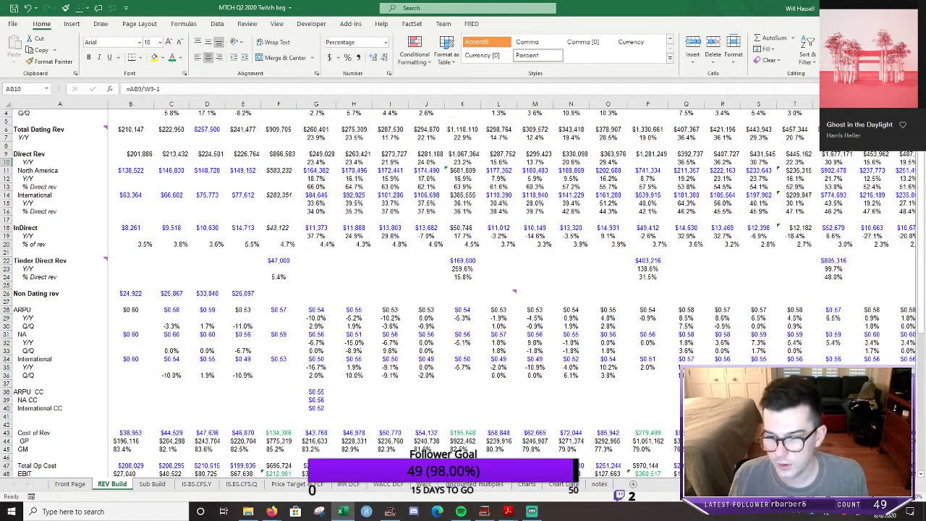
{"action": "scroll", "coordinate": [463, 290], "scroll_direction": "right", "scroll_amount": 10}
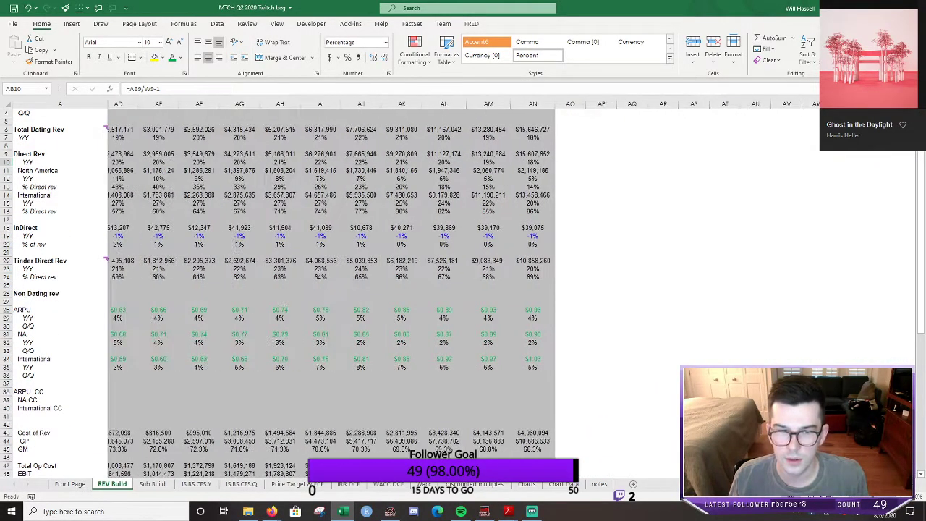
{"action": "scroll", "coordinate": [641, 385], "scroll_direction": "left", "scroll_amount": 6}
{"action": "left_click", "coordinate": [580, 385]}
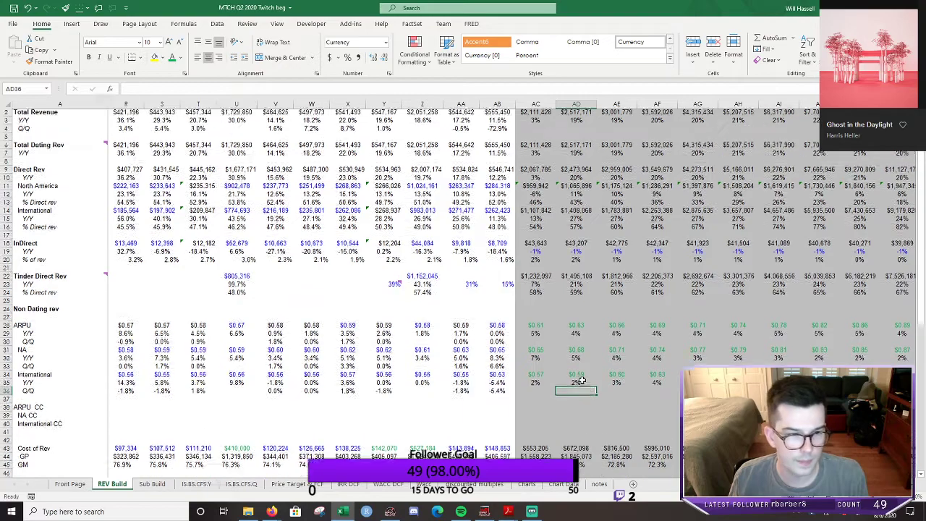
{"action": "scroll", "coordinate": [580, 379], "scroll_direction": "up", "scroll_amount": 1}
{"action": "scroll", "coordinate": [560, 379], "scroll_direction": "down", "scroll_amount": 1}
{"action": "left_click", "coordinate": [535, 309]}
{"action": "left_click", "coordinate": [538, 335]}
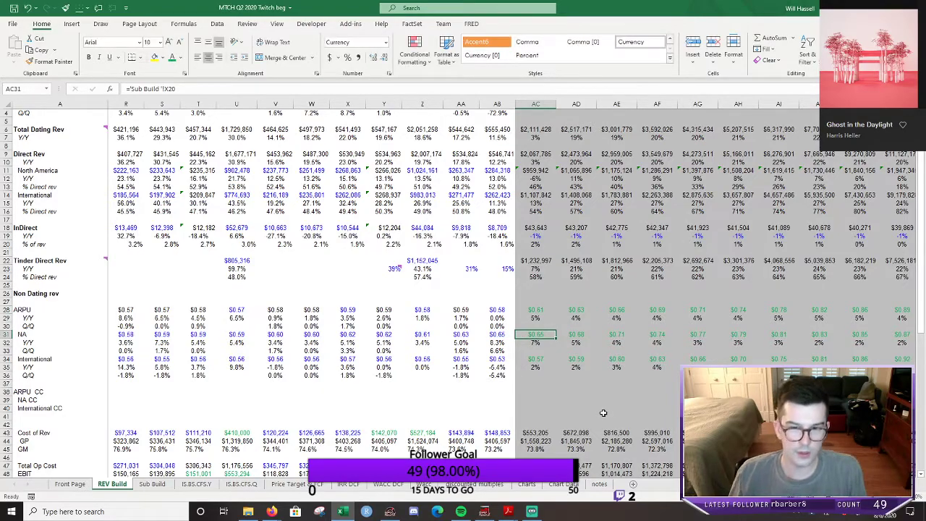
{"action": "scroll", "coordinate": [603, 412], "scroll_direction": "up", "scroll_amount": 1}
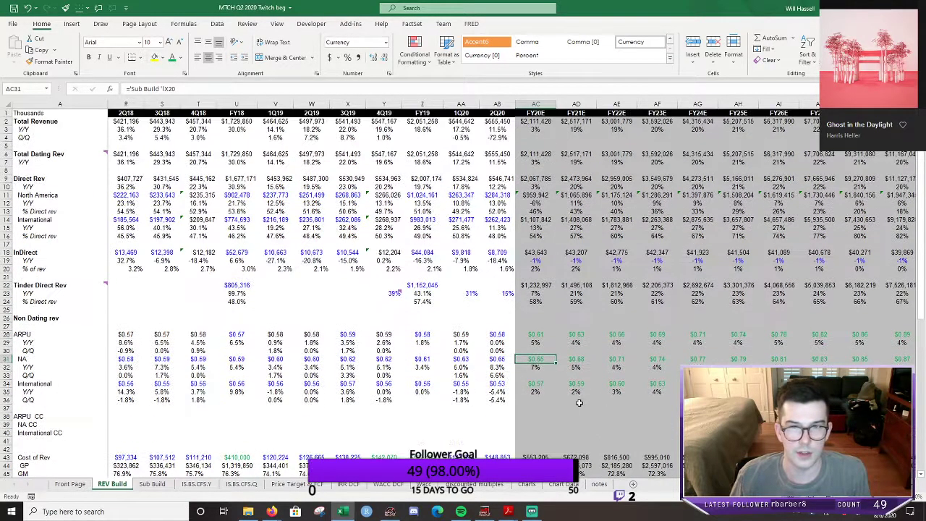
{"action": "scroll", "coordinate": [537, 391], "scroll_direction": "down", "scroll_amount": 1}
- Compare the 1Q20 and 2Q20 total, NA and International ARPU with the FY20E projections on REV Build
{"action": "left_click_drag", "start_coordinate": [460, 335], "coordinate": [492, 335]}
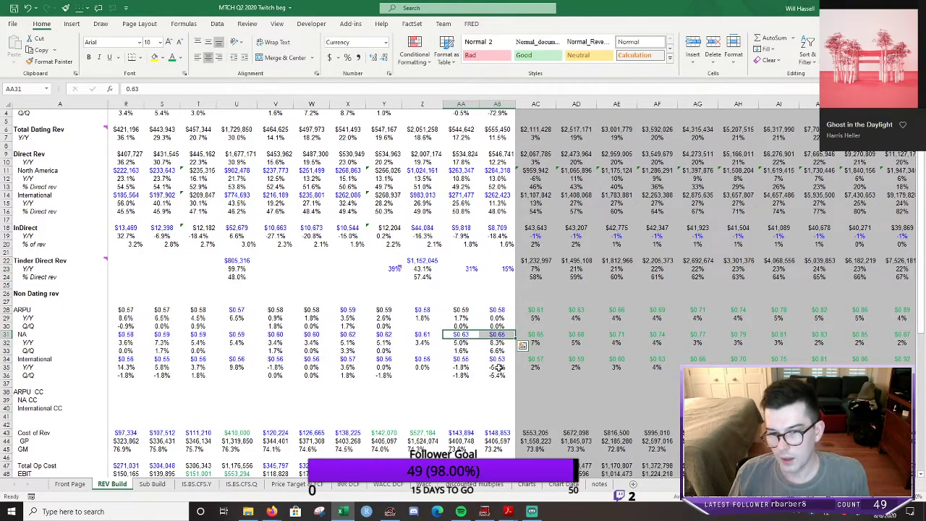
{"action": "left_click", "coordinate": [599, 398]}
{"action": "left_click_drag", "start_coordinate": [458, 334], "coordinate": [497, 339]}
{"action": "left_click", "coordinate": [538, 335]}
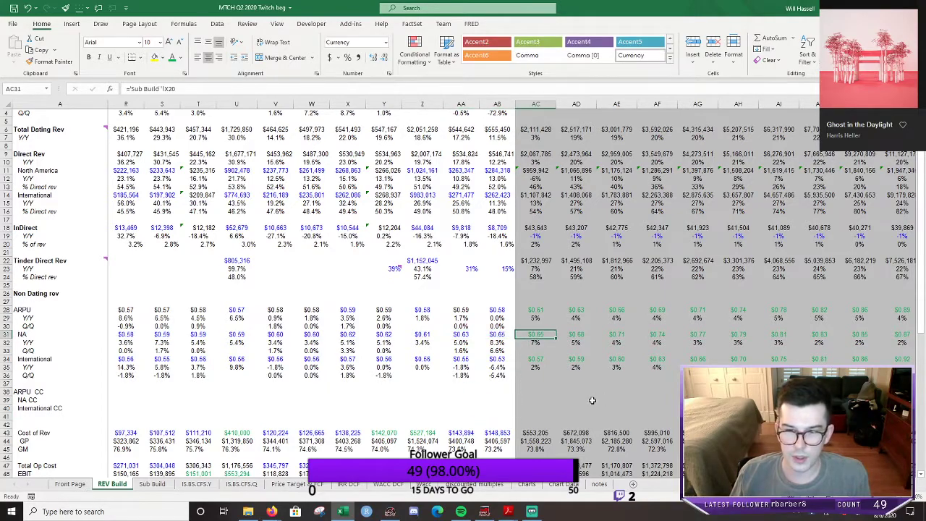
{"action": "left_click", "coordinate": [499, 309]}
{"action": "left_click", "coordinate": [457, 310]}
{"action": "left_click_drag", "start_coordinate": [457, 310], "coordinate": [496, 311]}
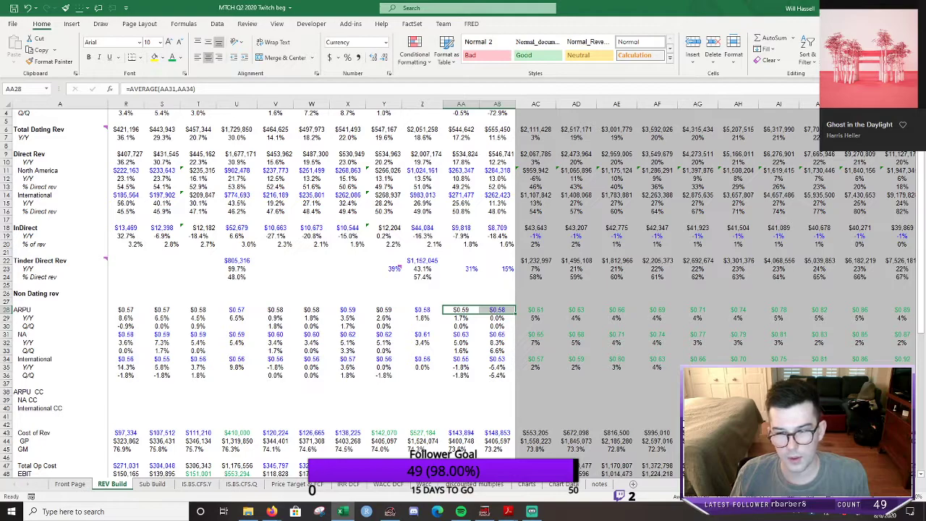
{"action": "left_click", "coordinate": [633, 387]}
{"action": "left_click", "coordinate": [533, 309]}
{"action": "left_click_drag", "start_coordinate": [457, 360], "coordinate": [496, 359]}
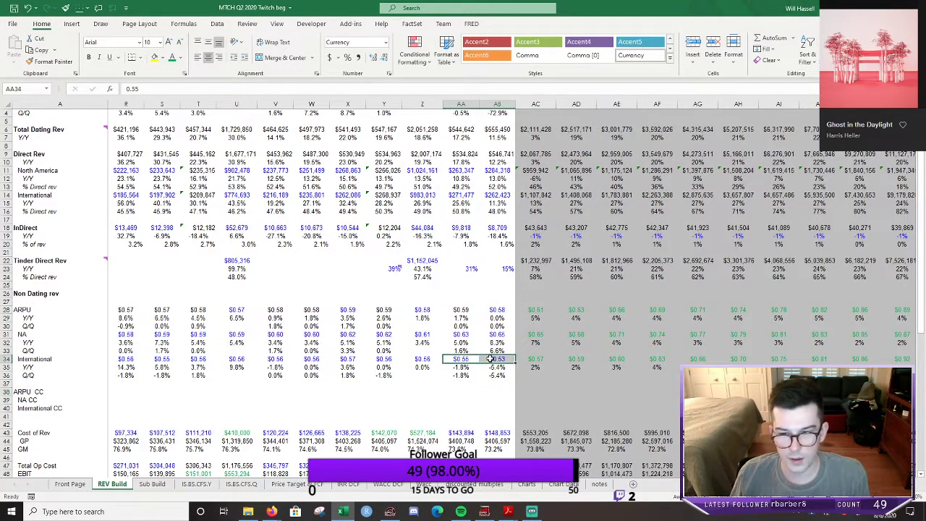
{"action": "left_click", "coordinate": [535, 310]}
- On Sub Build, inspect the calculated NA and International ARPU formulas for 2Q20 and FY20E
{"action": "left_click", "coordinate": [150, 484]}
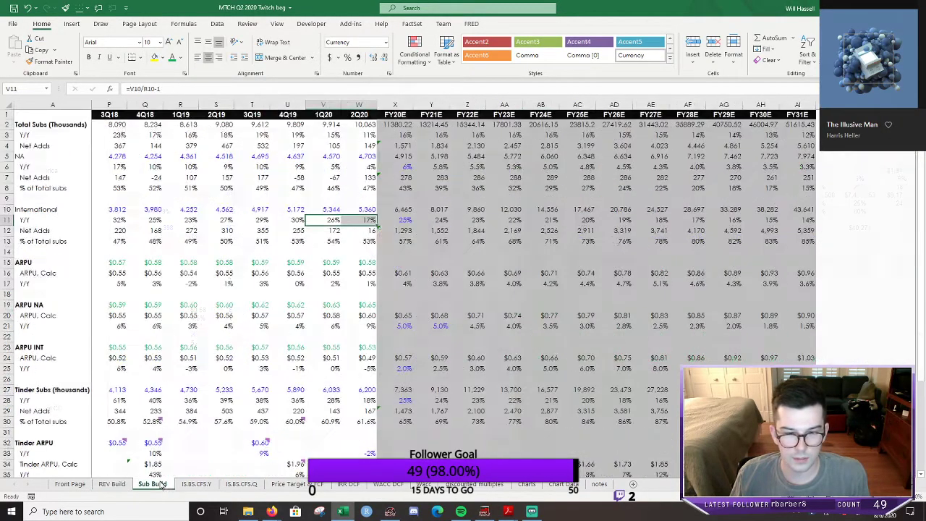
{"action": "left_click", "coordinate": [403, 272]}
{"action": "double_click", "coordinate": [401, 316]}
{"action": "key", "text": "Escape"}
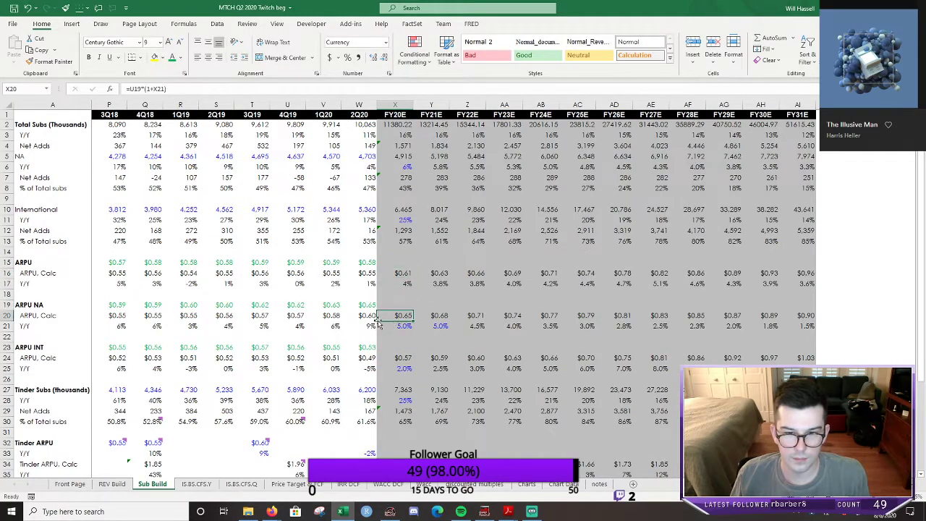
{"action": "double_click", "coordinate": [363, 315]}
{"action": "key", "text": "Escape"}
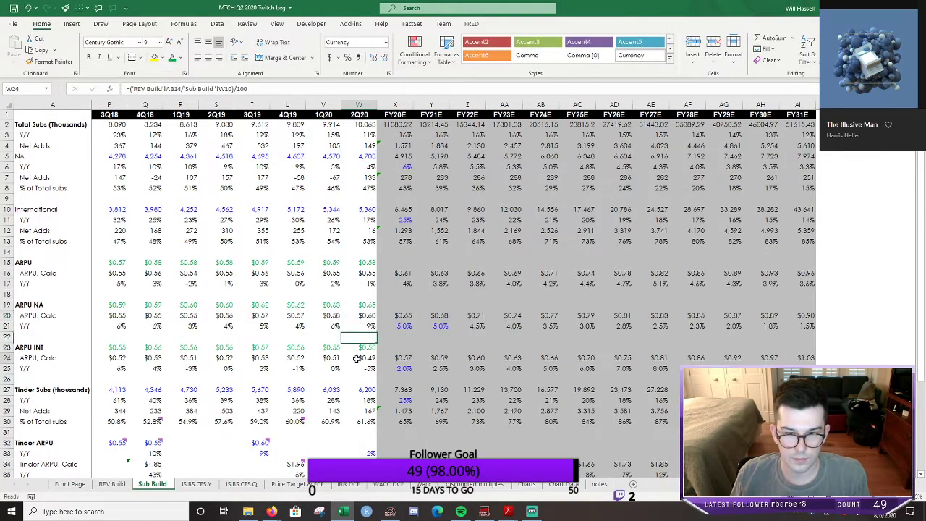
{"action": "double_click", "coordinate": [357, 358]}
{"action": "key", "text": "Escape"}
{"action": "double_click", "coordinate": [403, 357]}
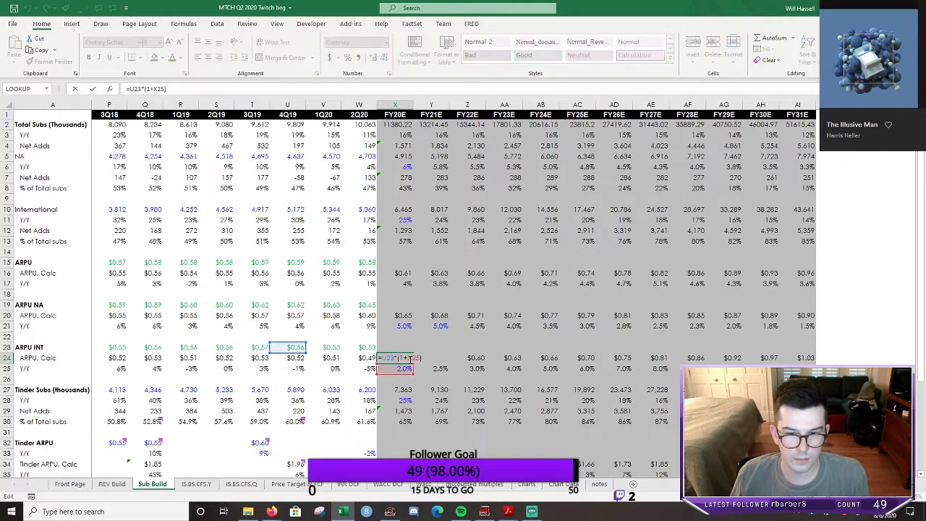
{"action": "key", "text": "Escape"}
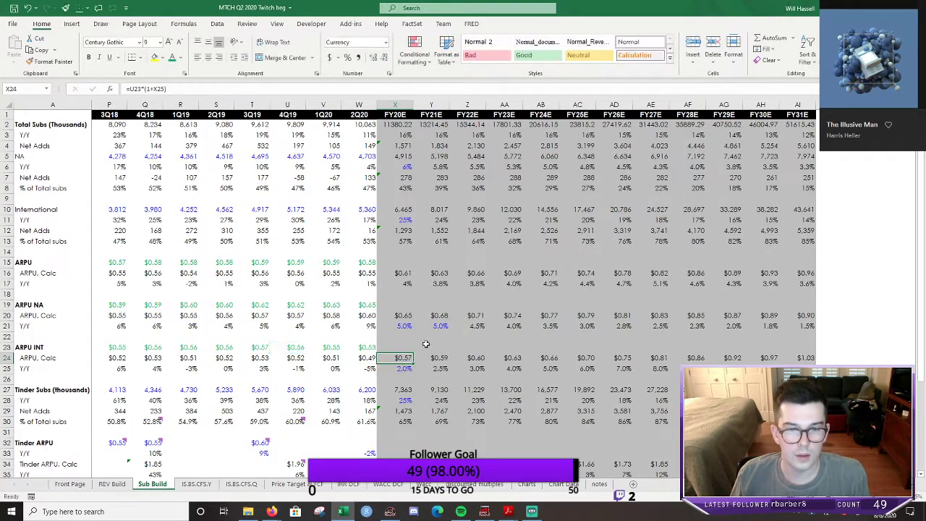
- Recheck the NA ARPU formulas and the FY20E overall ARPU average, and look over the Tinder and Hinge rows on Sub Build
{"action": "double_click", "coordinate": [372, 317]}
{"action": "key", "text": "Escape"}
{"action": "left_click", "coordinate": [415, 293]}
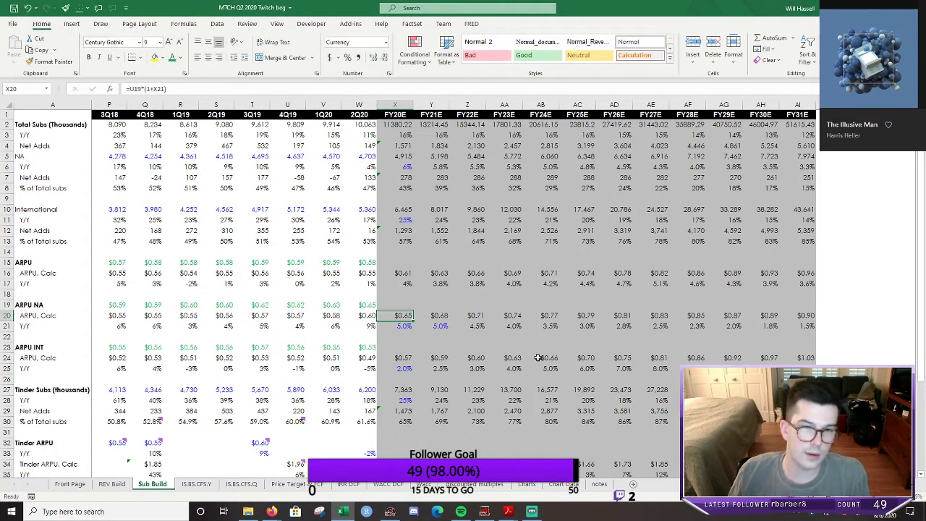
{"action": "key", "text": "ctrl+Return"}
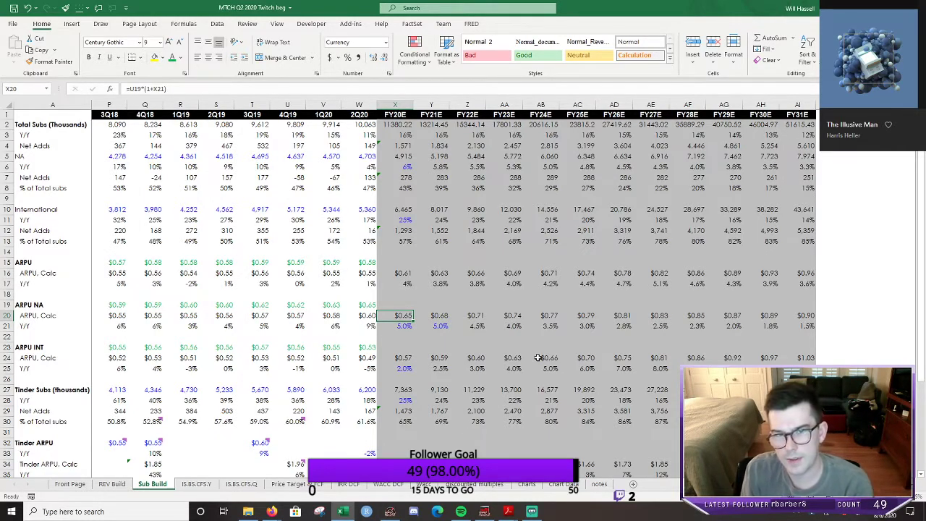
{"action": "left_click", "coordinate": [399, 275]}
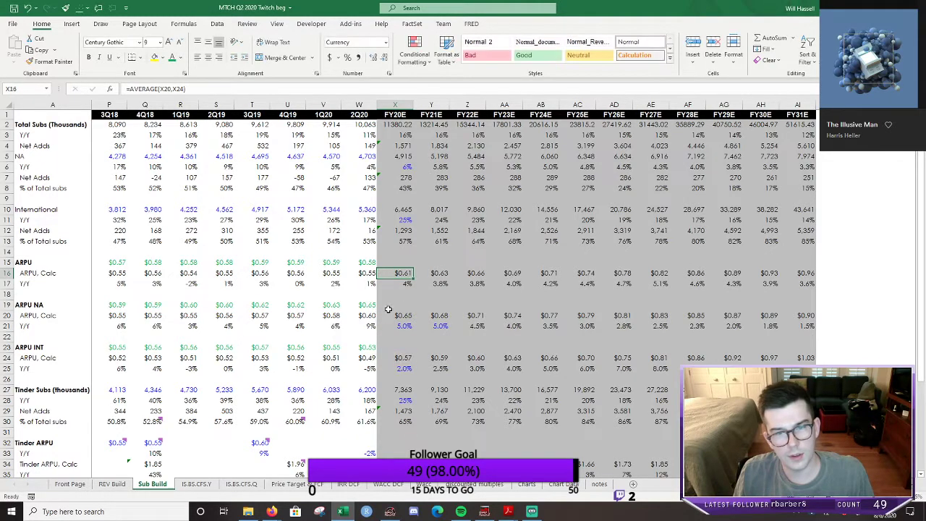
{"action": "left_click", "coordinate": [465, 305]}
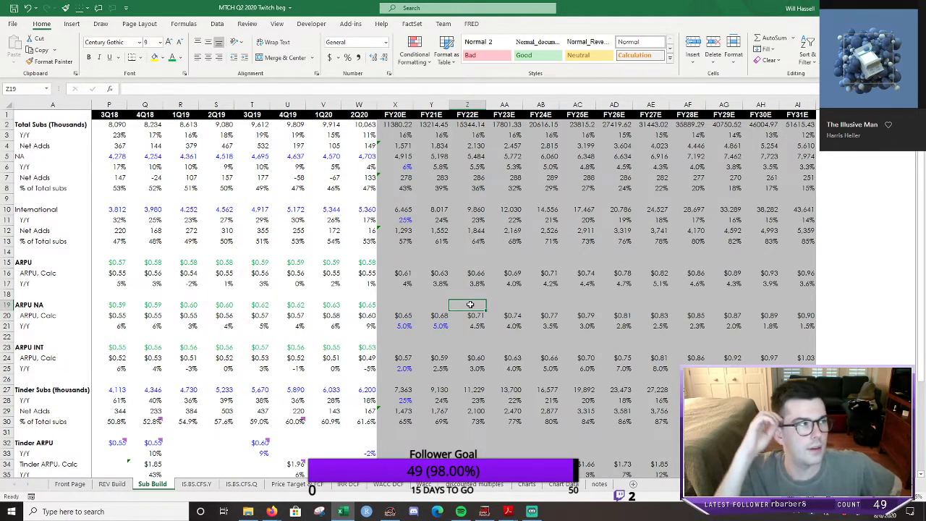
{"action": "scroll", "coordinate": [471, 305], "scroll_direction": "down", "scroll_amount": 4}
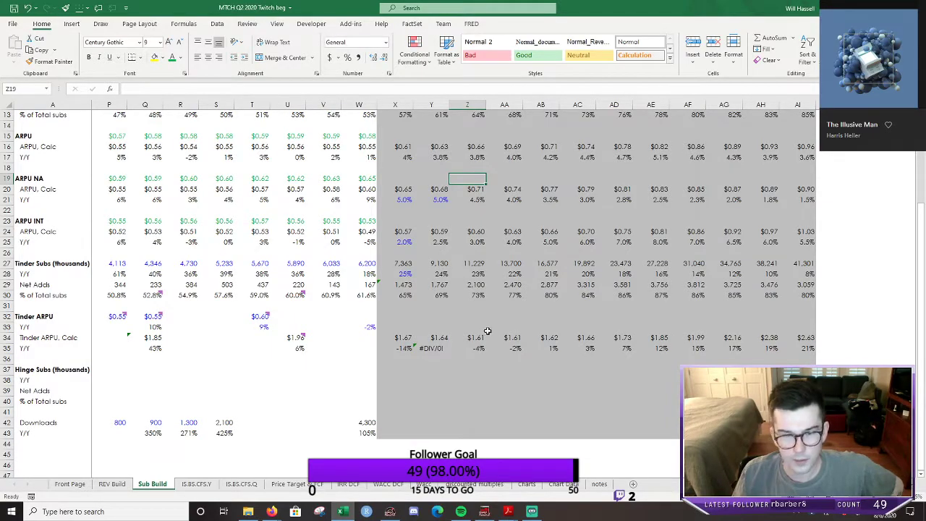
{"action": "scroll", "coordinate": [487, 330], "scroll_direction": "up", "scroll_amount": 4}
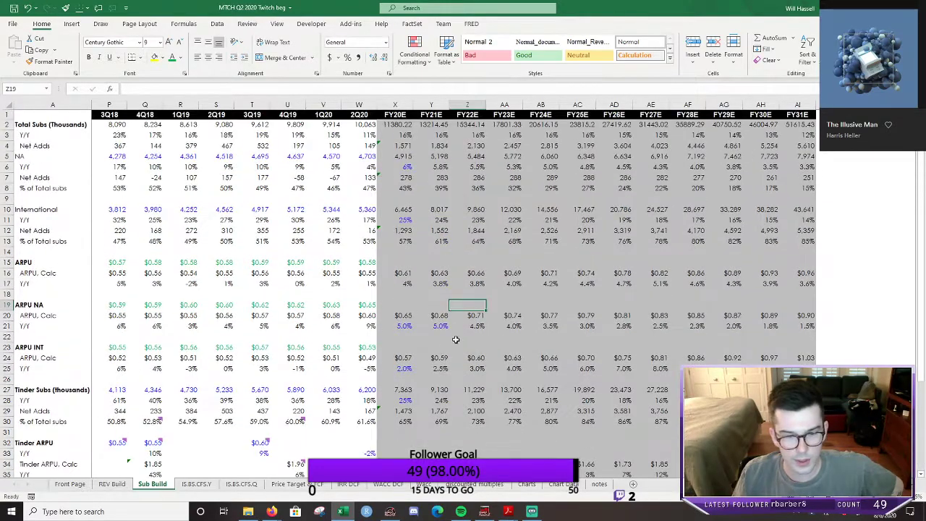
- Review the income statement projections on IS.BS.CFS.Y and the quarterly income statement on IS.BS.CFS.Q
{"action": "left_click", "coordinate": [195, 484]}
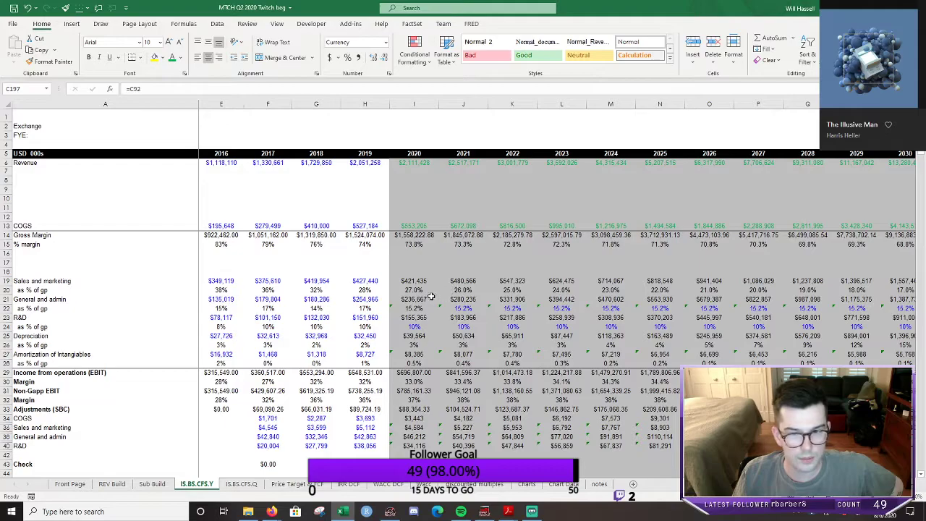
{"action": "scroll", "coordinate": [434, 297], "scroll_direction": "down", "scroll_amount": 1}
{"action": "left_click", "coordinate": [241, 484]}
{"action": "scroll", "coordinate": [536, 286], "scroll_direction": "up", "scroll_amount": 10}
{"action": "scroll", "coordinate": [471, 330], "scroll_direction": "up", "scroll_amount": 8}
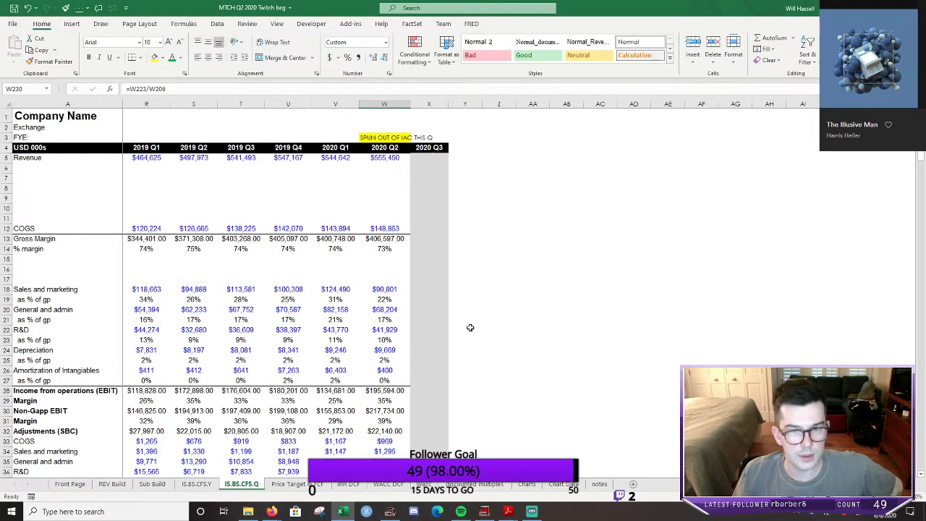
- Review the subscriber, ARPU and margin charts on Charts, and glance over the projections on Sub Build
{"action": "left_click", "coordinate": [527, 484]}
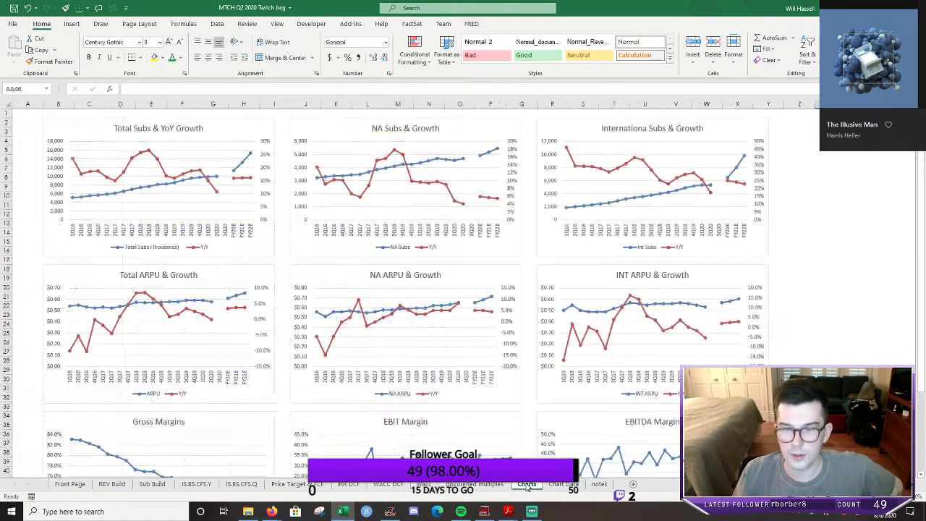
{"action": "scroll", "coordinate": [289, 391], "scroll_direction": "down", "scroll_amount": 4}
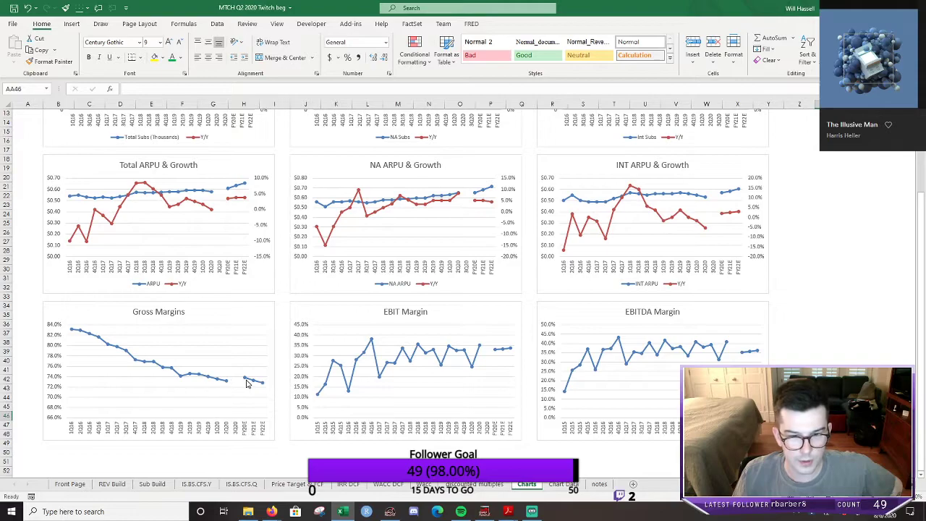
{"action": "scroll", "coordinate": [698, 272], "scroll_direction": "up", "scroll_amount": 4}
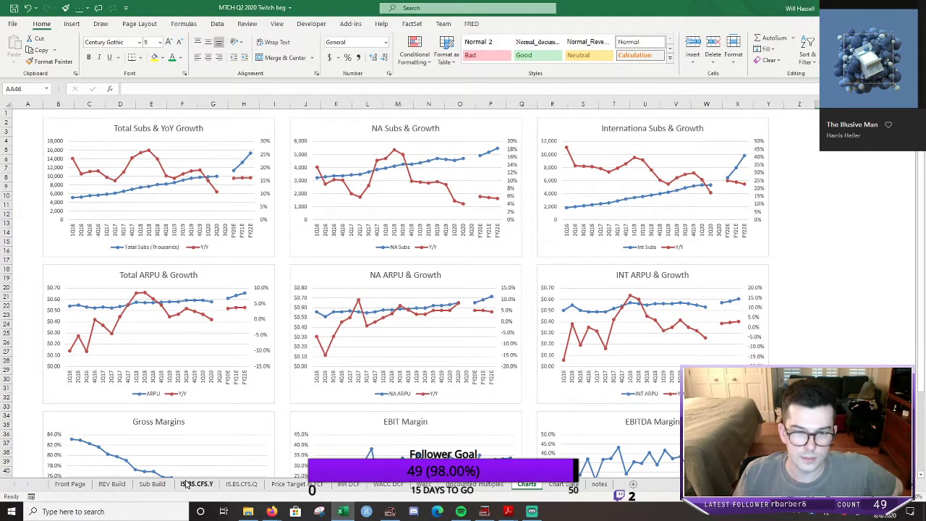
{"action": "left_click", "coordinate": [152, 484]}
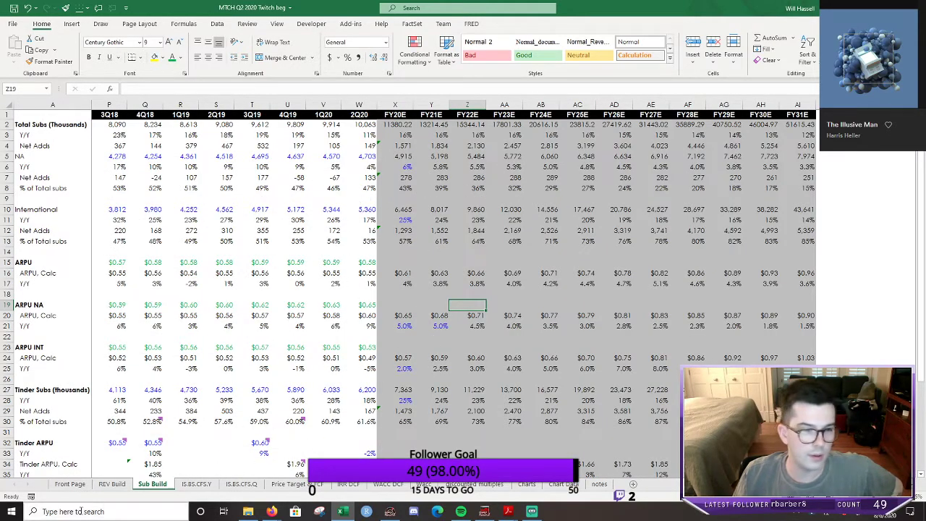
- On Front Page, check the WACC DCF sell price and the appreciation potential for WACC DCF and the combined target
{"action": "left_click", "coordinate": [70, 484]}
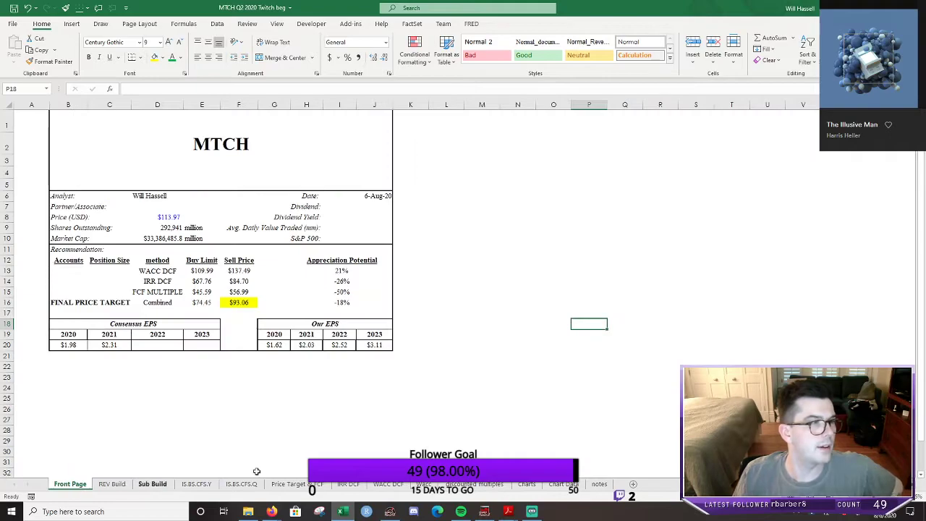
{"action": "left_click", "coordinate": [230, 293]}
{"action": "left_click", "coordinate": [262, 269]}
{"action": "left_click", "coordinate": [250, 270]}
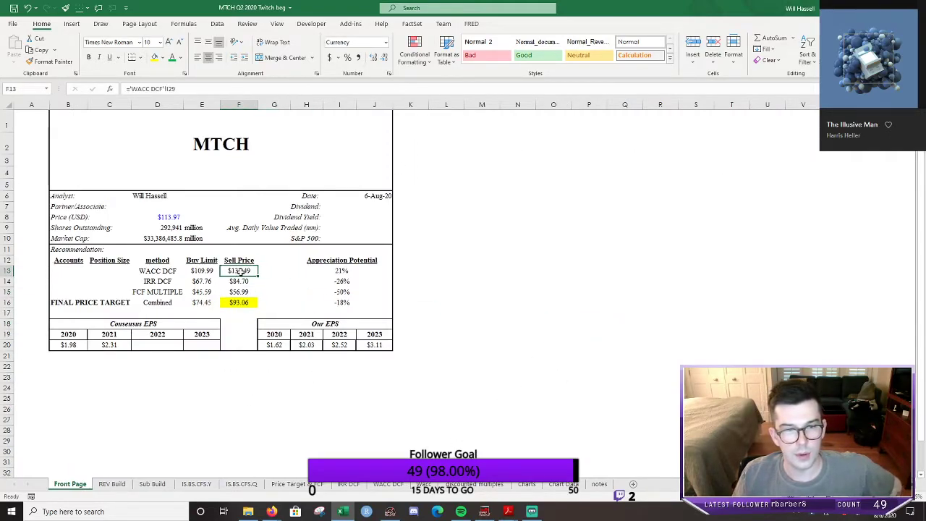
{"action": "left_click", "coordinate": [275, 290]}
{"action": "left_click", "coordinate": [296, 271]}
{"action": "left_click", "coordinate": [286, 285]}
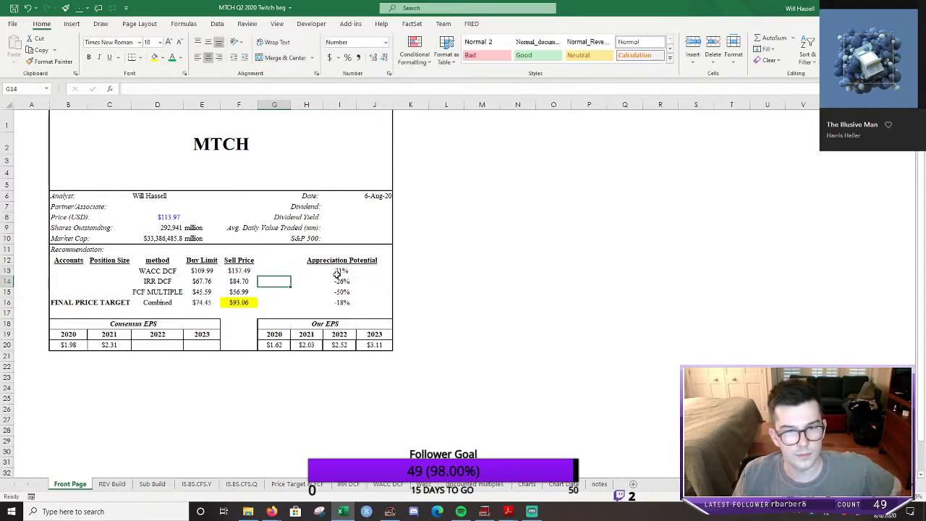
{"action": "left_click", "coordinate": [329, 274]}
{"action": "left_click", "coordinate": [324, 303]}
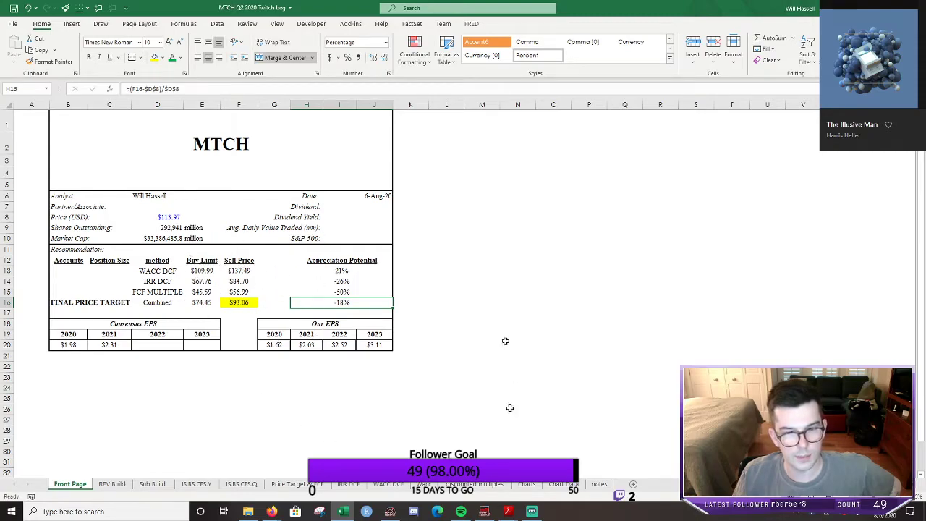
- Compare the IRR DCF and FCF multiple sell prices and their appreciation potential on Front Page
{"action": "left_click", "coordinate": [551, 368]}
{"action": "left_click", "coordinate": [239, 292]}
{"action": "left_click", "coordinate": [517, 324]}
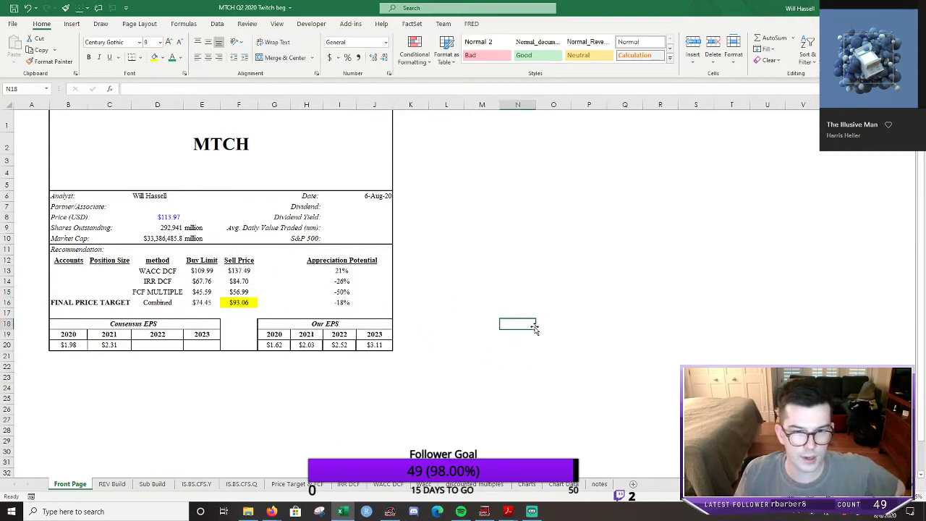
{"action": "left_click", "coordinate": [348, 294]}
{"action": "left_click", "coordinate": [562, 312]}
{"action": "left_click", "coordinate": [340, 282]}
{"action": "left_click", "coordinate": [239, 282]}
{"action": "left_click", "coordinate": [215, 282]}
{"action": "left_click", "coordinate": [619, 311]}
{"action": "left_click", "coordinate": [238, 292]}
{"action": "left_click", "coordinate": [339, 283]}
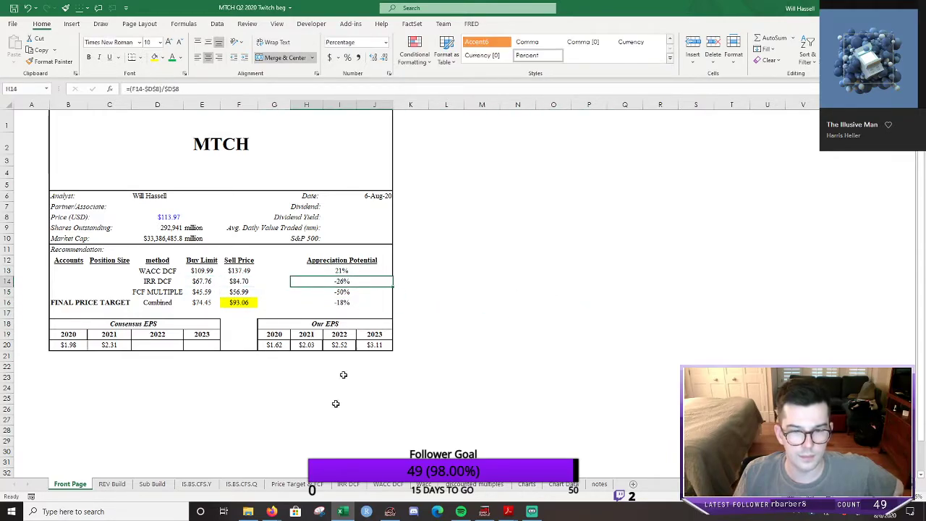
- On IRR DCF, examine the days in the current period, the terminal value multiple of EBITDA and the cash flow projections
{"action": "left_click", "coordinate": [392, 486]}
{"action": "left_click", "coordinate": [345, 487]}
{"action": "scroll", "coordinate": [683, 202], "scroll_direction": "up", "scroll_amount": 3}
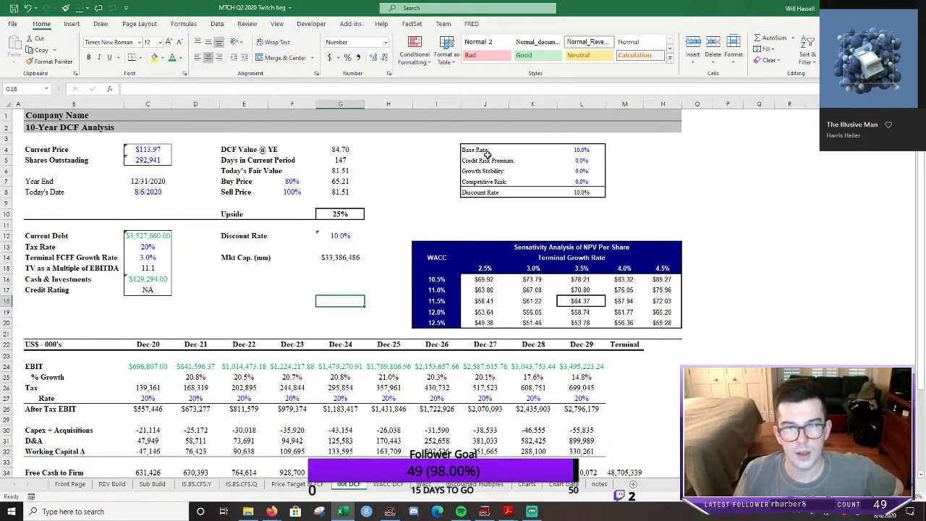
{"action": "left_click", "coordinate": [426, 196]}
{"action": "left_click", "coordinate": [340, 160]}
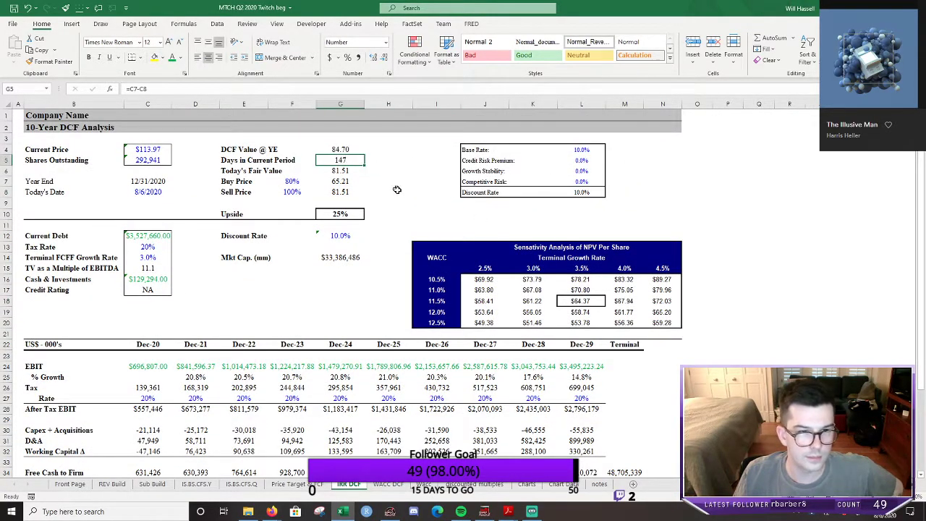
{"action": "left_click", "coordinate": [376, 191]}
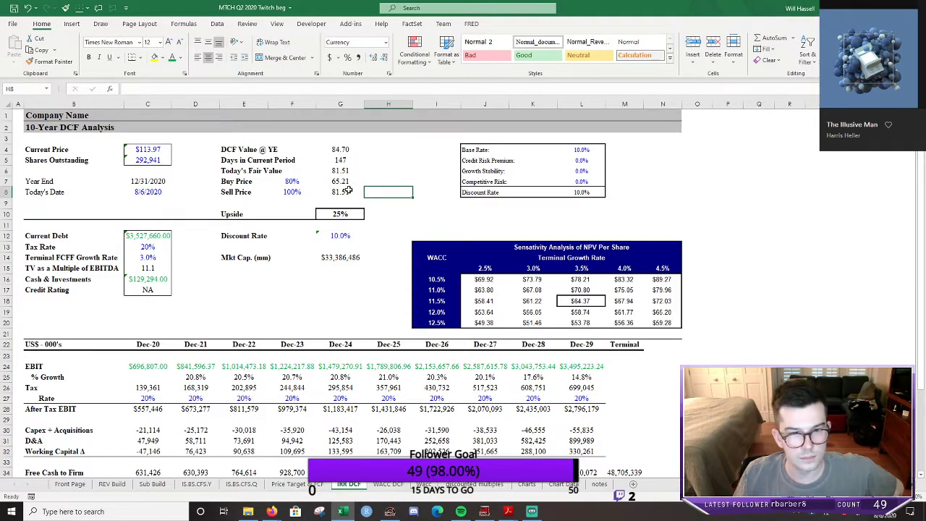
{"action": "left_click", "coordinate": [146, 267]}
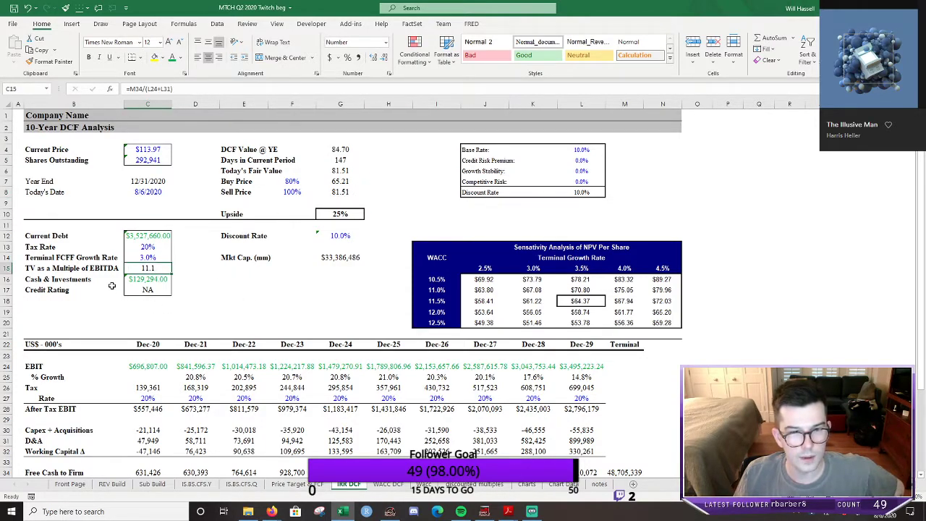
{"action": "scroll", "coordinate": [272, 323], "scroll_direction": "down", "scroll_amount": 1}
{"action": "scroll", "coordinate": [272, 325], "scroll_direction": "up", "scroll_amount": 1}
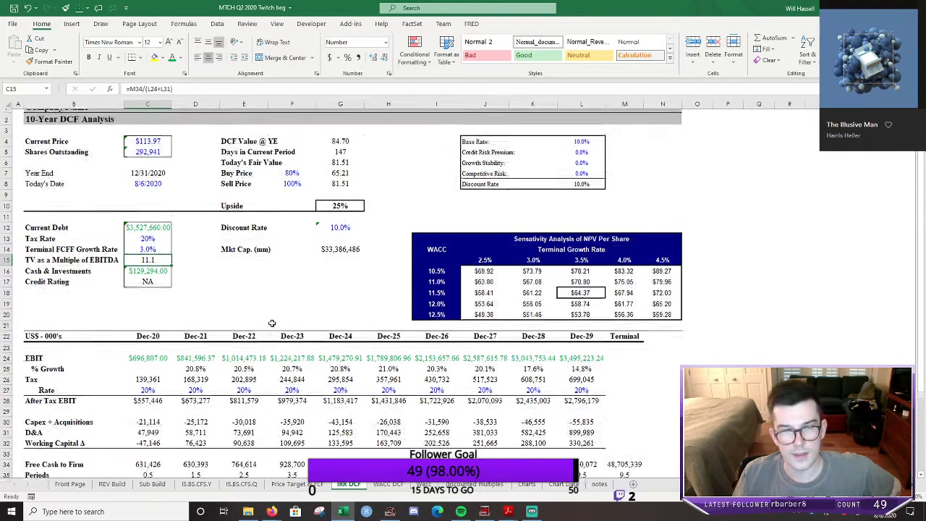
{"action": "scroll", "coordinate": [274, 328], "scroll_direction": "down", "scroll_amount": 5}
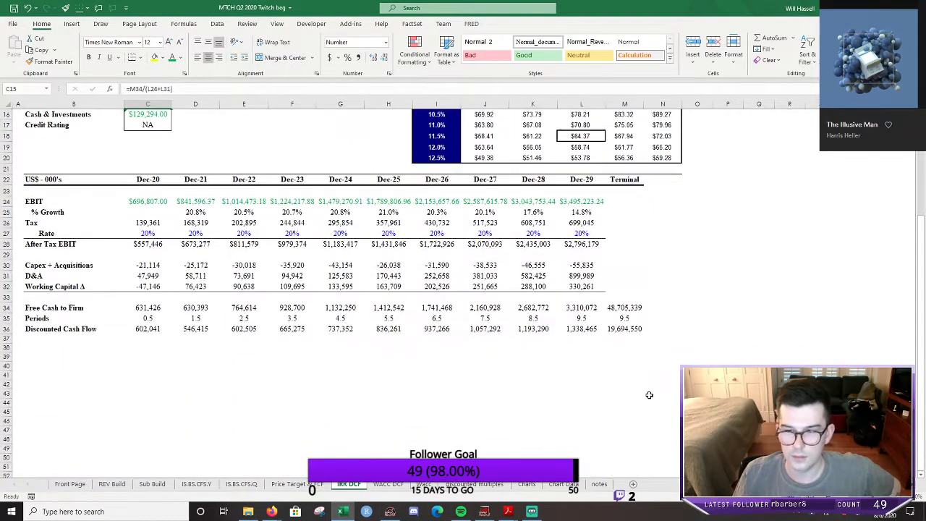
{"action": "scroll", "coordinate": [649, 395], "scroll_direction": "up", "scroll_amount": 5}
- Set the competitive risk adjustment in the IRR DCF discount rate build-up to -1%
{"action": "left_click", "coordinate": [553, 171]}
{"action": "left_click", "coordinate": [662, 174]}
{"action": "left_click", "coordinate": [580, 152]}
{"action": "left_click", "coordinate": [583, 160]}
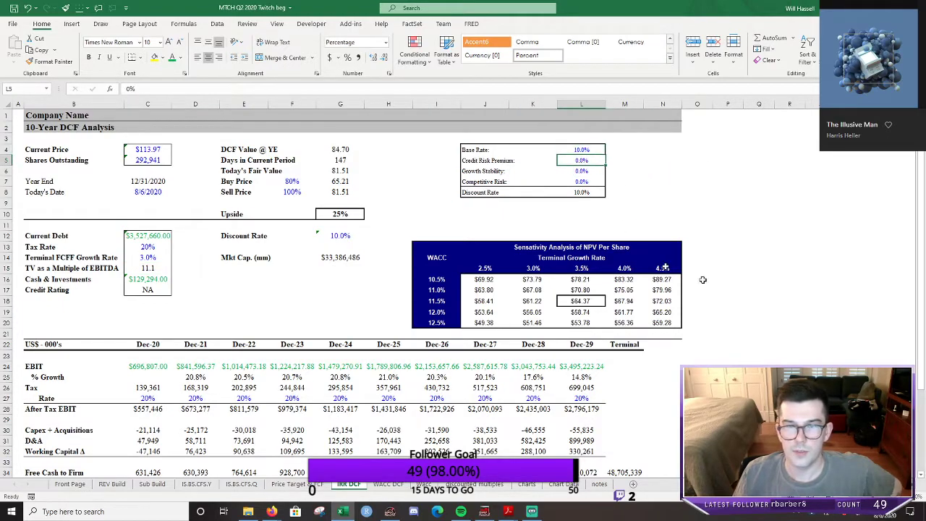
{"action": "left_click", "coordinate": [594, 181]}
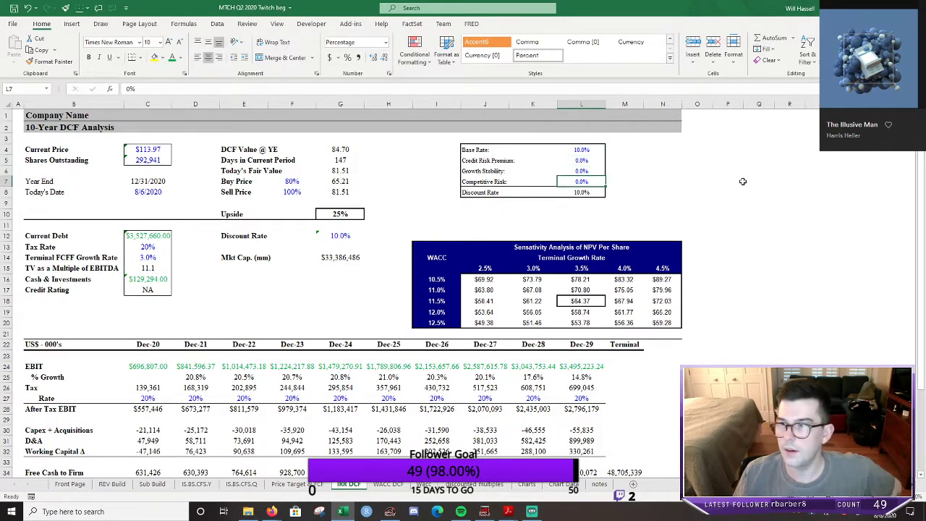
{"action": "type", "text": "-1"}
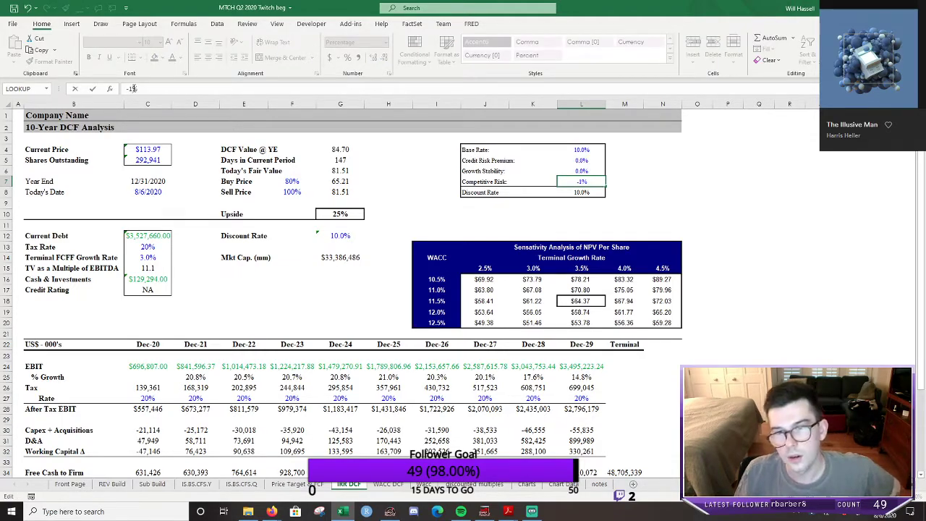
{"action": "key", "text": "Return"}
{"action": "left_click", "coordinate": [340, 290]}
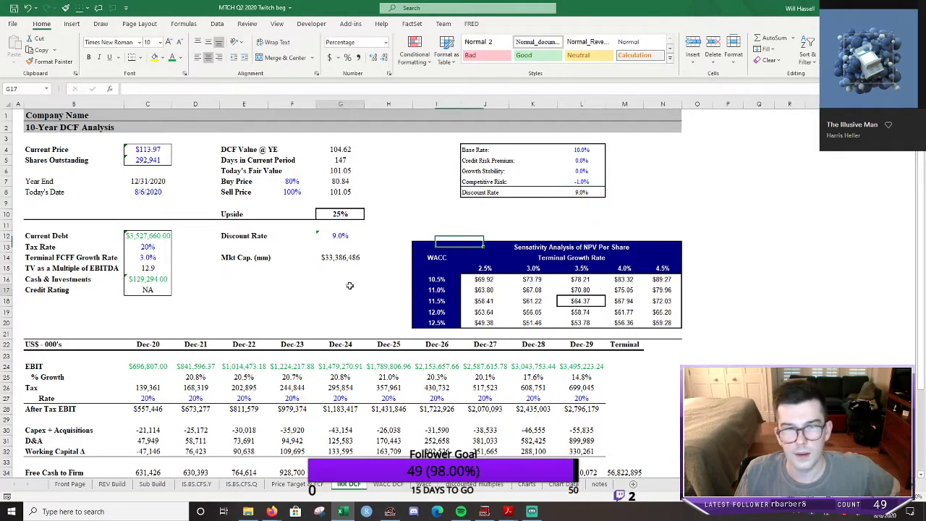
- Check the updated IRR DCF buy limit, sell price and appreciation potential on Front Page
{"action": "left_click", "coordinate": [69, 483]}
{"action": "left_click", "coordinate": [206, 302]}
{"action": "key", "text": "Up"}
{"action": "key", "text": "Up"}
{"action": "key", "text": "Right"}
{"action": "left_click", "coordinate": [532, 264]}
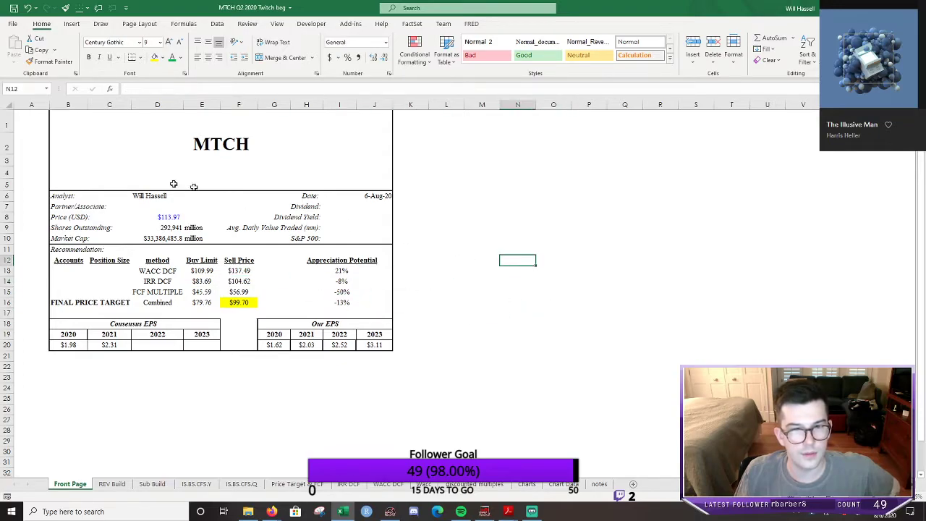
{"action": "left_click", "coordinate": [252, 280]}
{"action": "left_click", "coordinate": [301, 284]}
{"action": "left_click", "coordinate": [544, 293]}
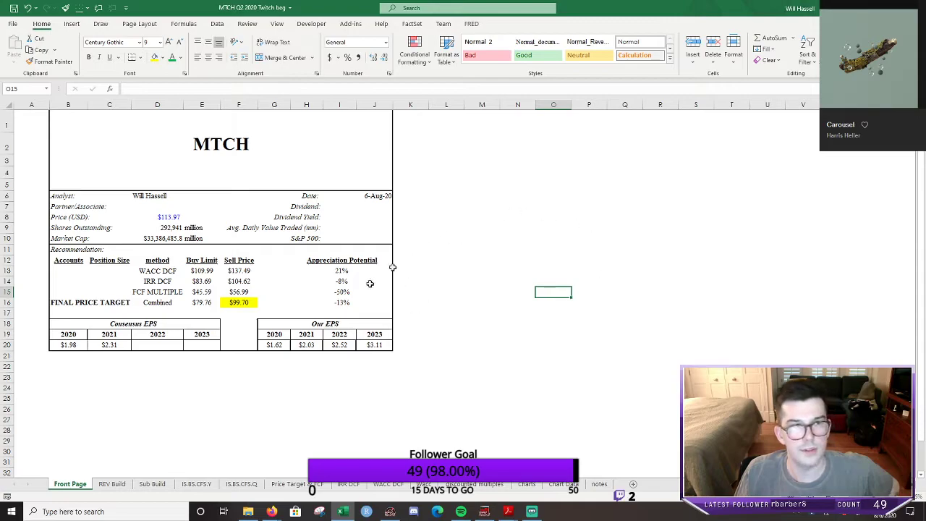
{"action": "left_click", "coordinate": [344, 282]}
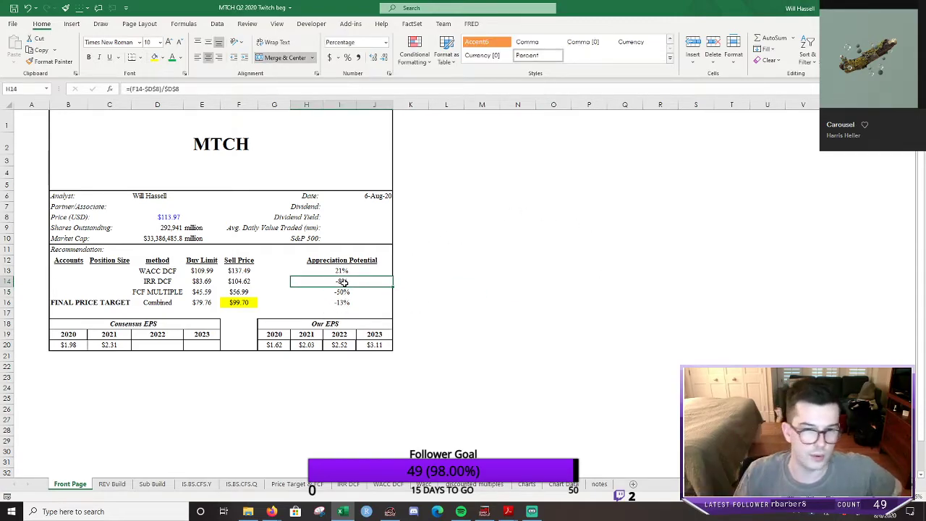
{"action": "left_click", "coordinate": [480, 314]}
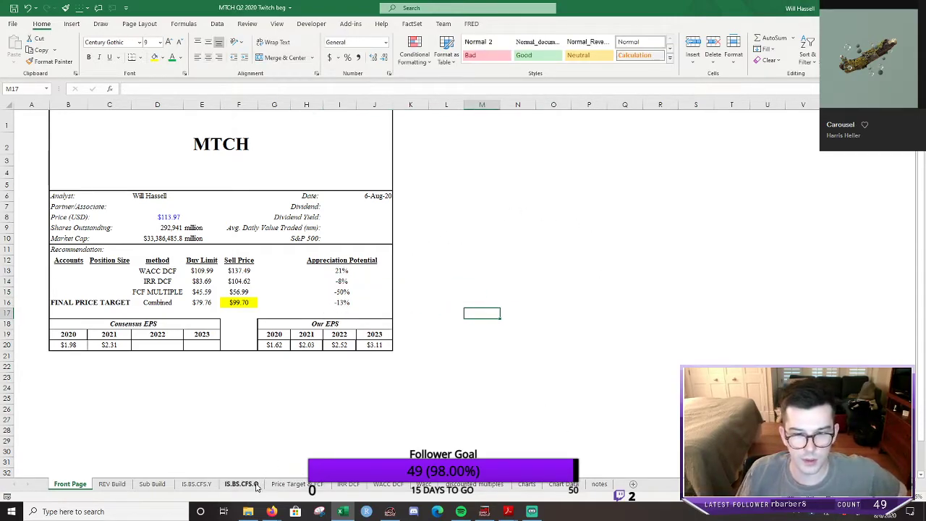
- Review the P/E, EV/S and EV/EBITDA valuation blocks and the cell notes on discounted multiples
{"action": "left_click", "coordinate": [450, 486]}
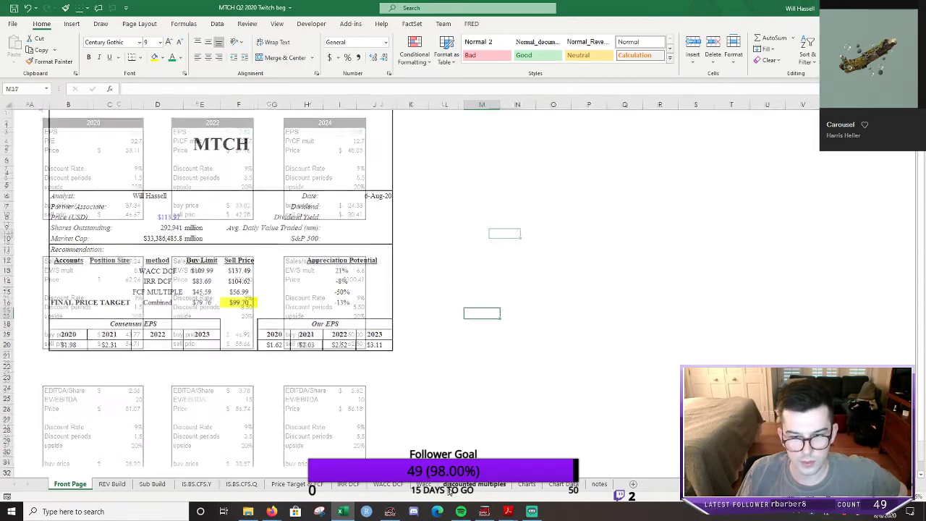
{"action": "left_click", "coordinate": [137, 142]}
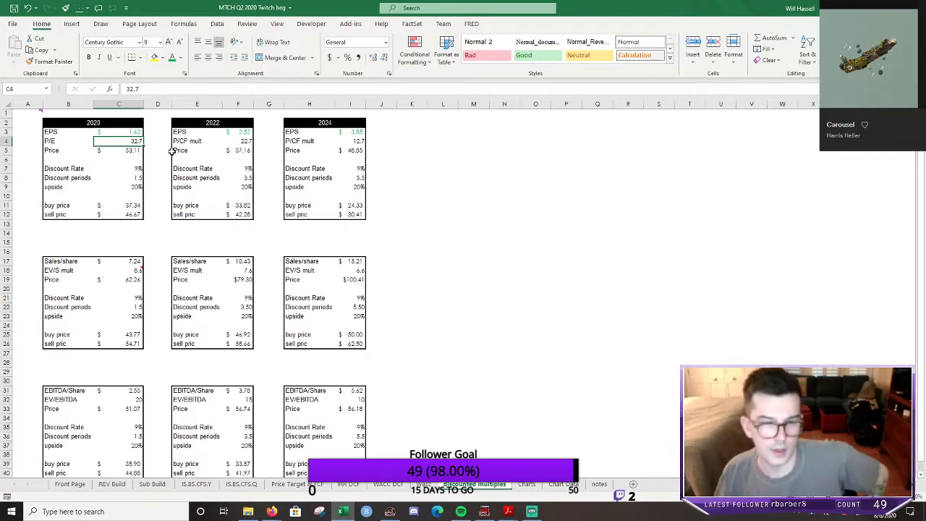
{"action": "scroll", "coordinate": [172, 151], "scroll_direction": "down", "scroll_amount": 1}
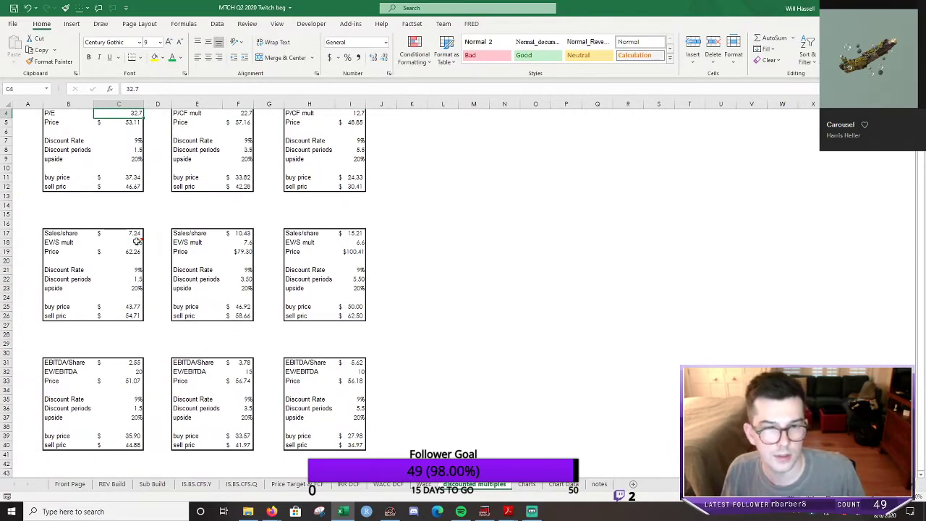
{"action": "mouse_move", "coordinate": [137, 242]}
{"action": "scroll", "coordinate": [137, 239], "scroll_direction": "up", "scroll_amount": 1}
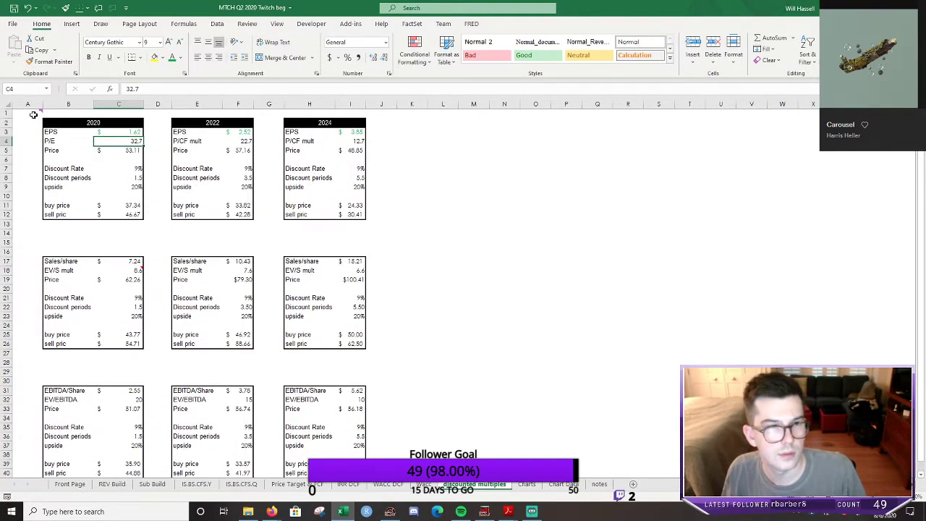
{"action": "mouse_move", "coordinate": [34, 114]}
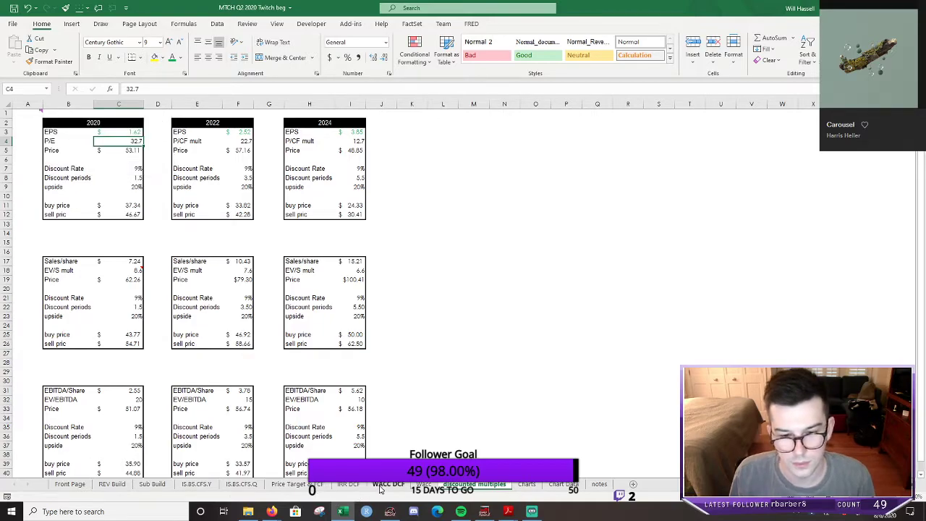
- Set the FCF multiple on the free cash flow price target sheet to 20
{"action": "left_click", "coordinate": [290, 483]}
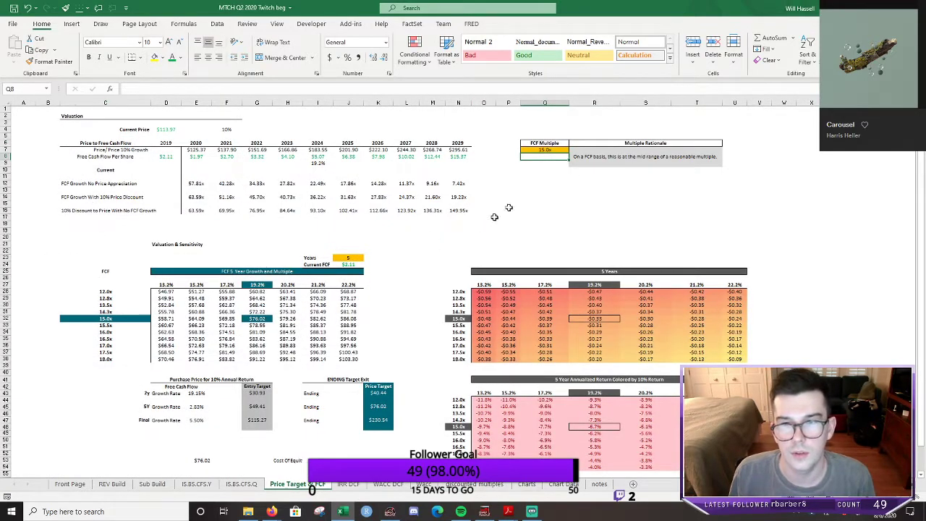
{"action": "left_click", "coordinate": [742, 210]}
{"action": "left_click", "coordinate": [811, 231]}
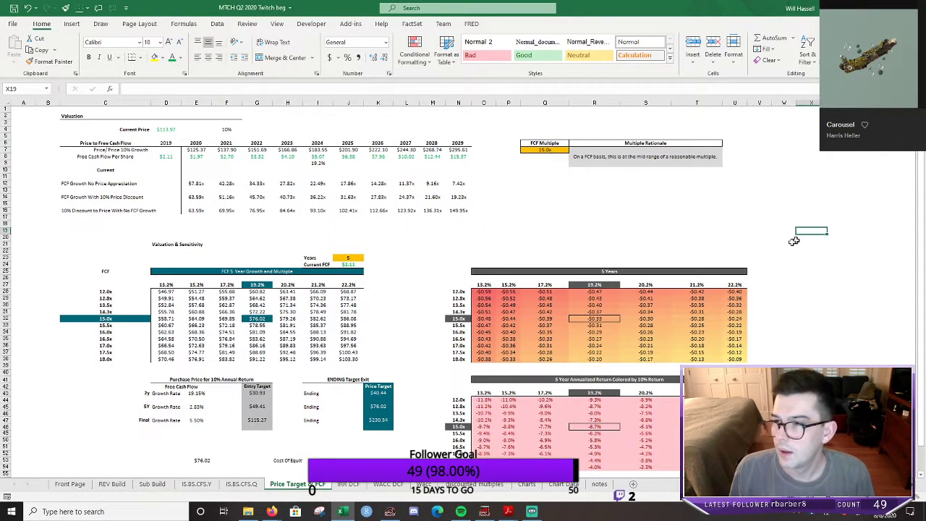
{"action": "scroll", "coordinate": [459, 343], "scroll_direction": "down", "scroll_amount": 2}
{"action": "scroll", "coordinate": [460, 343], "scroll_direction": "up", "scroll_amount": 1}
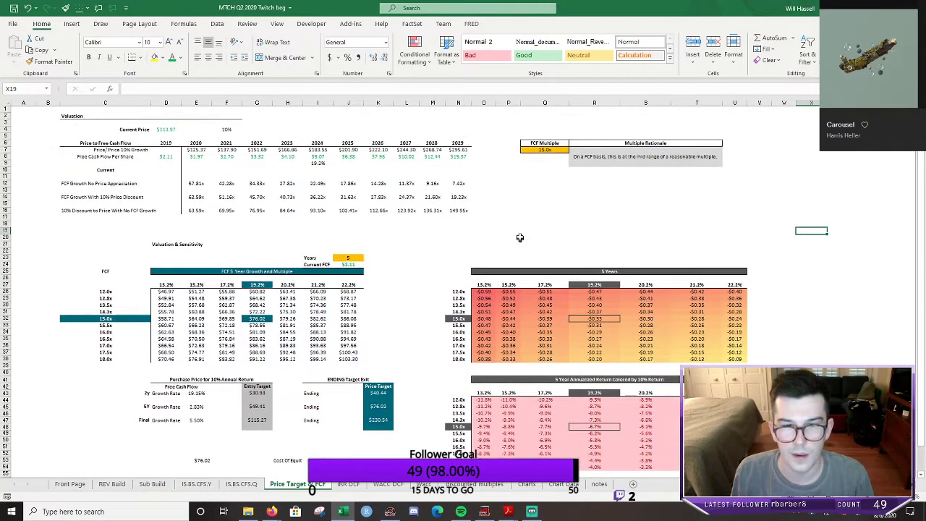
{"action": "left_click", "coordinate": [542, 148]}
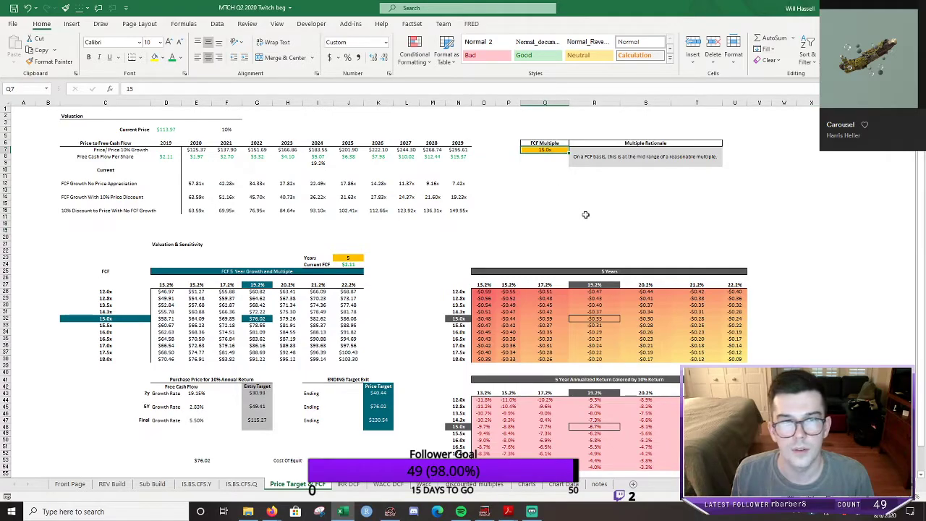
{"action": "type", "text": "20"}
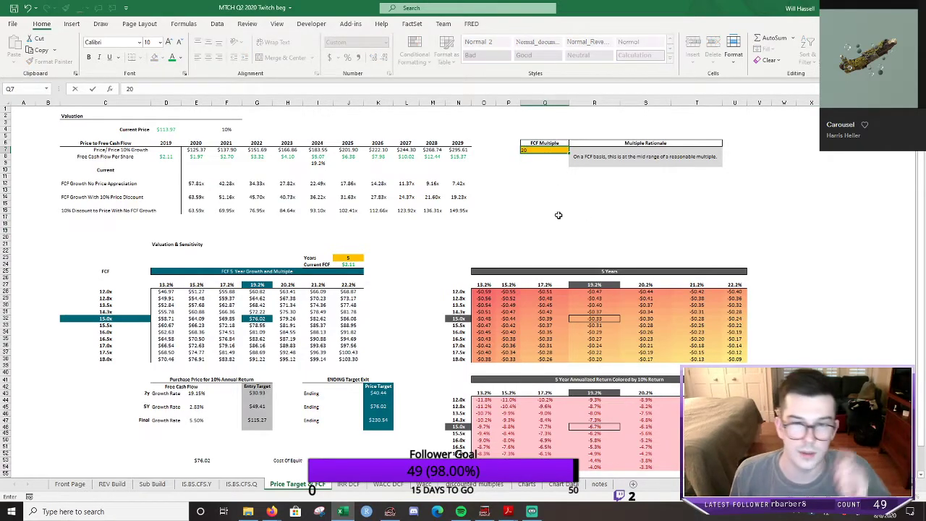
{"action": "key", "text": "Return"}
{"action": "left_click", "coordinate": [443, 231]}
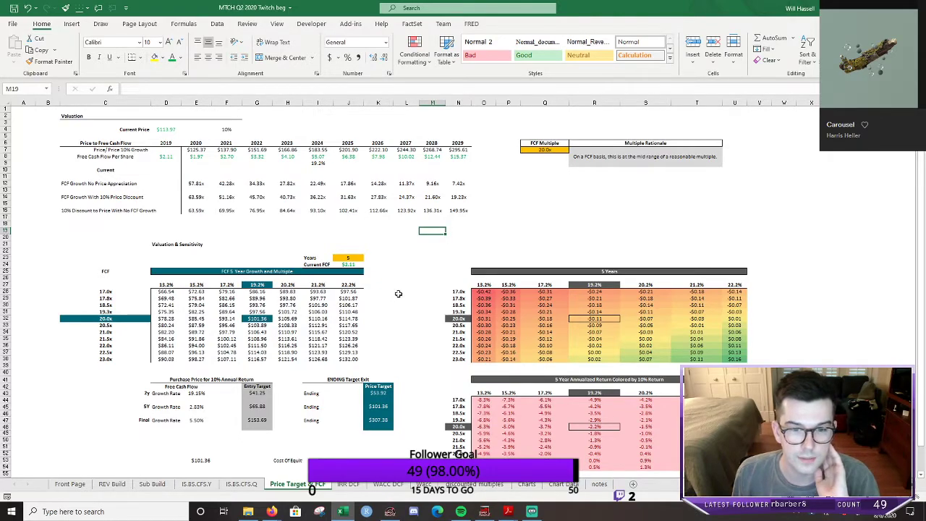
- Review the discounted FCF price targets below the sensitivity tables, and check how the final combined sell price is calculated on Front Page
{"action": "scroll", "coordinate": [398, 293], "scroll_direction": "down", "scroll_amount": 4}
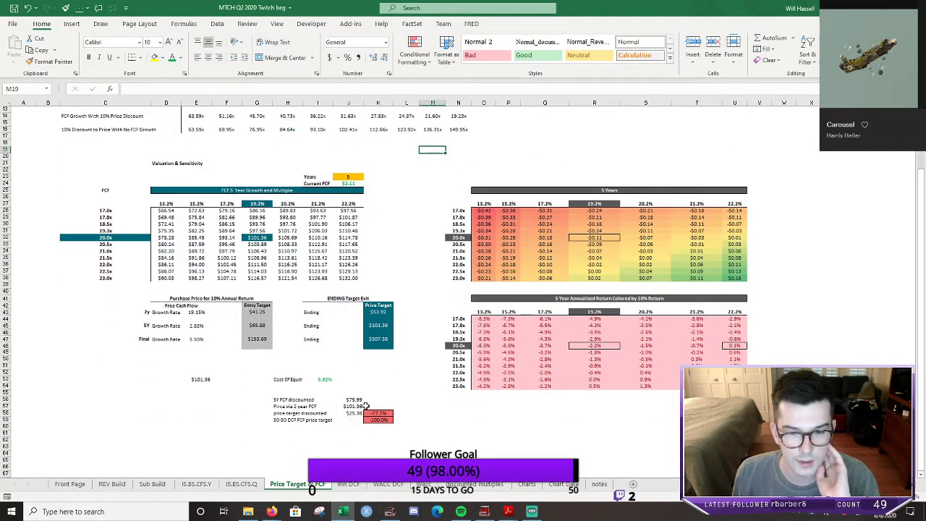
{"action": "left_click", "coordinate": [432, 406]}
{"action": "left_click", "coordinate": [69, 484]}
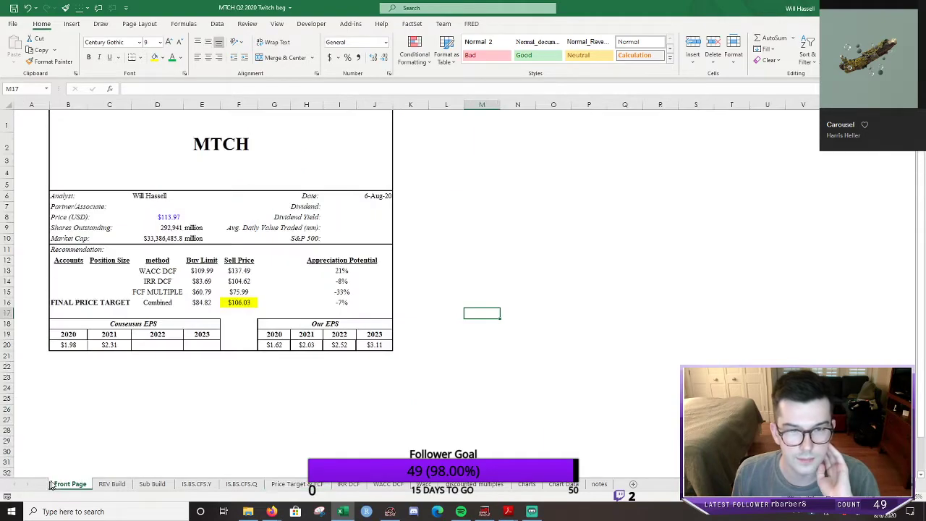
{"action": "left_click", "coordinate": [413, 439]}
{"action": "left_click", "coordinate": [235, 303]}
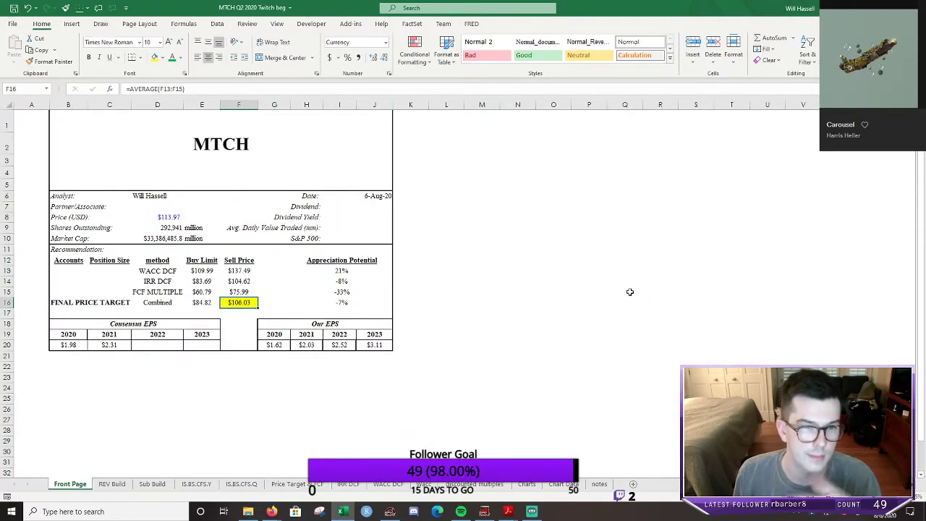
{"action": "left_click", "coordinate": [756, 311]}
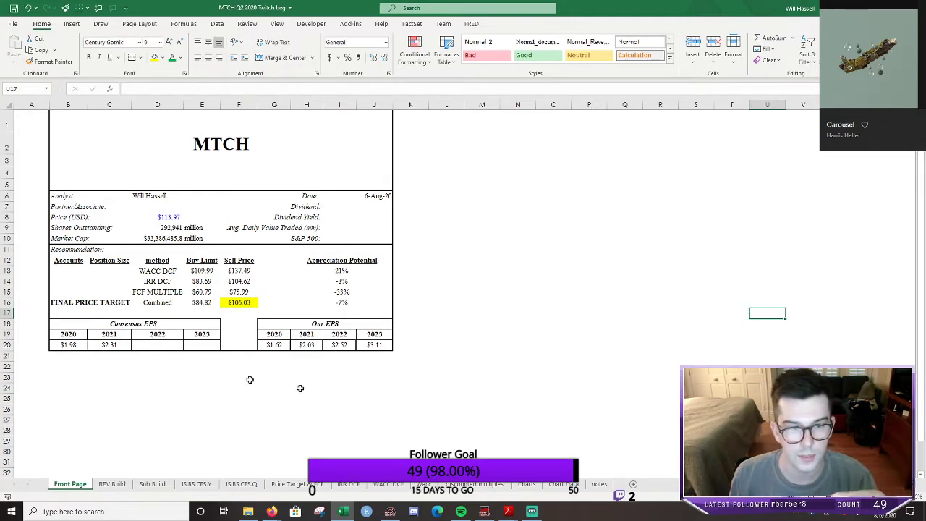
- Look over the discounted multiples sheet, and check the source of the FCF multiple sell price on Front Page
{"action": "left_click", "coordinate": [458, 490]}
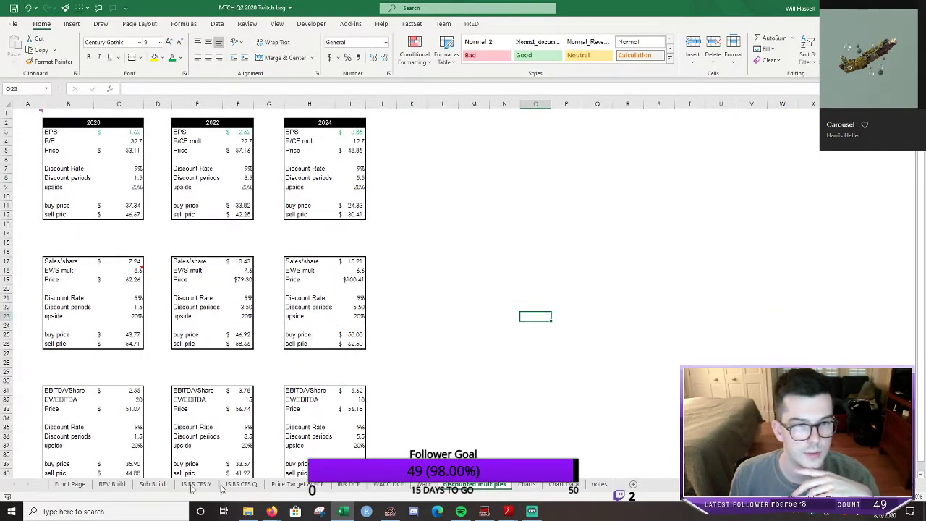
{"action": "left_click", "coordinate": [78, 486]}
{"action": "left_click", "coordinate": [485, 409]}
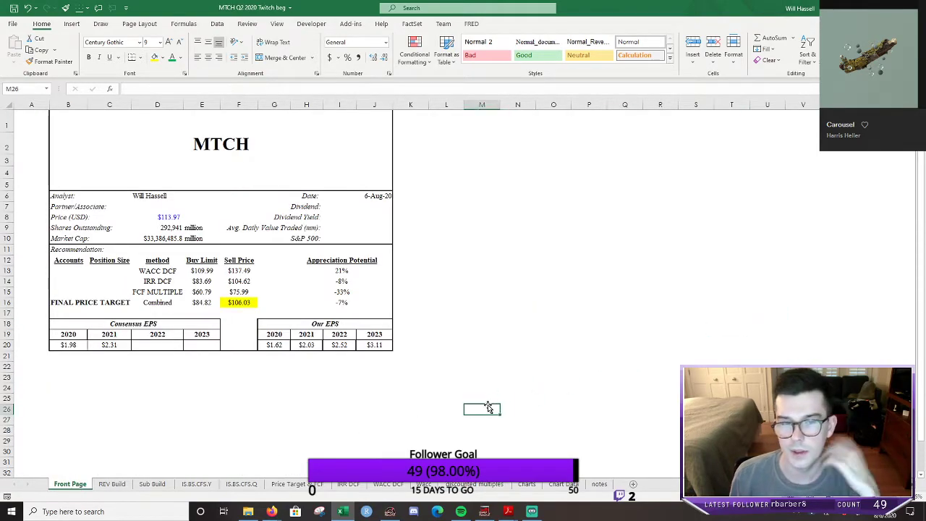
{"action": "left_click", "coordinate": [236, 298]}
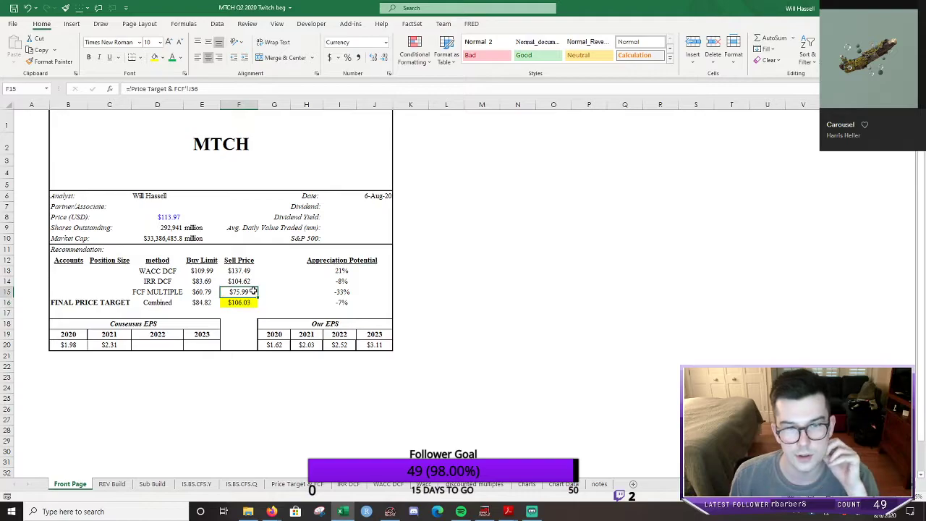
{"action": "left_click", "coordinate": [546, 369]}
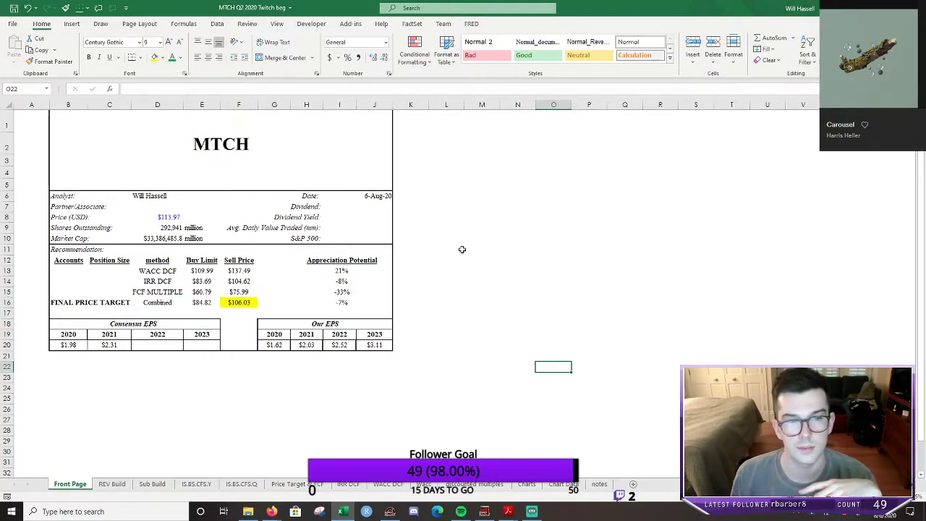
- Examine the appreciation potential for the FCF multiple and the combined target, plus the 2020 consensus EPS
{"action": "left_click", "coordinate": [310, 313]}
{"action": "left_click", "coordinate": [324, 295]}
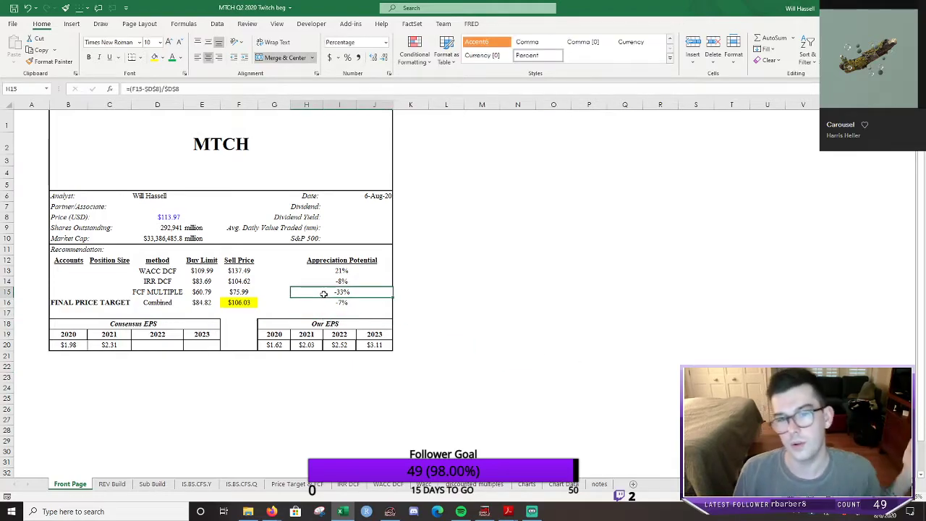
{"action": "left_click", "coordinate": [323, 301]}
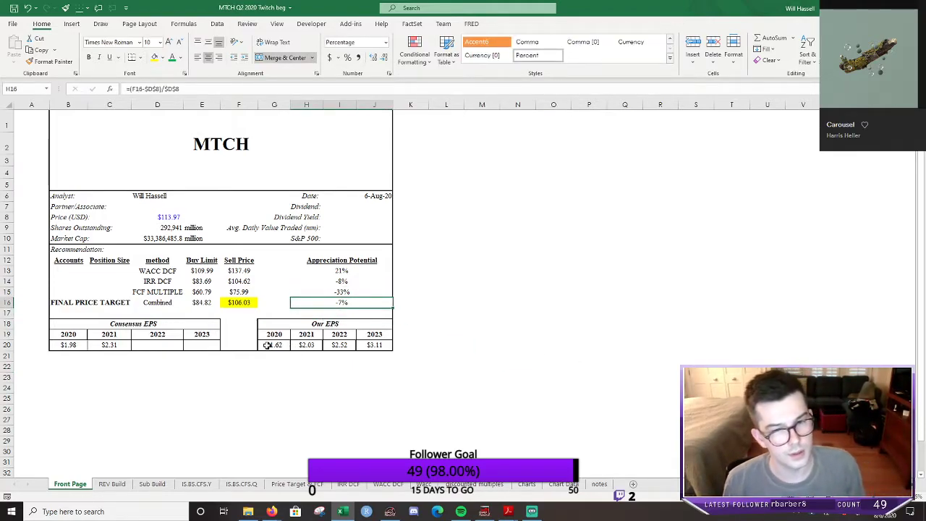
{"action": "left_click", "coordinate": [64, 345]}
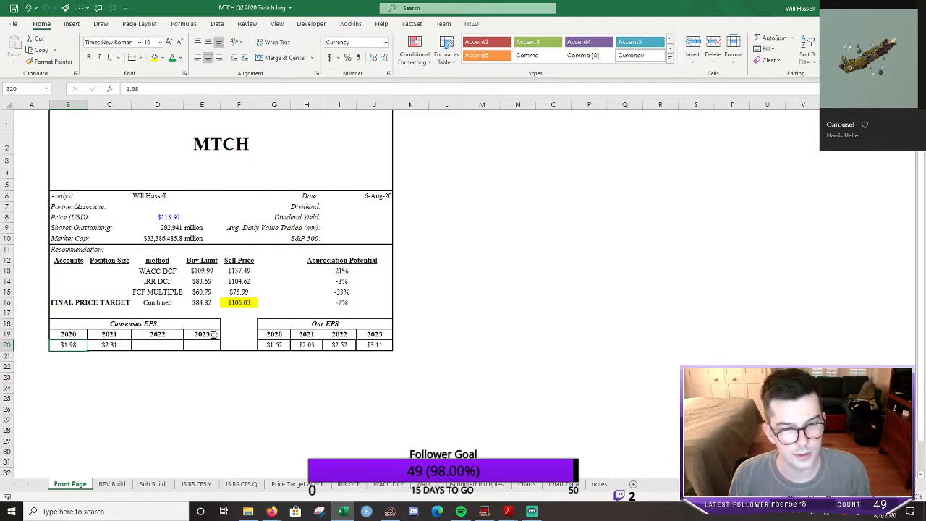